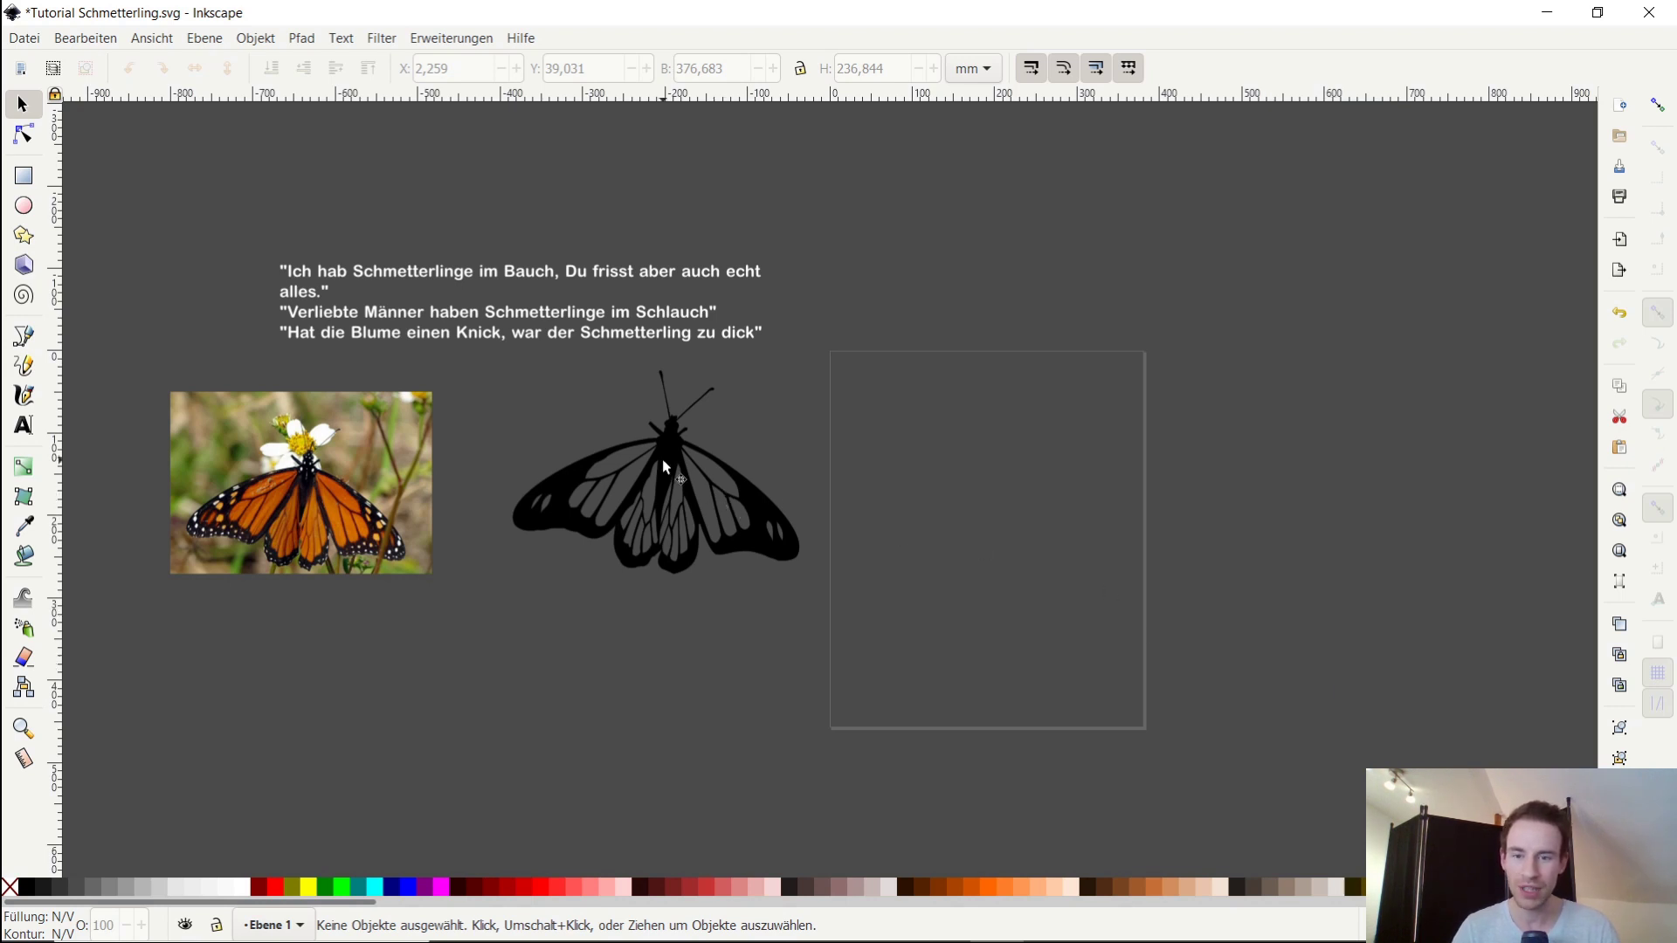
Slightly enlarge the black butterfly silhouette, then deselect it
click(743, 489)
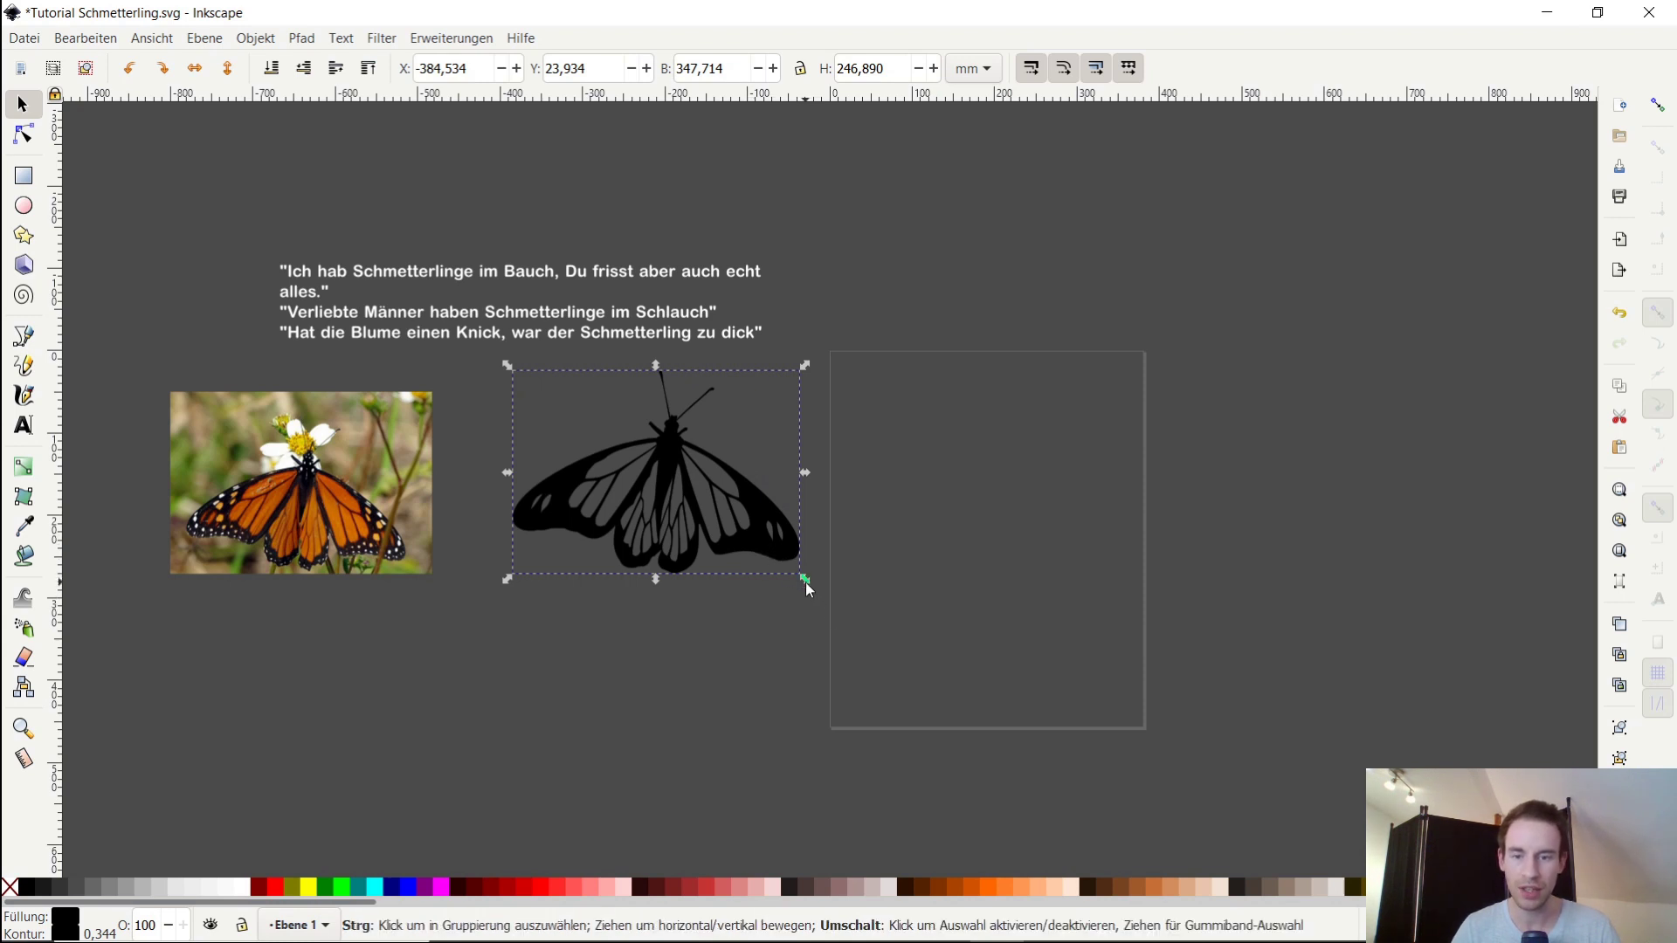
mouse_move(808, 581)
mouse_down()
mouse_move(1063, 742)
mouse_move(1338, 882)
mouse_move(944, 634)
mouse_move(1239, 847)
mouse_move(1063, 701)
mouse_move(1307, 904)
mouse_move(1213, 803)
mouse_move(844, 559)
mouse_up()
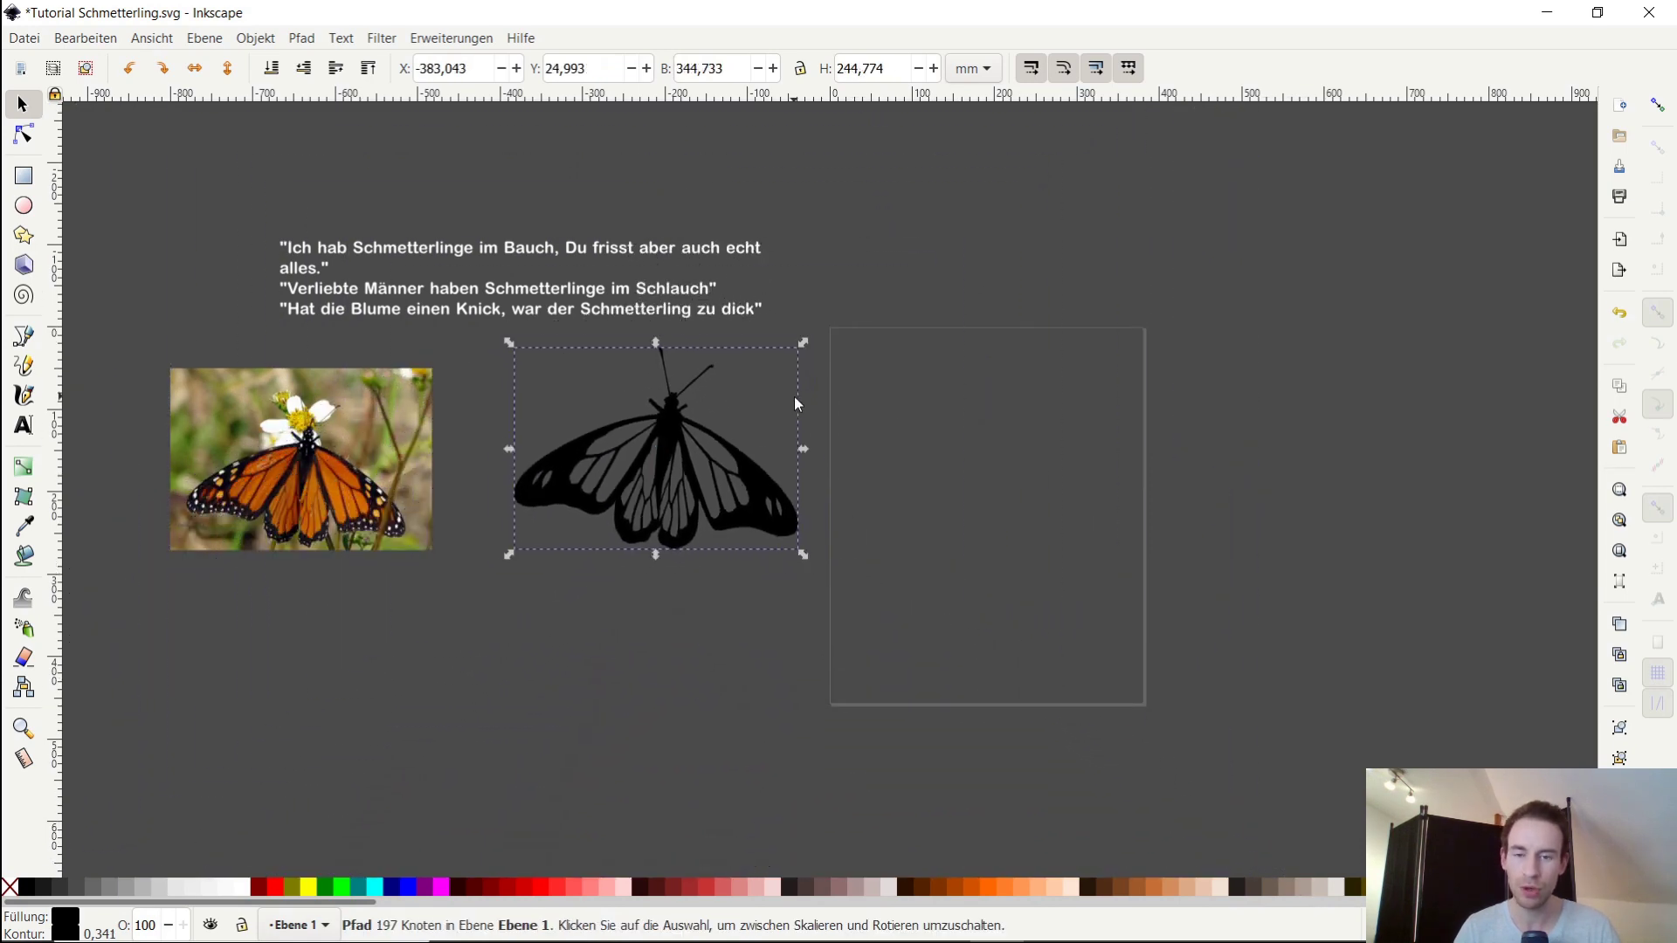
click(794, 297)
drag(872, 249, 745, 270)
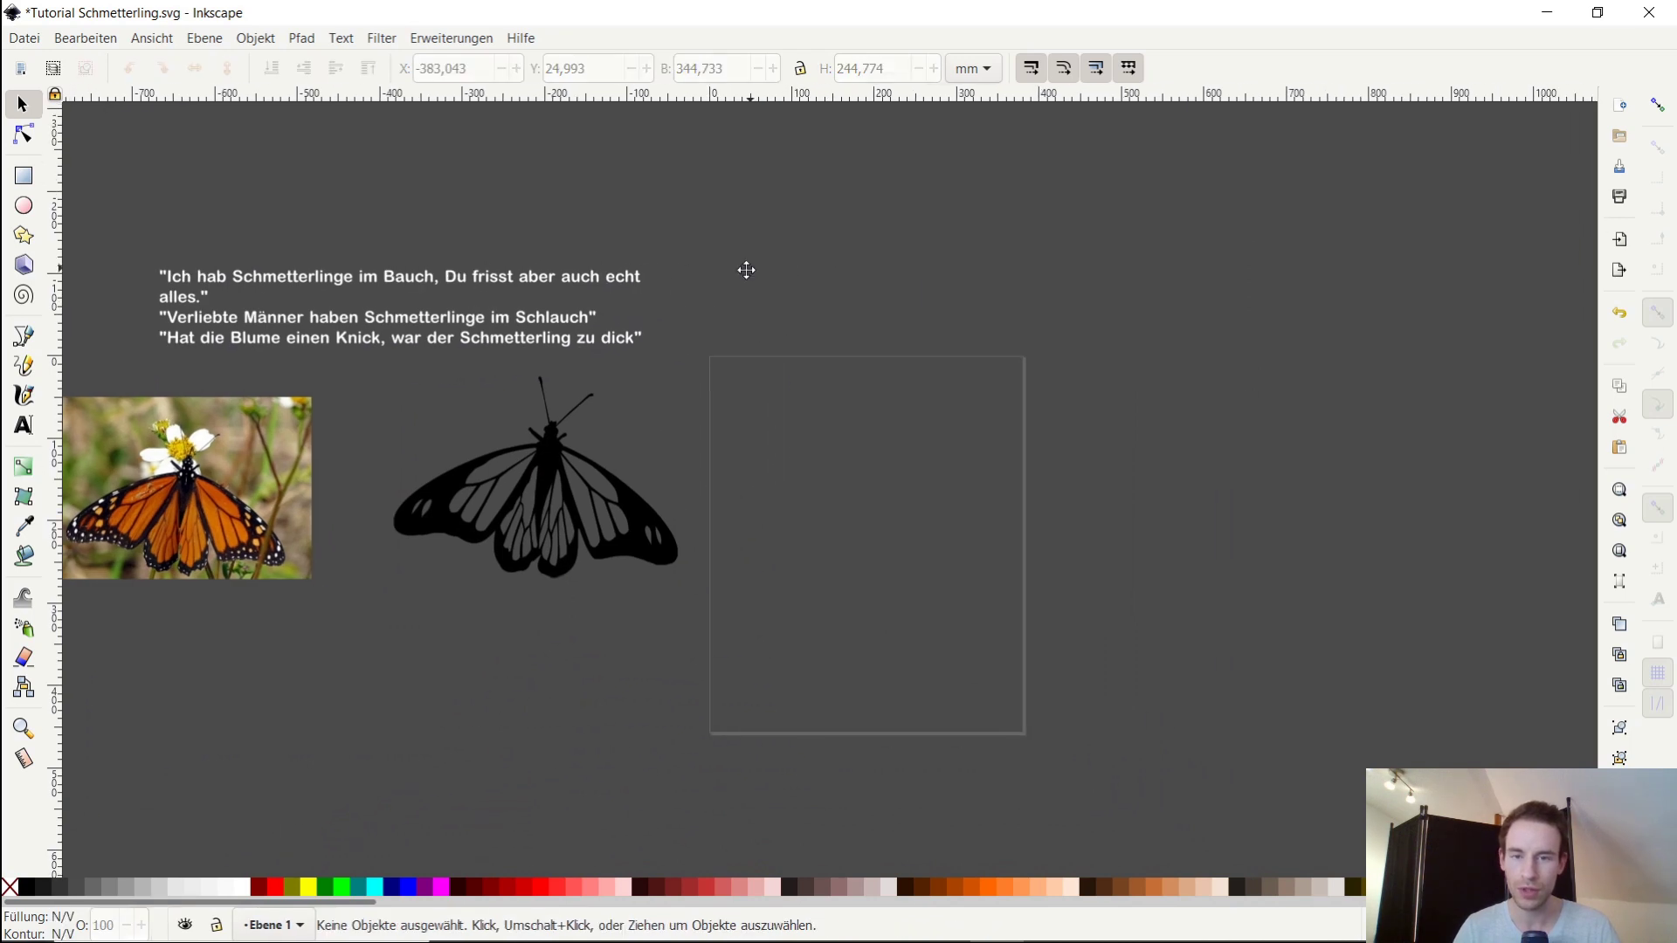
drag(457, 398, 576, 367)
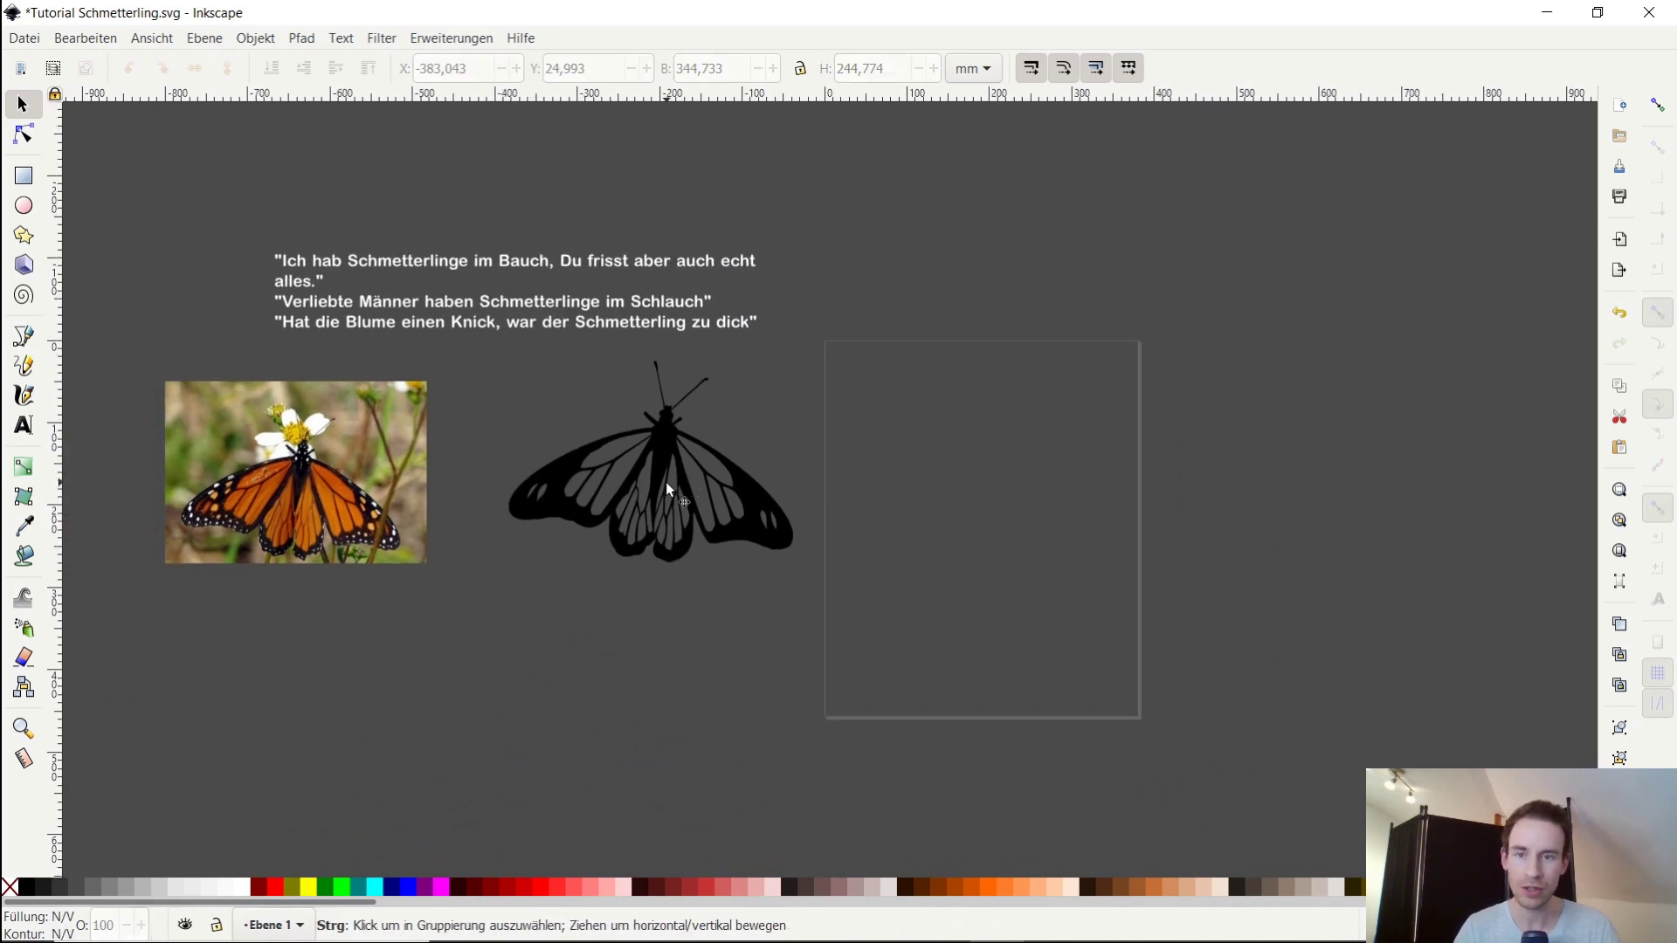
scroll(666, 481, up, 1)
scroll(732, 374, up, 1)
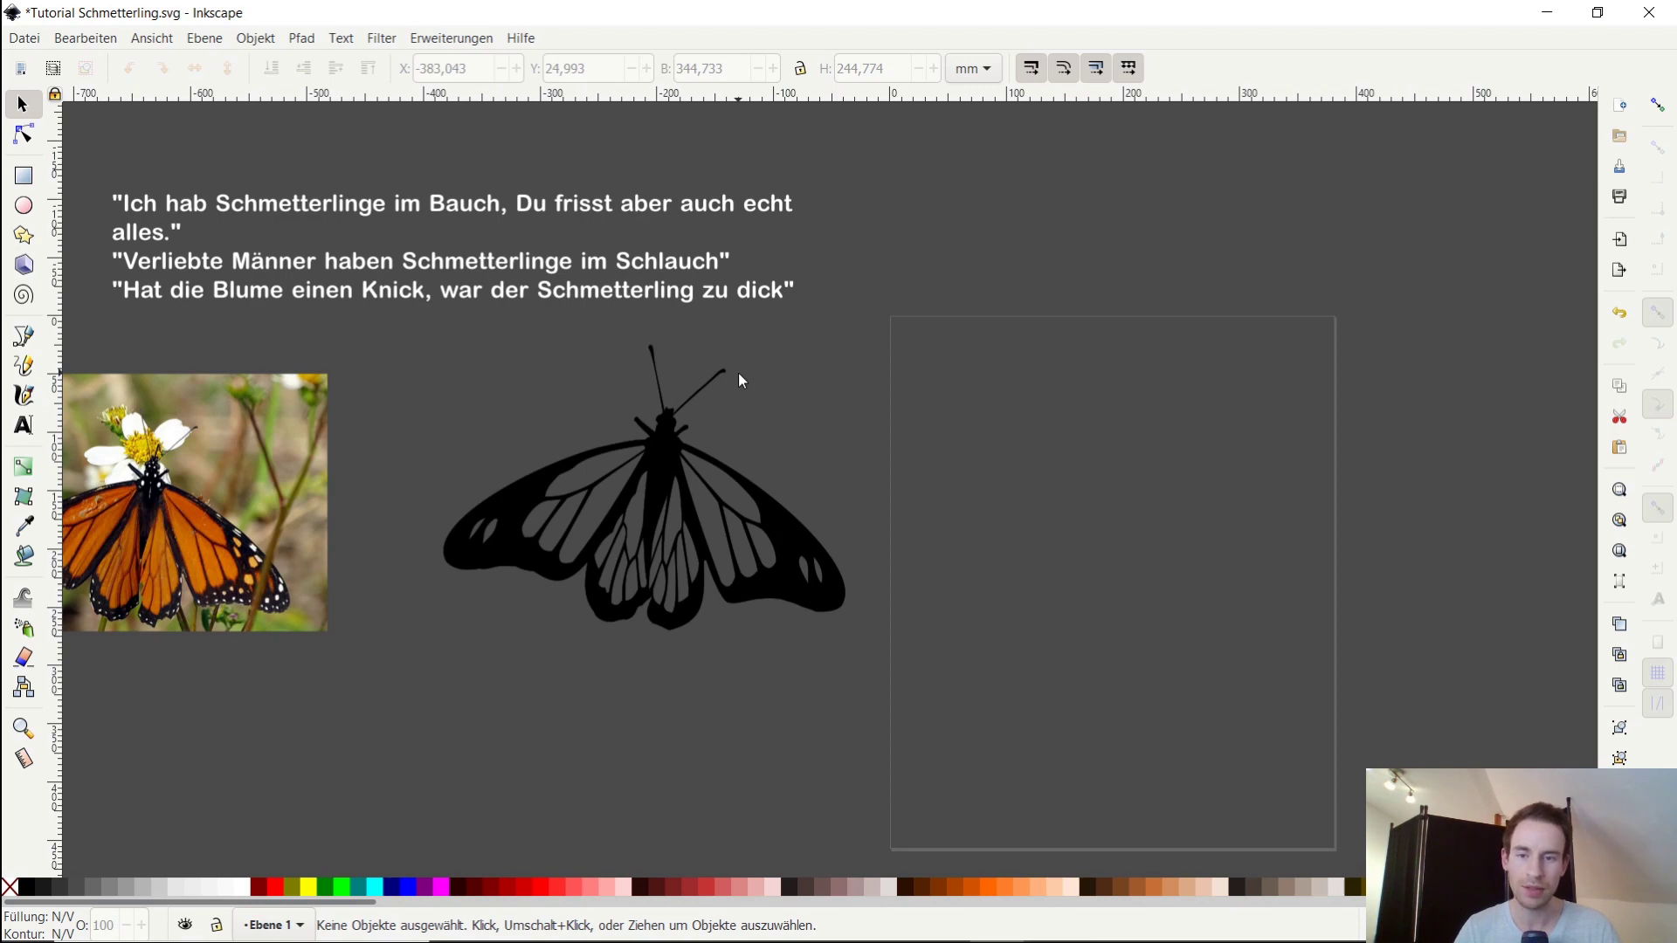
click(656, 489)
click(824, 274)
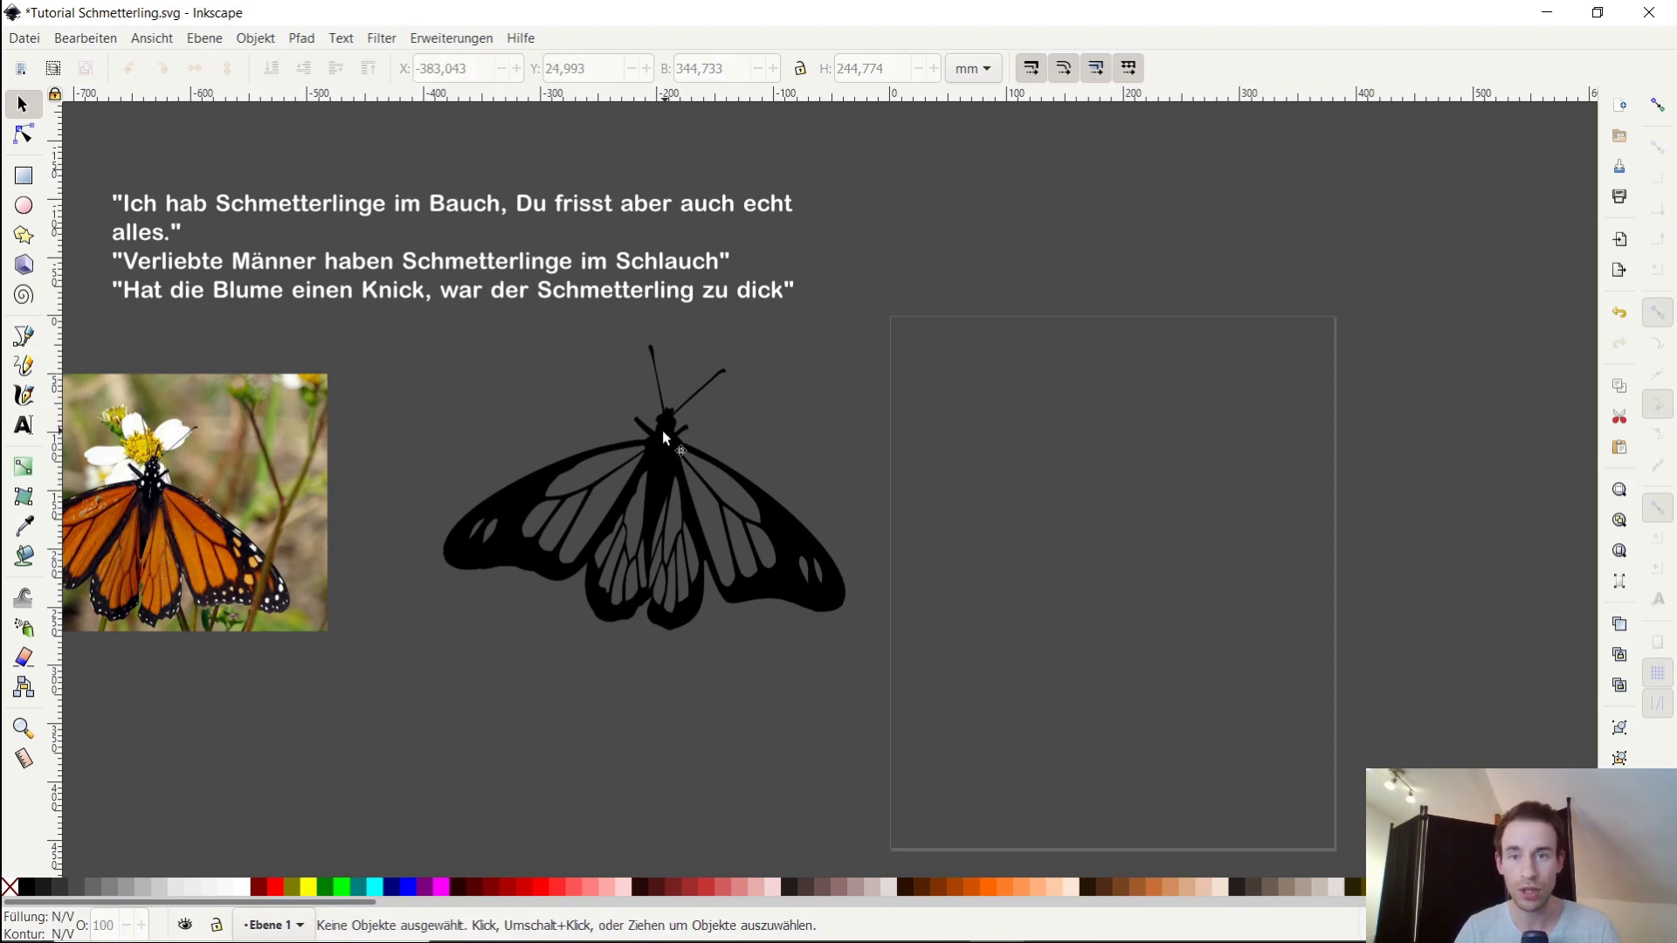
click(677, 449)
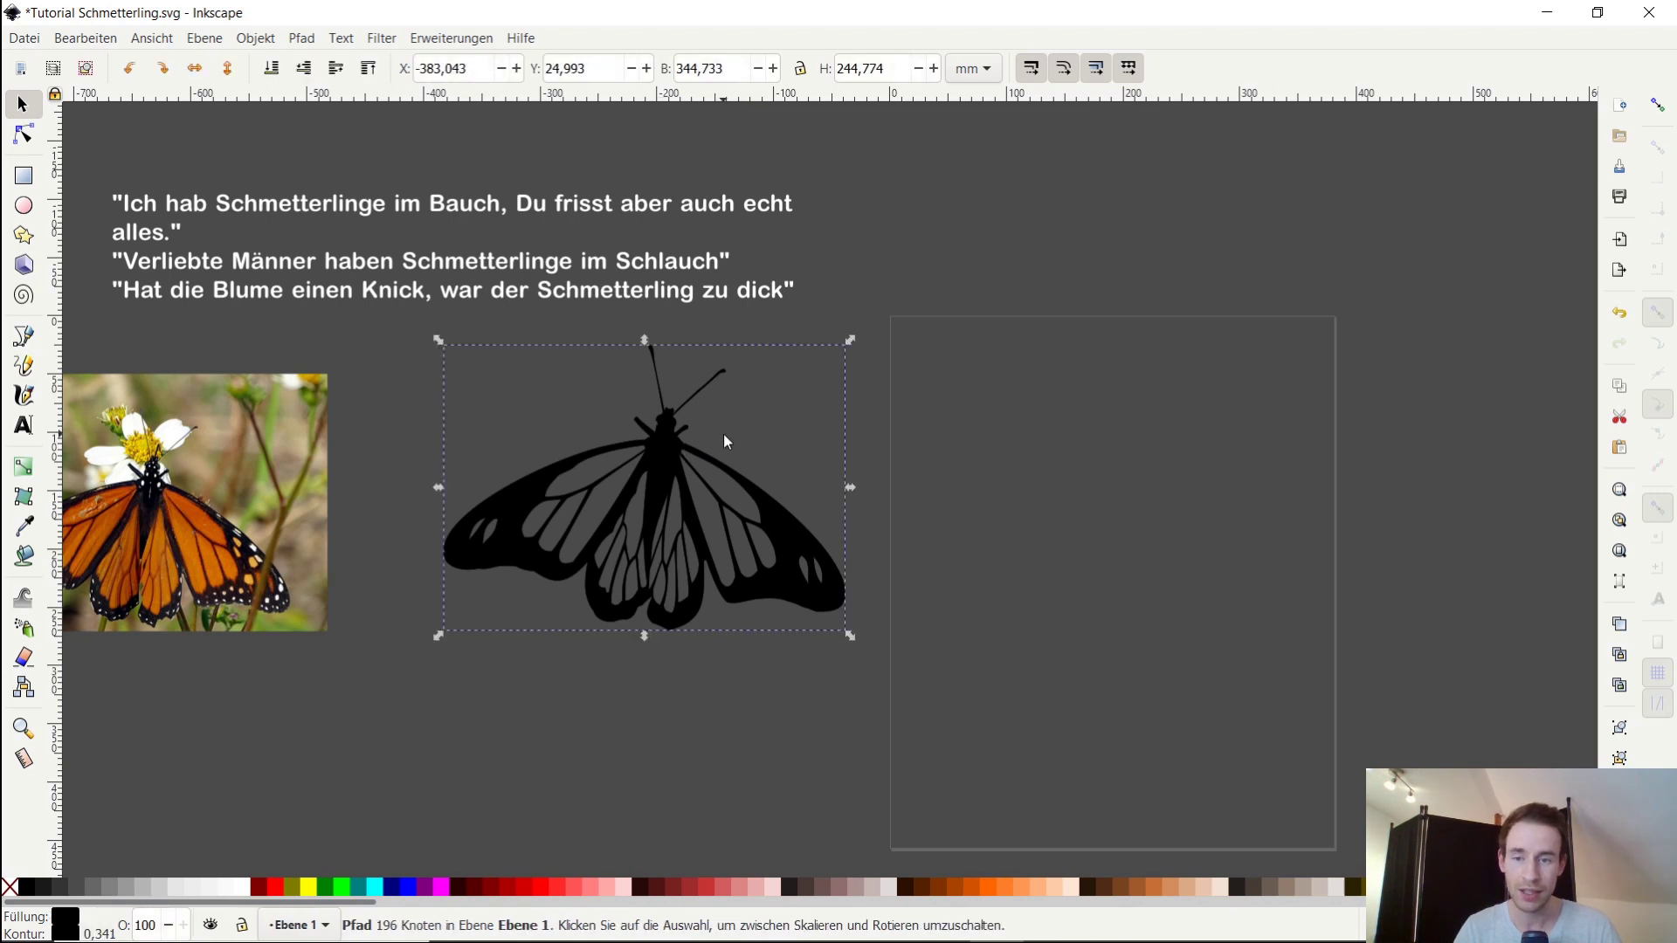
click(936, 248)
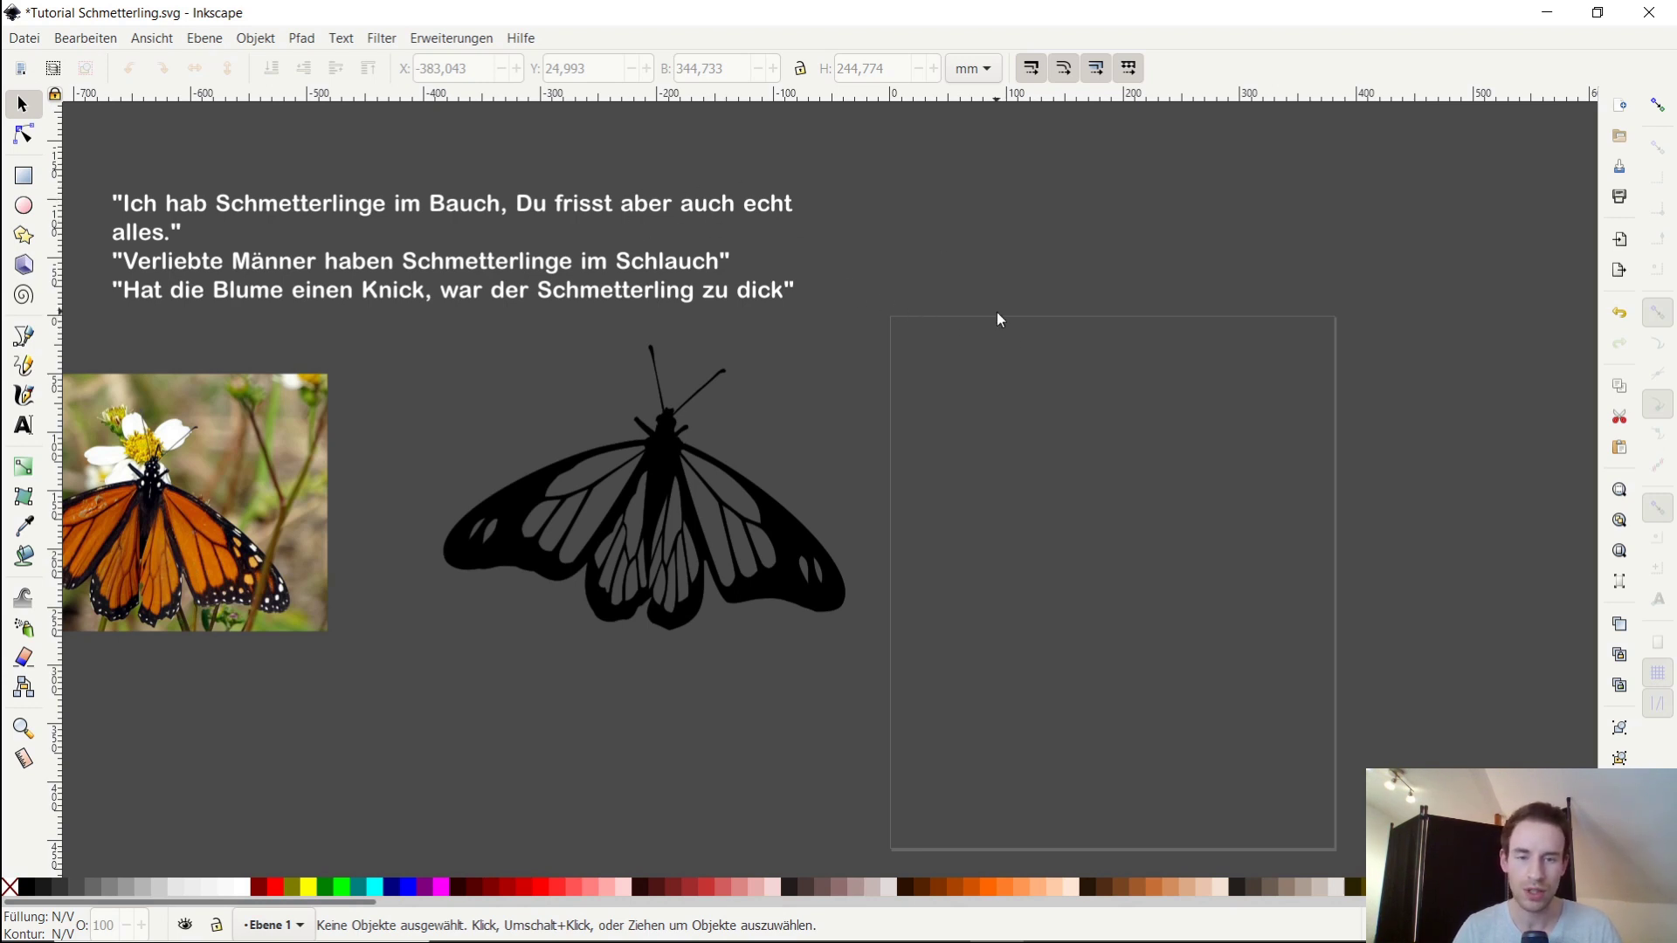
Pan and zoom the canvas for a closer view of the empty page
drag(1126, 424, 951, 430)
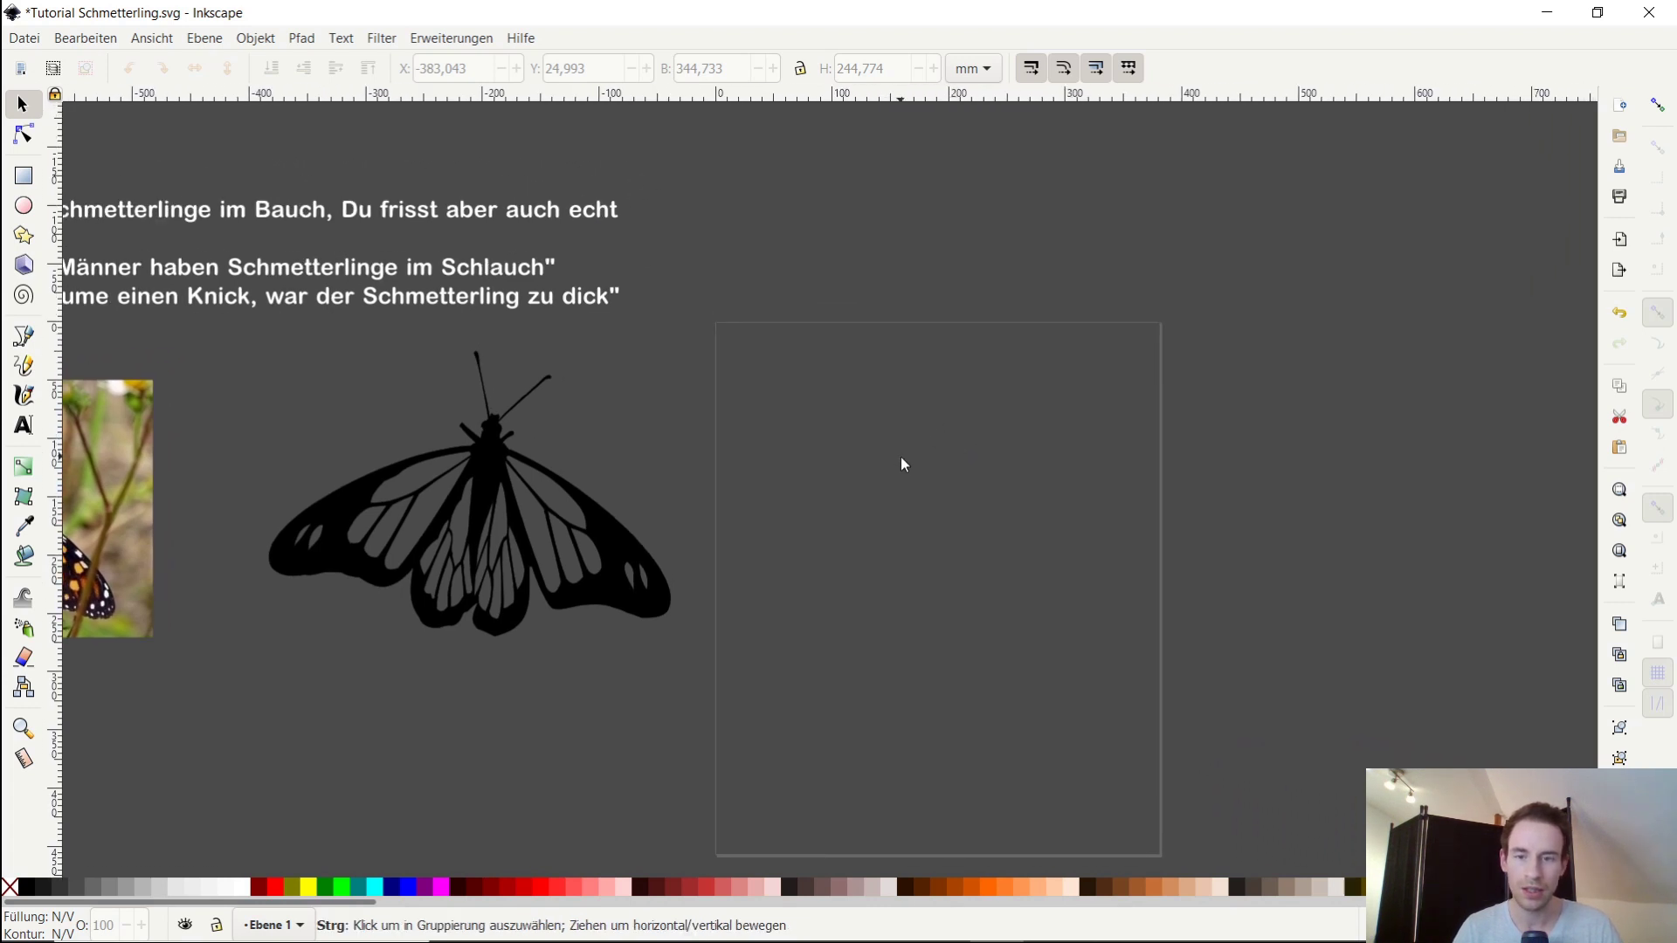
scroll(899, 457, up, 1)
drag(960, 474, 861, 359)
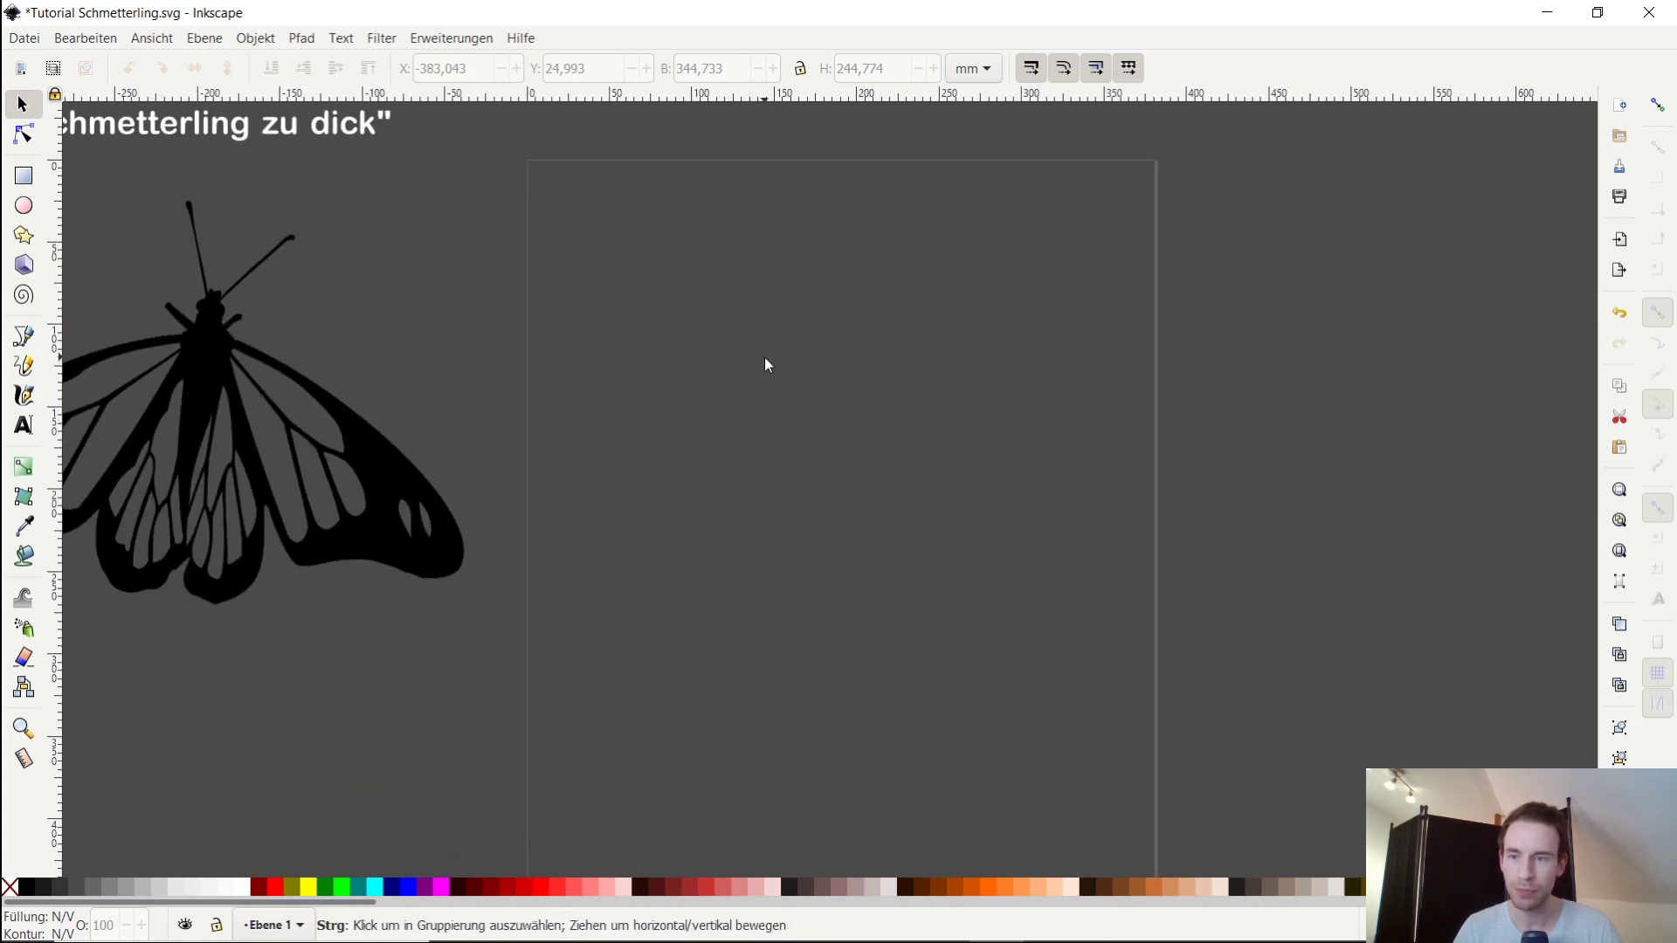
scroll(760, 361, down, 2)
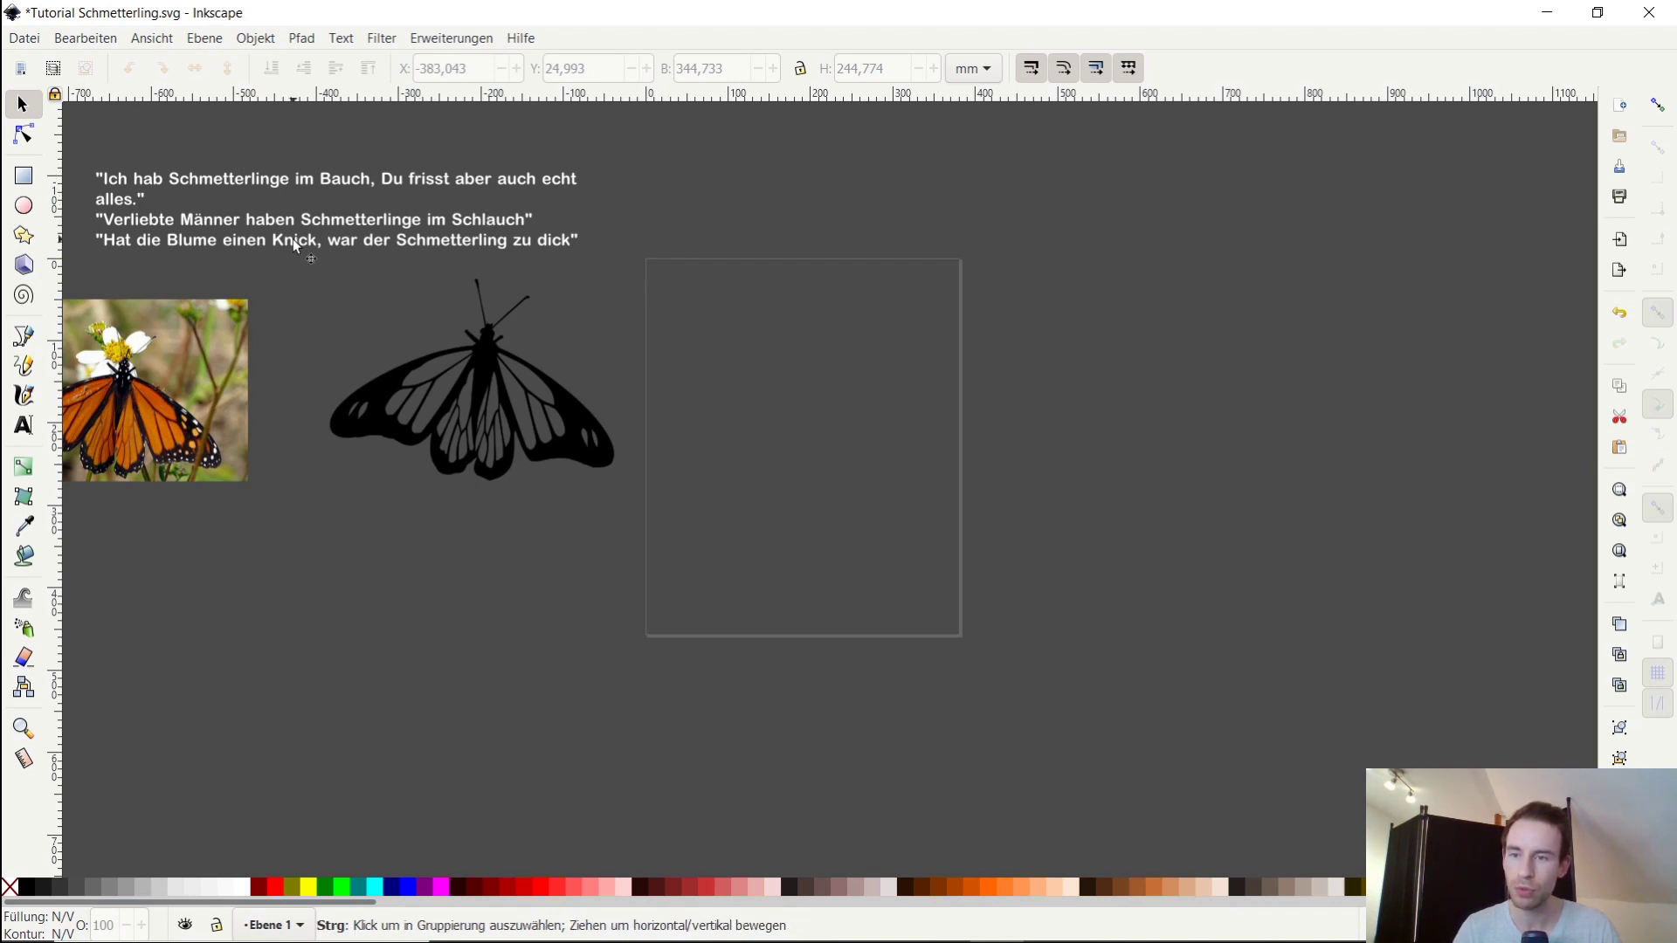
scroll(280, 218, up, 1)
scroll(314, 210, up, 2)
scroll(323, 227, left, 5)
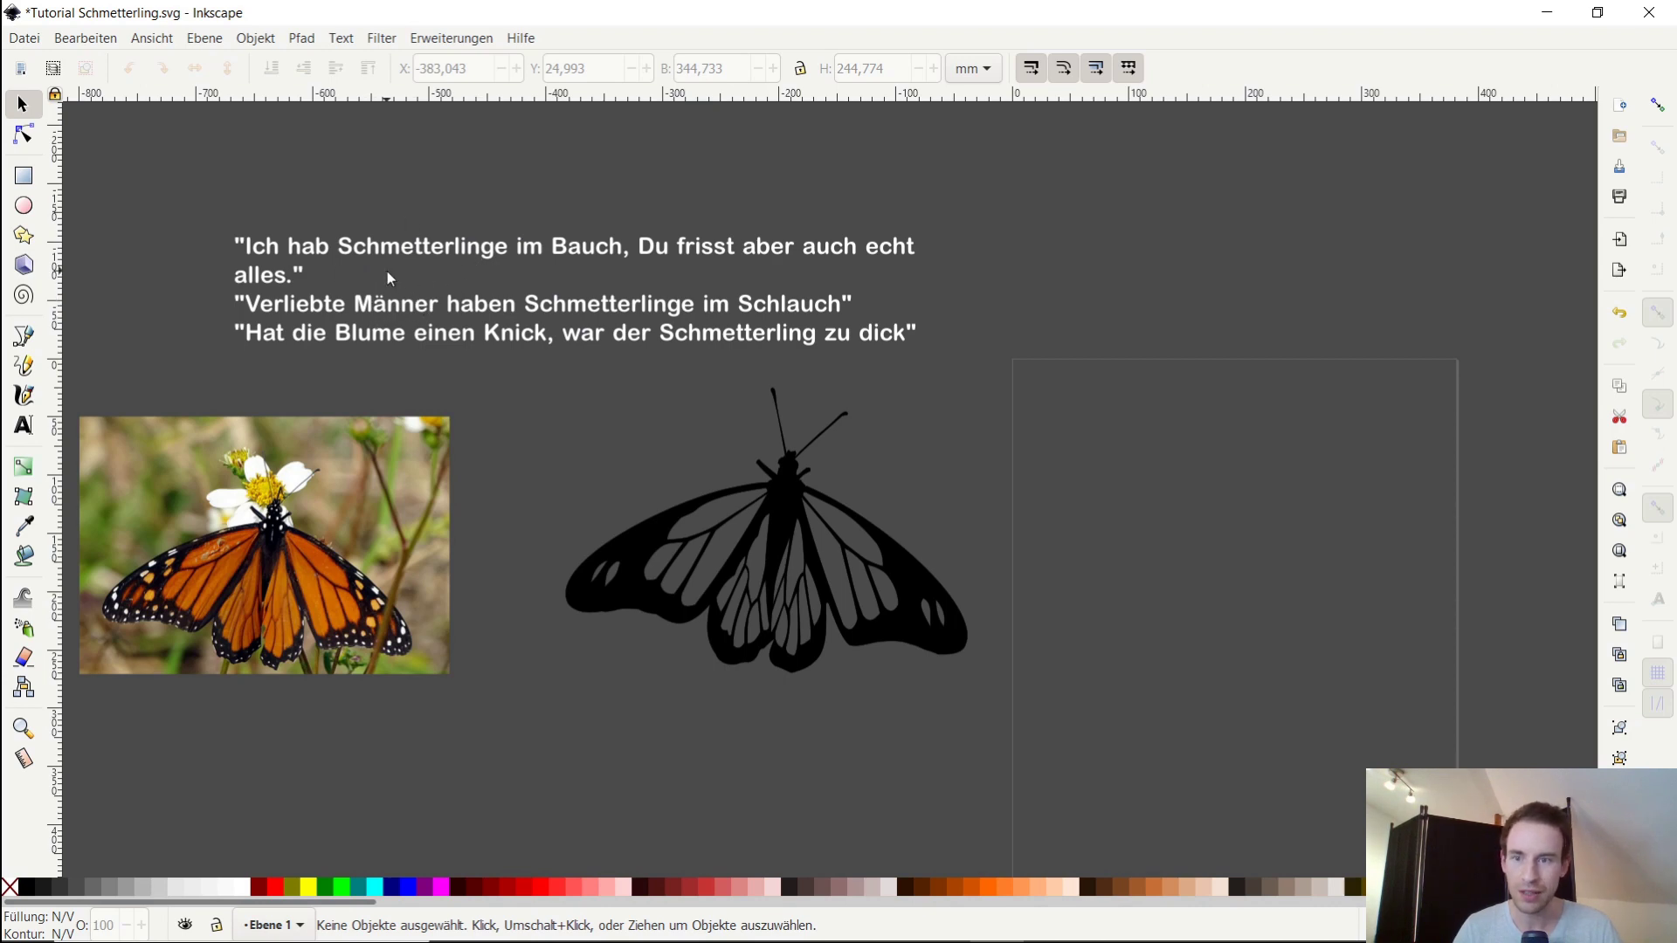
Select the existing quote text block to inspect it, then deselect it
click(350, 254)
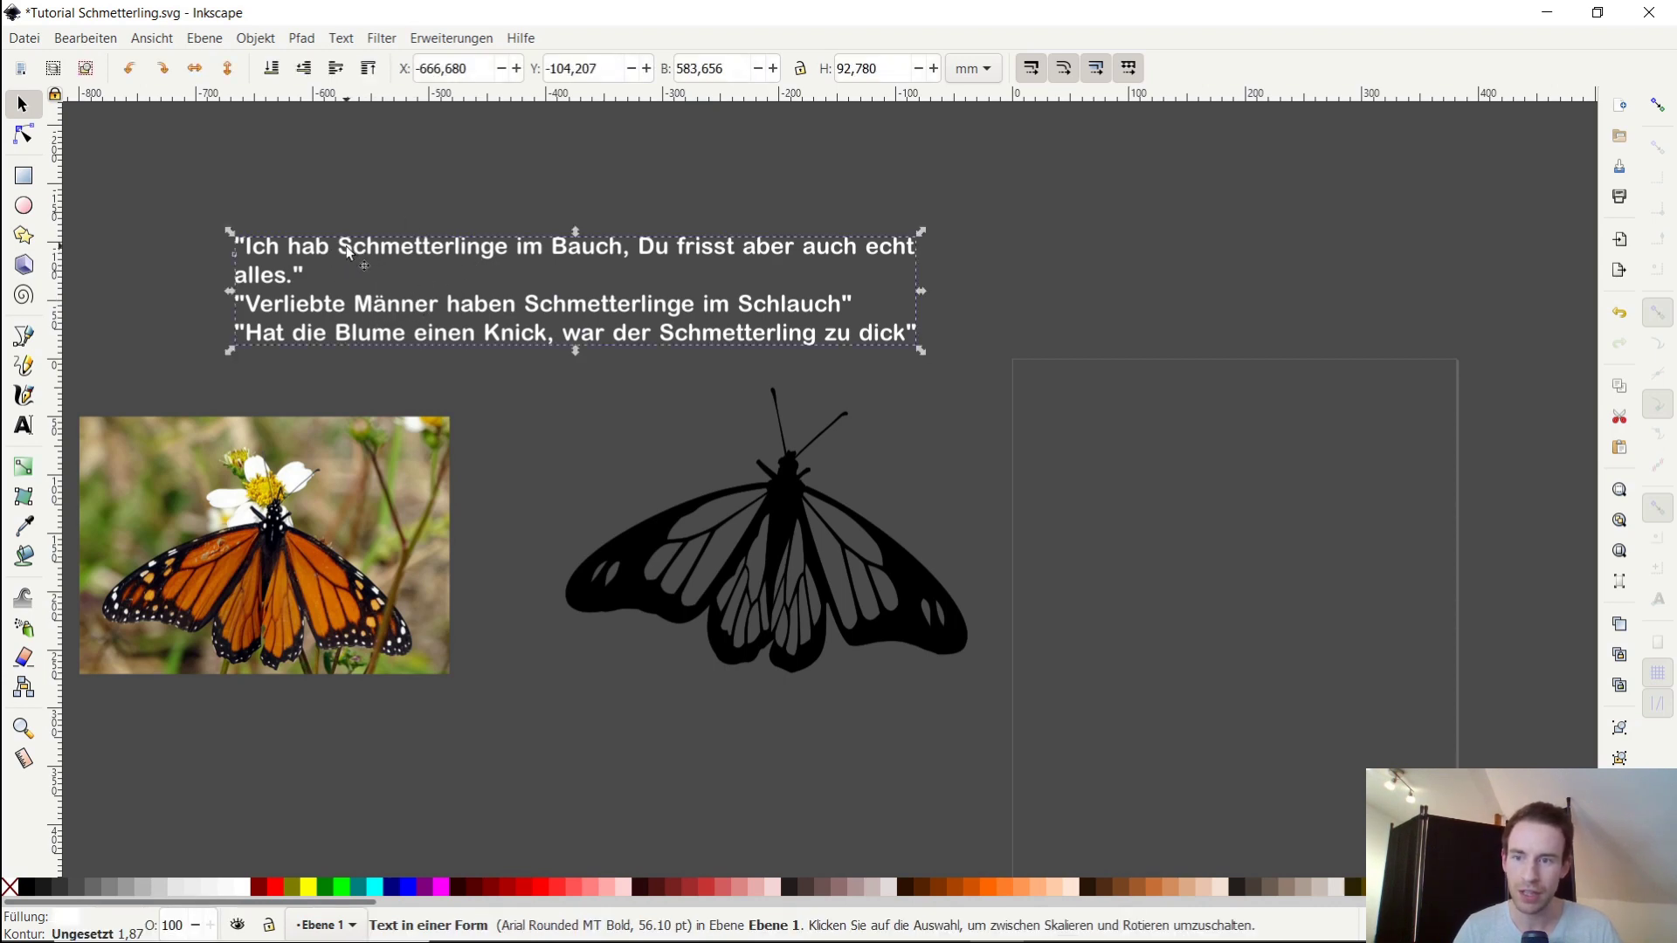
click(437, 189)
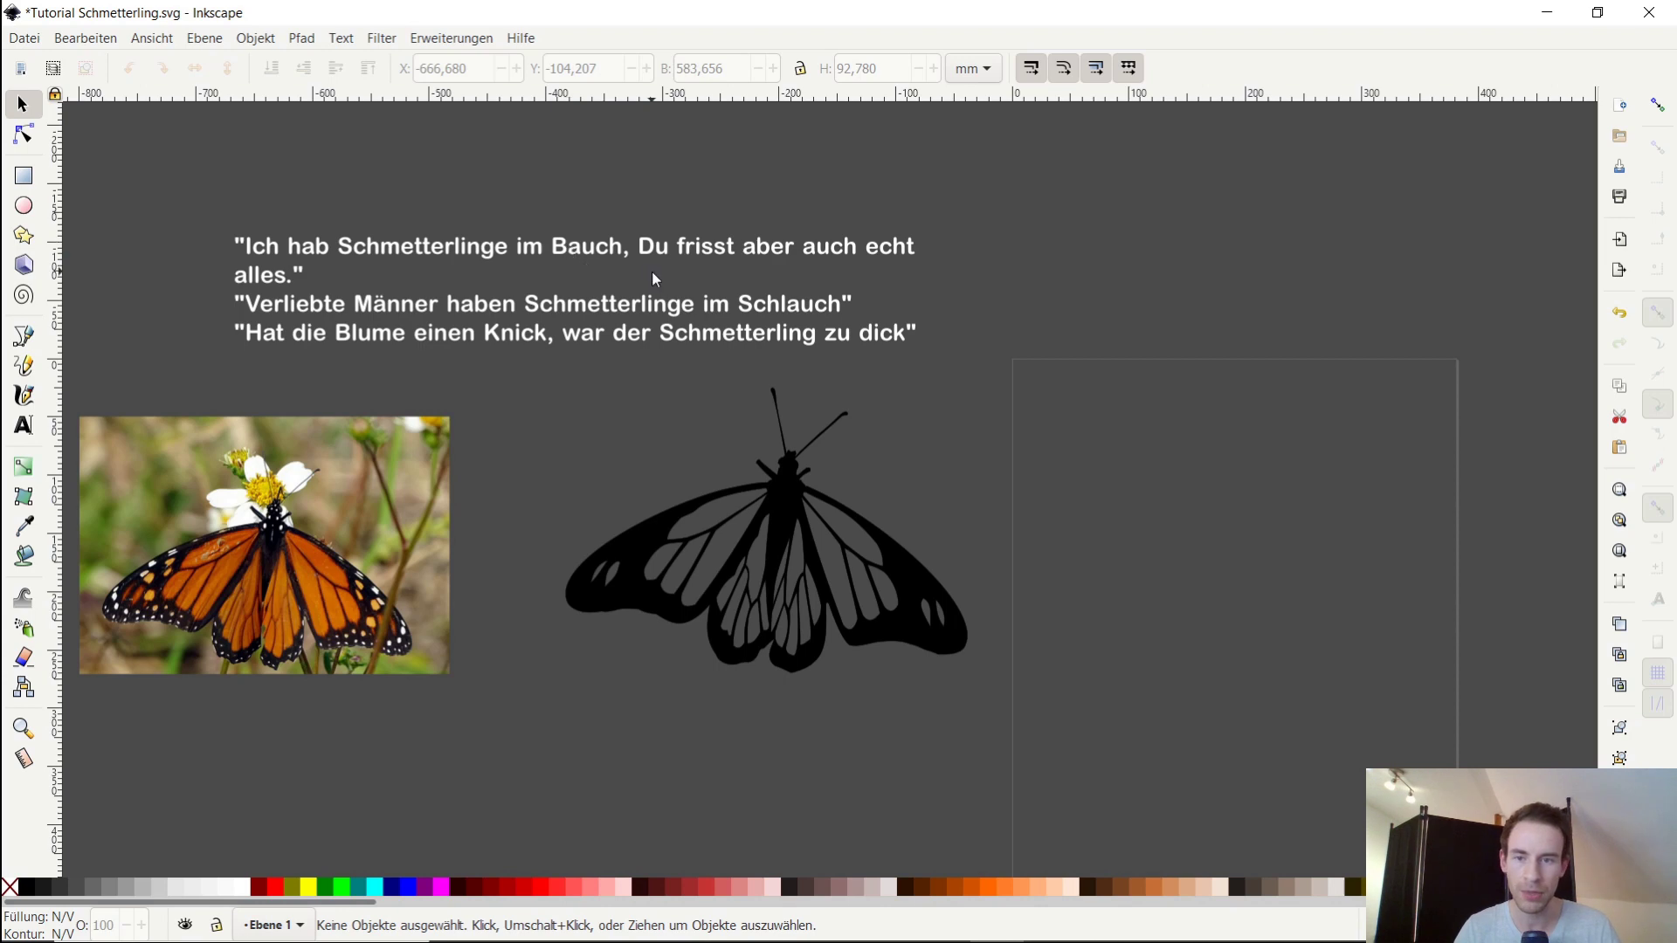
click(699, 254)
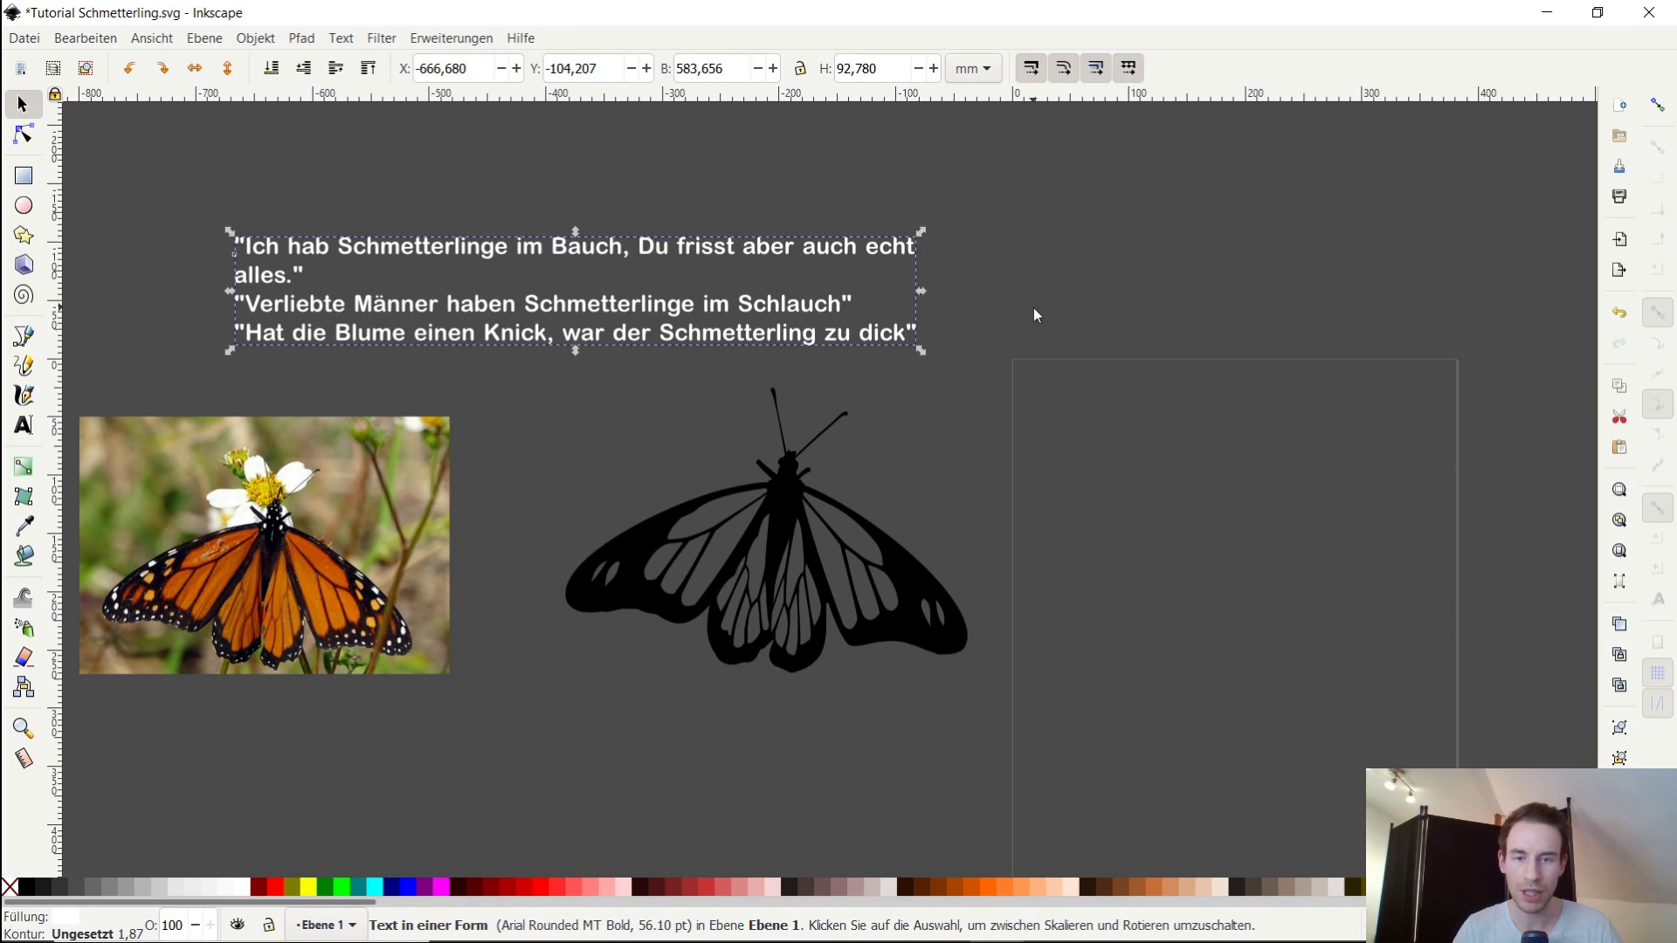
click(1067, 311)
scroll(969, 304, right, 2)
scroll(523, 288, right, 2)
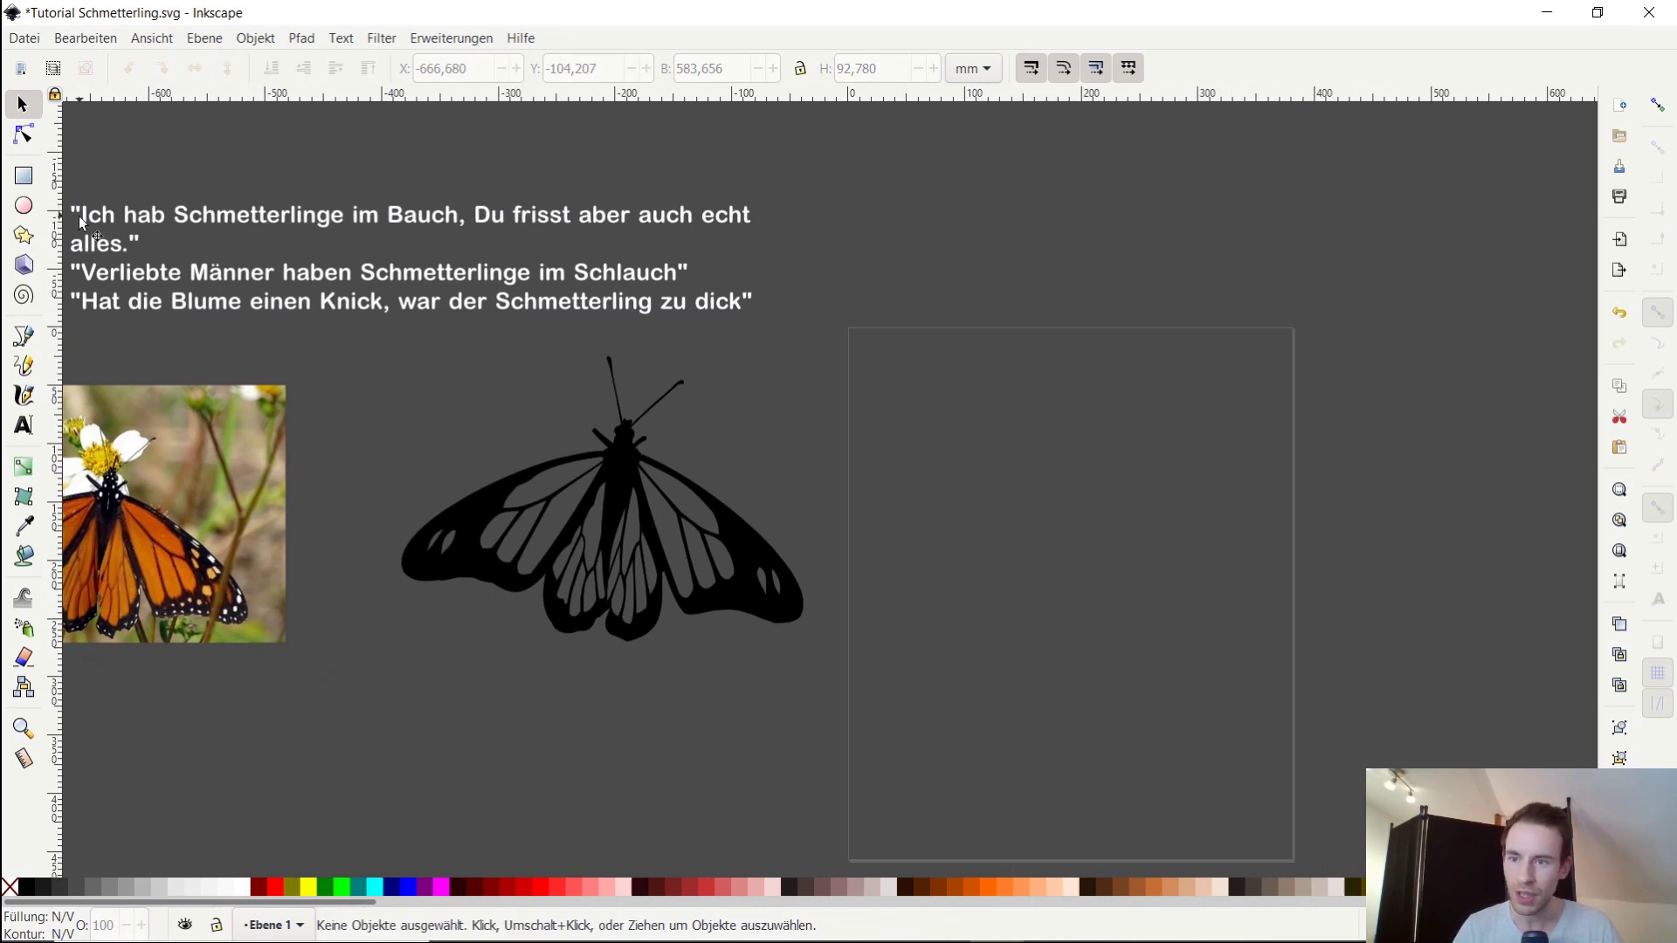
Draw a text frame near the top of the empty page containing 'Ich hab'
click(24, 426)
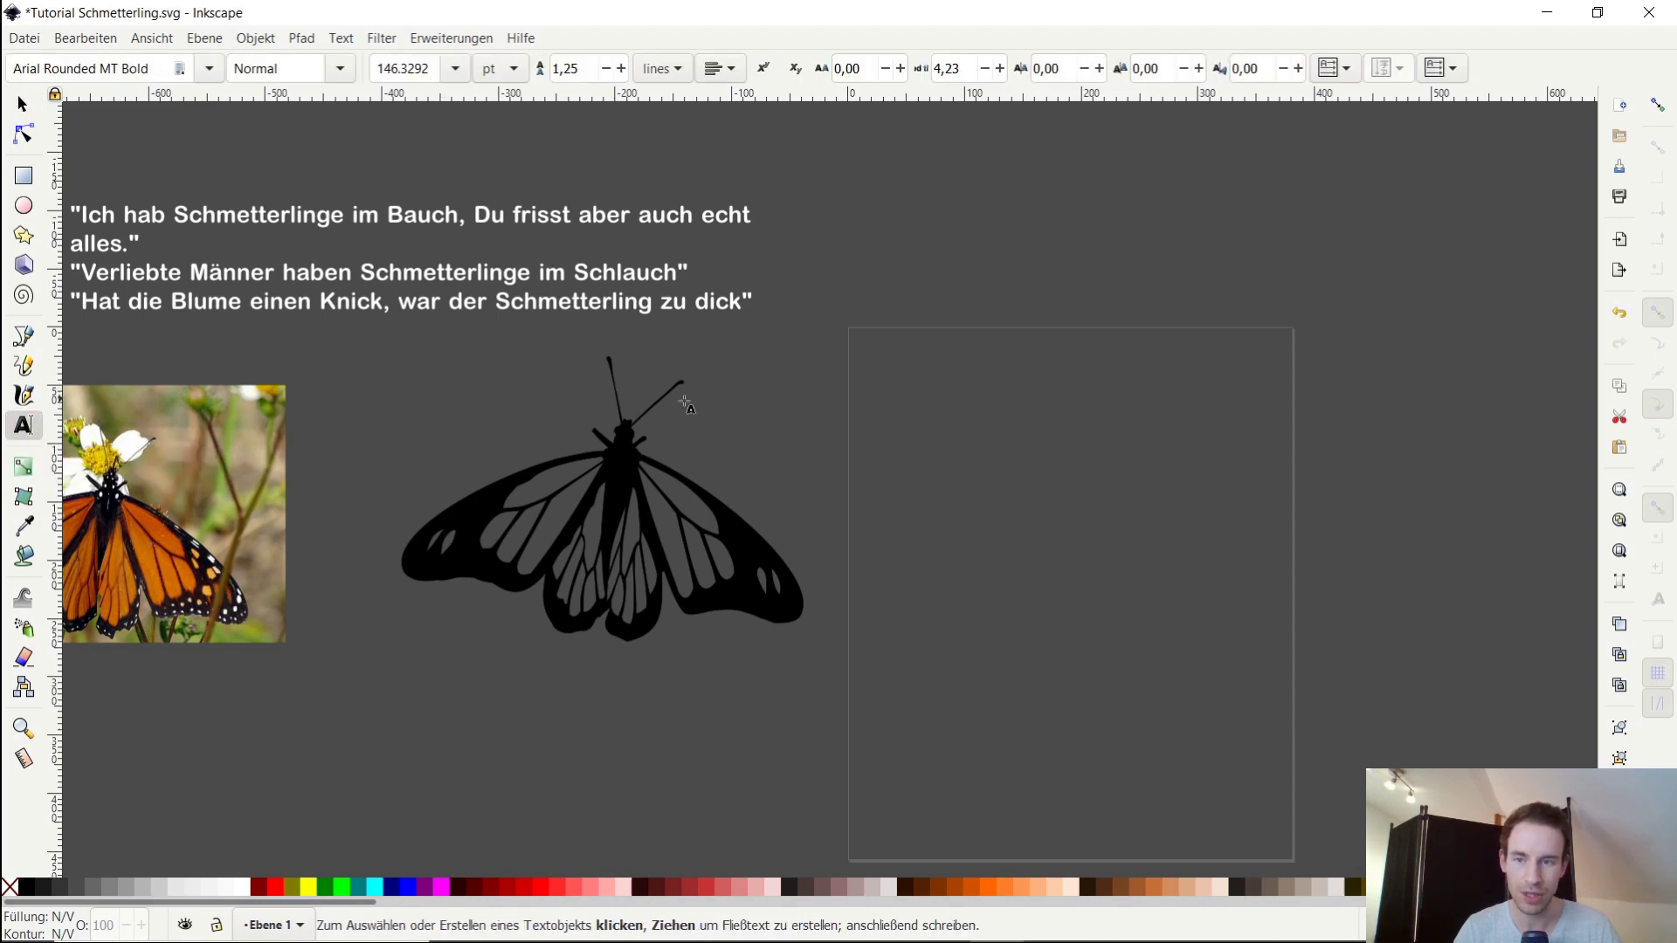
drag(855, 373, 1145, 517)
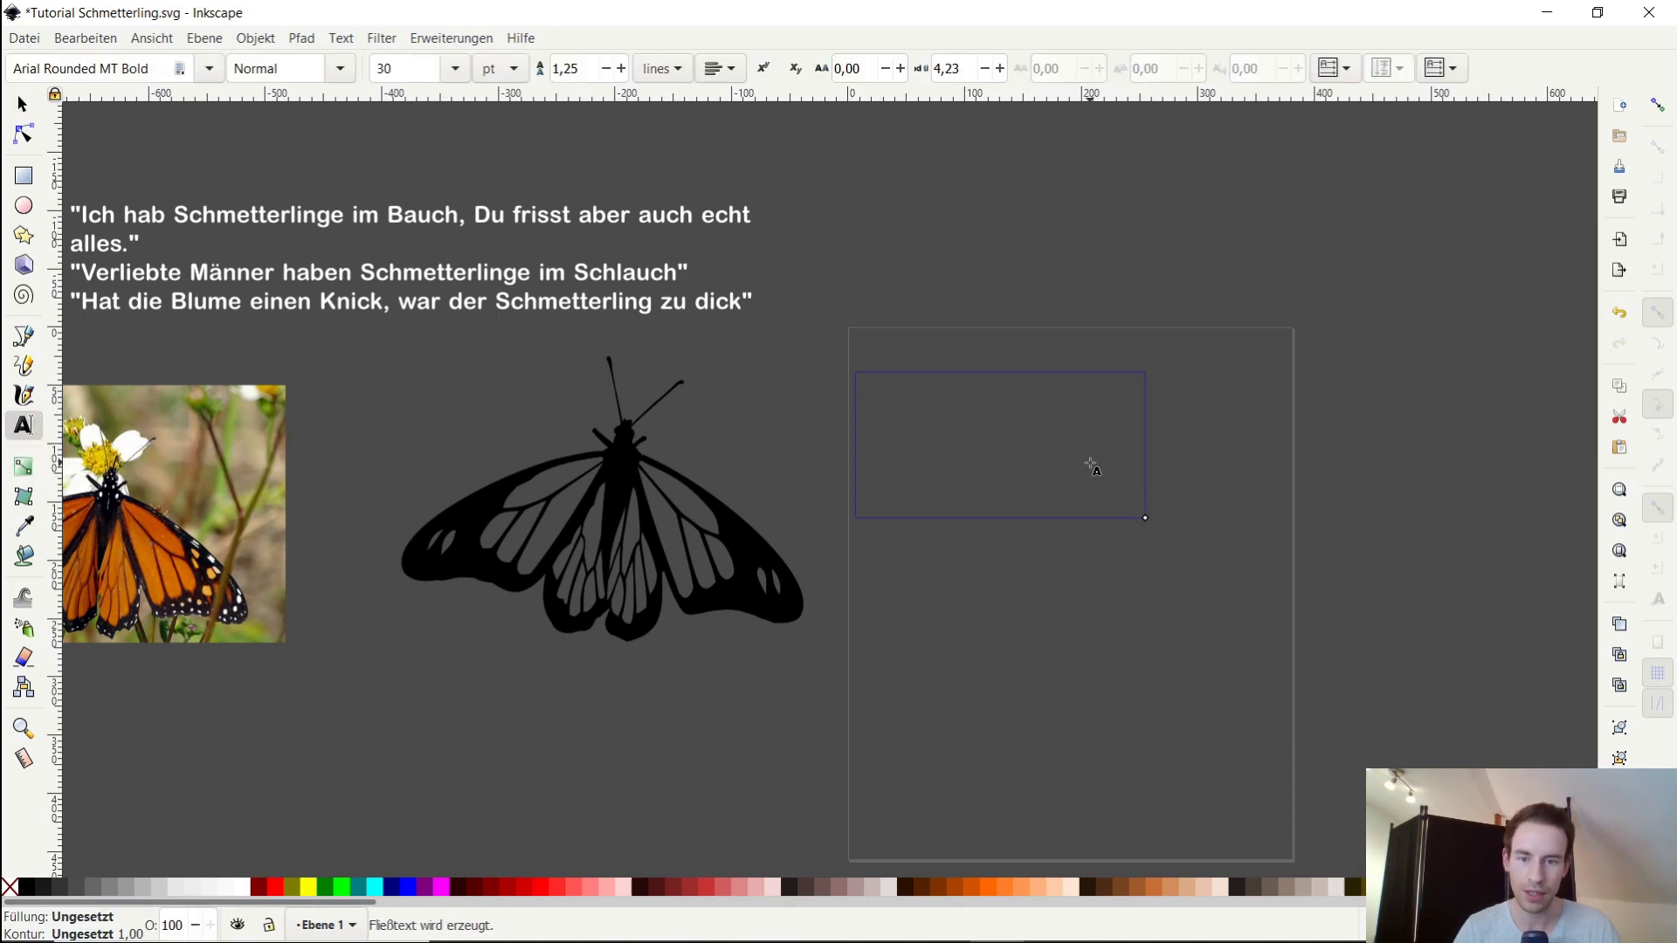
text(Ich)
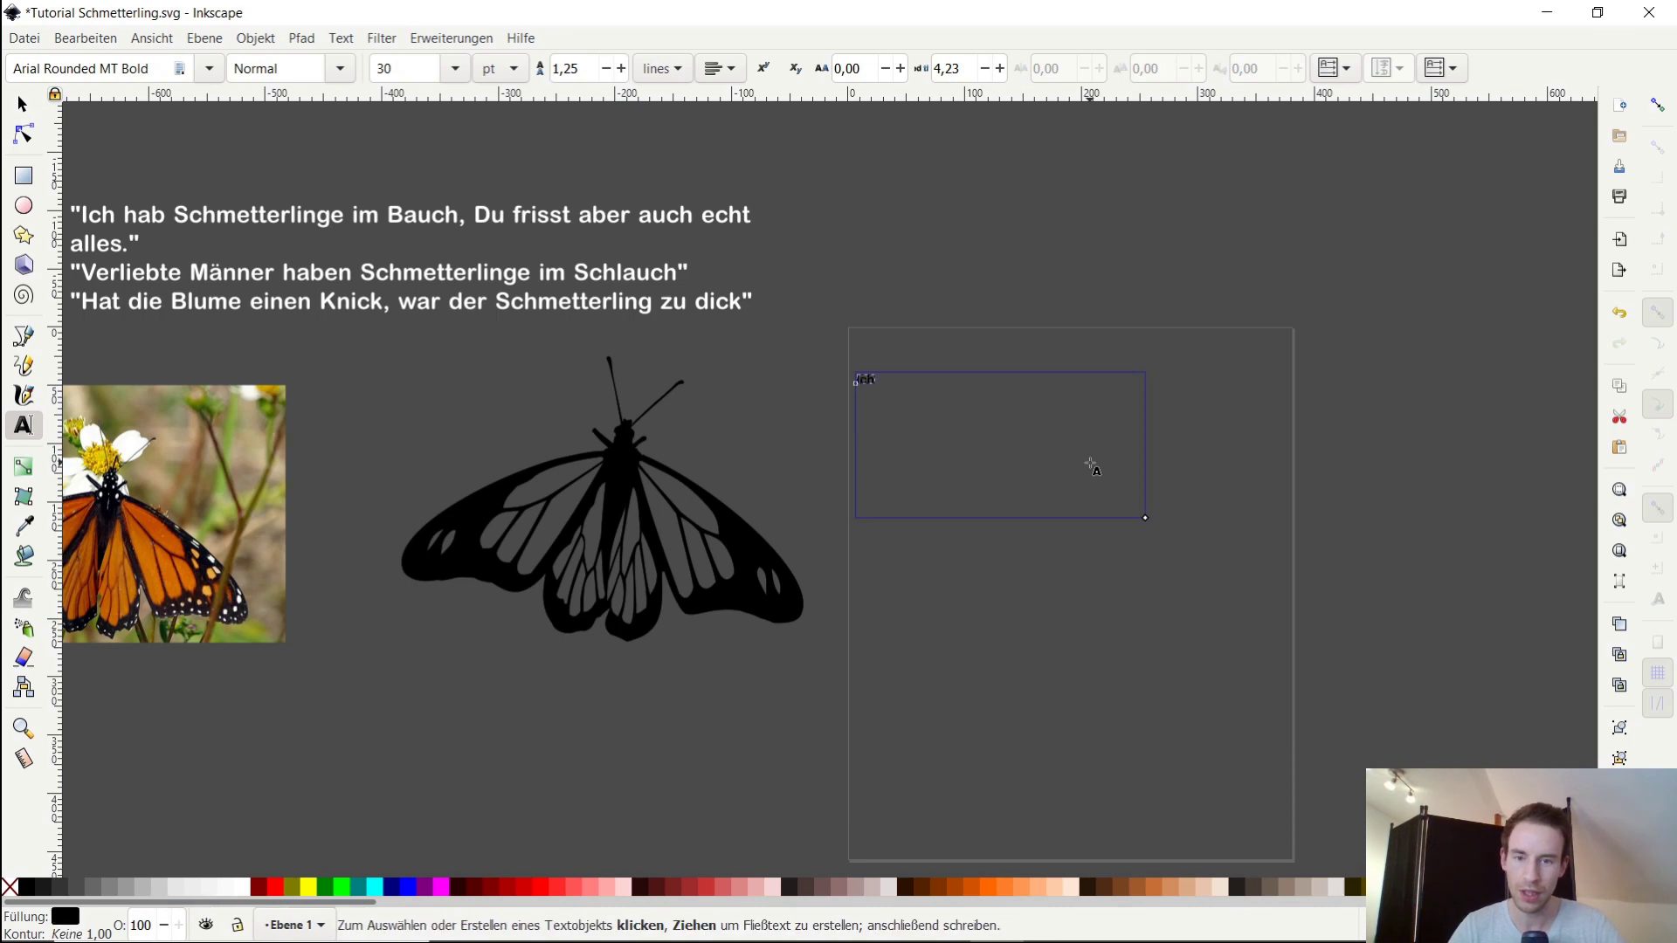
text( hab)
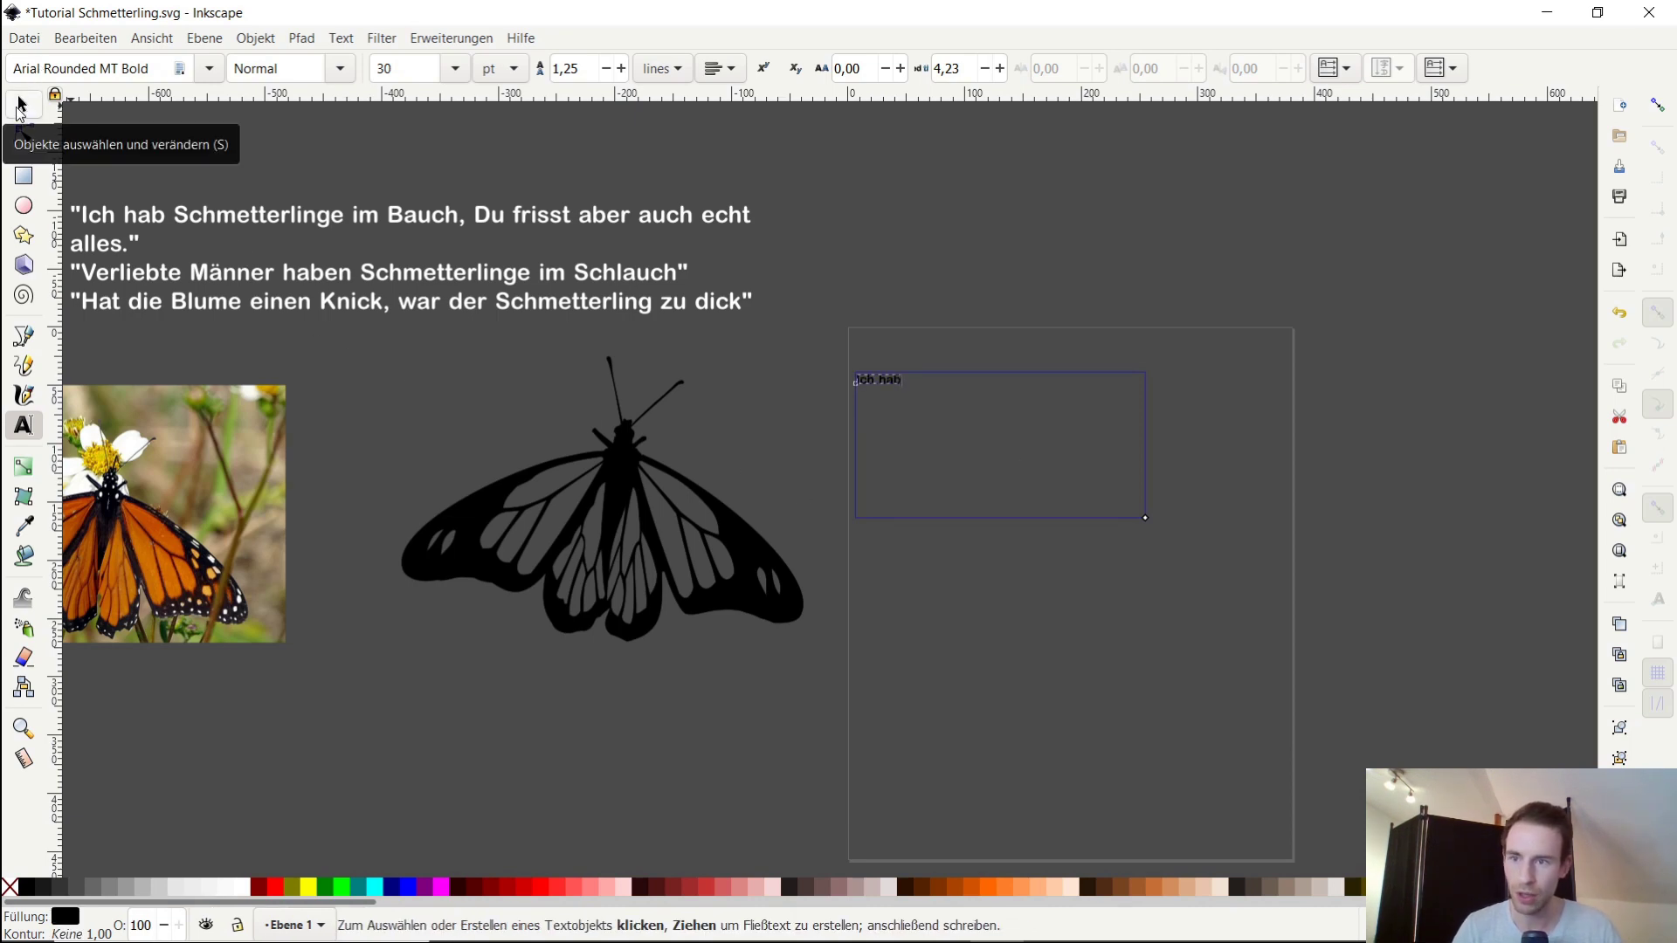
click(21, 105)
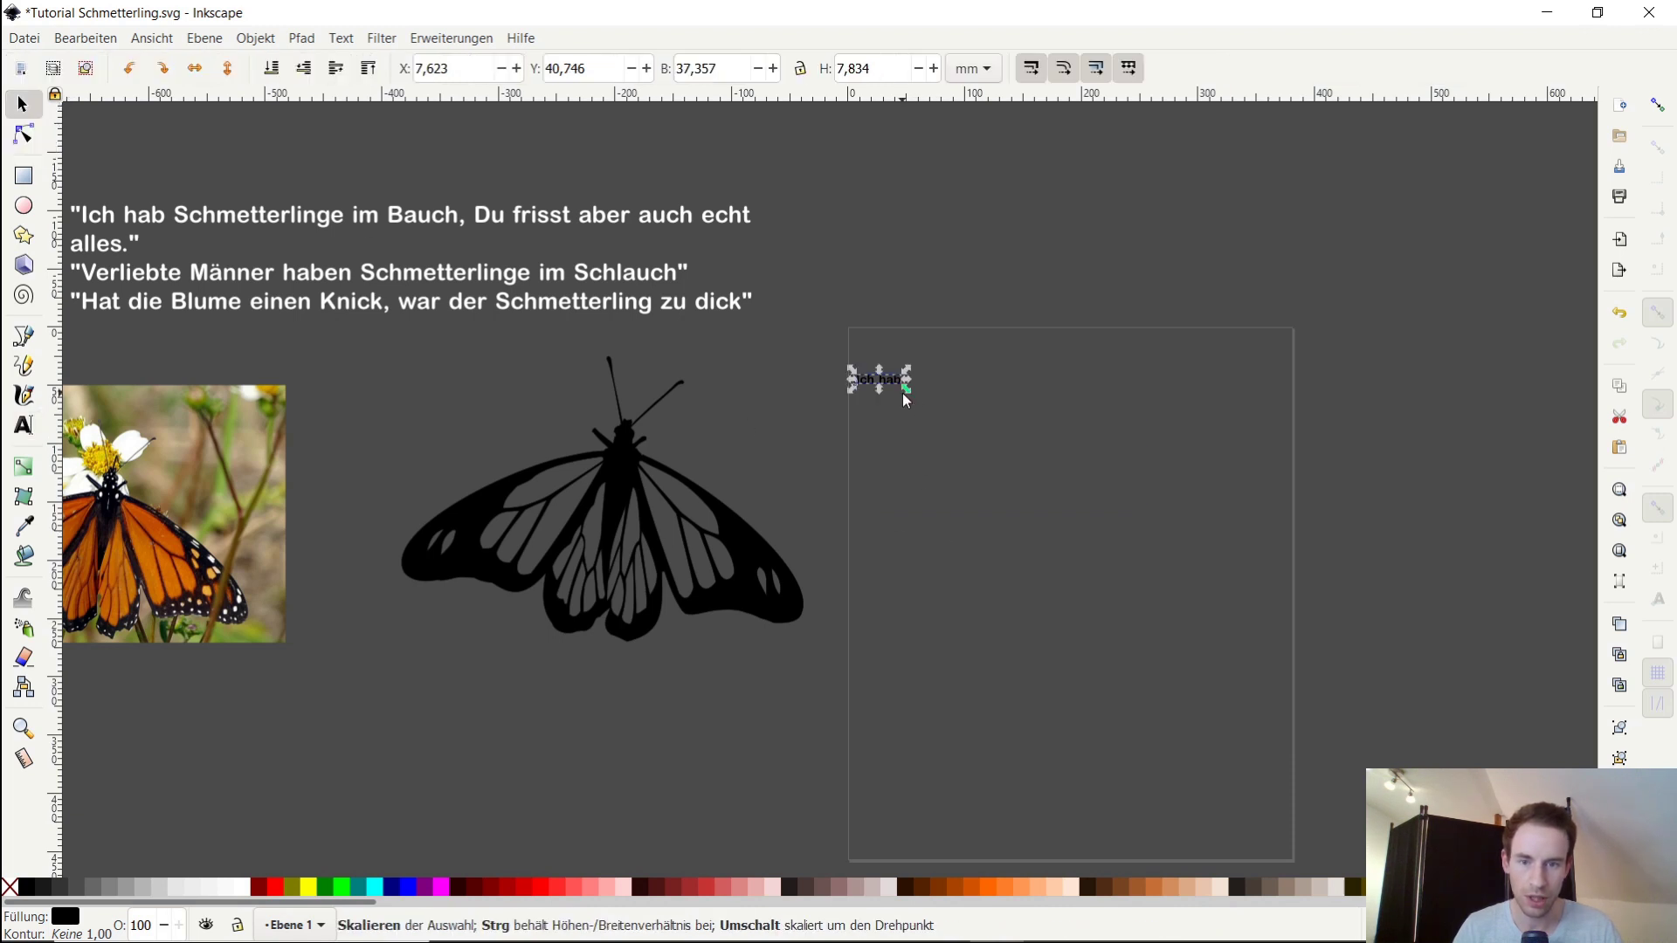
Scale 'Ich hab' up to large lettering, undoing an accidental horizontal stretch
mouse_move(905, 394)
mouse_down()
mouse_move(1032, 457)
mouse_move(1036, 434)
mouse_move(1002, 402)
mouse_move(1089, 492)
mouse_move(1063, 437)
mouse_move(1130, 501)
mouse_move(1053, 391)
mouse_move(1055, 444)
mouse_up()
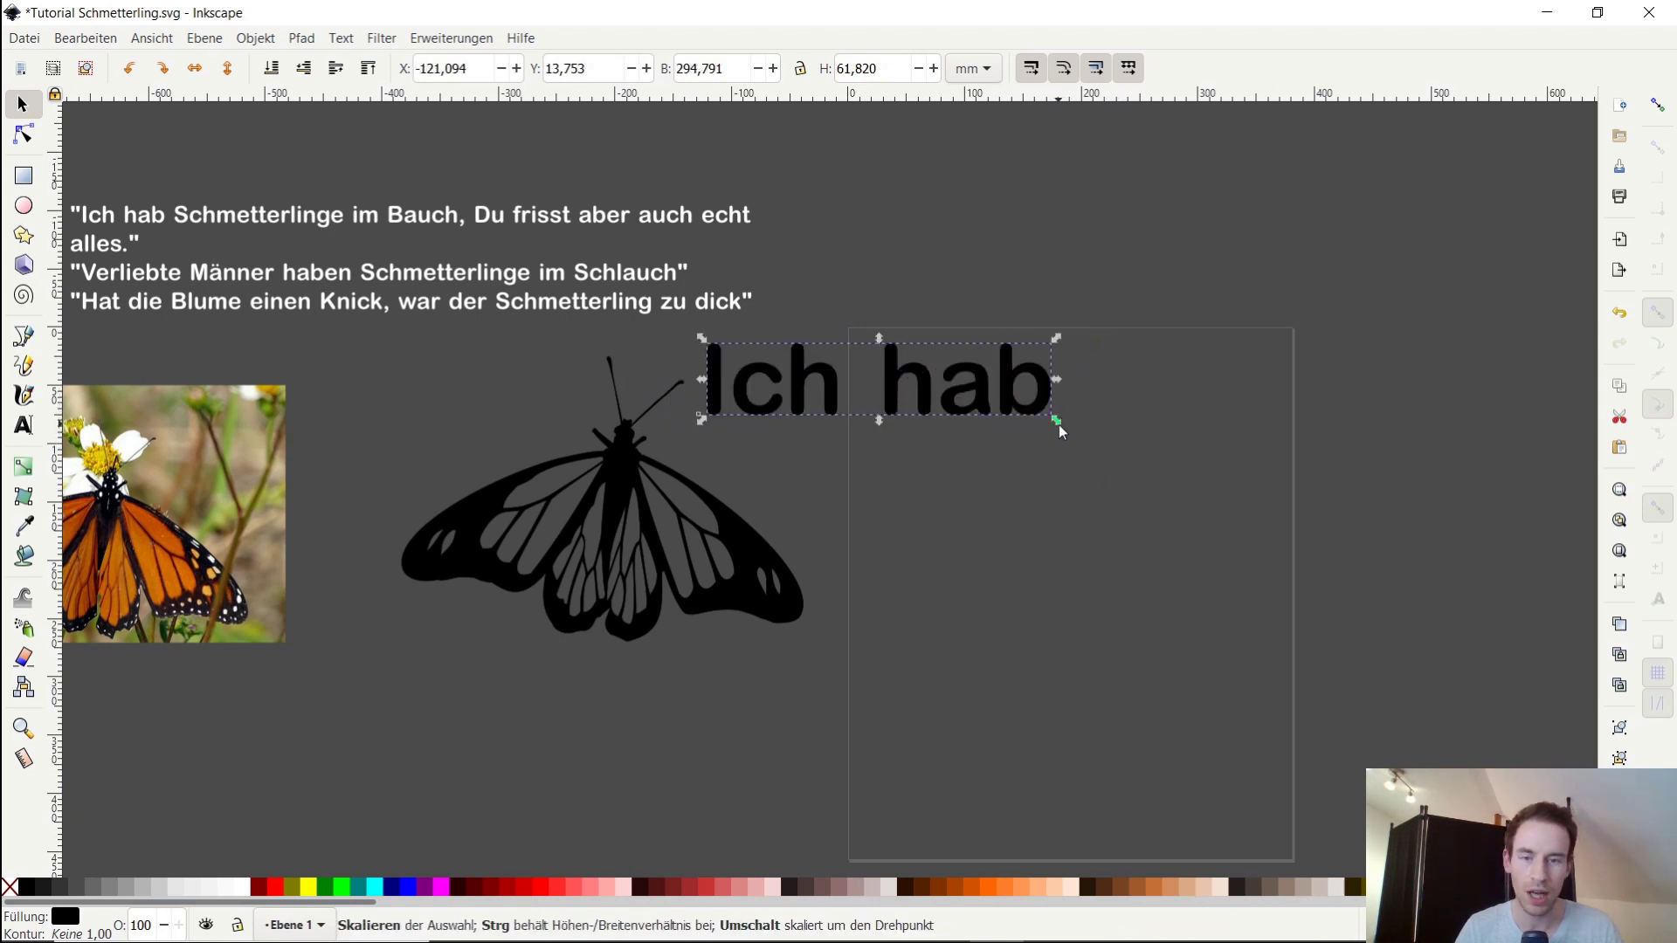
key(ctrl)
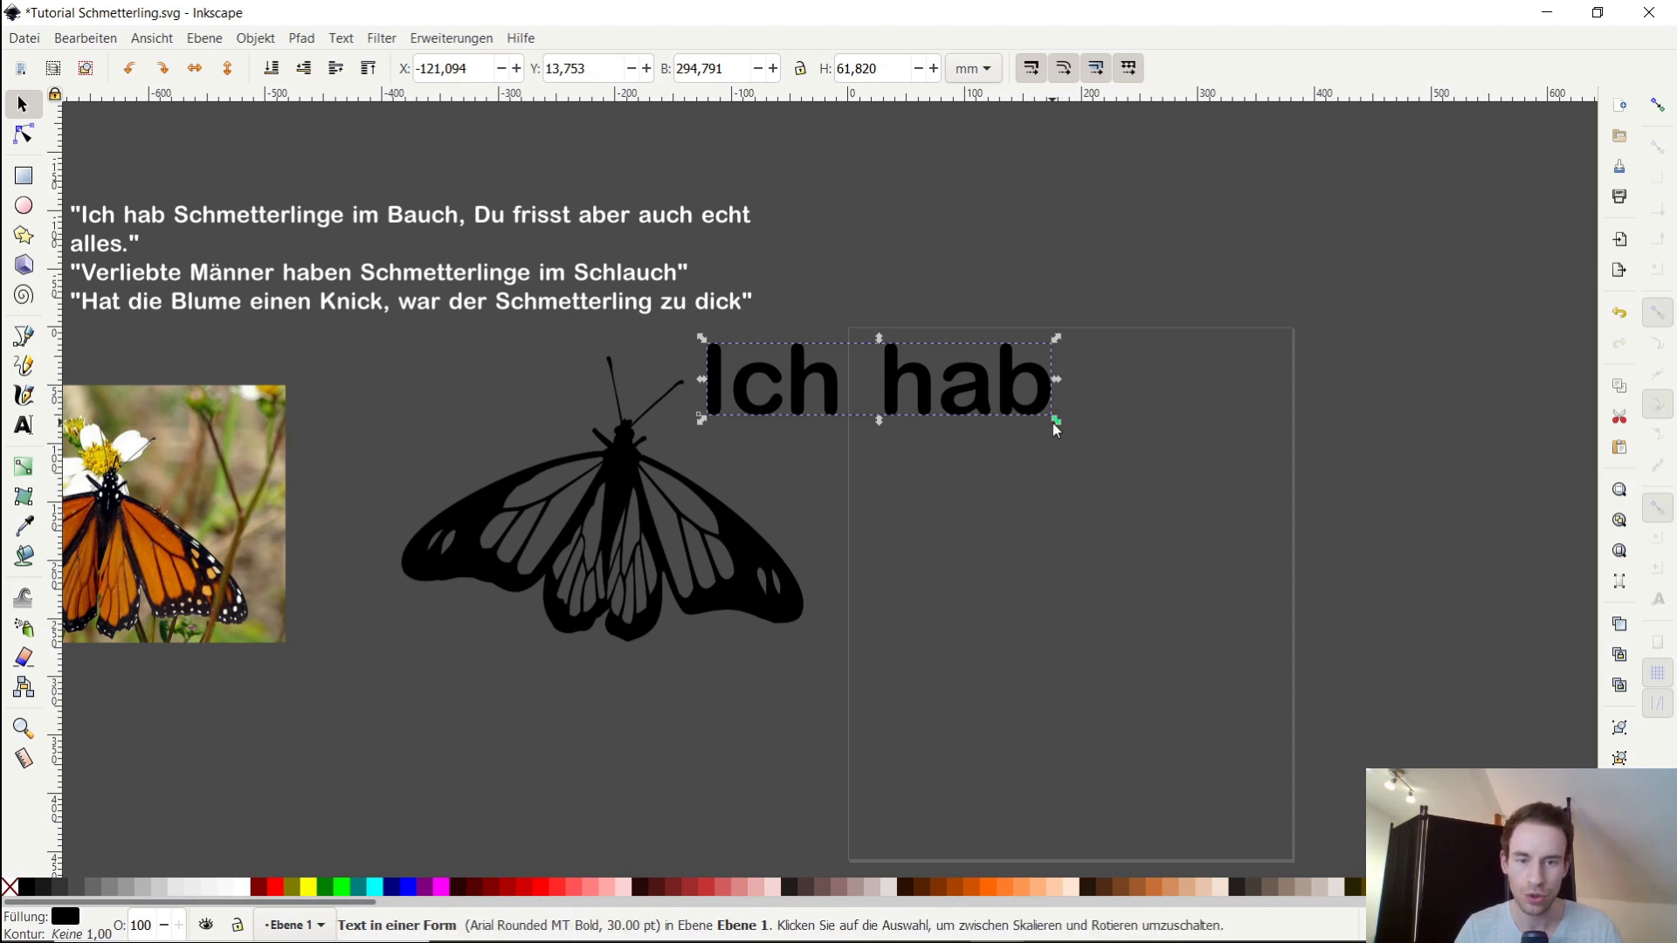
drag(1055, 422, 1133, 422)
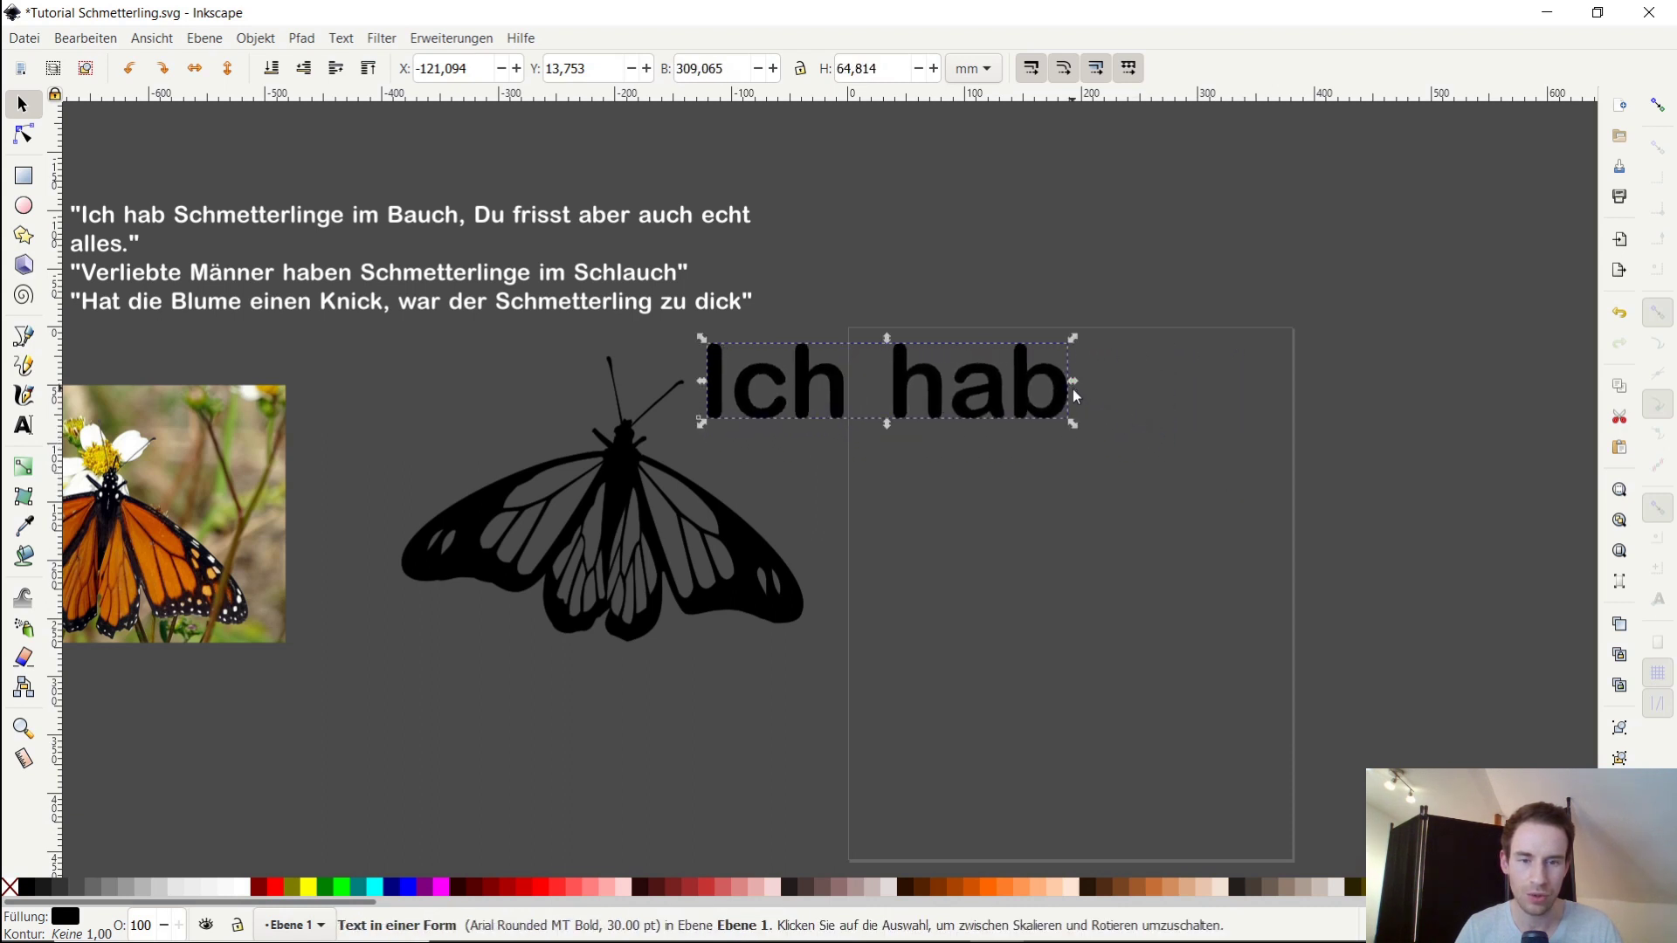
click(1097, 384)
click(1056, 381)
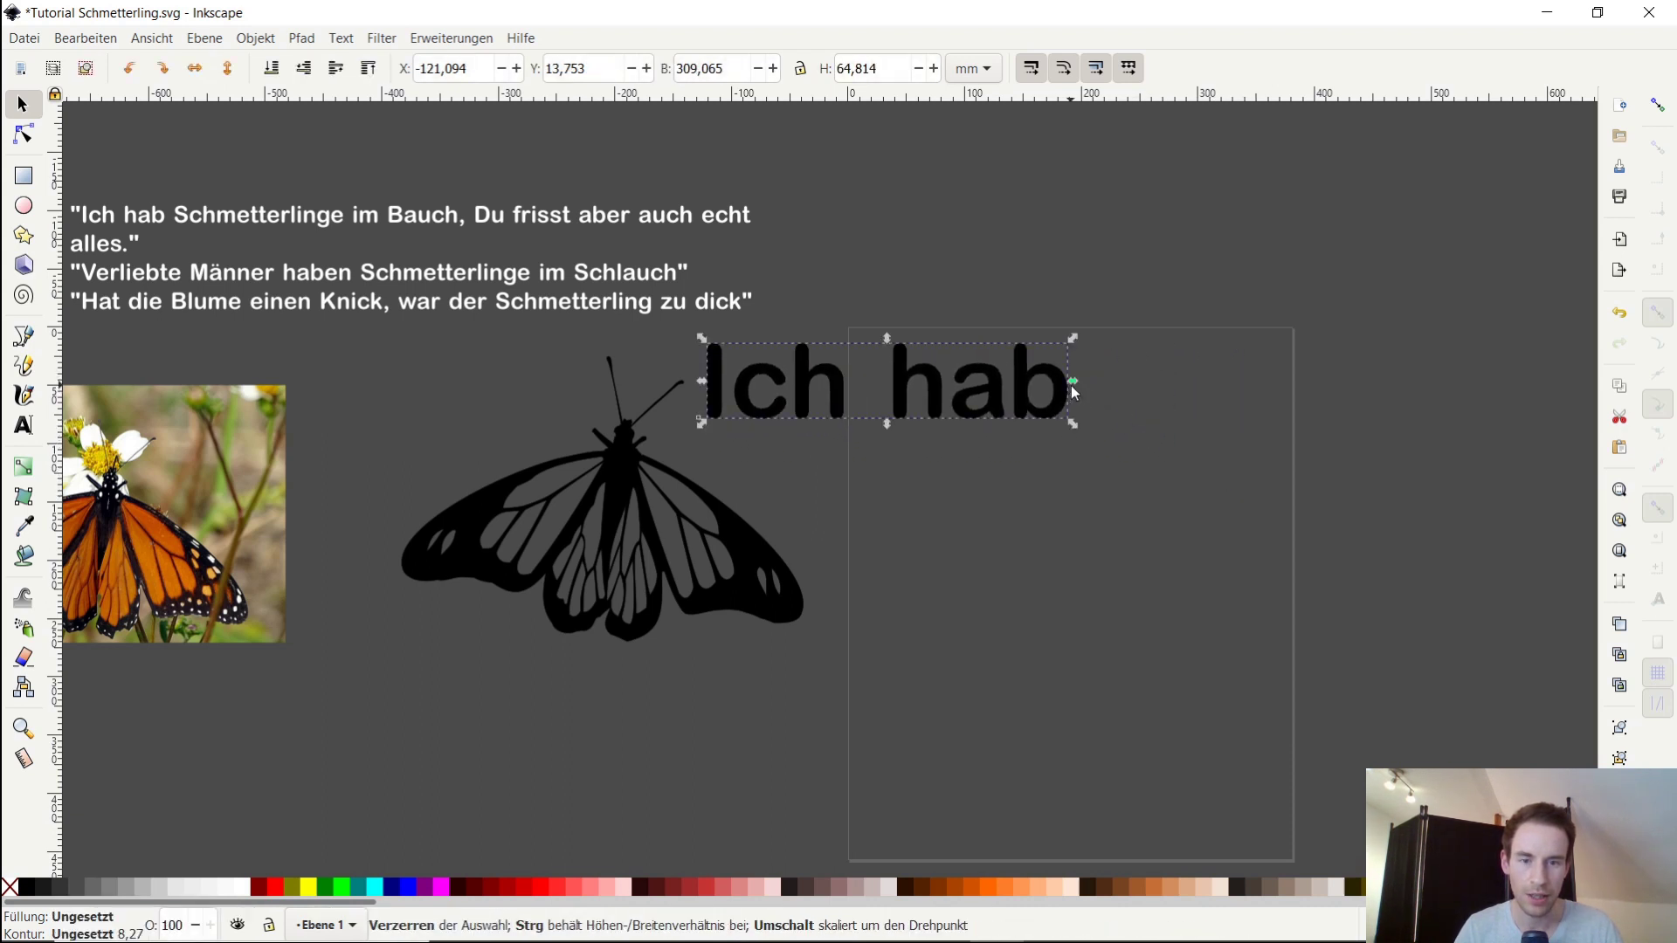
drag(1073, 385, 1412, 380)
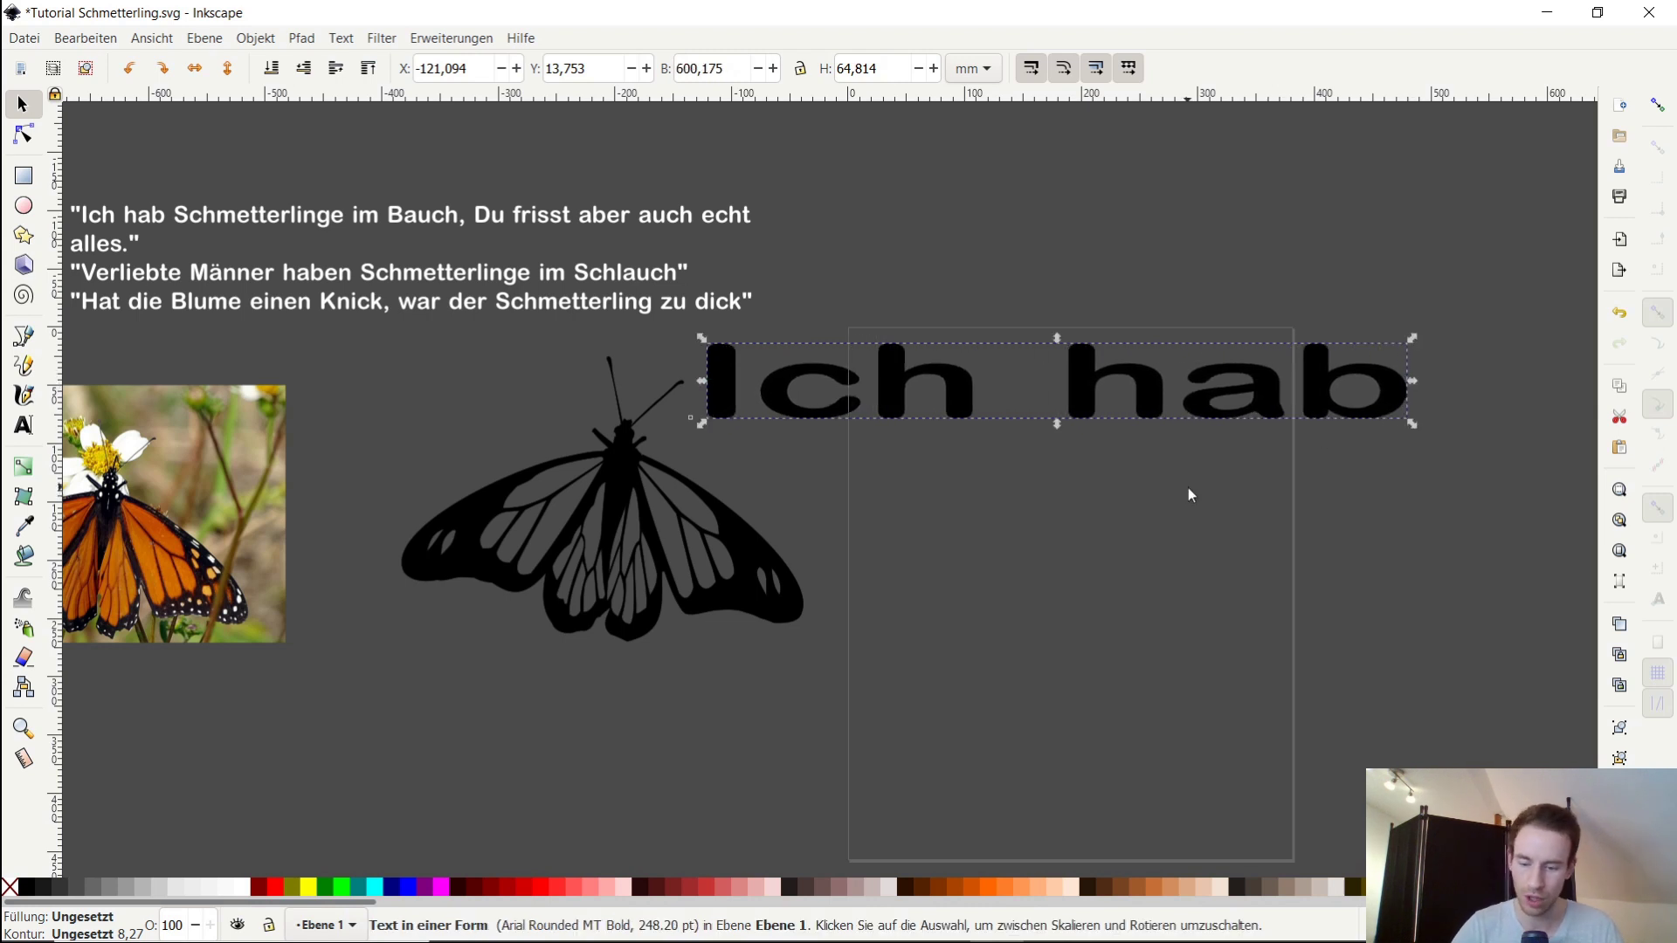
key(ctrl+z)
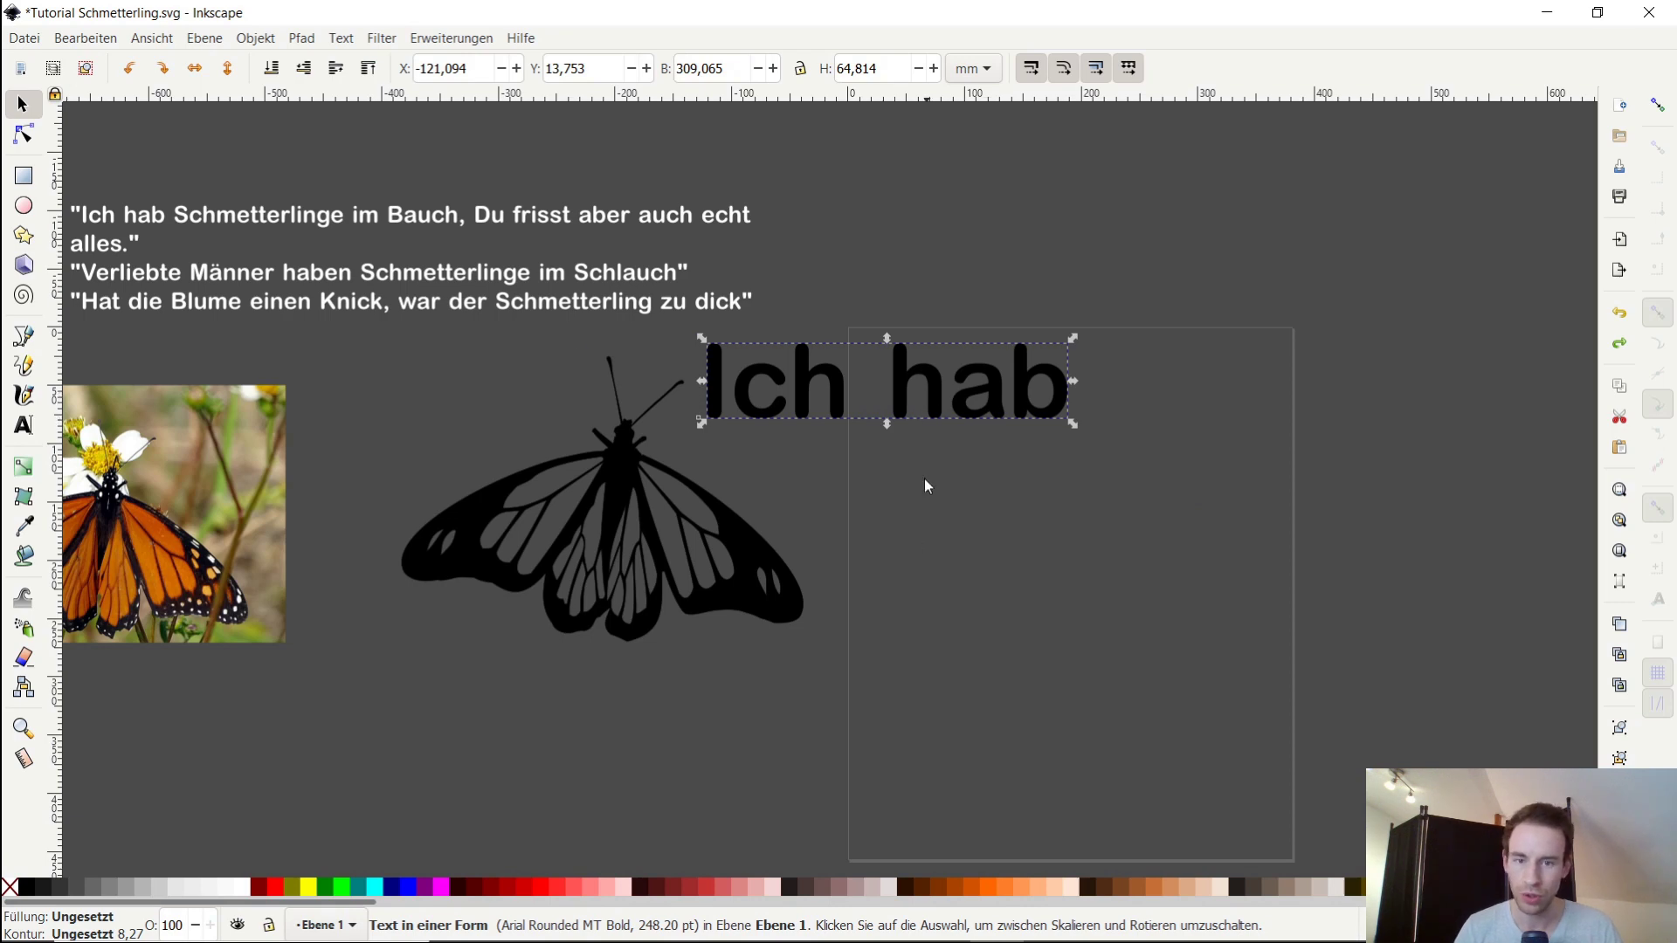
Move 'Ich hab' to the page top and add a copy below reading 'Schmetterlinge'
drag(901, 375, 1060, 411)
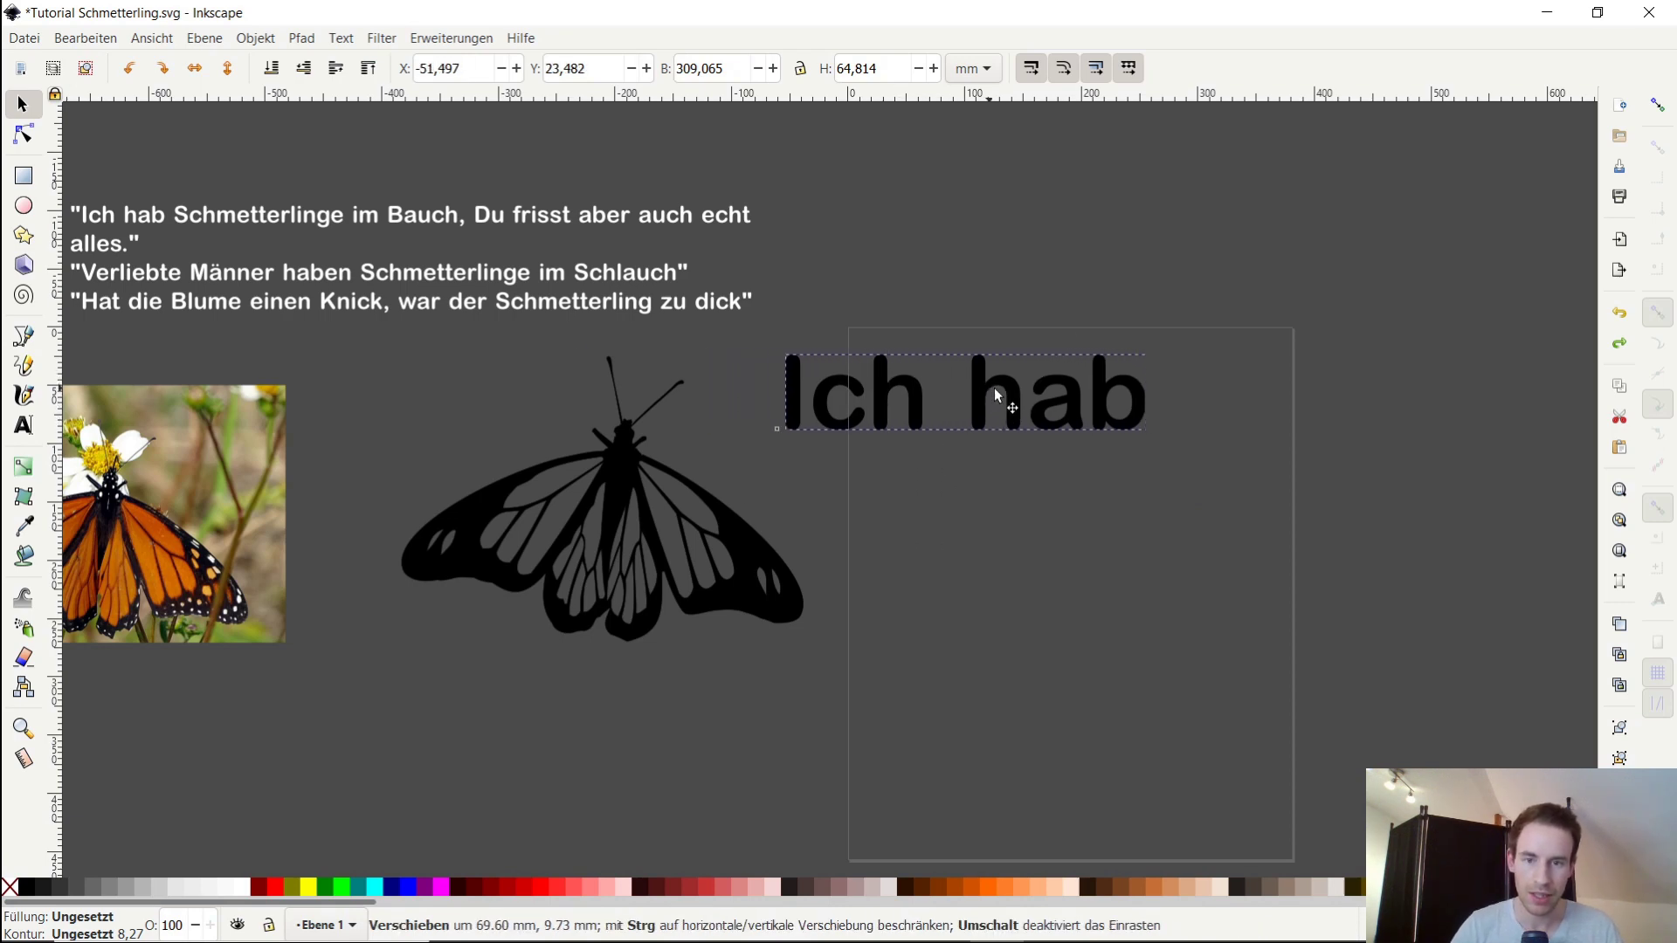
drag(1057, 566, 857, 509)
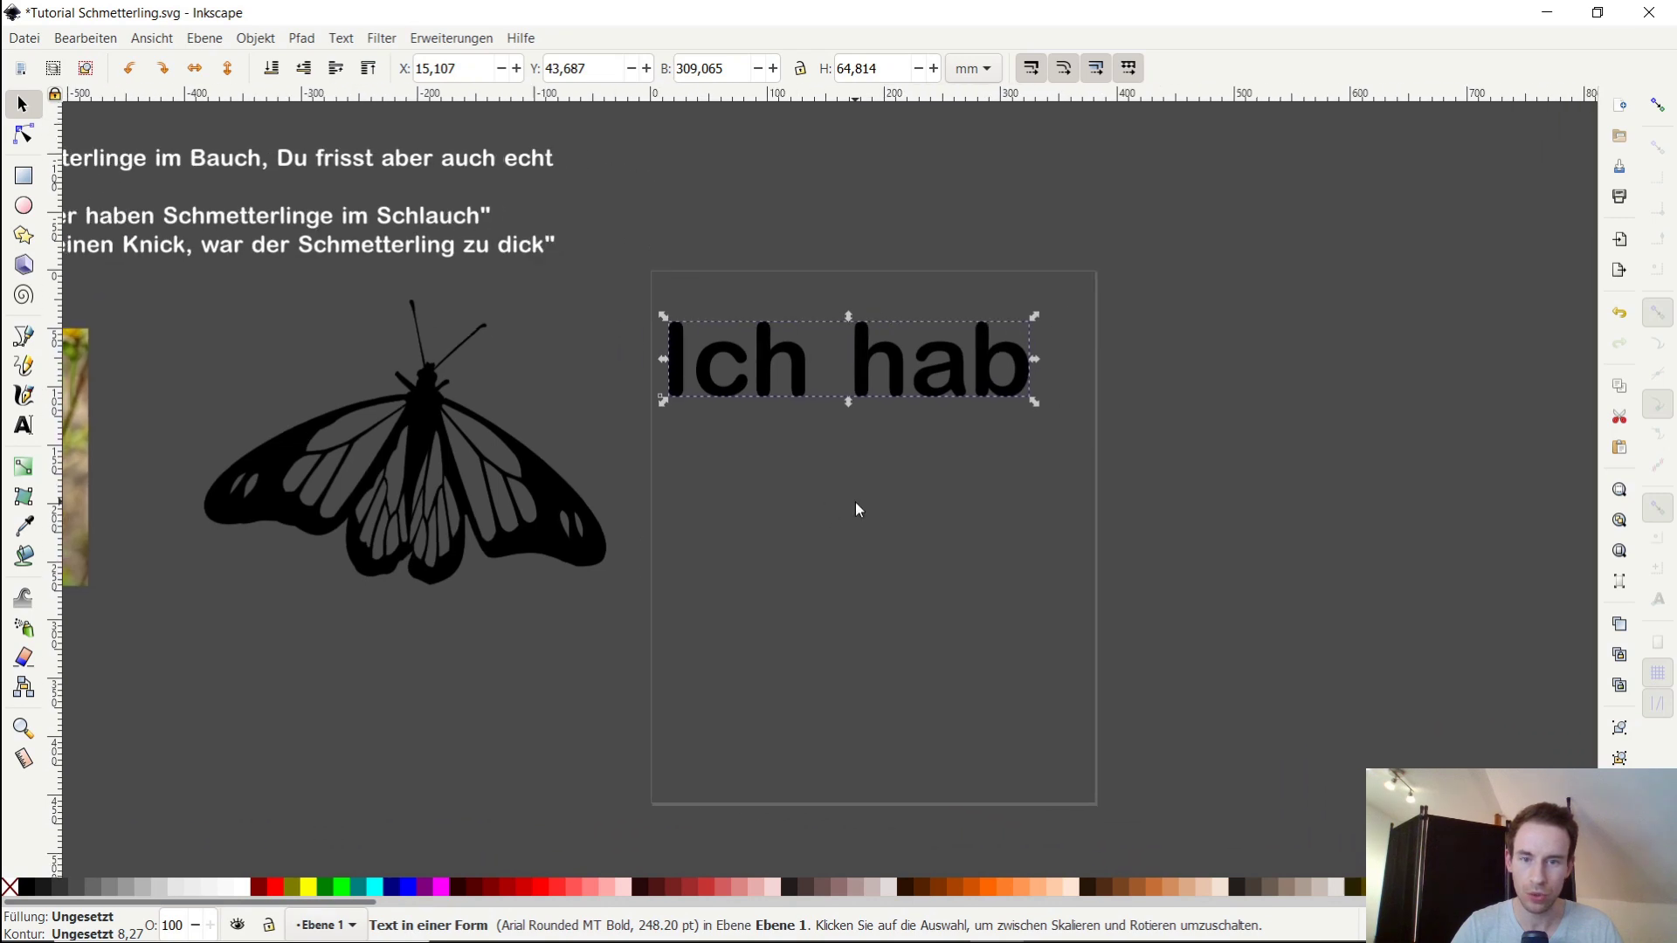
key(ctrl)
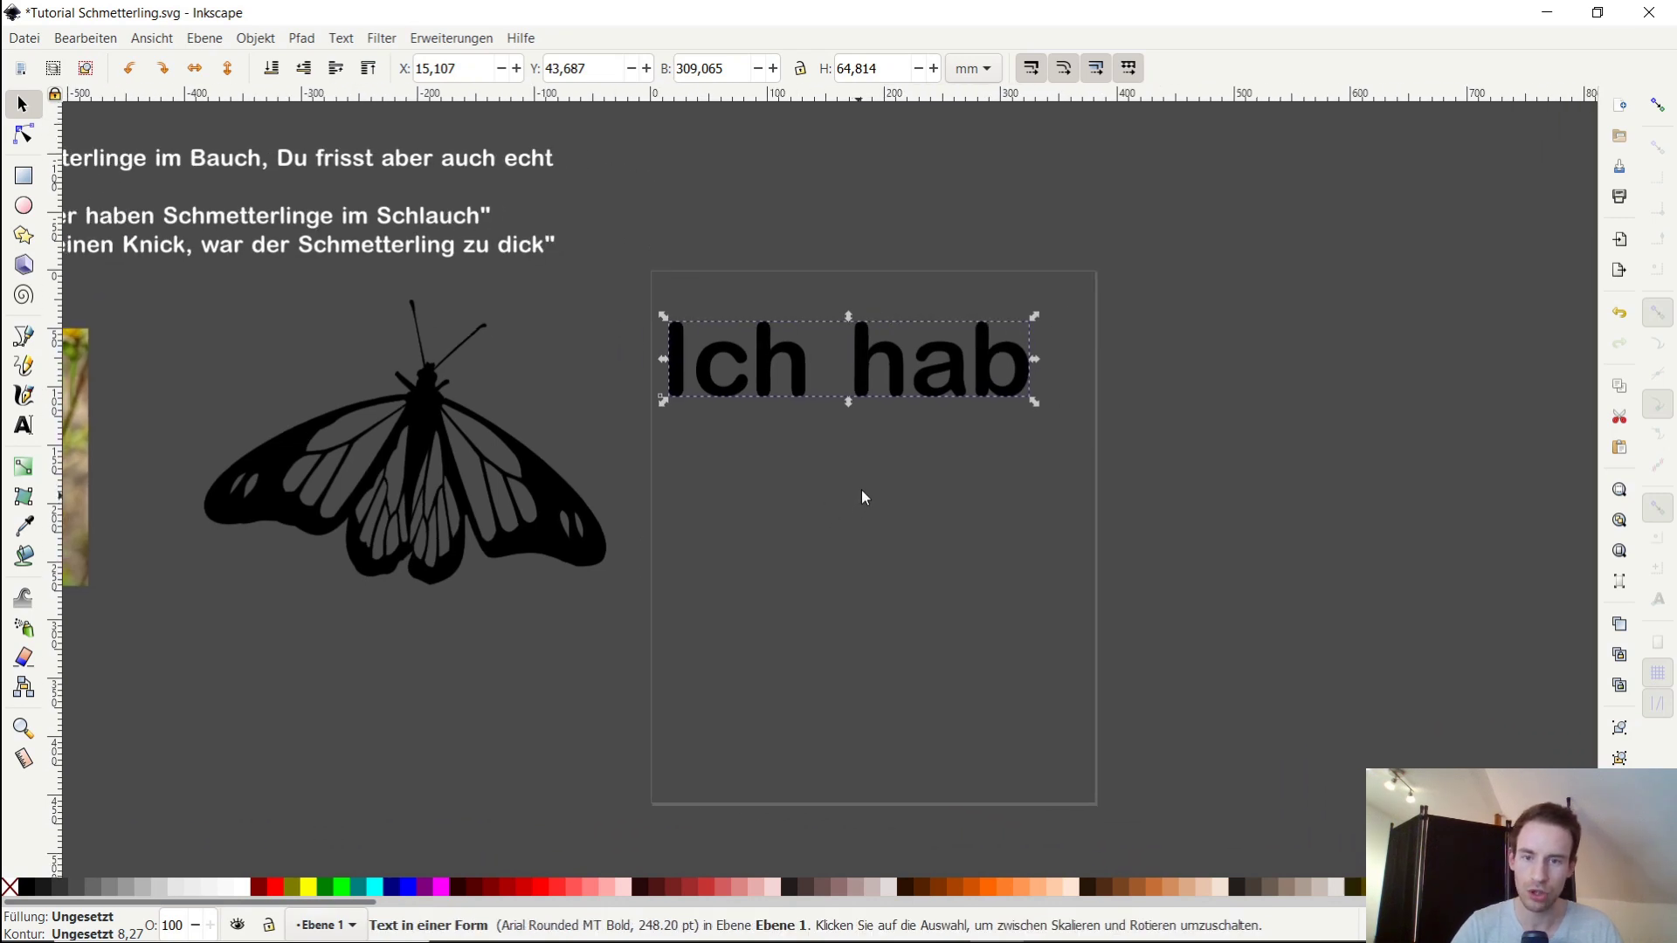
key(ctrl+d)
drag(866, 355, 869, 463)
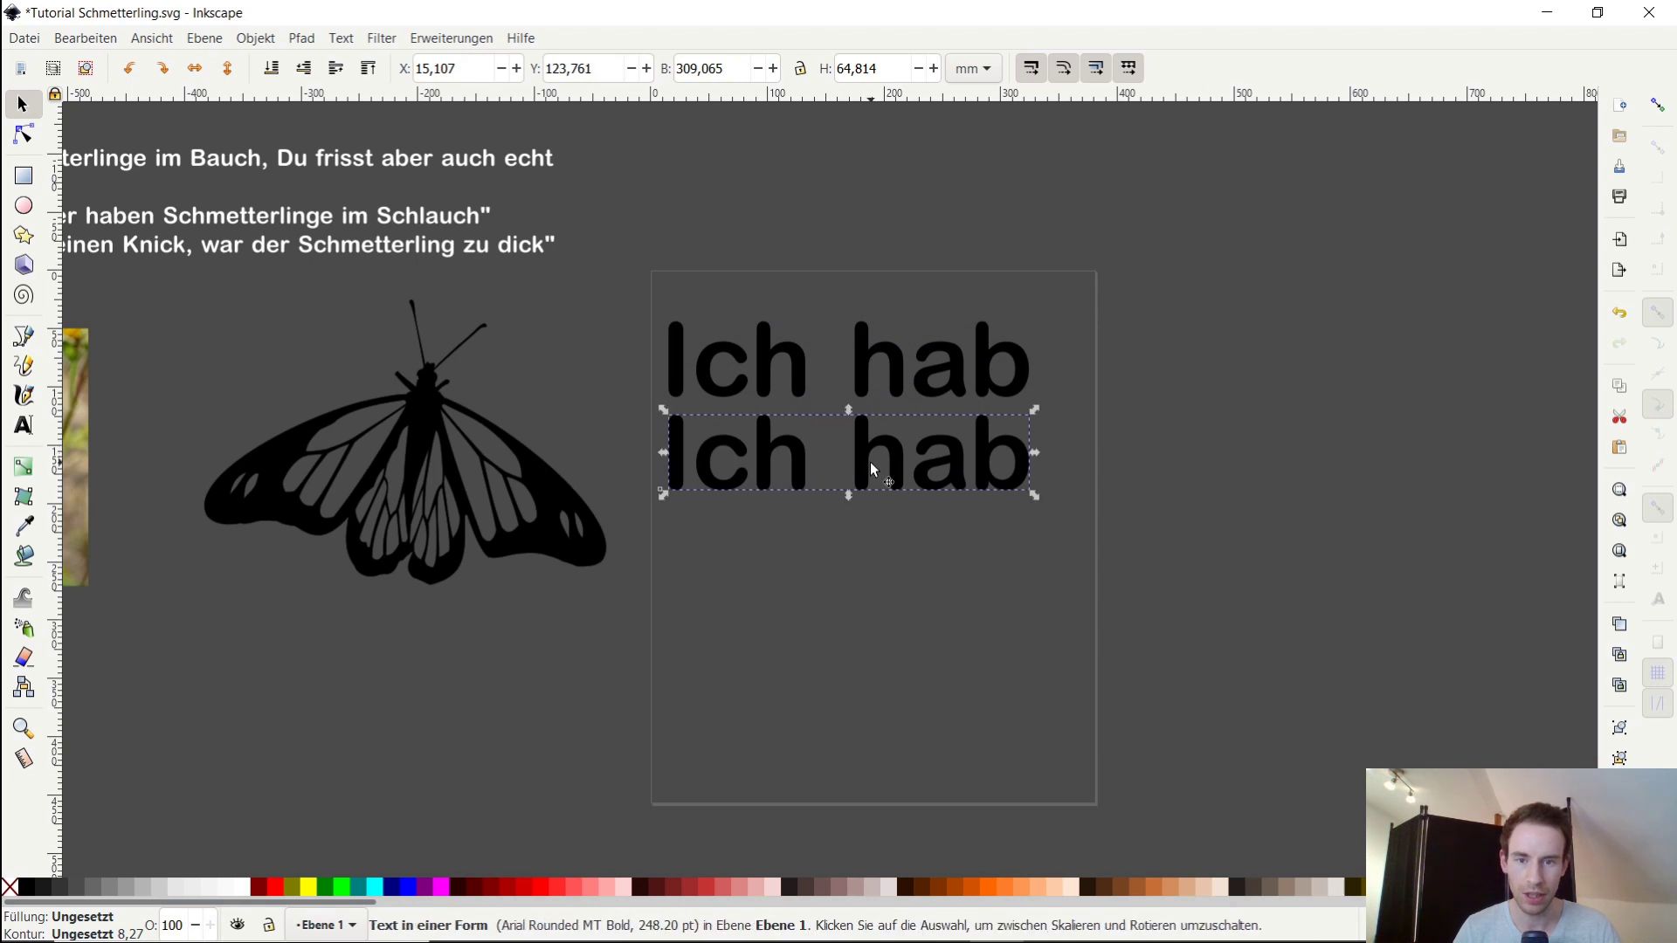
key(t)
click(869, 462)
key(ctrl+a)
text(Sc)
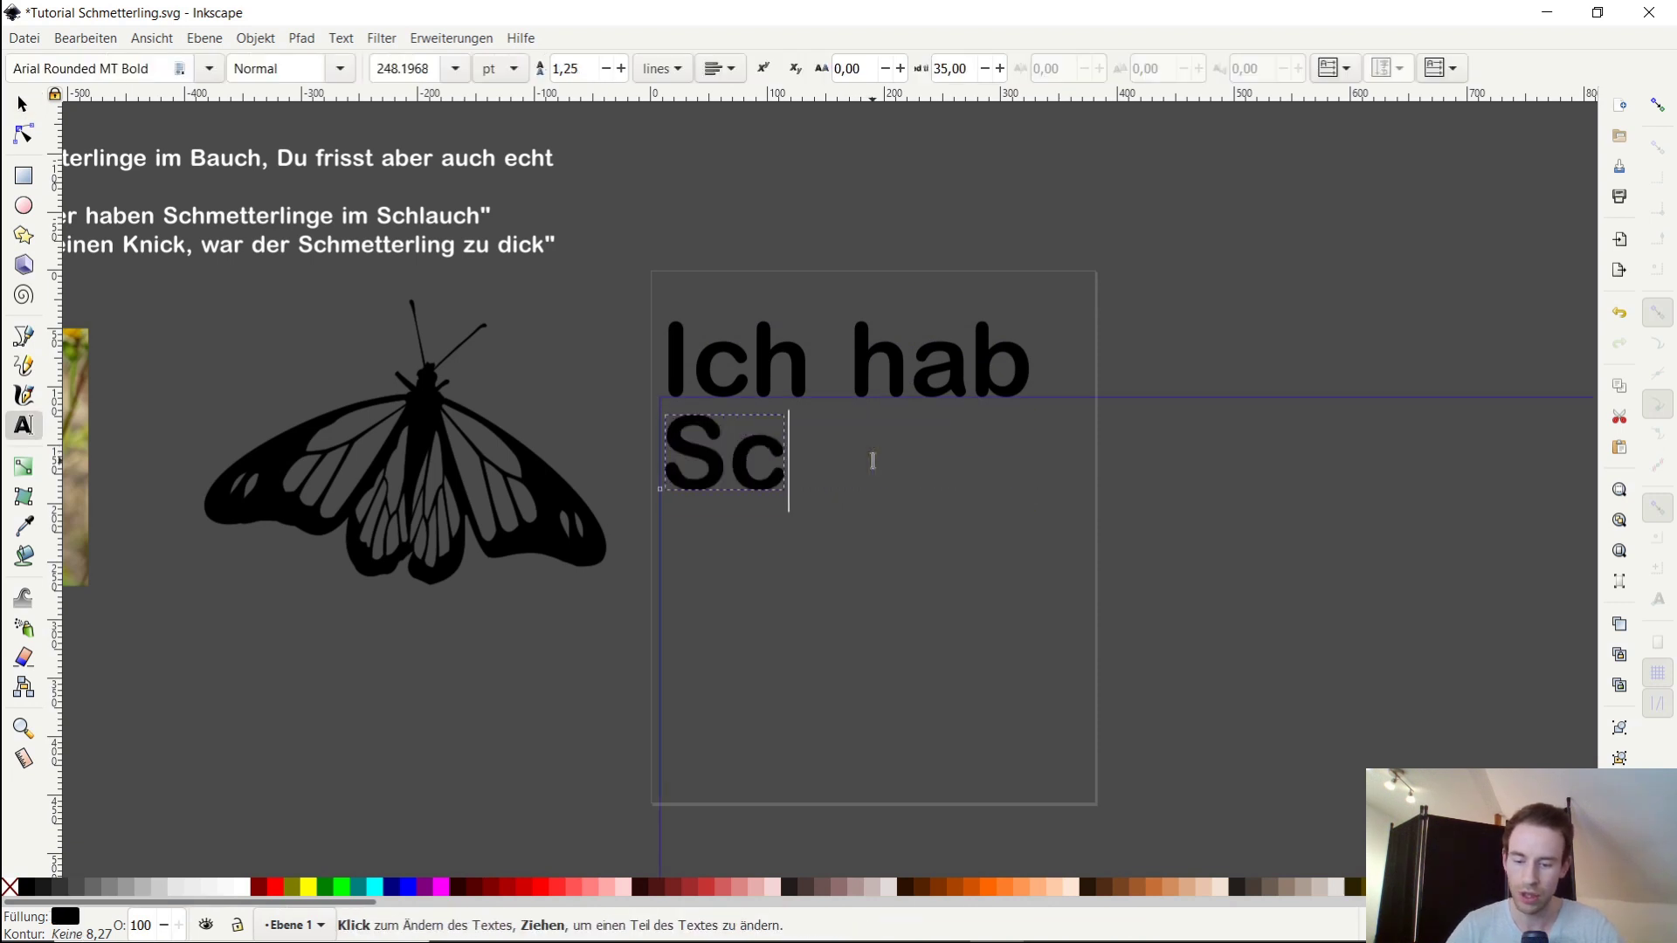
text(hmetterlin)
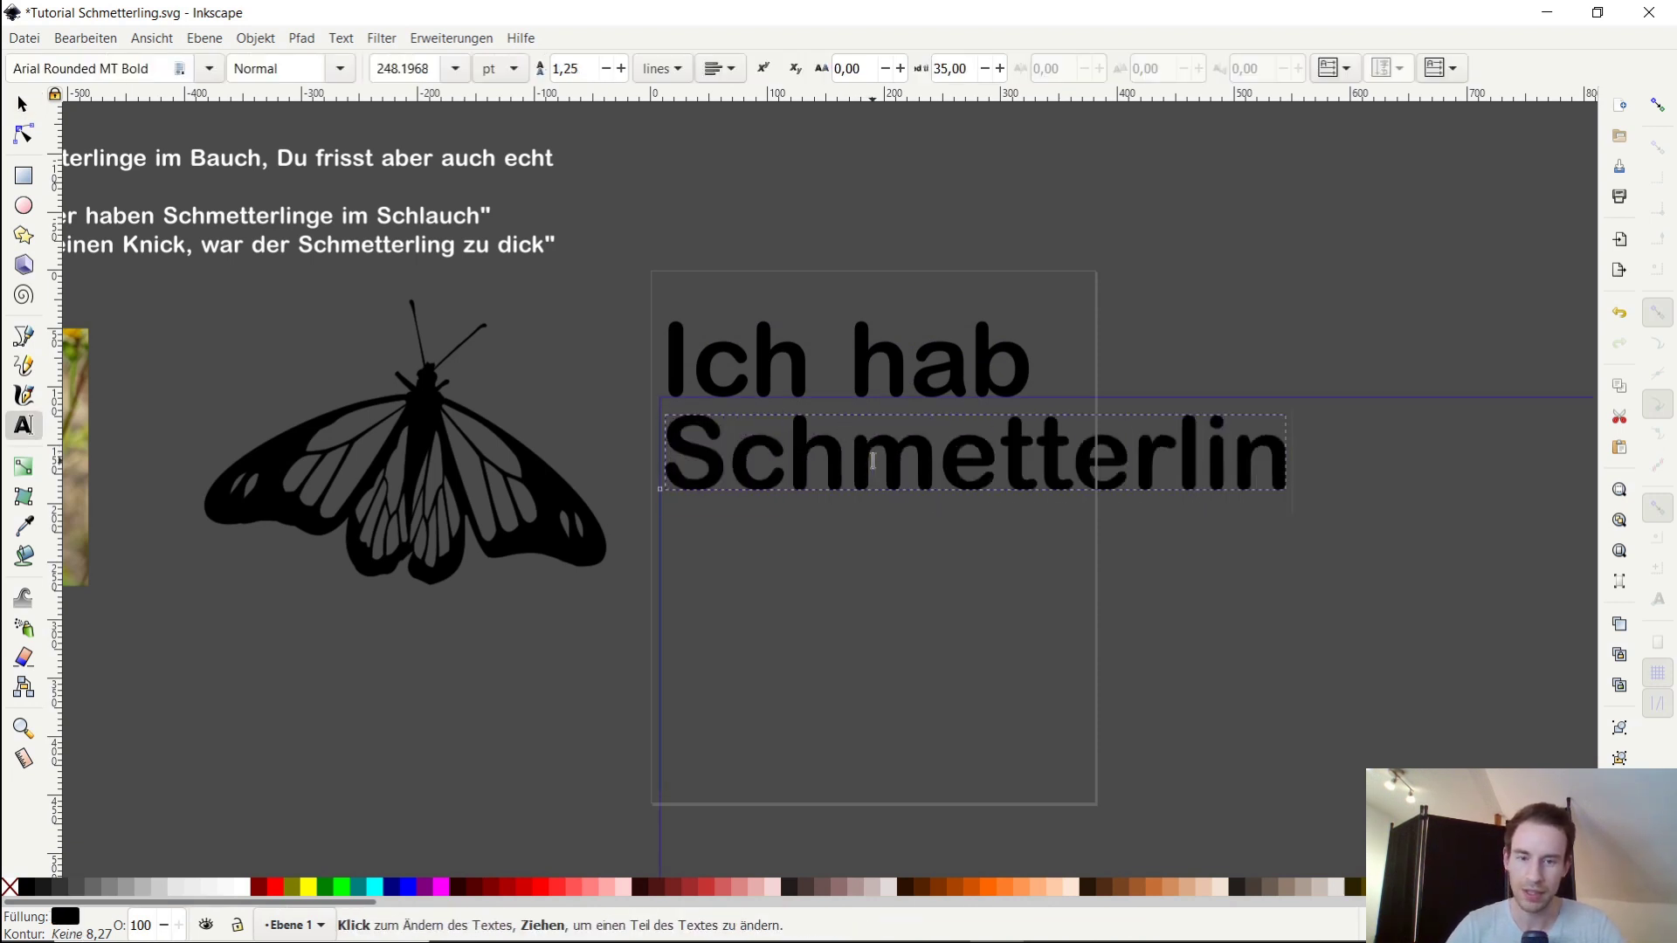
text(ge)
click(7, 107)
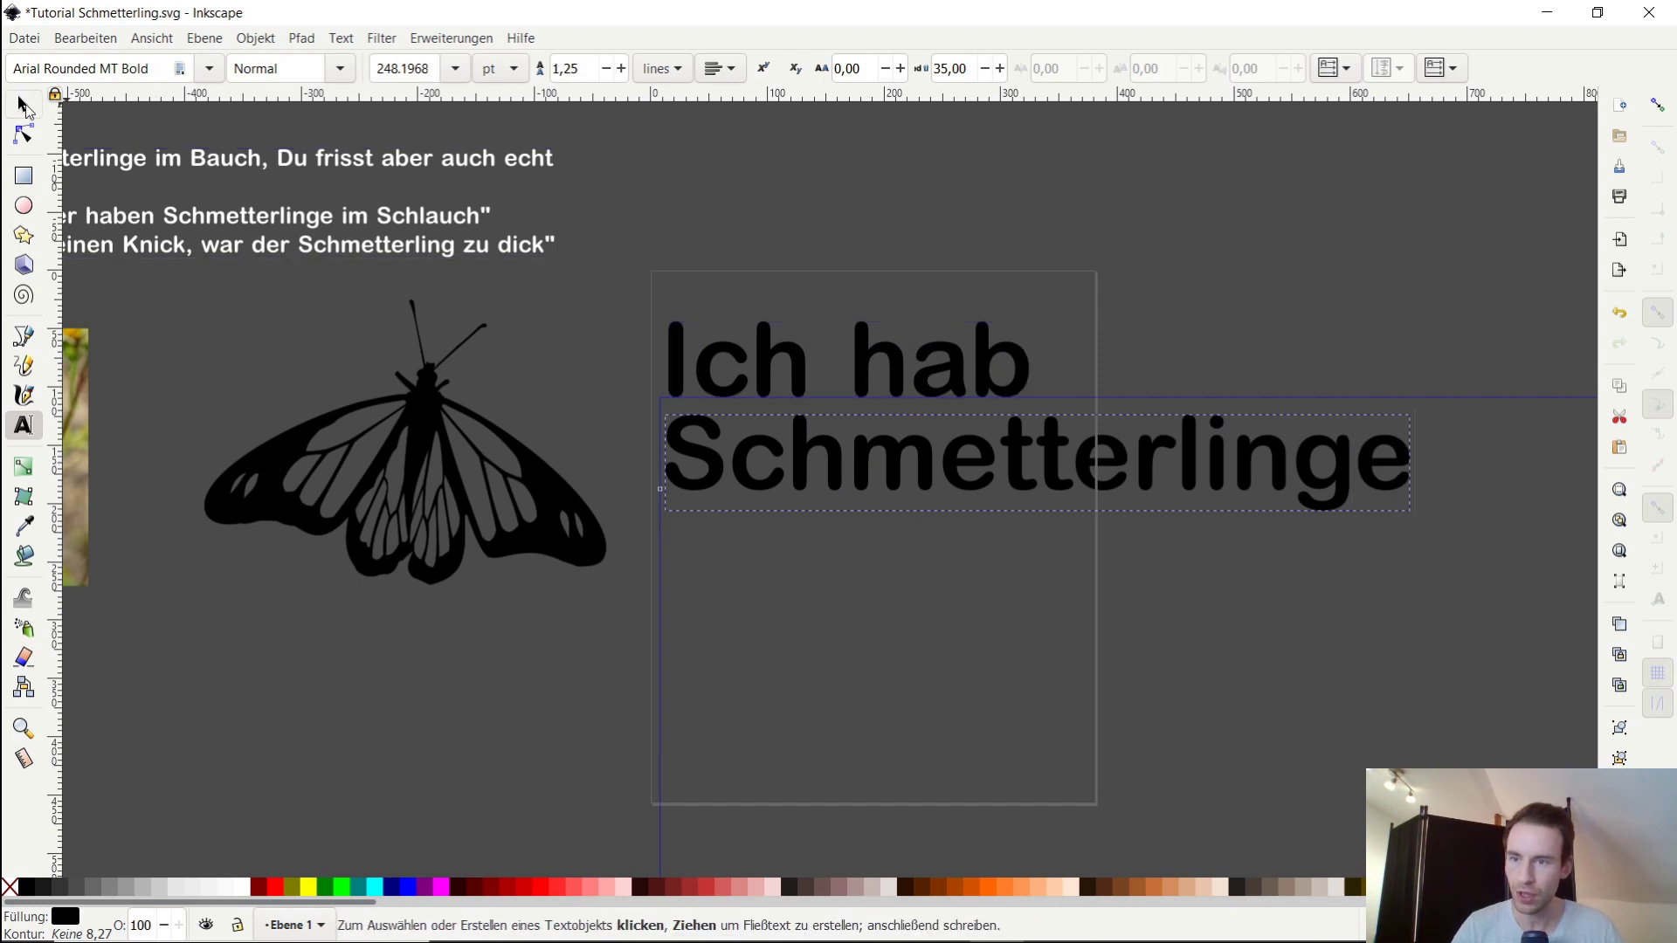
Add a duplicated line below 'Schmetterlinge' reading 'im Bauch'
drag(323, 303, 599, 357)
mouse_move(721, 385)
mouse_down()
mouse_move(506, 288)
mouse_move(480, 316)
mouse_up()
key(ctrl+d)
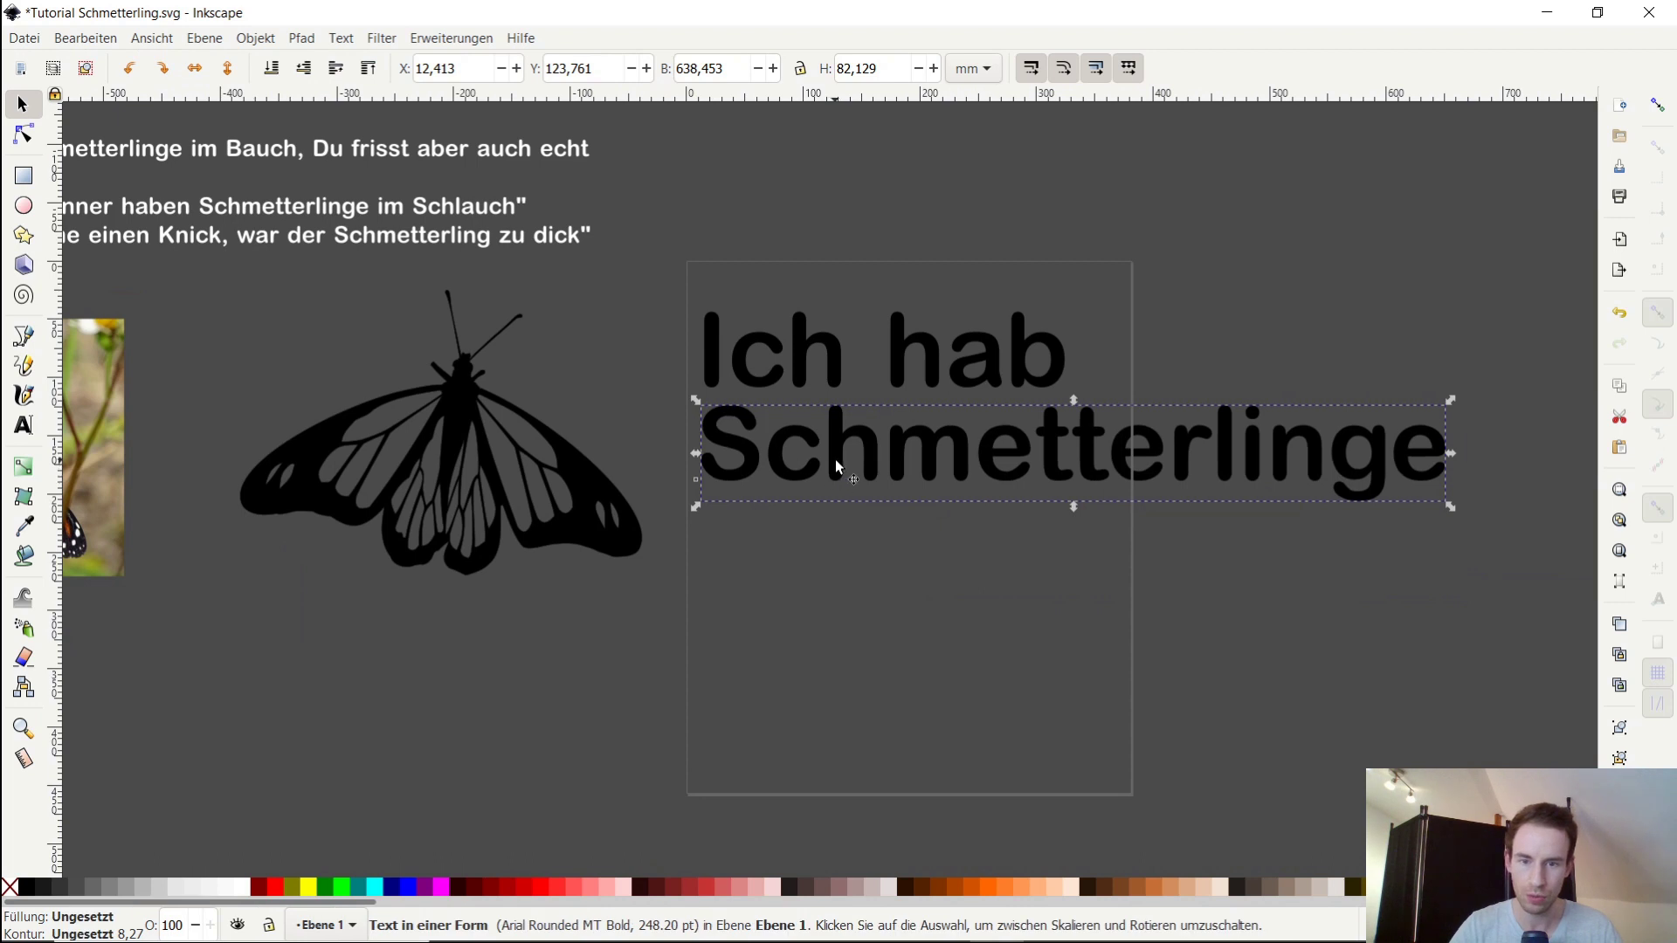
drag(835, 460, 835, 552)
double_click(835, 557)
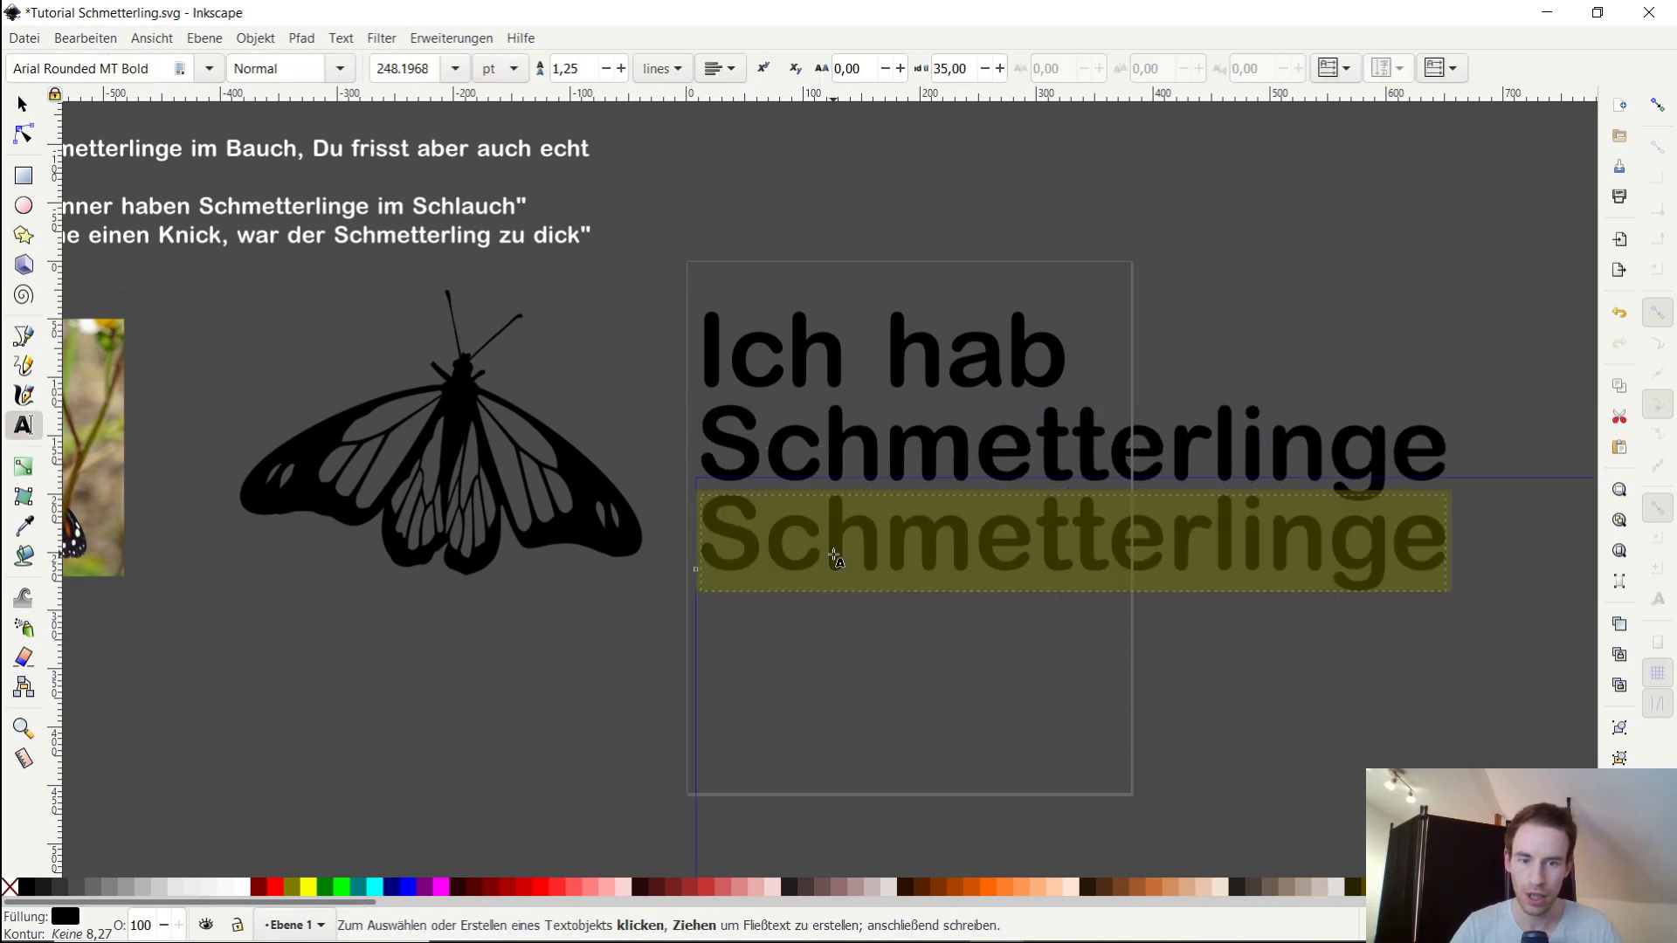
text(im)
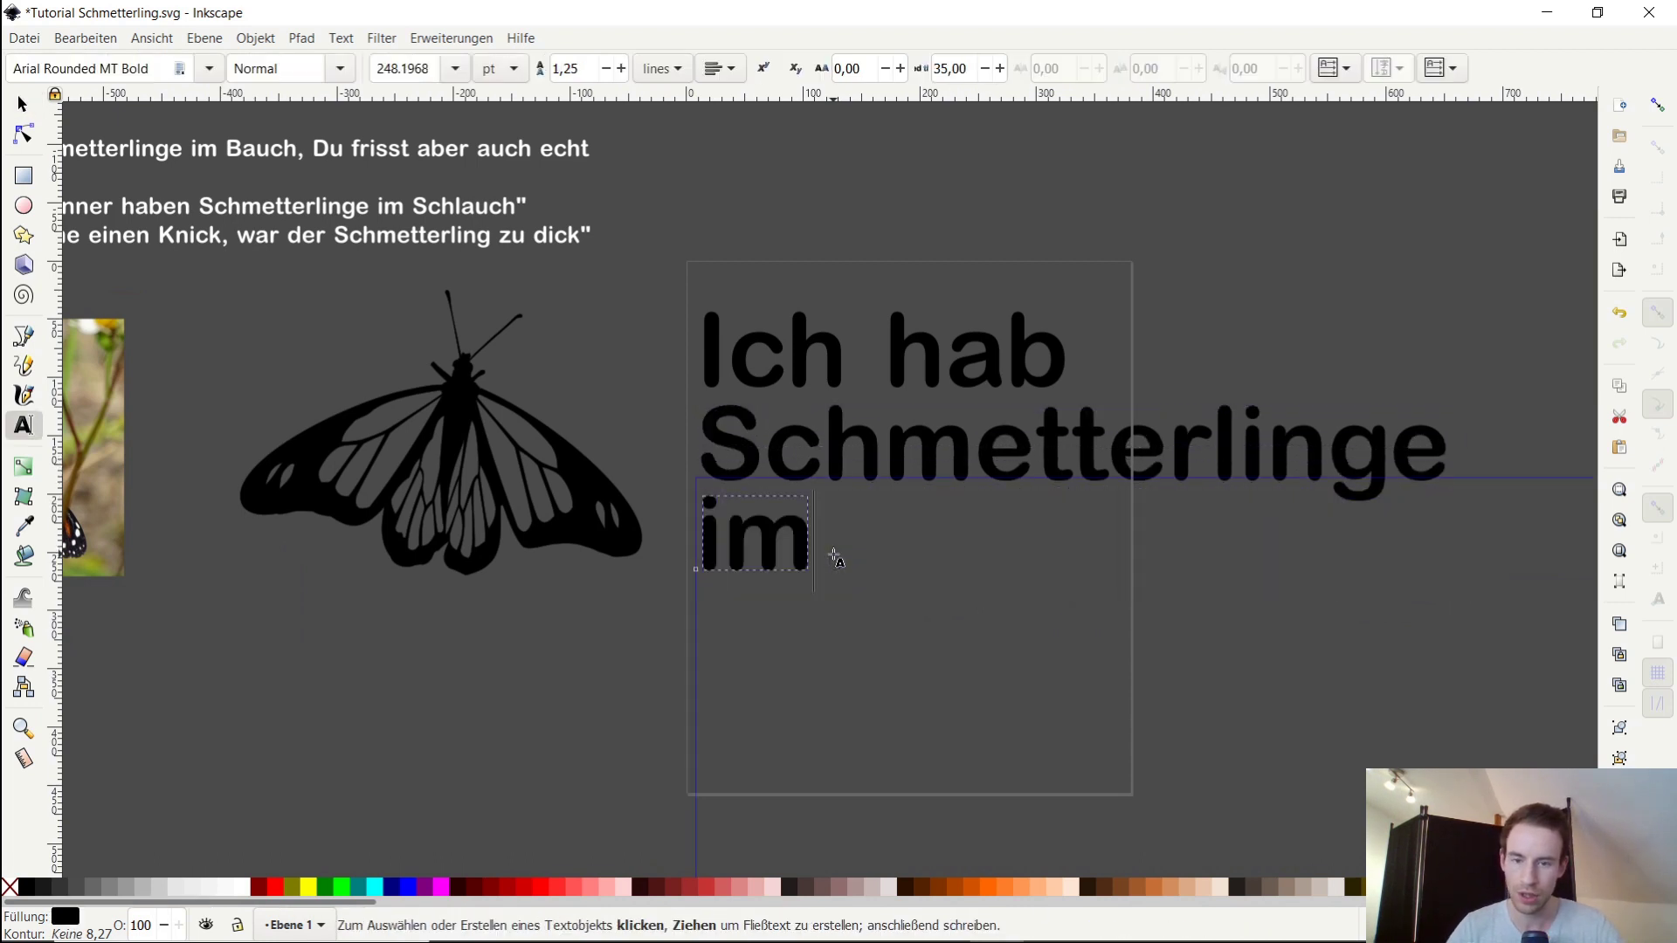
text( Bauch)
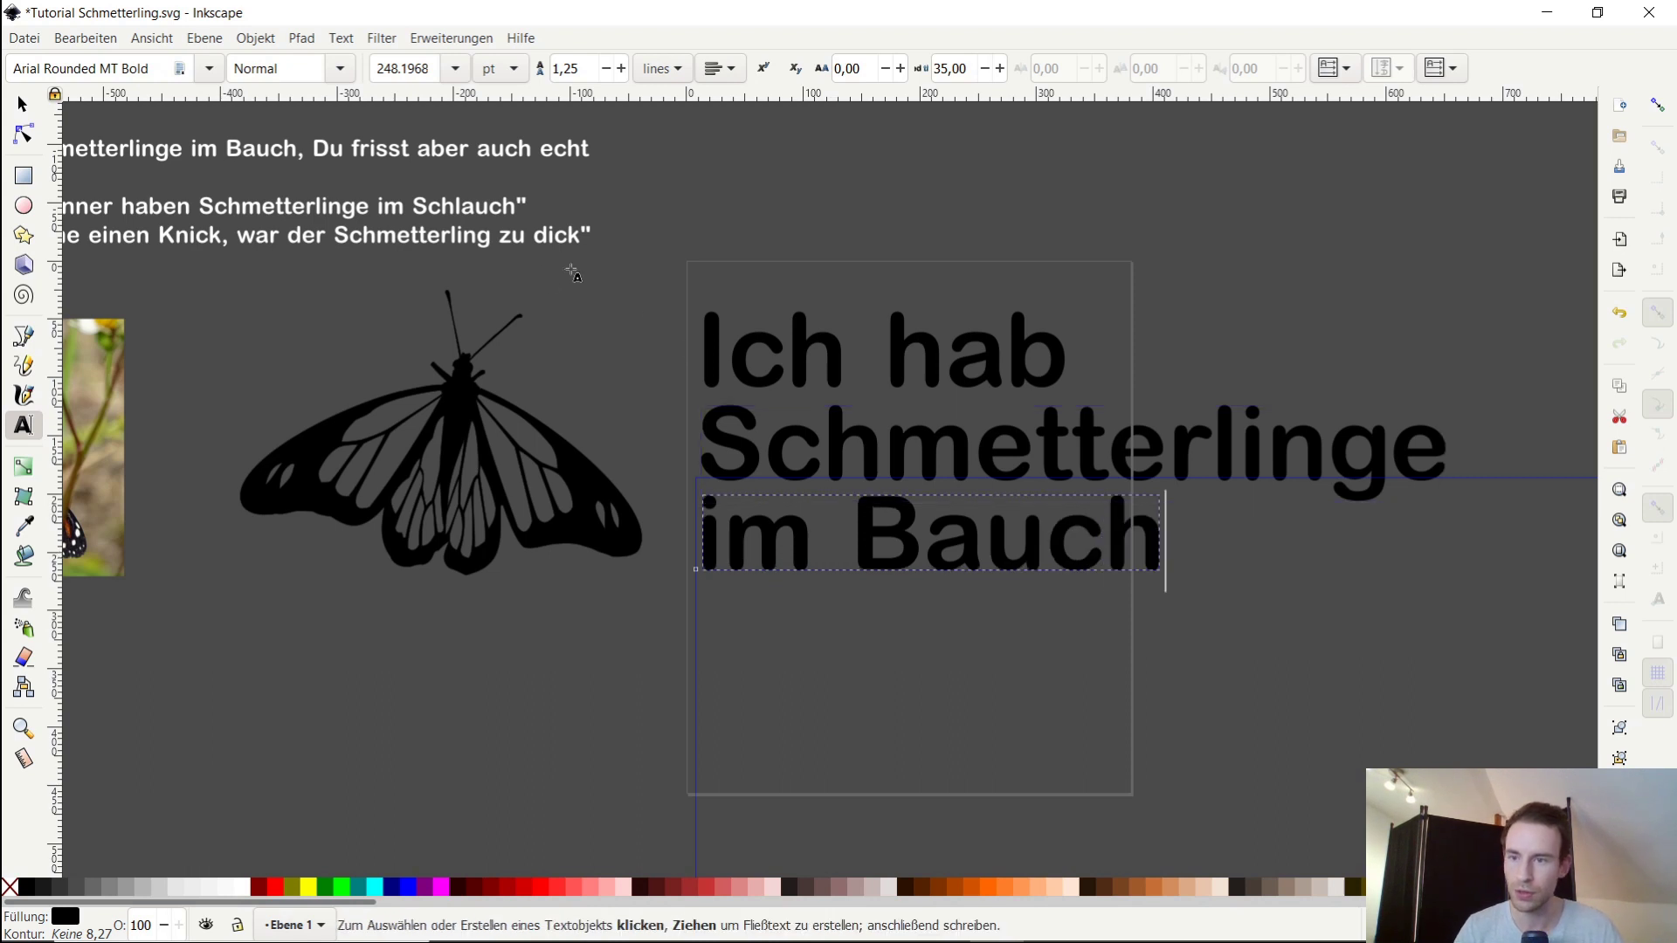
drag(339, 274, 441, 304)
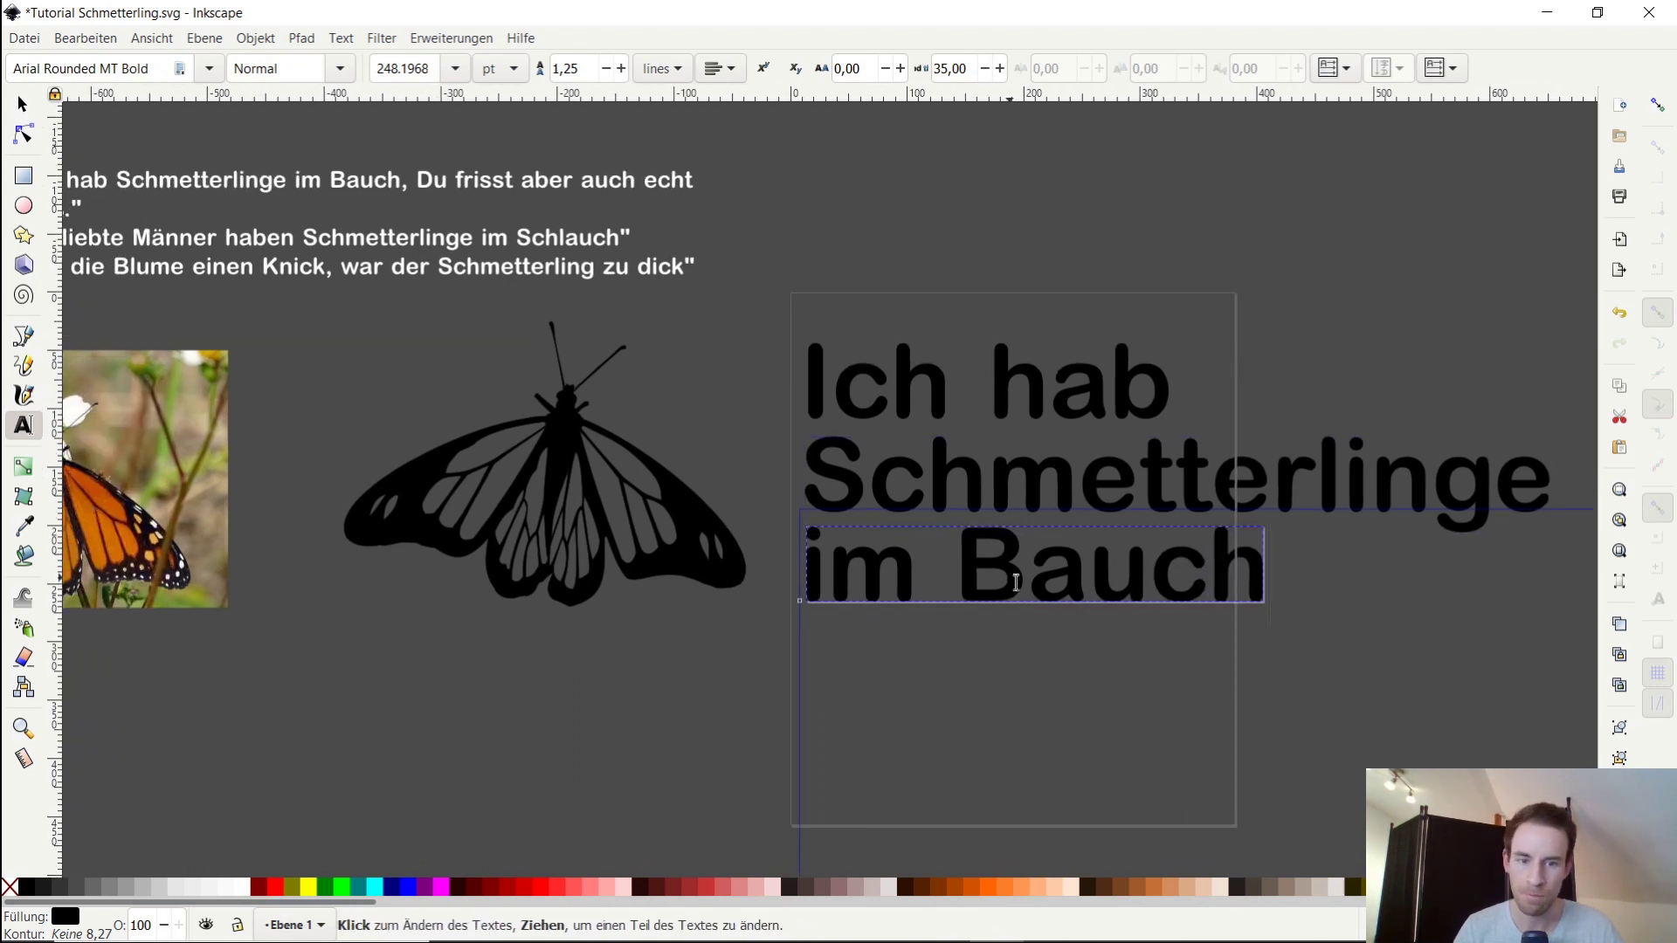
click(23, 104)
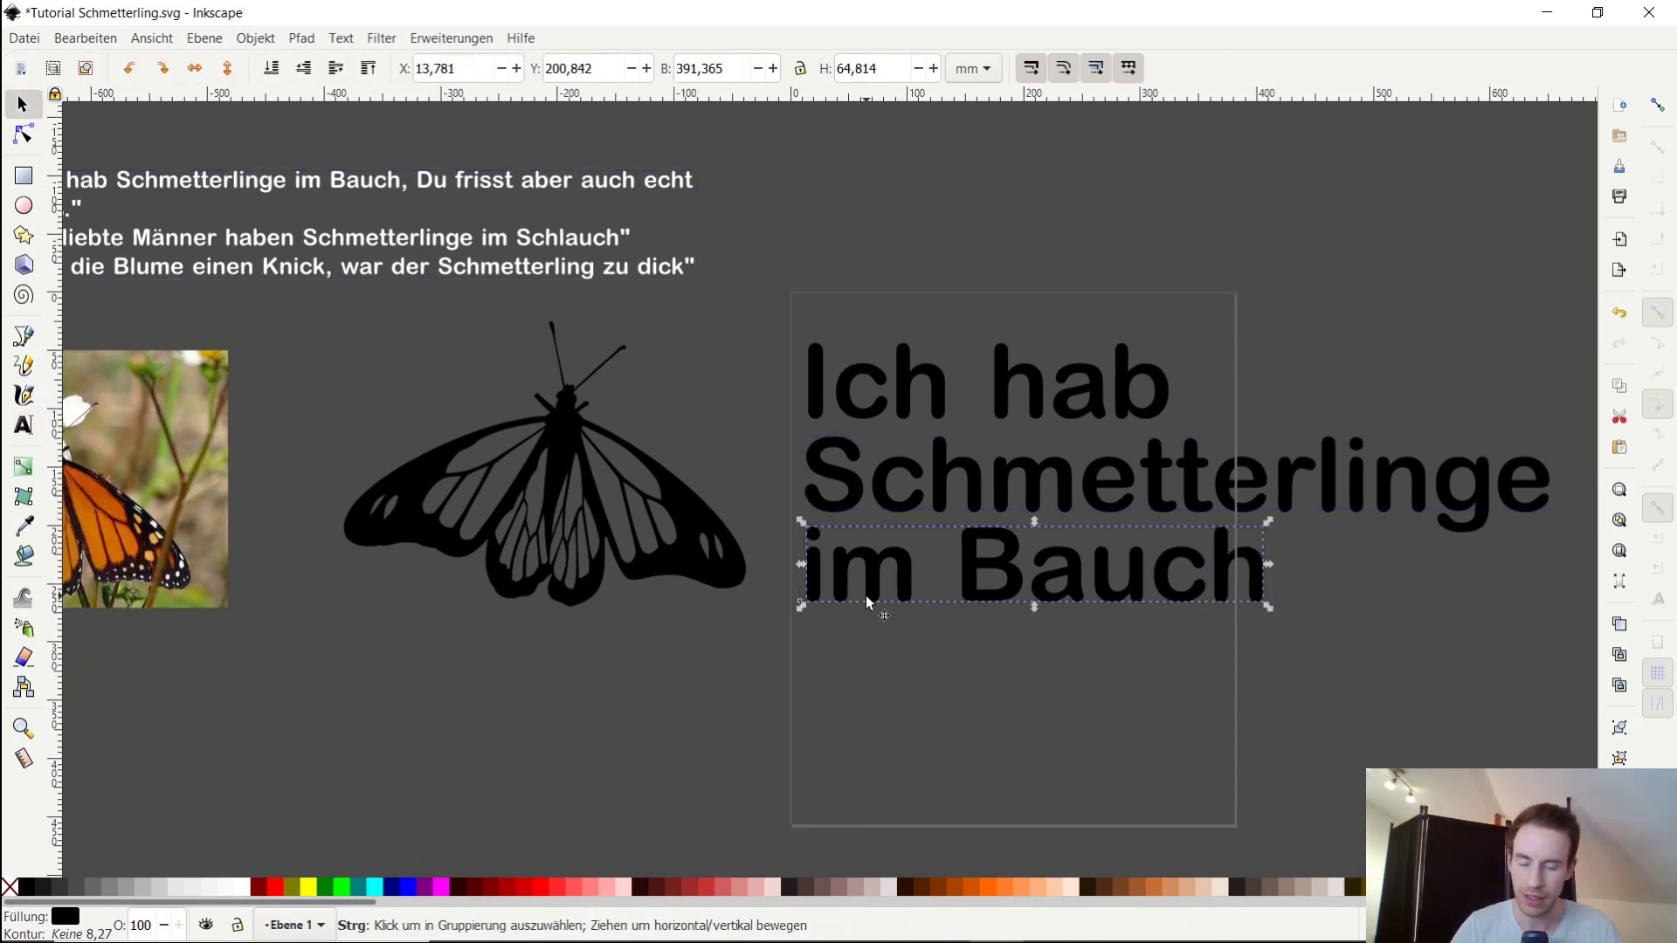
Add a duplicated line below 'im Bauch' reading 'DU FRISST'
key(ctrl+d)
drag(903, 578, 903, 672)
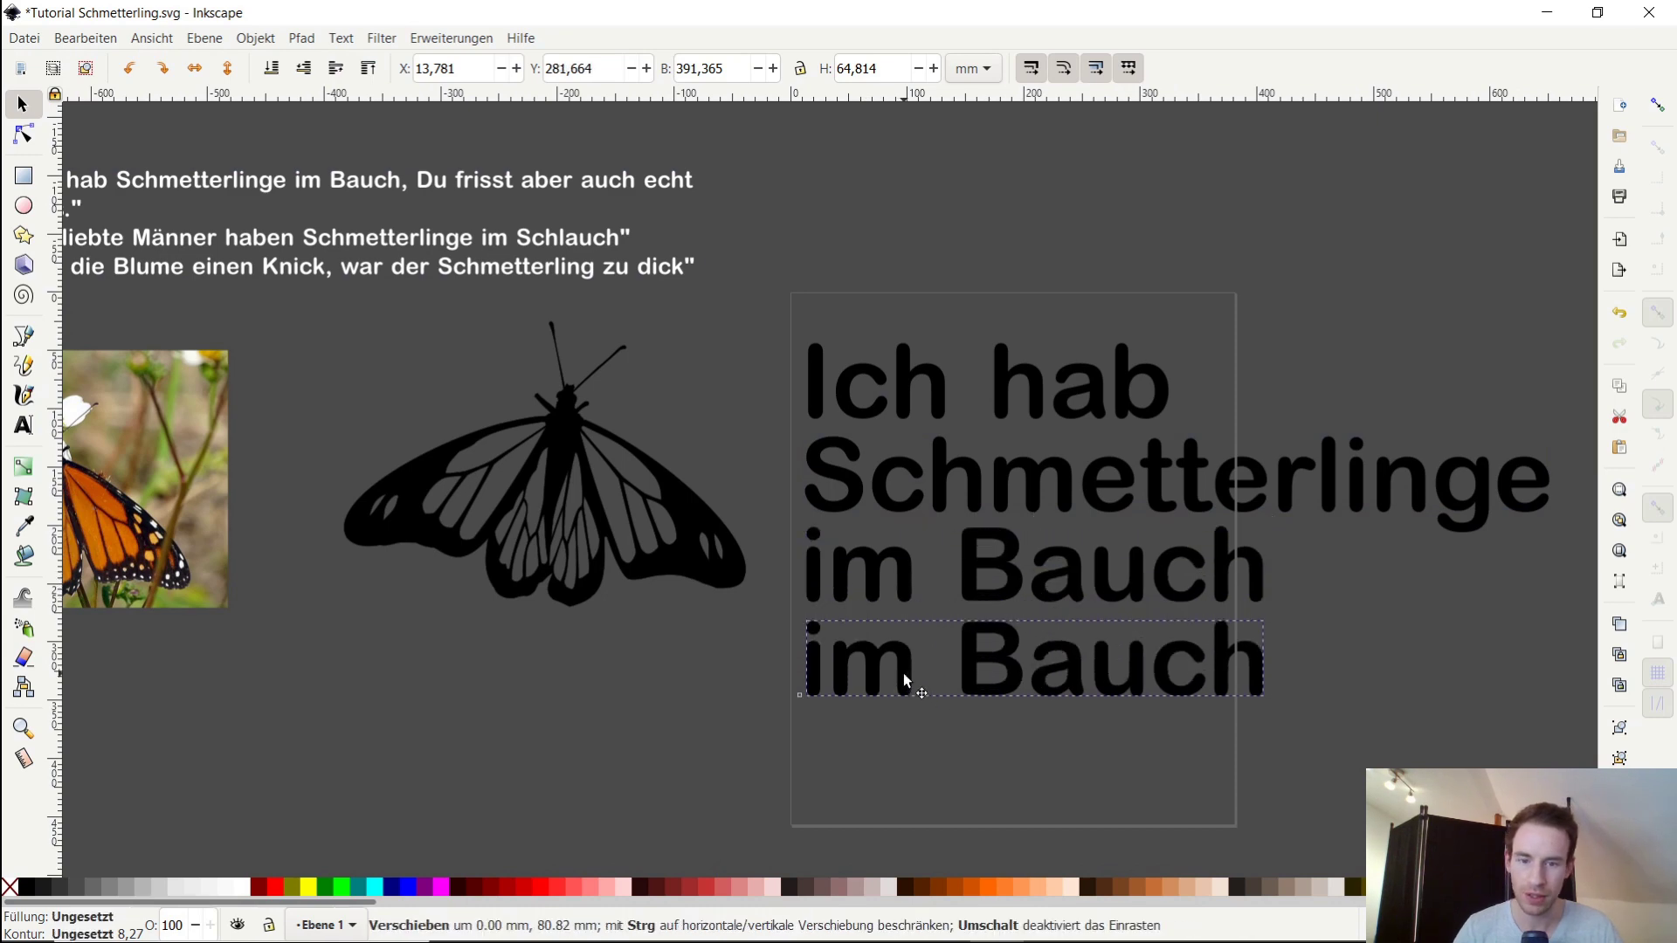
double_click(994, 679)
double_click(992, 679)
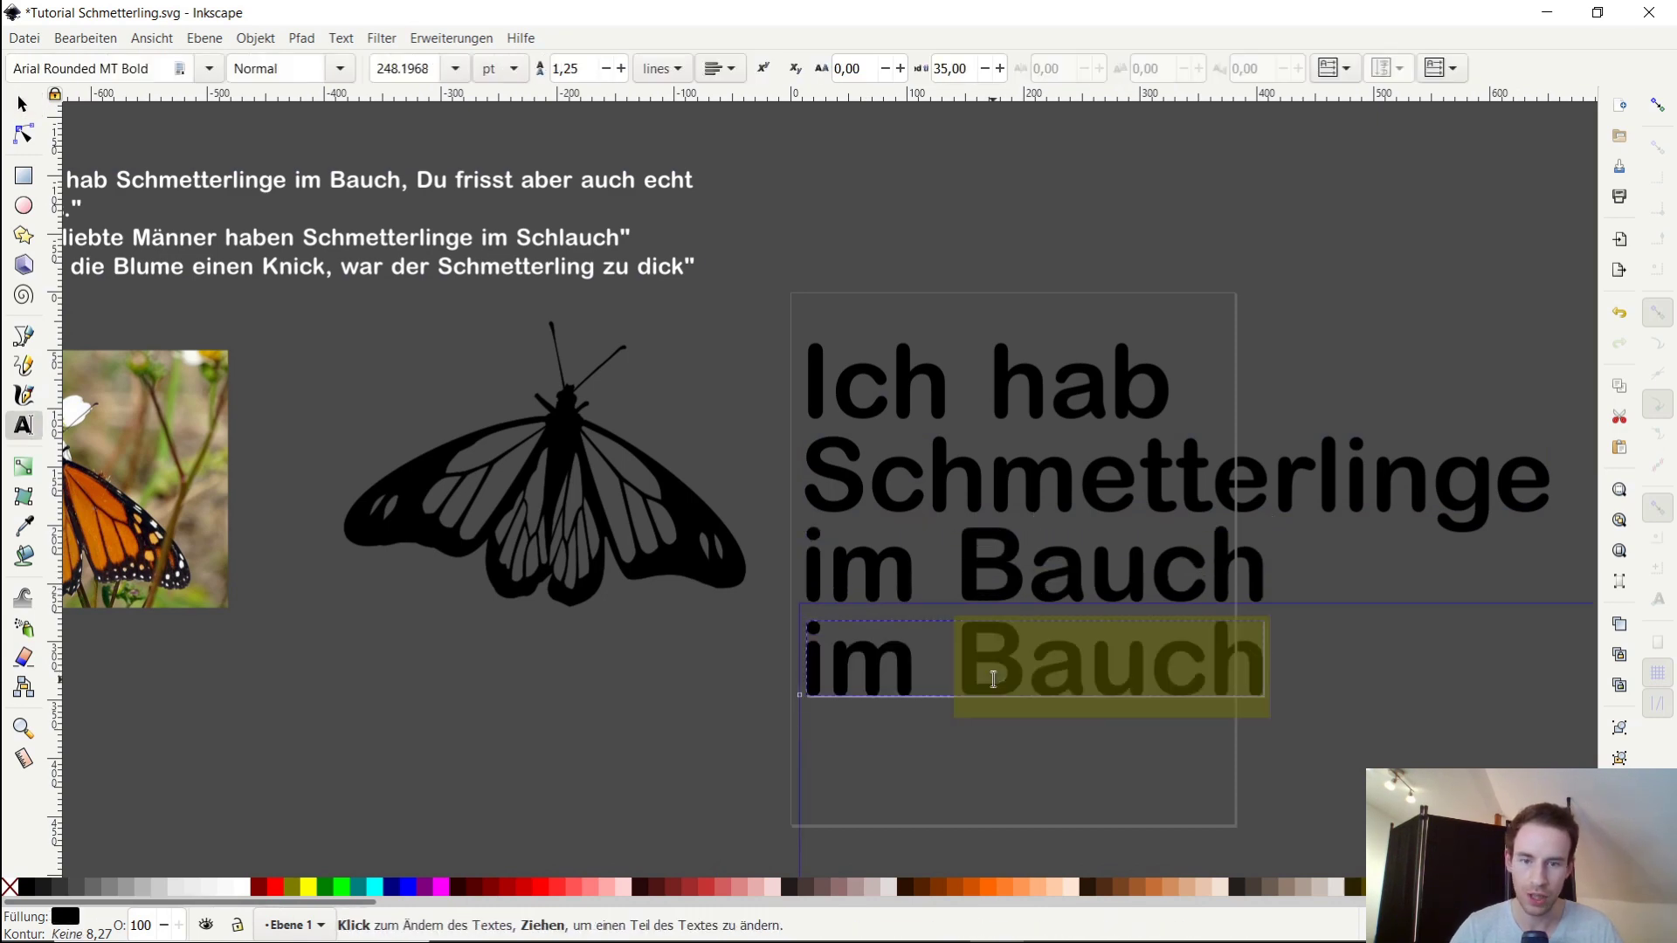
click(993, 679)
double_click(993, 672)
click(993, 673)
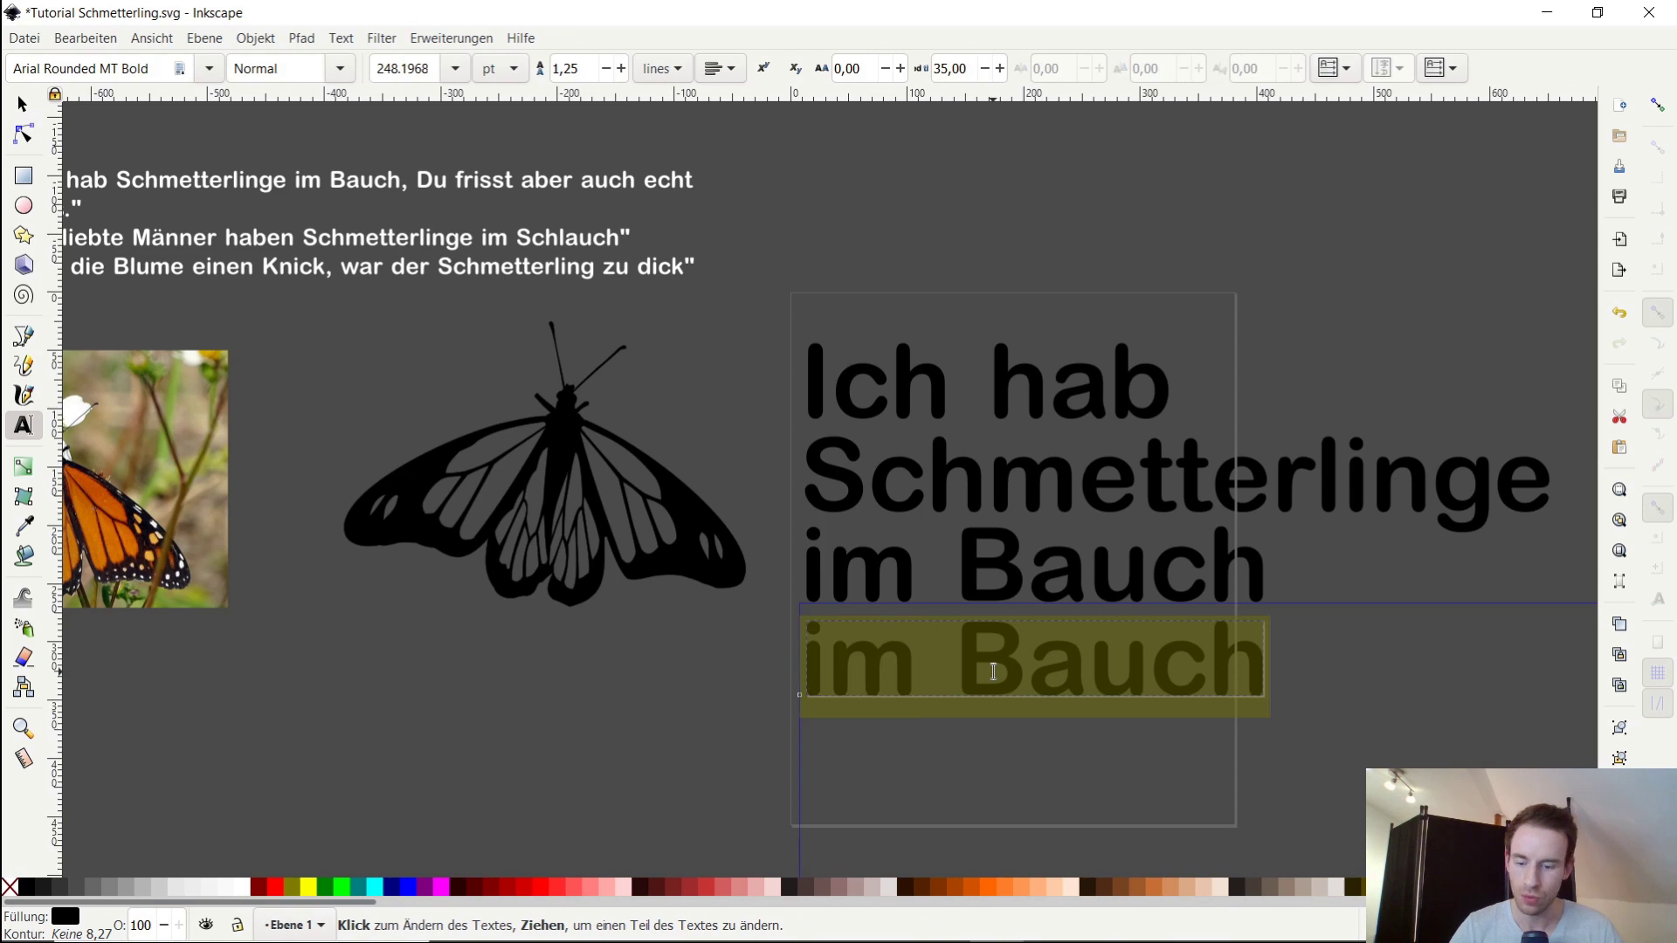
text(DU )
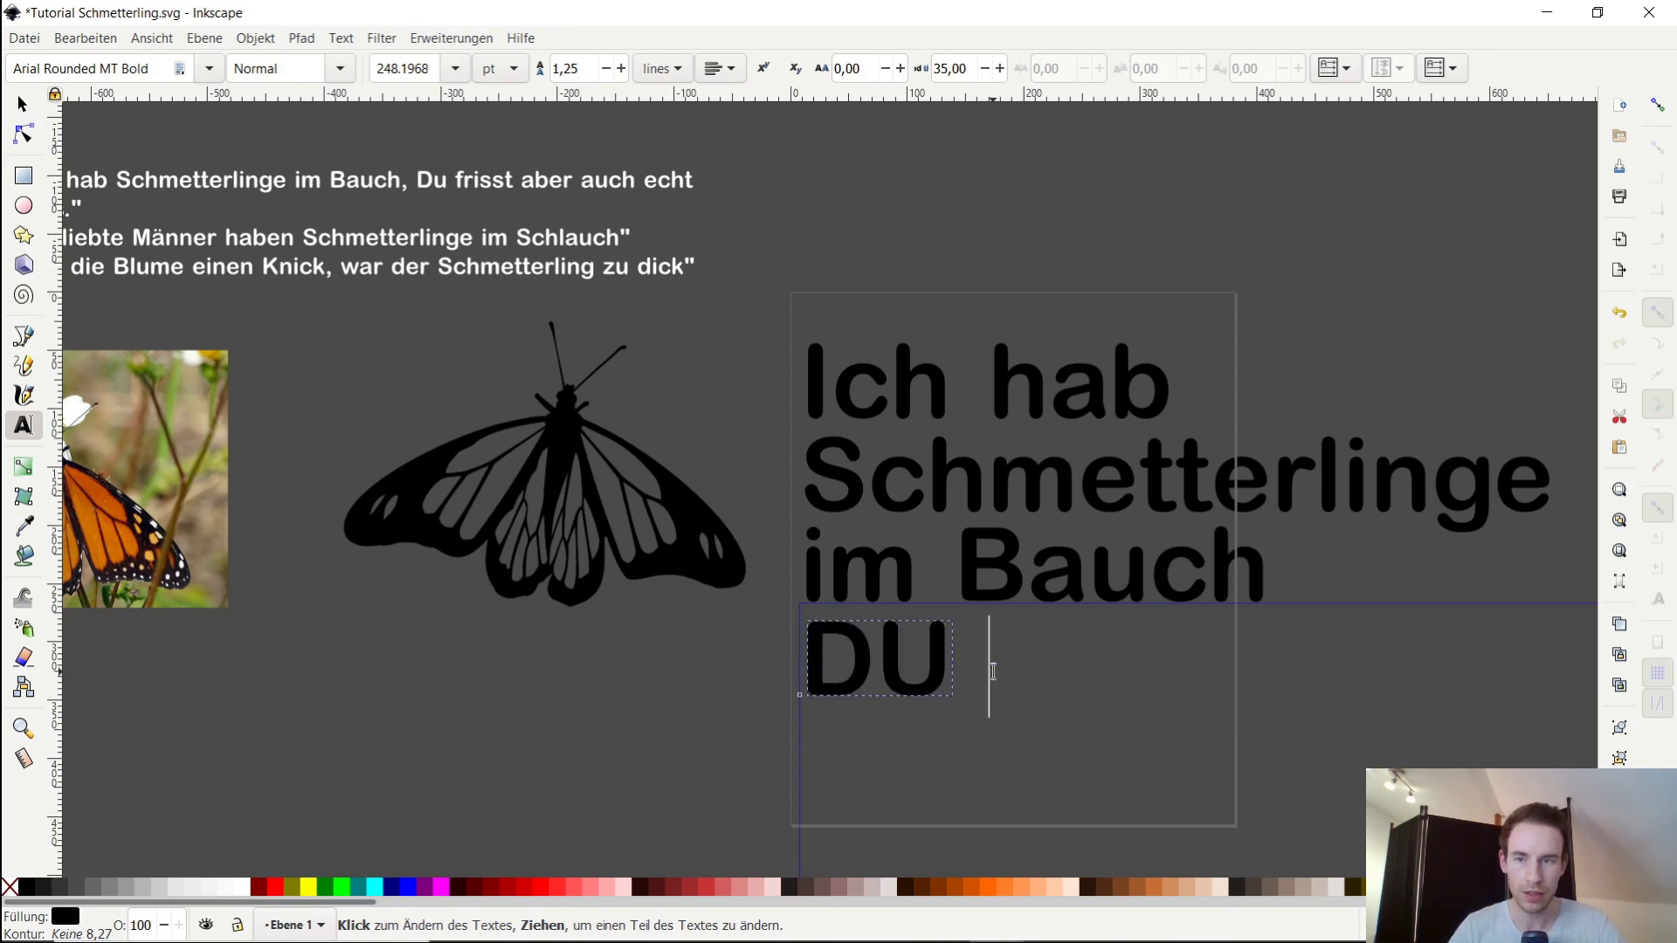
text(F)
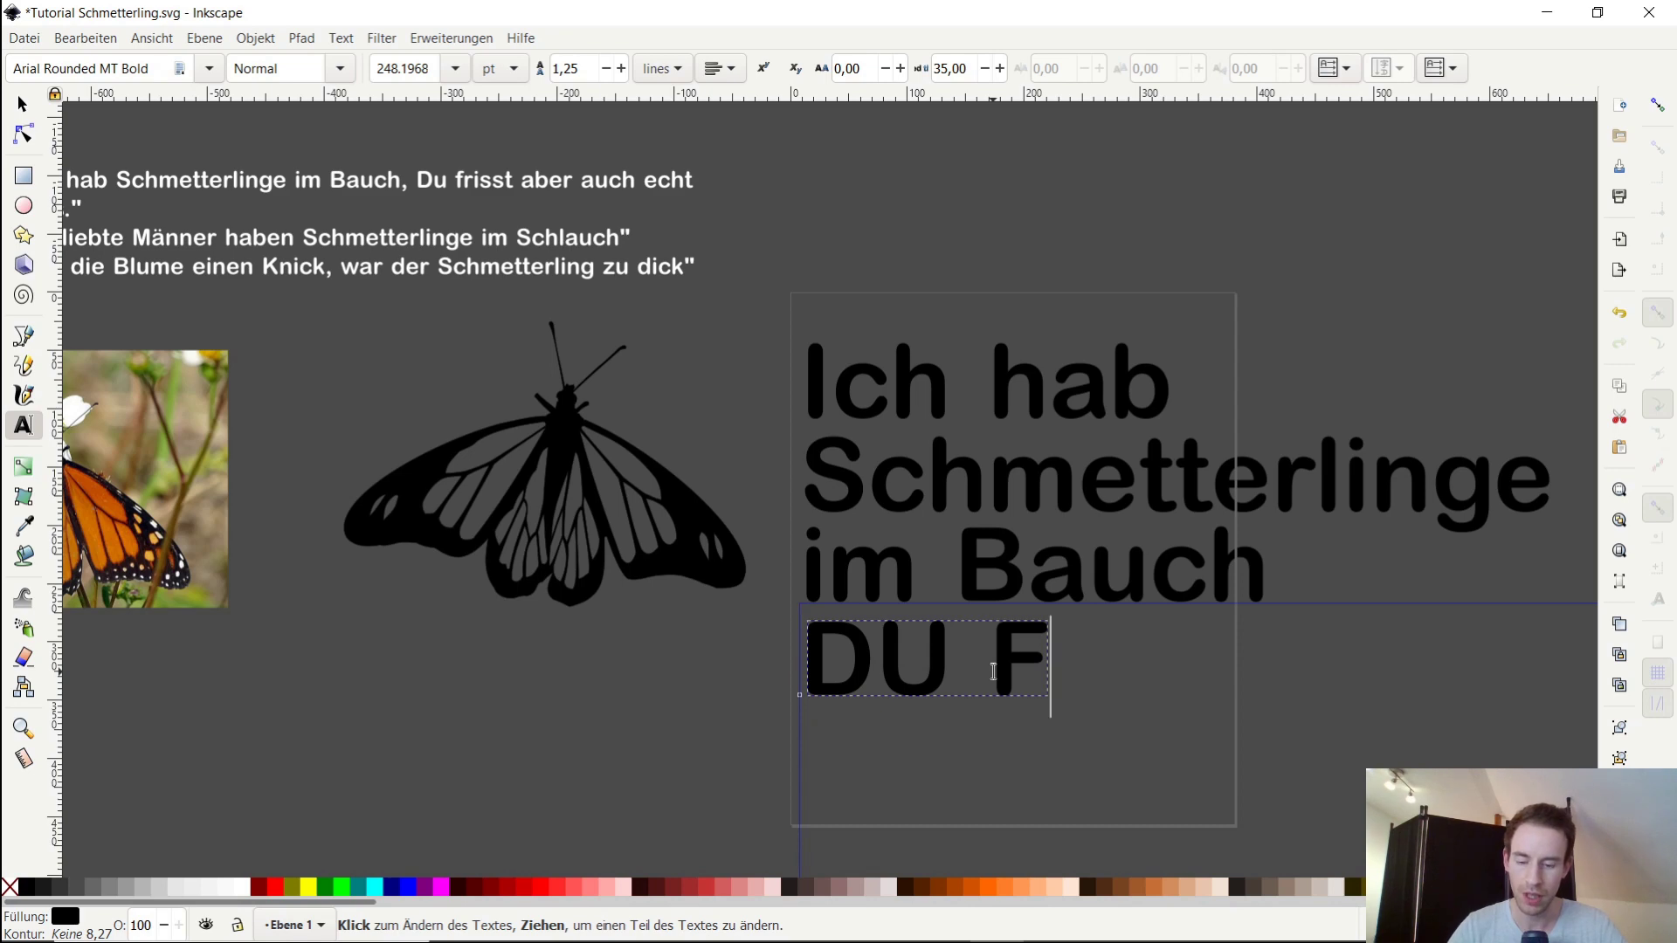
text(risst)
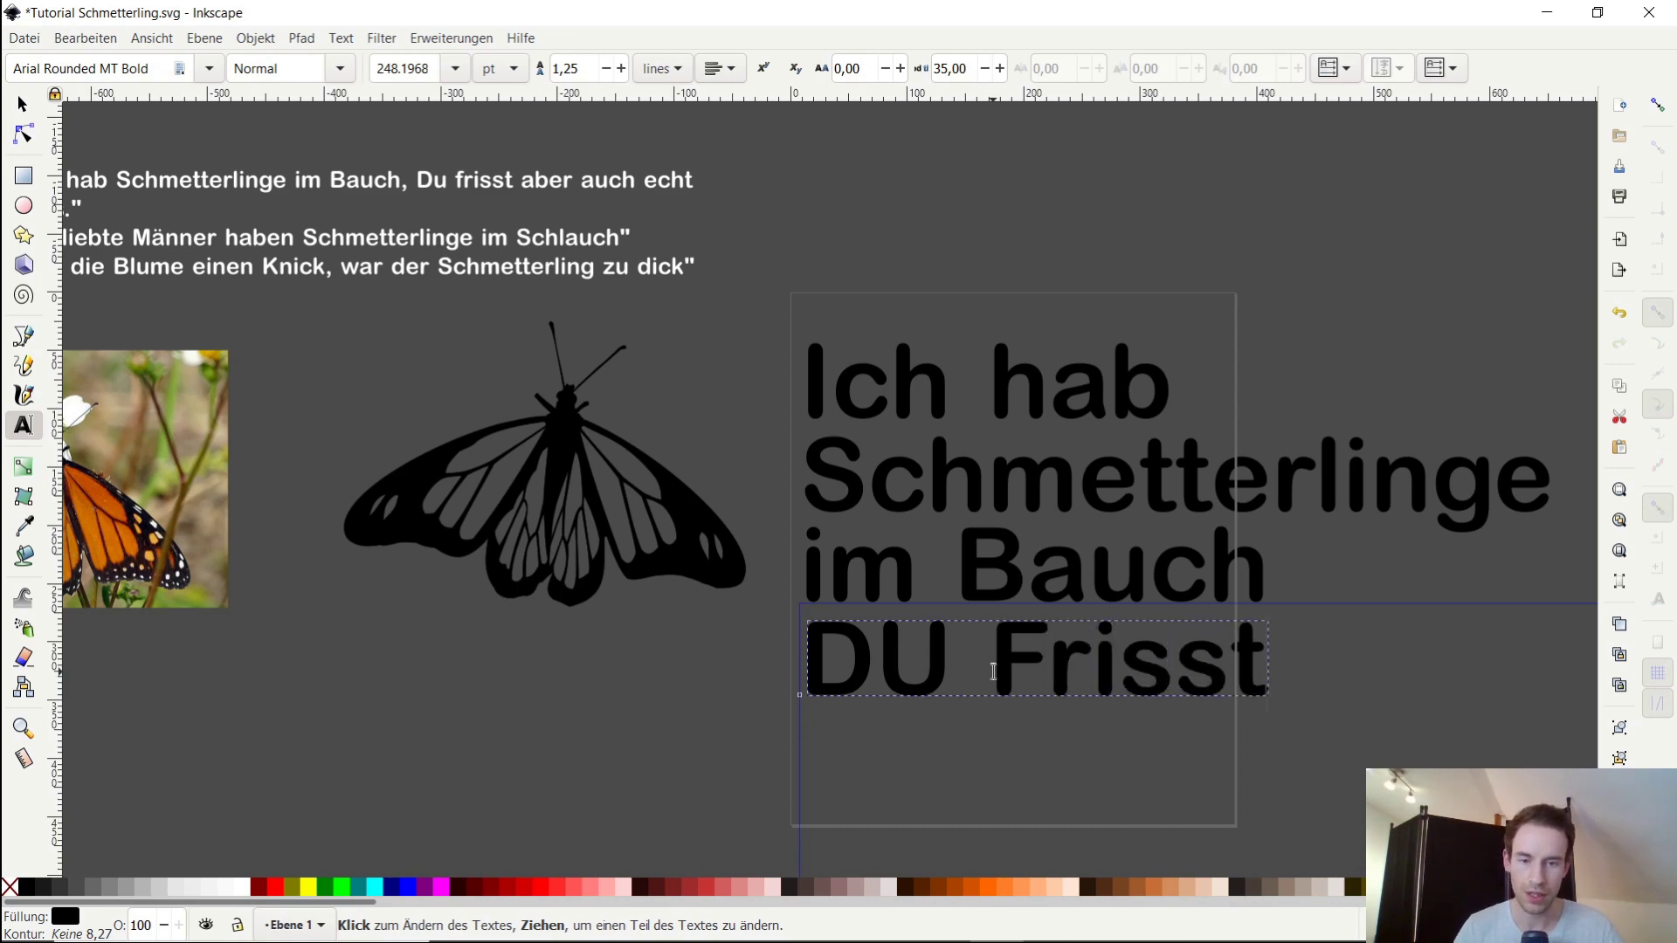
drag(1048, 664, 1231, 661)
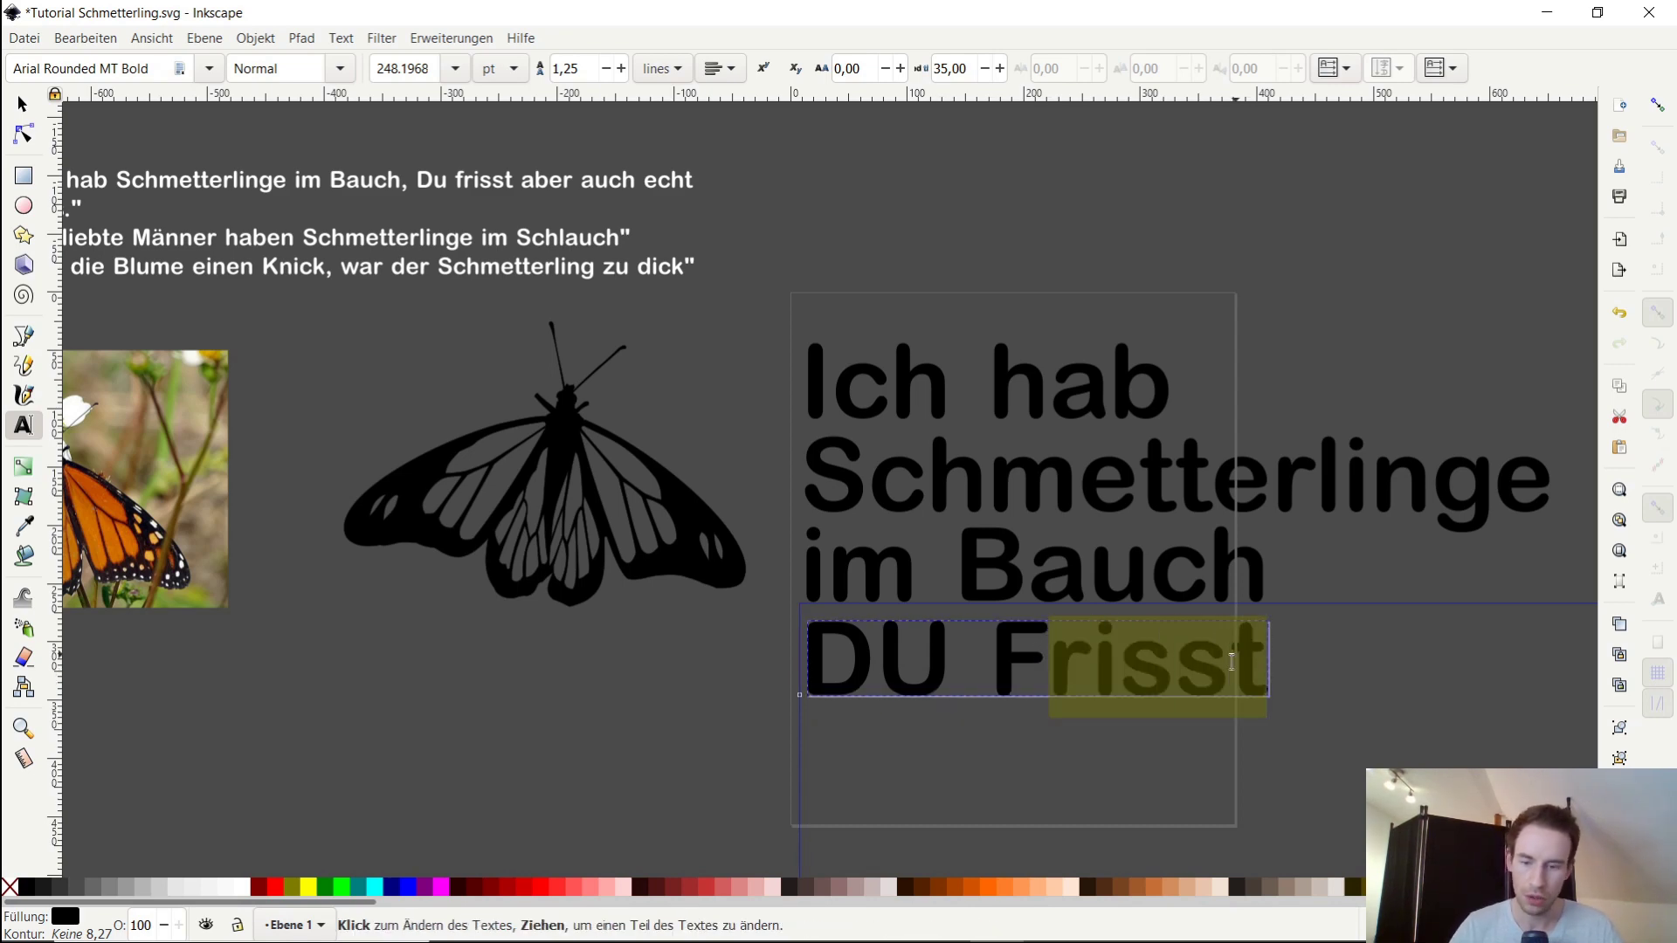
text(RISST)
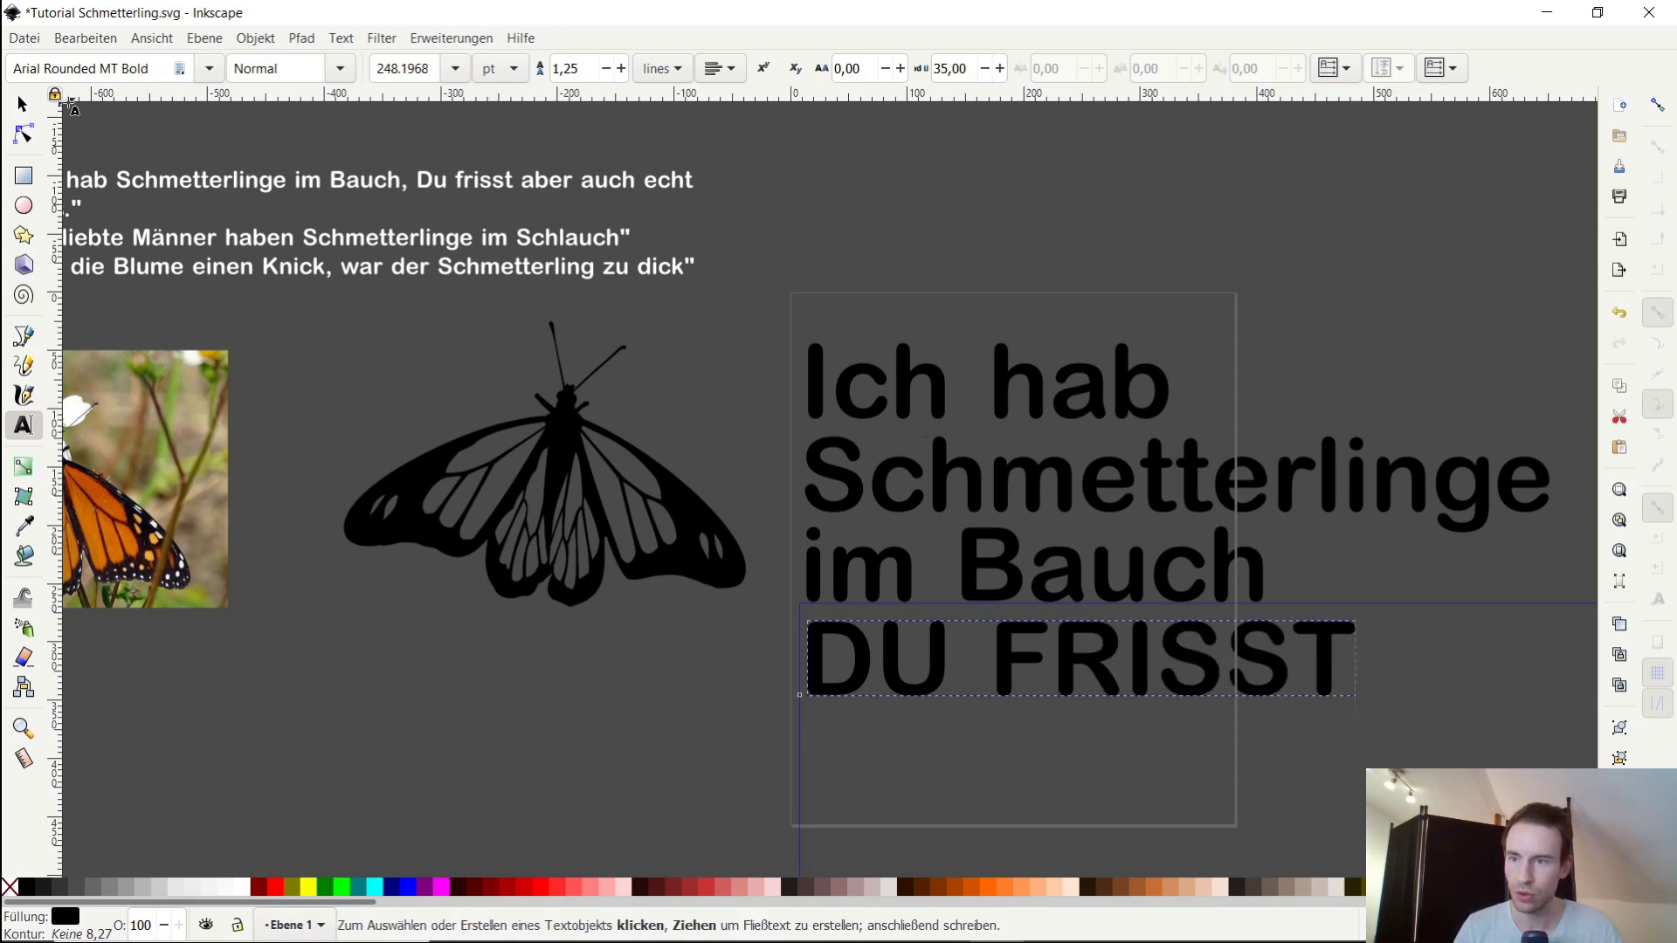
click(22, 104)
Add a final duplicated line below reading 'aber auch echt alles'
drag(602, 211, 887, 599)
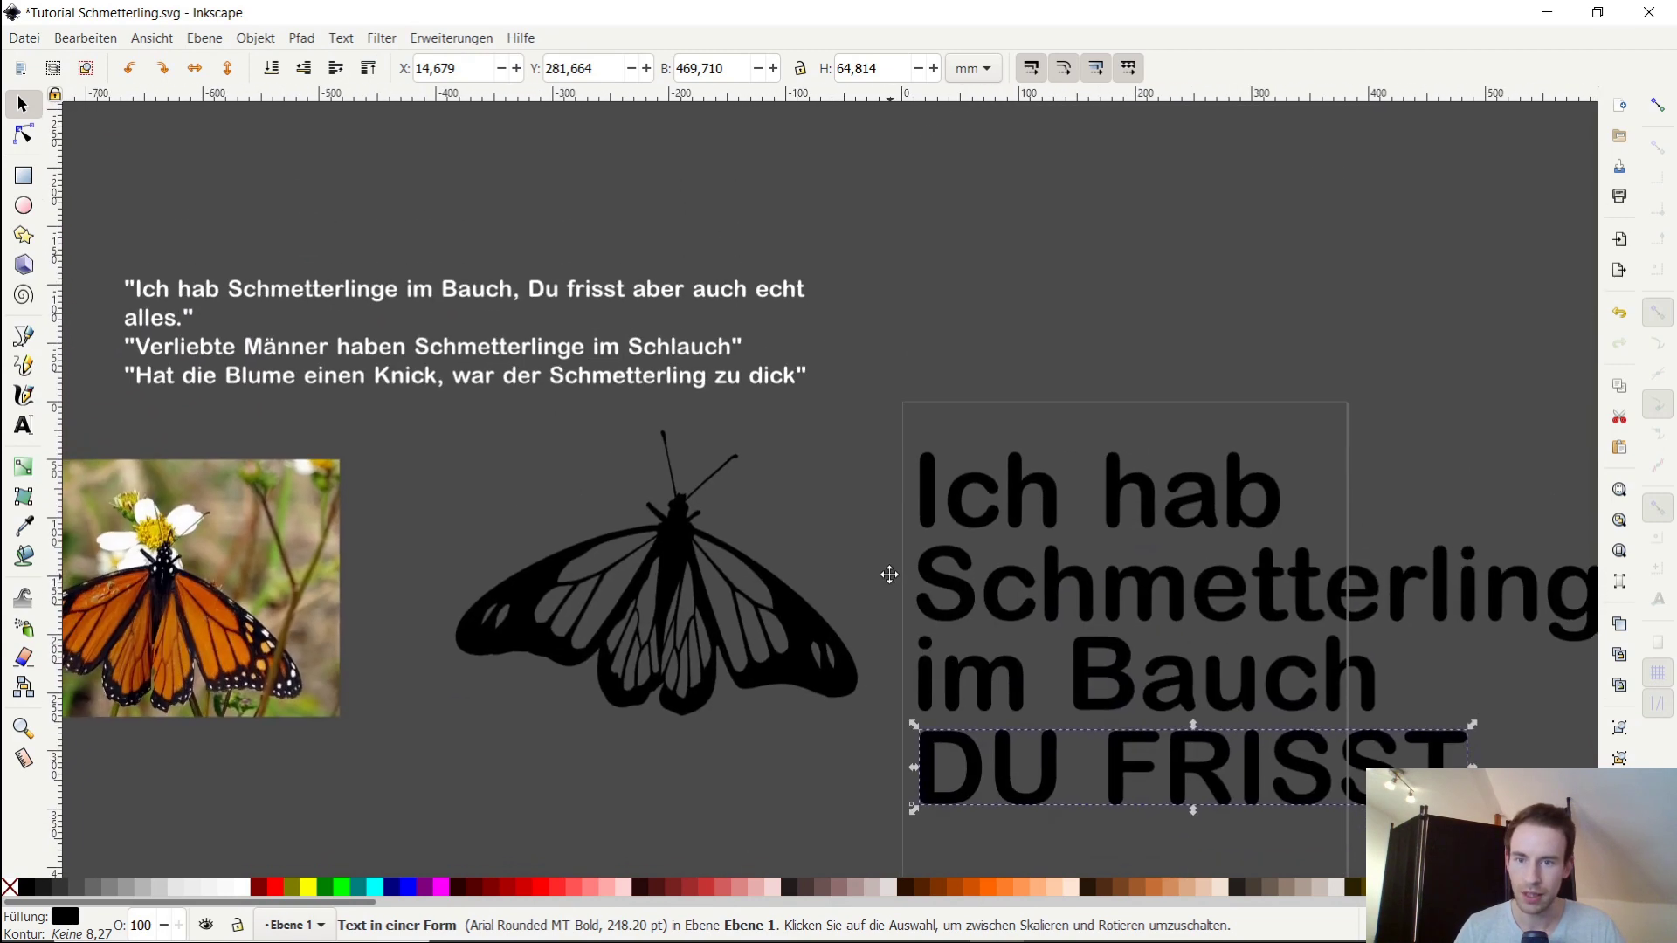
drag(886, 599, 751, 359)
key(ctrl+d)
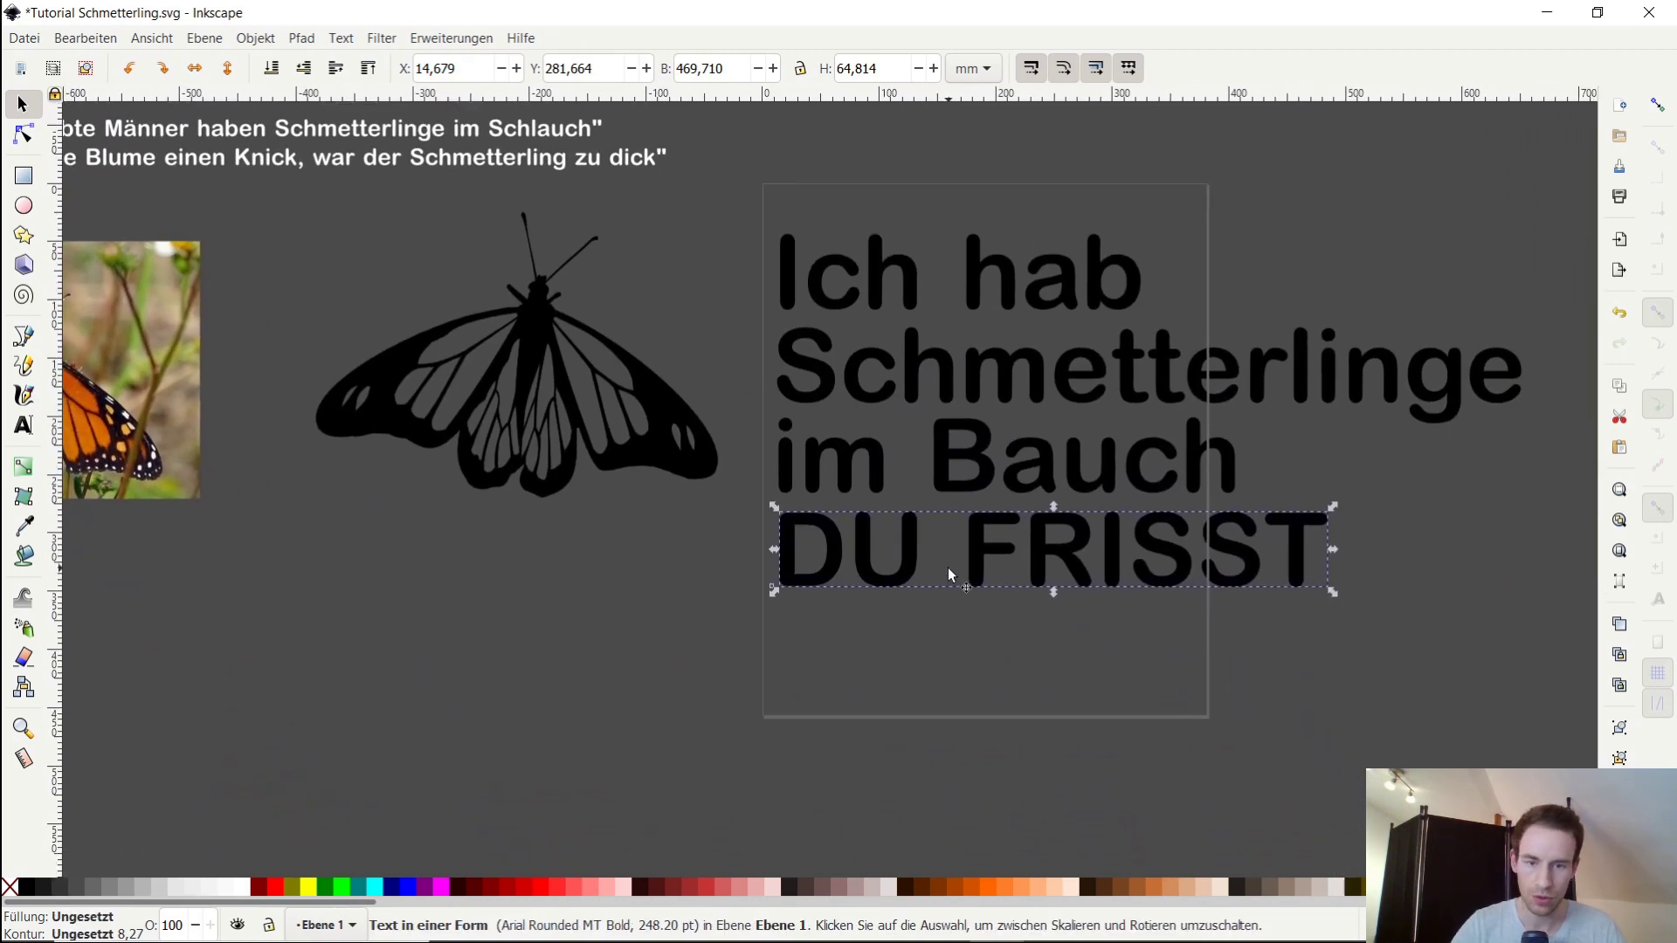
drag(903, 542, 891, 672)
triple_click(890, 671)
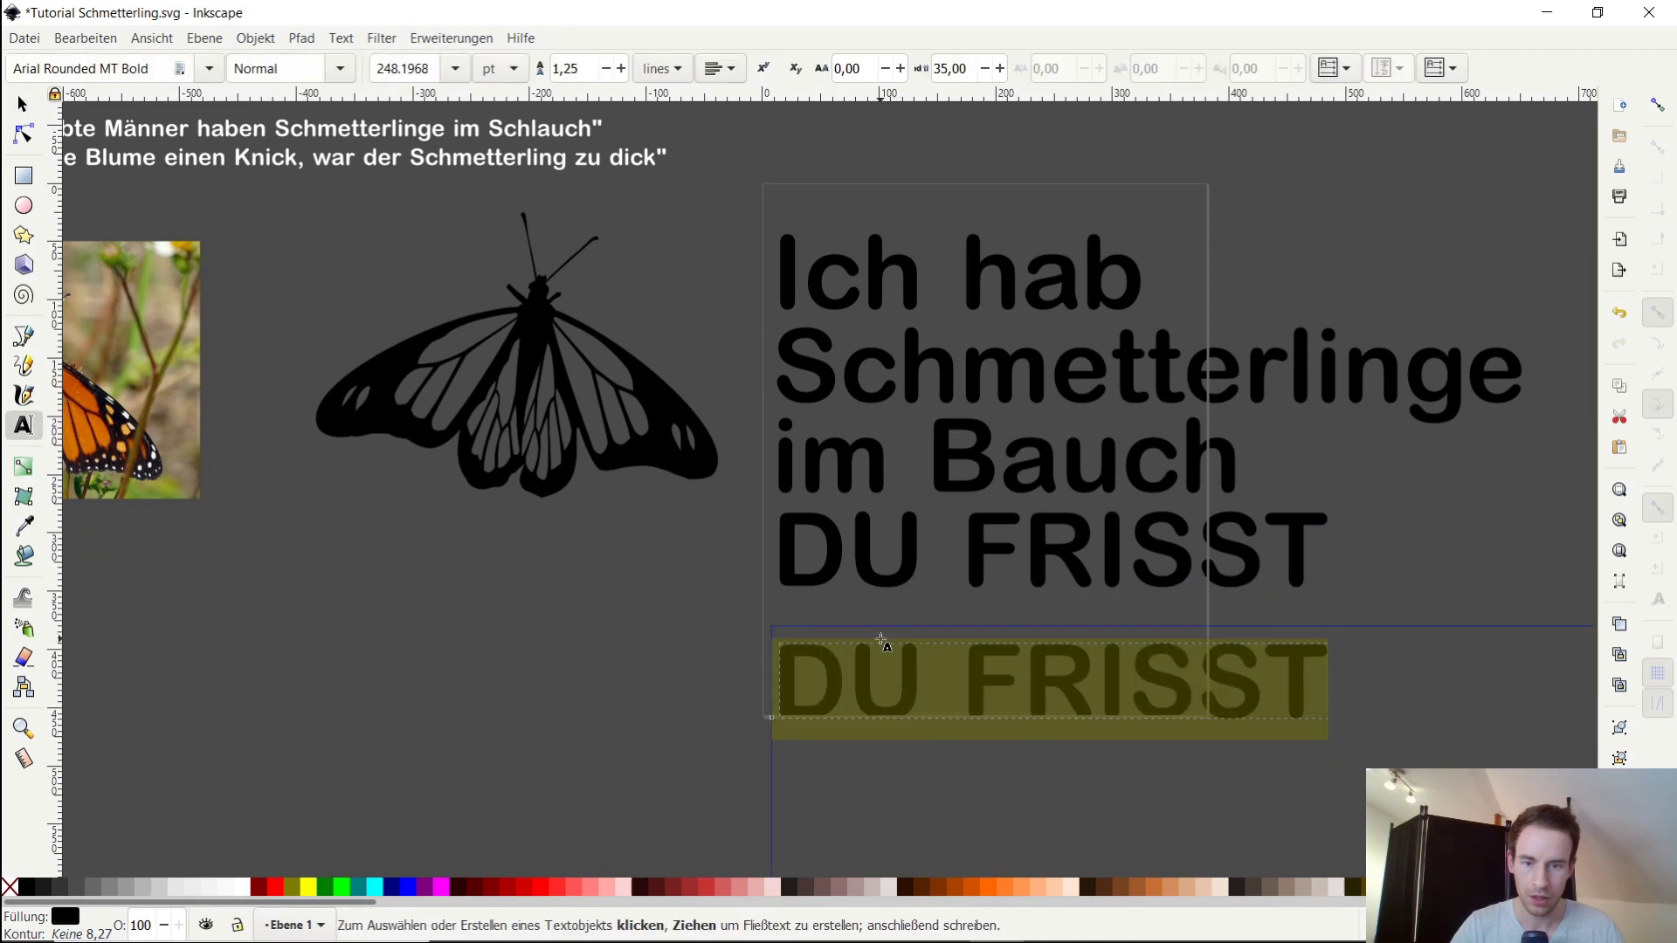
text(aber auch e)
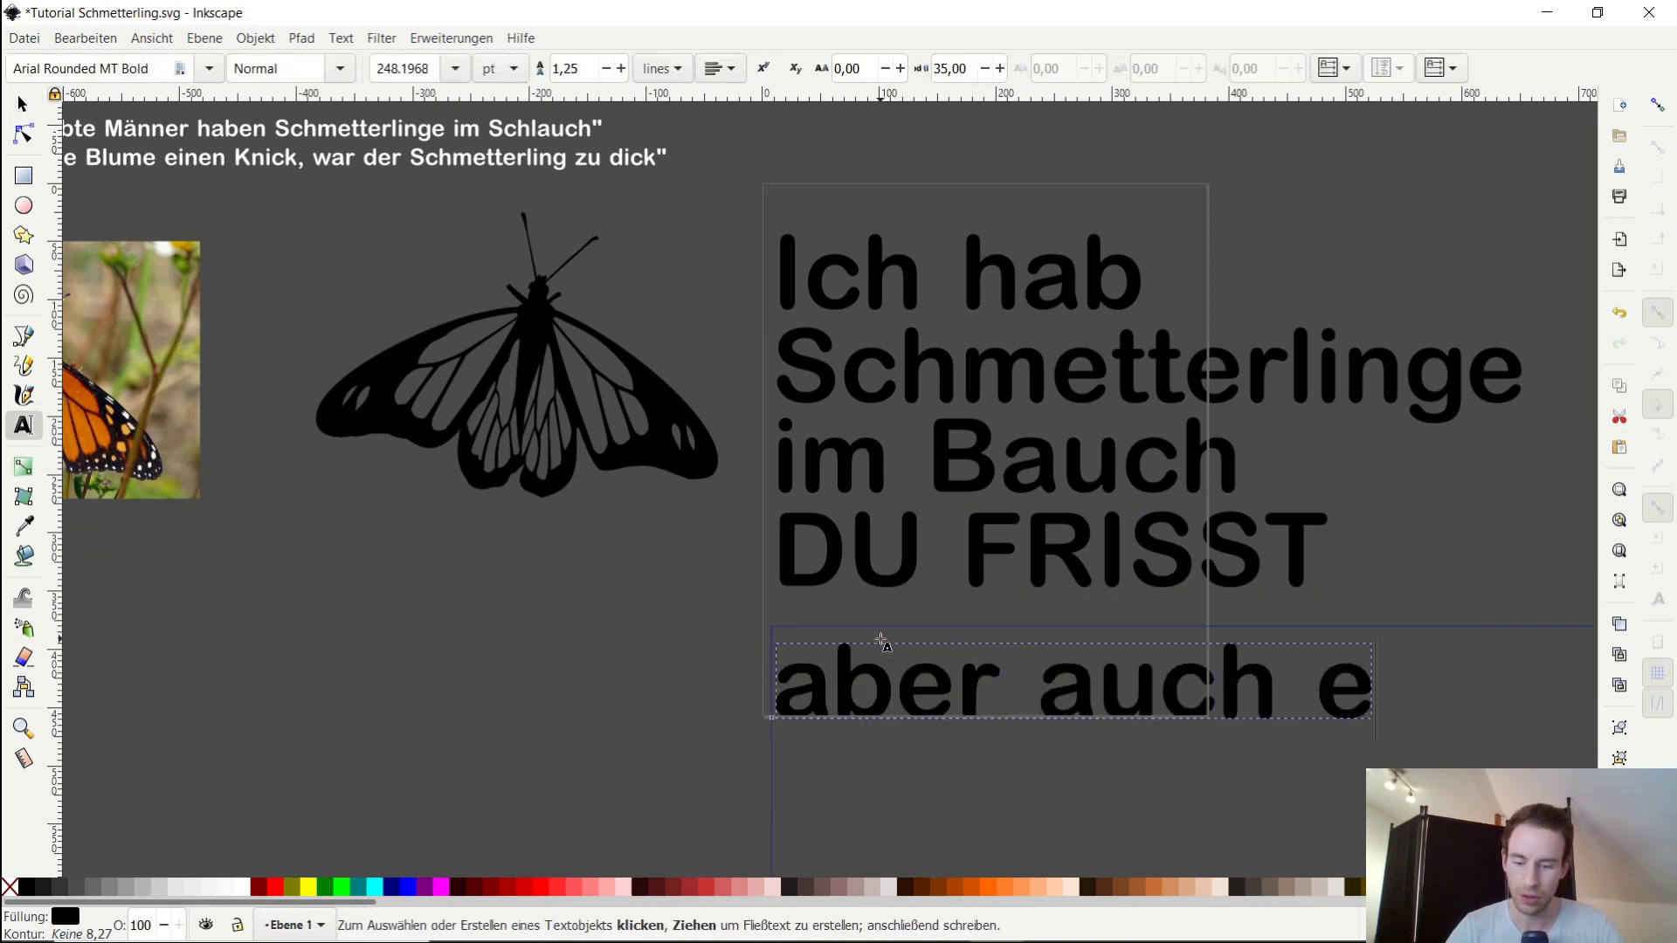
text(cht alles)
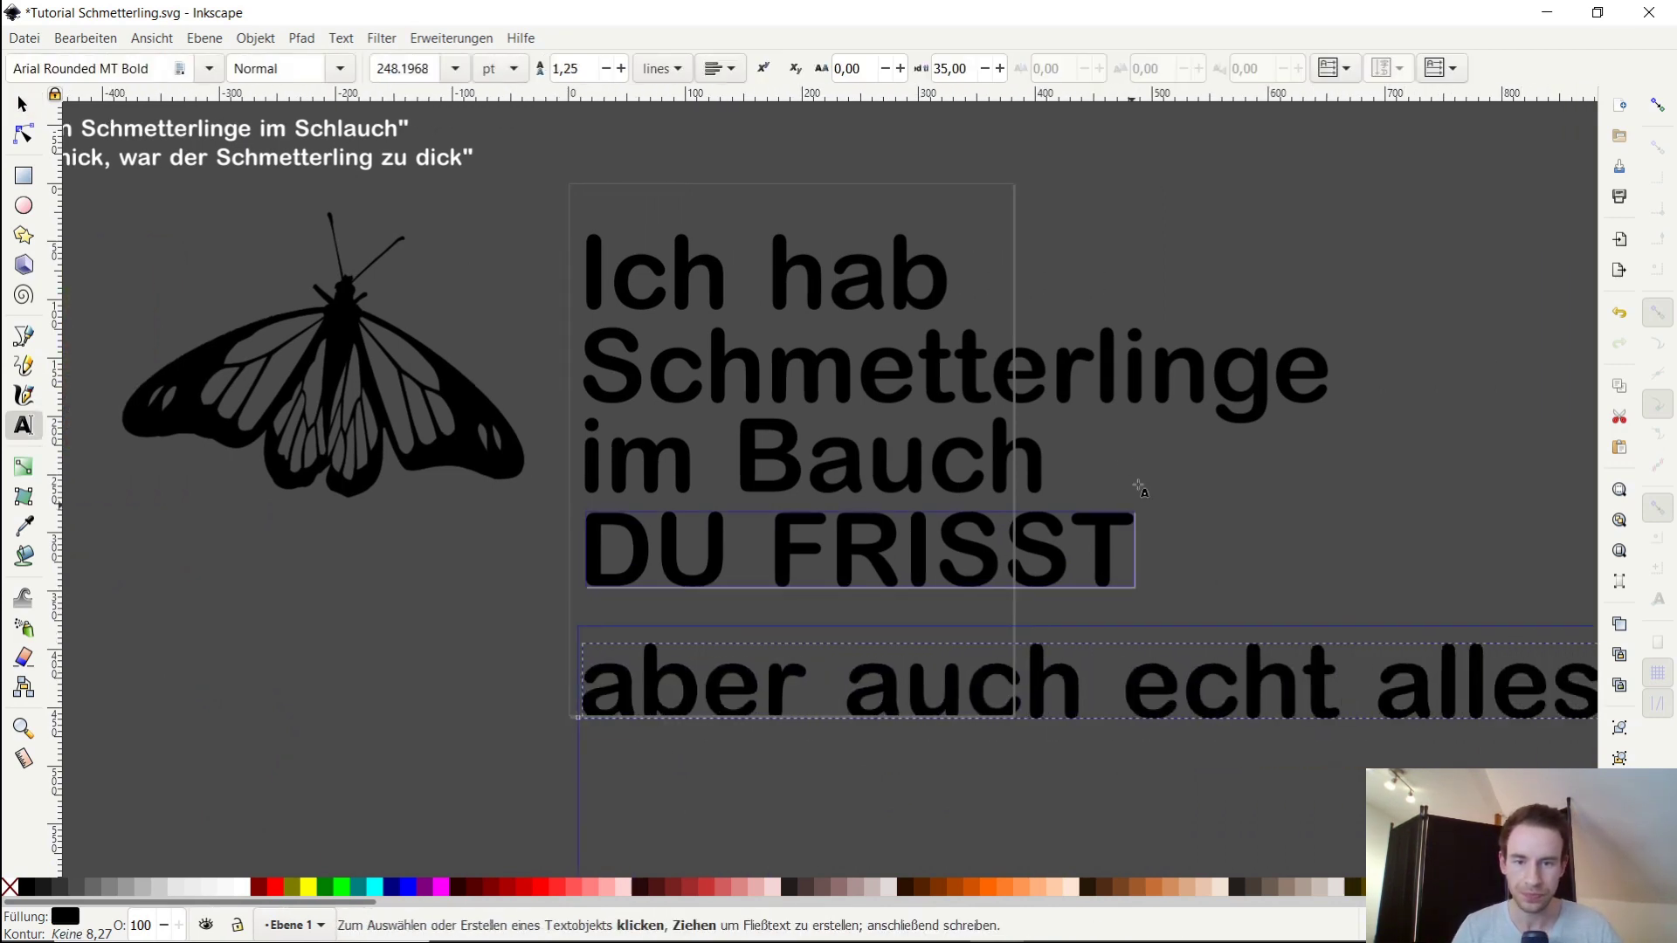
click(22, 103)
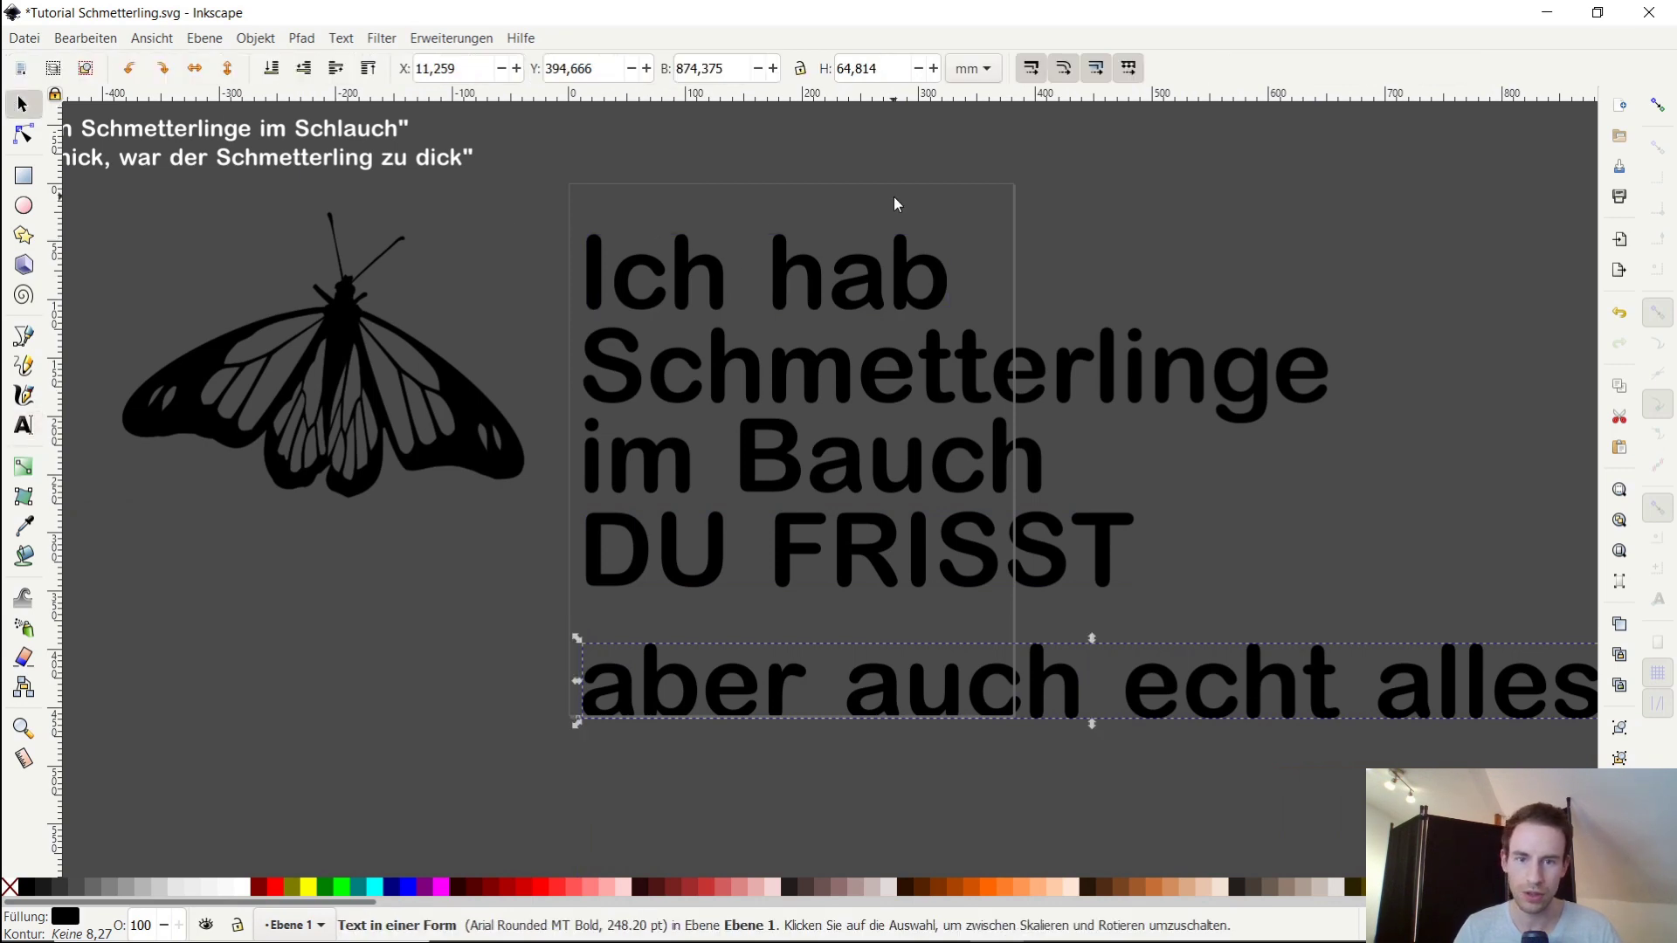
click(1188, 298)
scroll(1025, 297, down, 1)
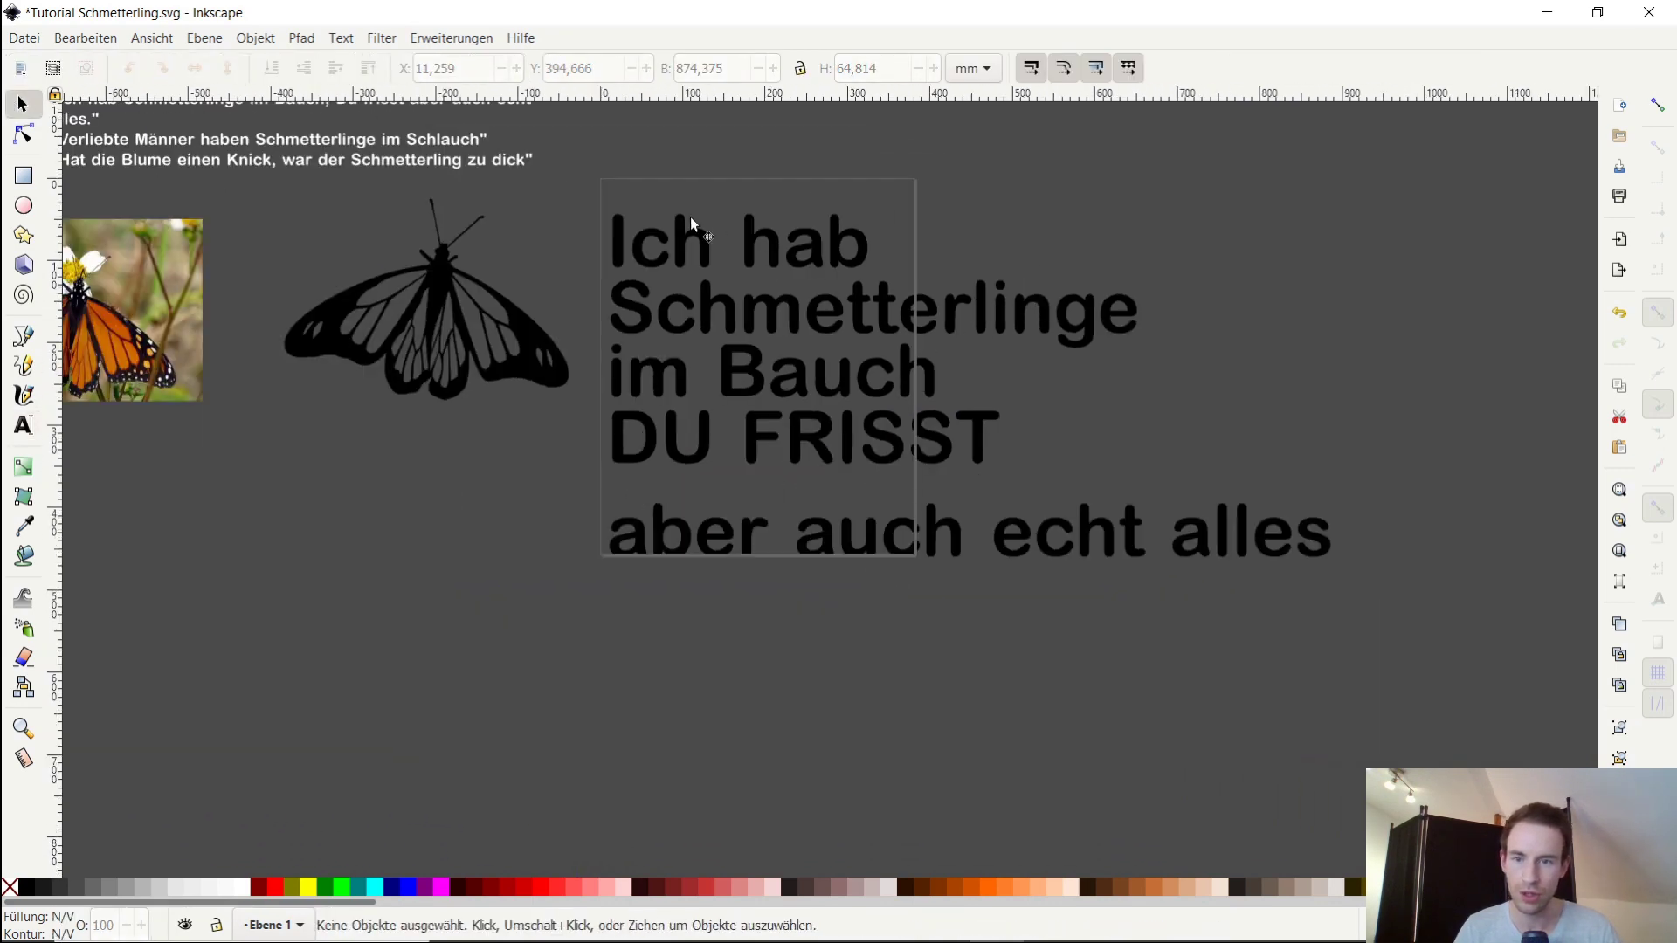
Make all five text lines white
drag(600, 181, 1166, 530)
drag(1337, 654, 1338, 653)
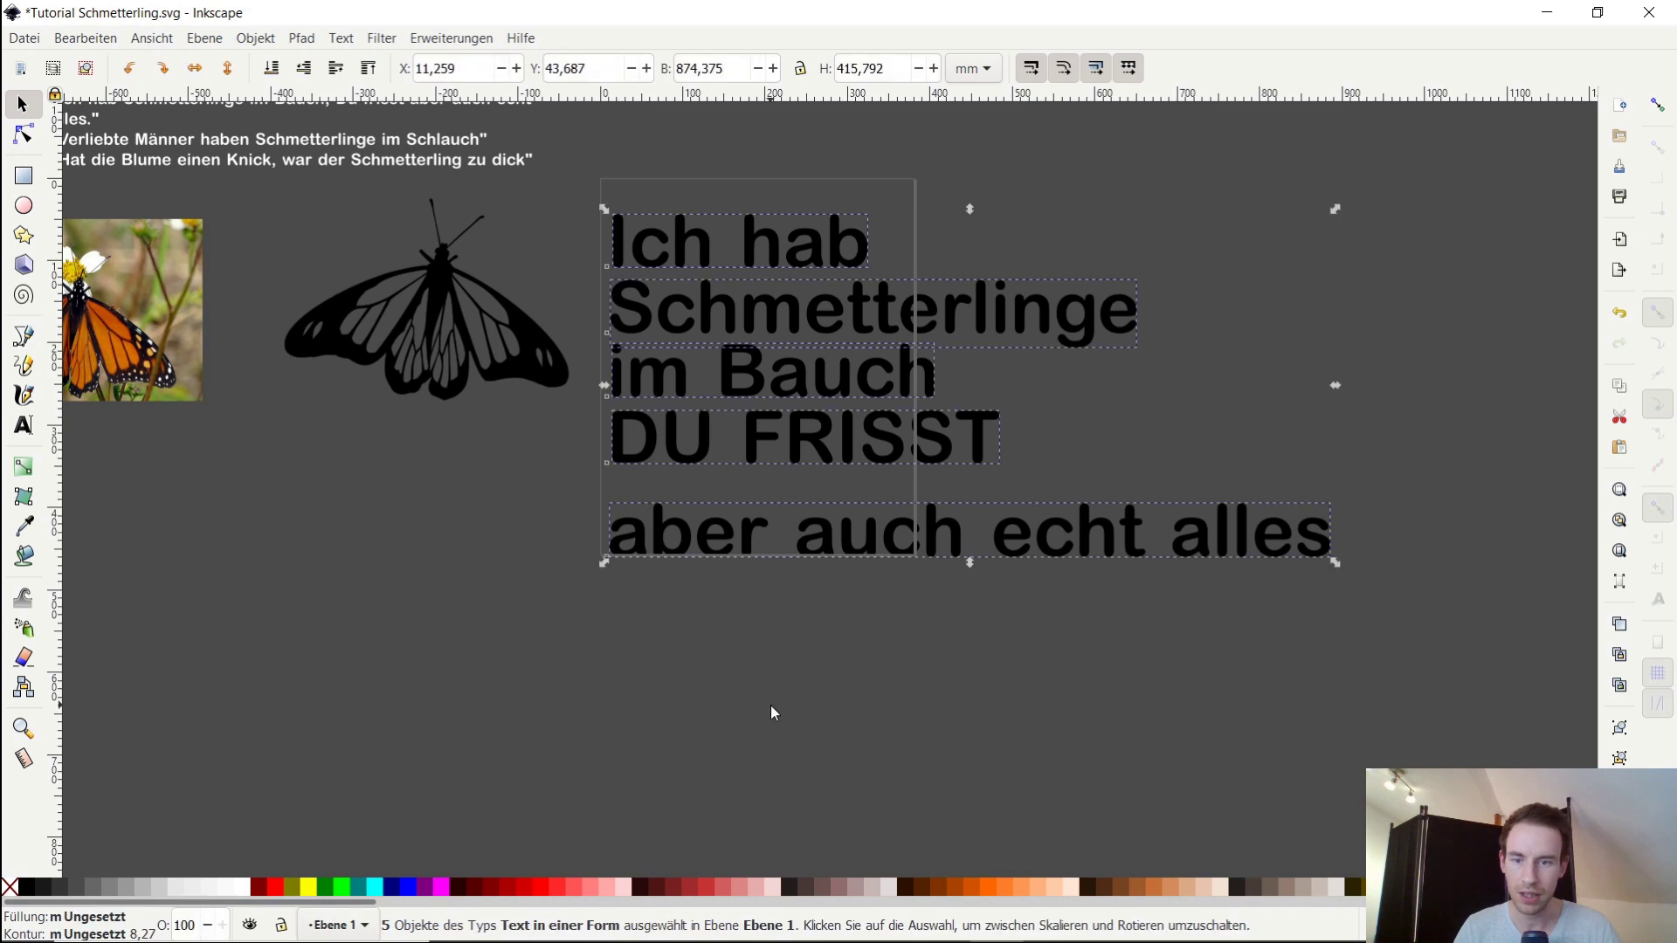
click(248, 891)
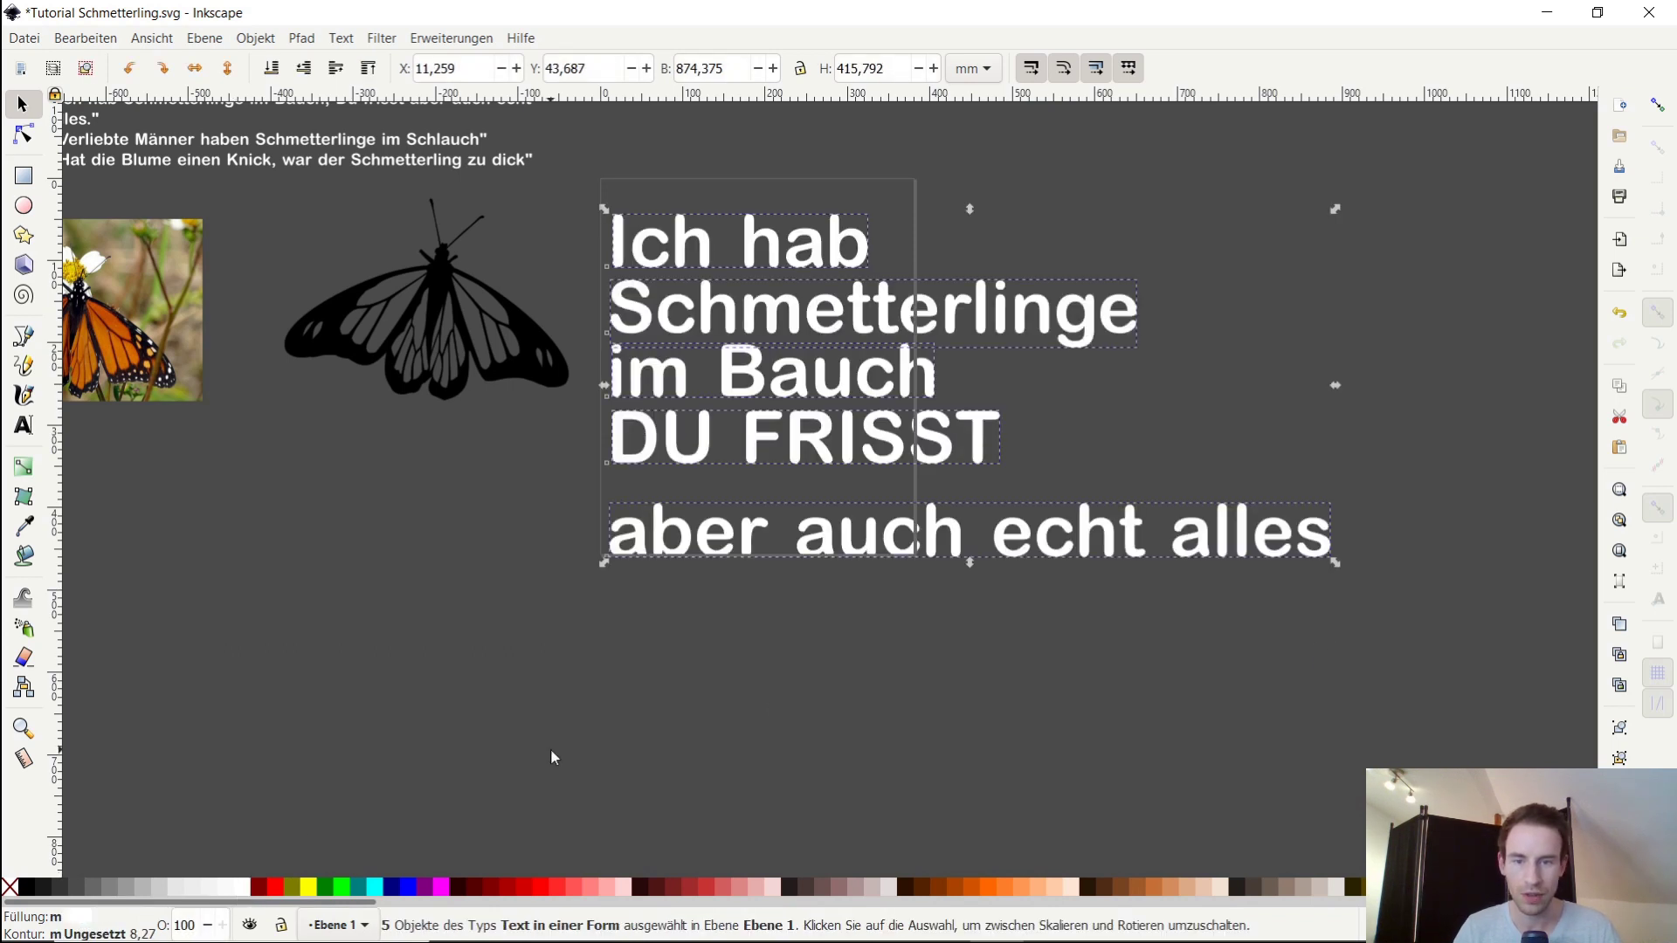
click(775, 598)
scroll(799, 440, up, 1)
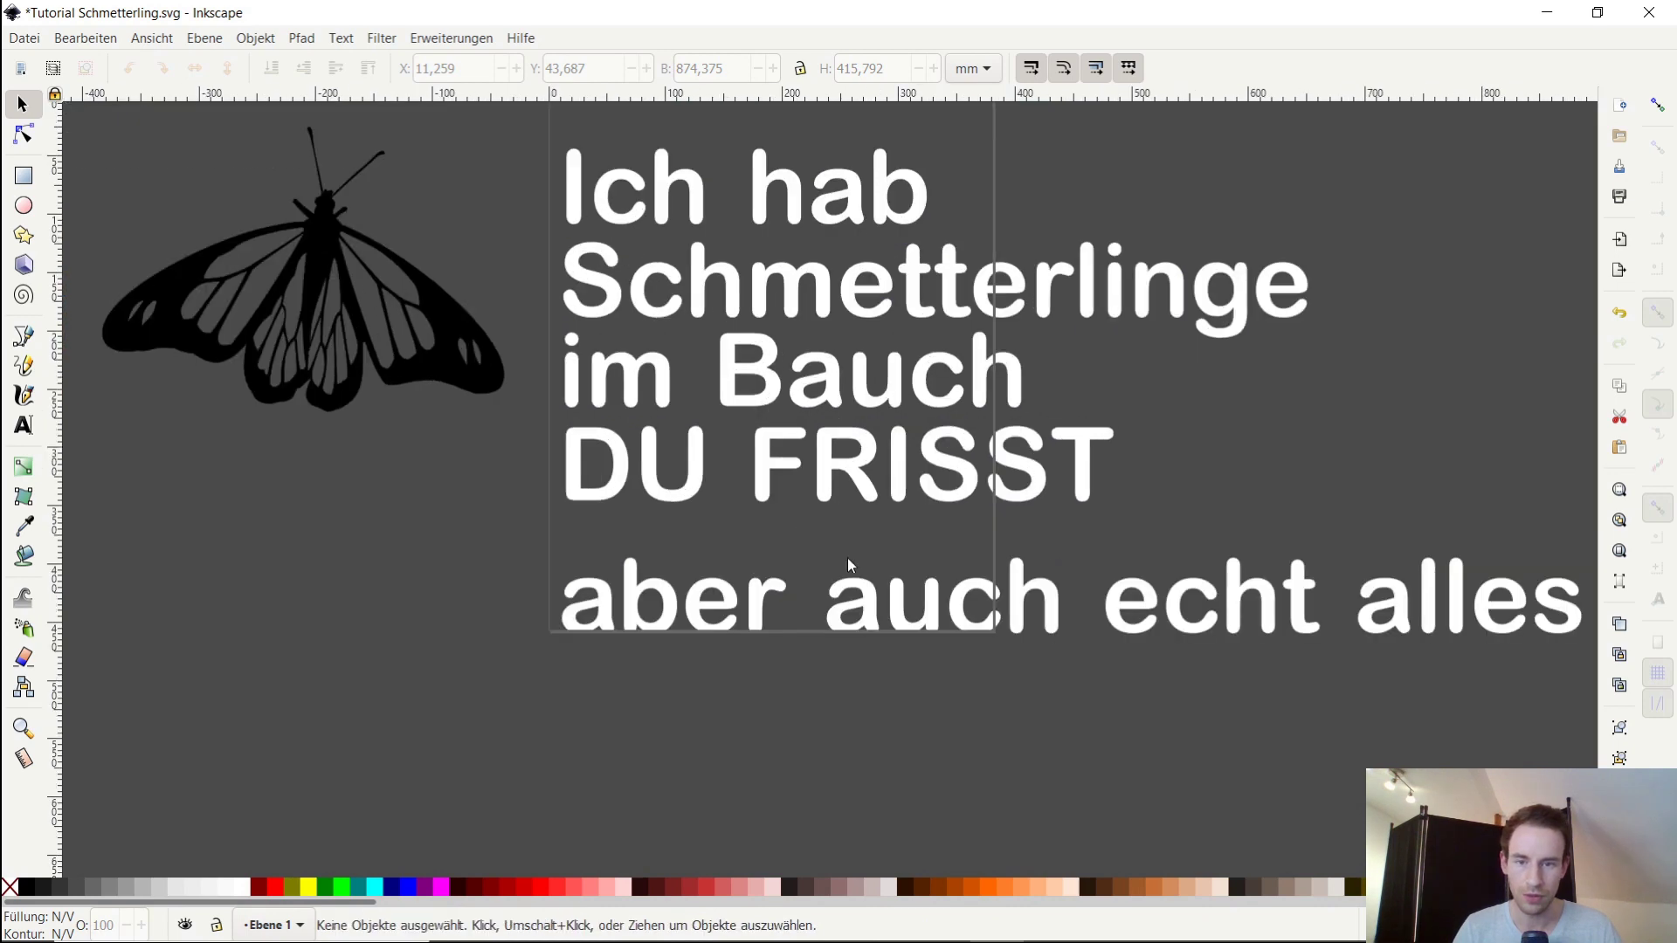
Move 'aber auch echt alles' up directly under 'DU FRISST'
drag(847, 558, 857, 546)
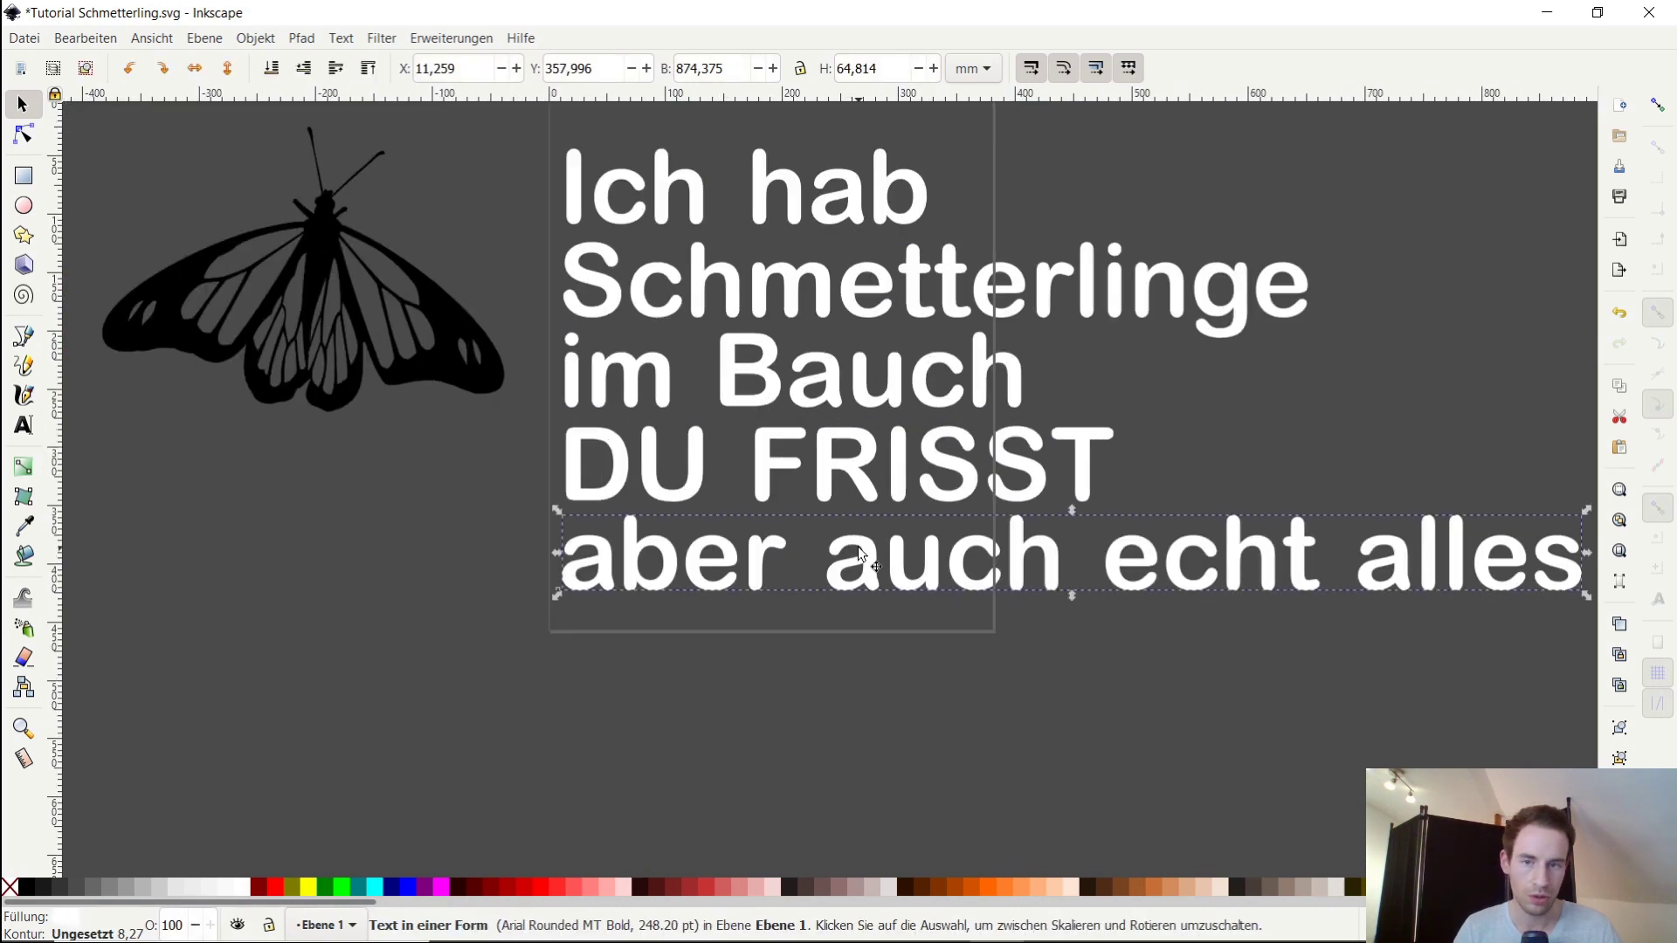
shift+click(779, 204)
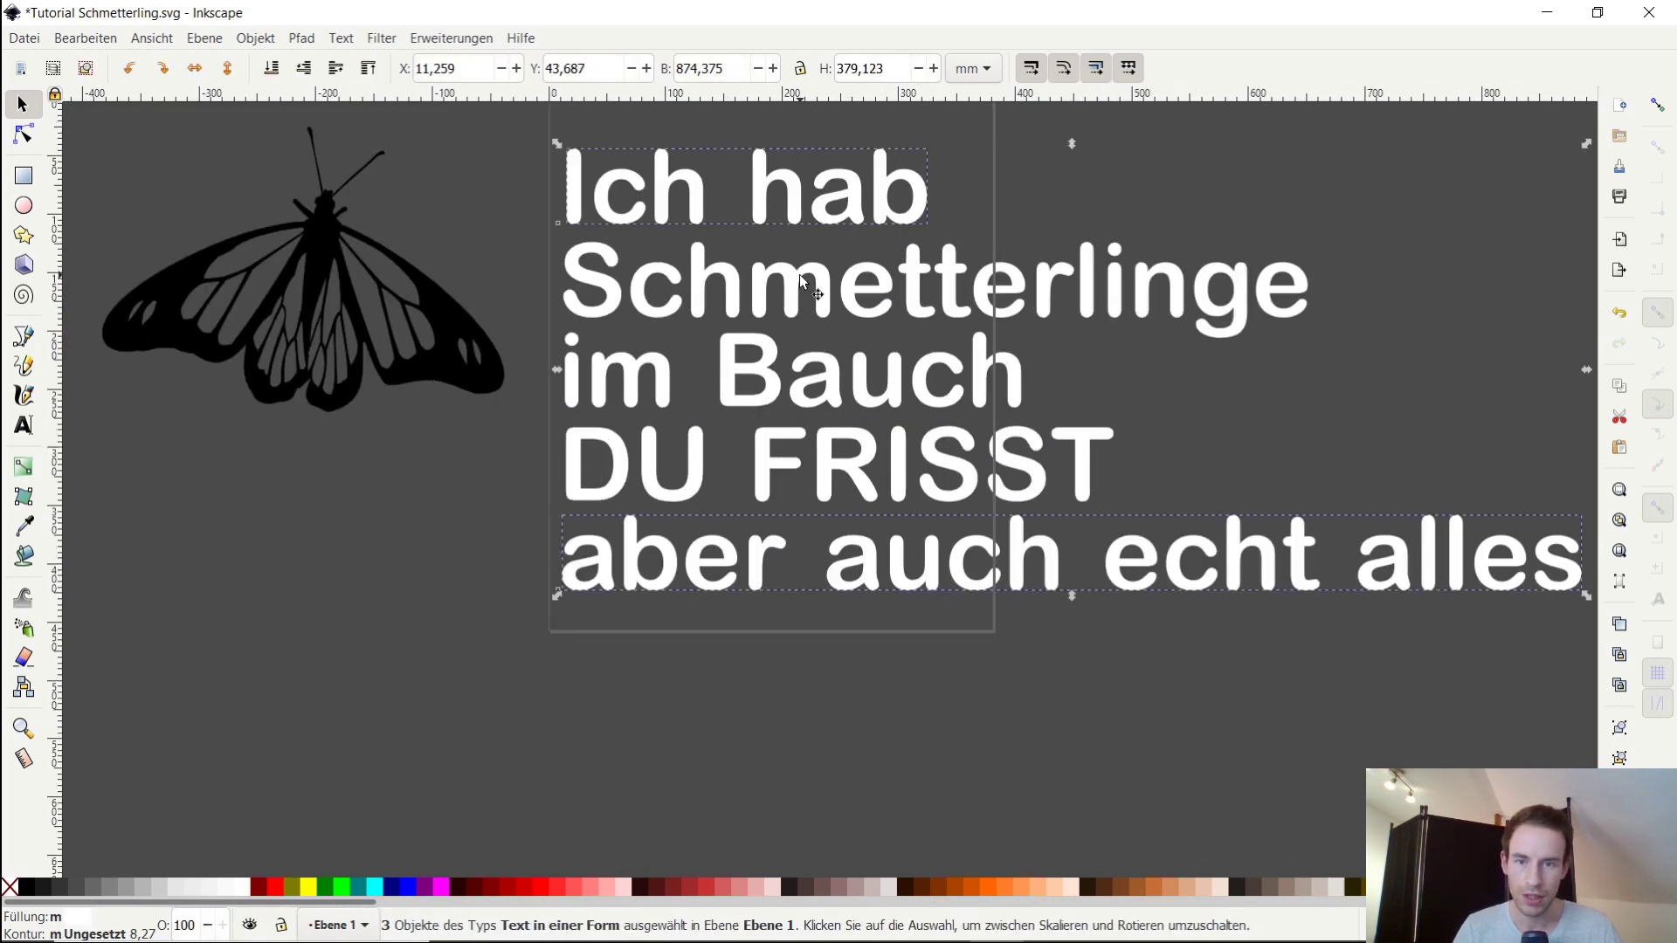
shift+click(826, 376)
shift+click(844, 458)
Select all five text lines, from 'aber auch echt alles' up to 'Ich hab'
scroll(375, 255, up, 2)
scroll(375, 255, right, 3)
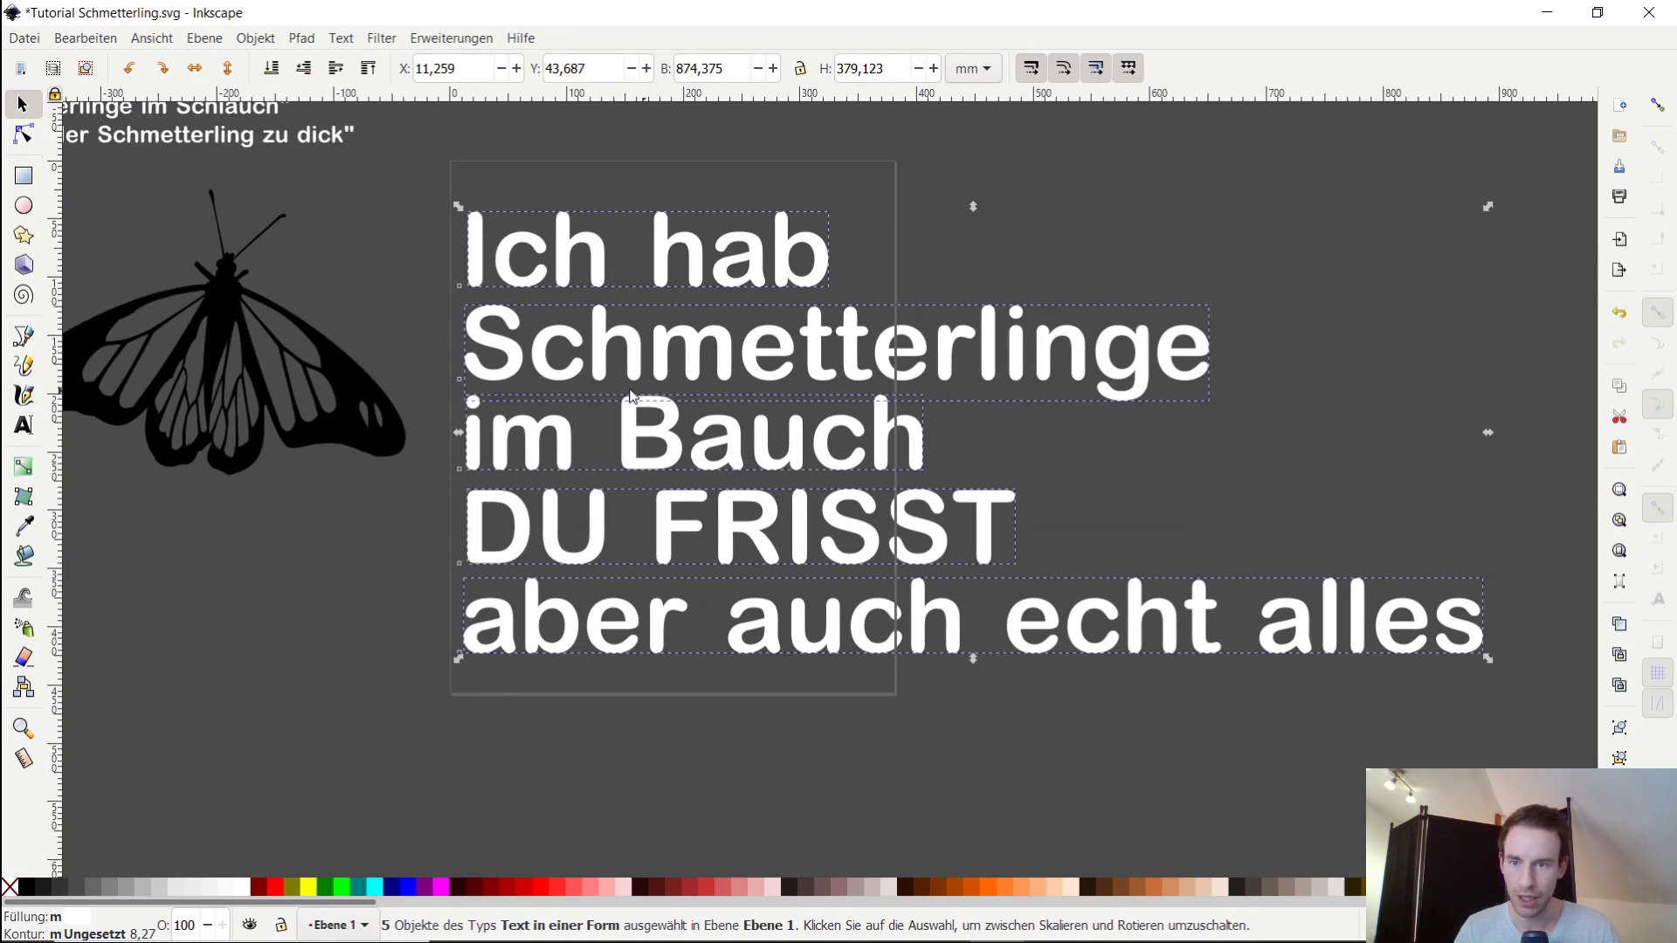
click(376, 252)
ctrl+scroll(447, 281, down, 1)
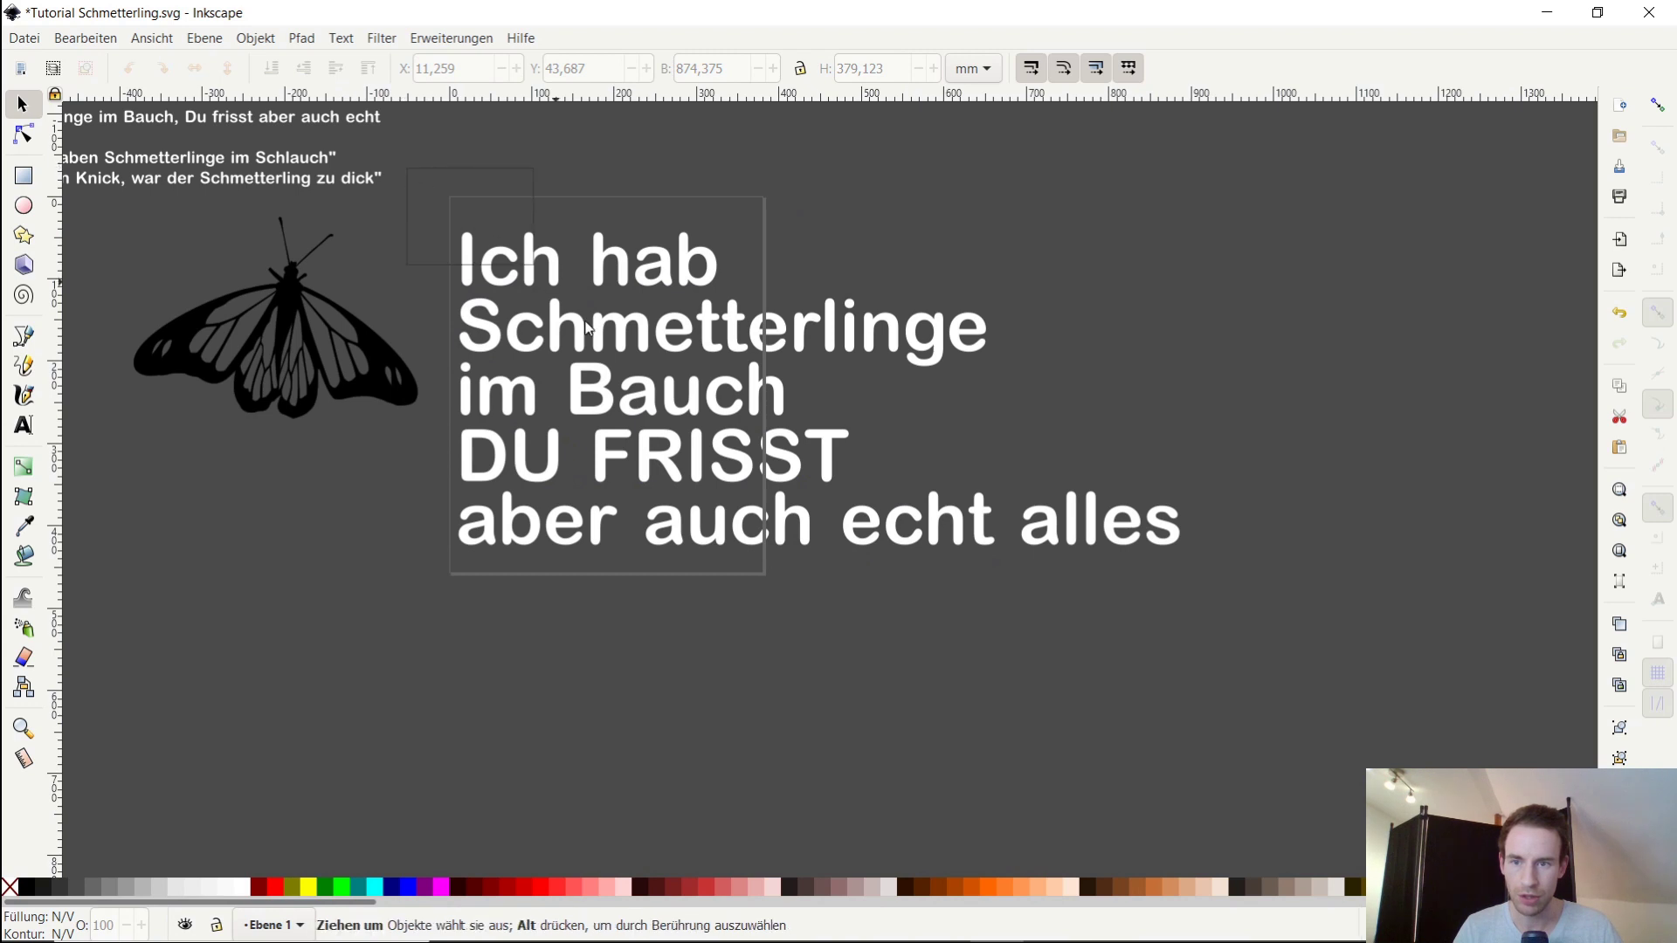
drag(407, 168, 1172, 650)
click(741, 650)
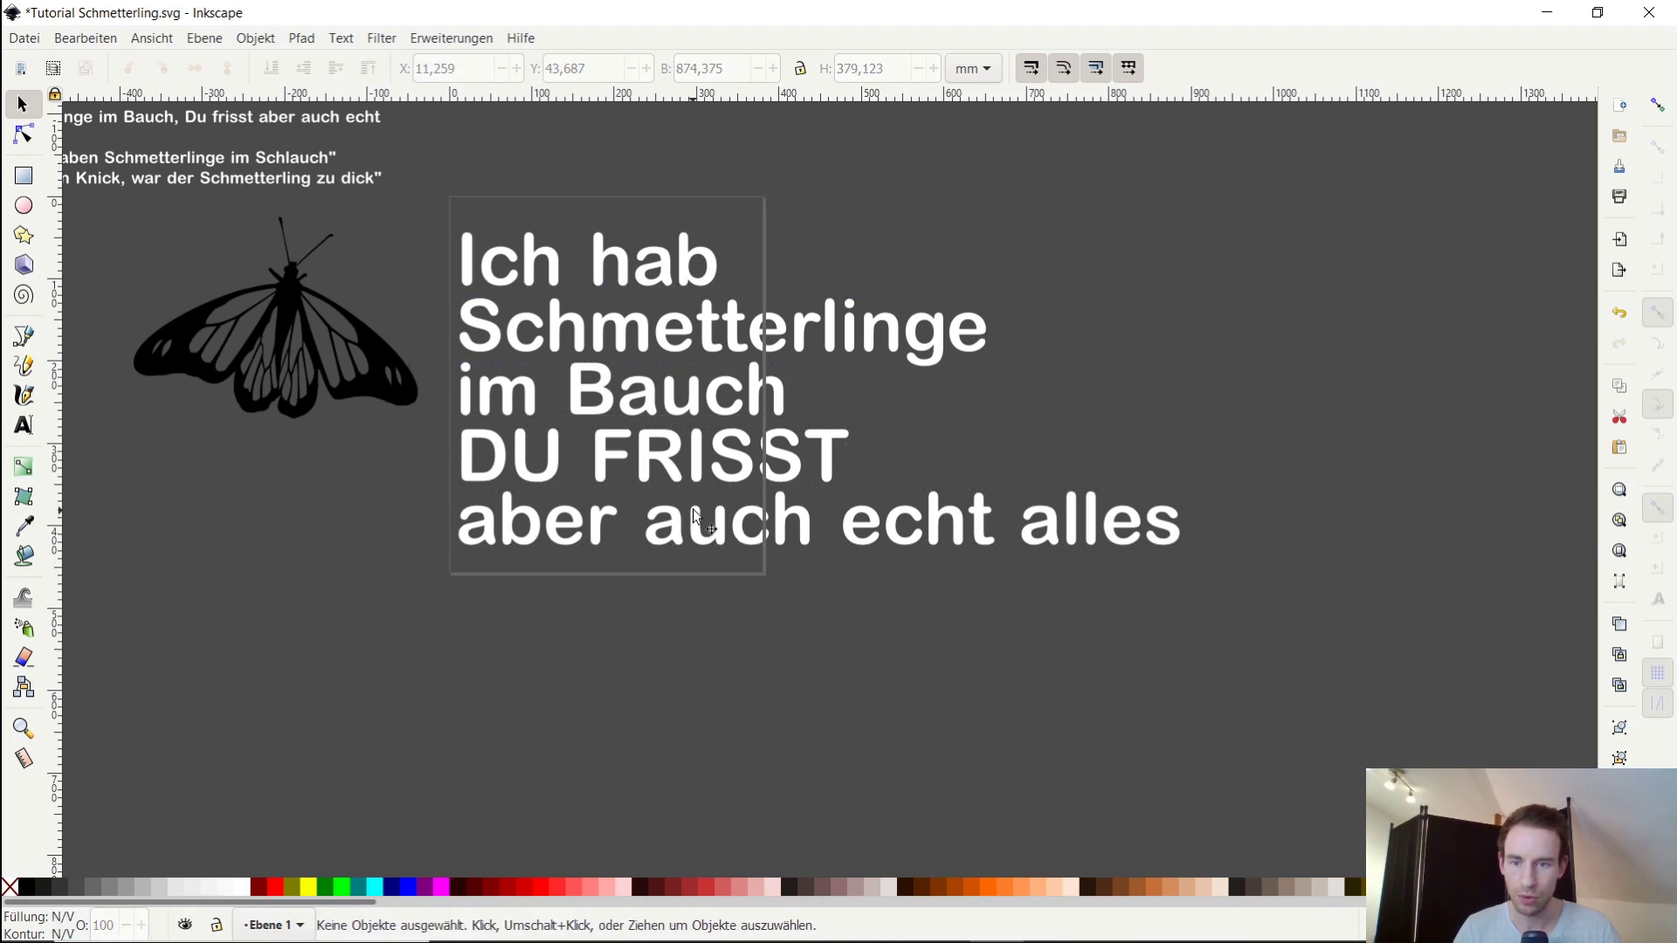
shift+click(699, 526)
shift+click(696, 458)
shift+click(701, 397)
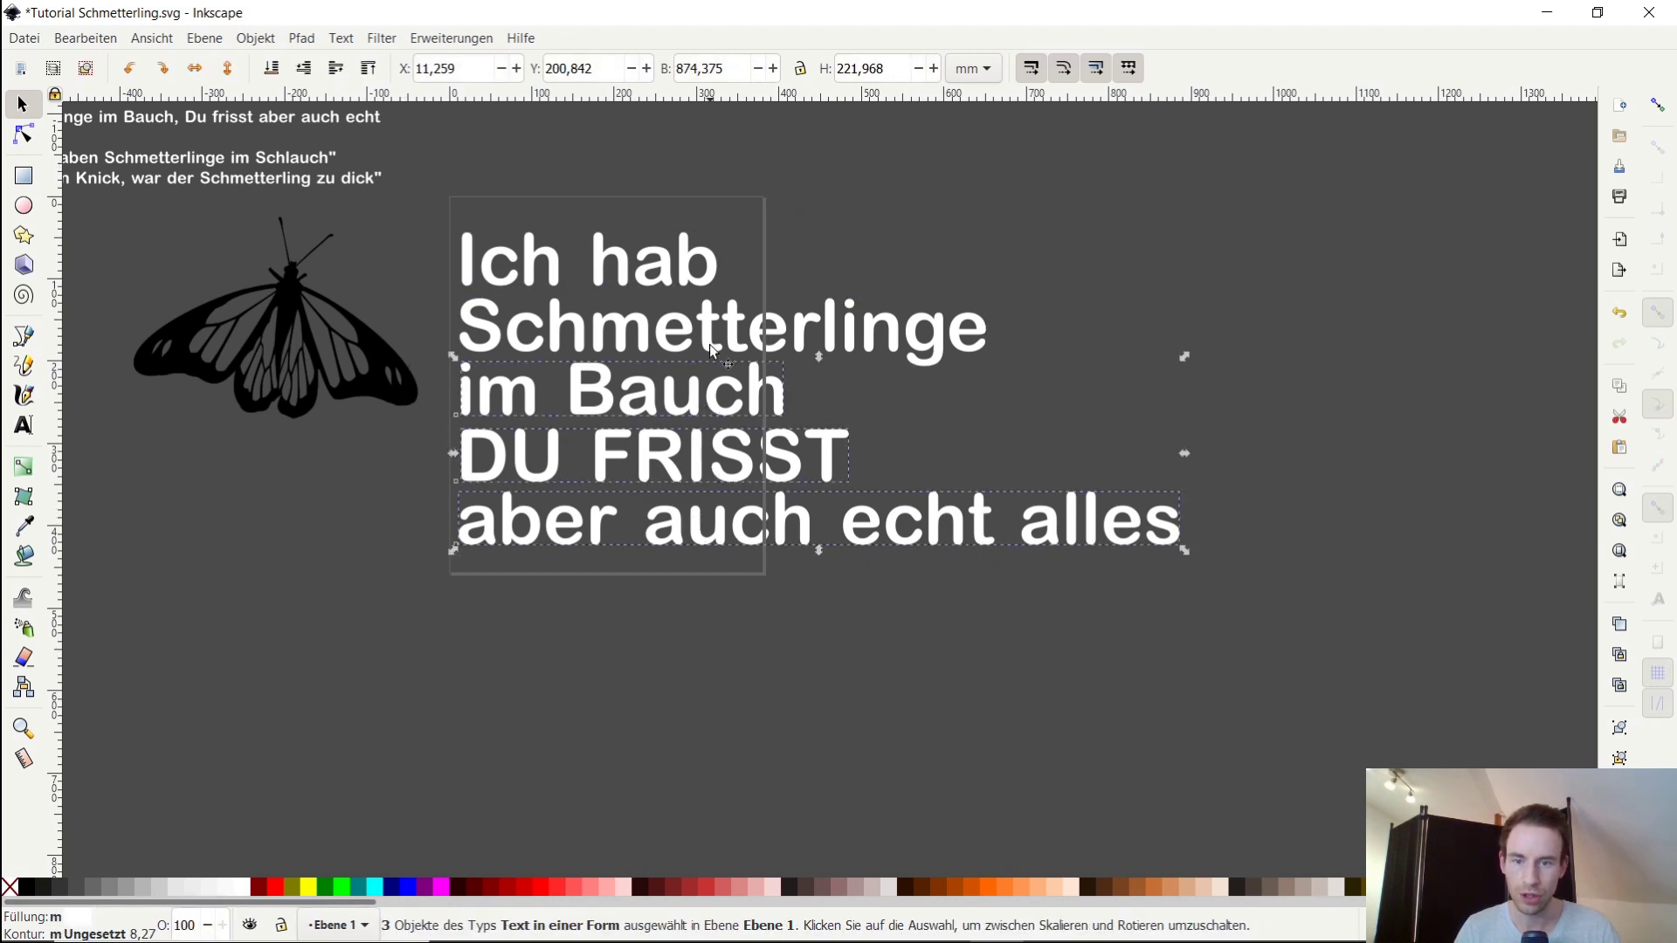
shift+click(709, 336)
shift+click(706, 283)
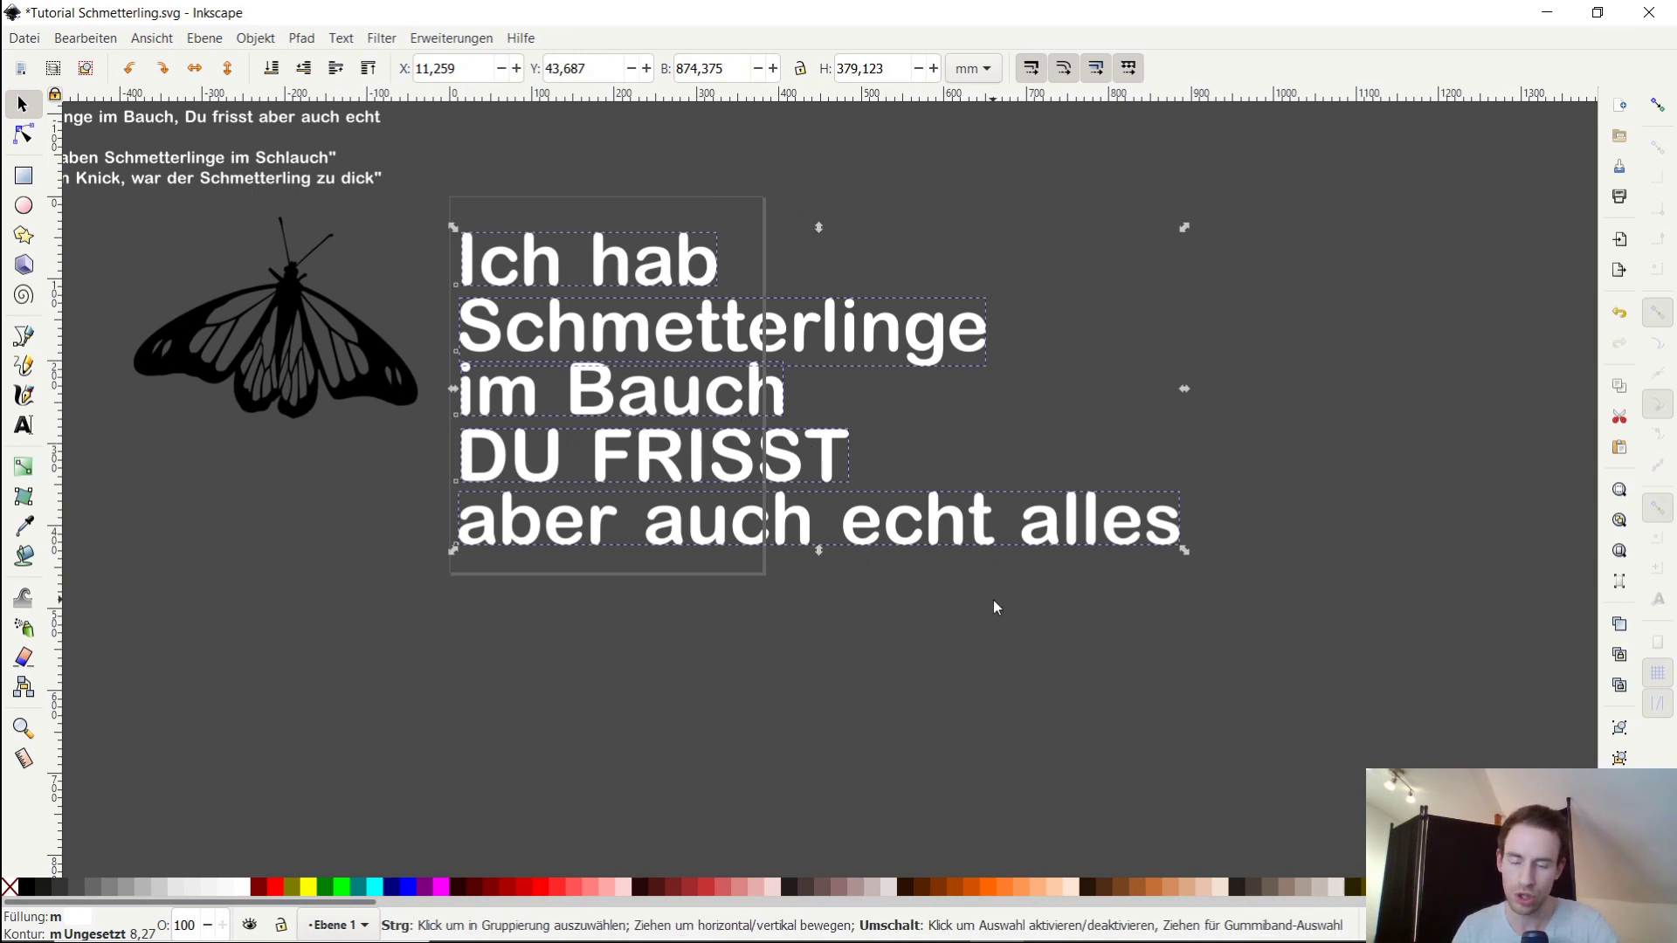
Open Align and Distribute and distribute the text lines vertically
key(ctrl+shift+a)
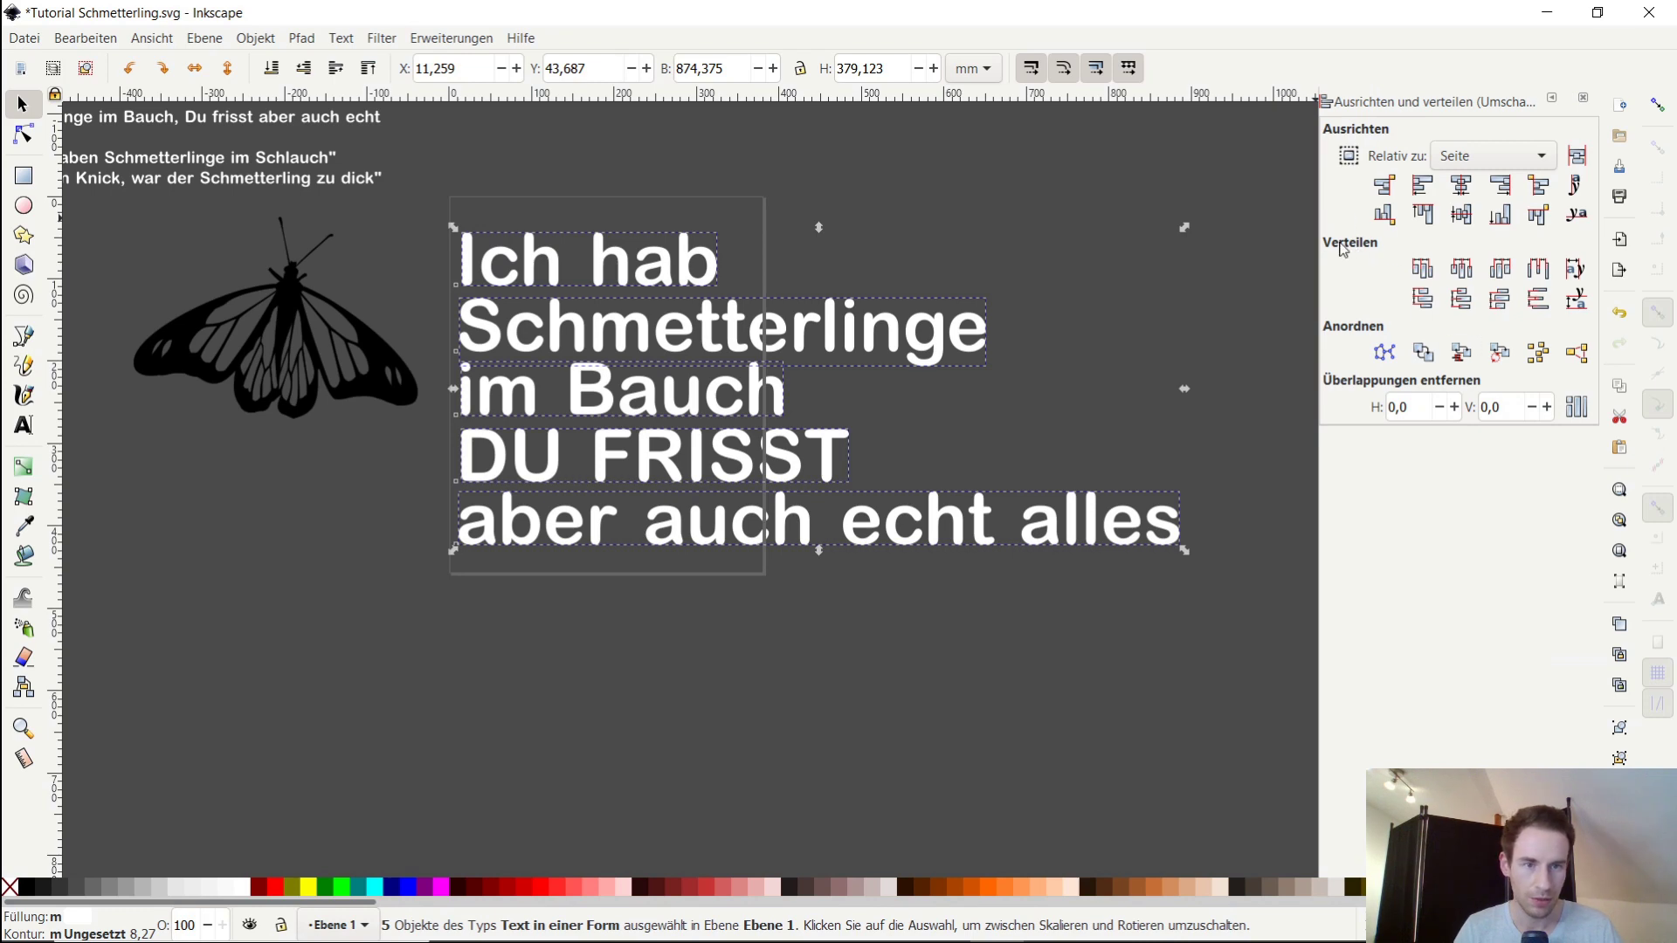
click(1467, 304)
click(708, 701)
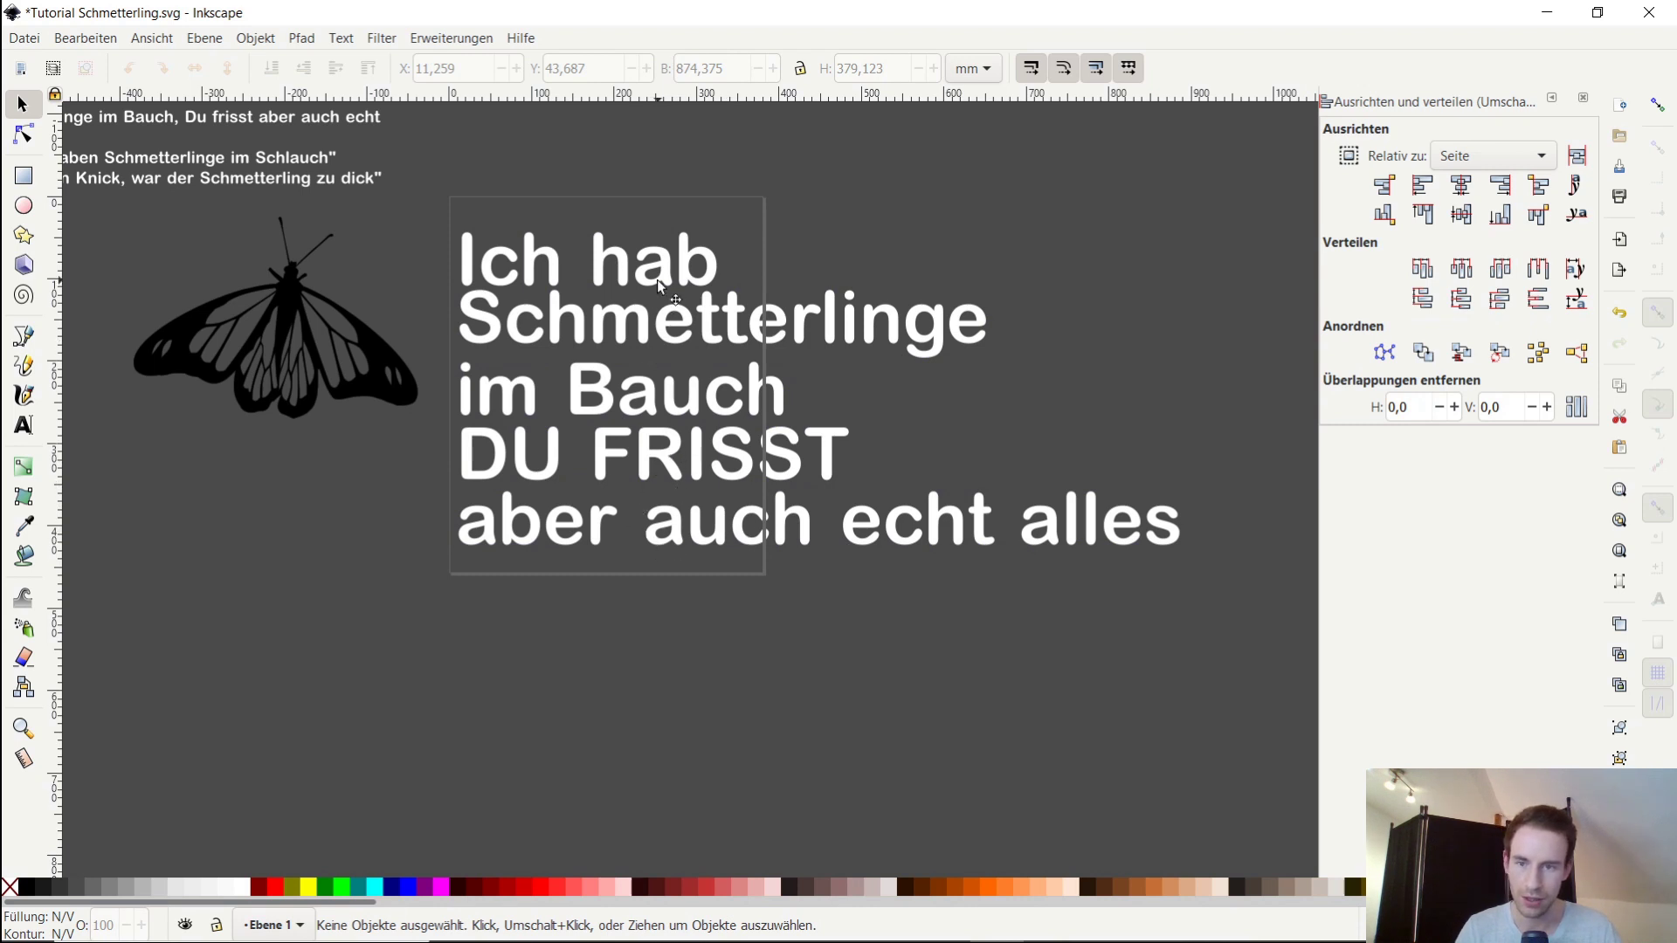
key(ctrl+a)
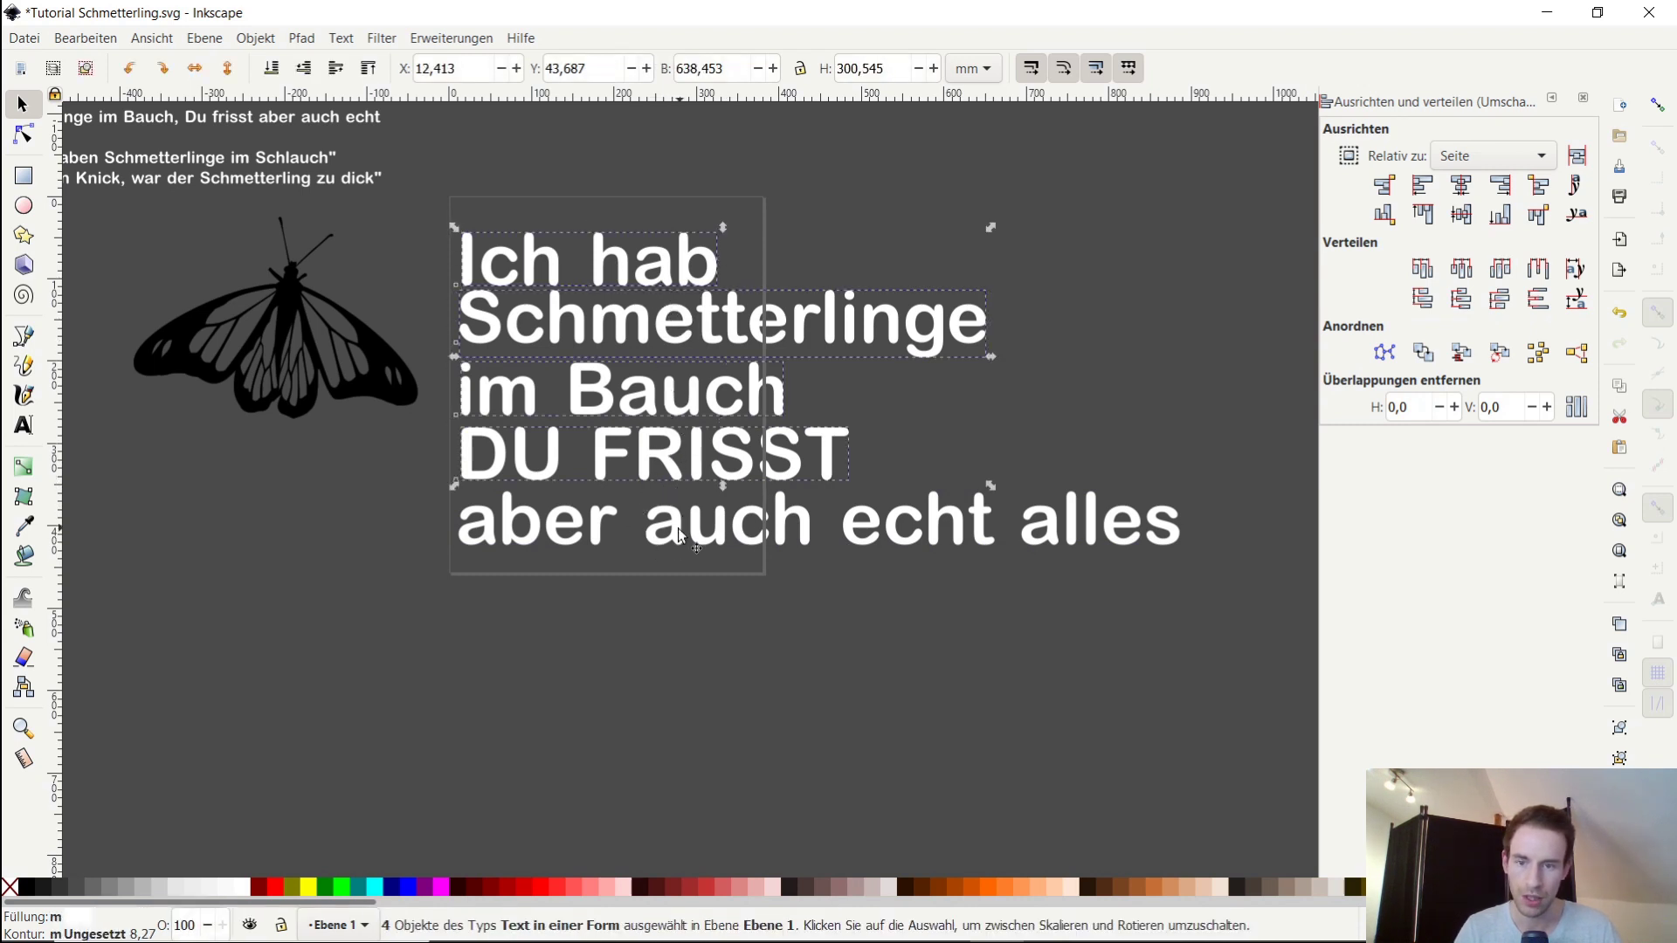
shift+click(681, 535)
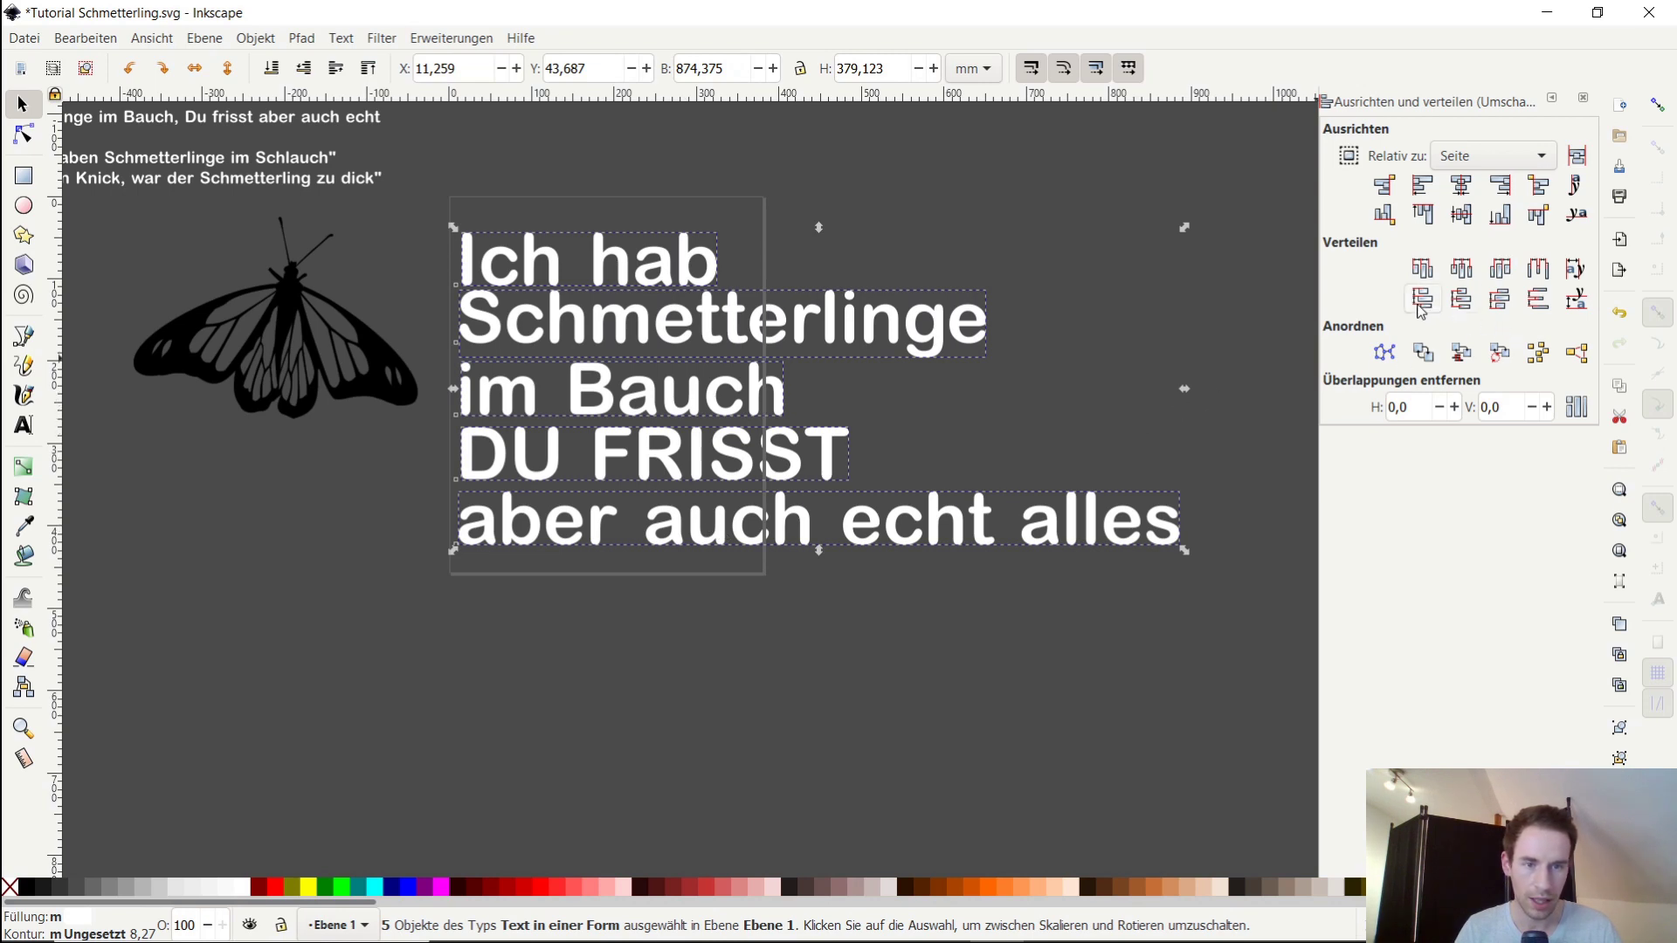
click(861, 701)
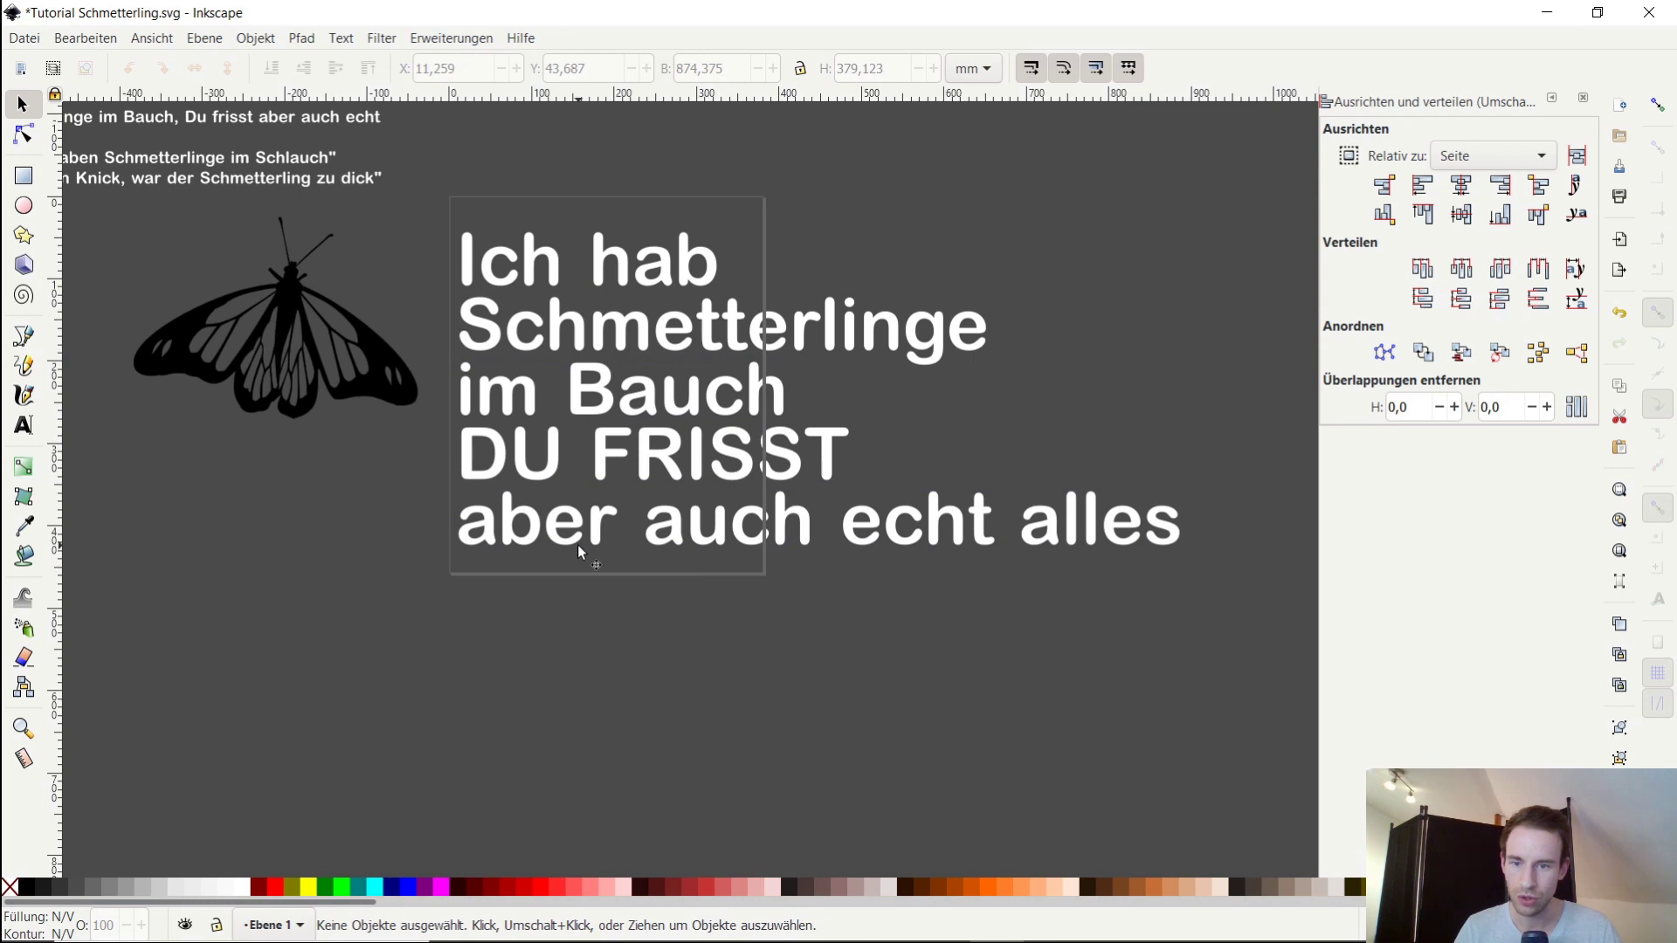
Reselect all five text lines, starting from 'aber auch echt alles'
scroll(581, 532, up, 2)
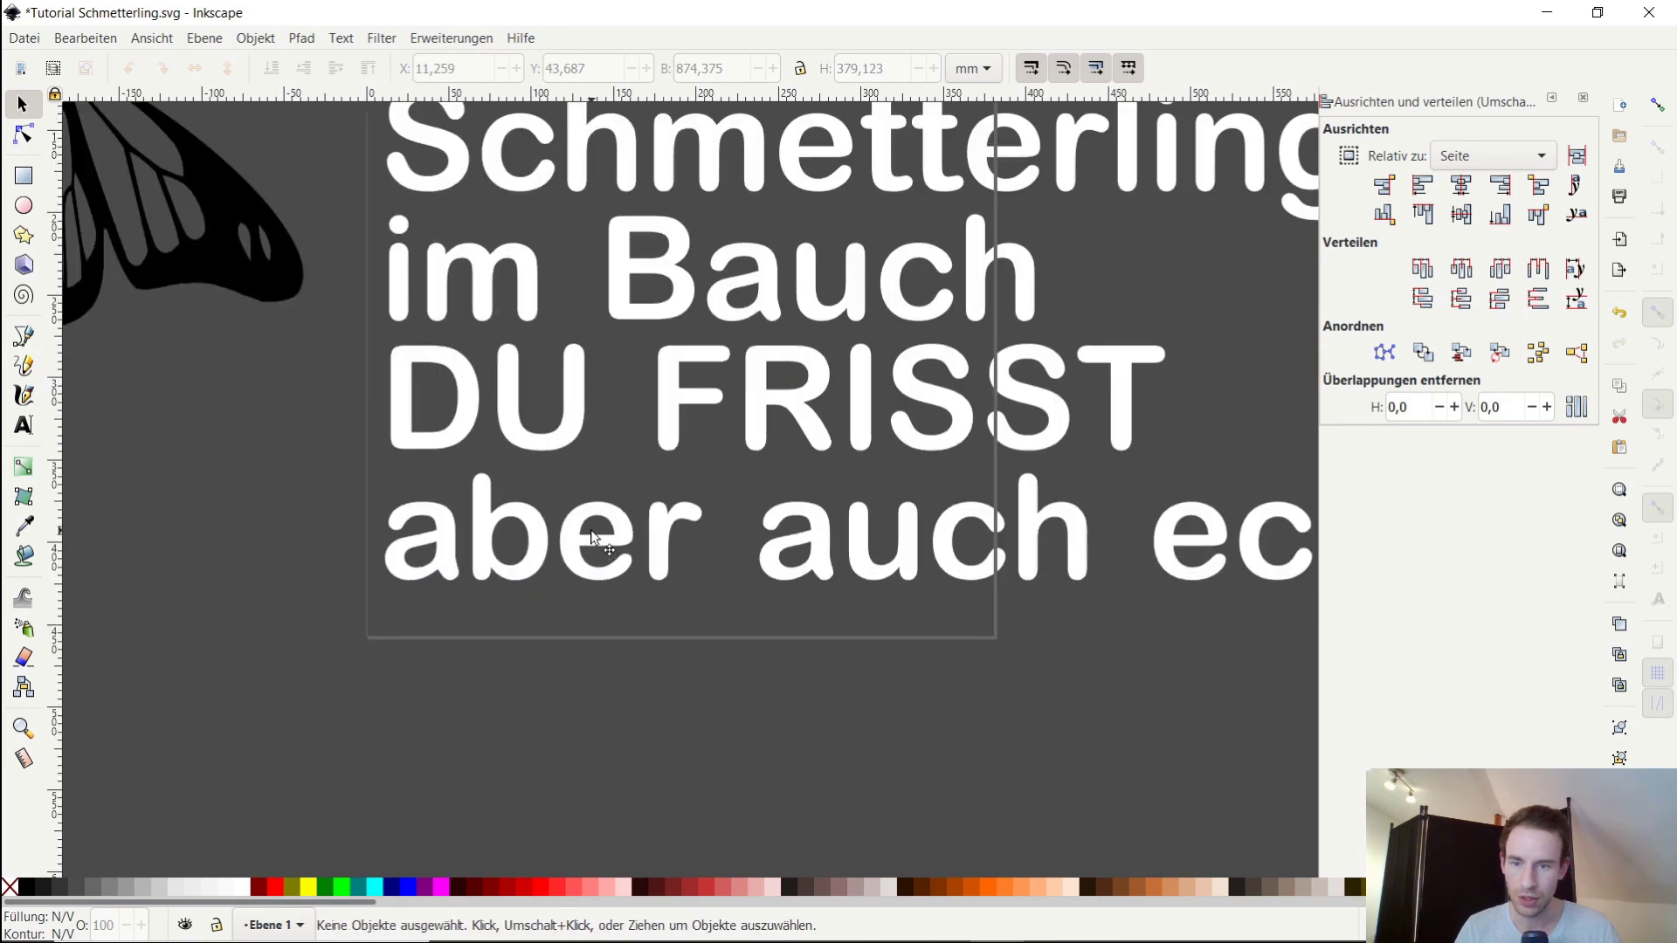
click(591, 532)
scroll(847, 515, down, 2)
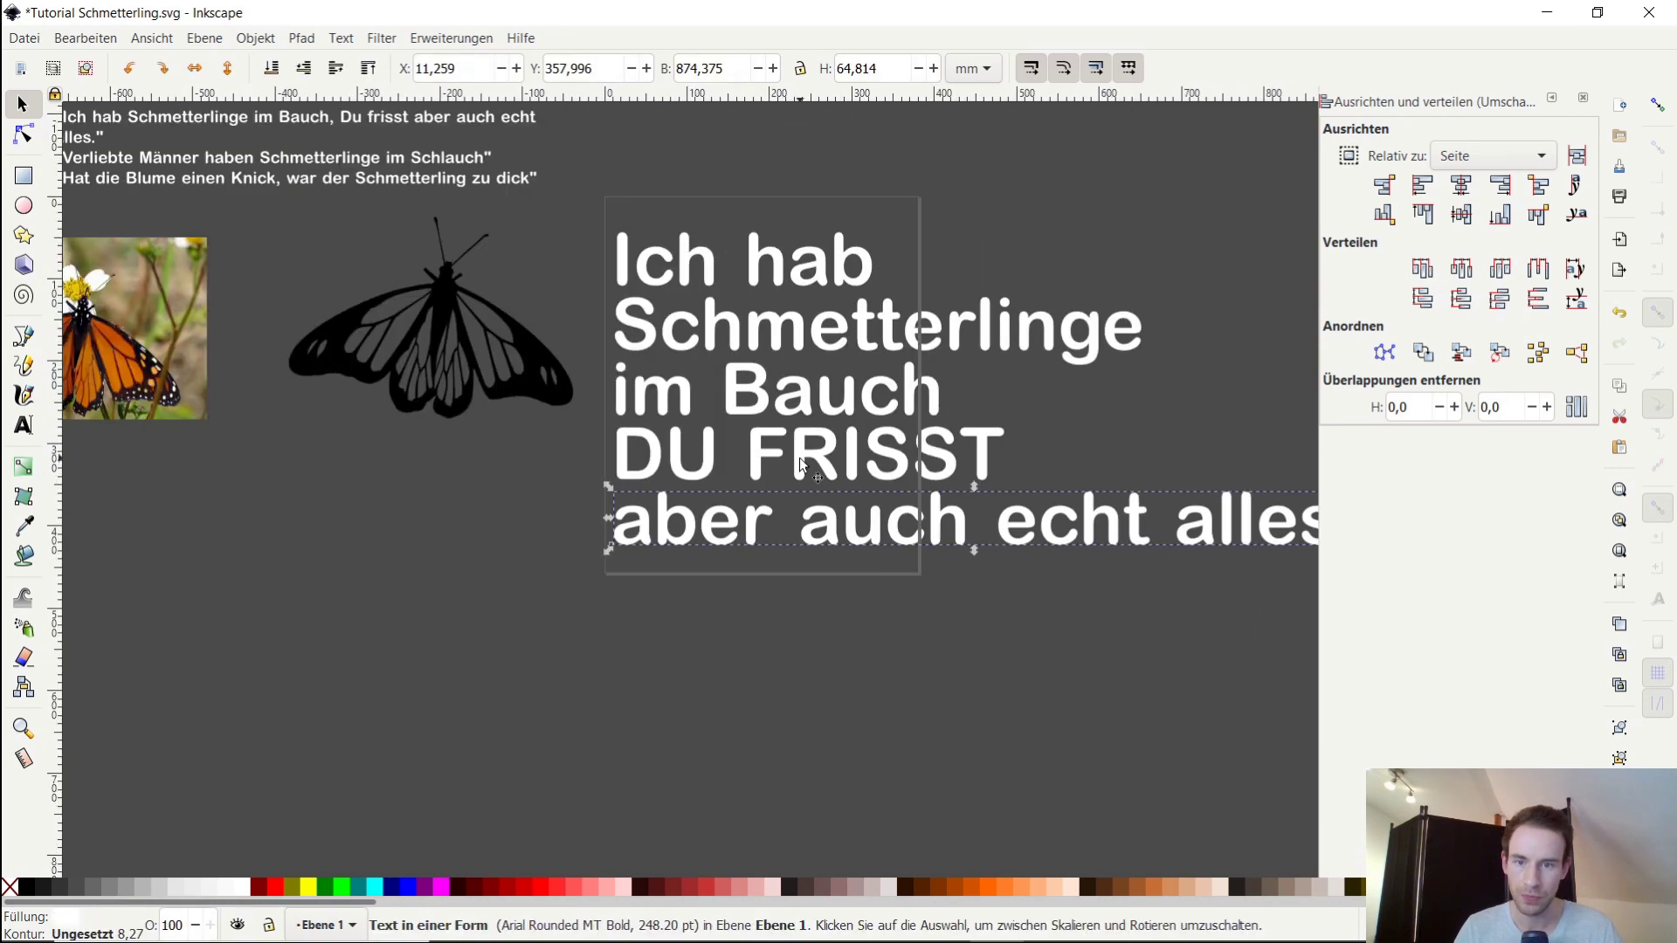
shift+click(803, 463)
shift+click(790, 395)
shift+click(779, 325)
shift+click(778, 271)
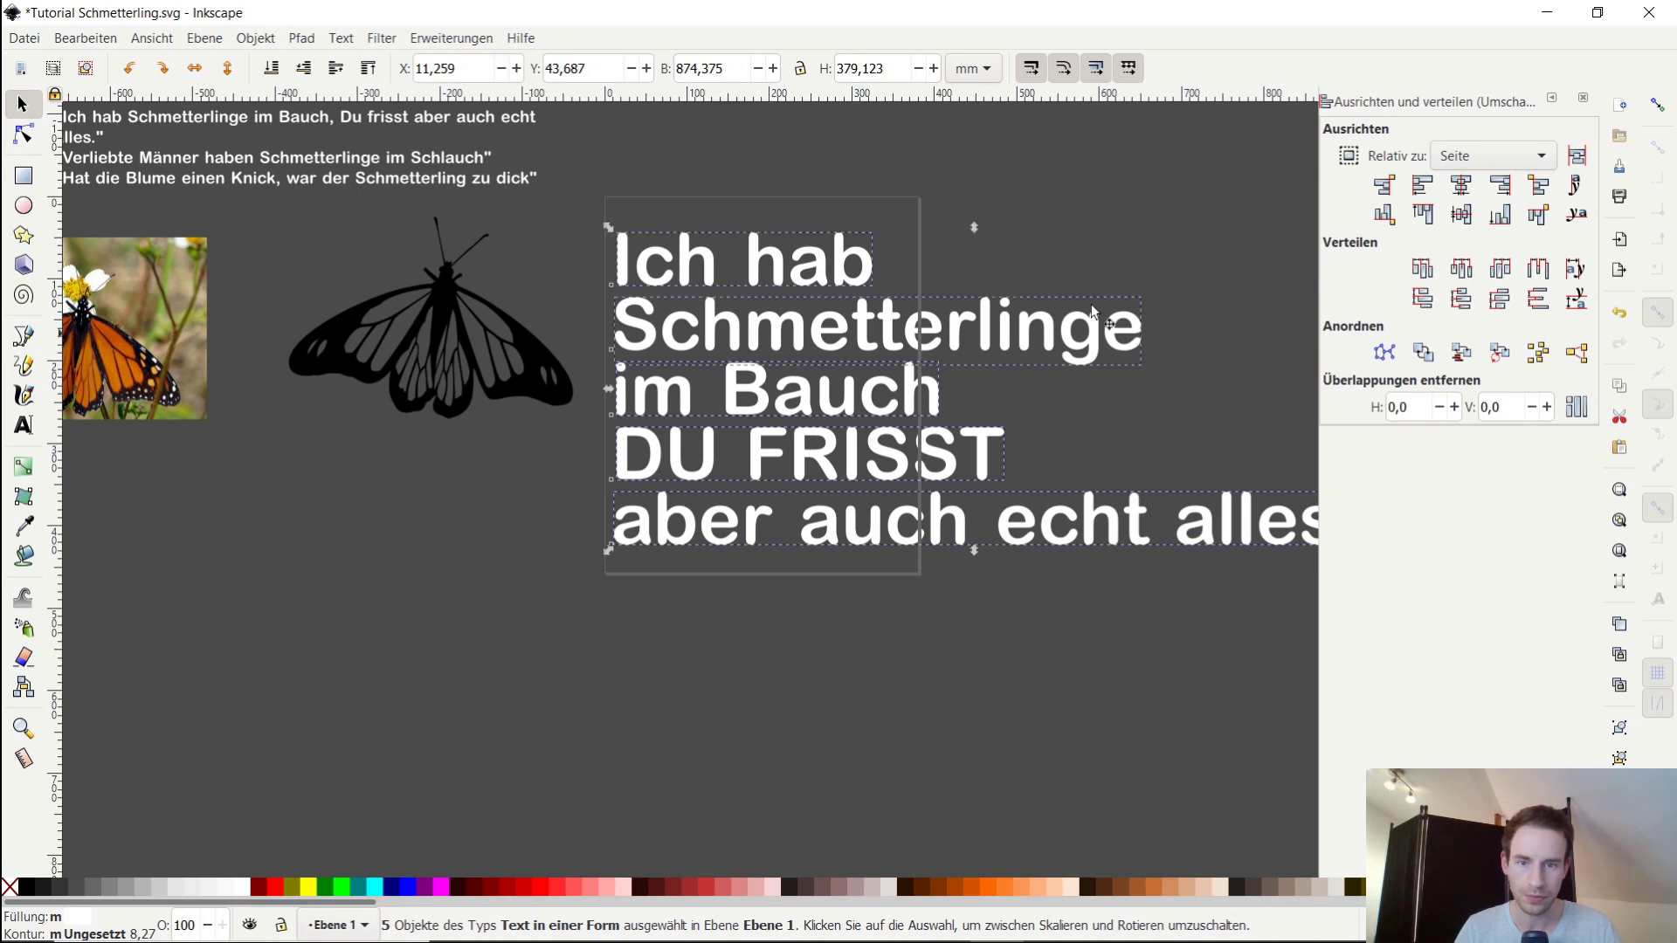
Set Relative to 'Auswahlbereich' and evenly distribute the lines' vertical spacing
click(1544, 157)
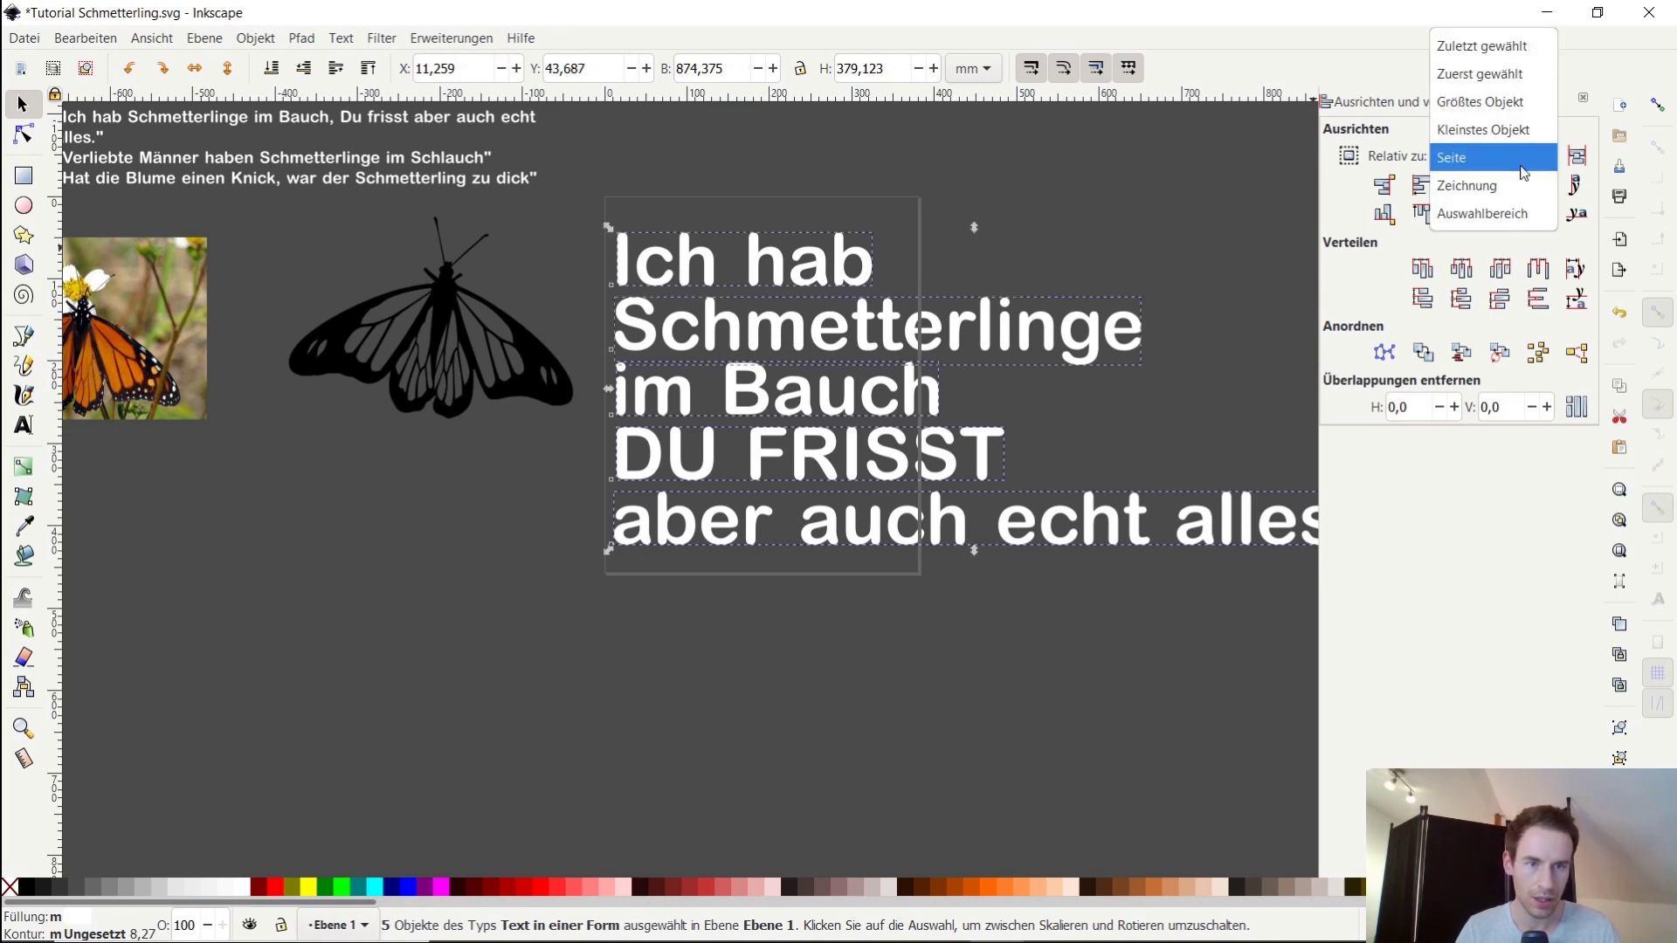
click(1483, 216)
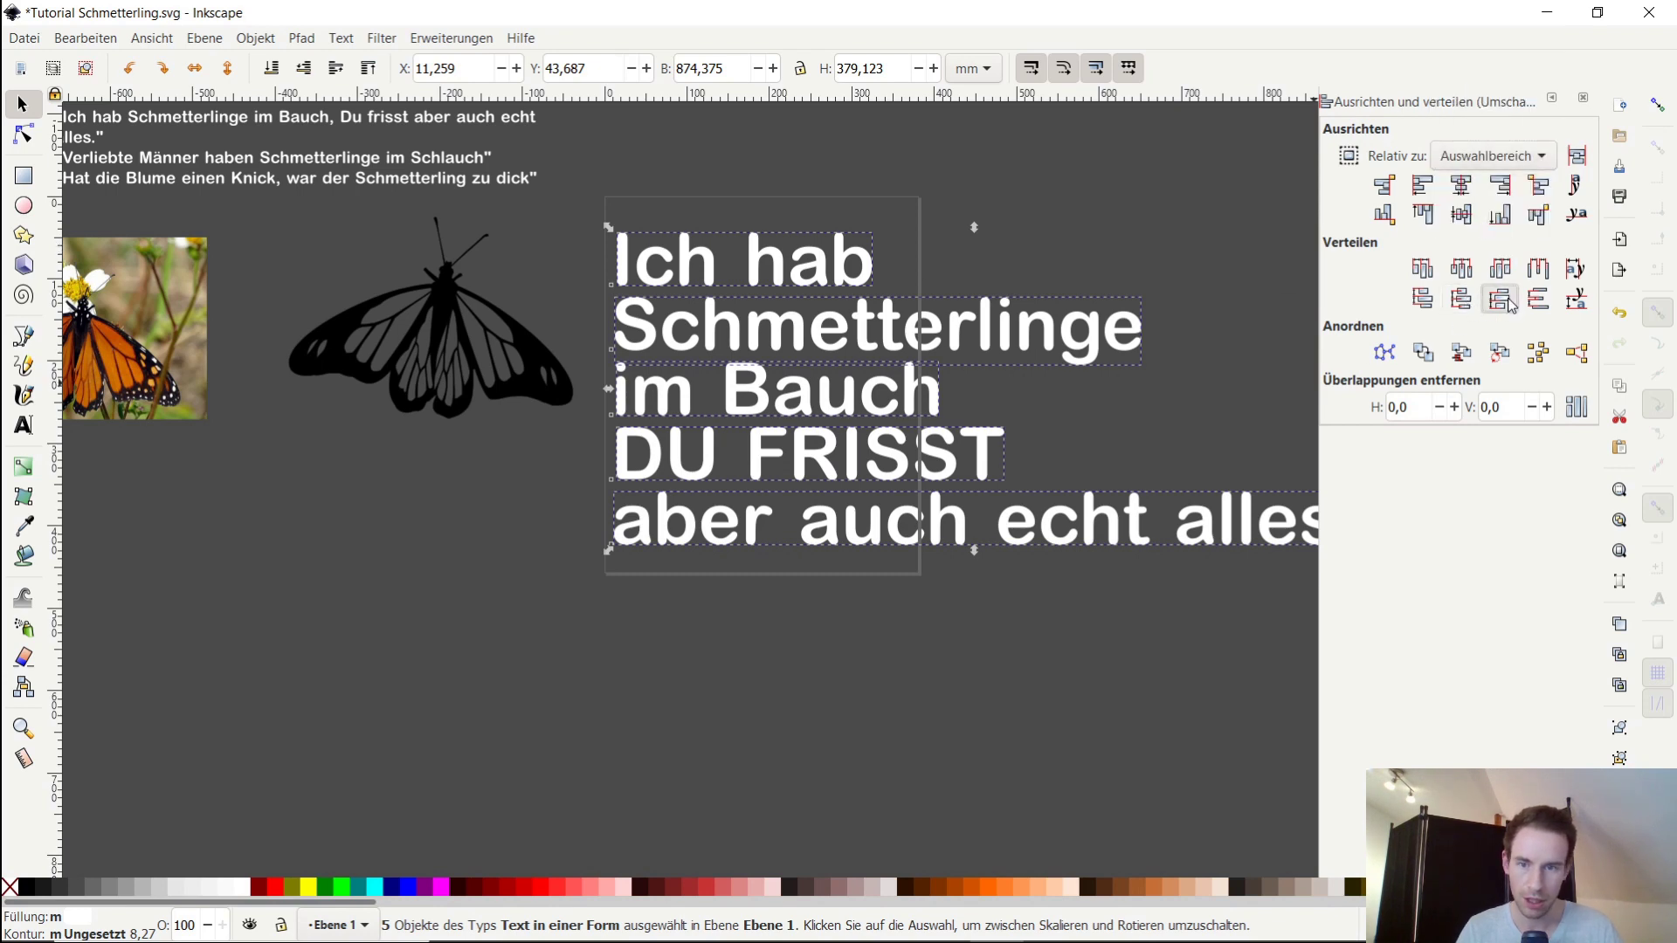
click(1423, 302)
click(1120, 272)
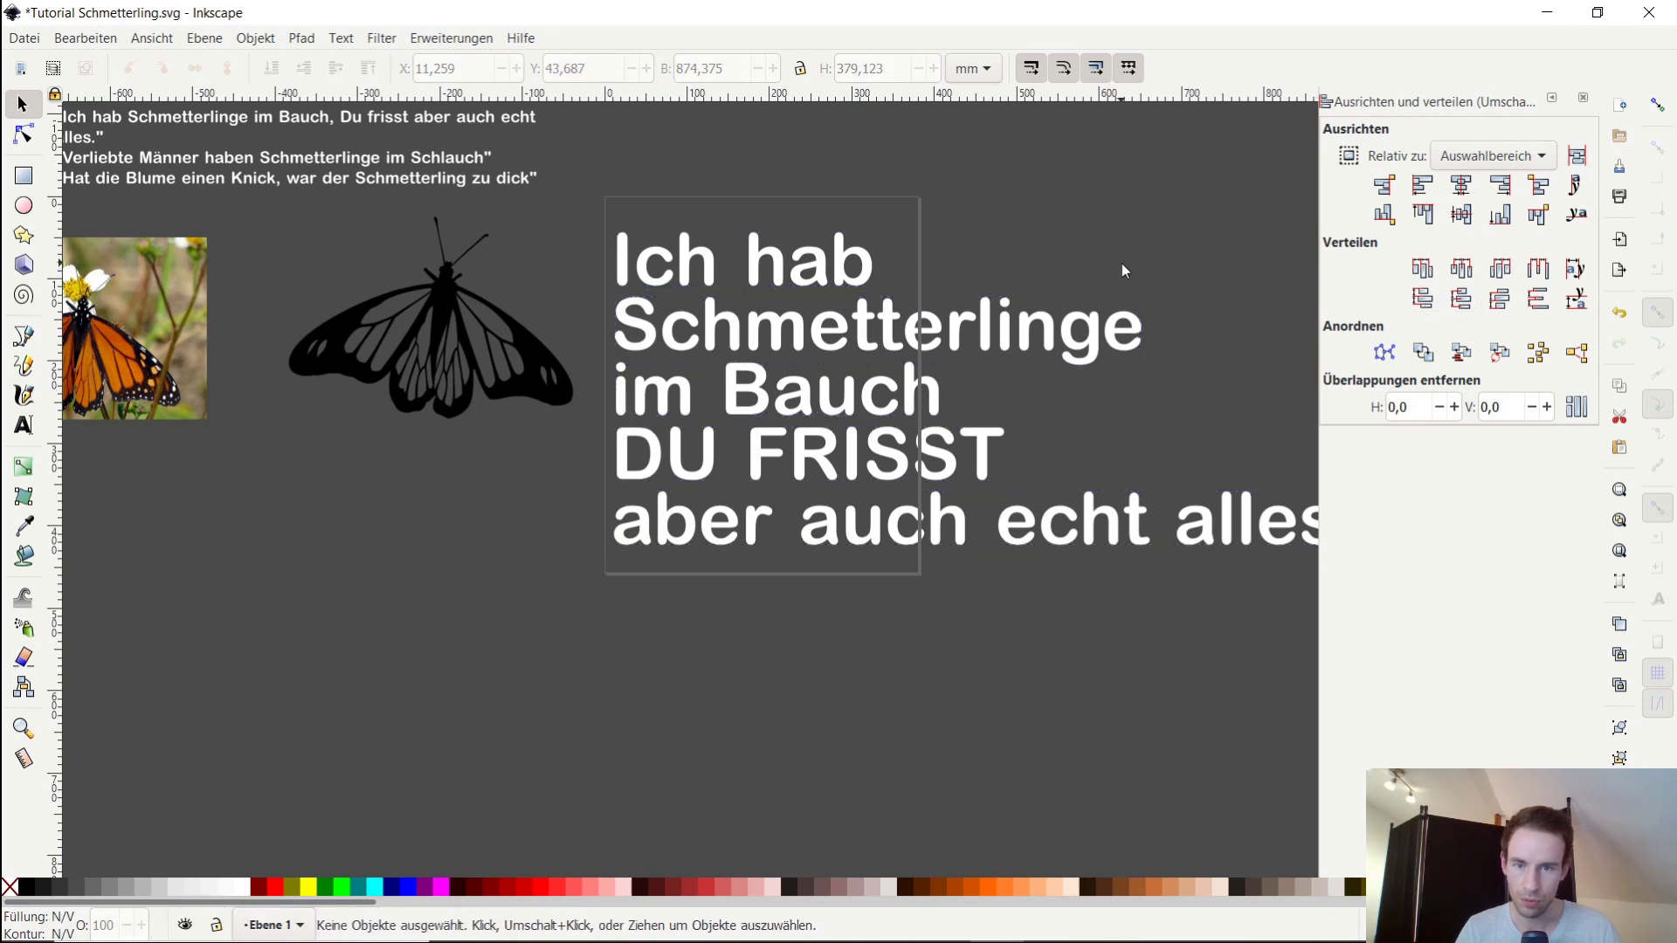
Nudge the DU FRISST line slightly downward, then clear the selection
scroll(810, 348, right, 2)
scroll(602, 432, up, 1)
scroll(707, 468, up, 1)
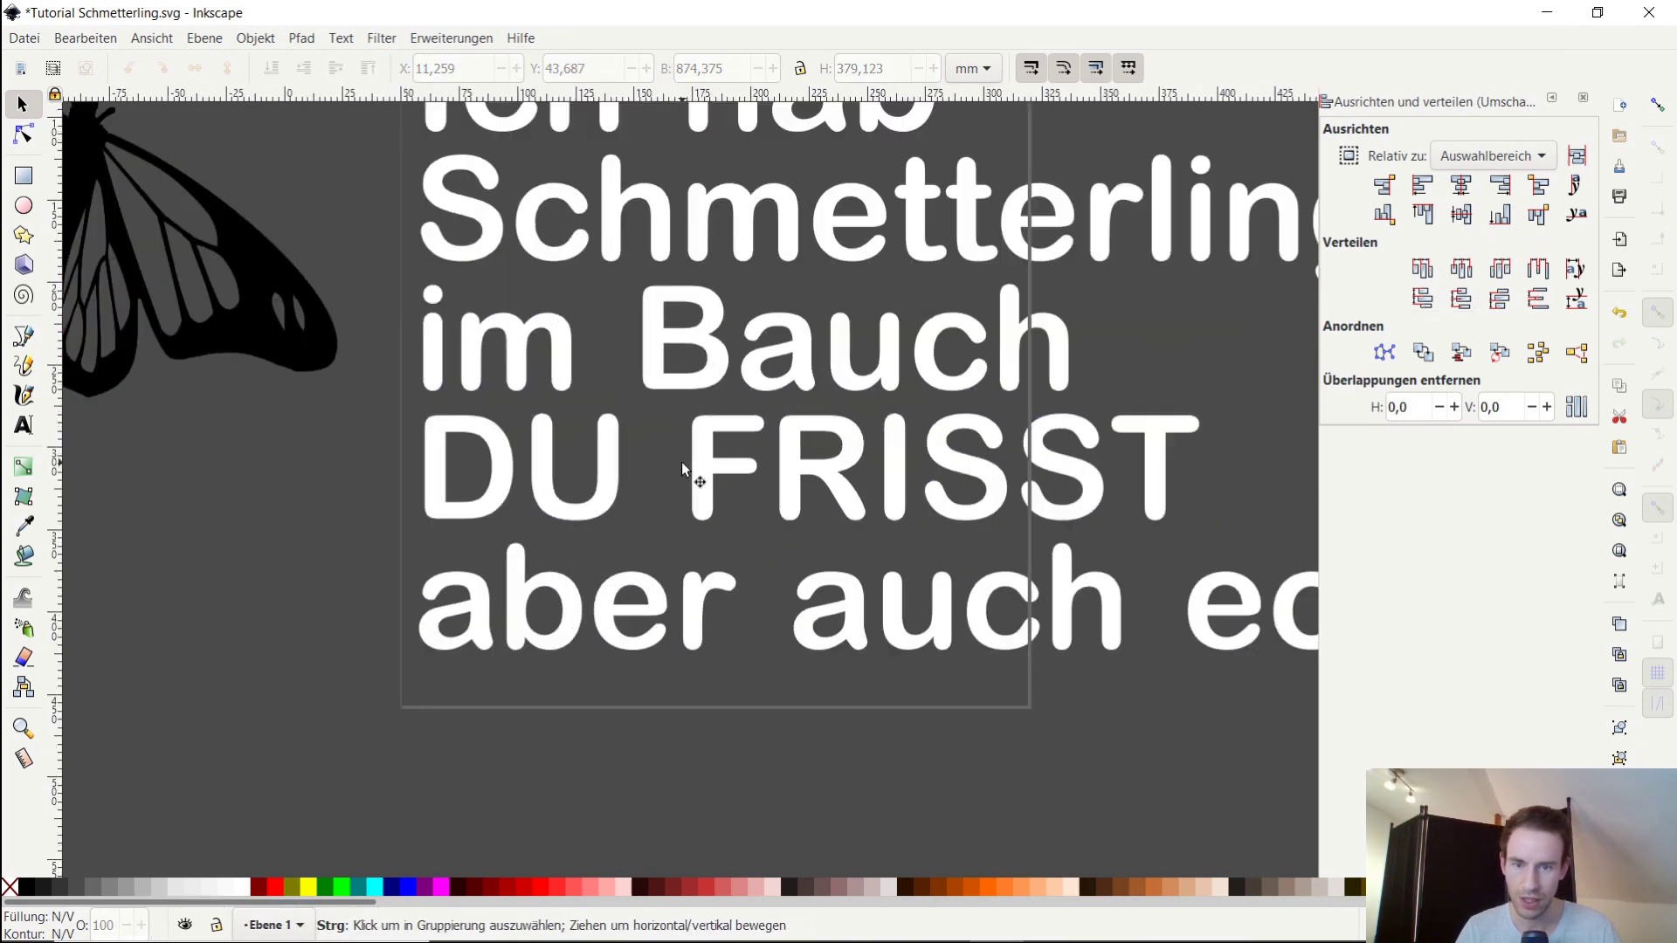
scroll(690, 472, up, 1)
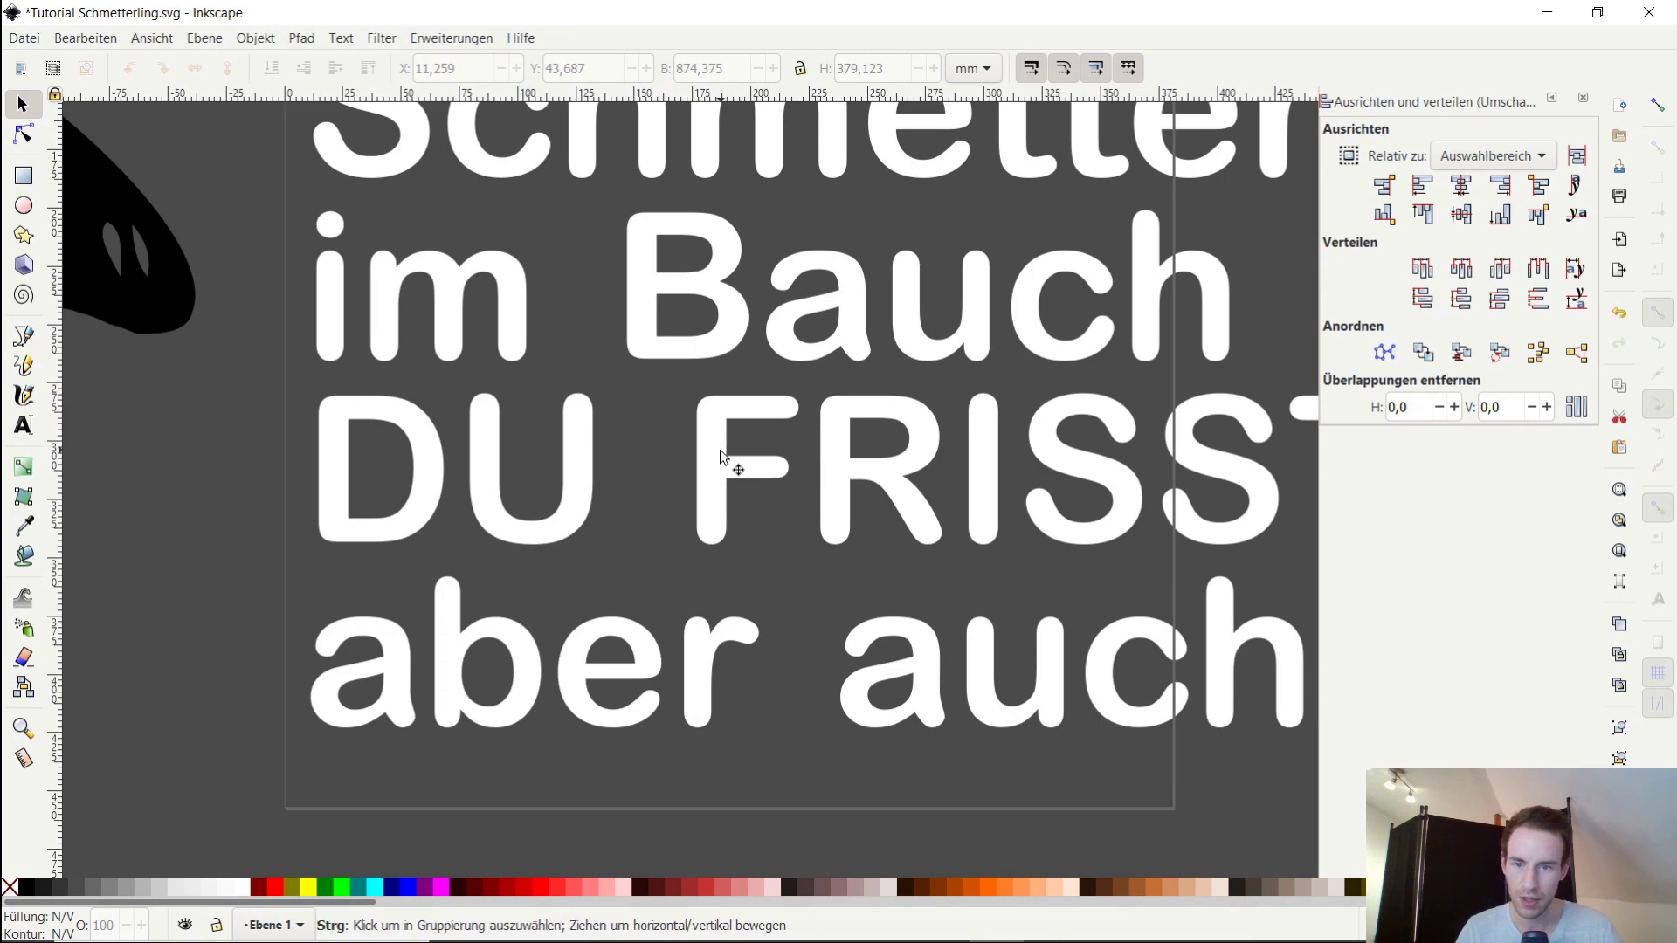
drag(721, 461, 718, 469)
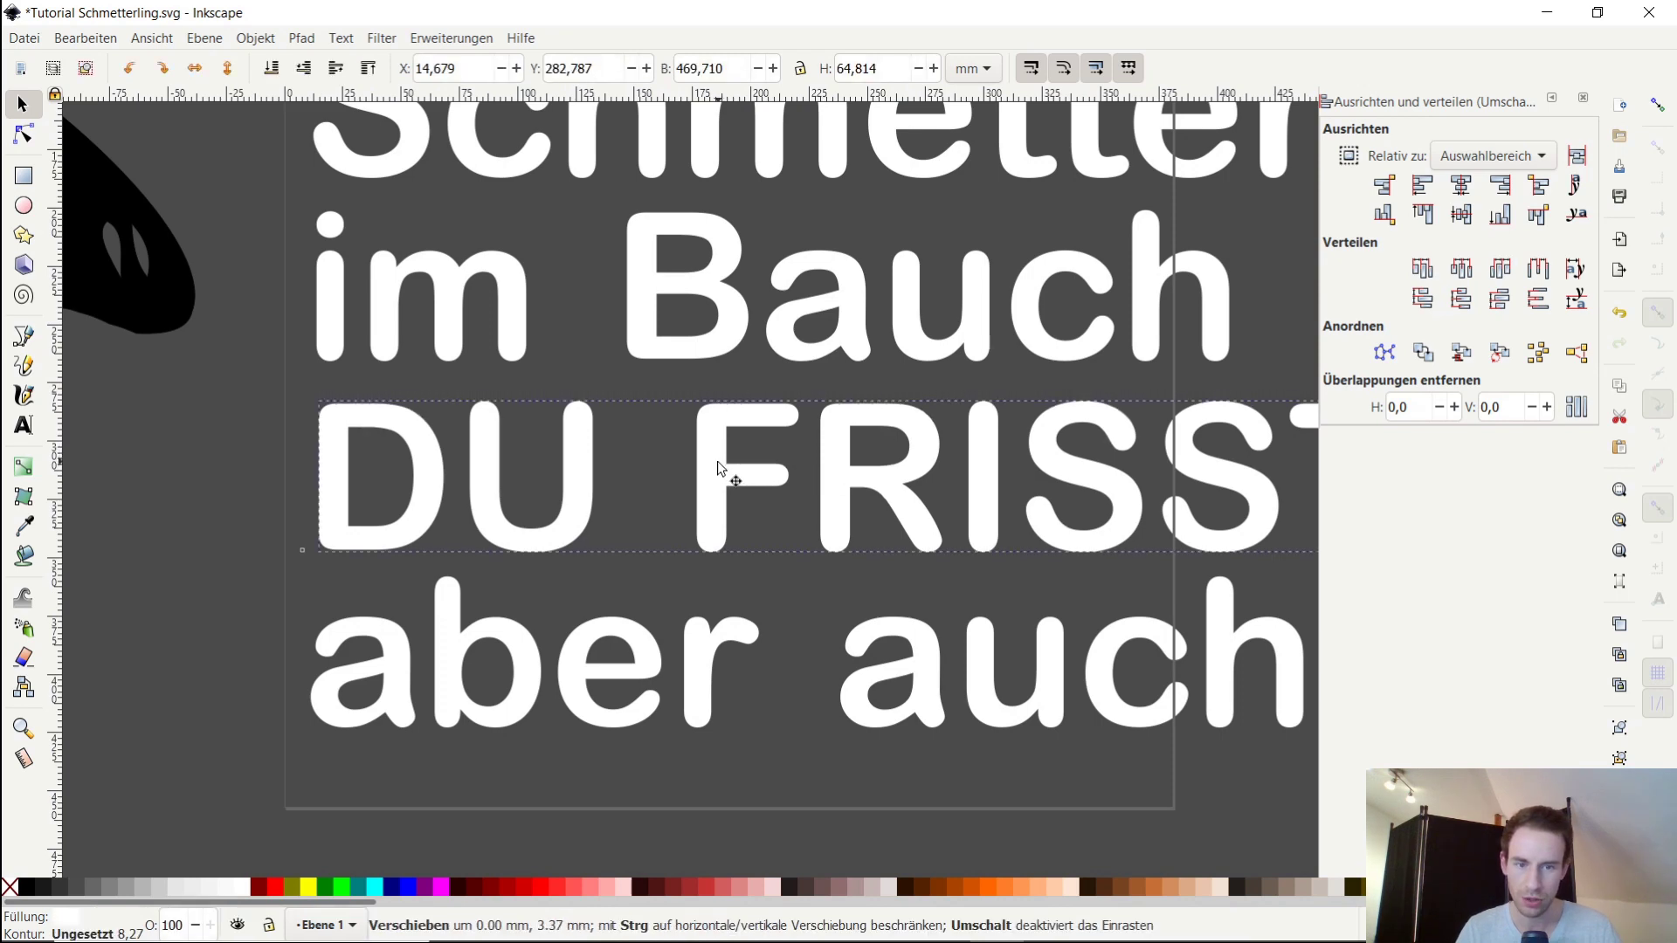
click(122, 517)
scroll(711, 286, down, 4)
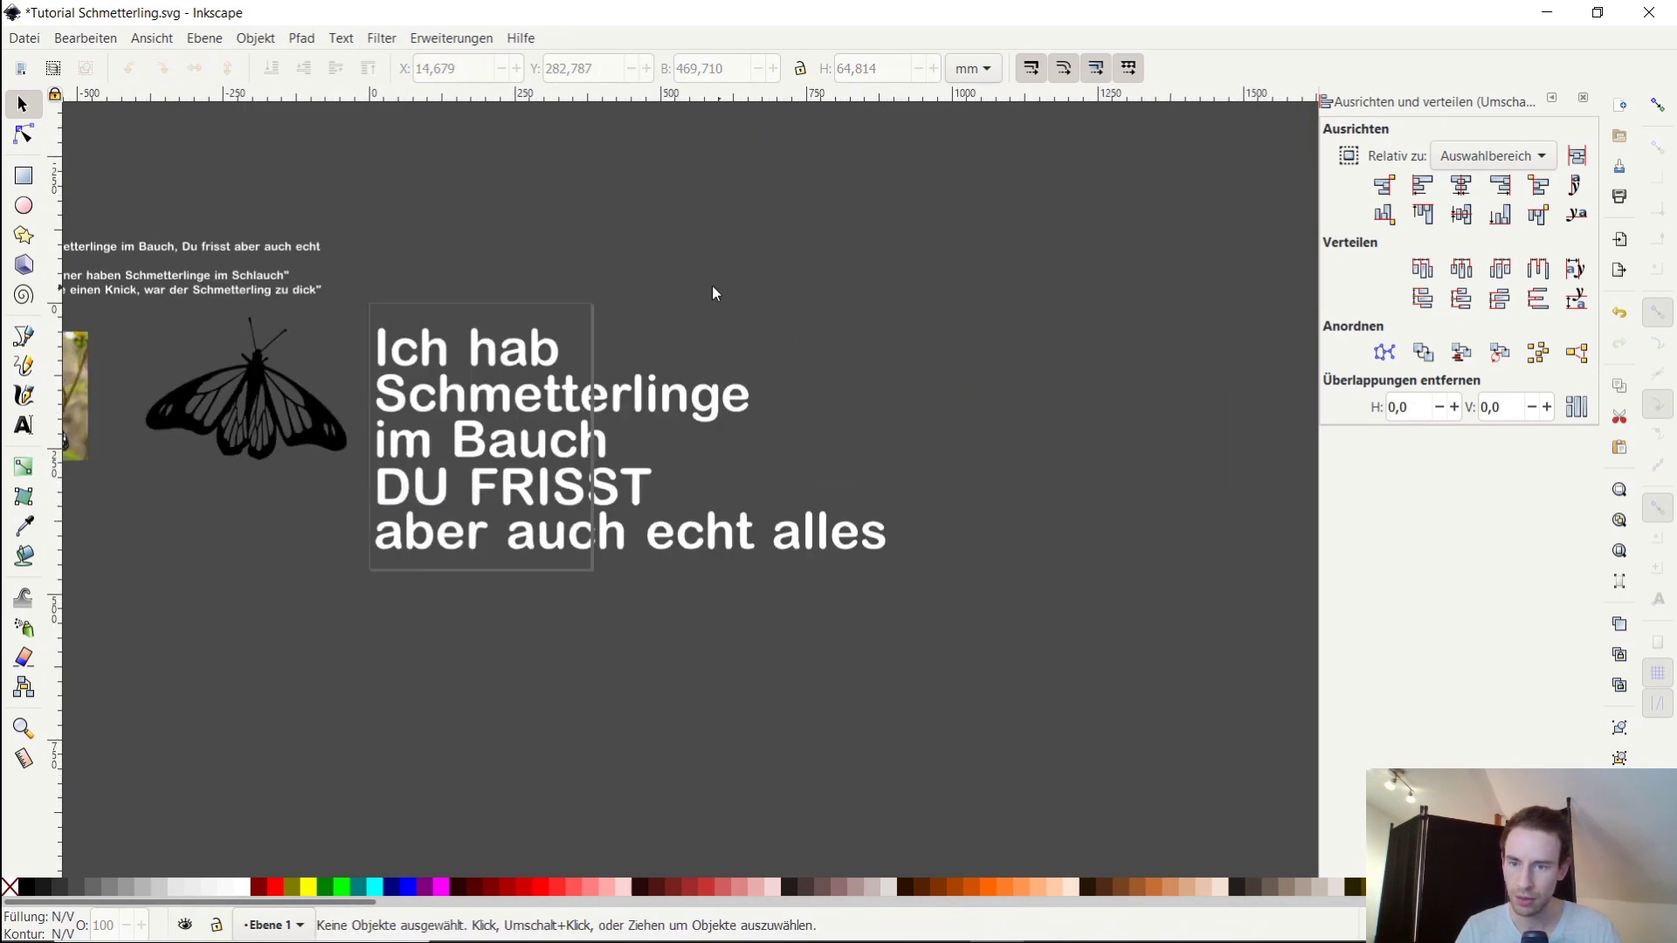
scroll(627, 365, up, 1)
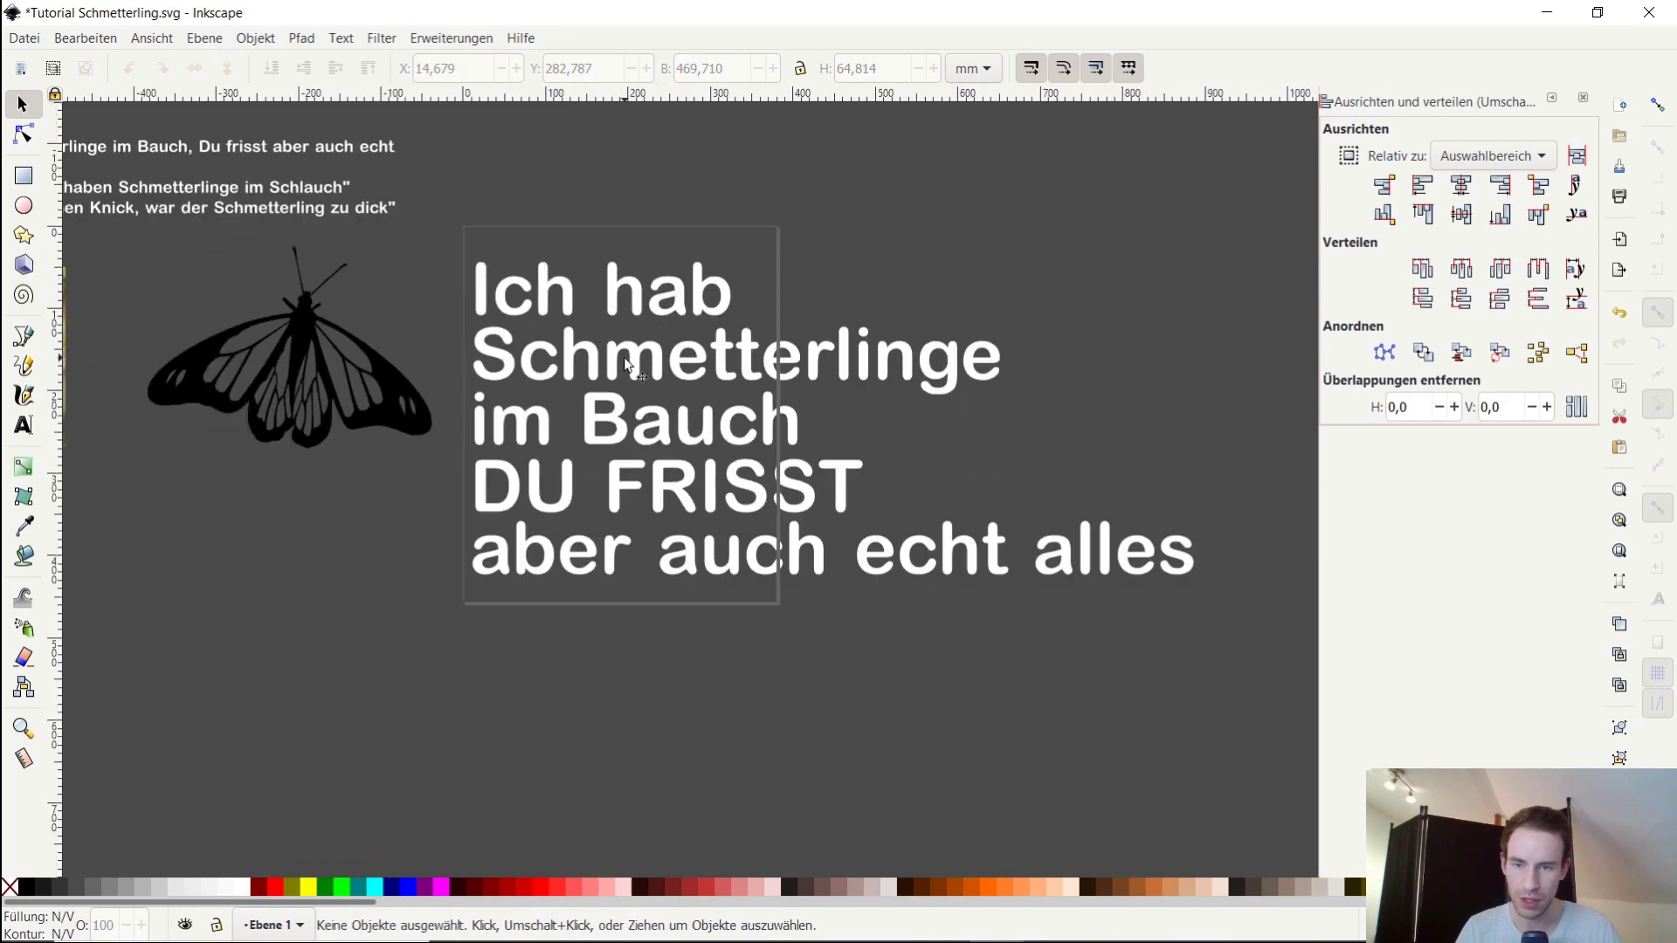
Nudge the im Bauch line slightly upward and close the Align and Distribute panel
ctrl+click(605, 404)
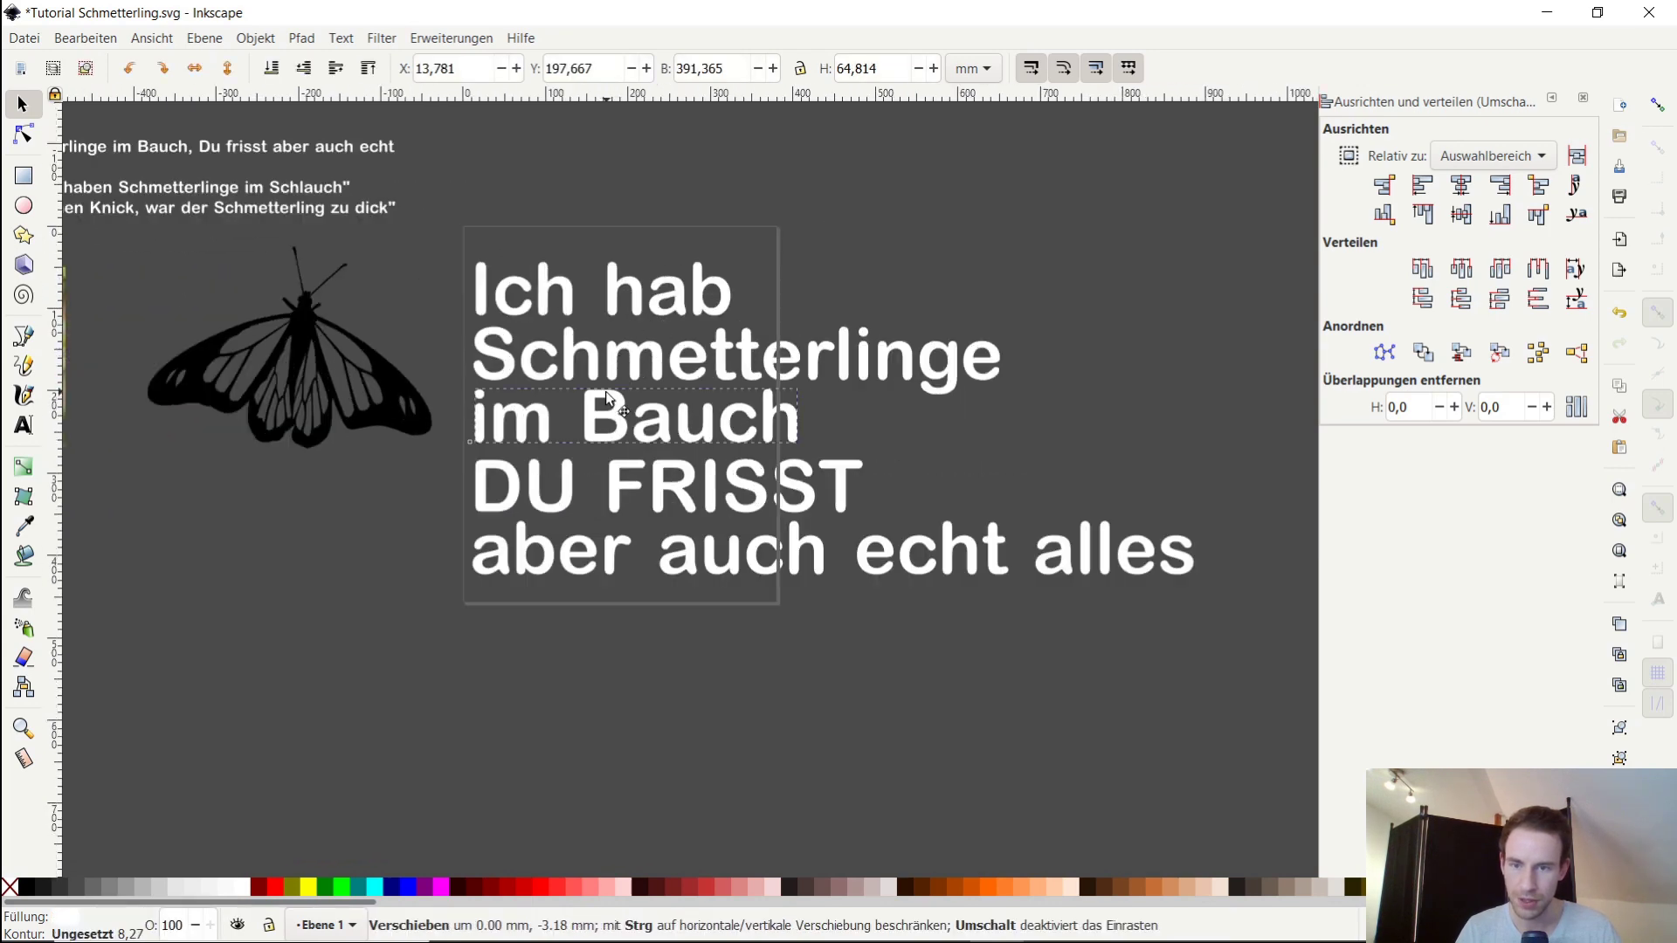
click(882, 216)
mouse_move(887, 220)
mouse_down()
mouse_move(934, 202)
mouse_move(954, 226)
mouse_up()
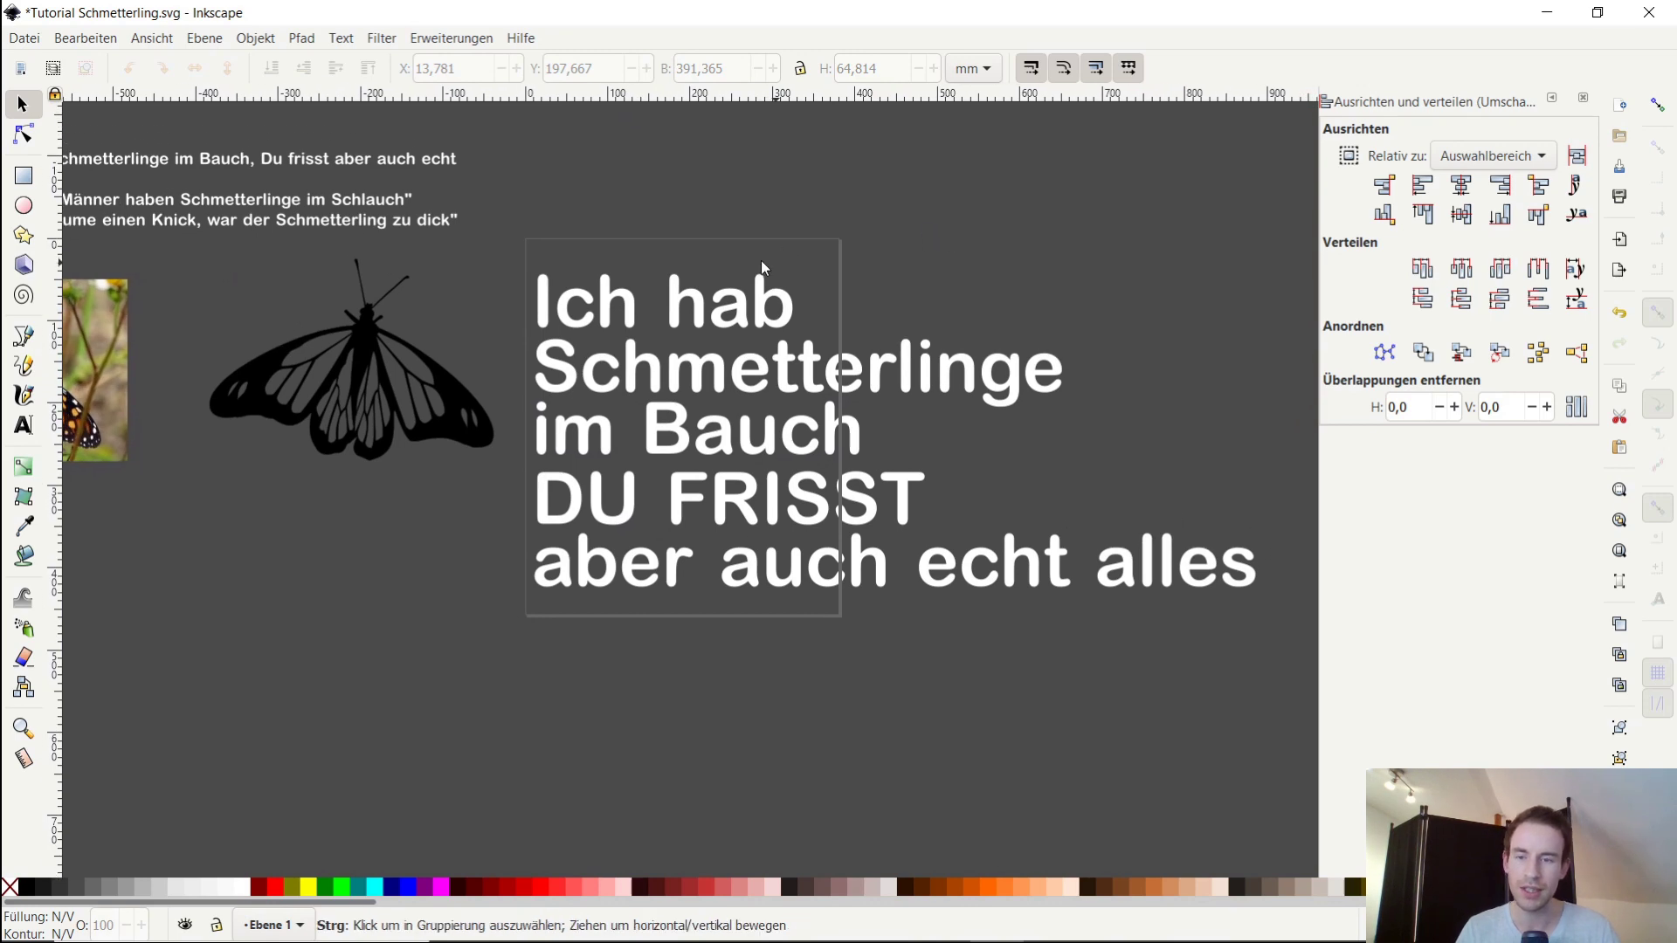
scroll(742, 241, up, 1)
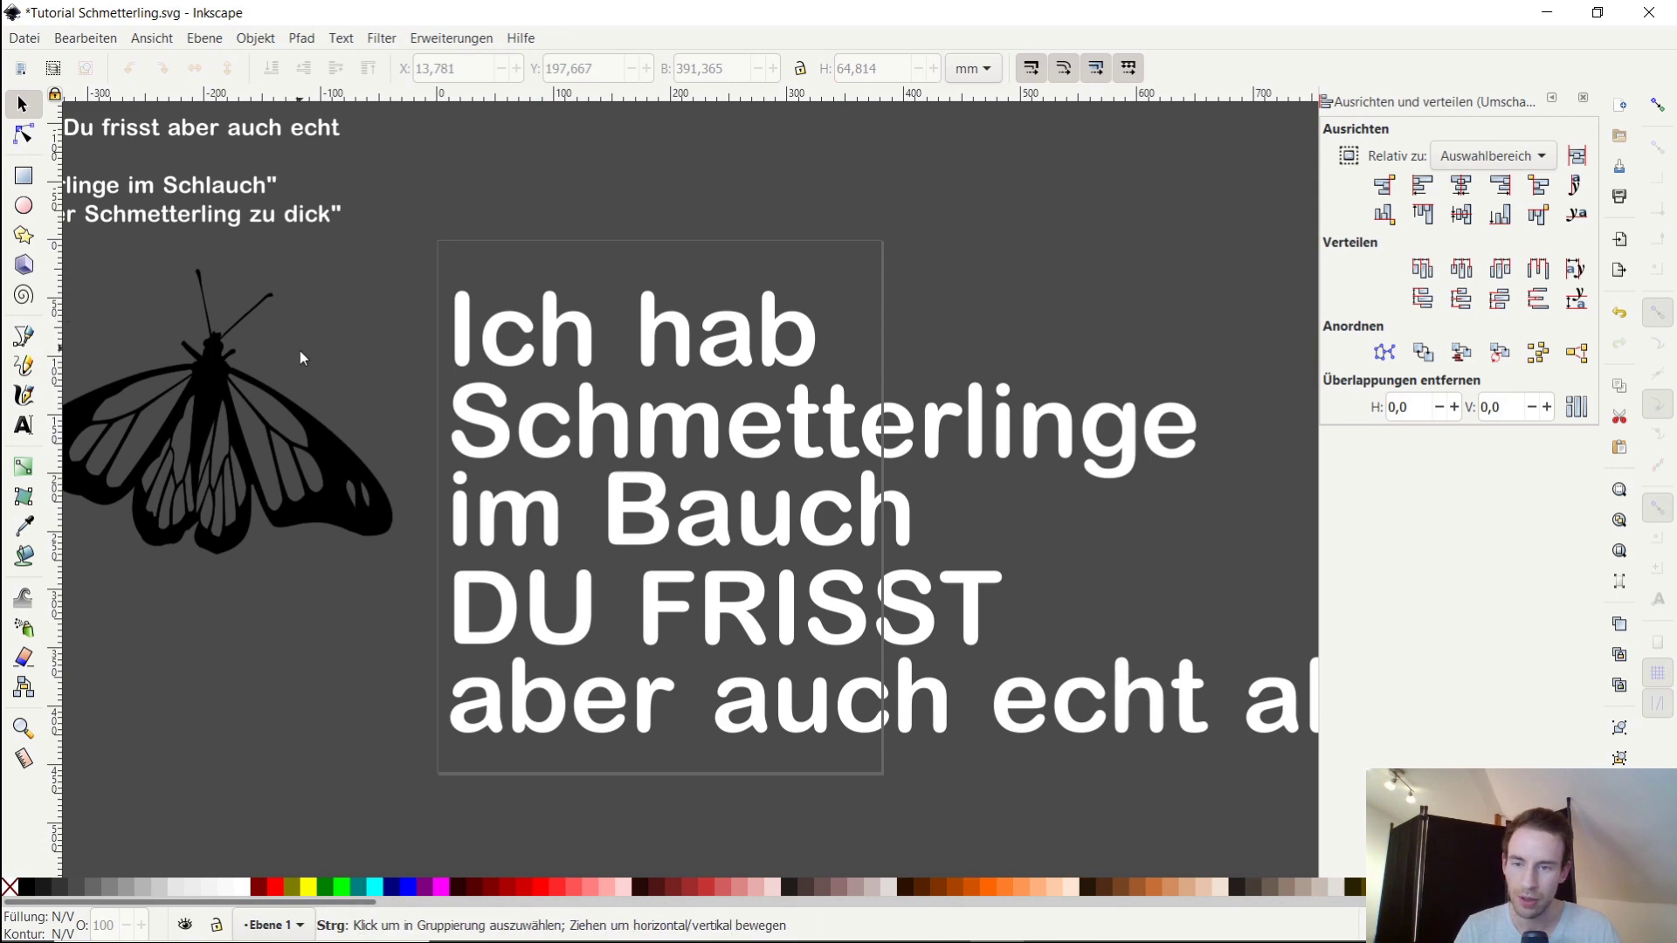
scroll(580, 421, up, 1)
scroll(585, 424, up, 1)
scroll(584, 417, down, 3)
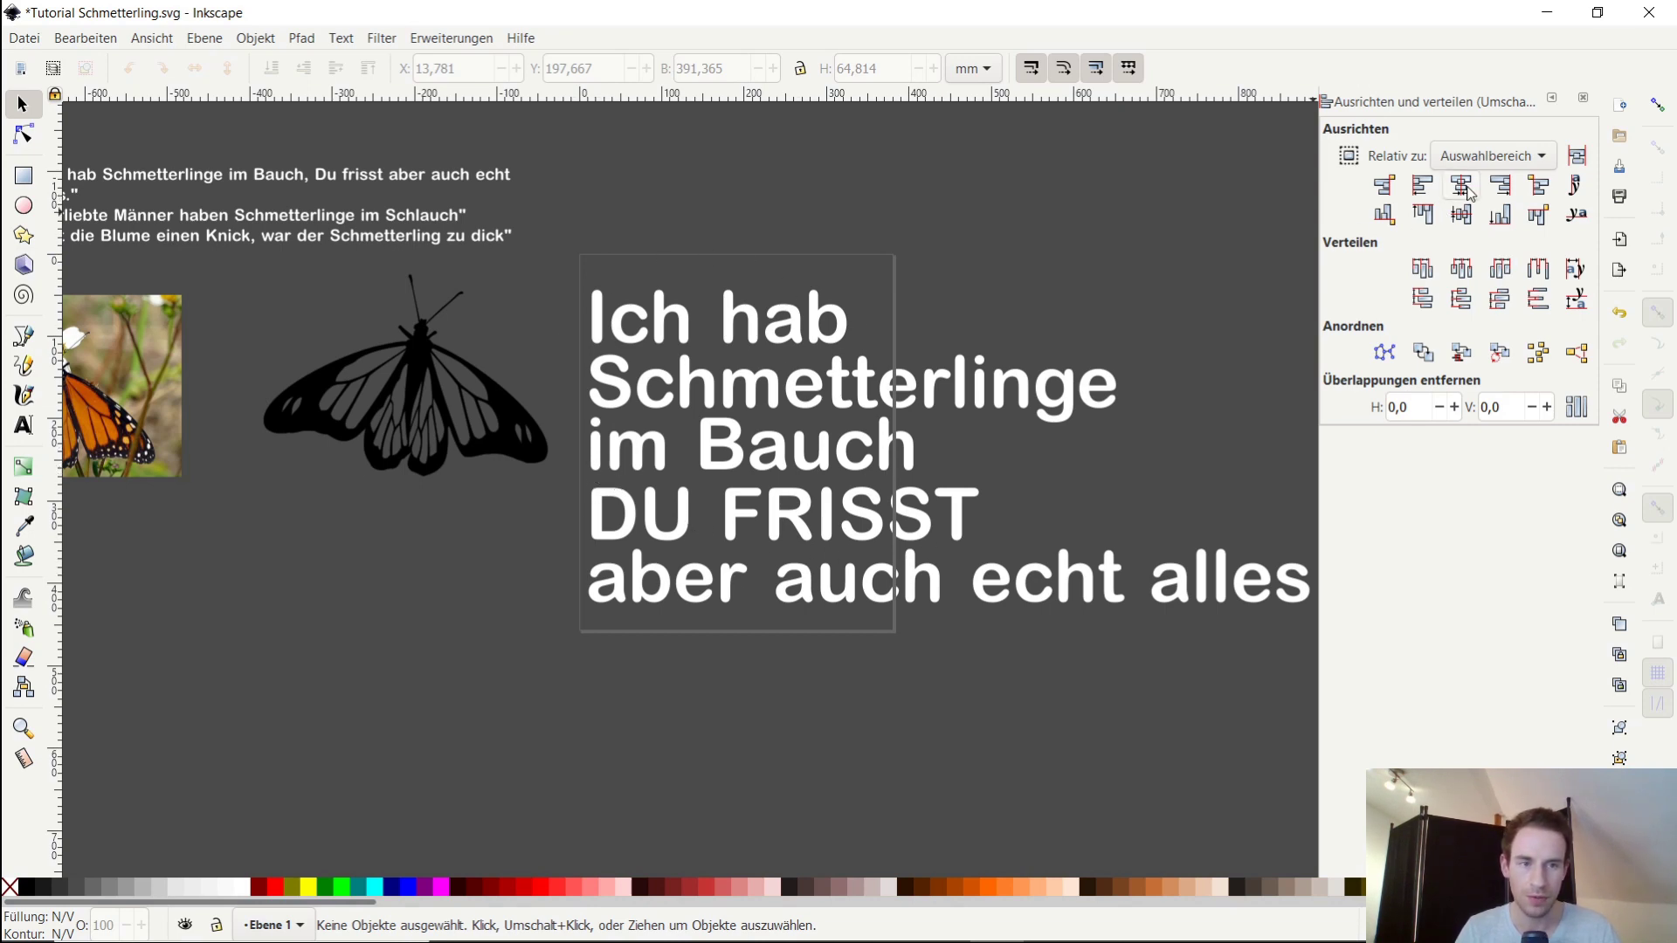
click(1582, 97)
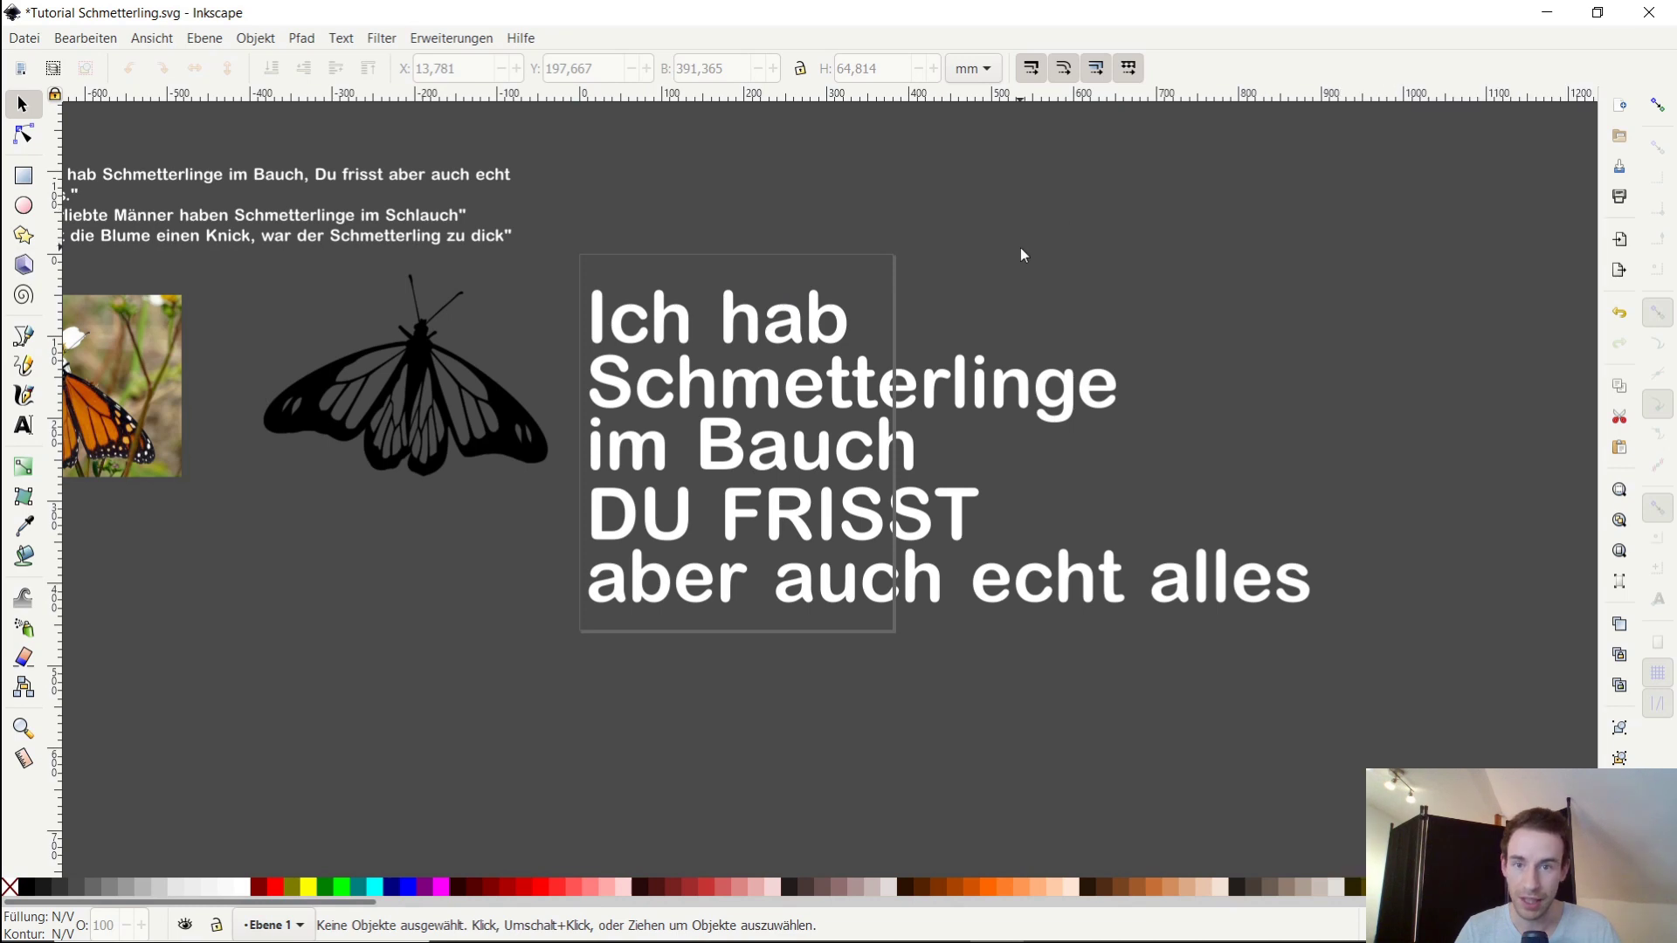
scroll(399, 306, up, 1)
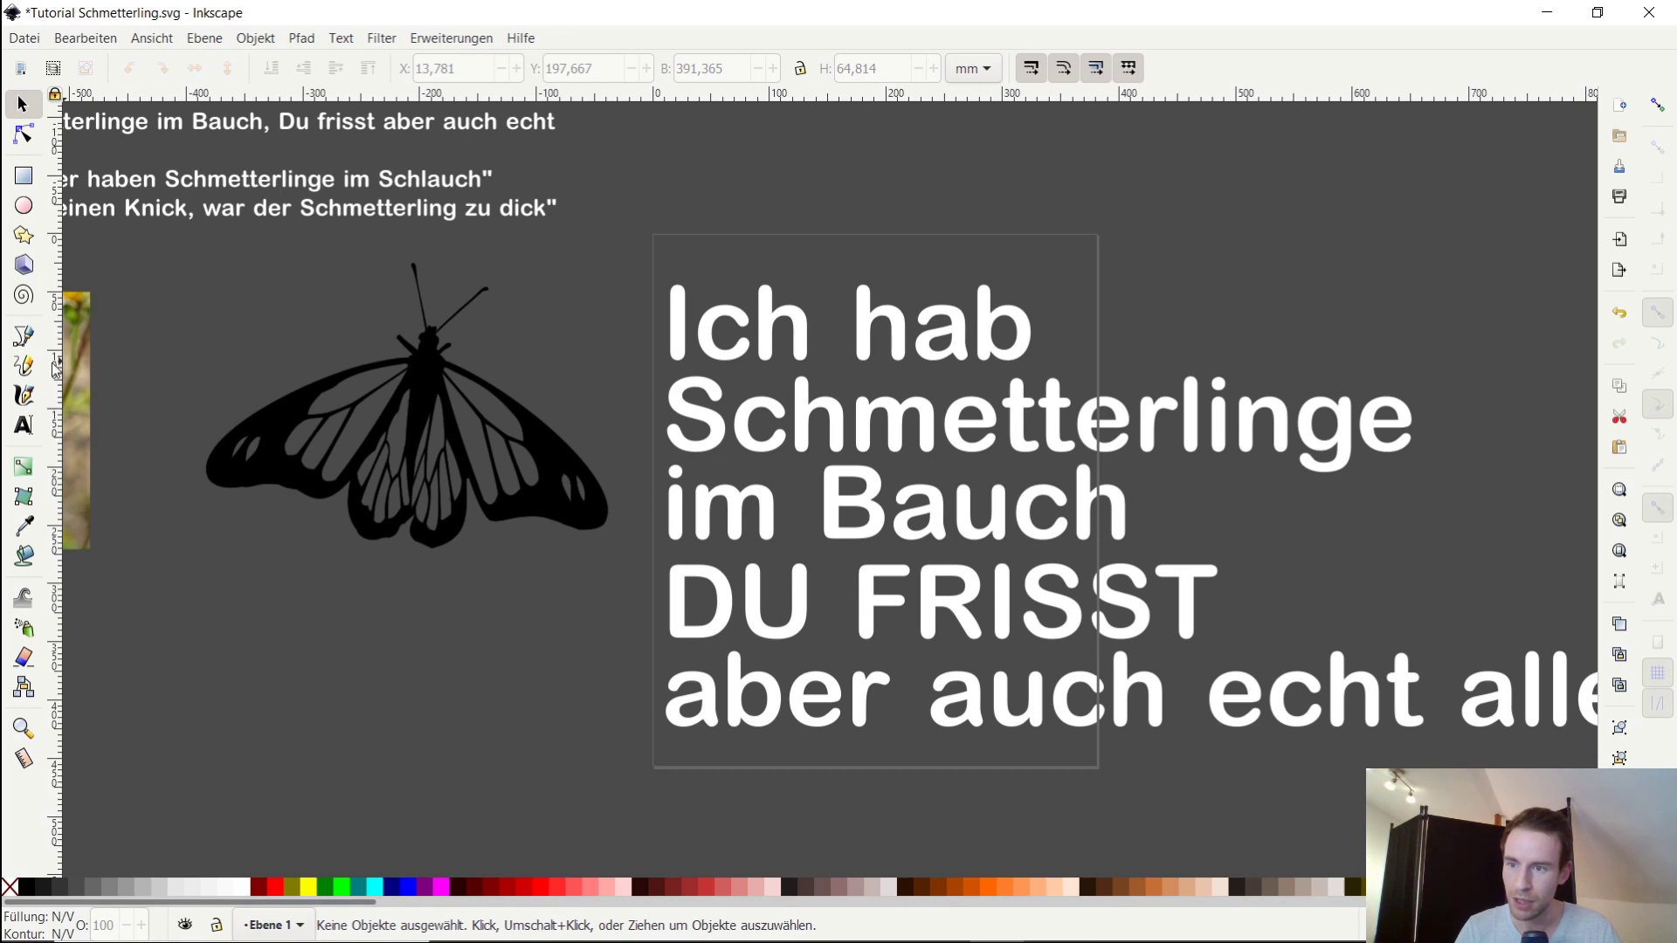
Pull a vertical guide from the left ruler and drag the text lines left onto it
drag(66, 393, 439, 405)
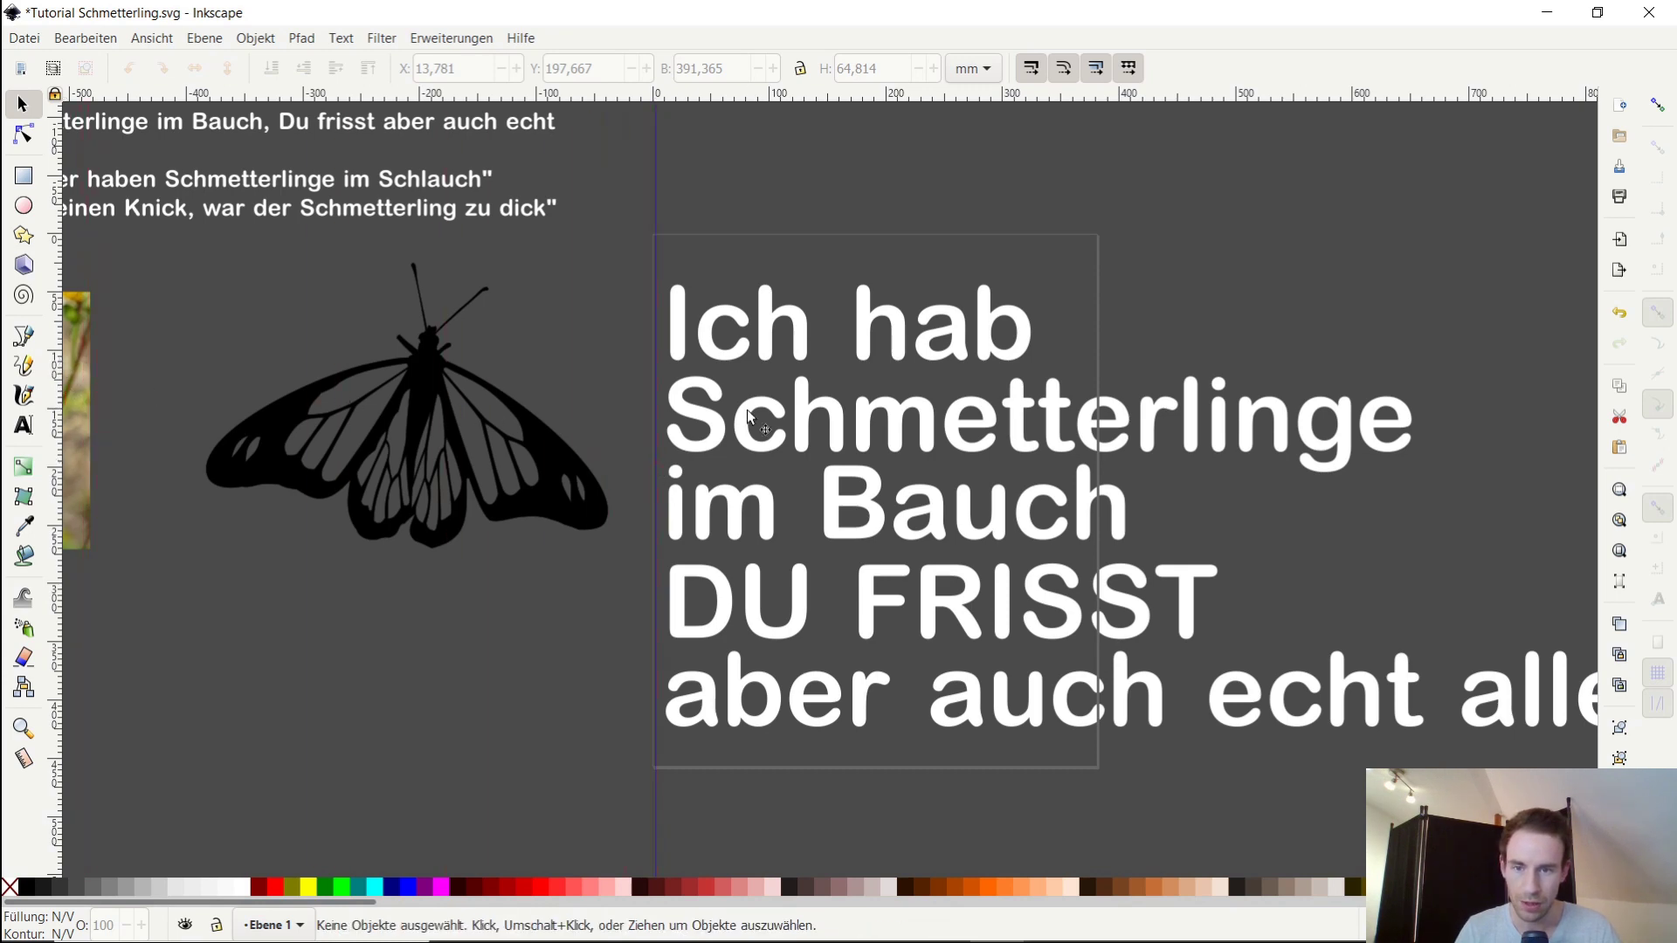
scroll(664, 327, up, 4)
scroll(730, 314, up, 3)
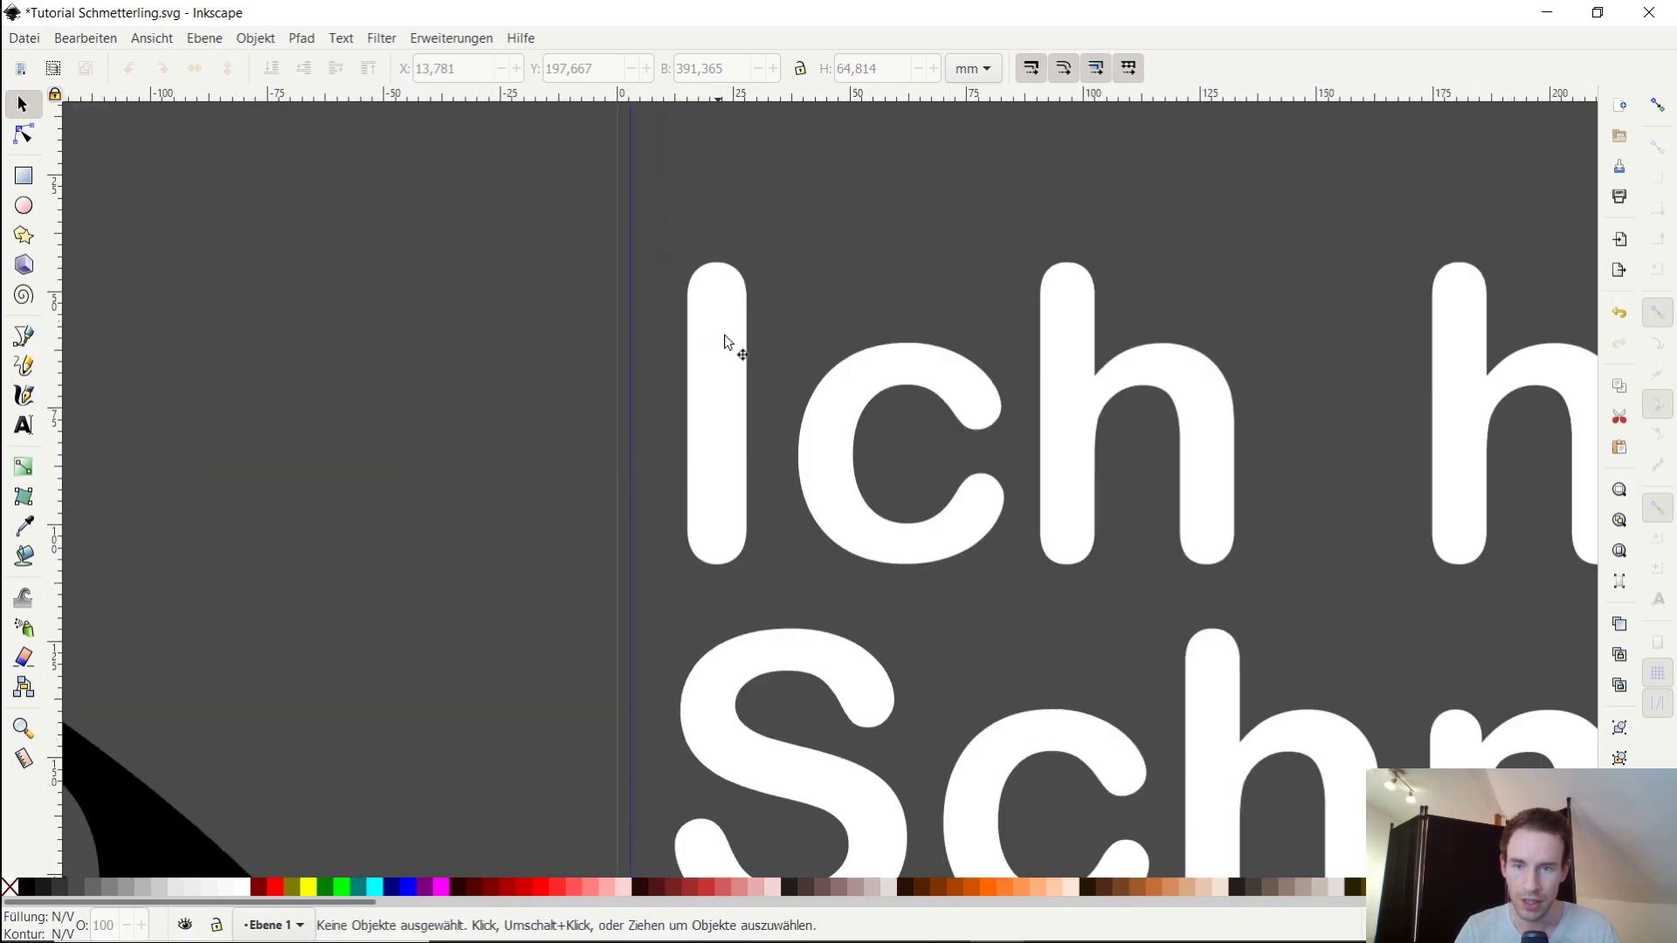
drag(719, 374, 667, 381)
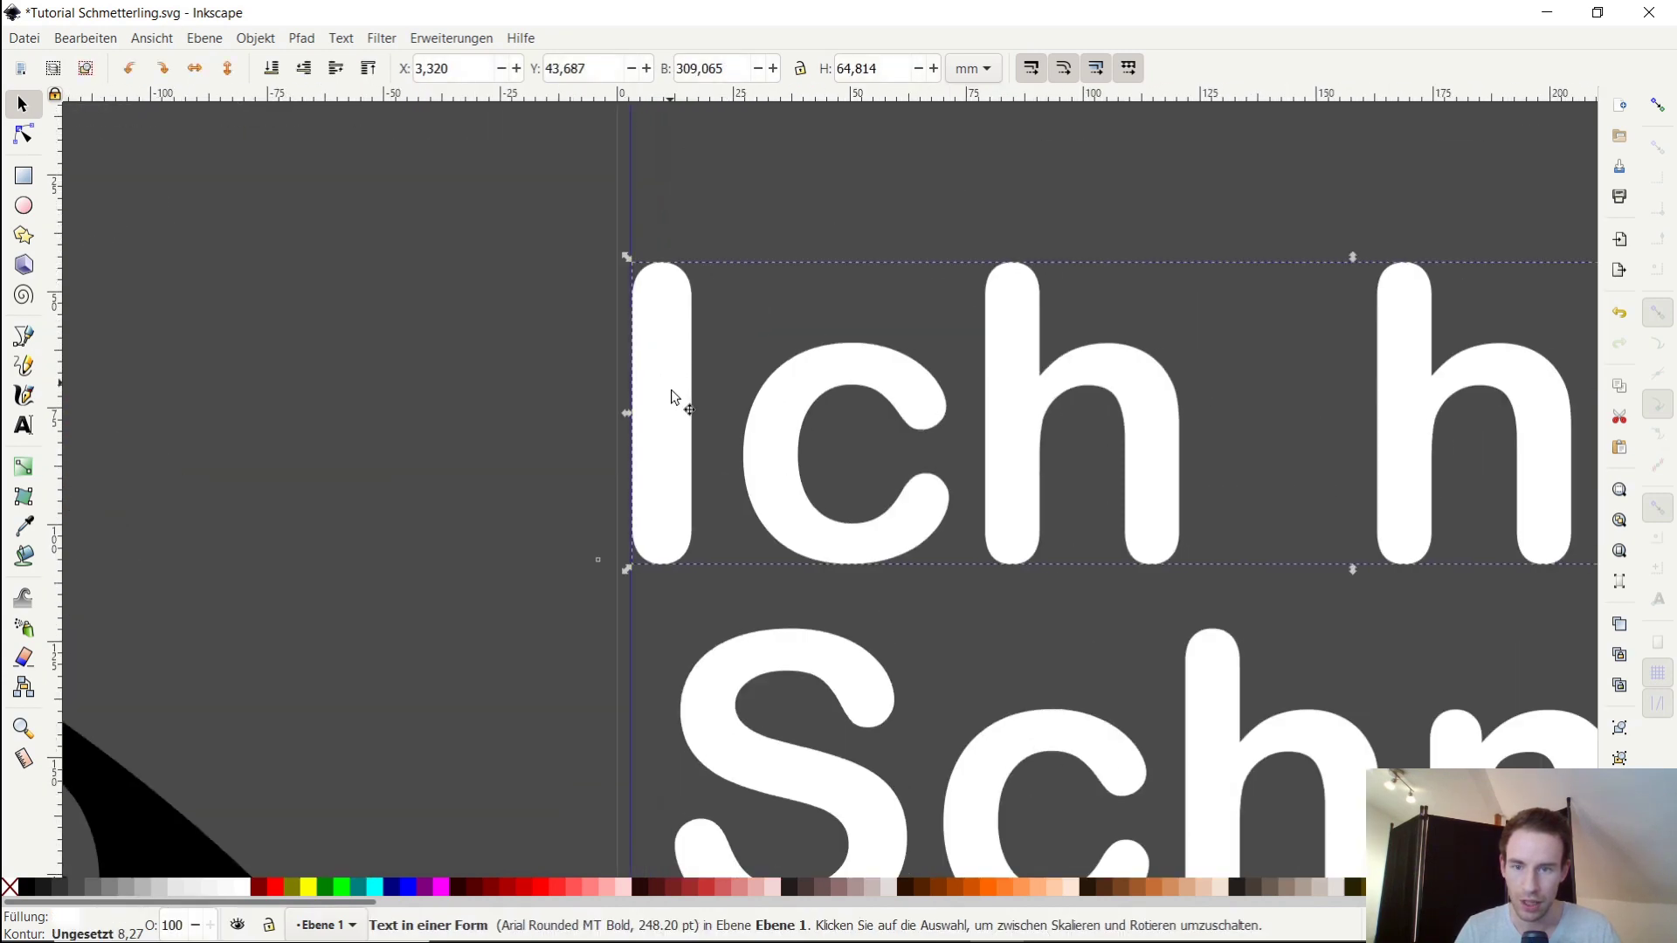
scroll(698, 411, down, 5)
drag(725, 433, 683, 436)
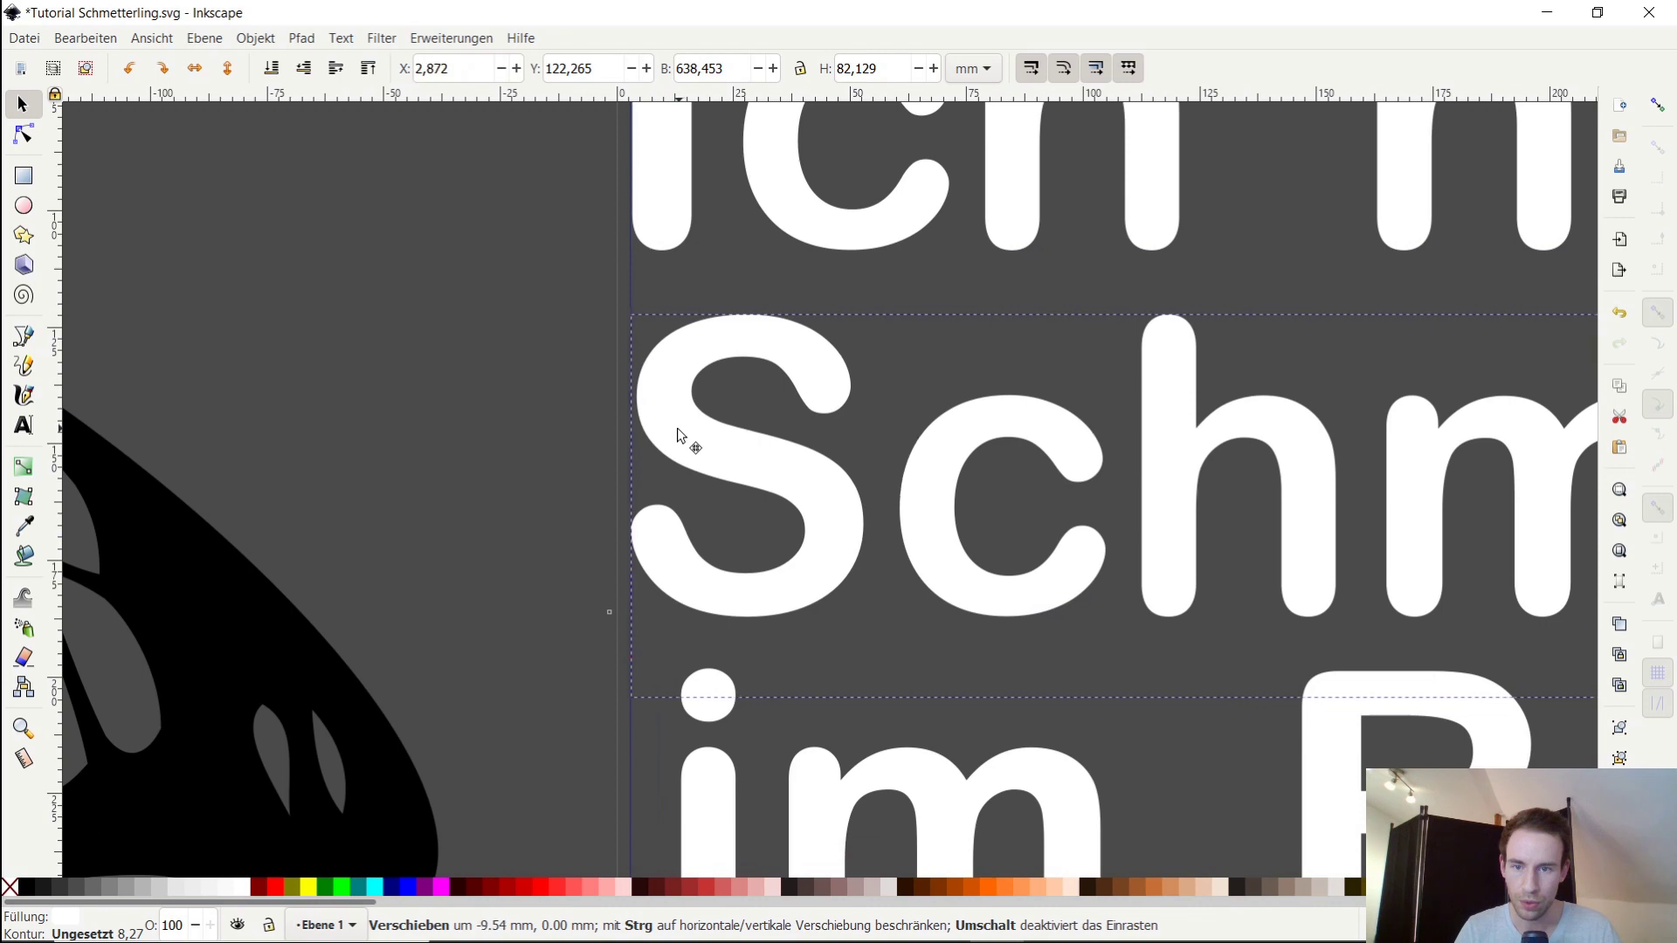
scroll(683, 431, down, 5)
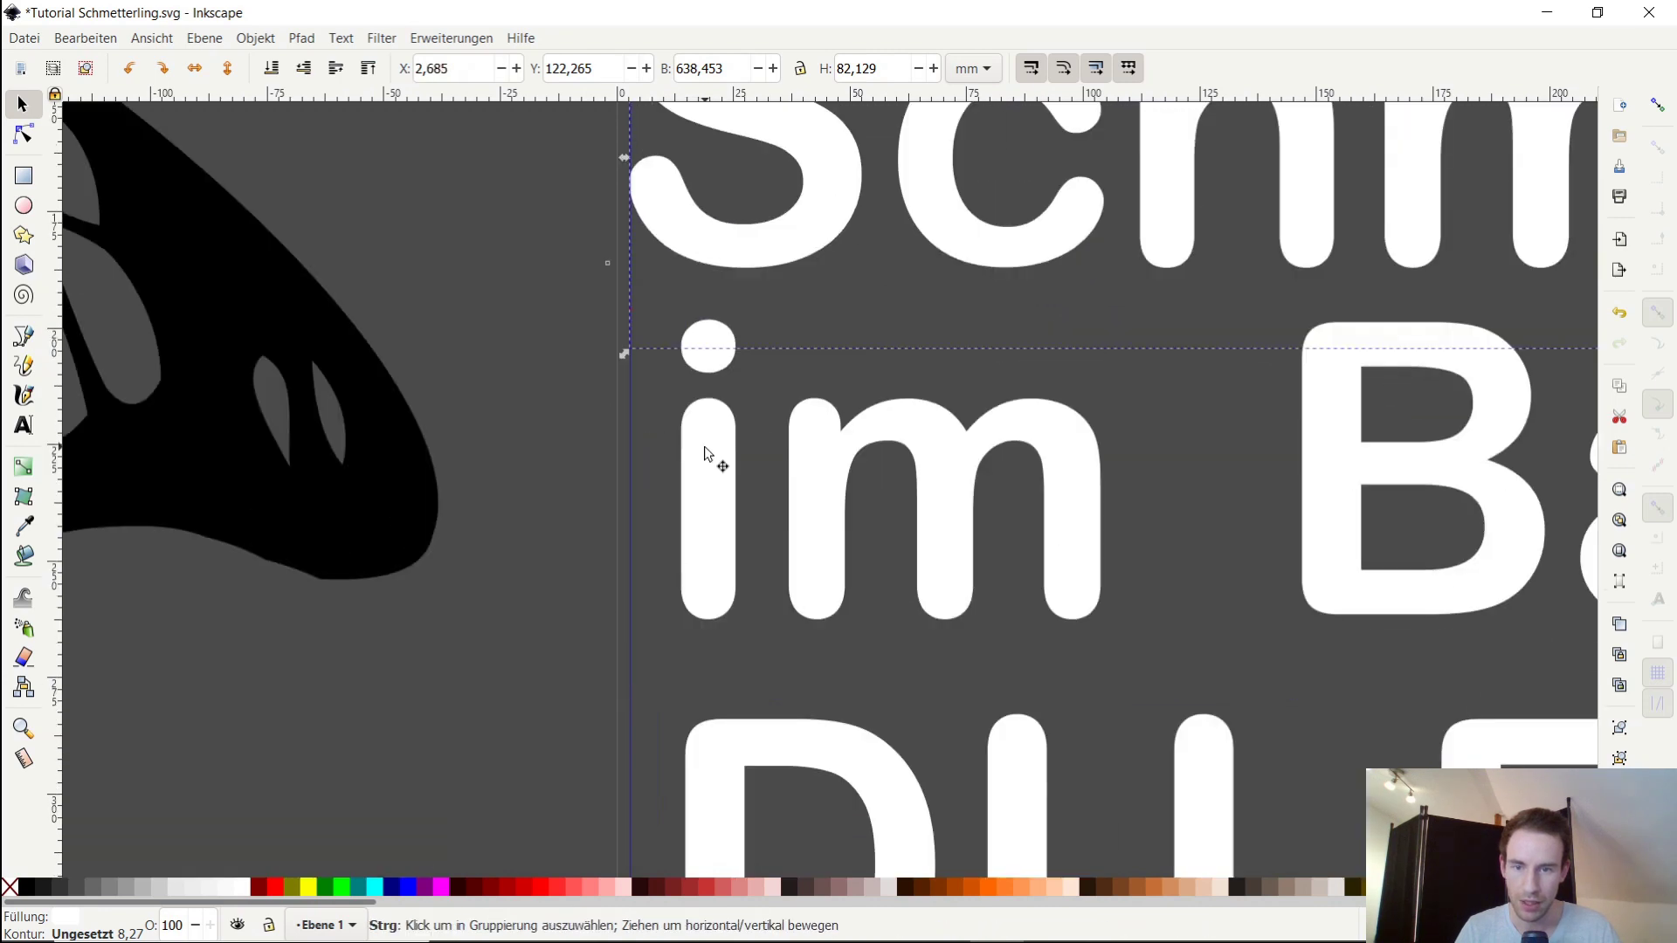
mouse_move(702, 451)
mouse_down()
mouse_move(657, 453)
mouse_move(661, 418)
mouse_move(677, 434)
mouse_up()
scroll(667, 454, down, 5)
scroll(682, 434, down, 5)
Deselect and scroll to check the lines' left edges sit on the guide
click(524, 401)
scroll(611, 375, down, 4)
scroll(751, 332, down, 1)
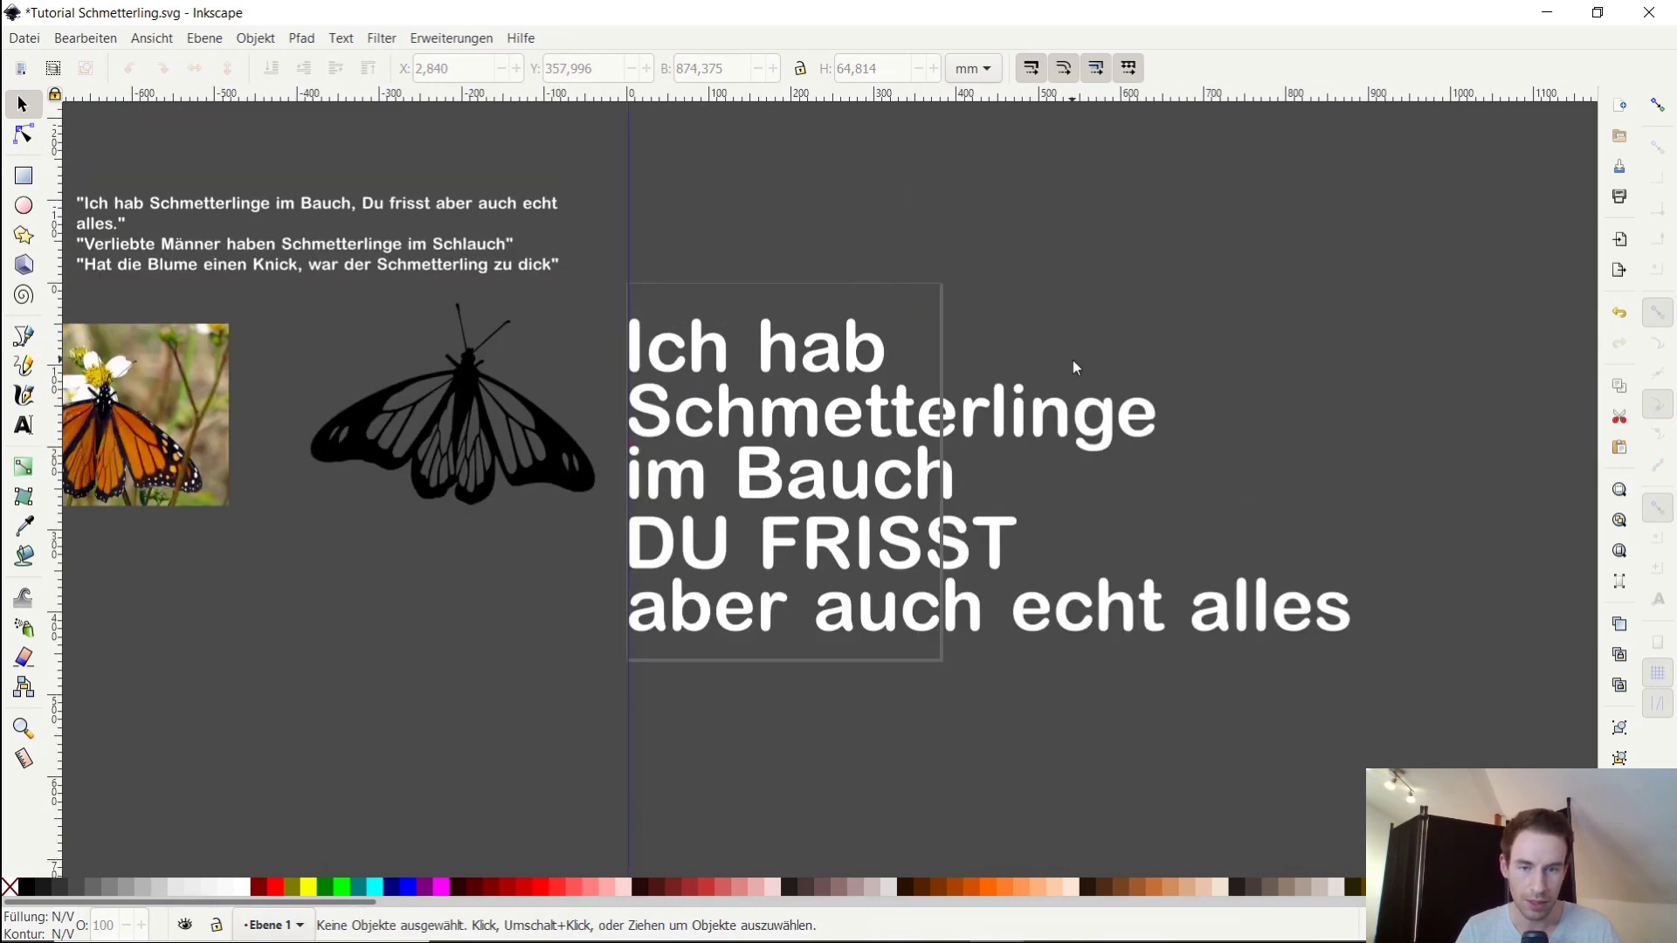
scroll(1048, 376, up, 2)
scroll(1030, 405, down, 1)
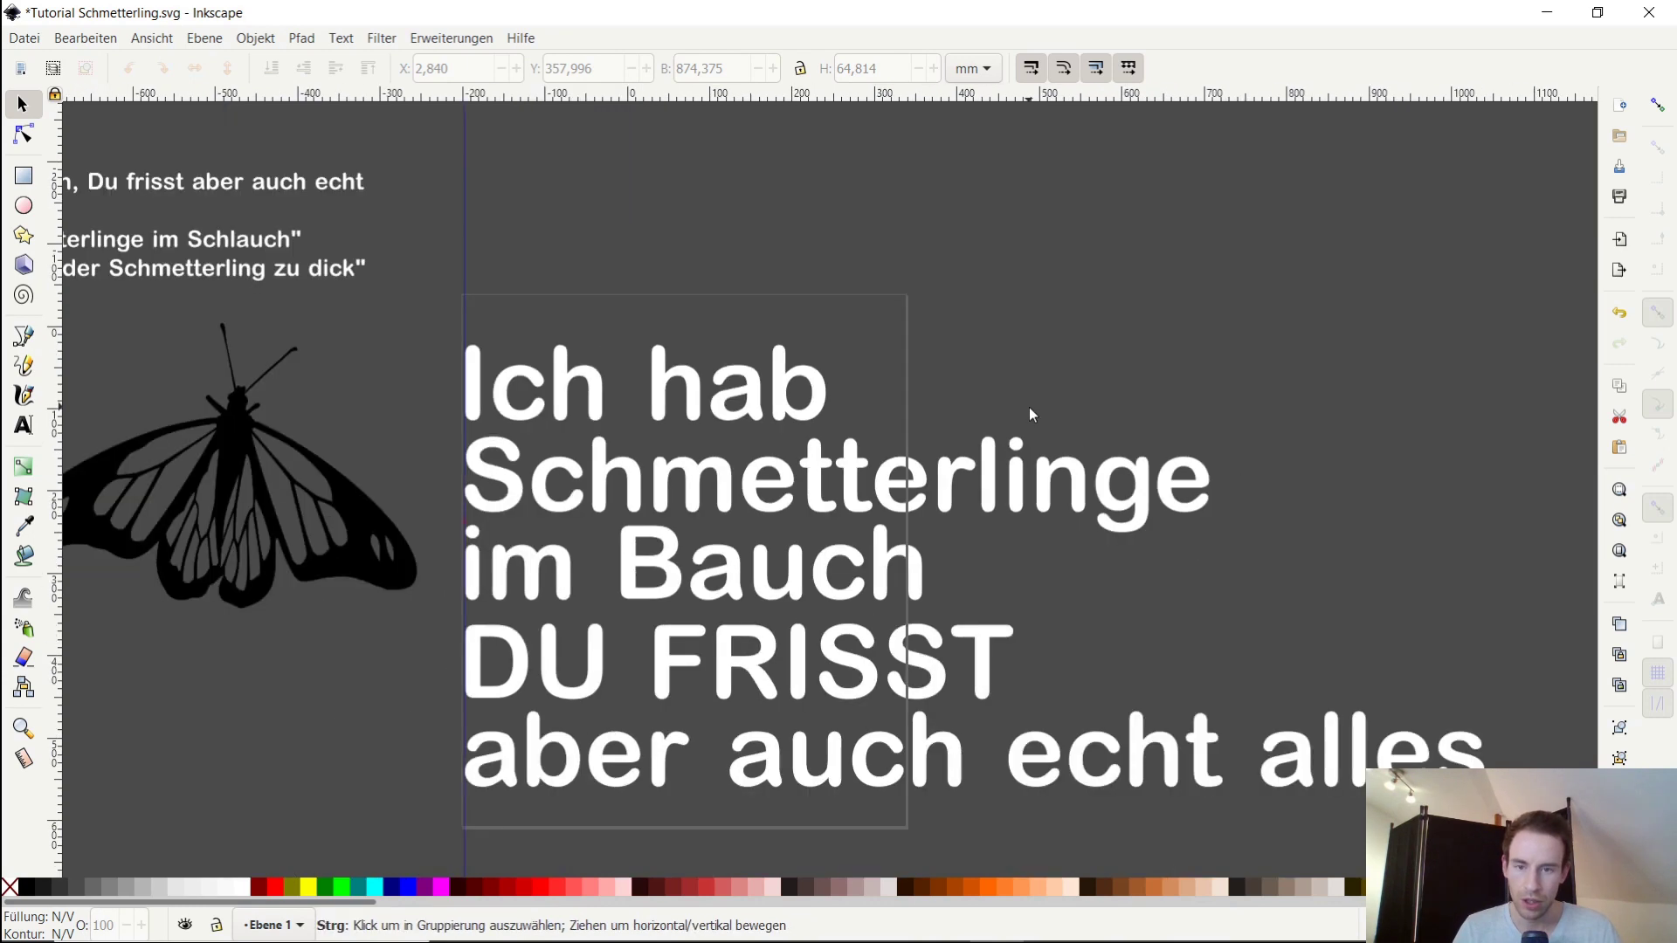
scroll(1030, 405, down, 1)
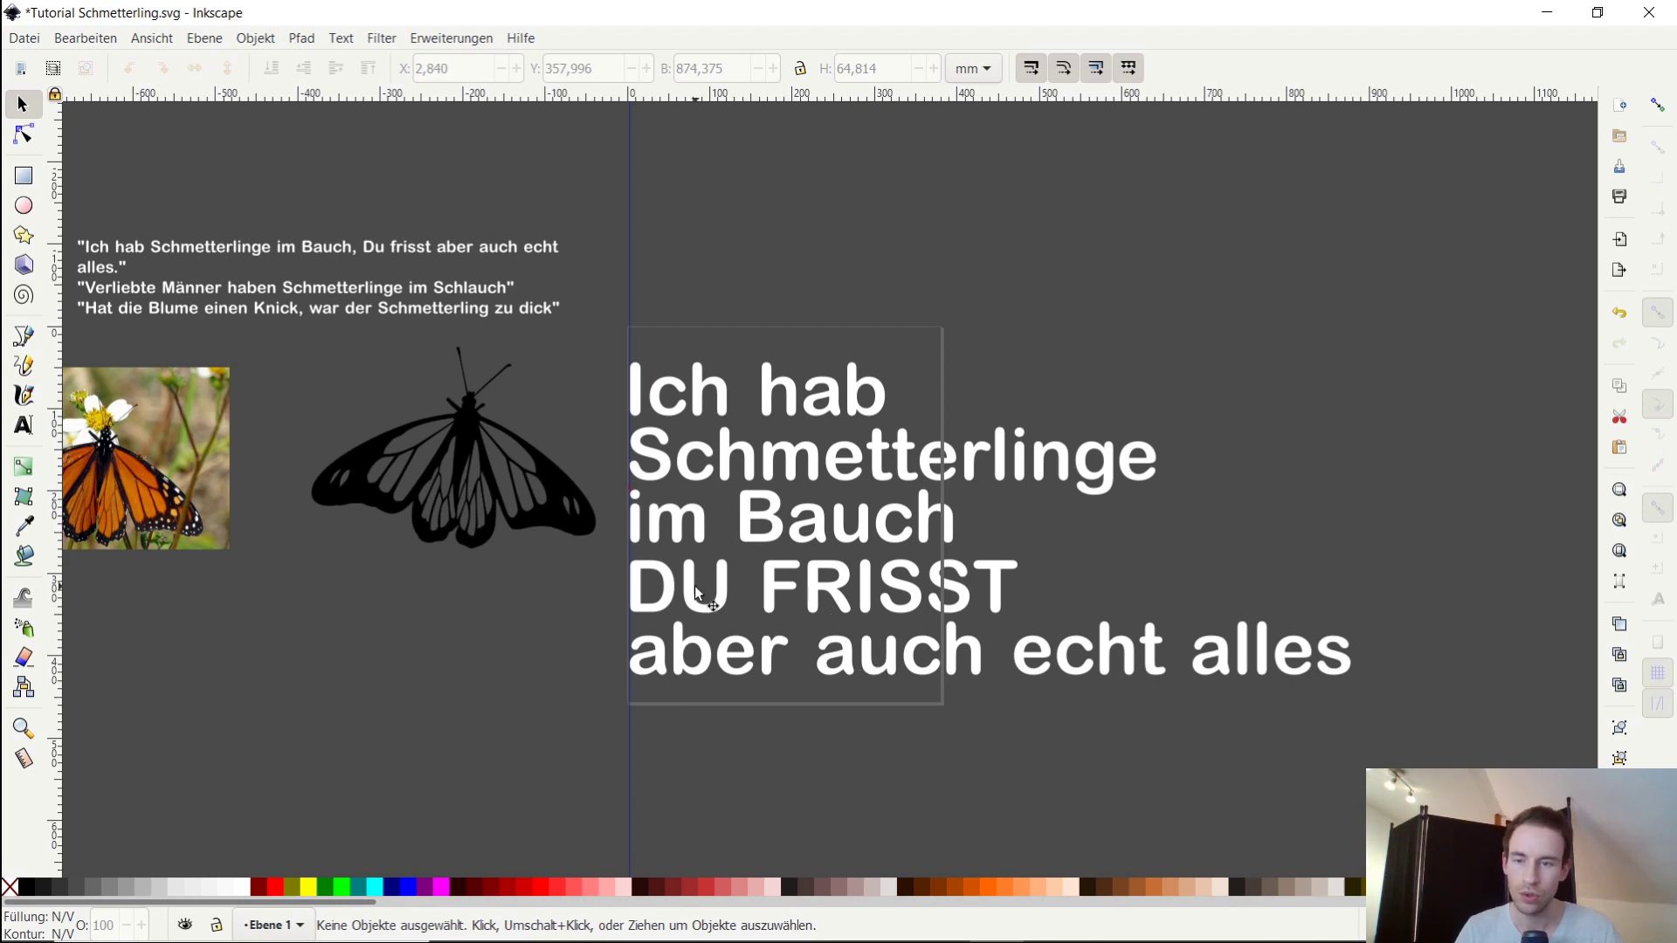
click(867, 636)
shift+click(852, 583)
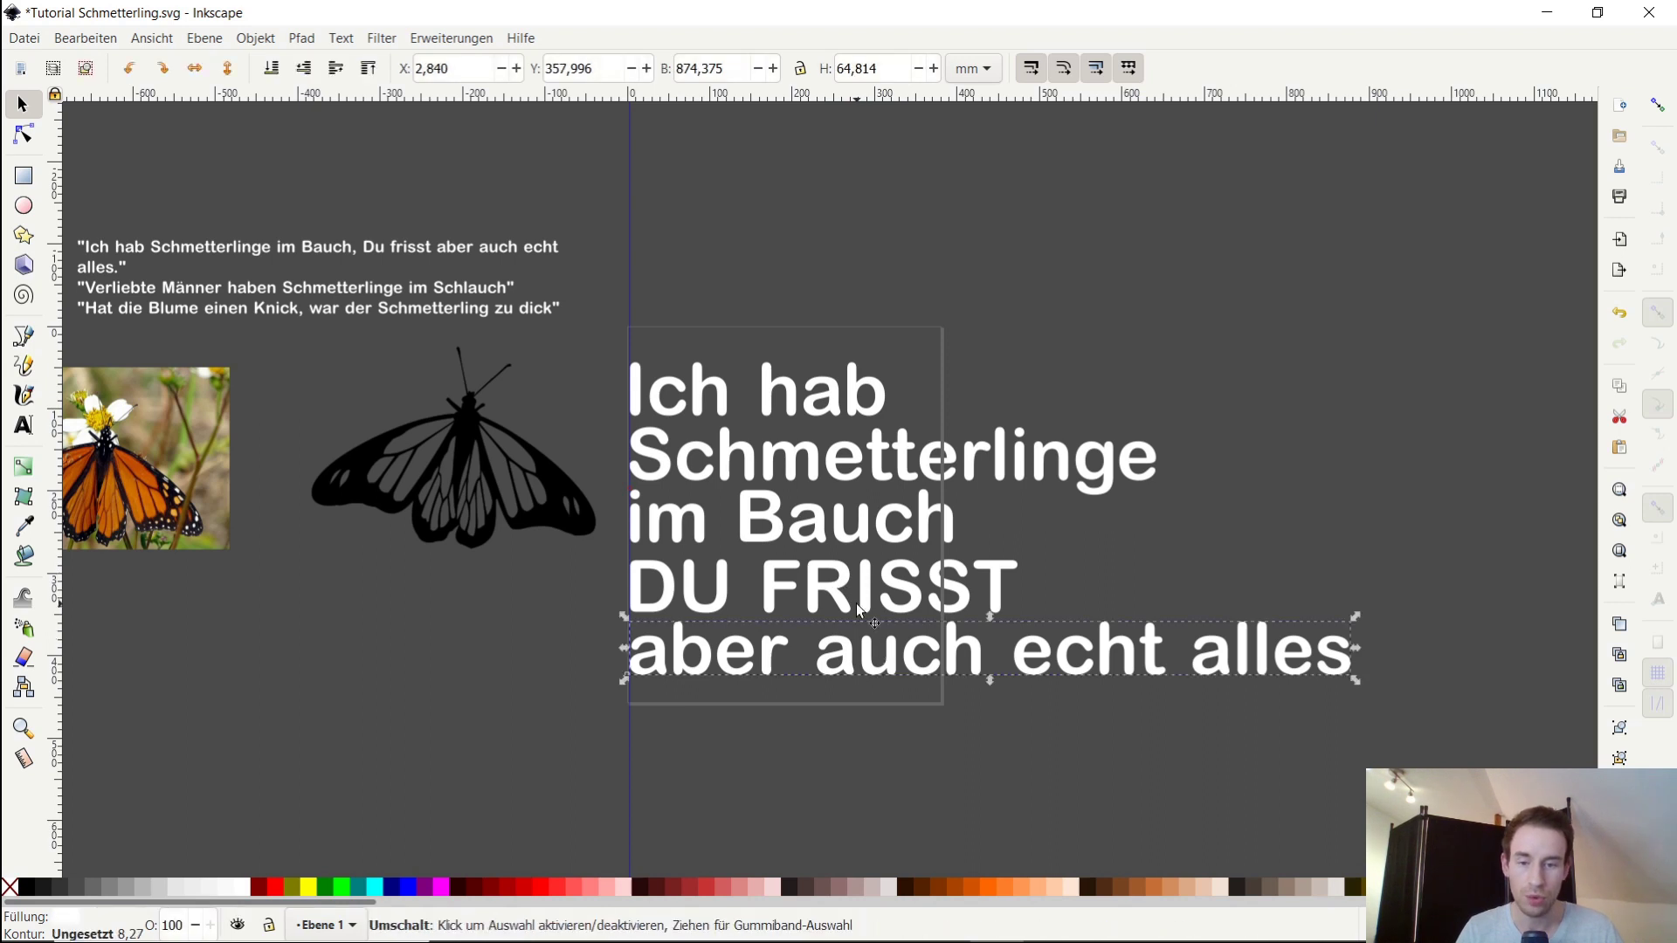
shift+click(845, 536)
shift+click(832, 434)
shift+click(821, 410)
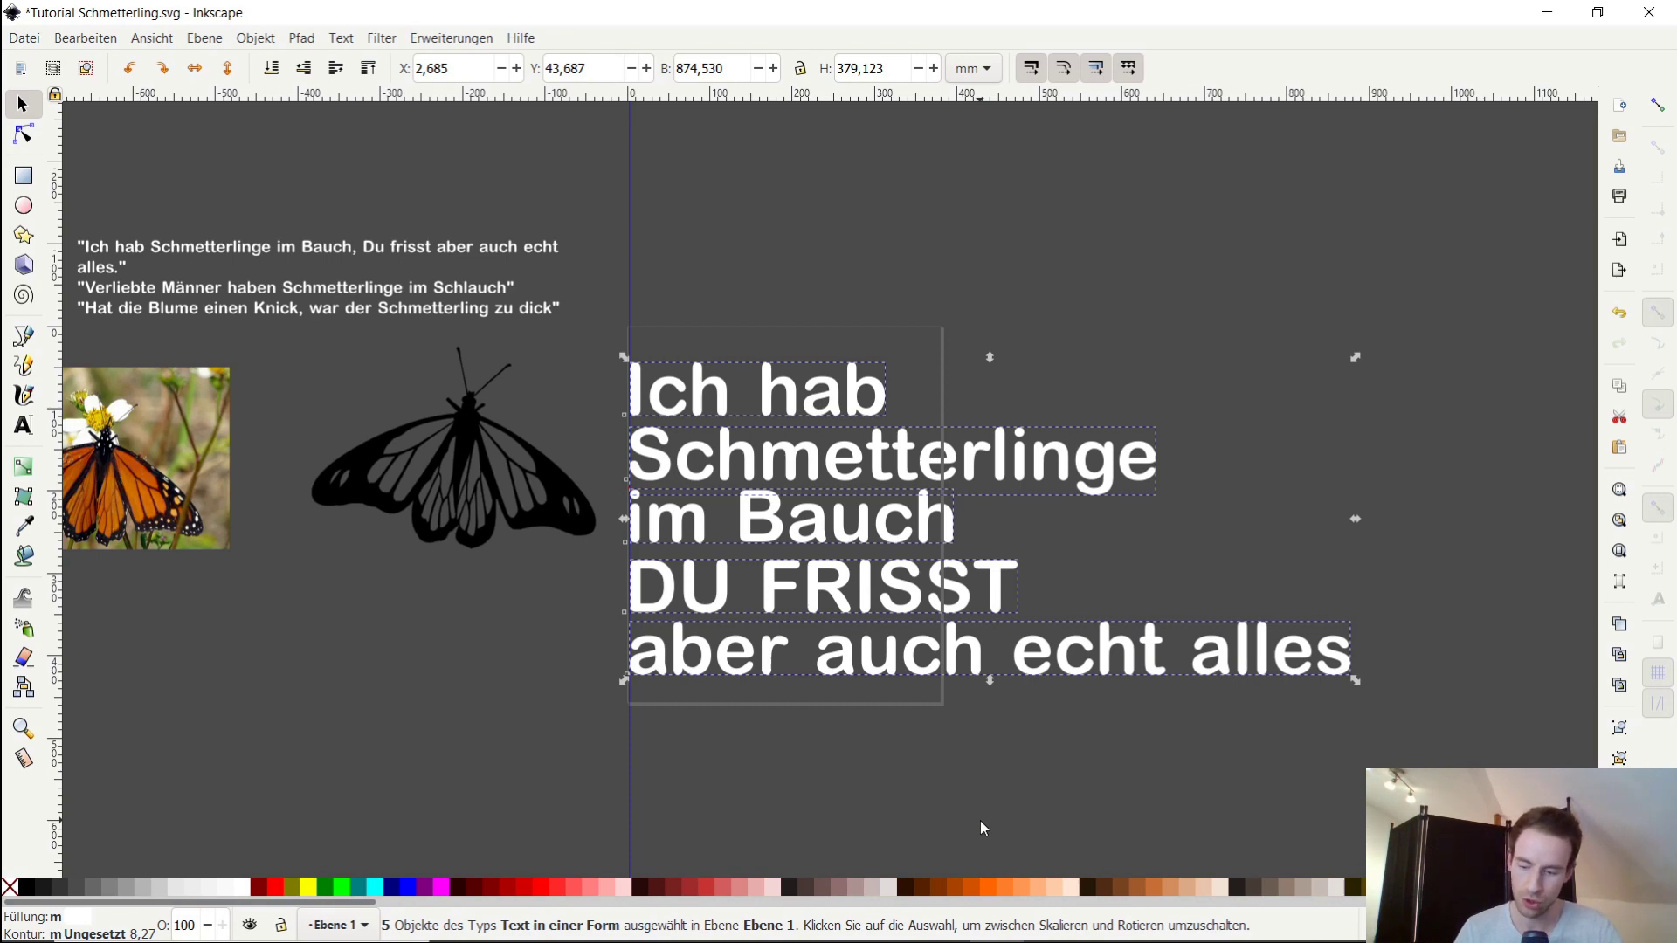
key(ctrl+shift+t)
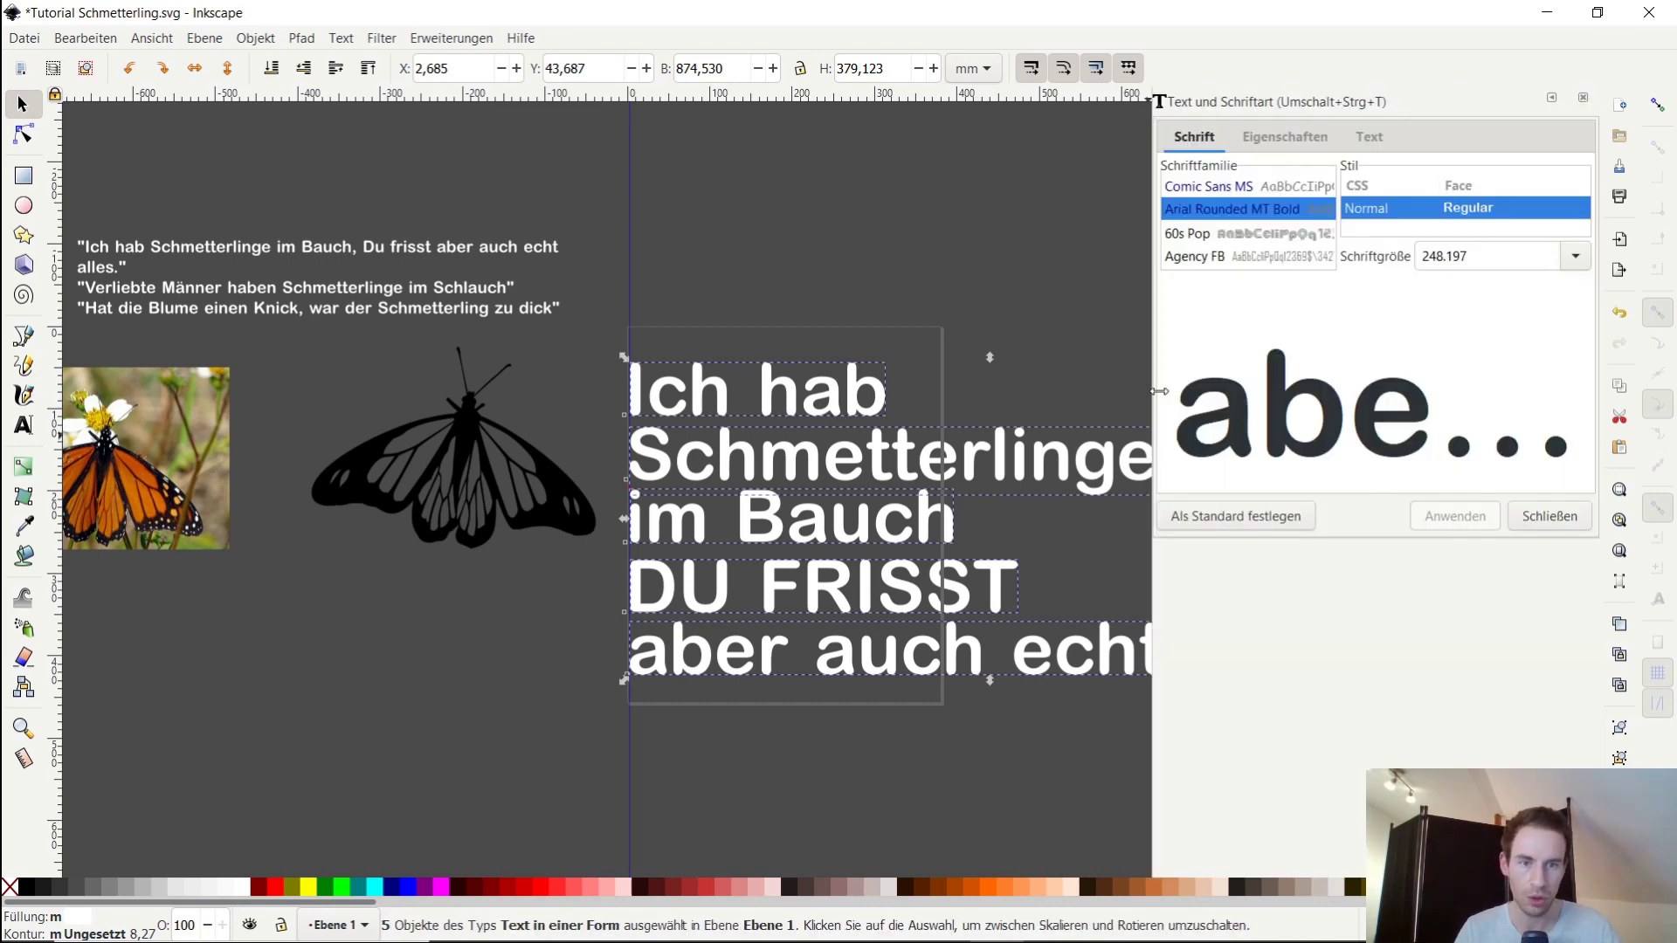
scroll(1231, 228, down, 3)
scroll(1266, 214, down, 2)
scroll(1262, 209, up, 2)
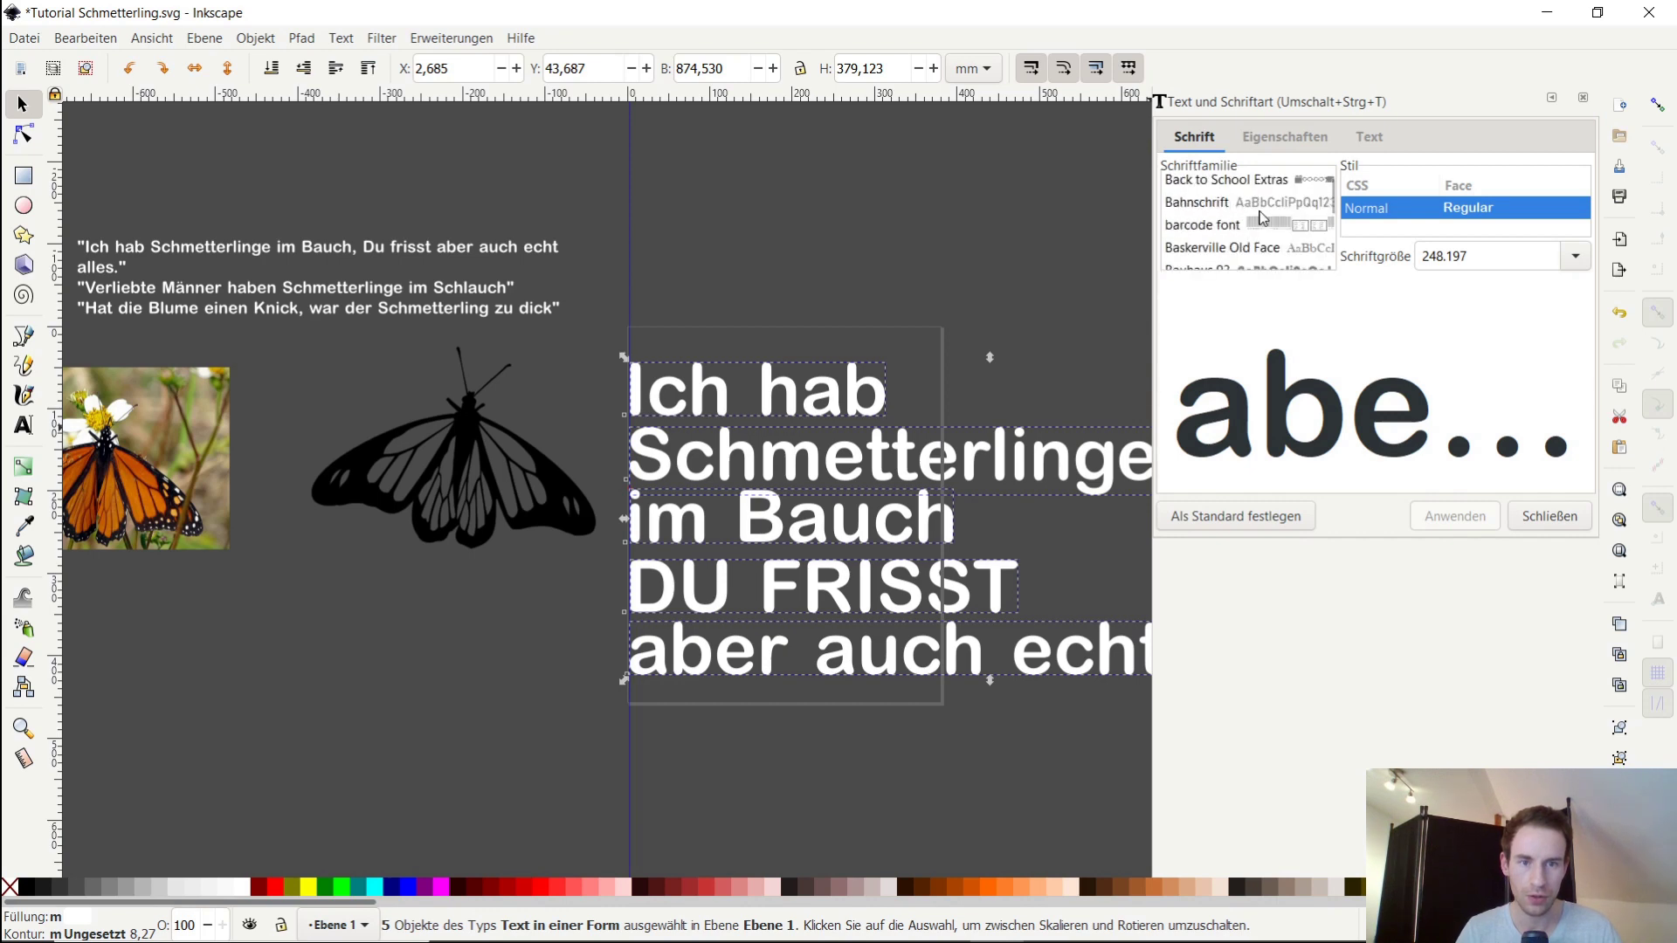
scroll(1260, 202, up, 2)
scroll(1260, 203, up, 3)
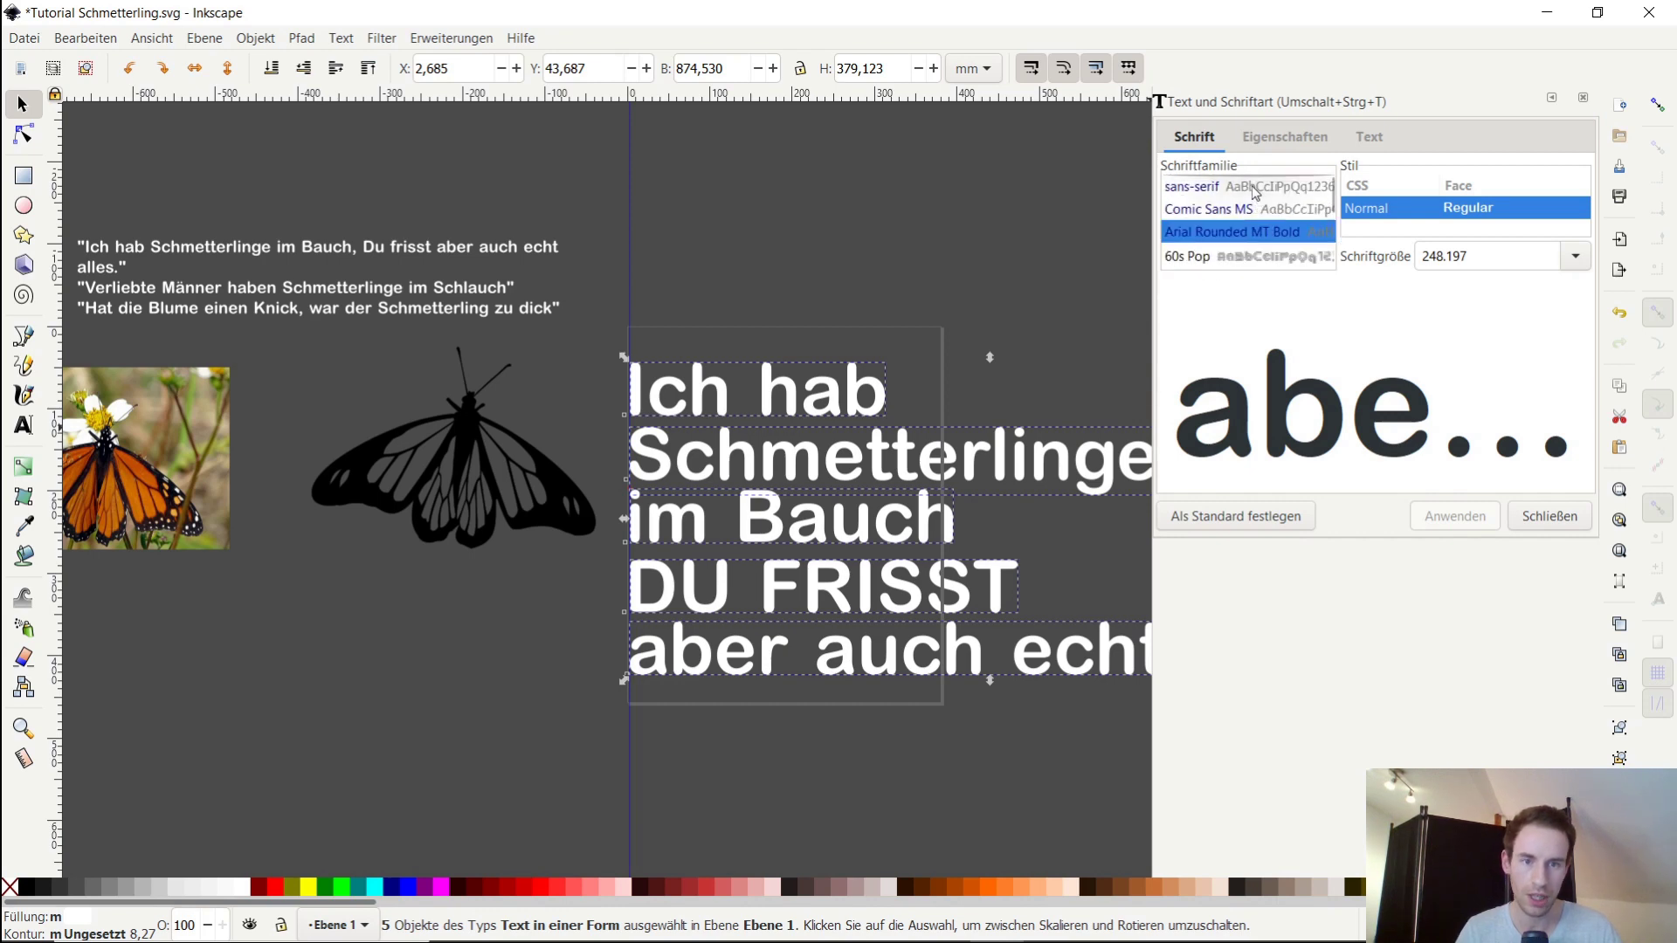
click(1584, 102)
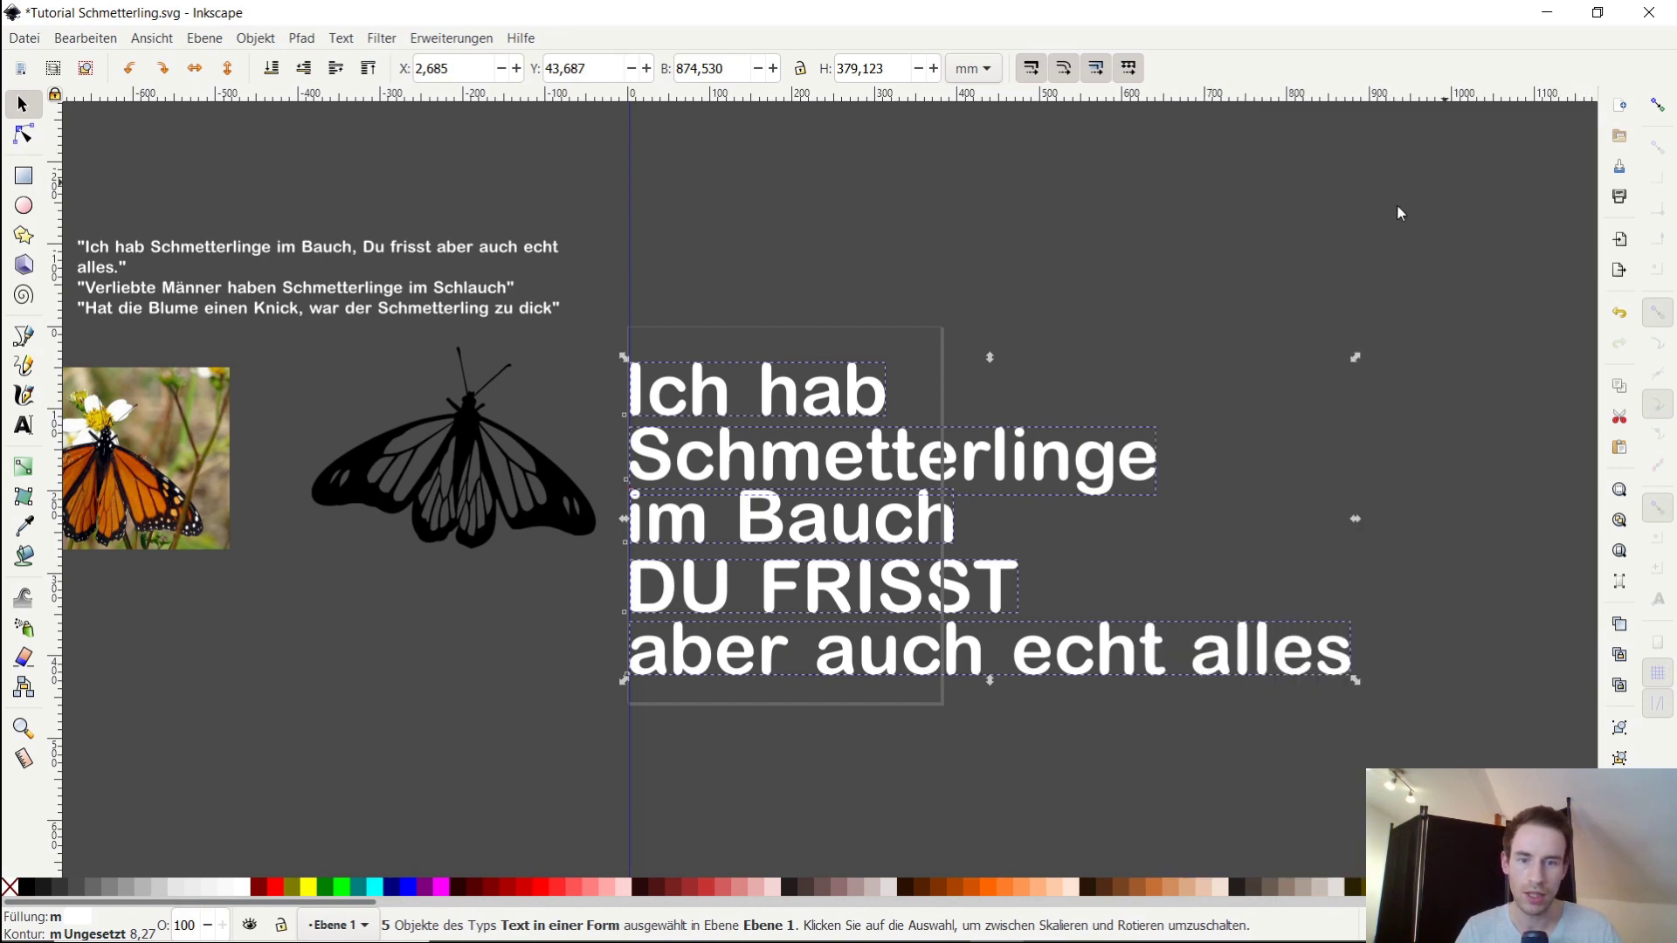
click(1271, 238)
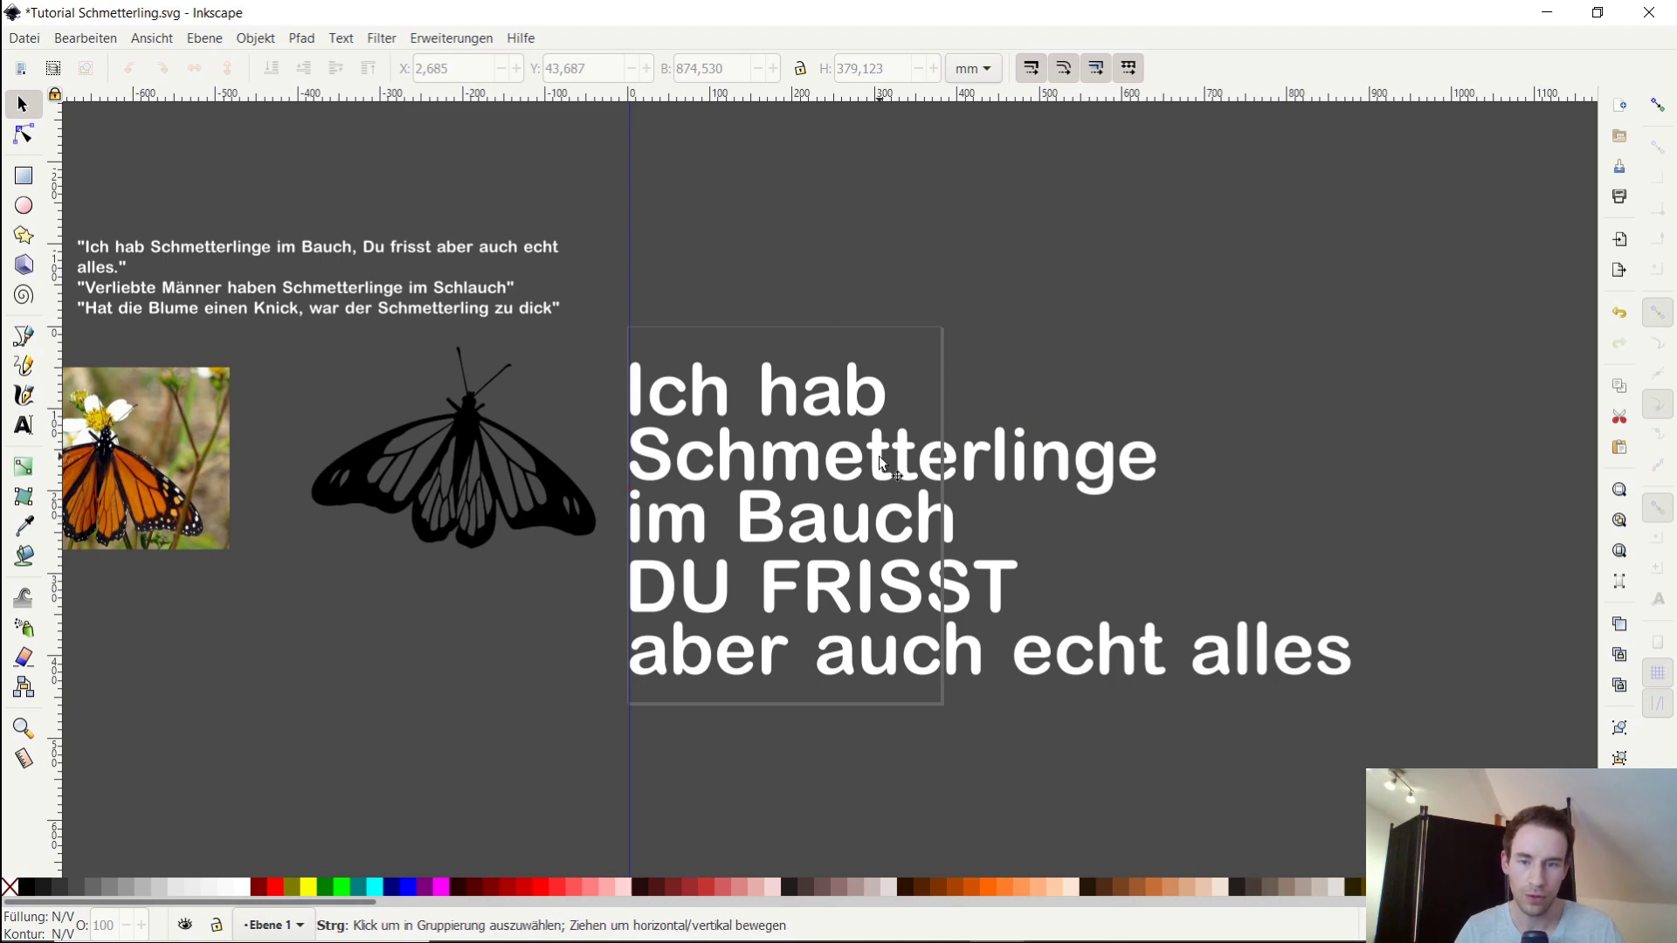
scroll(921, 479, up, 1)
scroll(921, 479, up, 1)
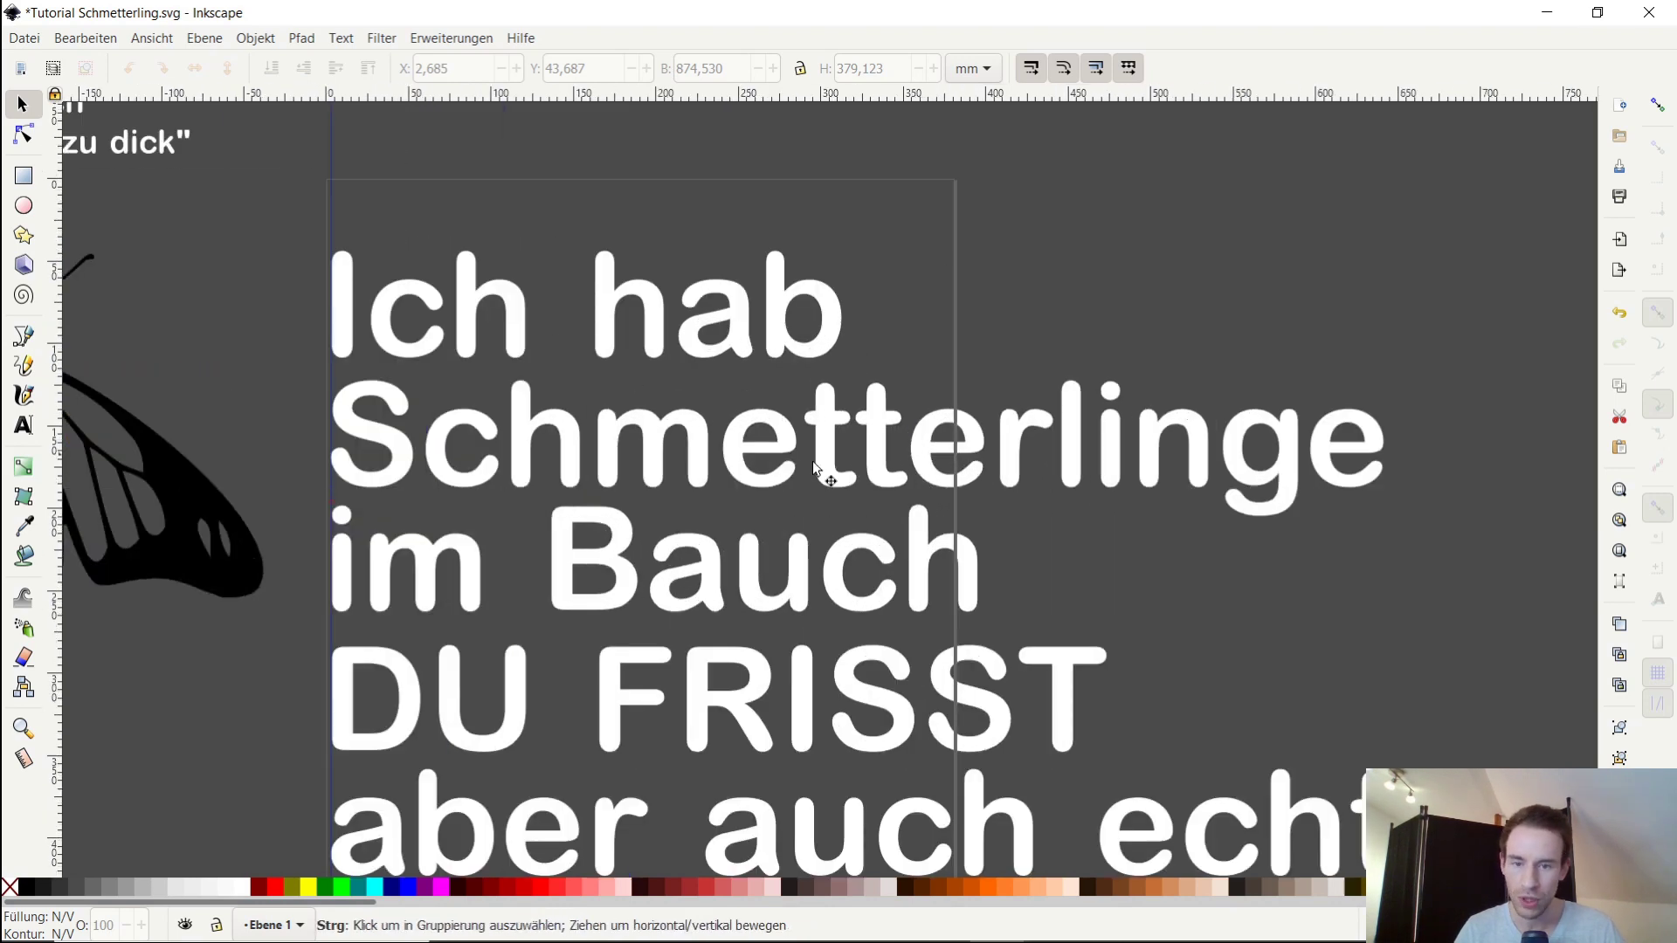
scroll(834, 454, down, 2)
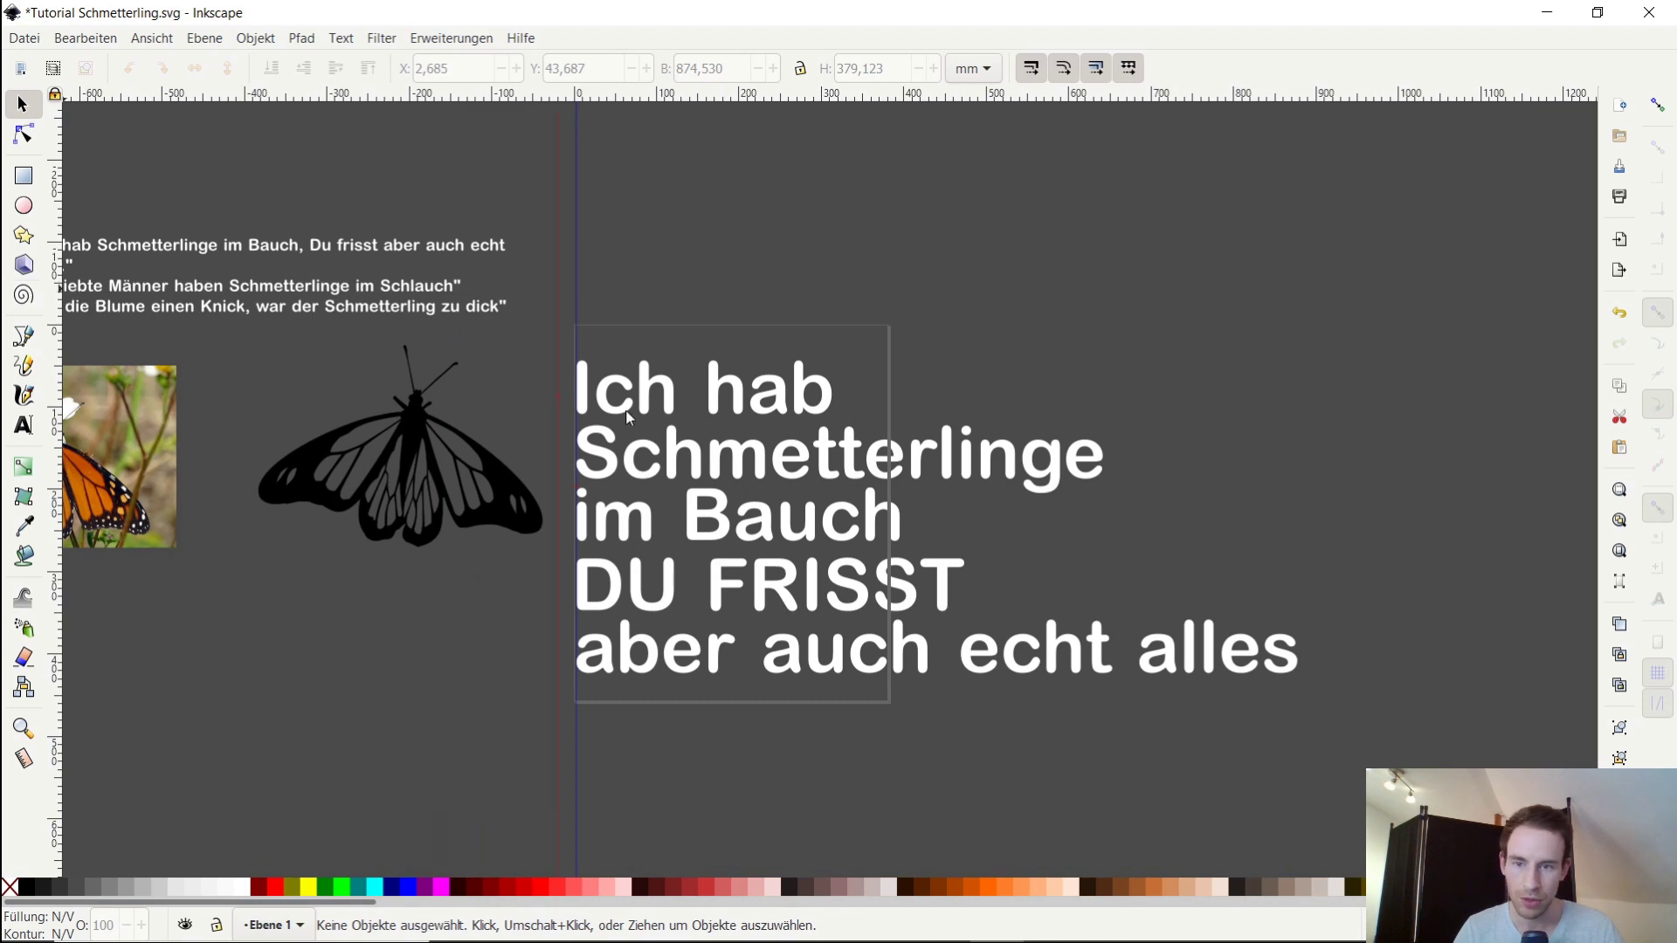
scroll(889, 450, up, 1)
scroll(871, 359, up, 5)
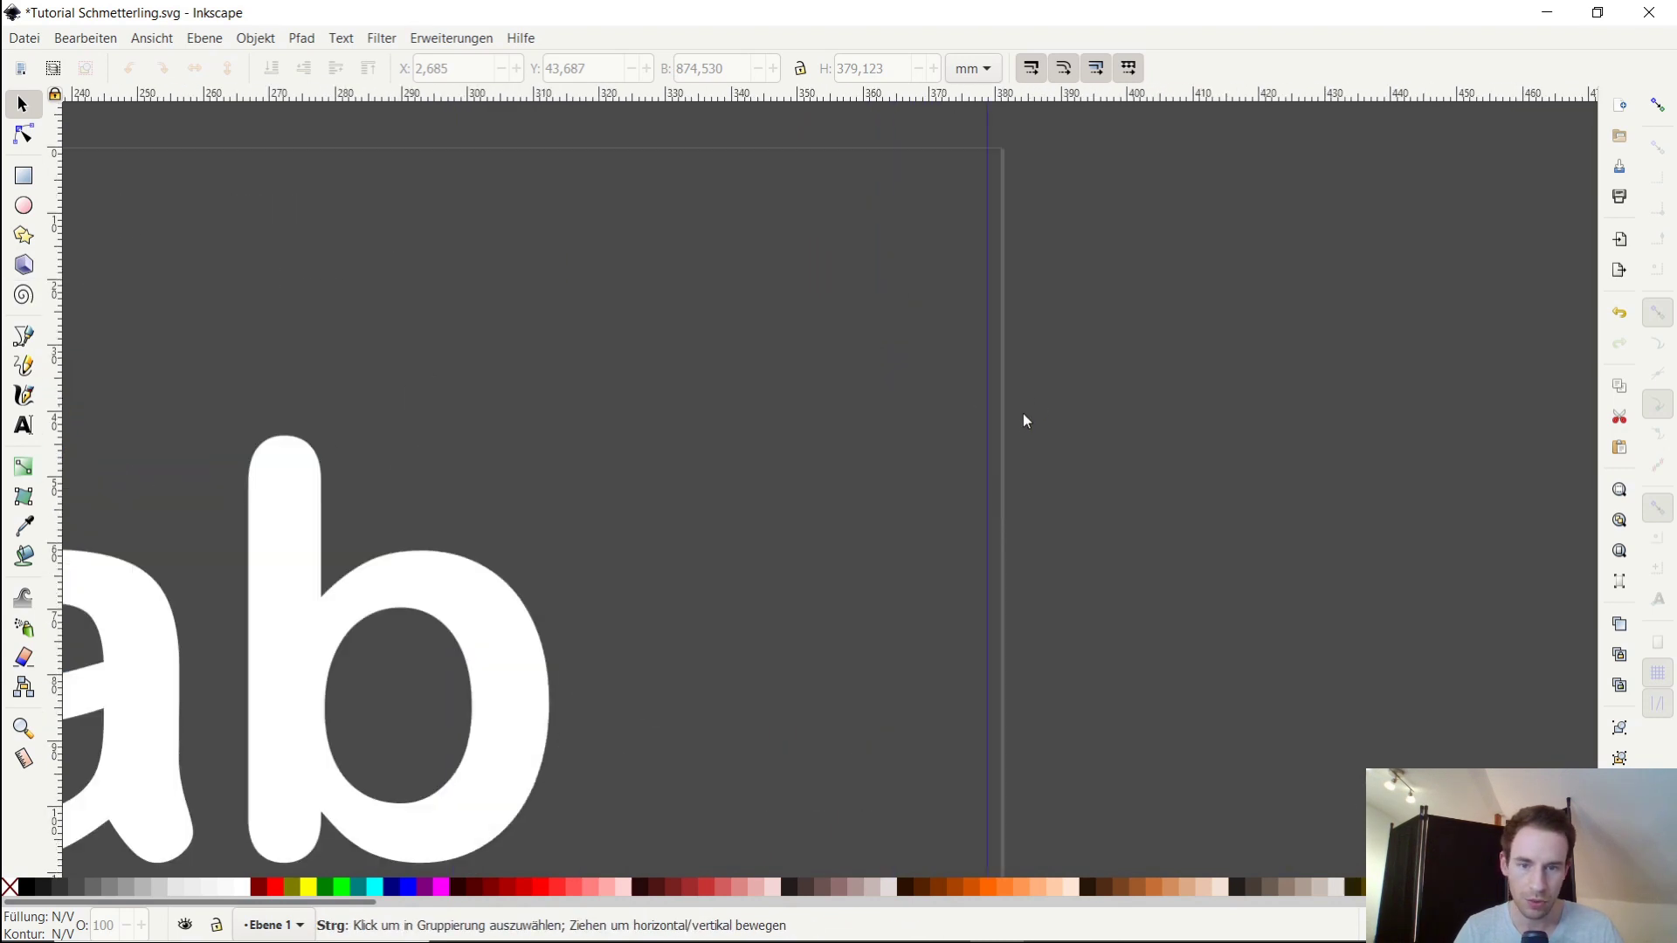
drag(584, 396, 1184, 345)
scroll(1135, 323, left, 5)
scroll(1223, 292, left, 2)
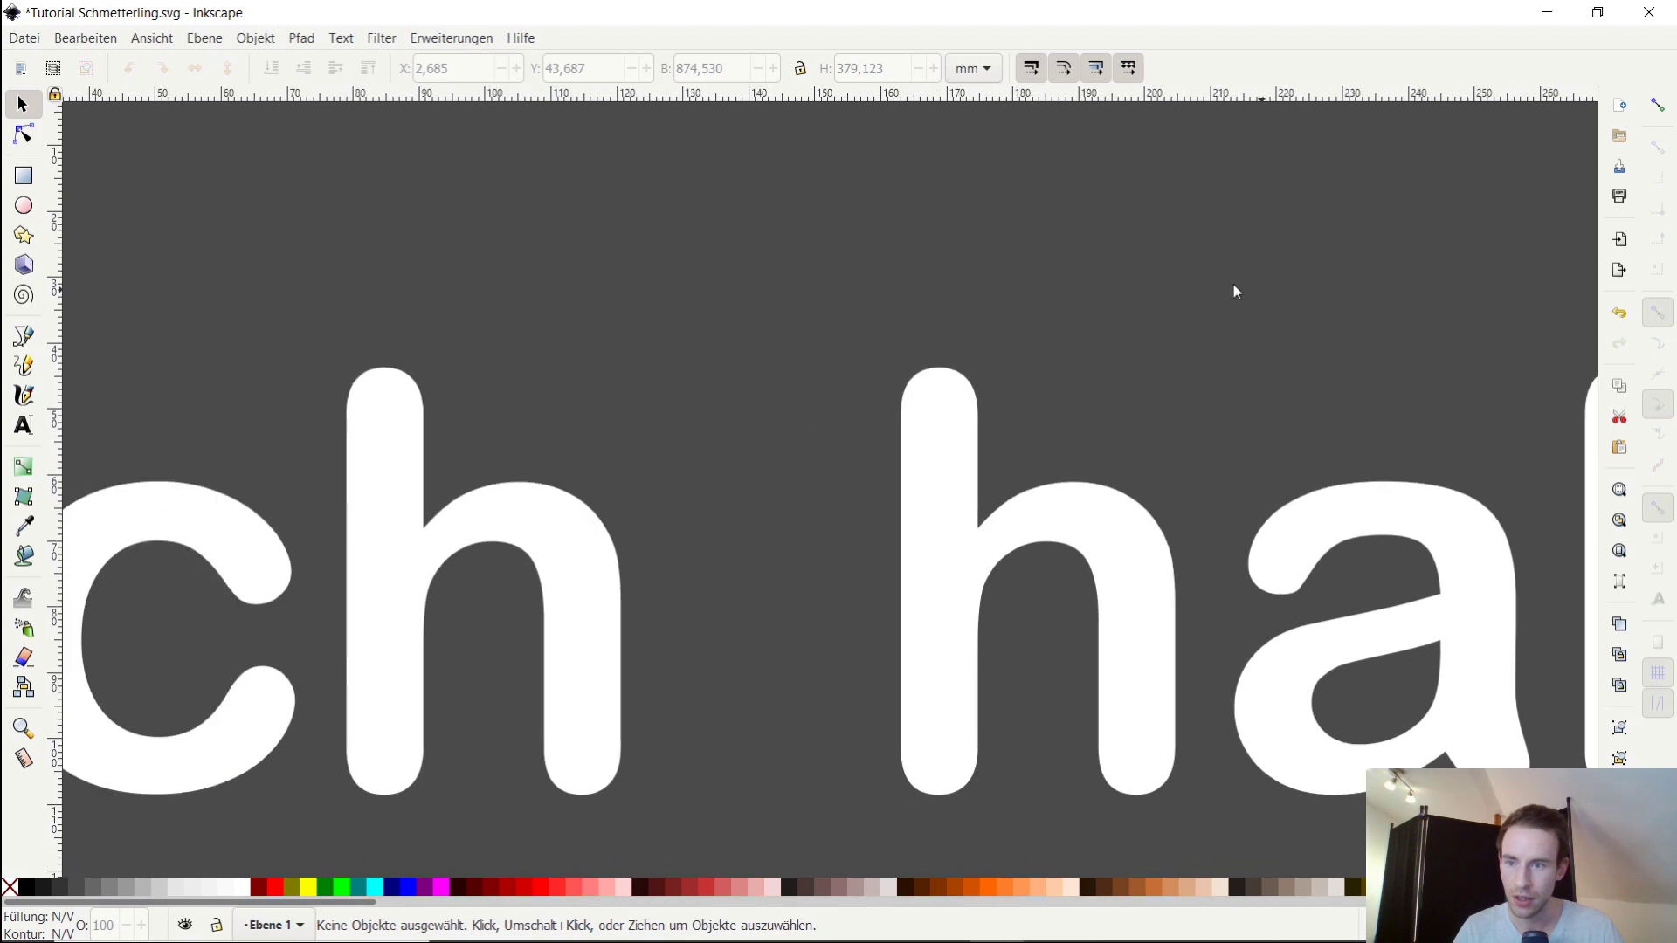
scroll(1205, 349, left, 5)
scroll(961, 384, left, 1)
key(ctrl)
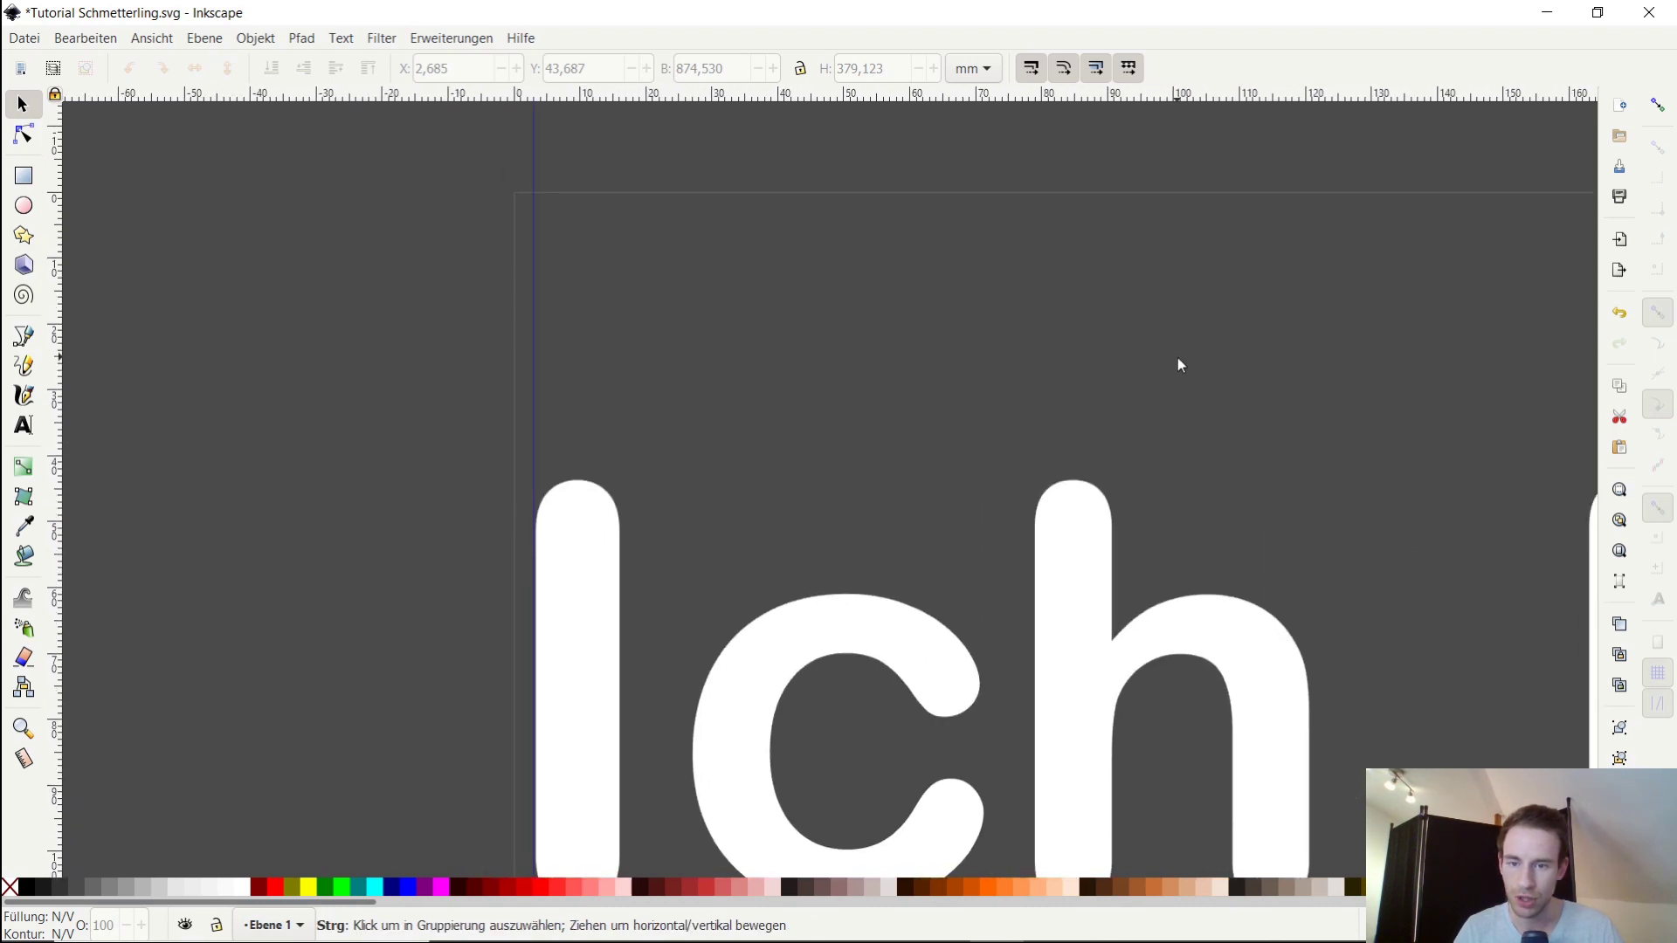
scroll(1177, 361, down, 3)
scroll(1202, 385, right, 10)
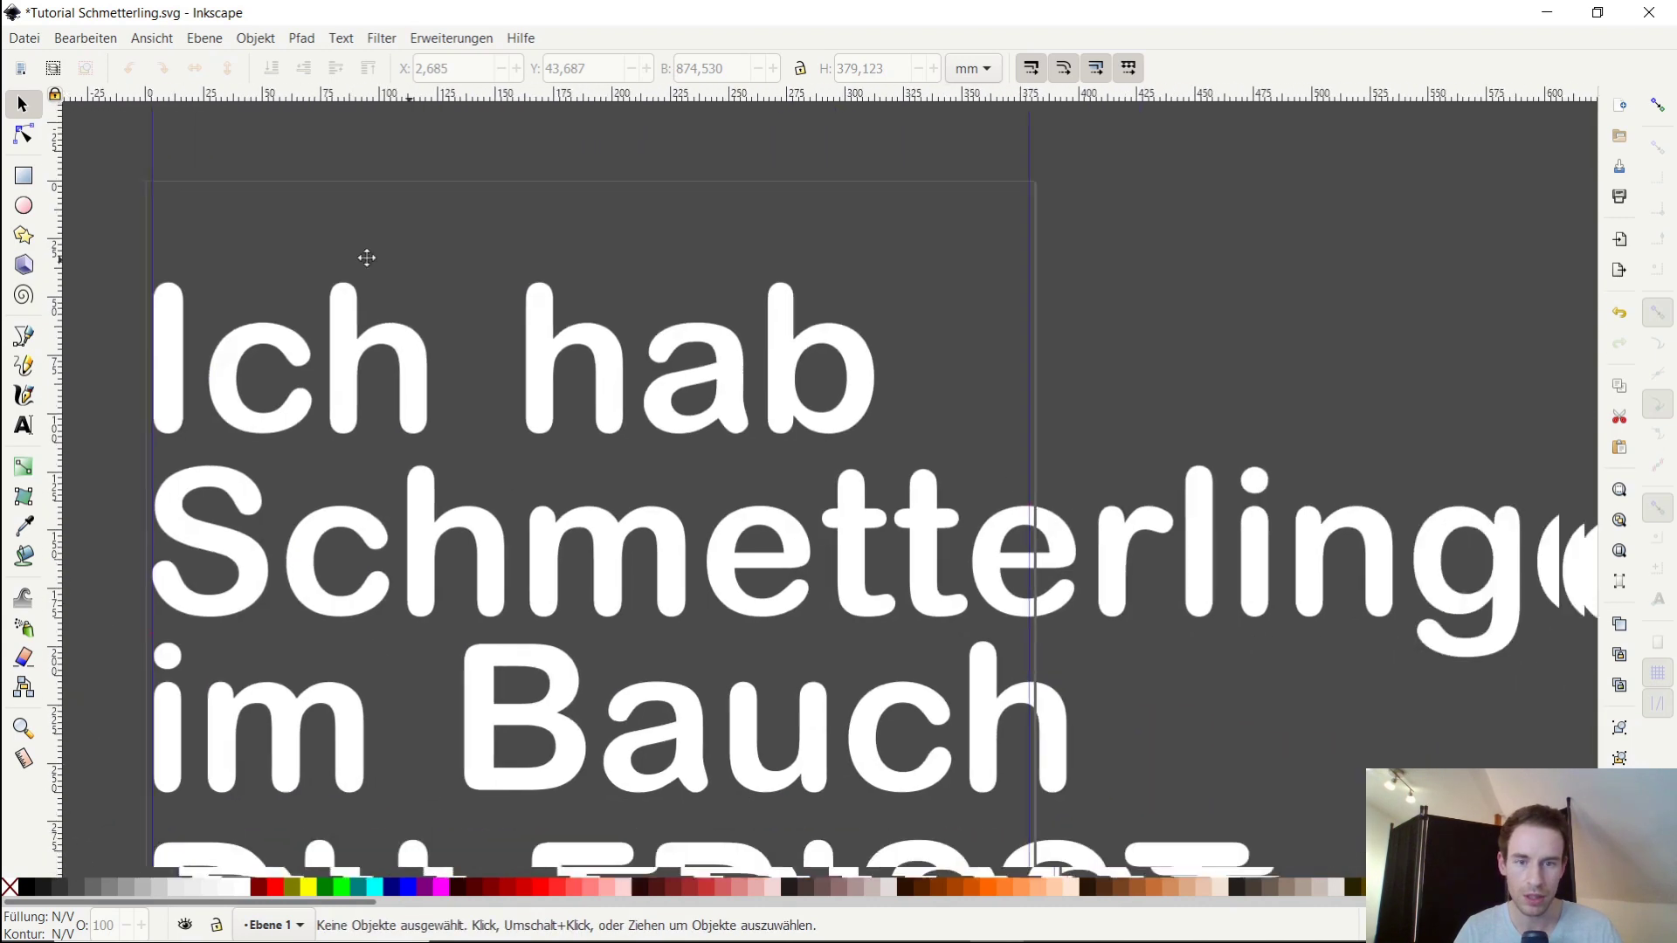
scroll(1047, 367, down, 1)
scroll(1048, 367, right, 1)
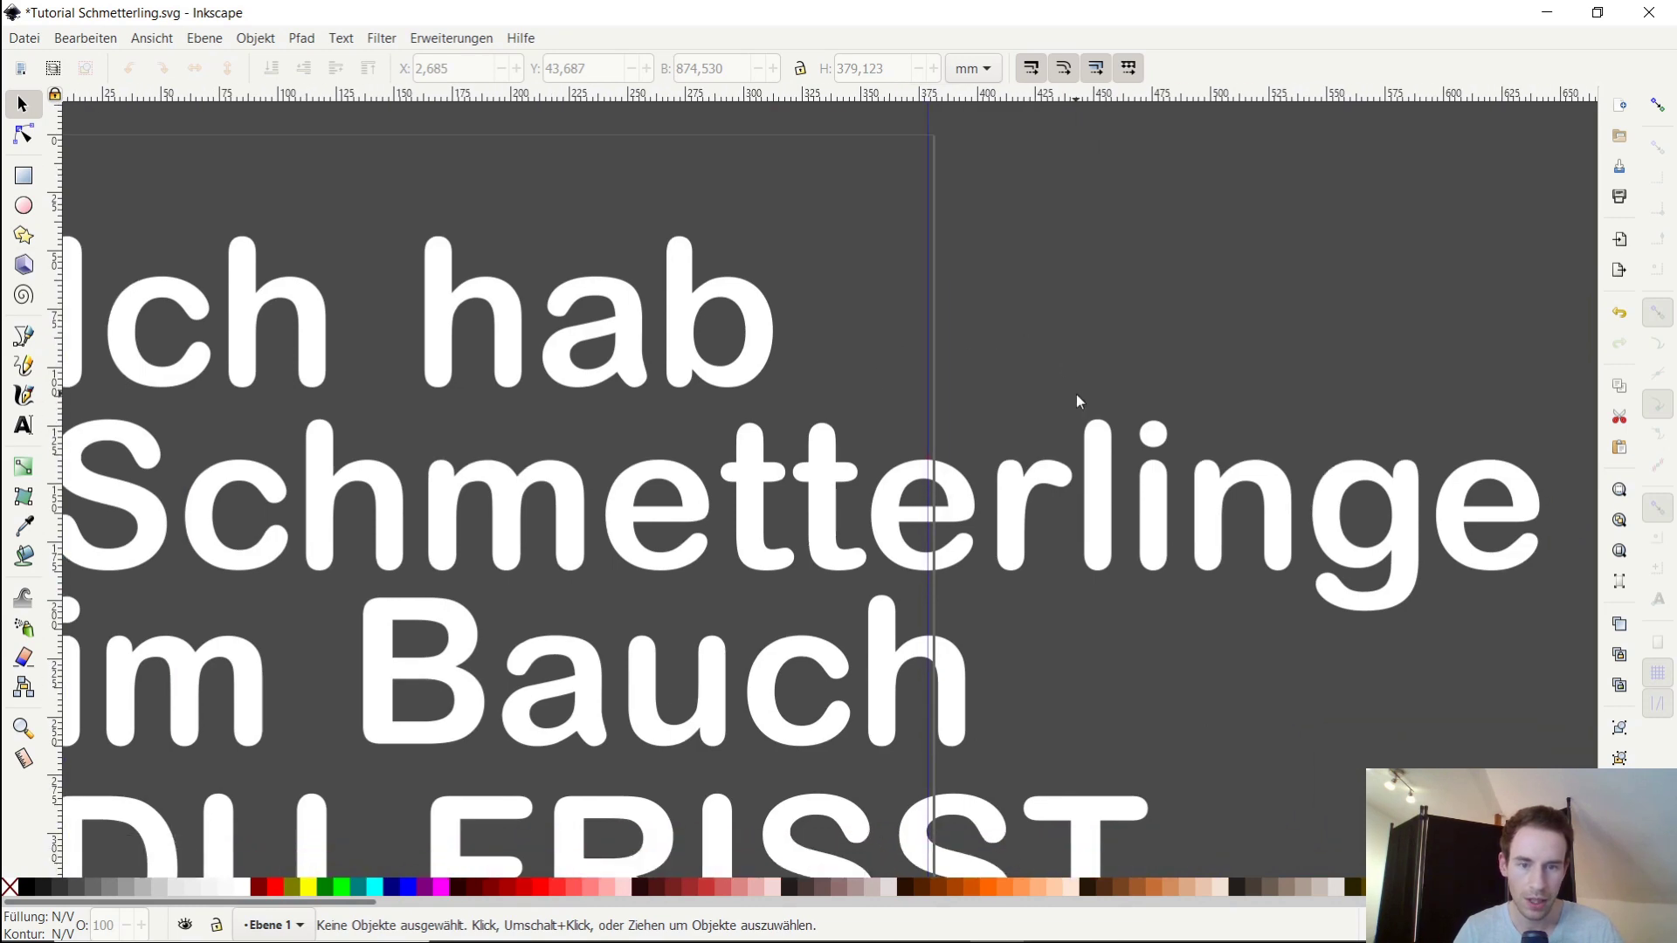
click(1138, 589)
scroll(1140, 591, down, 1)
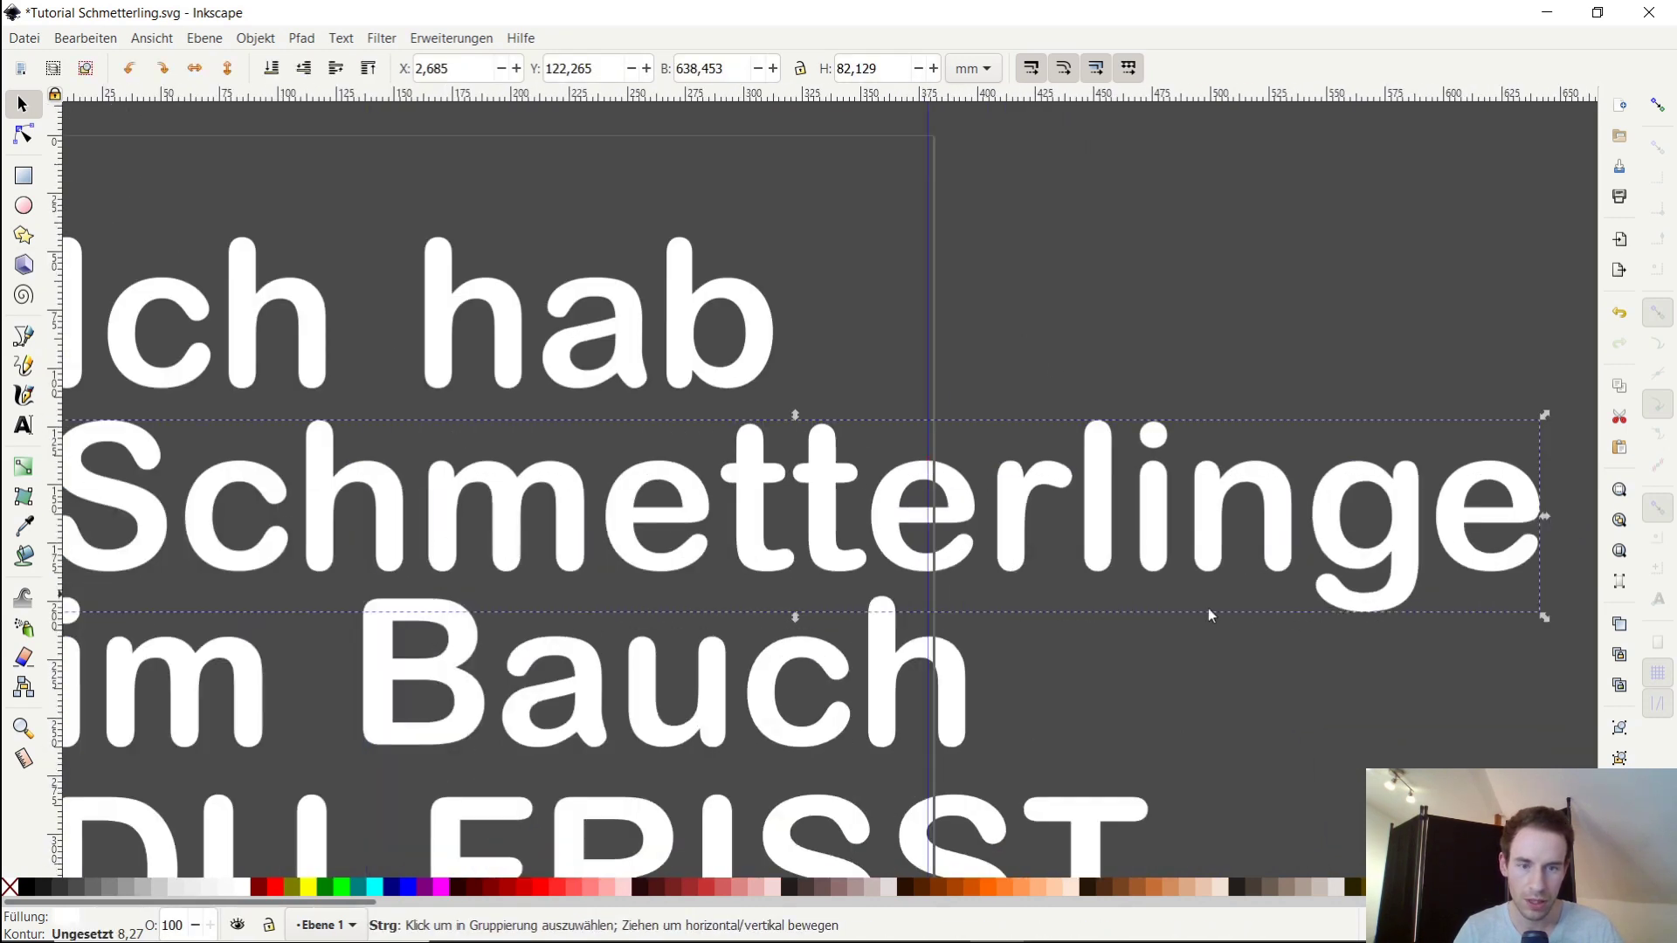
scroll(1140, 590, up, 1)
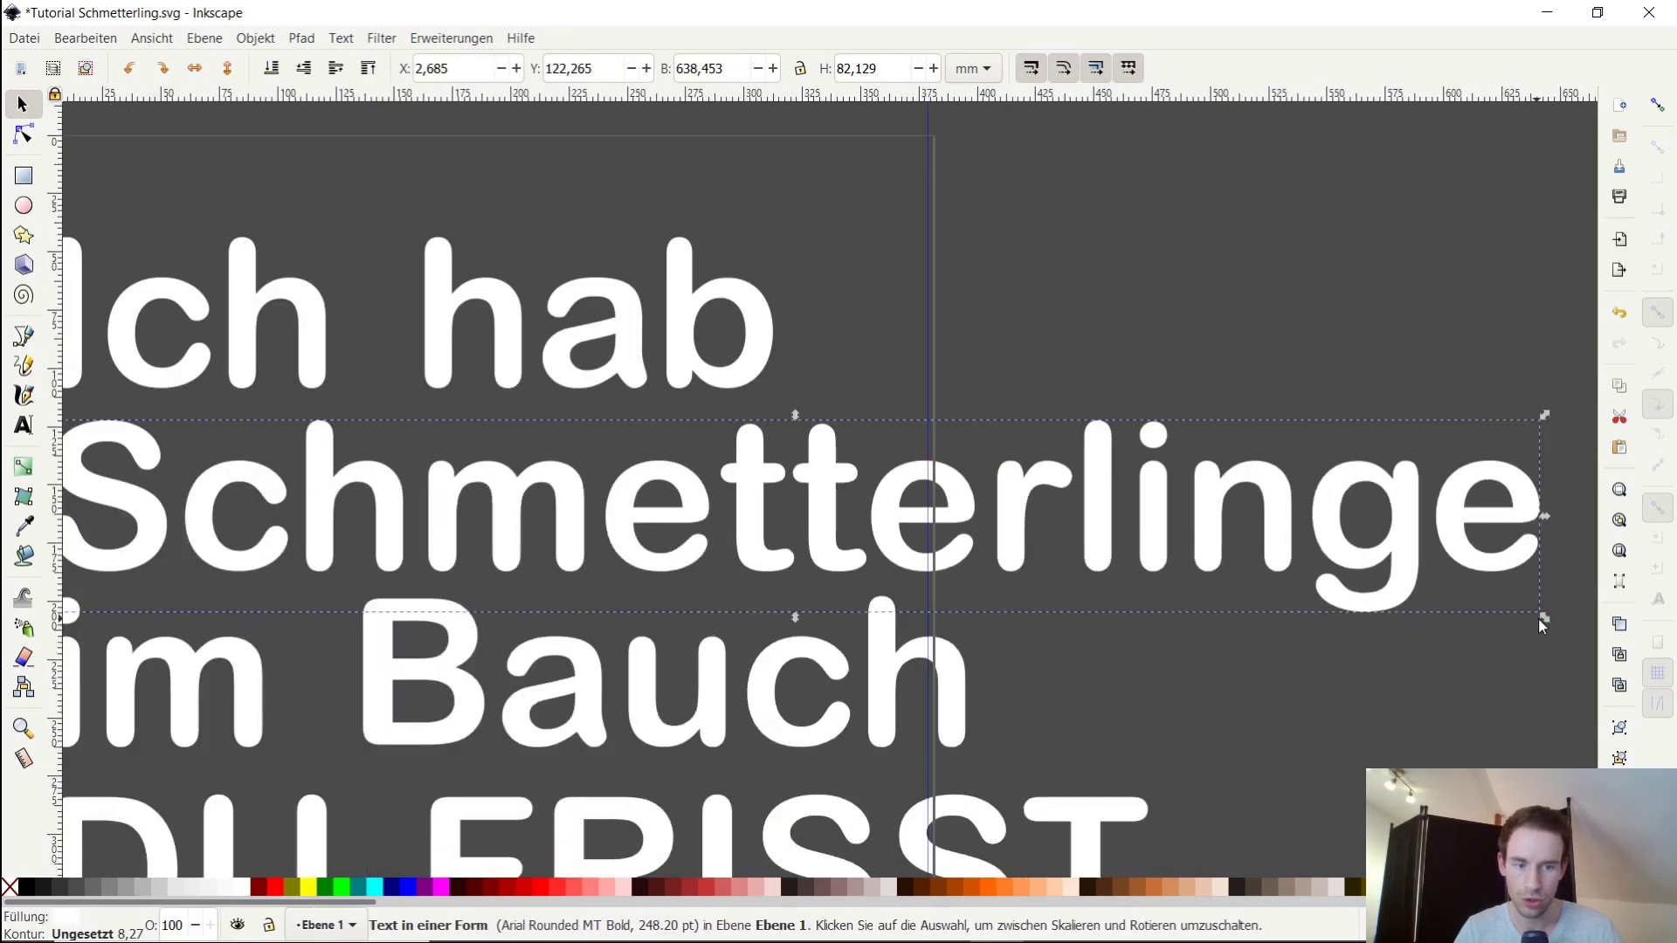
Scale Schmetterlinge proportionally until its right edge meets the right guide
drag(1542, 615, 1104, 556)
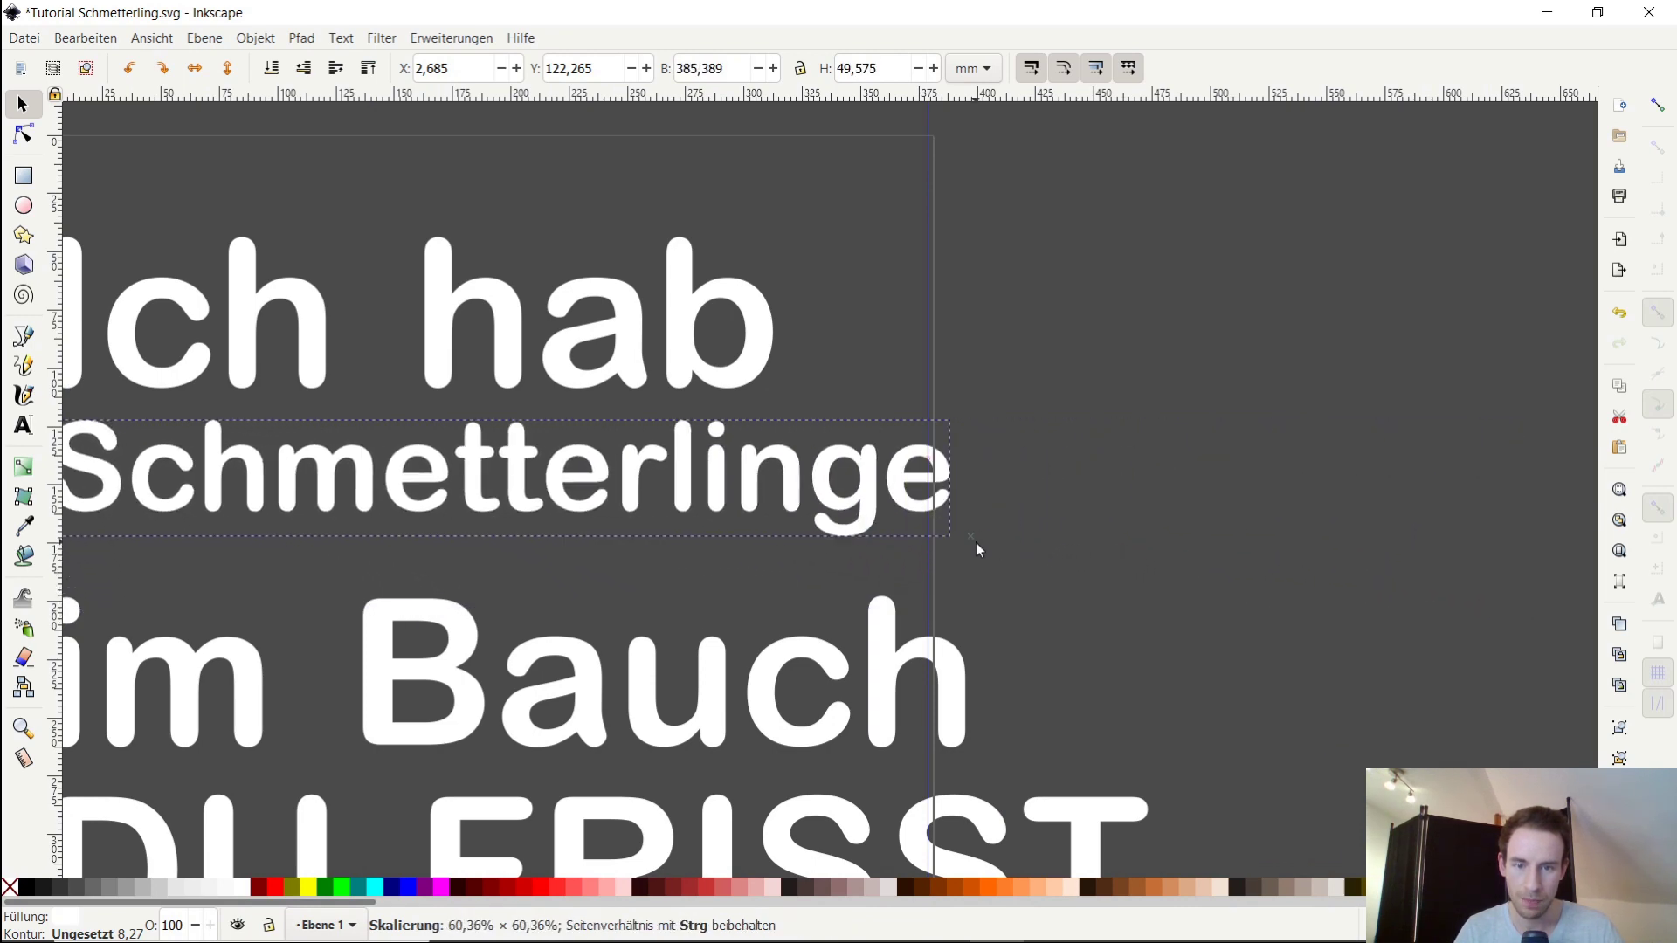
drag(1104, 555, 976, 540)
scroll(976, 537, up, 3)
scroll(1086, 806, up, 2)
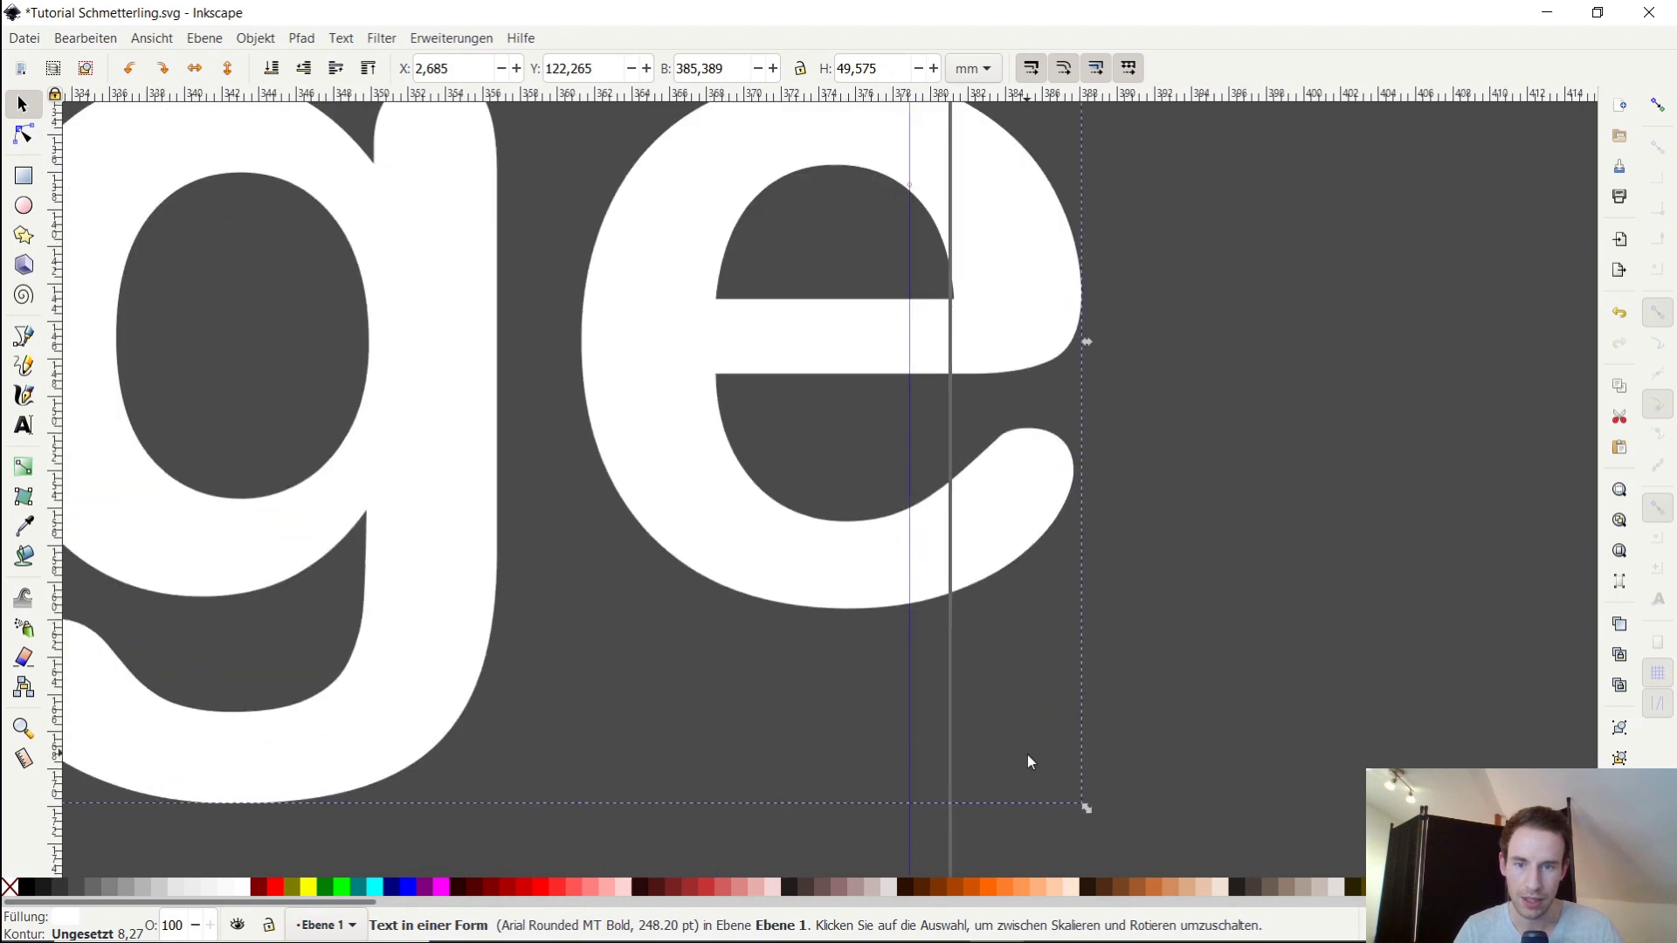
drag(1099, 809, 1056, 773)
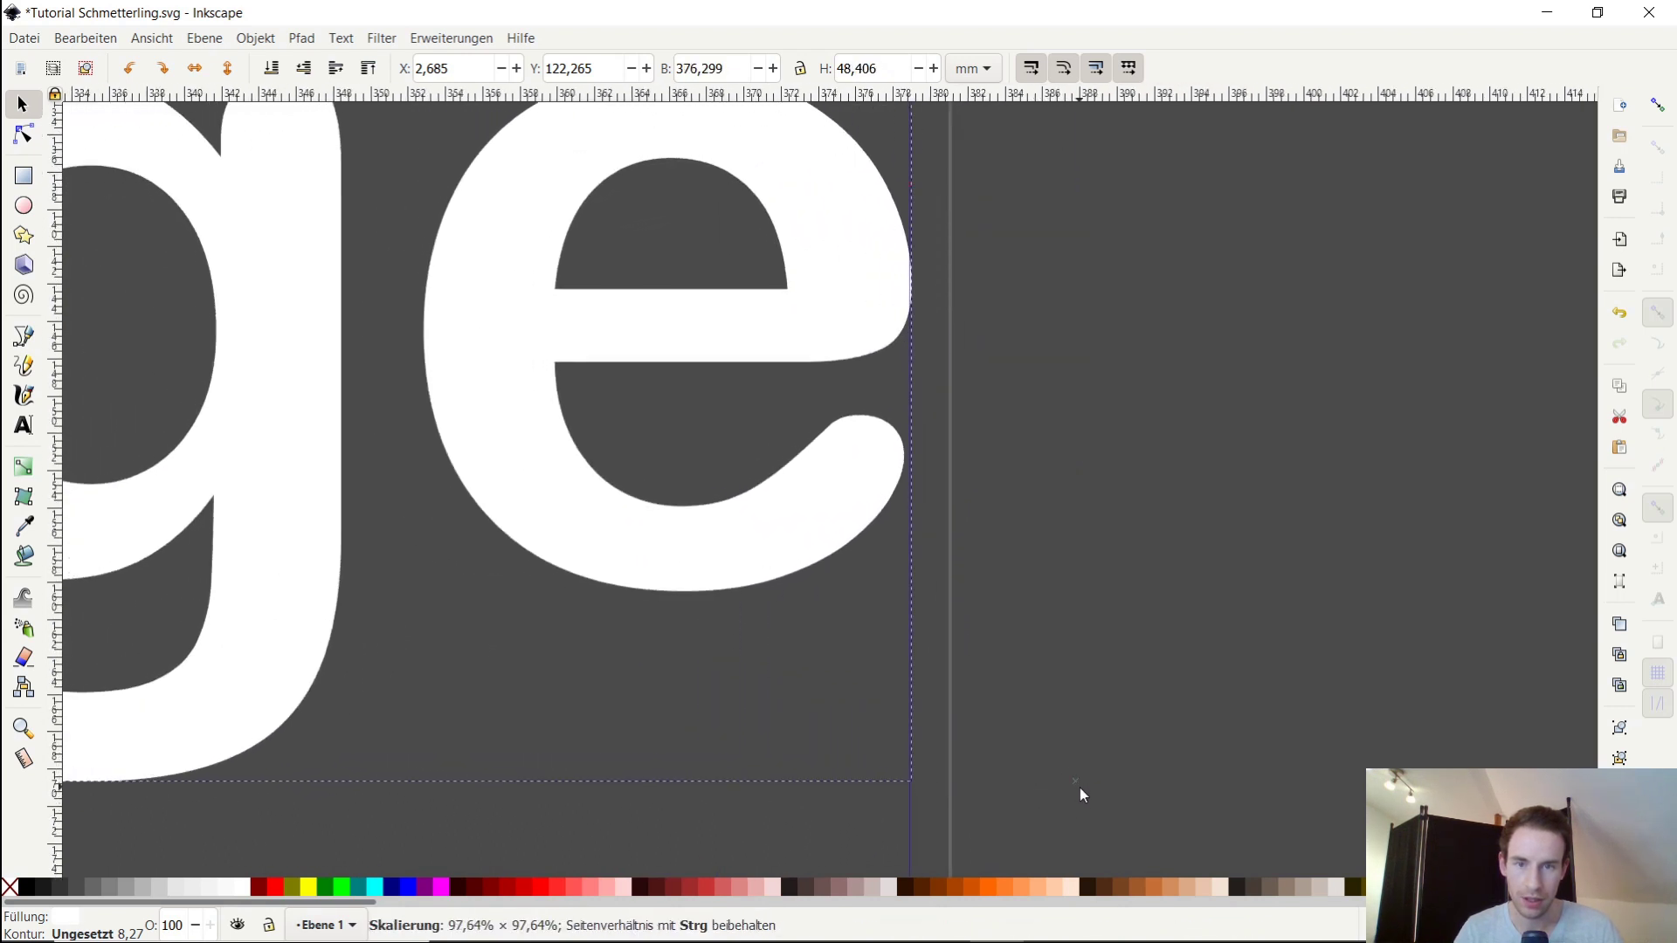
drag(1057, 774, 1079, 788)
scroll(895, 777, up, 5)
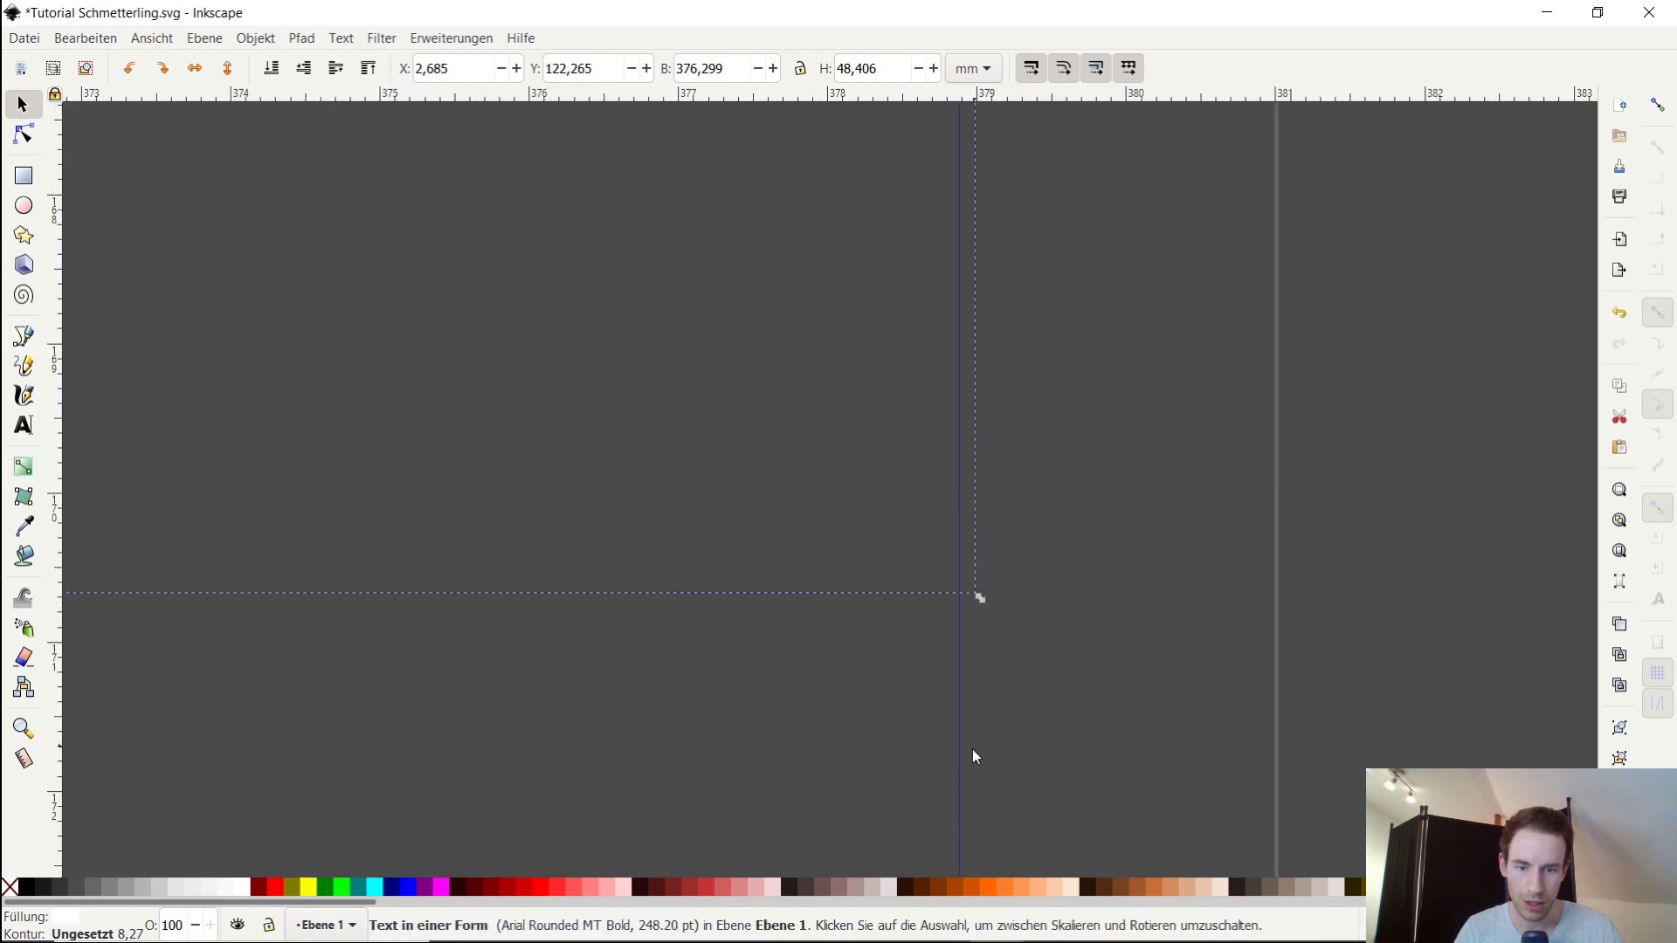
drag(987, 596, 976, 605)
scroll(956, 646, down, 10)
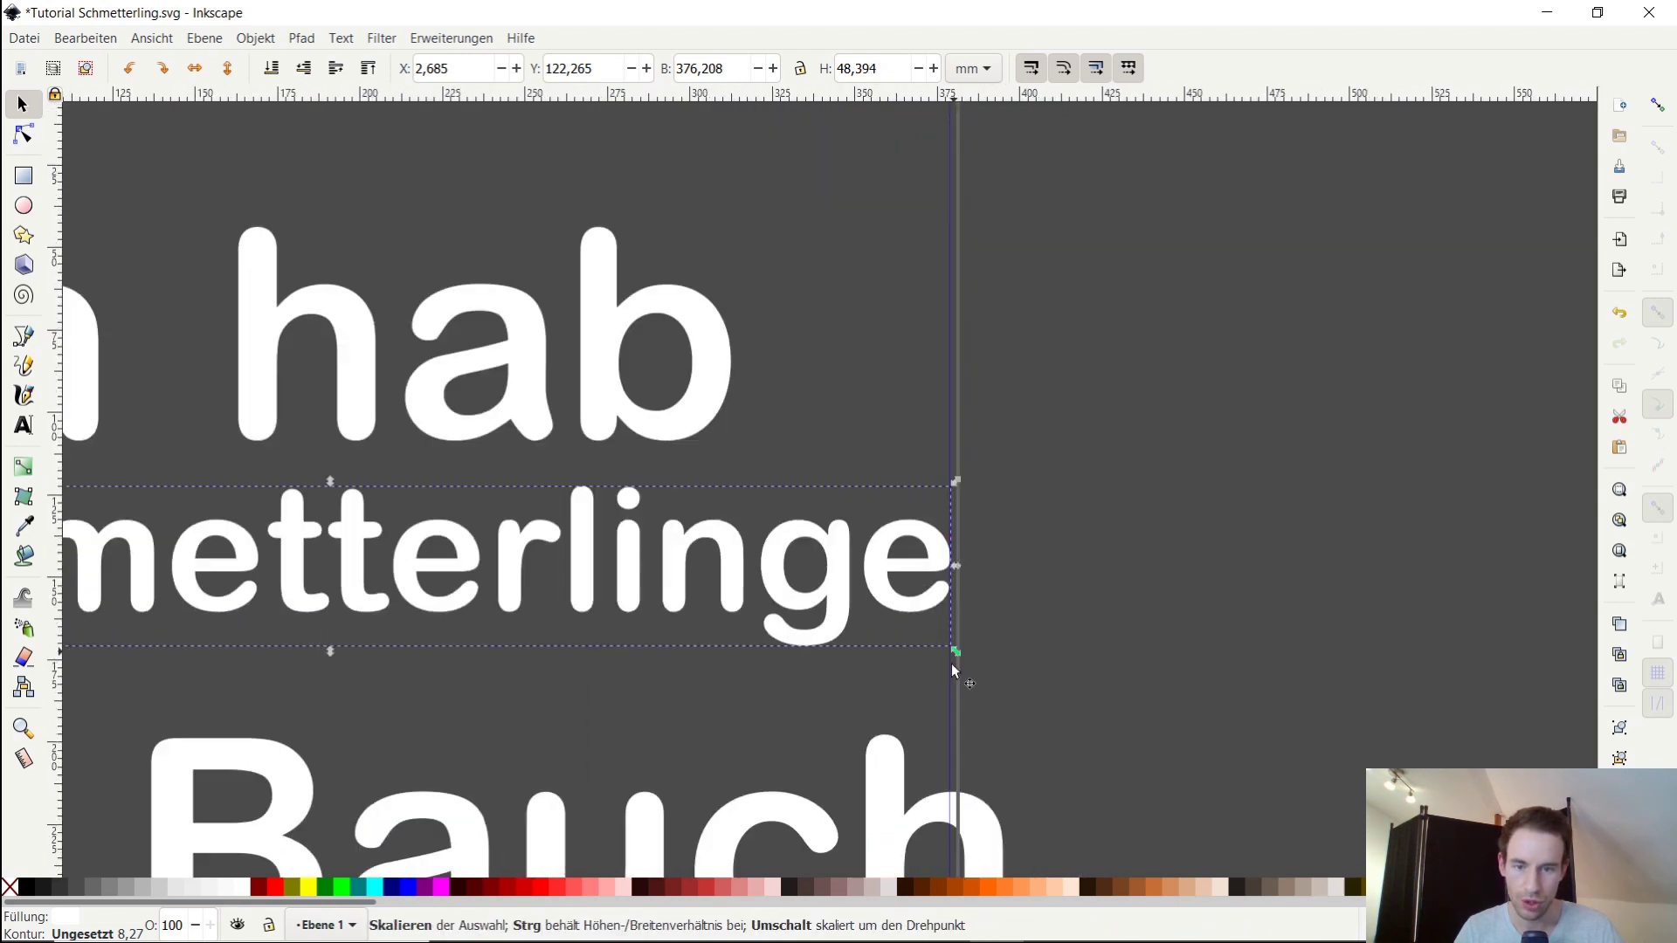
Shrink the im Bauch line so its right edge meets the right guide
click(744, 657)
scroll(1004, 668, up, 4)
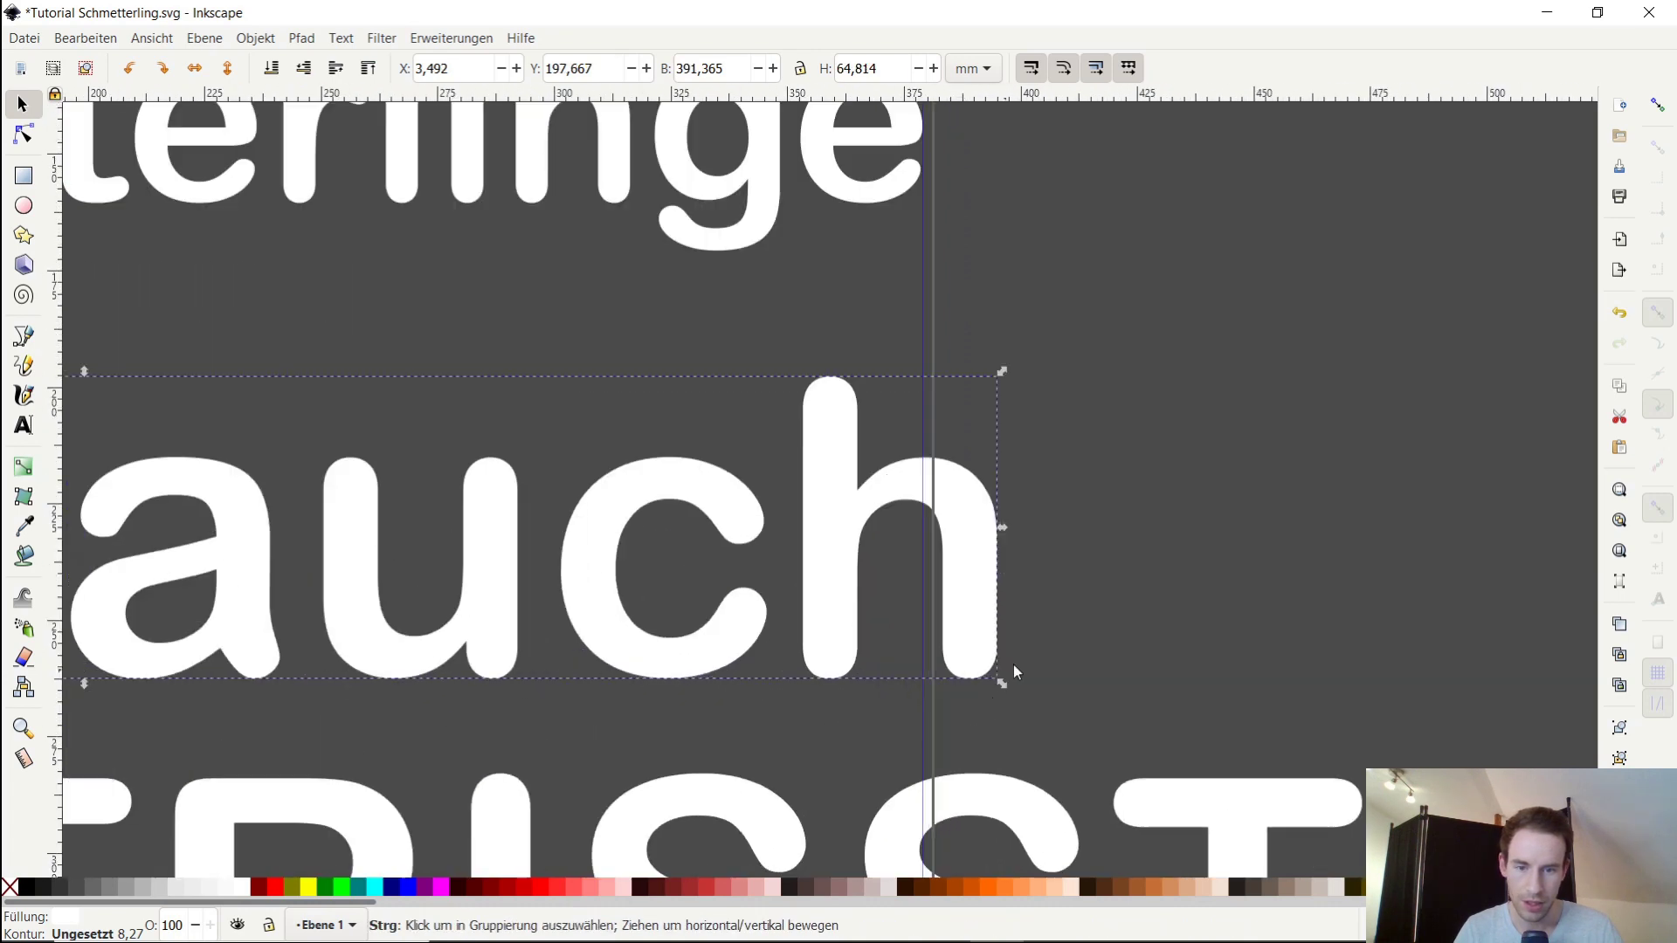
scroll(982, 690, up, 3)
drag(984, 722, 775, 693)
click(887, 578)
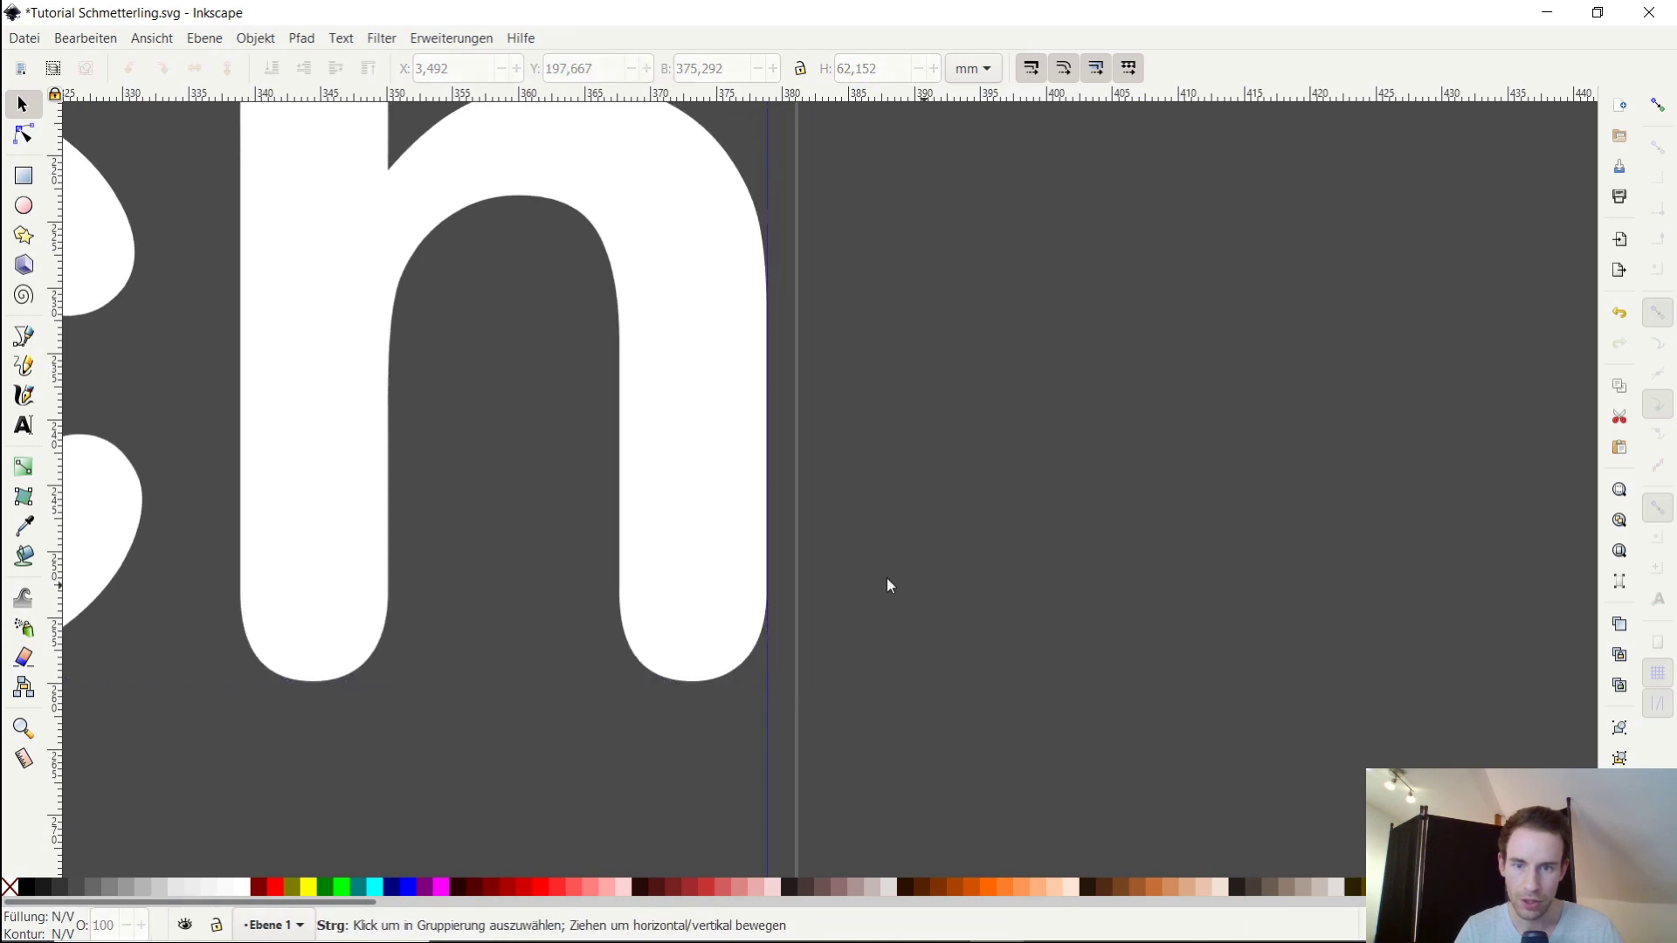
scroll(894, 569, down, 6)
scroll(981, 504, down, 3)
scroll(982, 504, up, 1)
scroll(987, 498, up, 1)
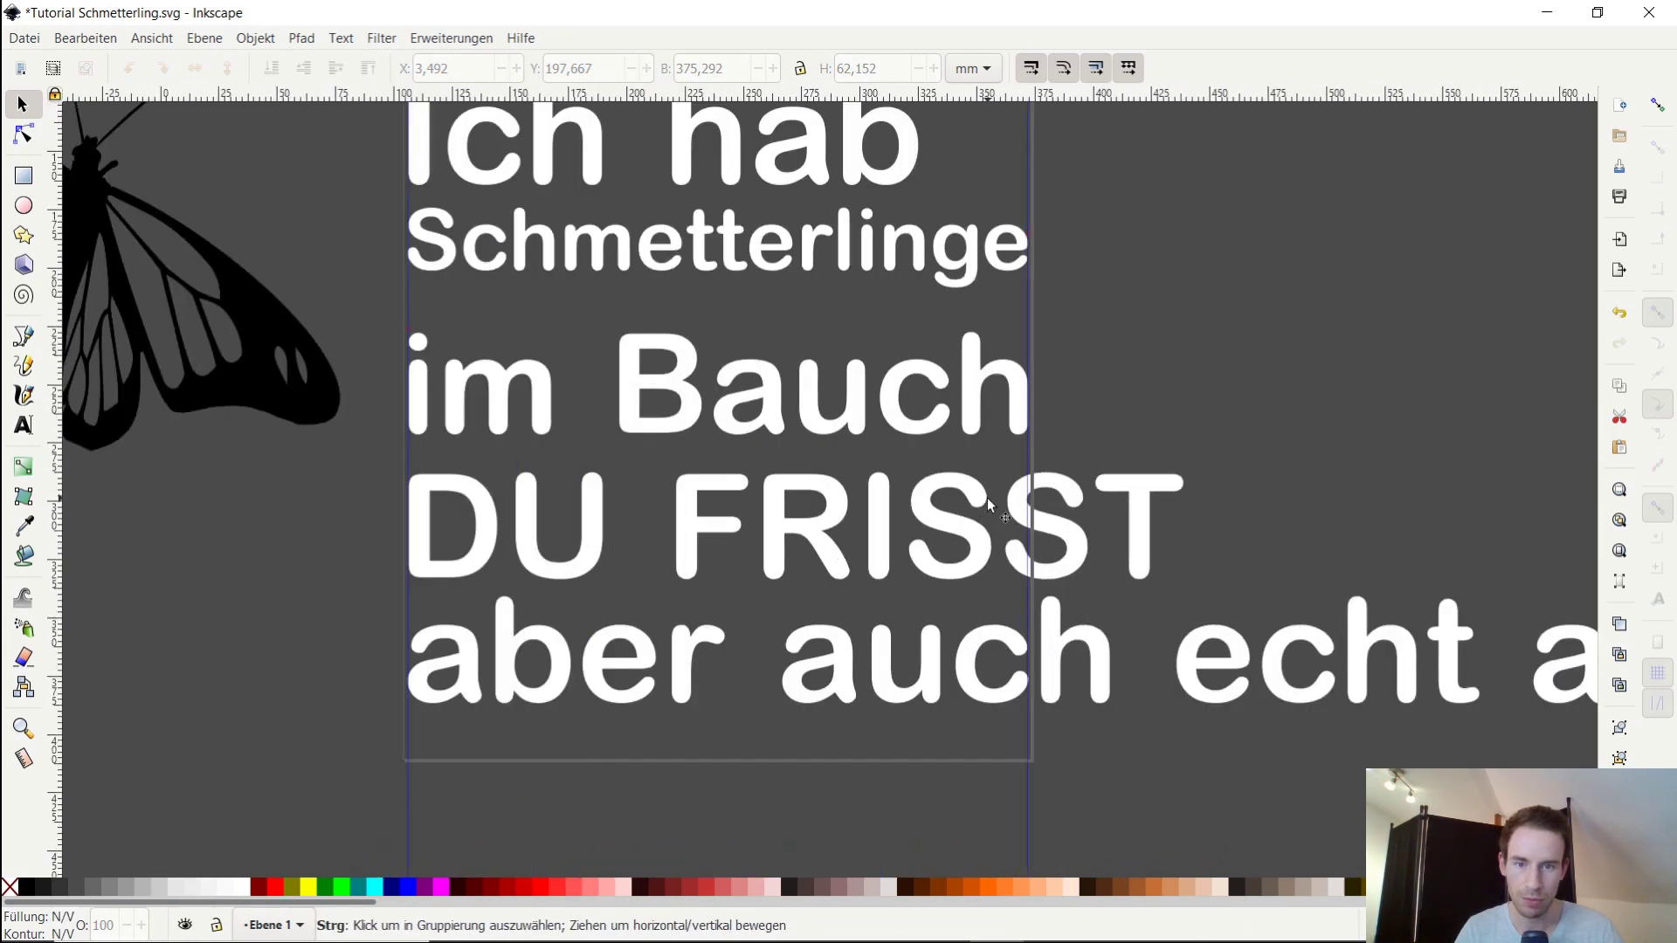
scroll(946, 532, up, 1)
click(946, 531)
Resize DU FRISST so its right edge sits exactly on the right guide
mouse_move(1380, 667)
mouse_down()
mouse_move(1179, 610)
mouse_move(1212, 625)
mouse_up()
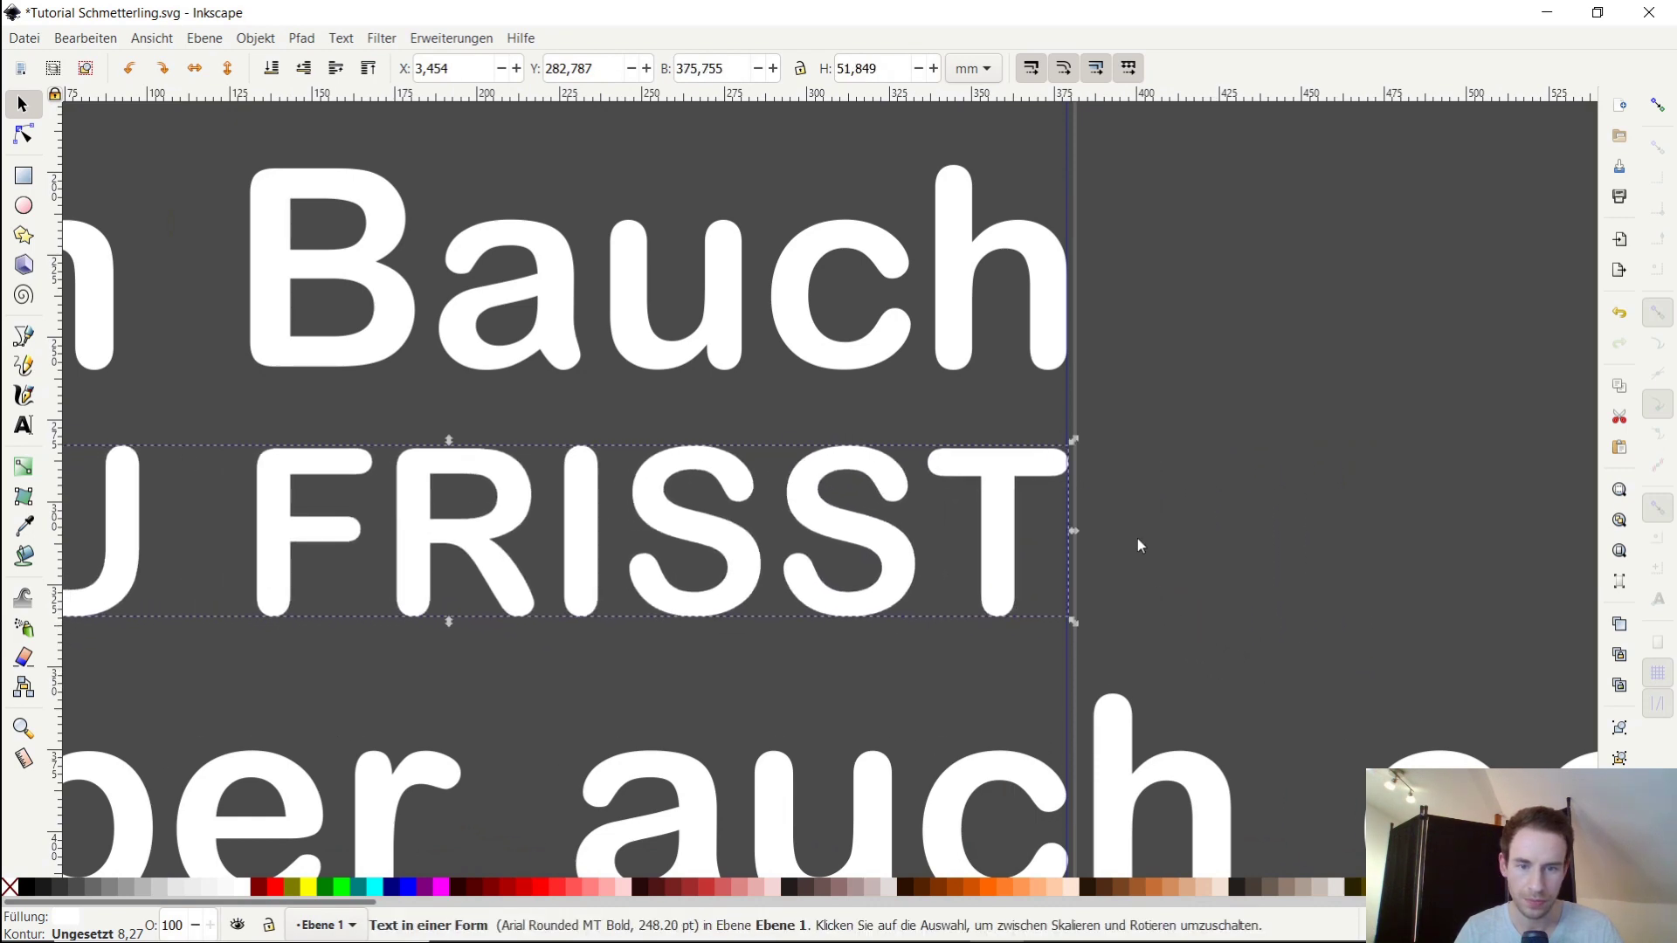
click(1141, 506)
scroll(1141, 506, up, 3)
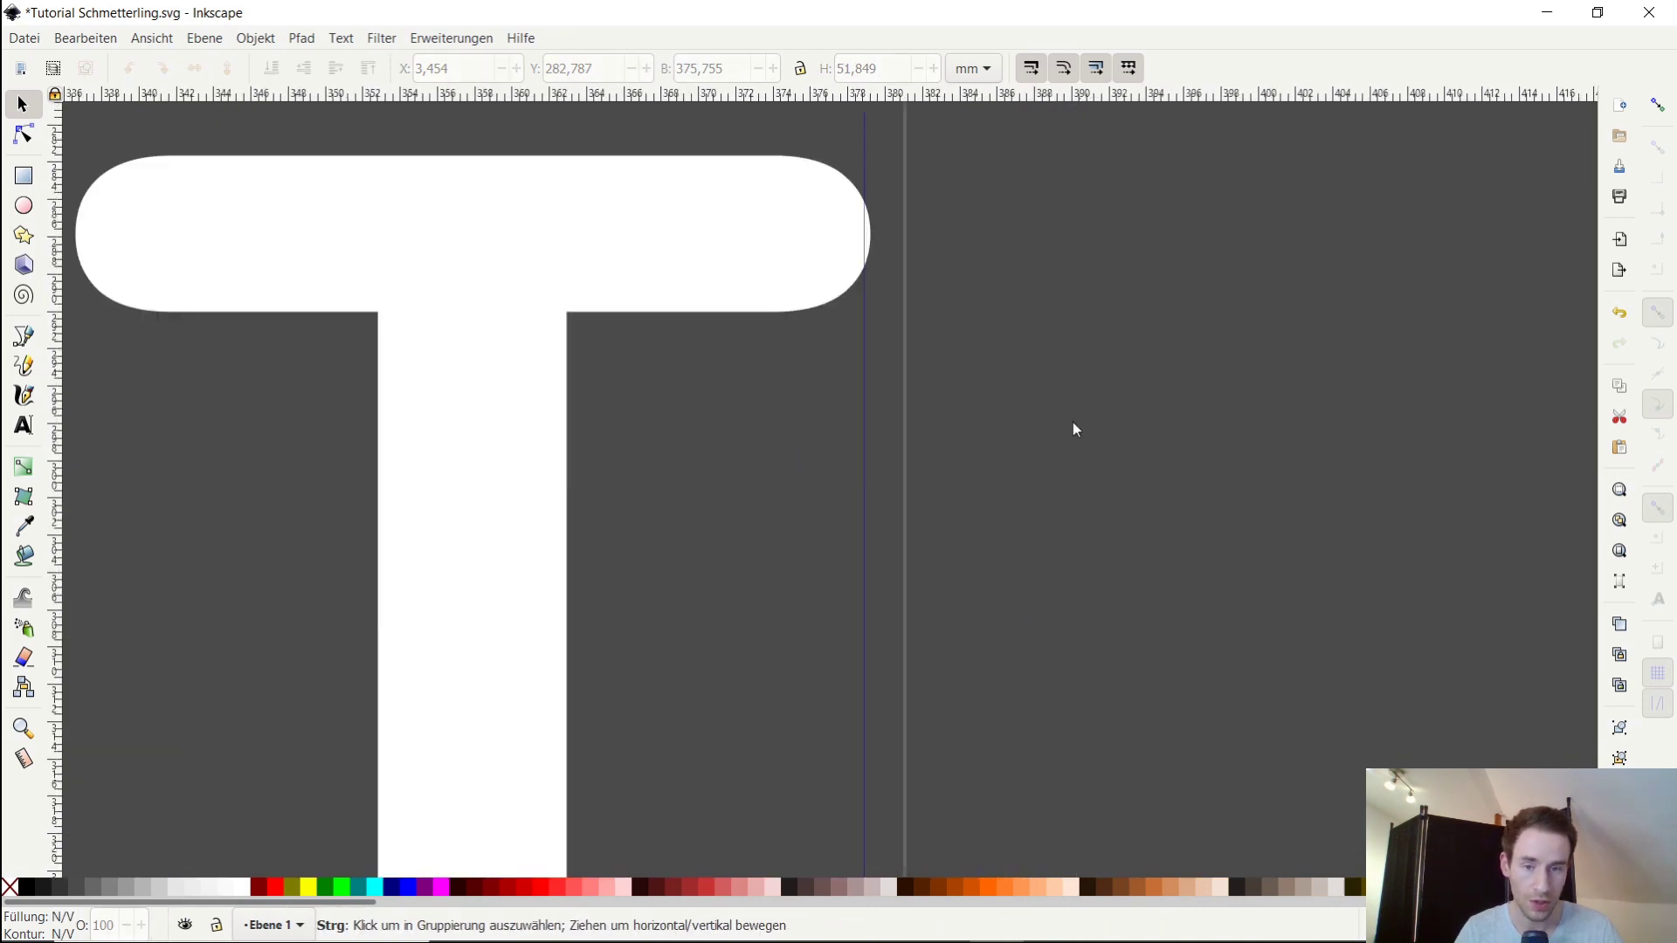
click(794, 262)
scroll(868, 382, down, 5)
scroll(868, 382, down, 3)
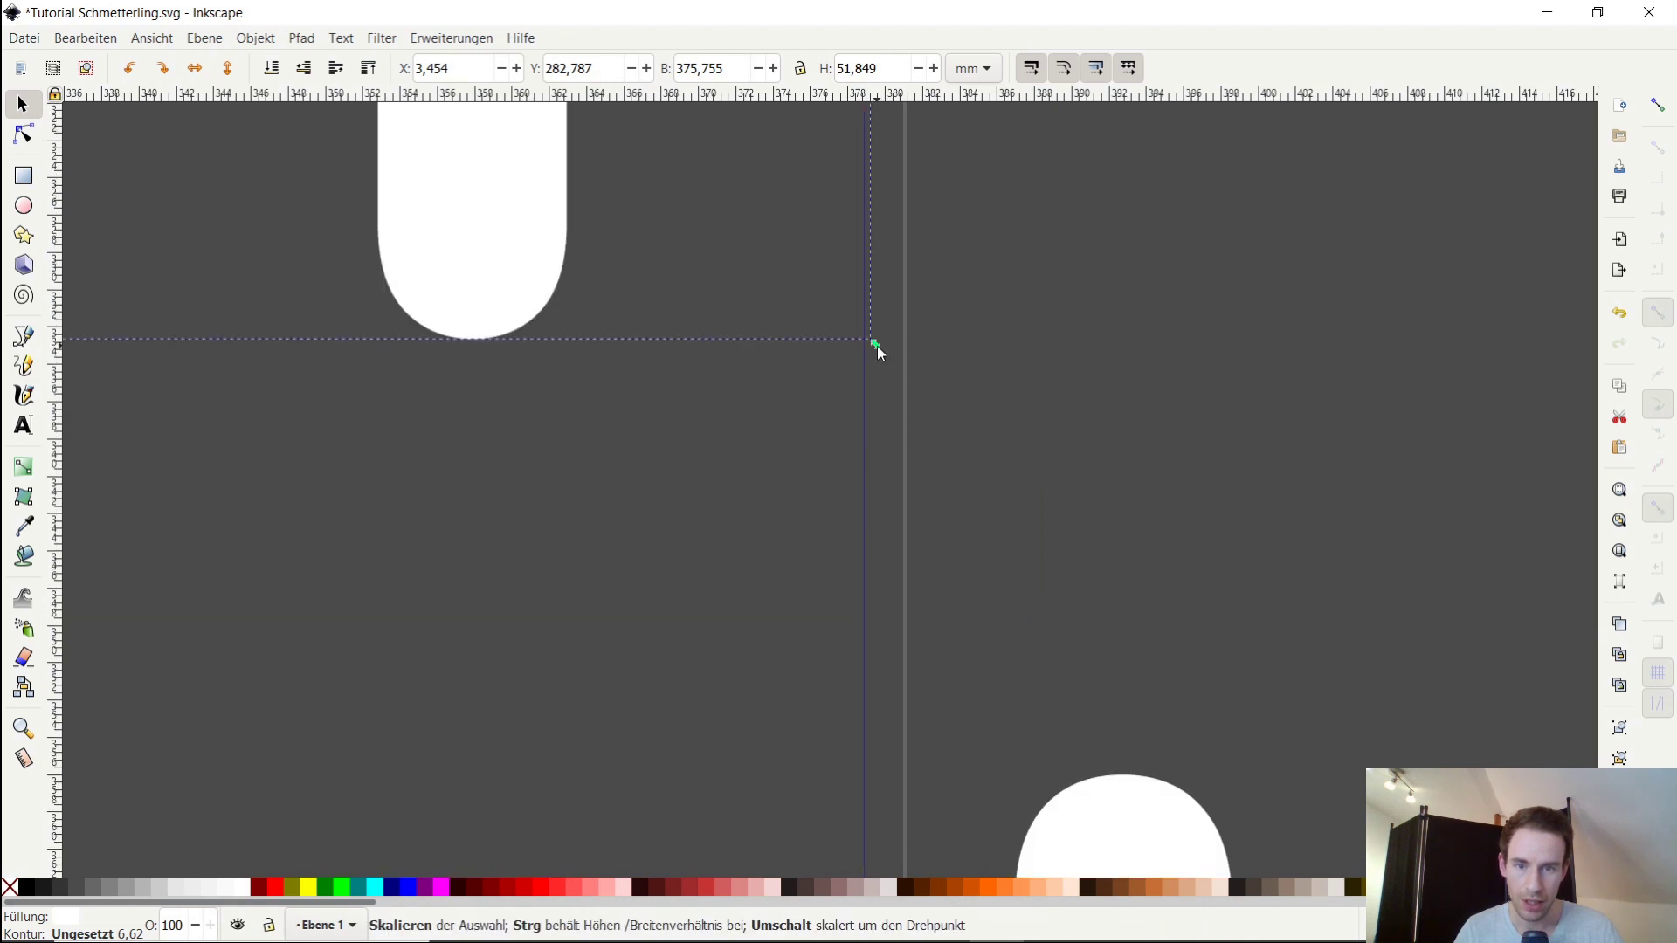
drag(877, 345, 875, 345)
click(1062, 319)
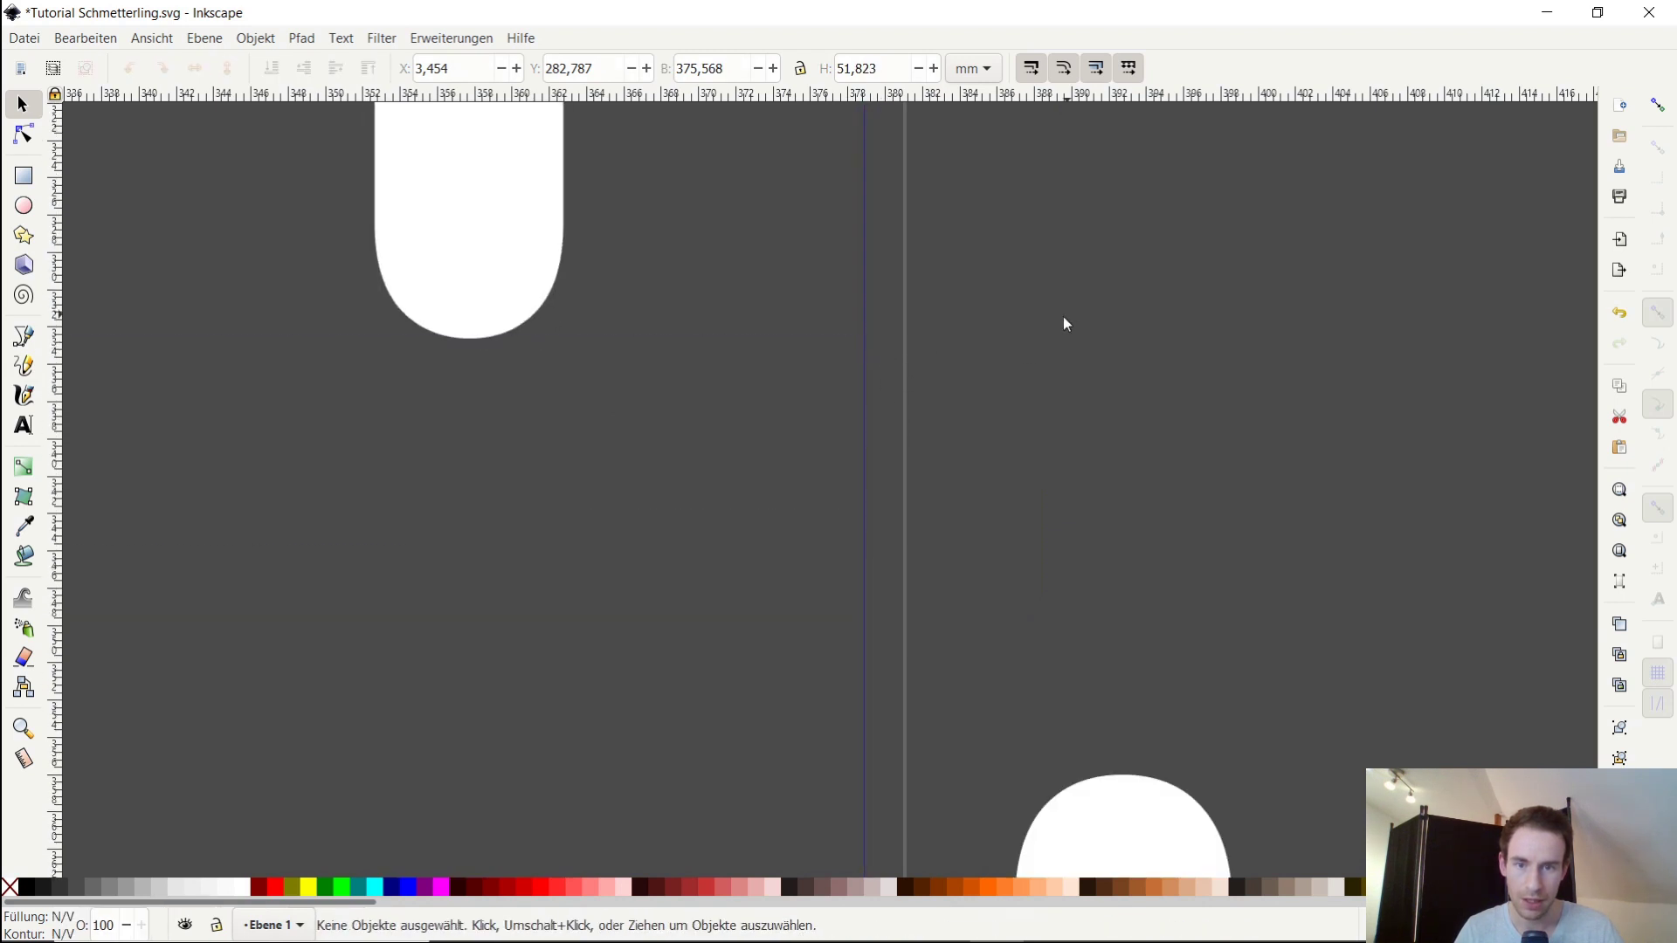
scroll(823, 359, down, 5)
scroll(823, 359, down, 3)
Shrink aber auch echt alles toward the column width
drag(989, 207, 1179, 420)
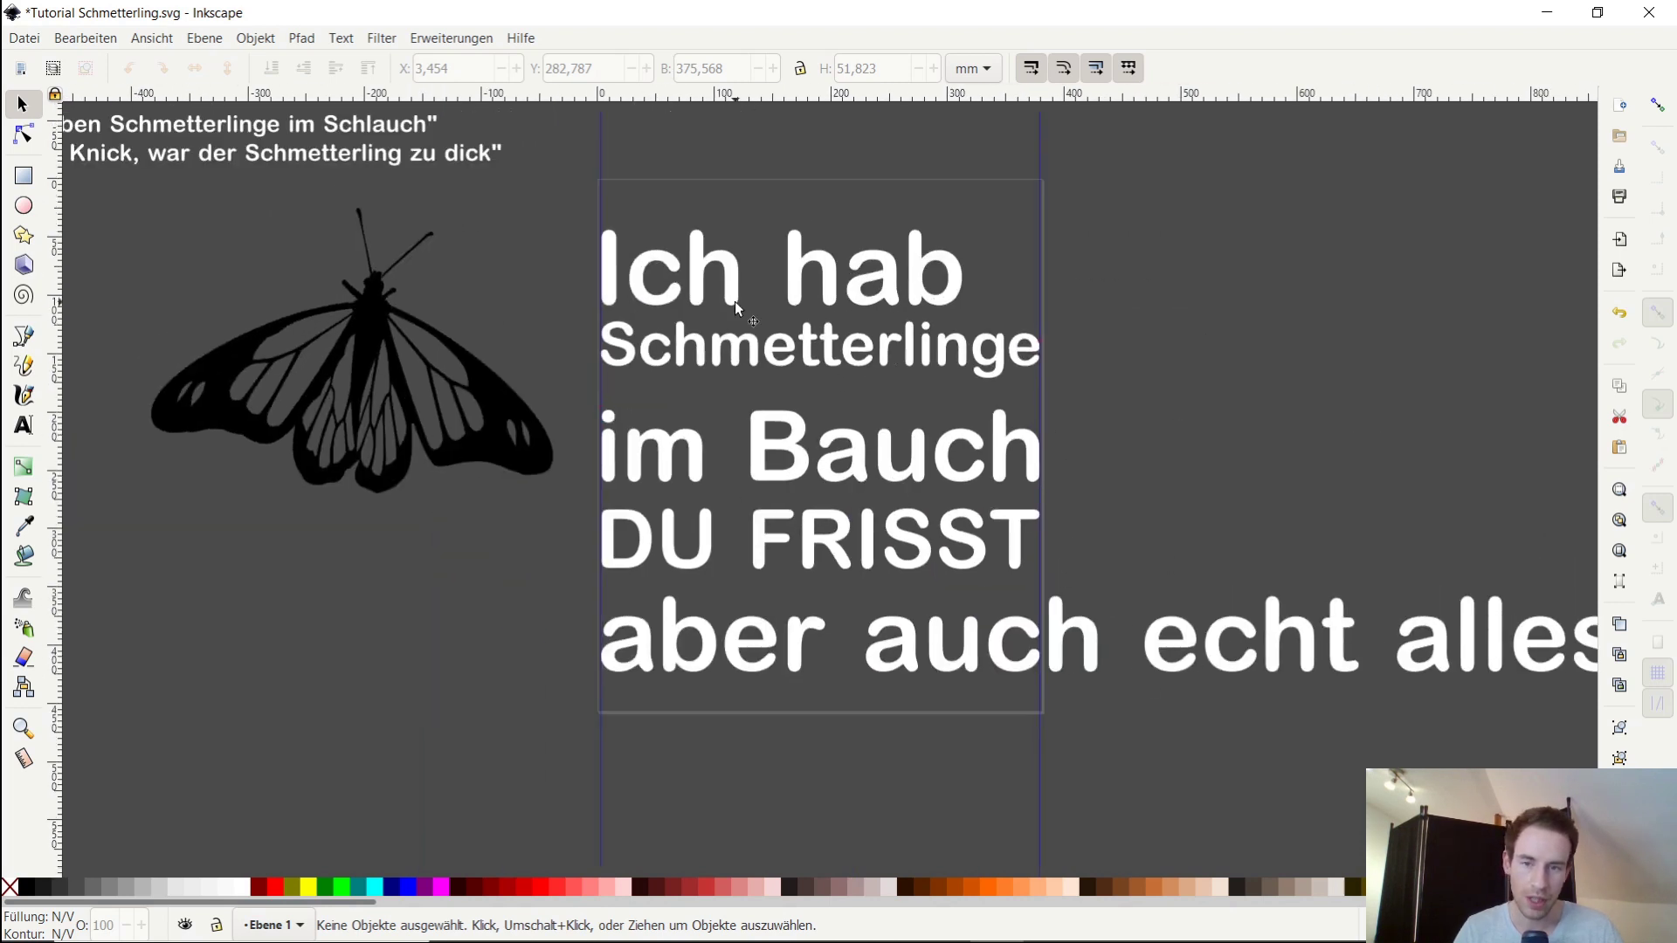
drag(1272, 498, 1105, 436)
click(1345, 576)
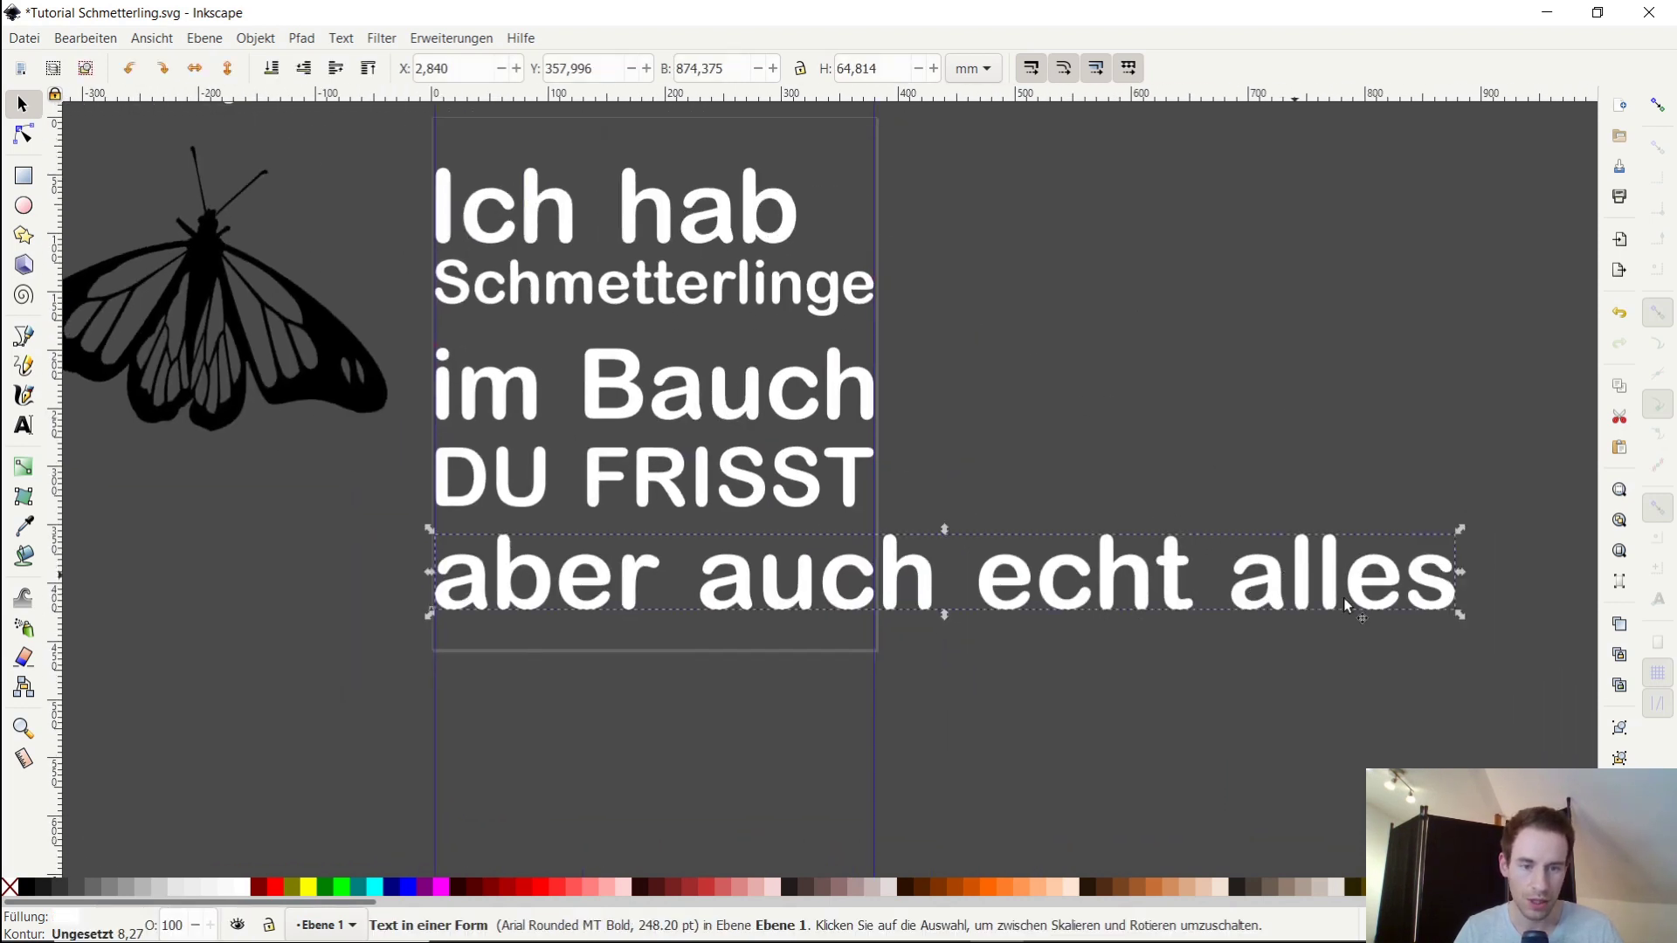
drag(1459, 620, 931, 591)
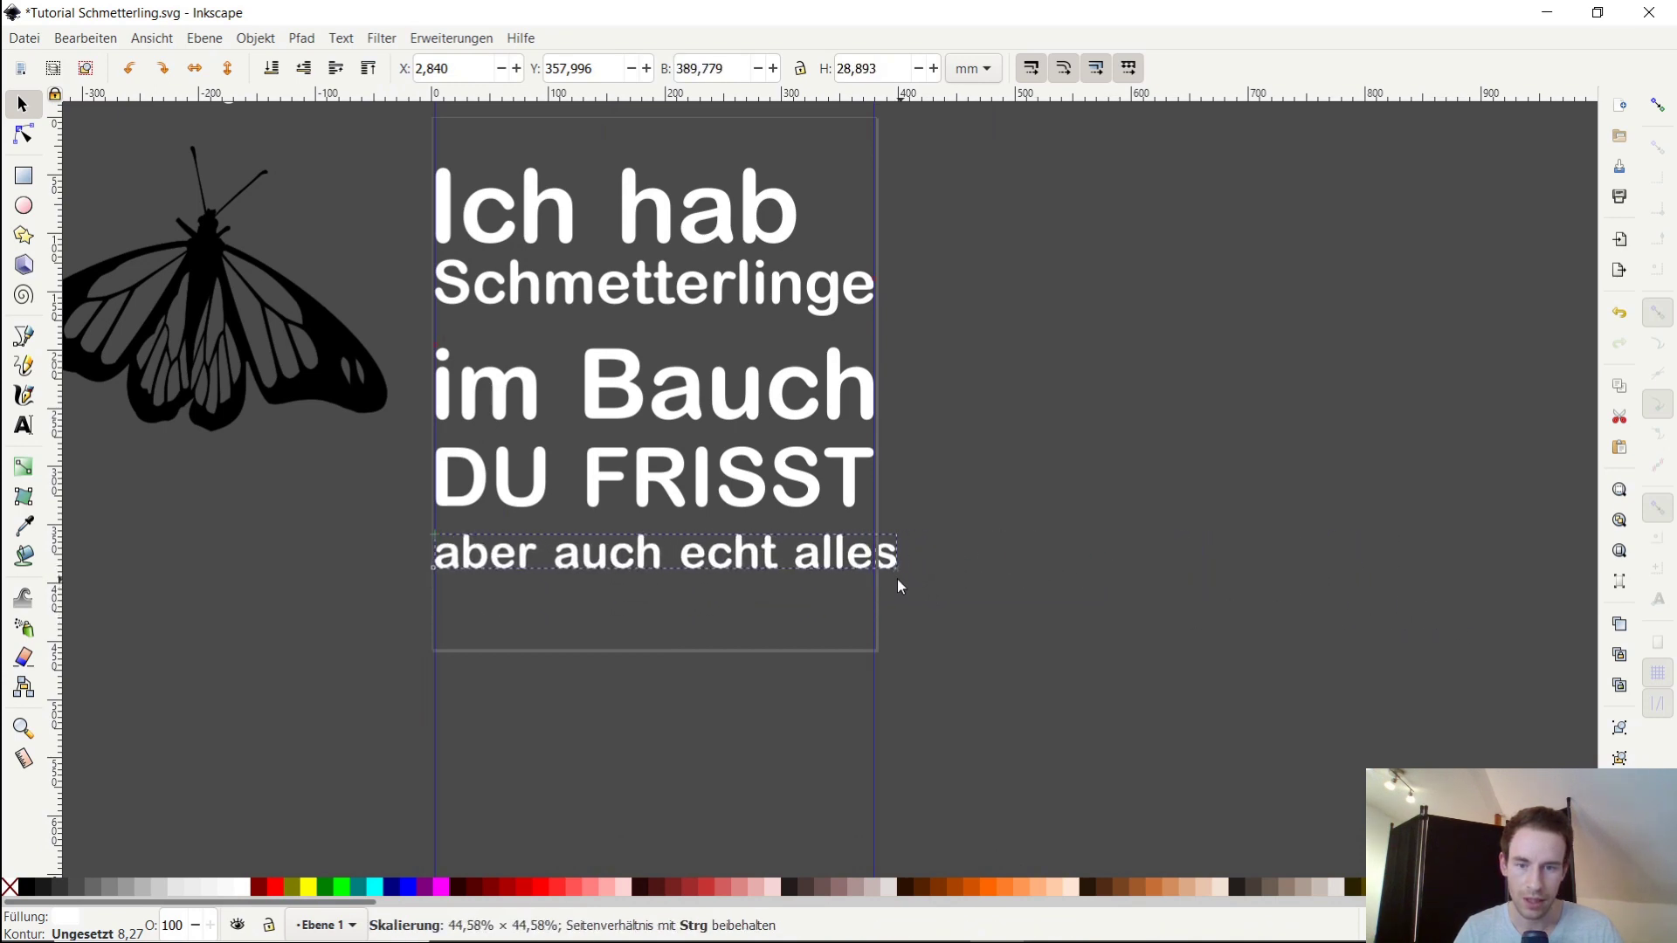
drag(931, 590, 850, 572)
Fine-tune aber auch echt alles so its right edge meets the guide
scroll(1213, 489, up, 3)
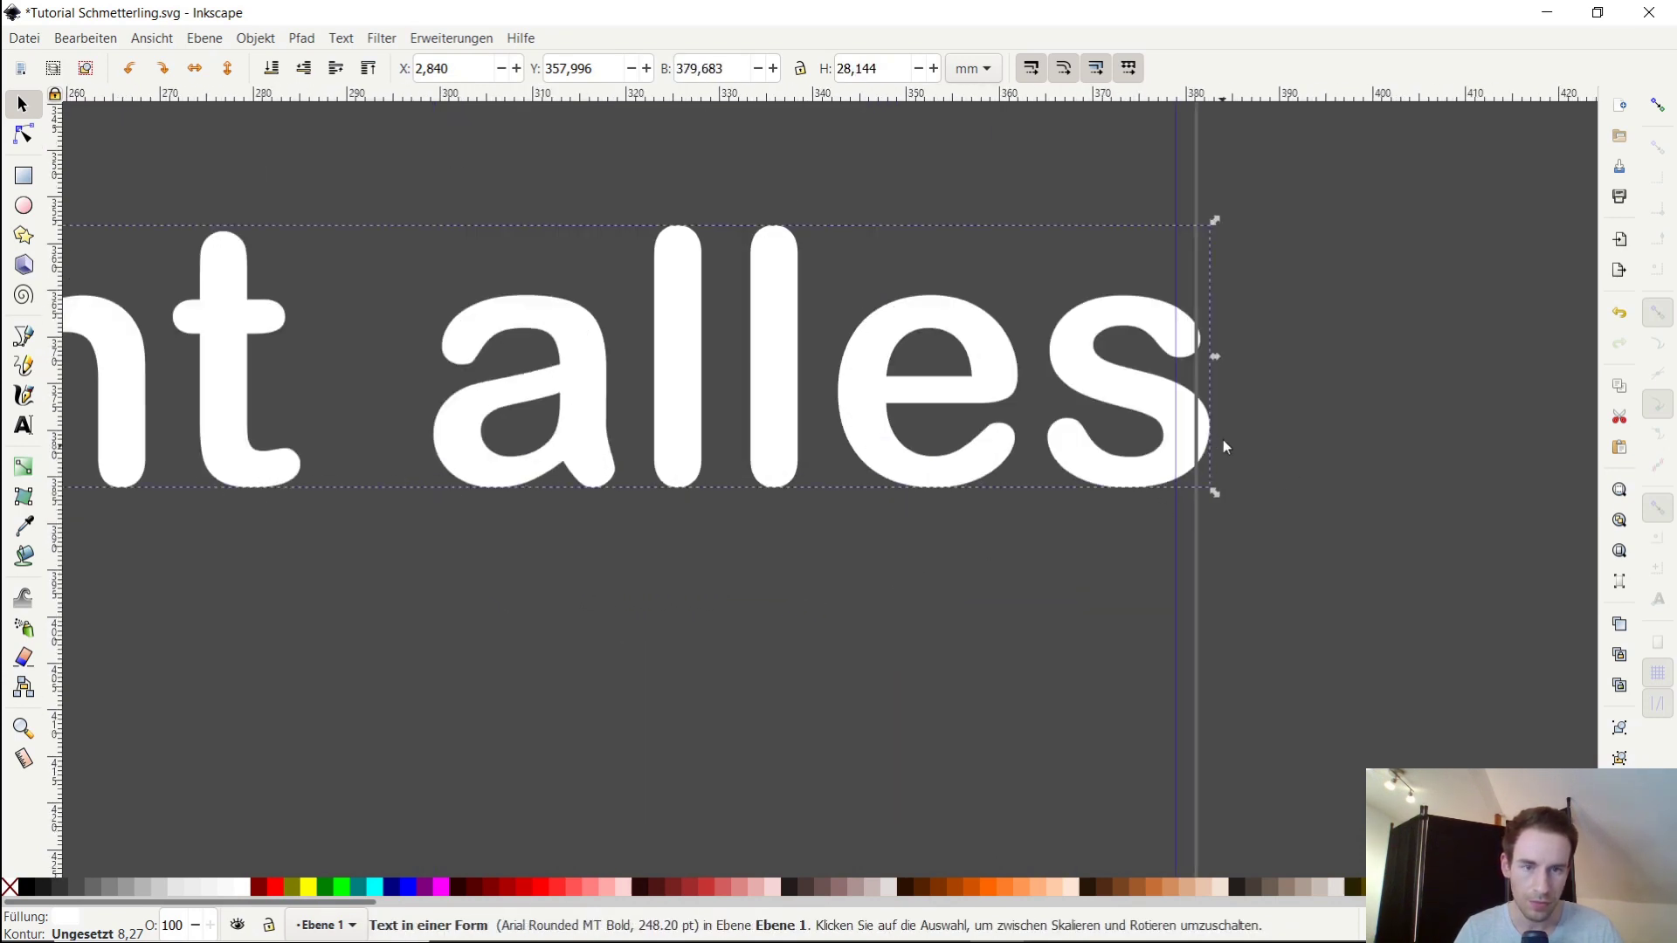
scroll(1196, 489, up, 3)
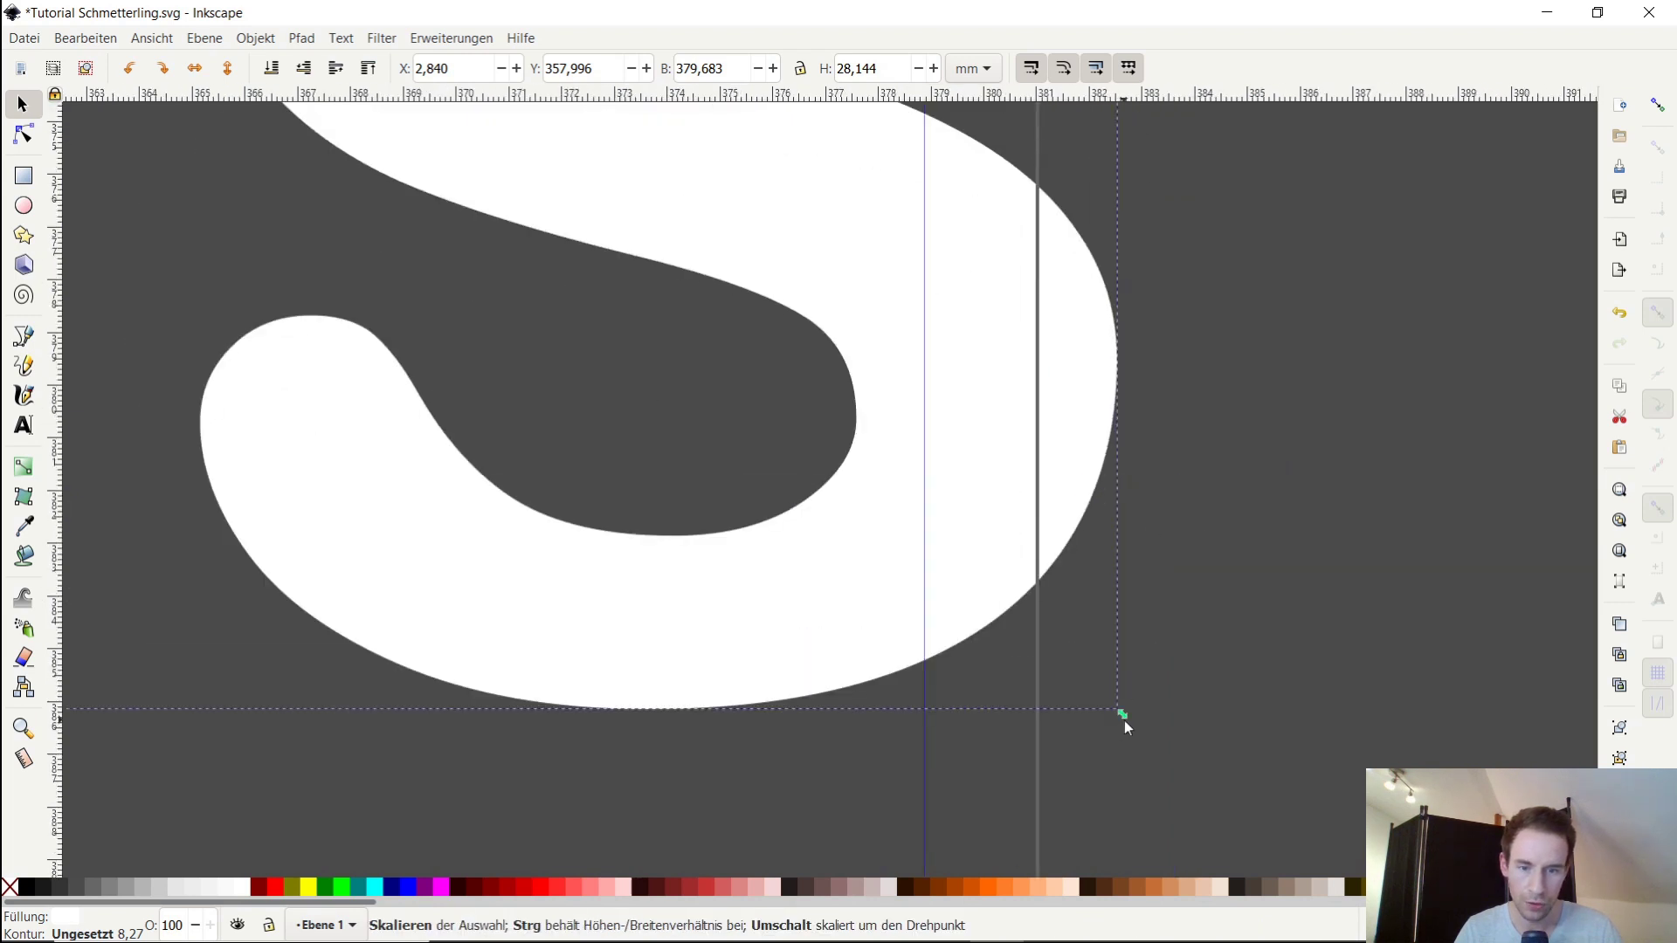
mouse_move(1122, 714)
mouse_down()
mouse_move(1055, 715)
mouse_move(995, 653)
mouse_move(1070, 695)
mouse_up()
scroll(1058, 705, up, 2)
scroll(1059, 710, up, 1)
scroll(1002, 709, up, 2)
scroll(1083, 445, down, 5)
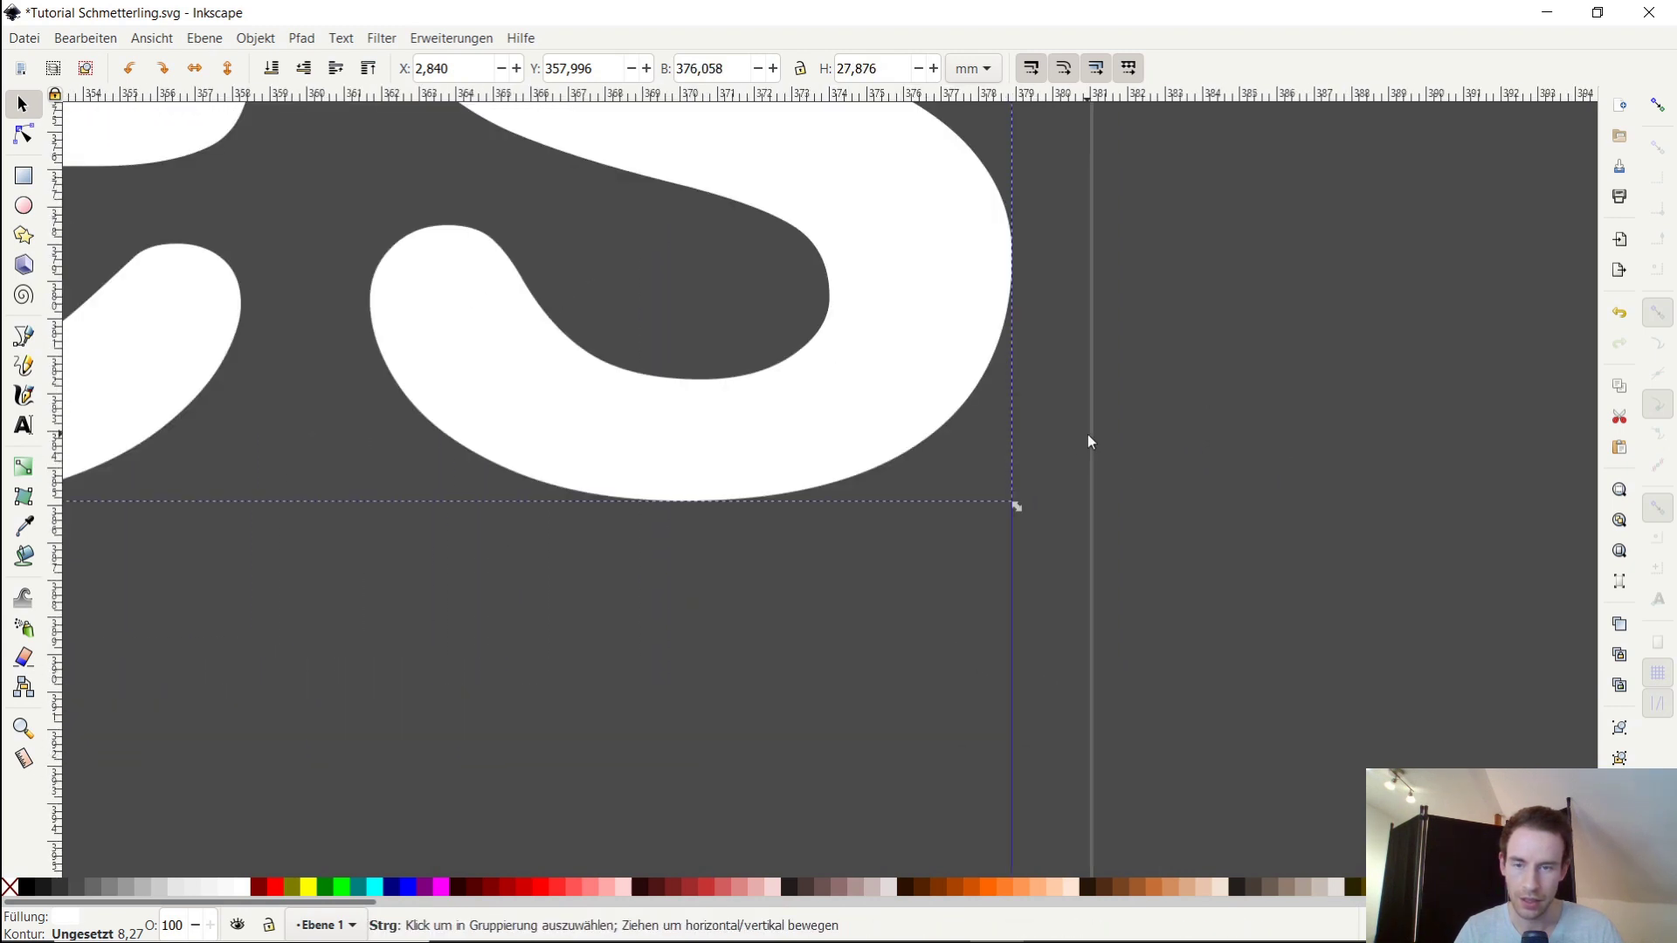
scroll(1057, 454, down, 2)
scroll(1195, 377, down, 4)
click(1132, 401)
scroll(1152, 376, down, 2)
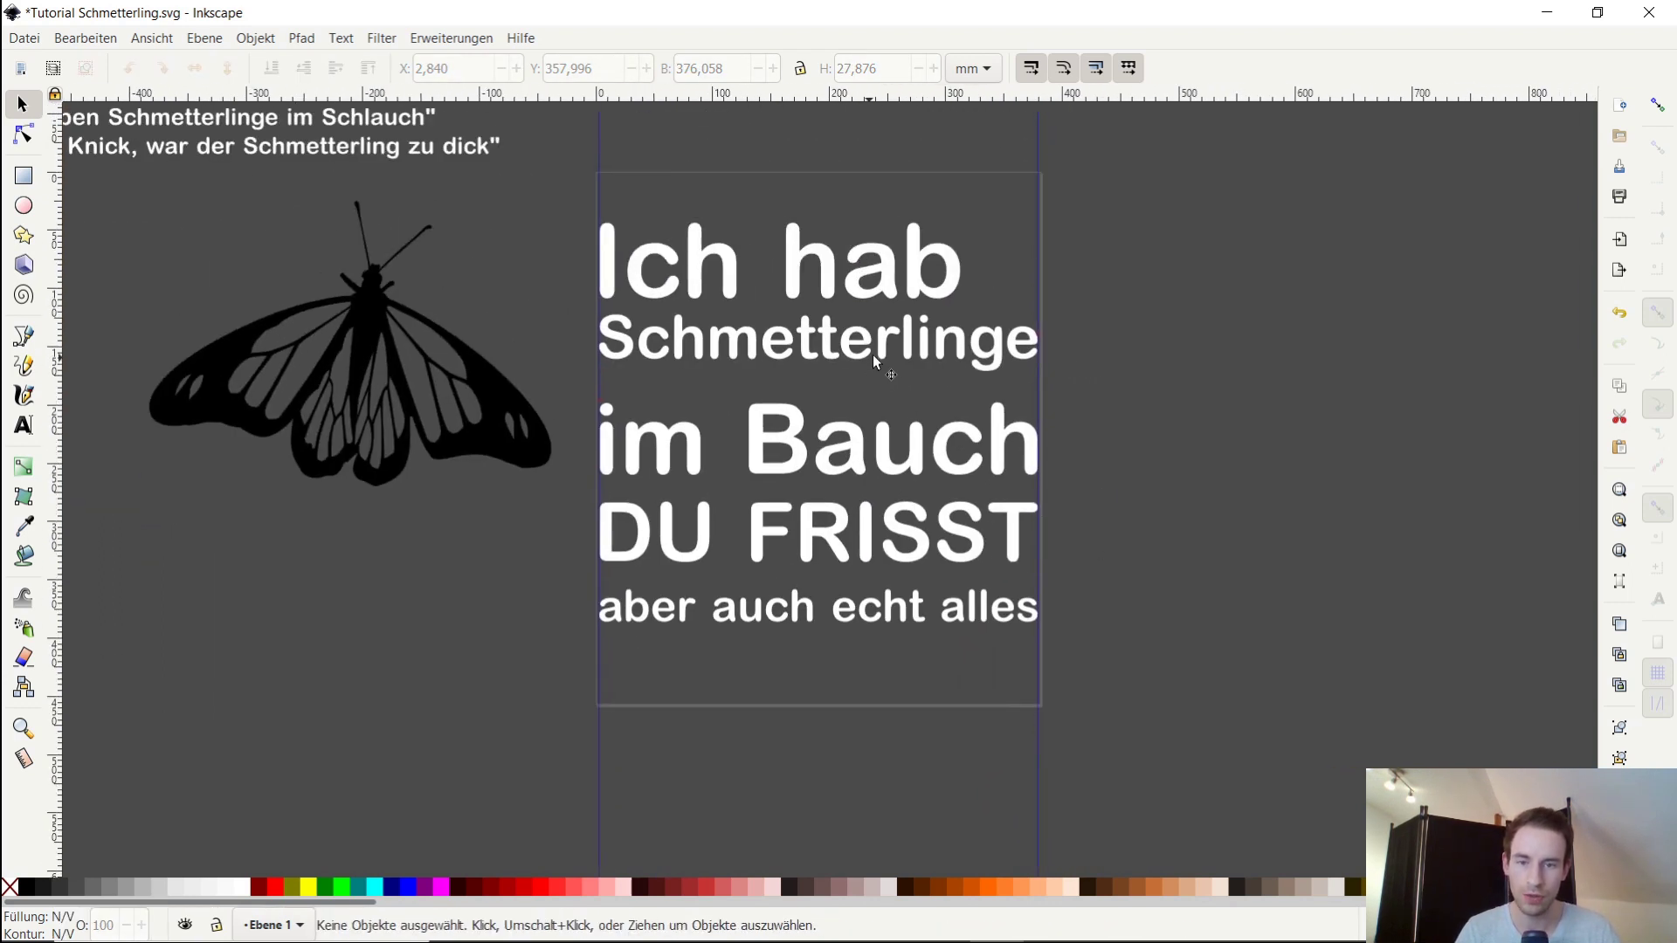
Enlarge the Ich hab line until it reaches the right guide
click(824, 342)
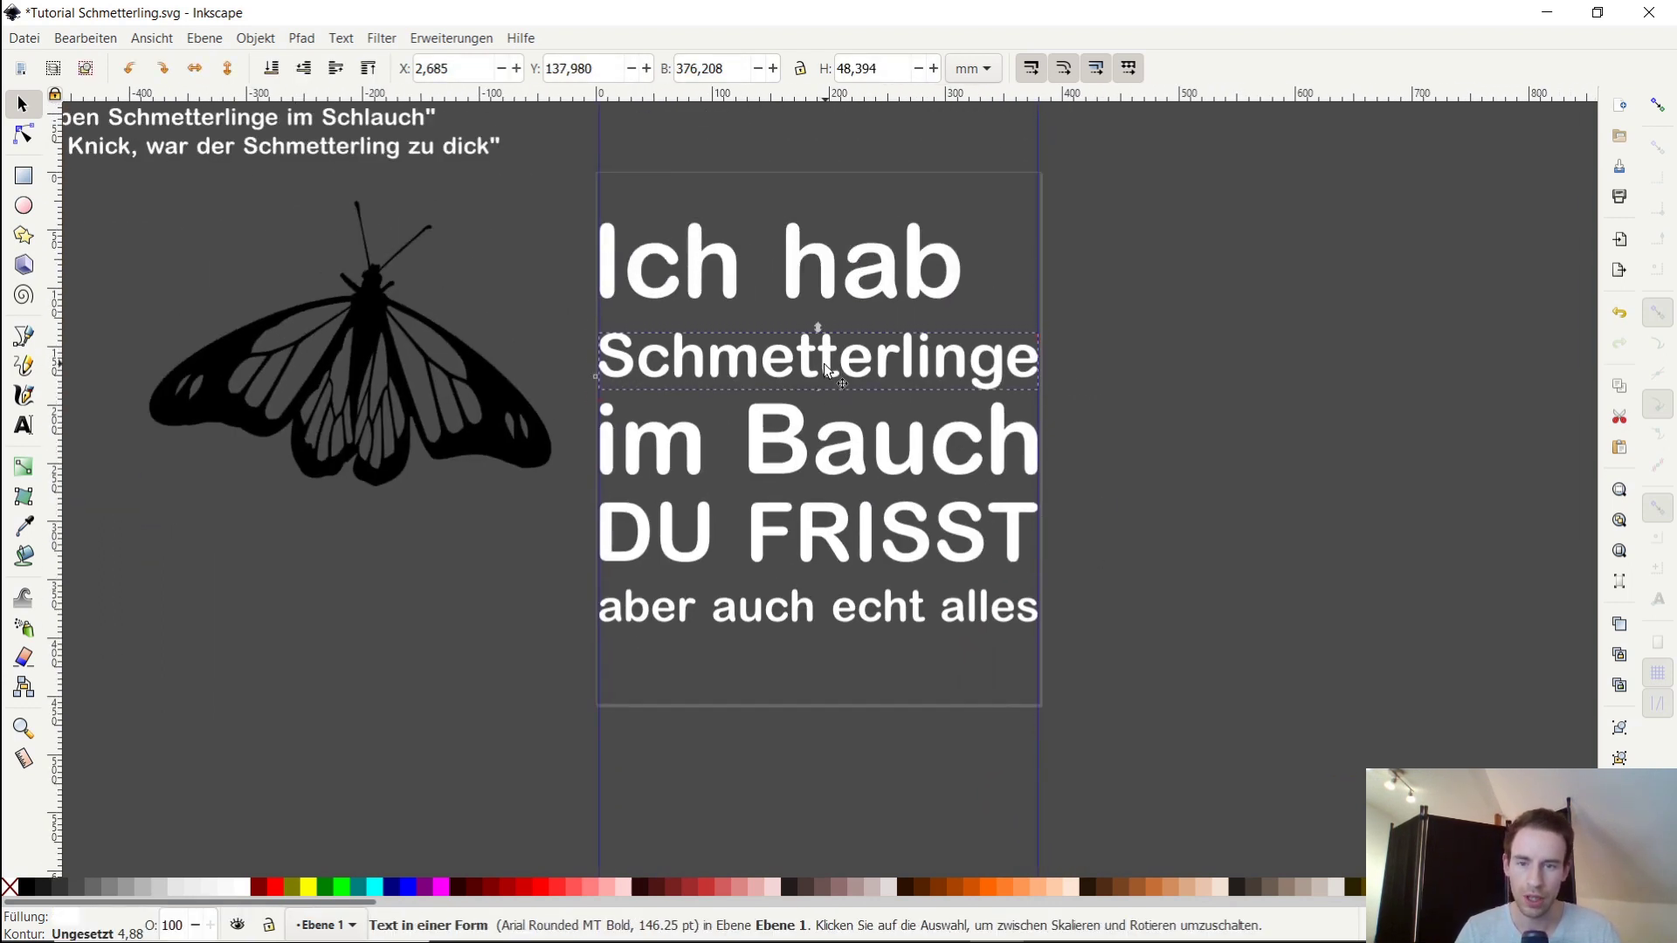
scroll(859, 306, up, 2)
click(971, 232)
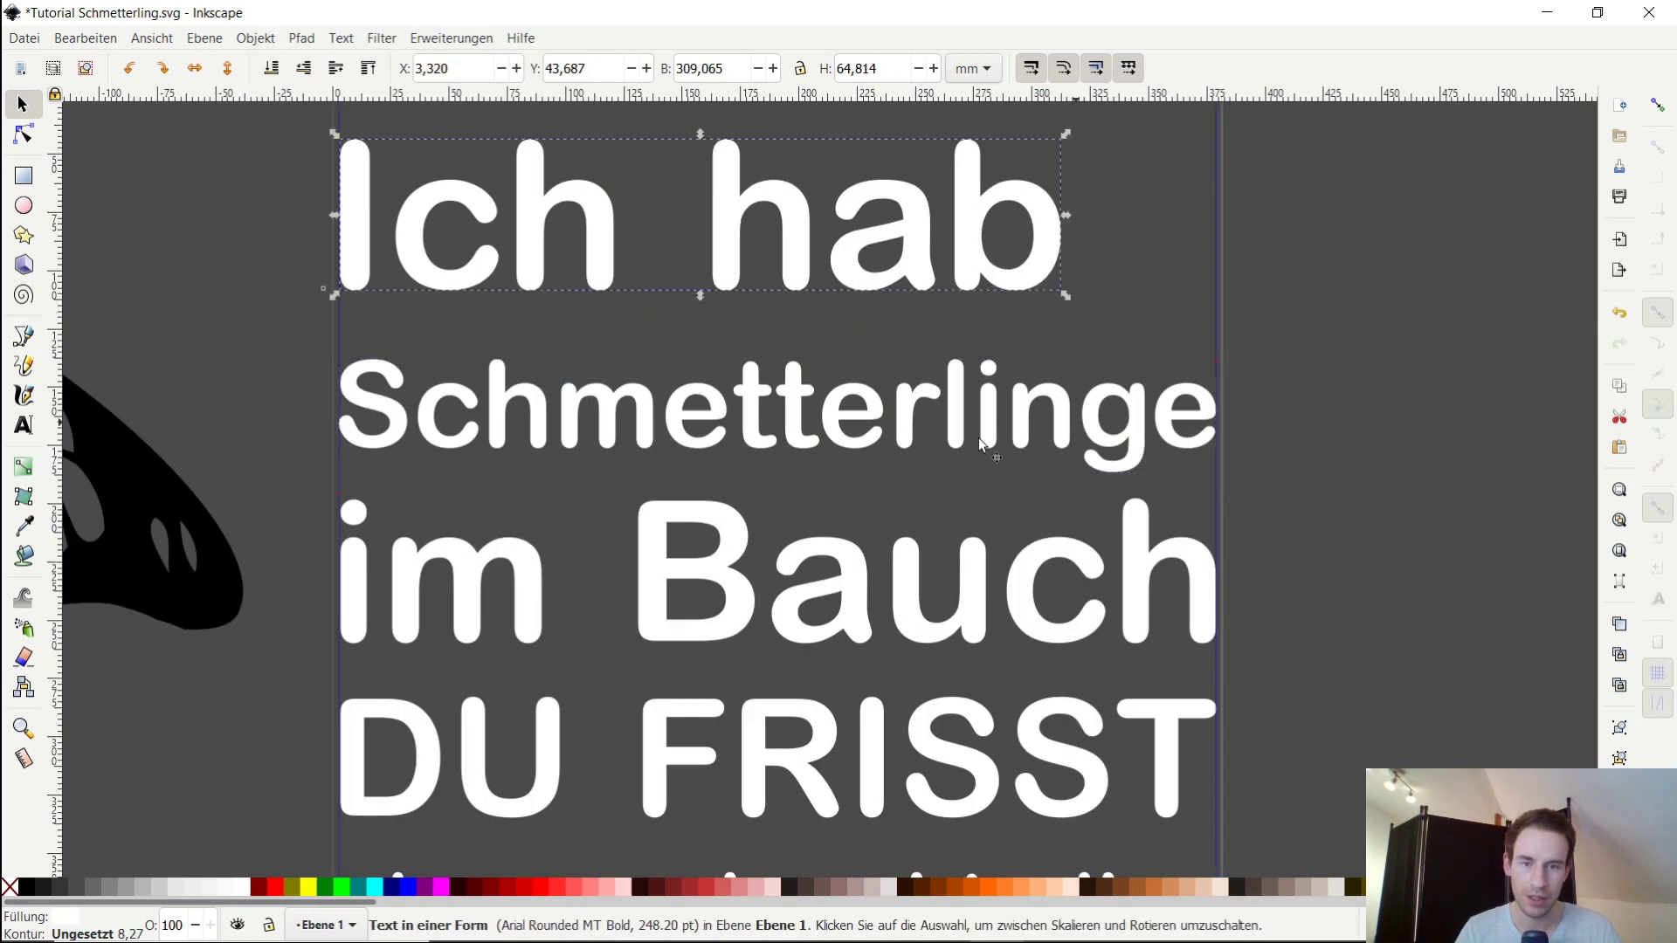
scroll(931, 396, down, 3)
ctrl+scroll(931, 395, down, 2)
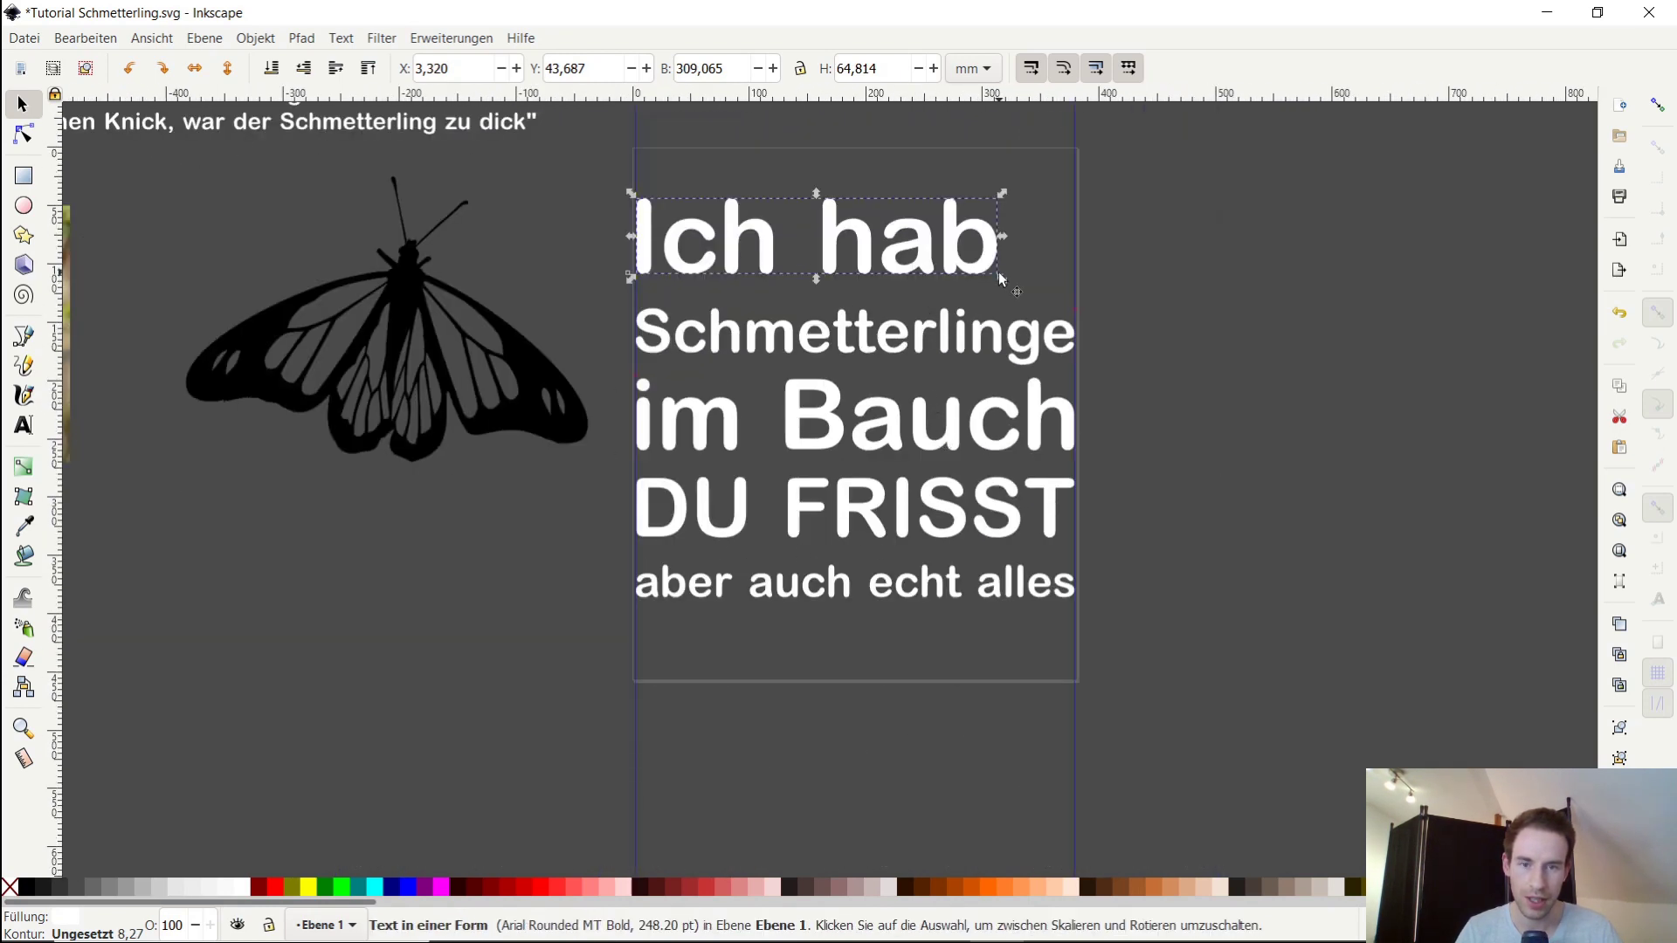
drag(1002, 280, 1078, 297)
click(1094, 215)
ctrl+scroll(1067, 259, up, 4)
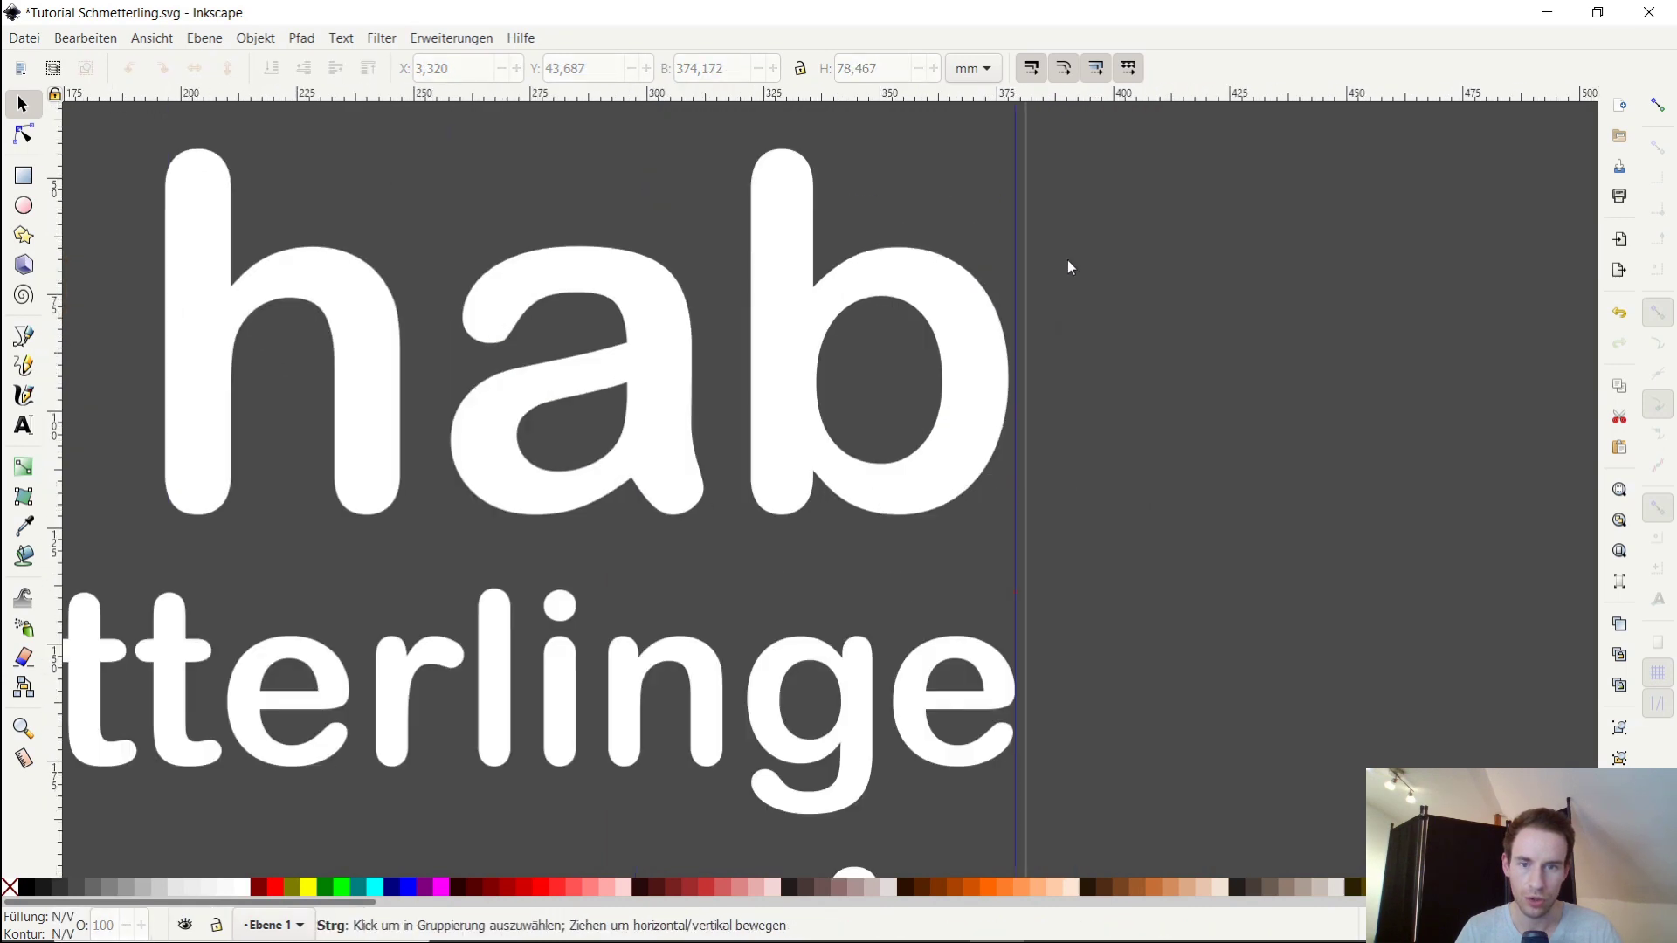
click(960, 410)
ctrl+scroll(1006, 524, up, 2)
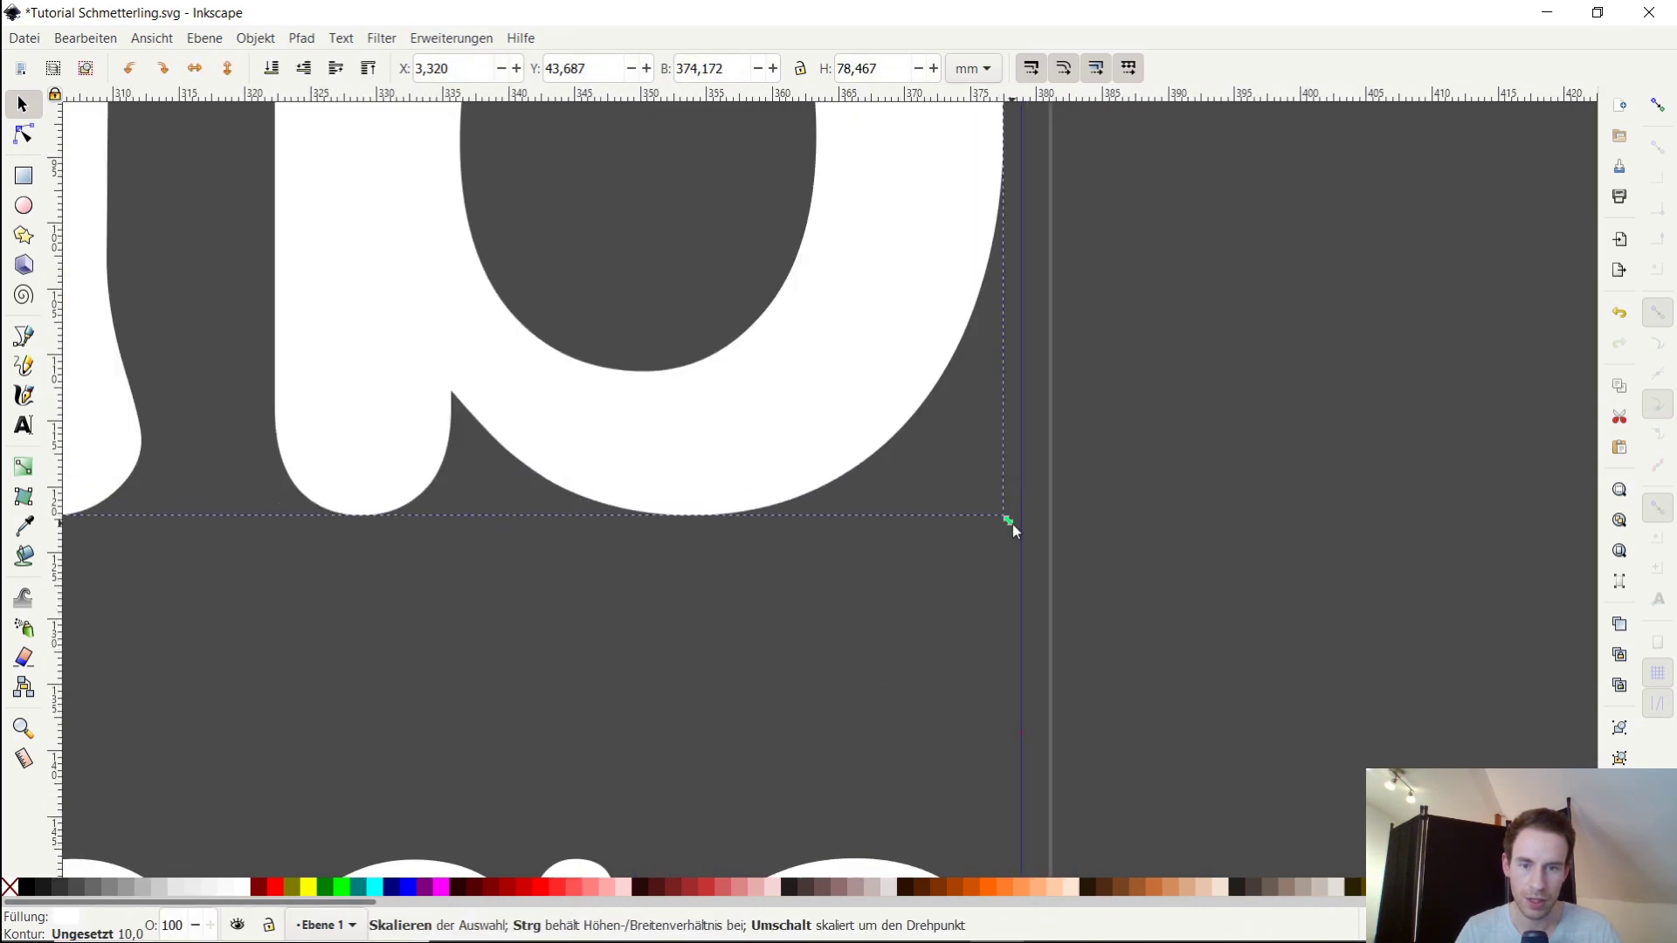
drag(1006, 526, 1032, 534)
click(1261, 338)
ctrl+scroll(1240, 336, down, 4)
Select all five text lines and distribute them vertically in Align and Distribute
ctrl+scroll(1208, 340, down, 4)
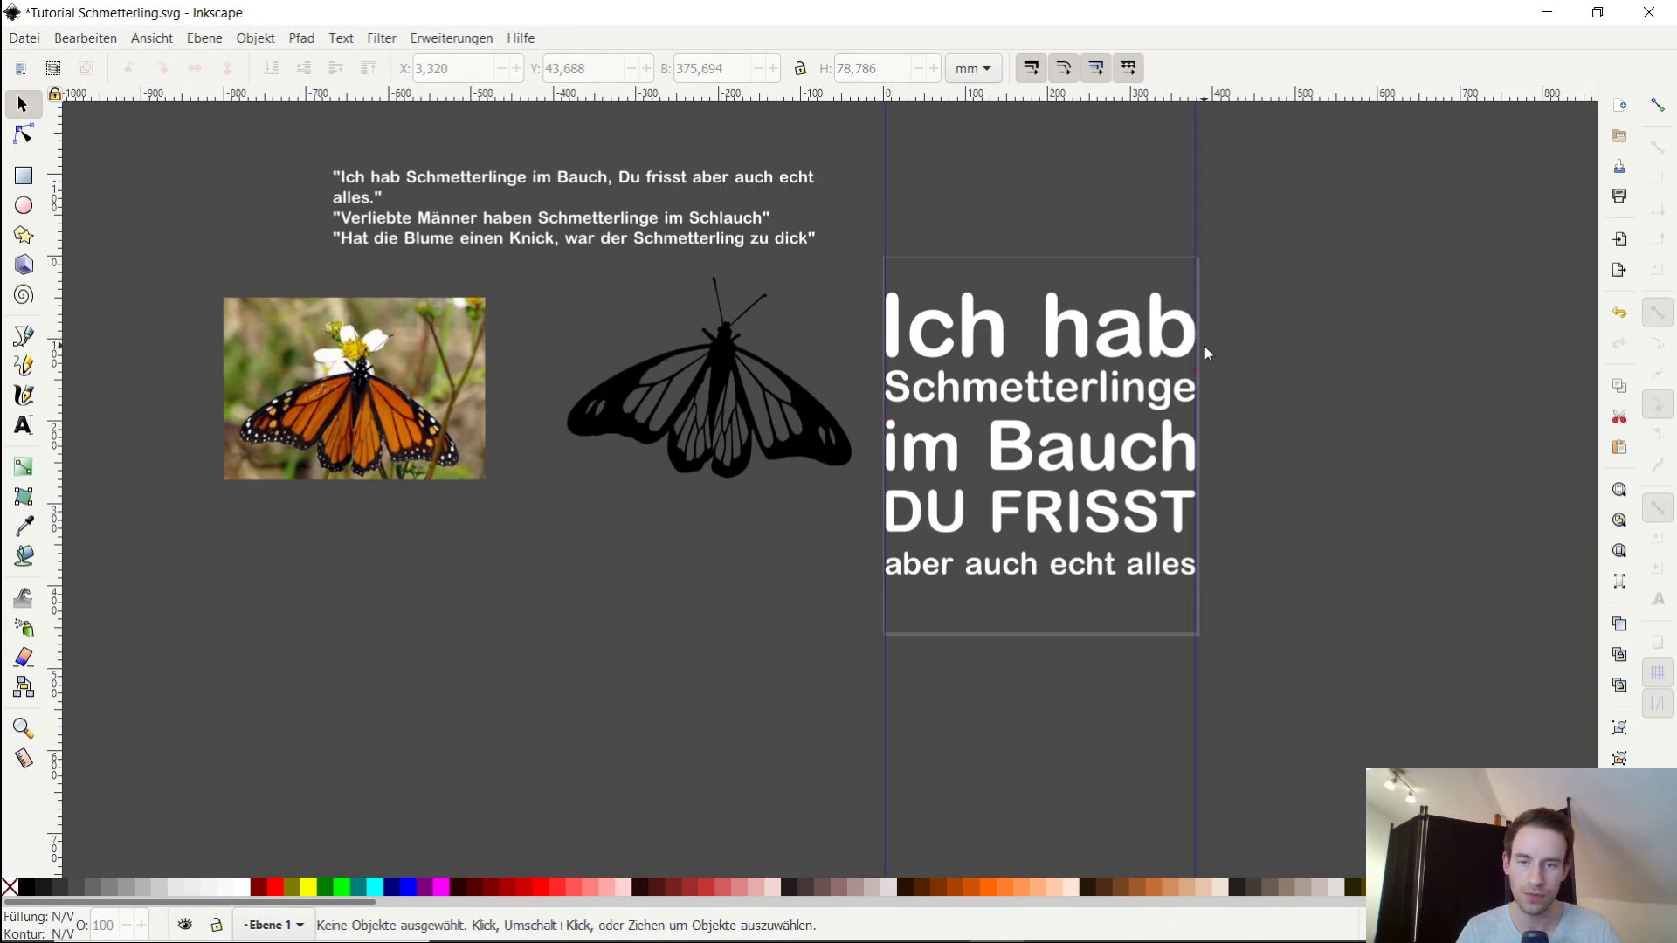
scroll(961, 343, right, 6)
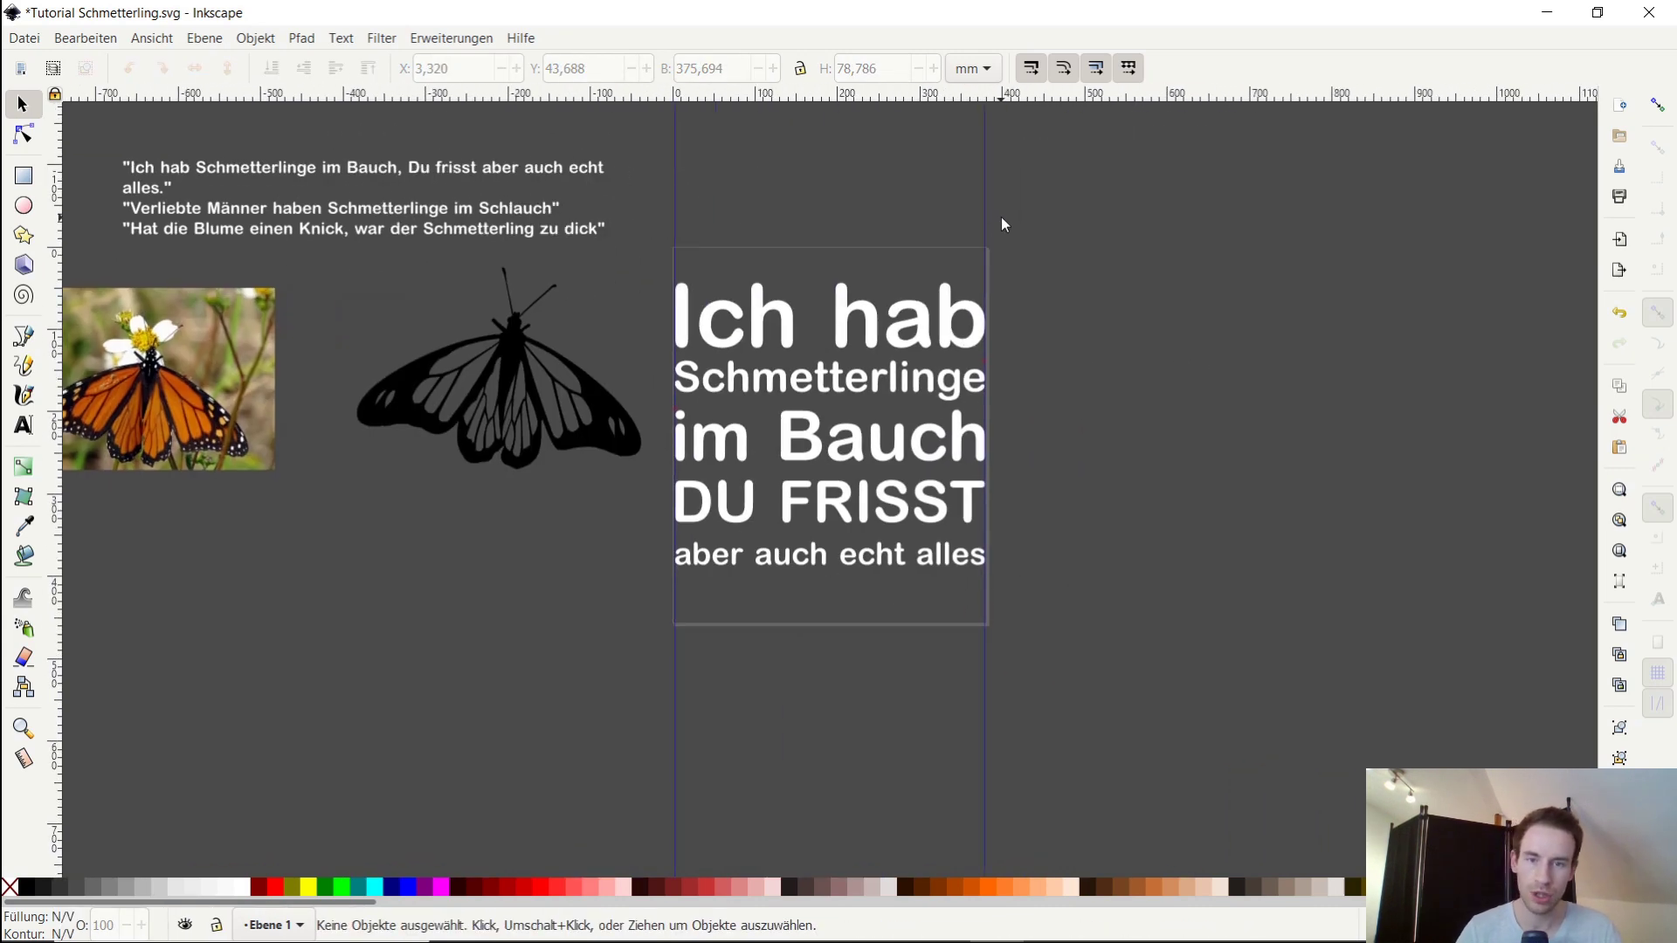
click(857, 313)
shift+click(864, 377)
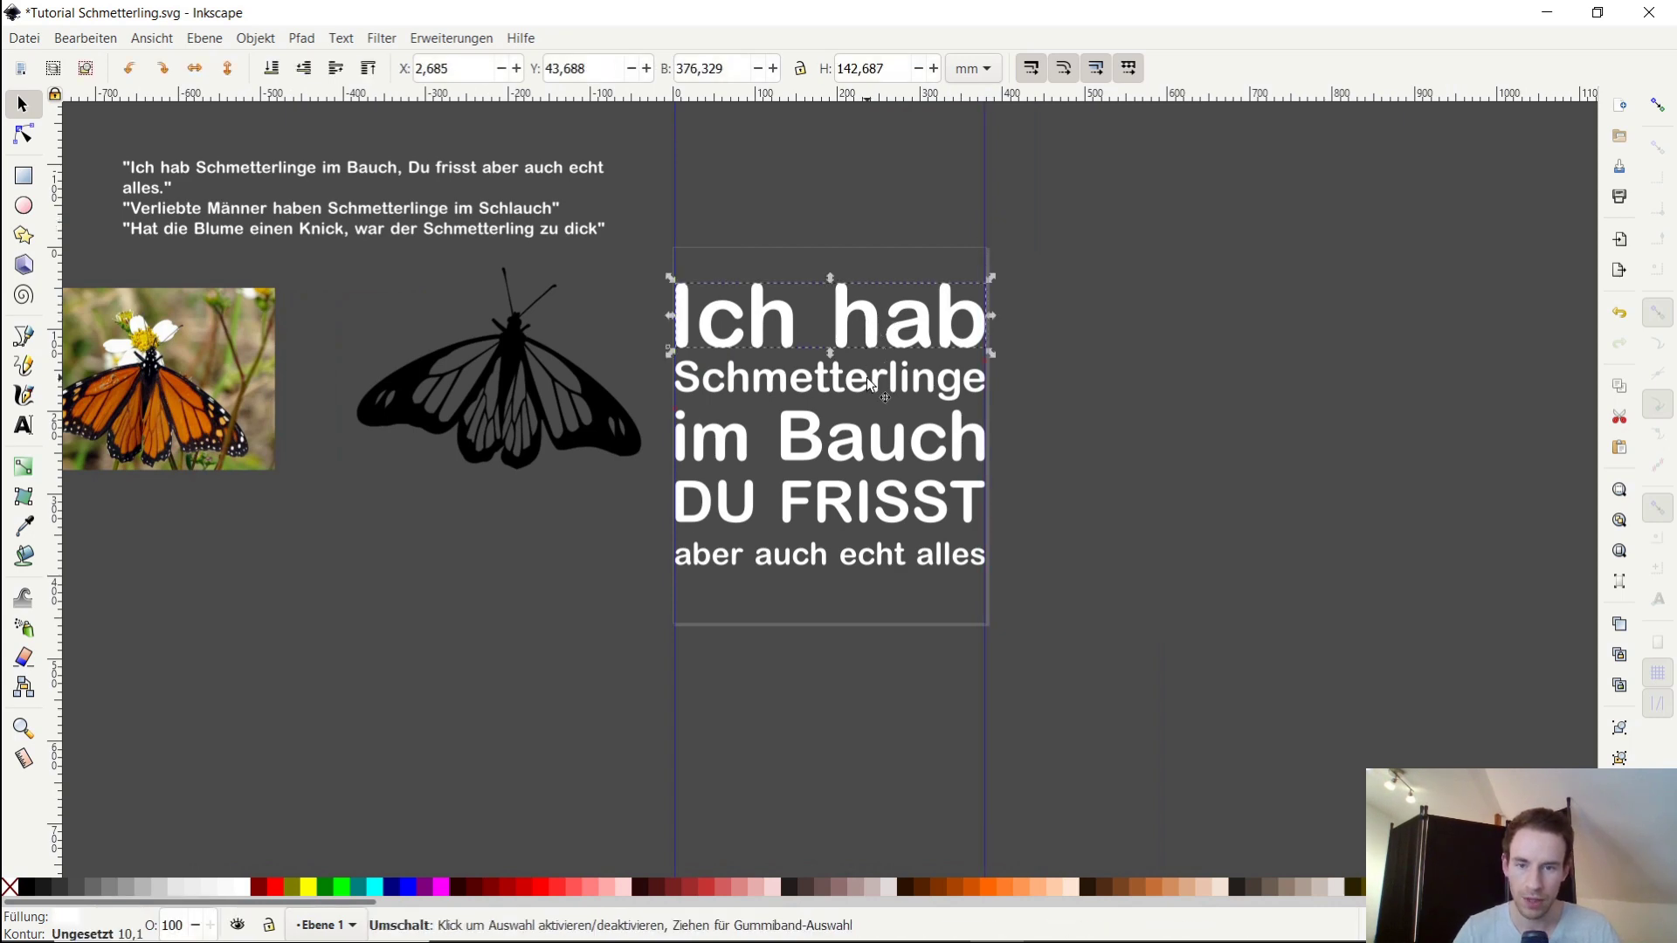
shift+click(868, 436)
shift+click(869, 502)
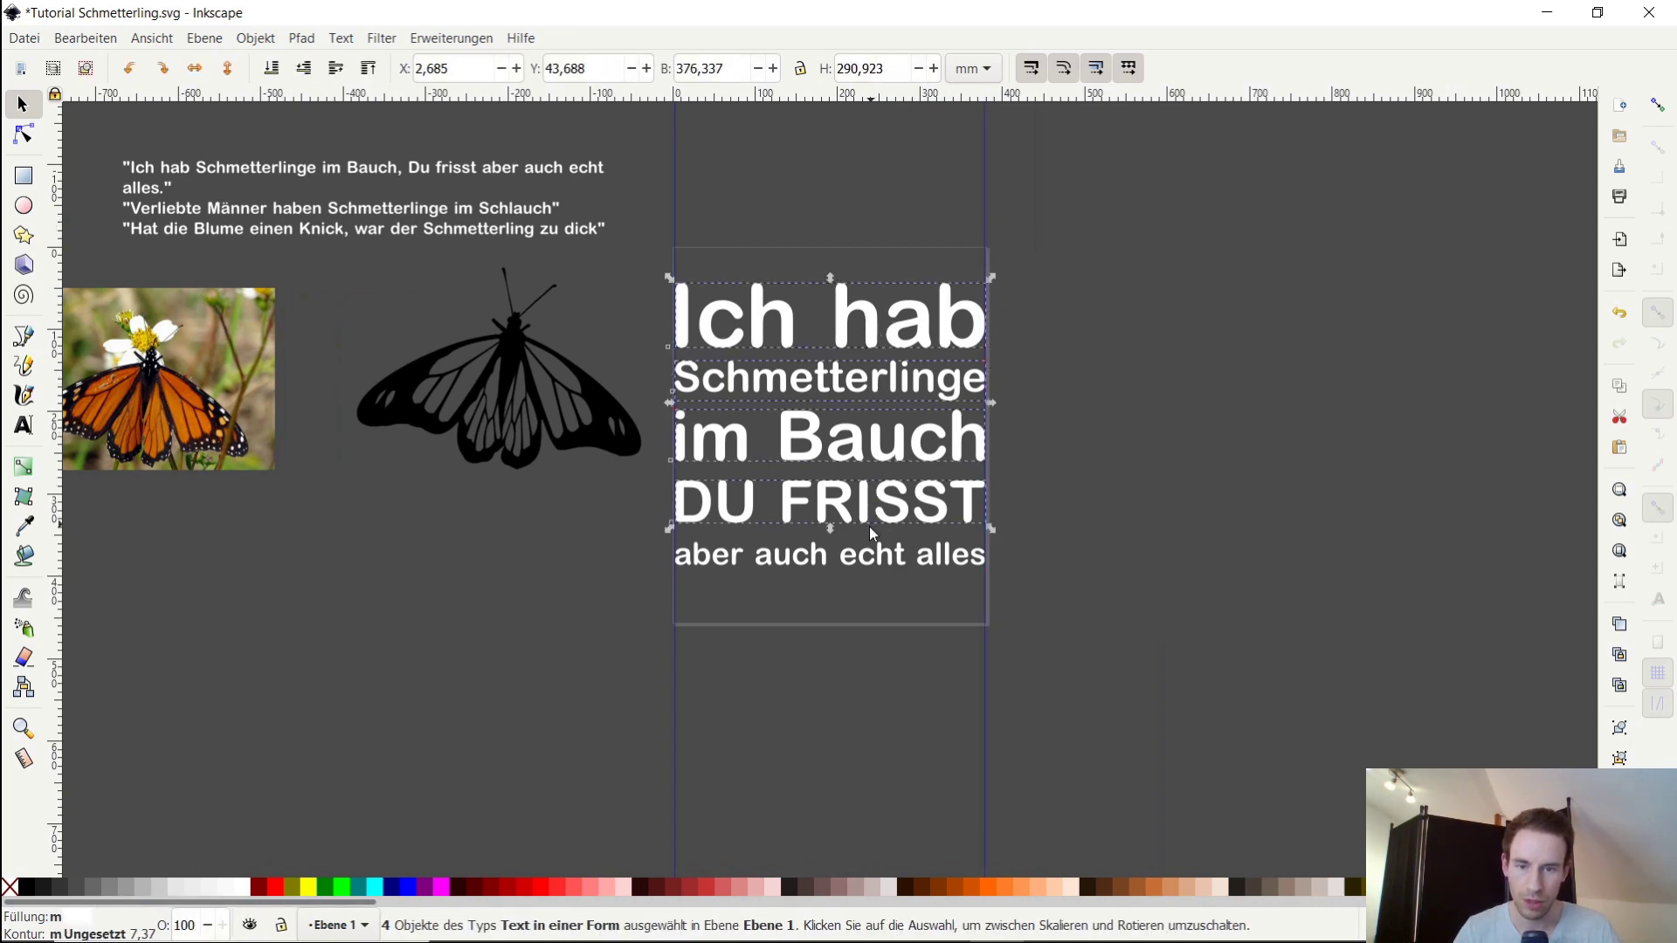
shift+click(915, 567)
key(ctrl+shift+a)
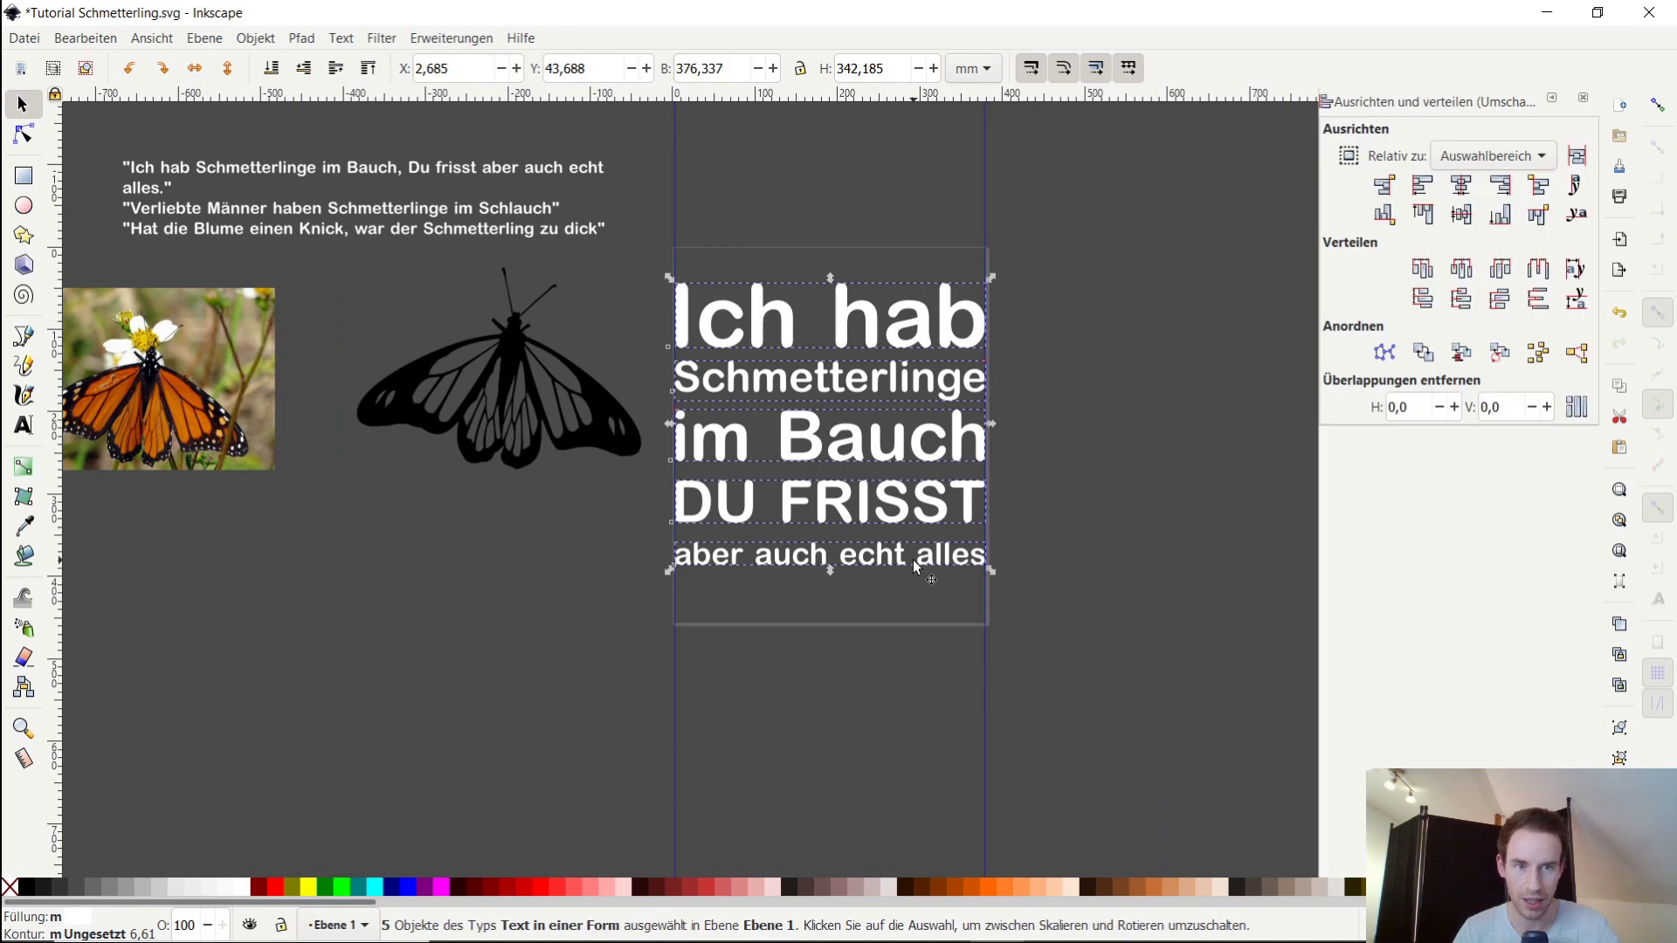
click(1461, 299)
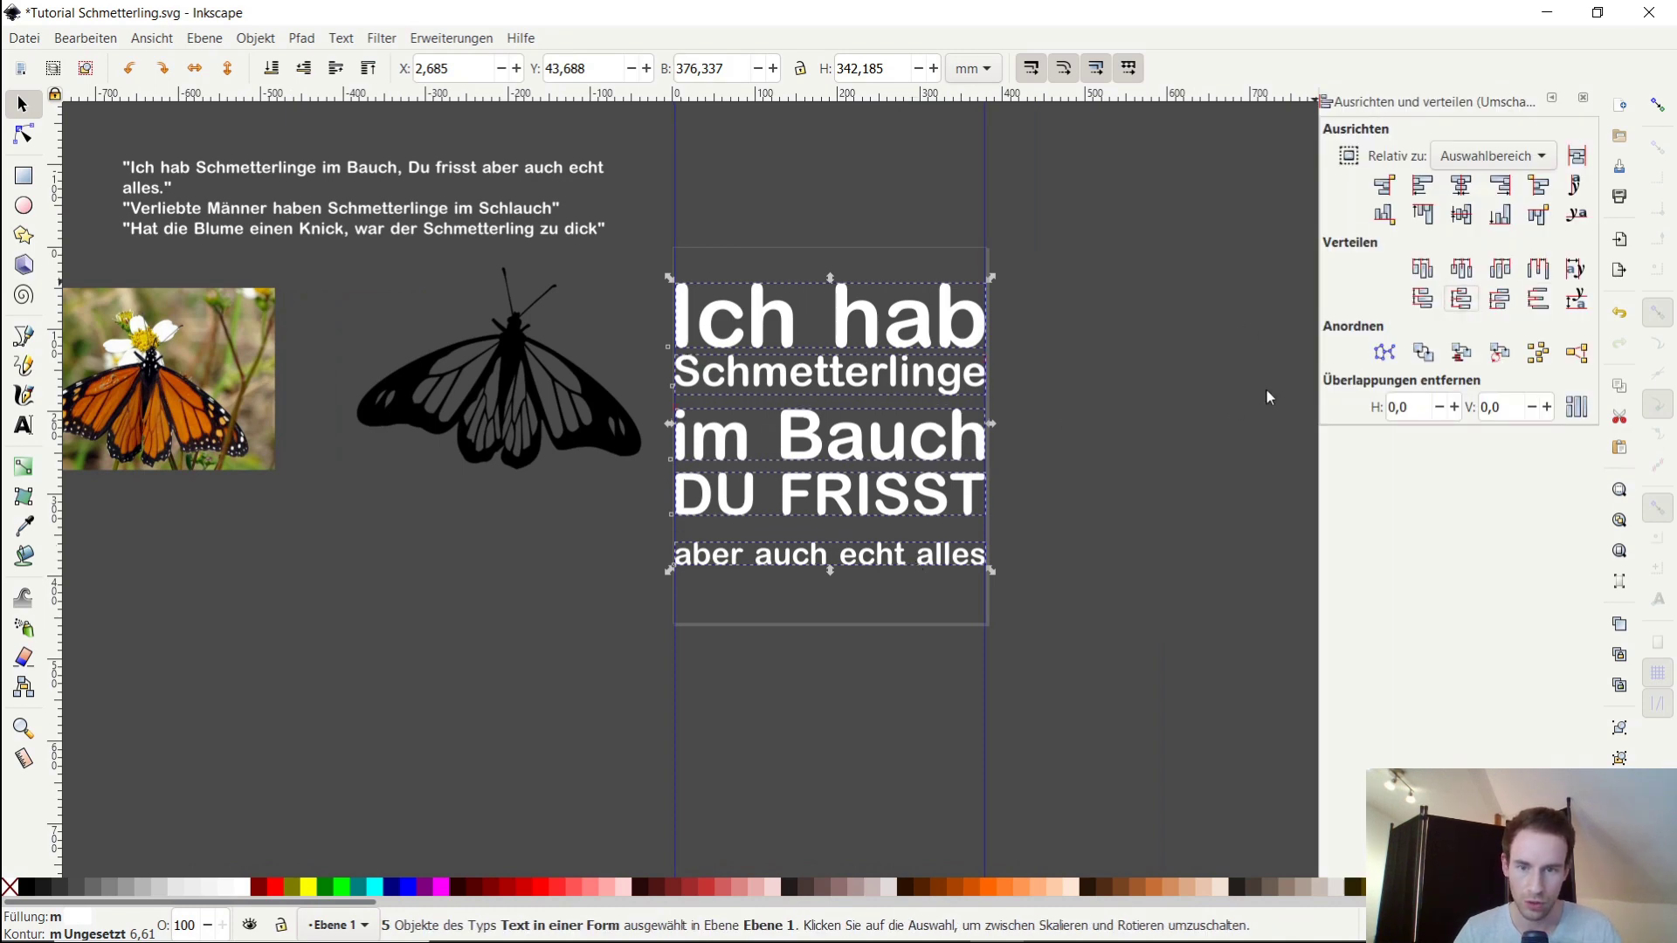
click(1047, 496)
Reselect the five lines and evenly space their bottom edges and gaps
click(880, 555)
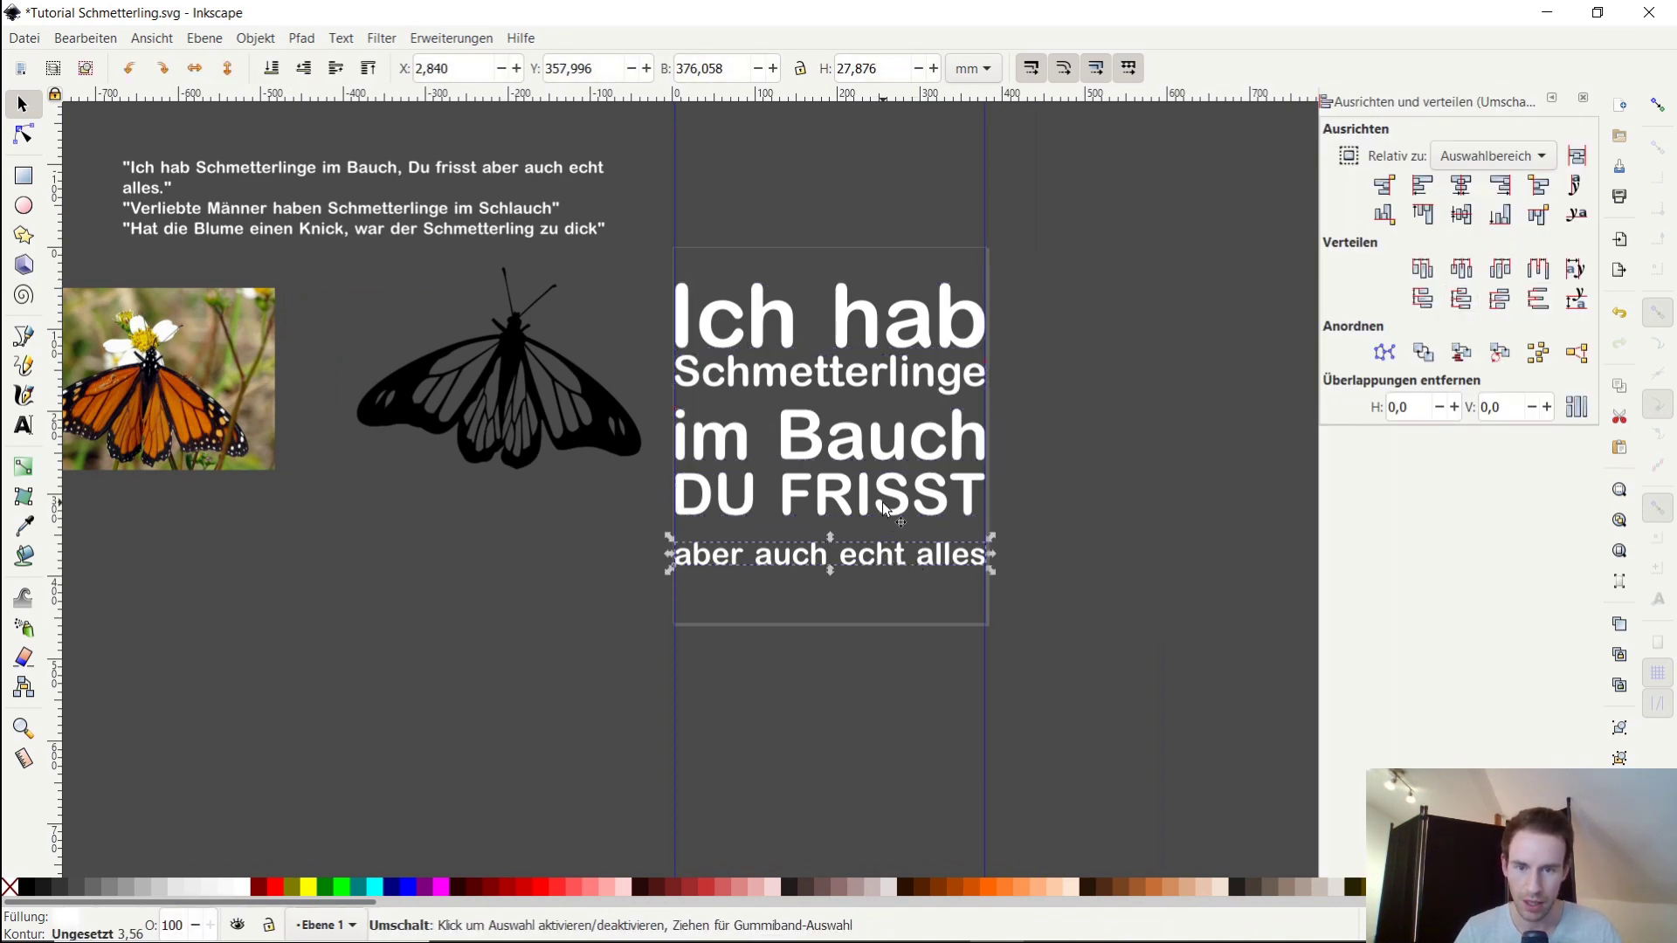
shift+click(886, 479)
shift+click(897, 437)
shift+click(908, 380)
shift+click(915, 332)
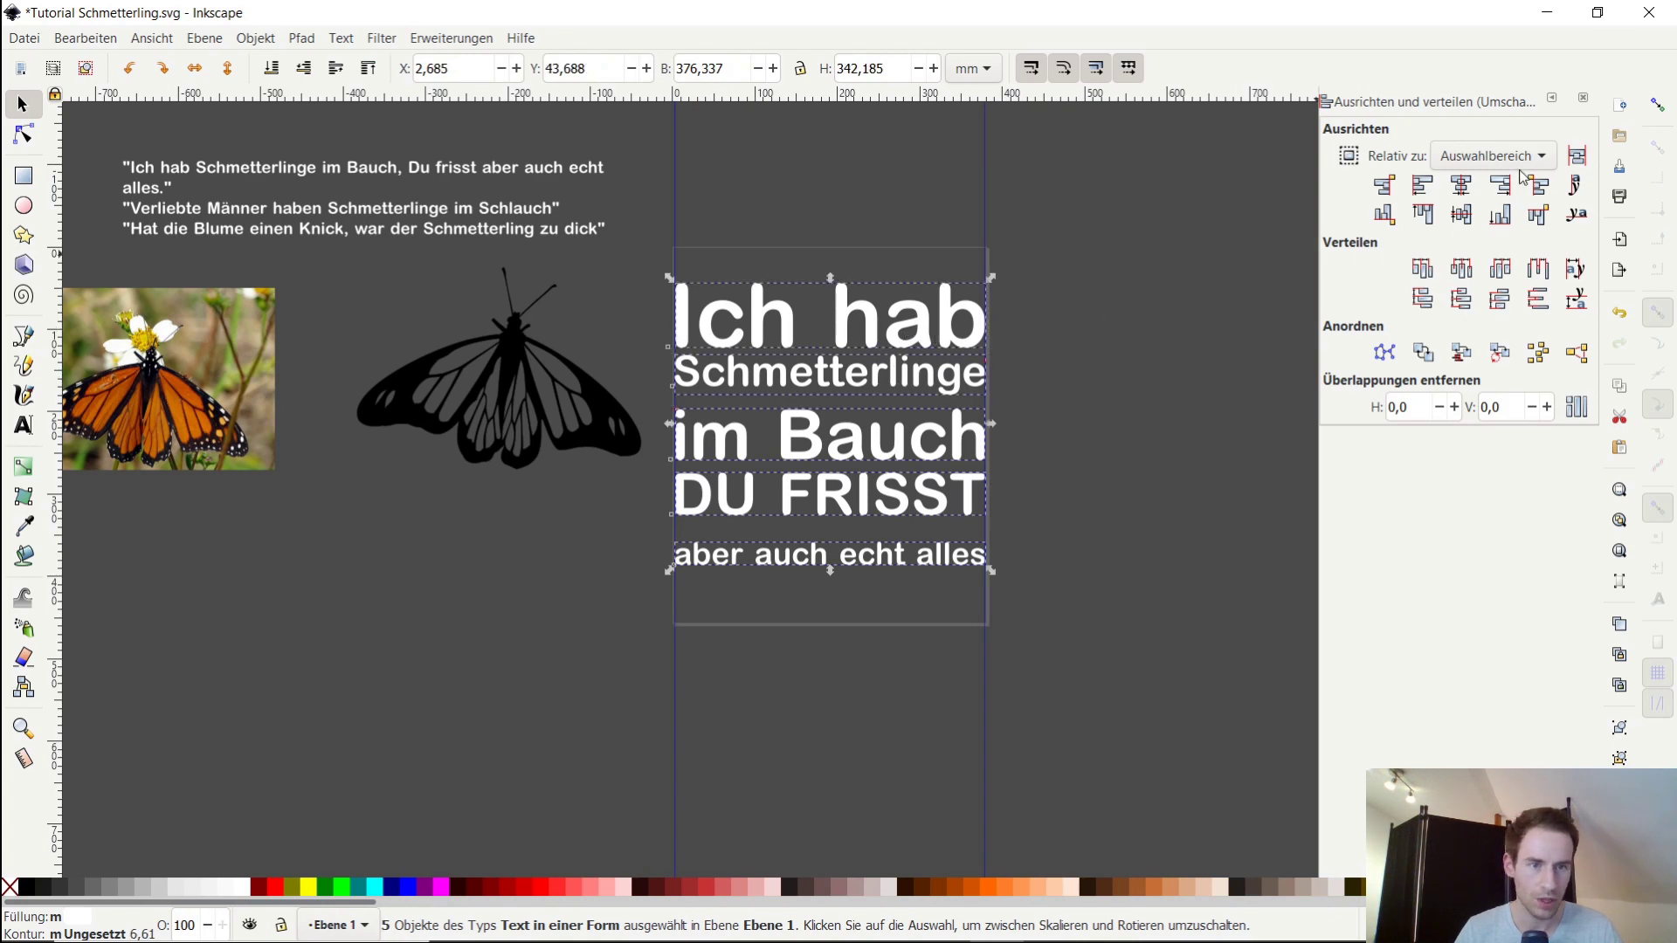
click(1499, 303)
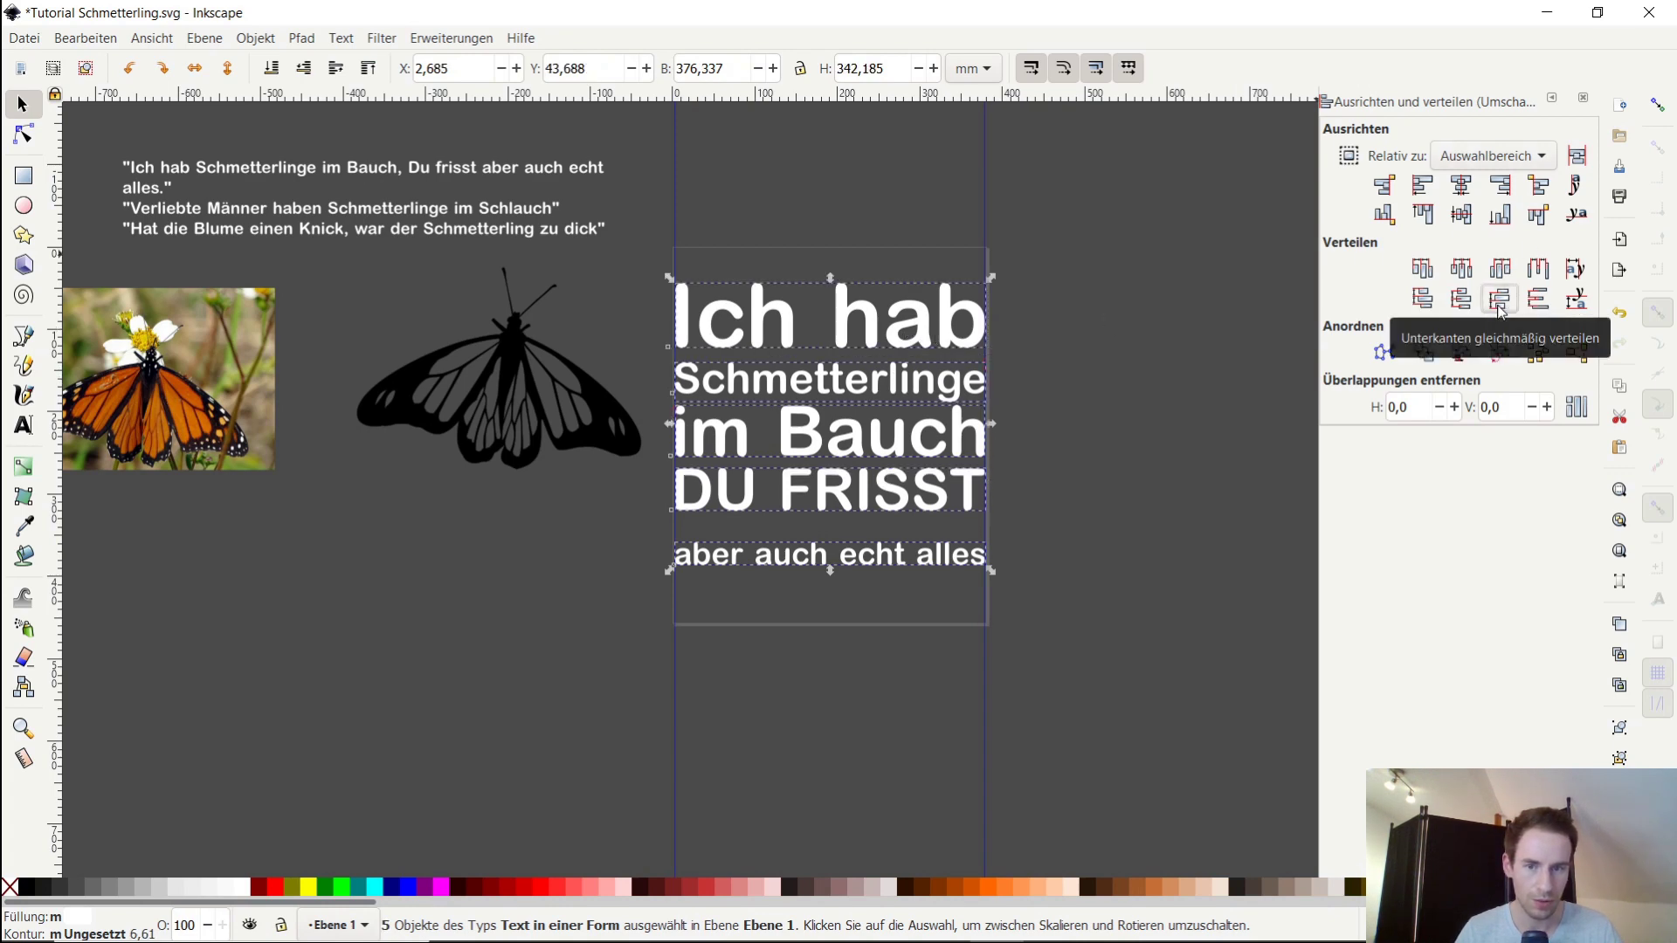
click(1542, 304)
click(1143, 429)
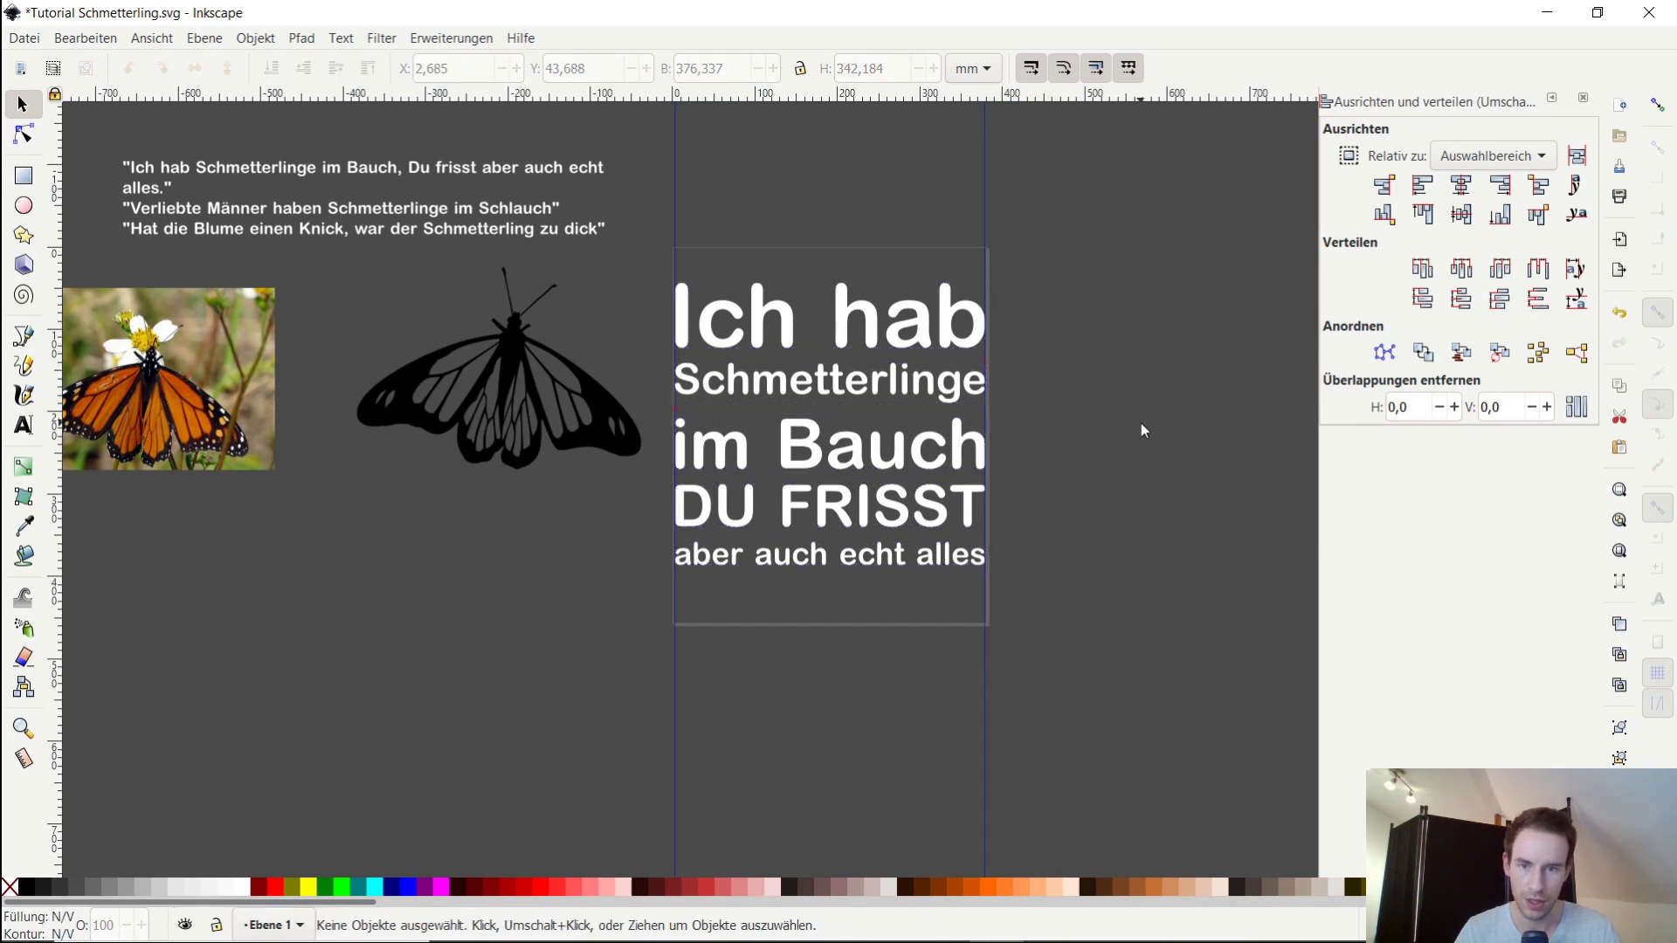
Reselect the lines, try and undo baseline distribution, then distribute them evenly
click(845, 347)
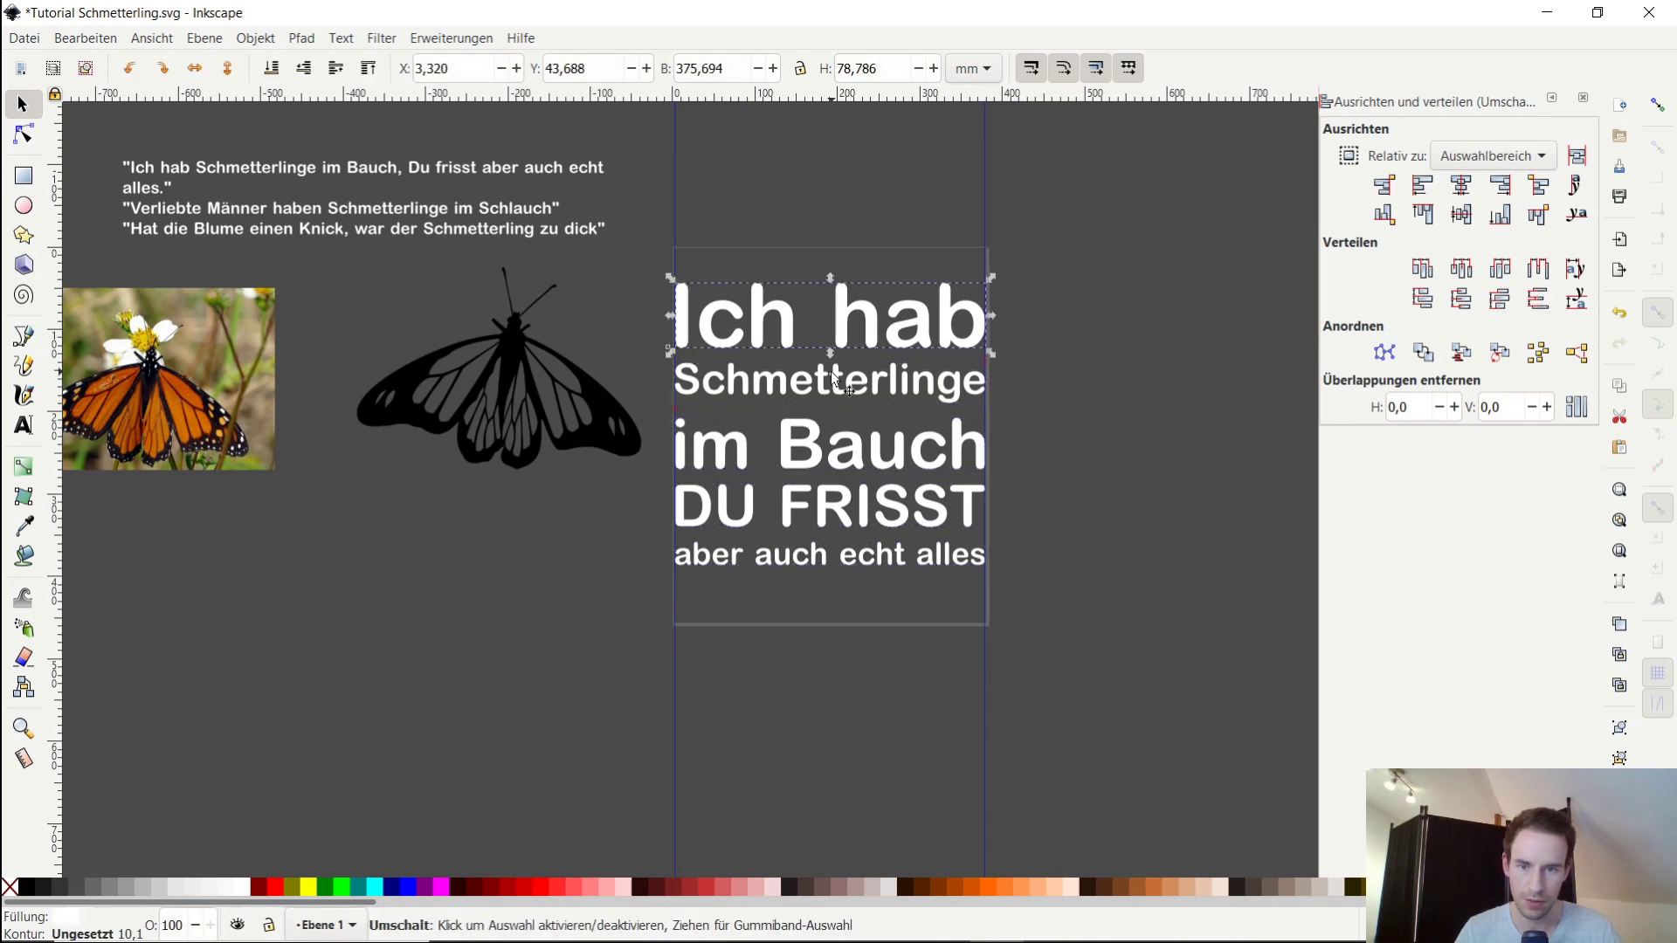
shift+click(846, 384)
shift+click(852, 454)
shift+click(862, 511)
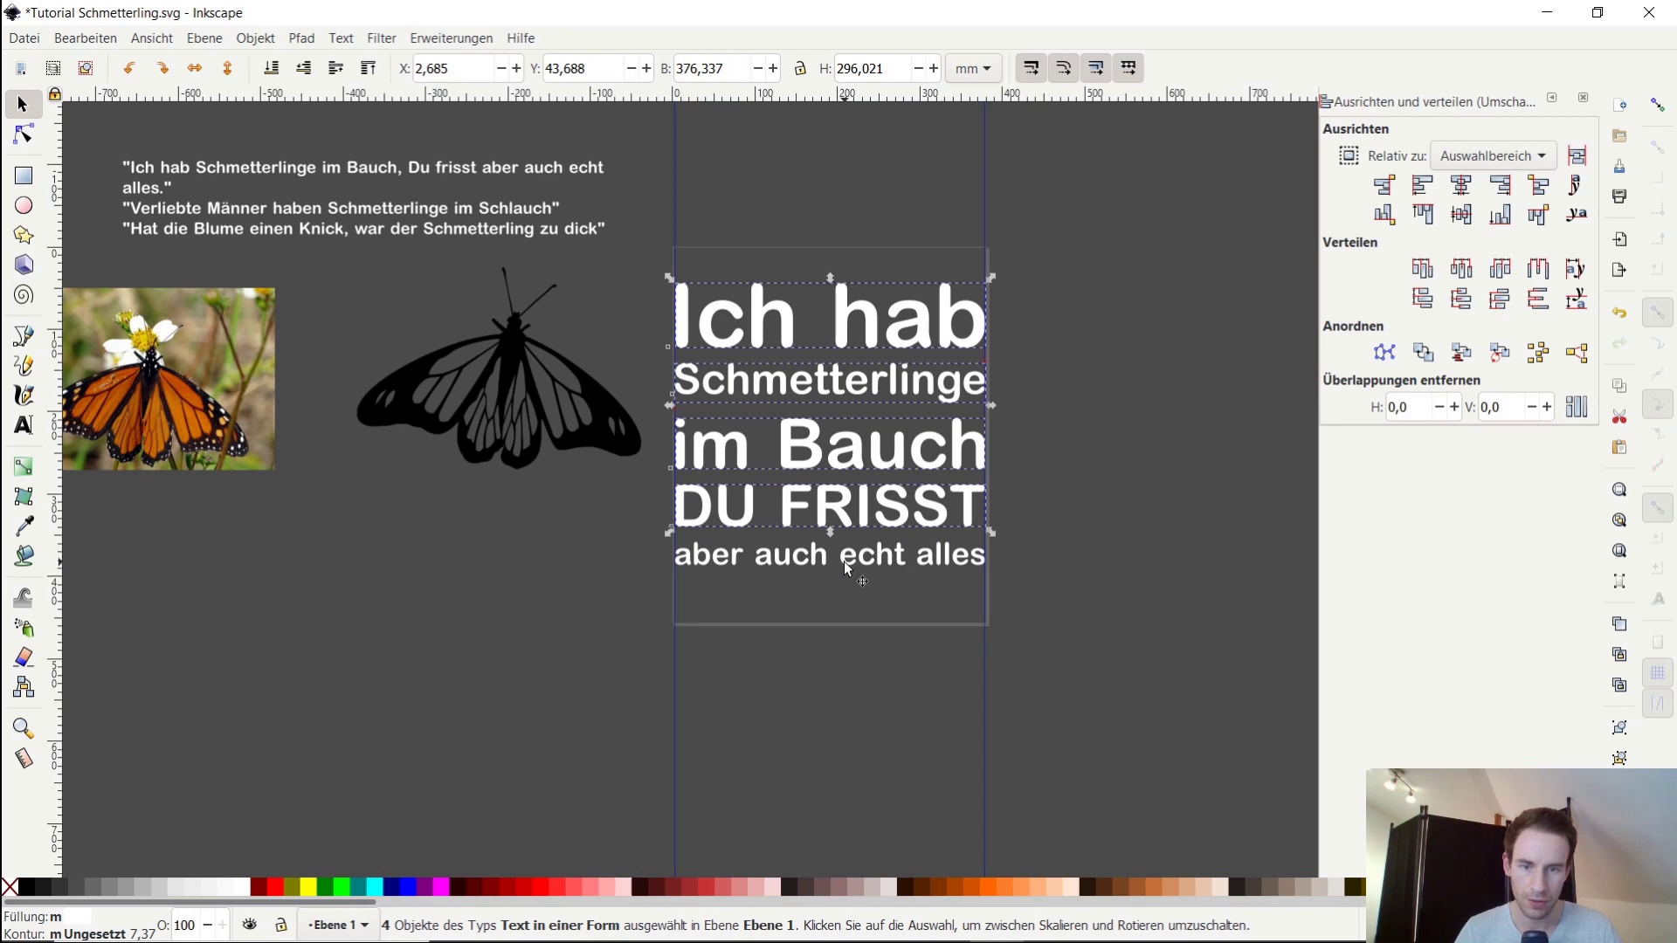
shift+click(847, 569)
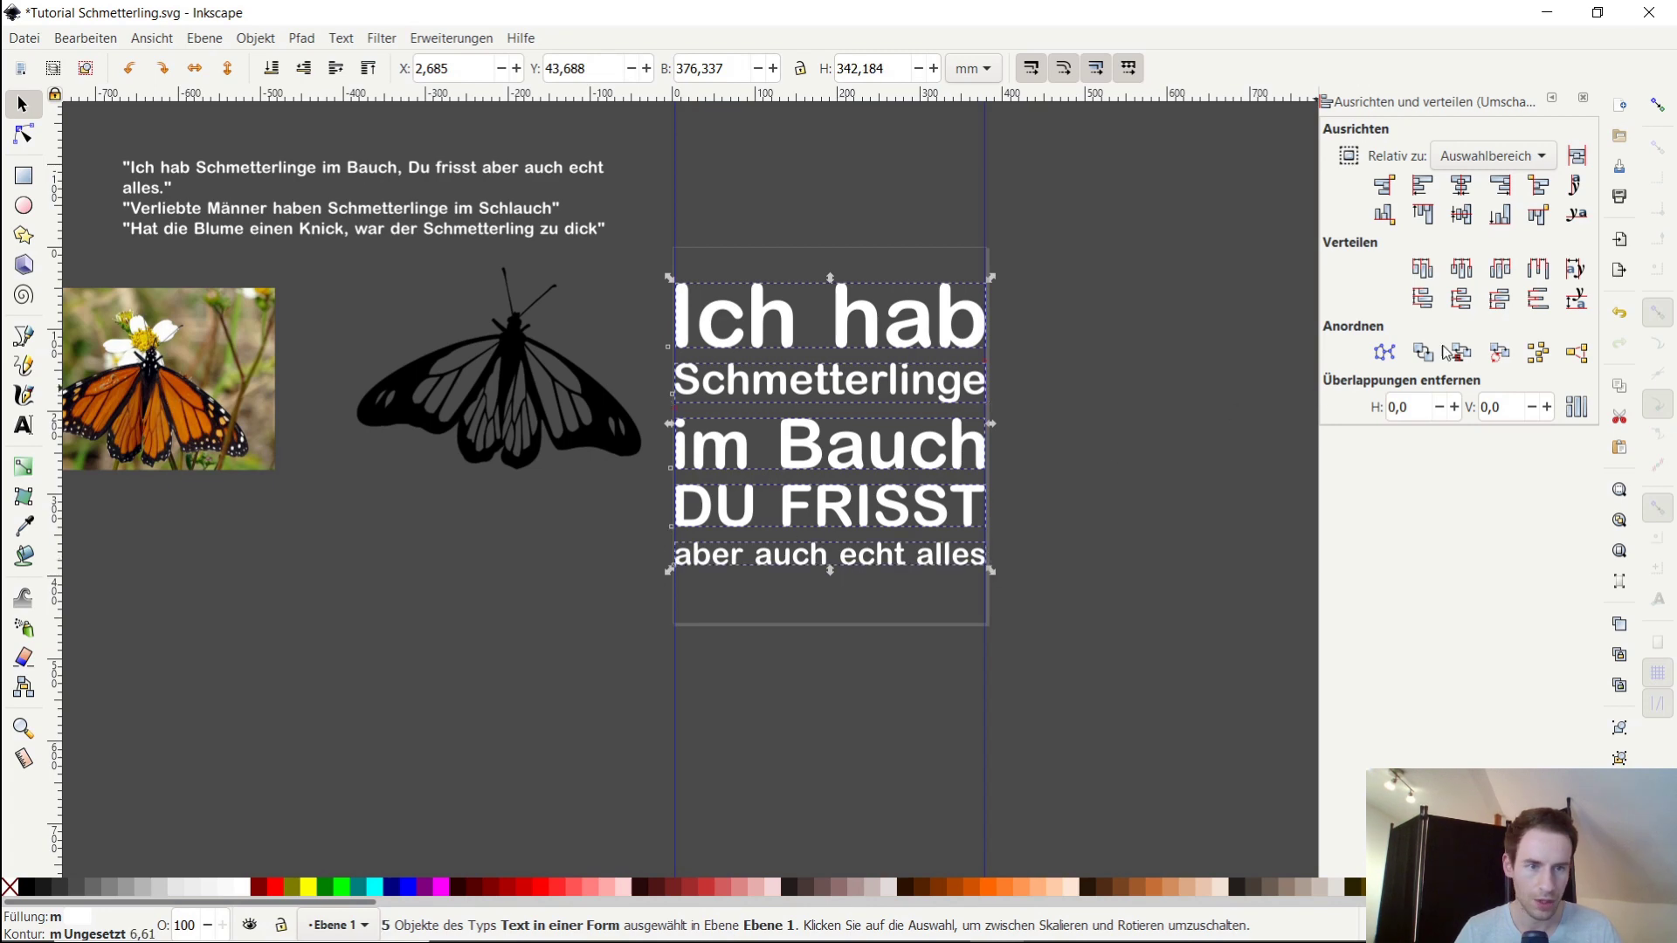
click(1577, 299)
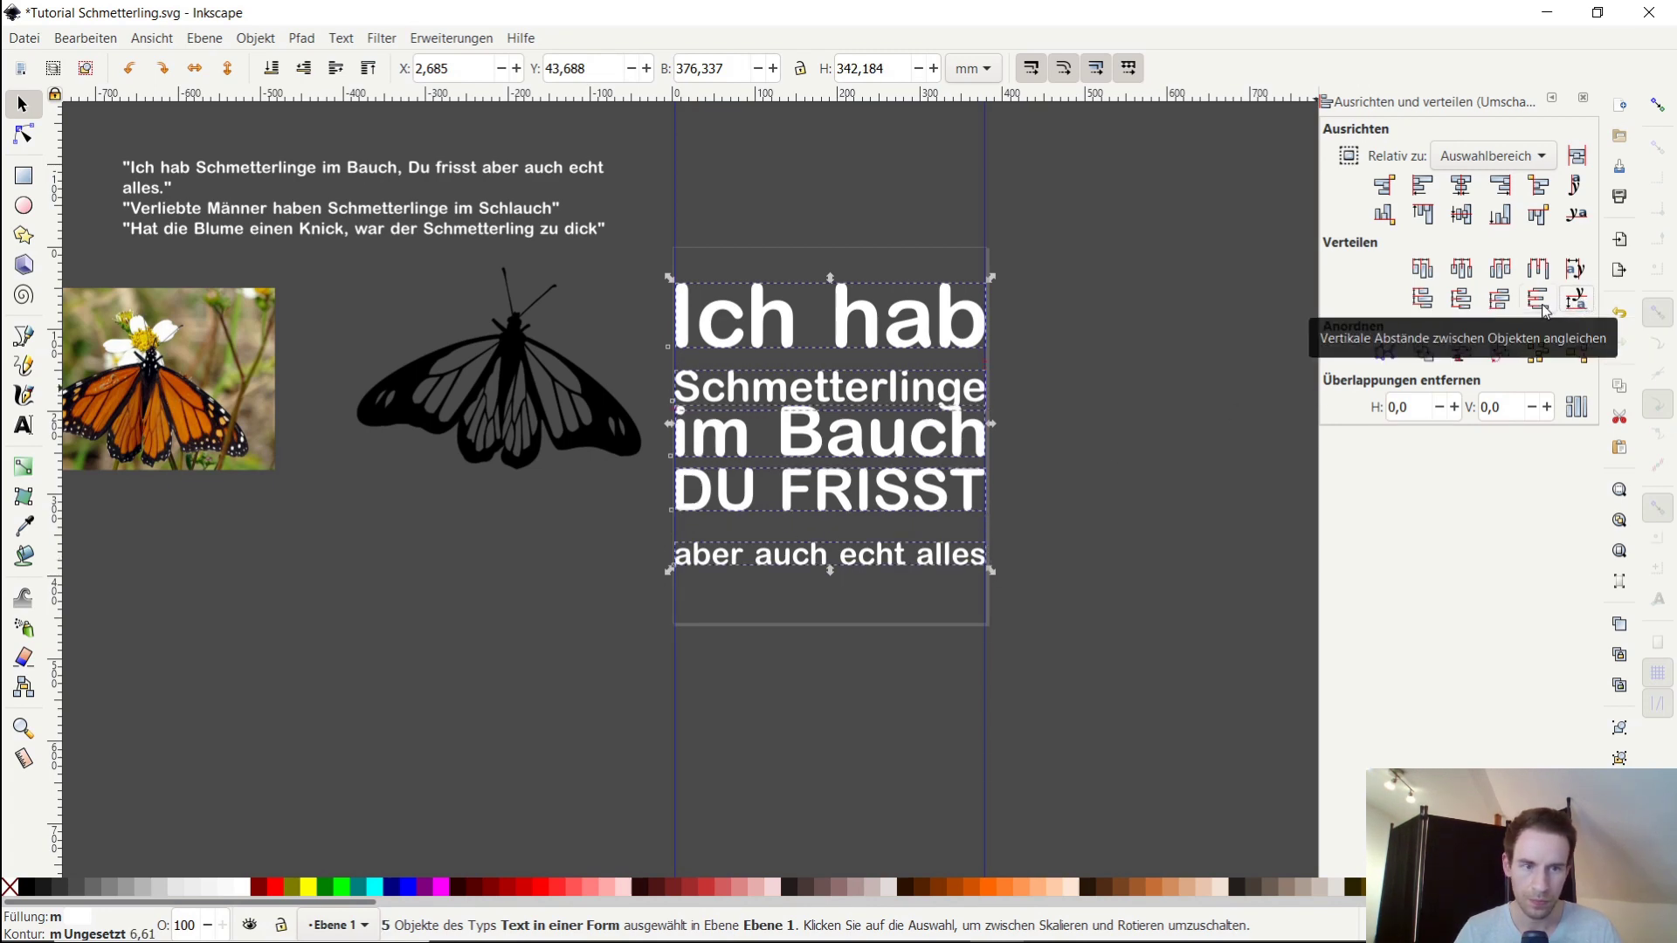
key(ctrl+z)
click(1504, 307)
click(1461, 308)
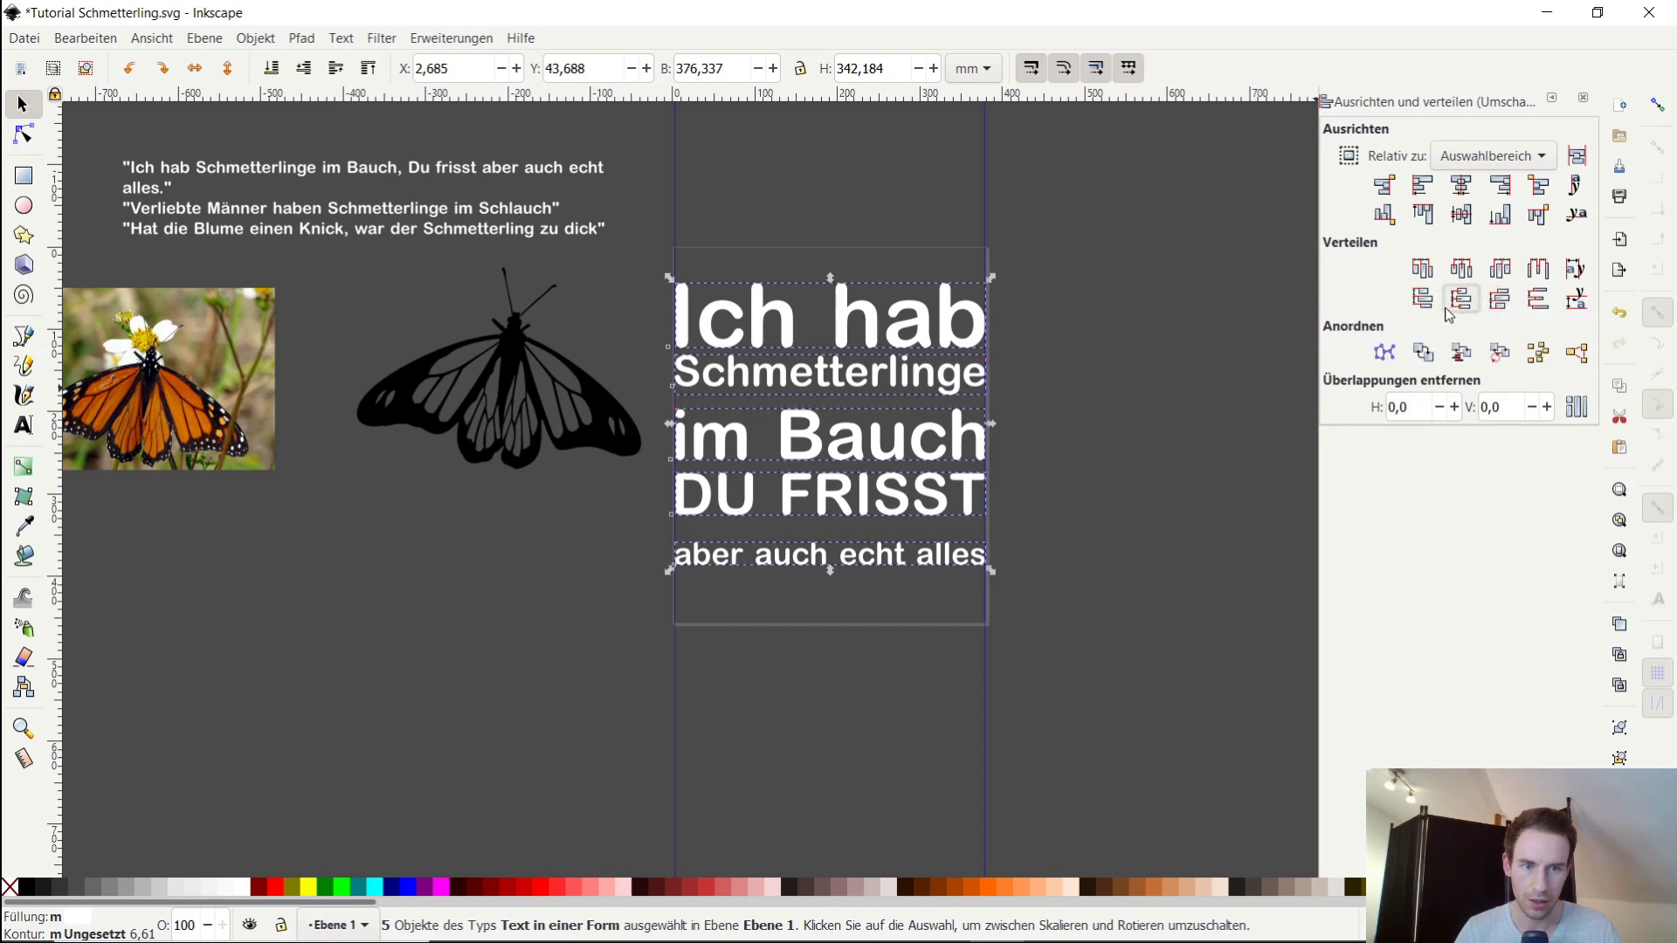
Set Relative to Page and redistribute the lines vertically
click(1493, 156)
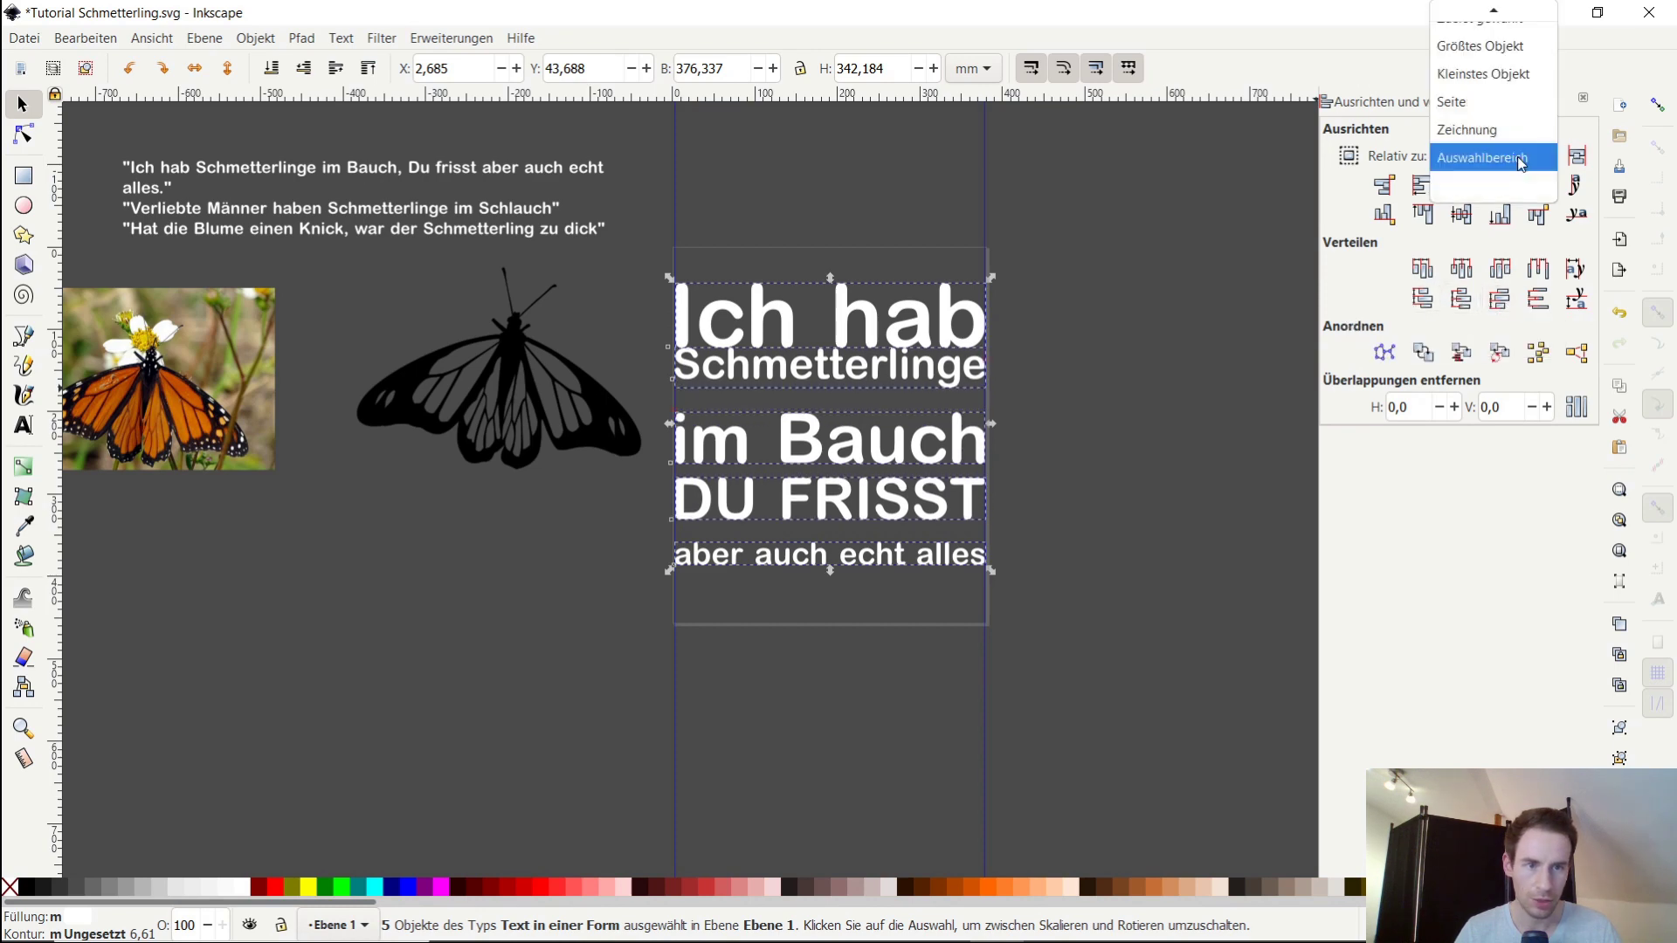
scroll(1482, 106, up, 1)
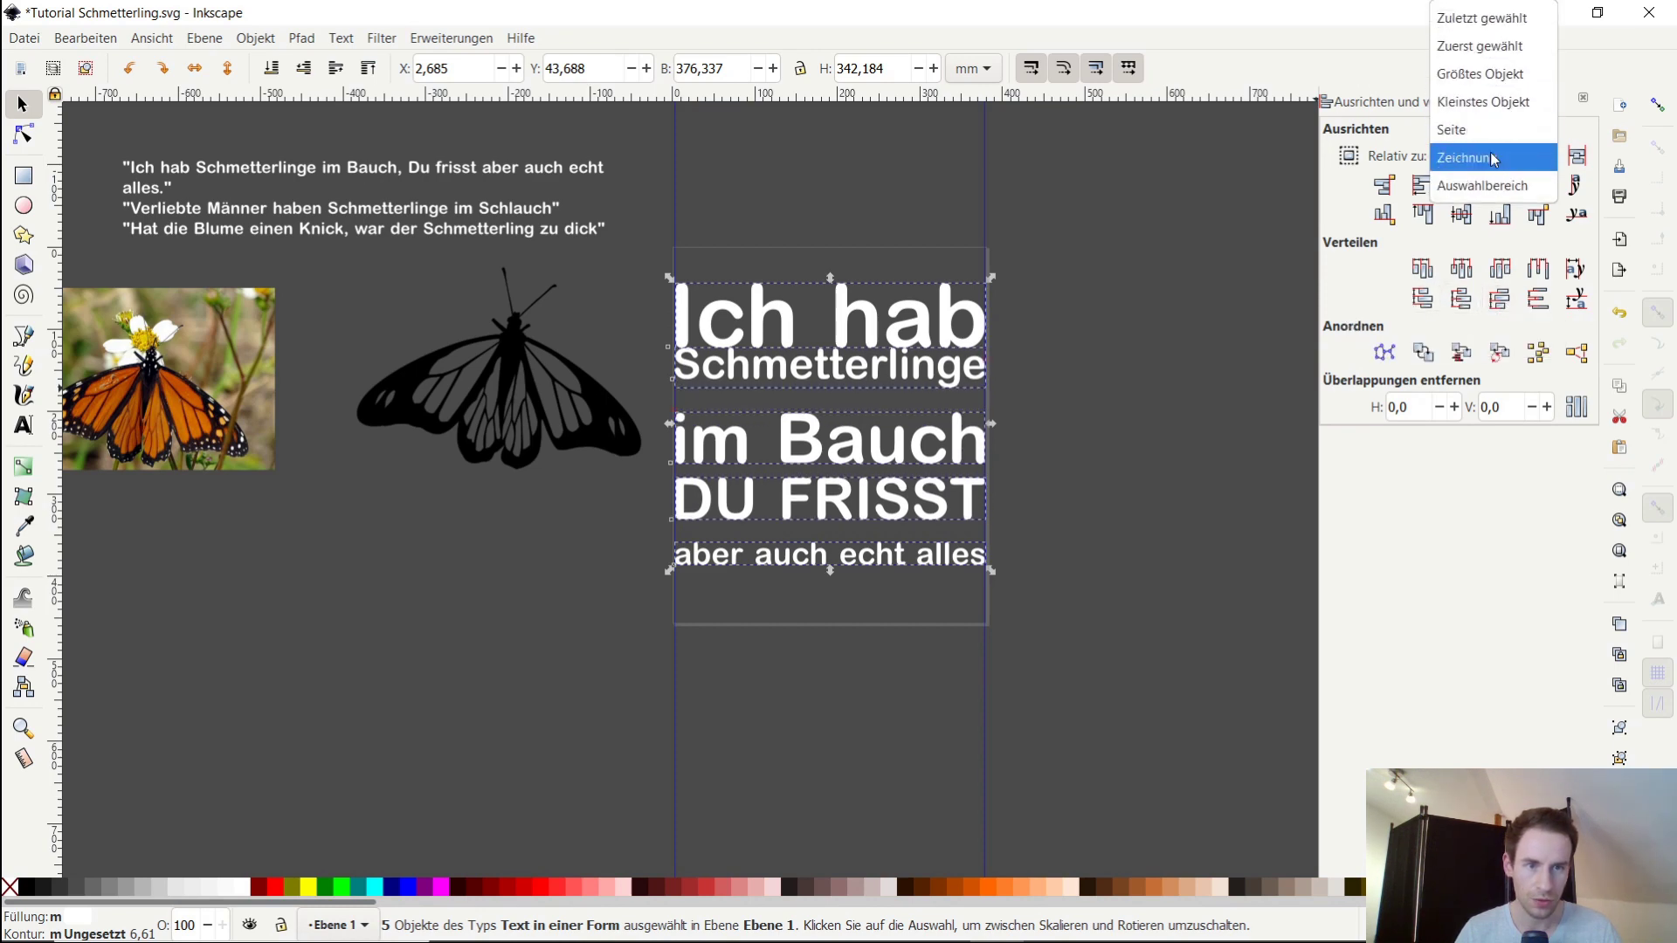
click(1493, 129)
click(1461, 299)
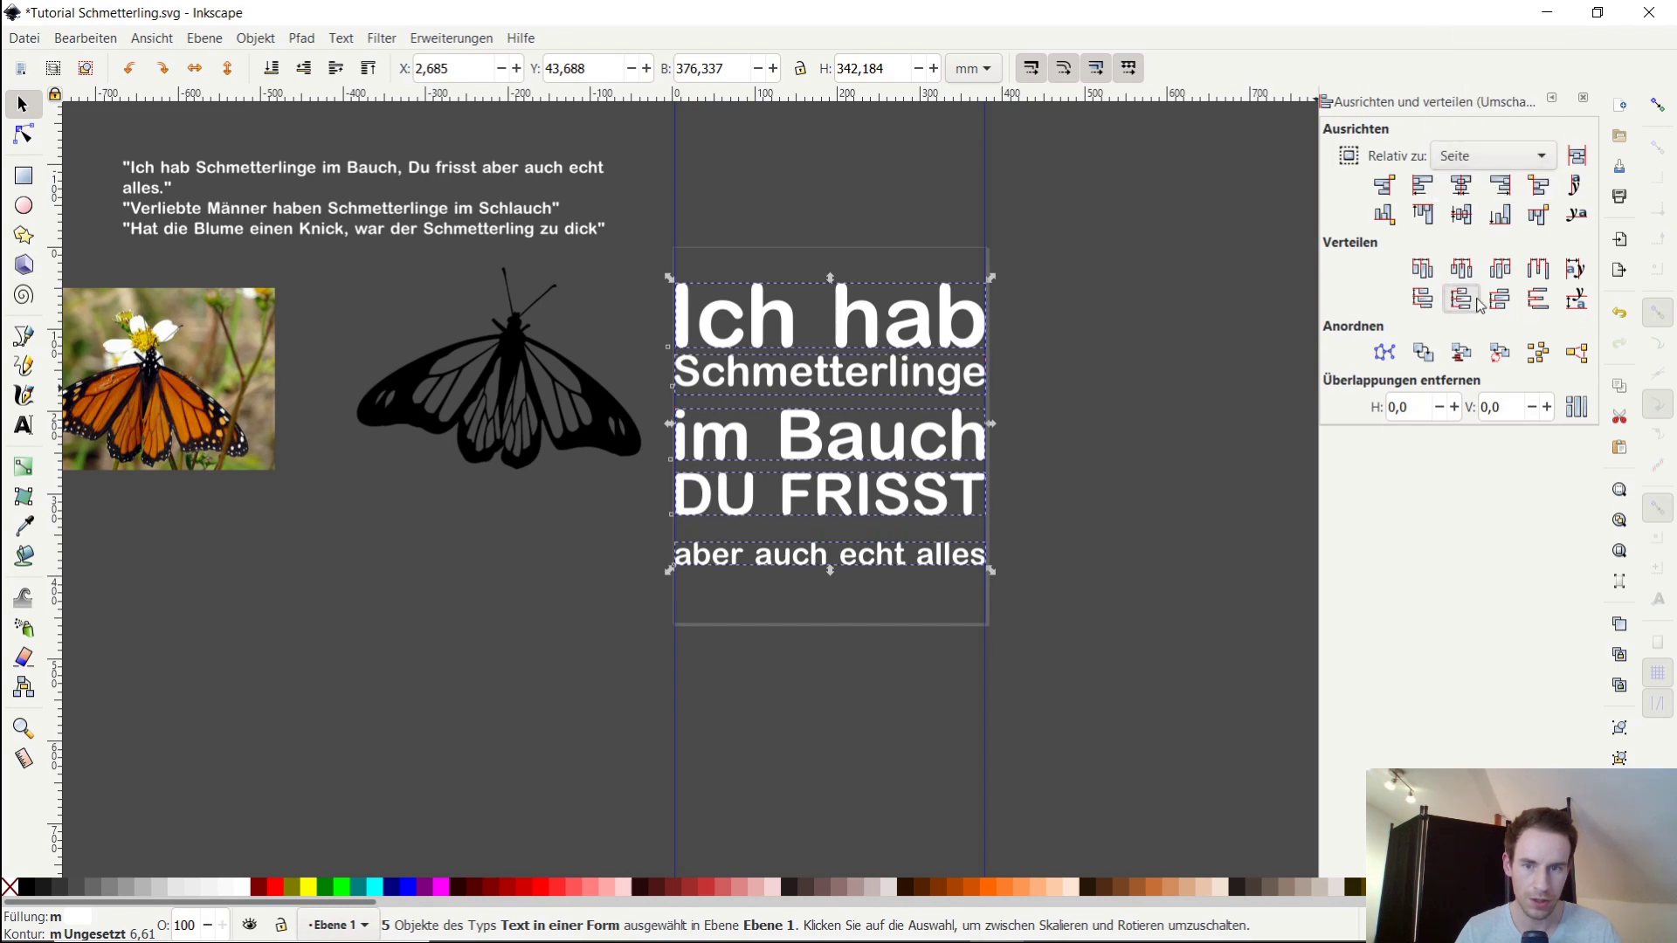
click(1020, 456)
scroll(908, 506, up, 2)
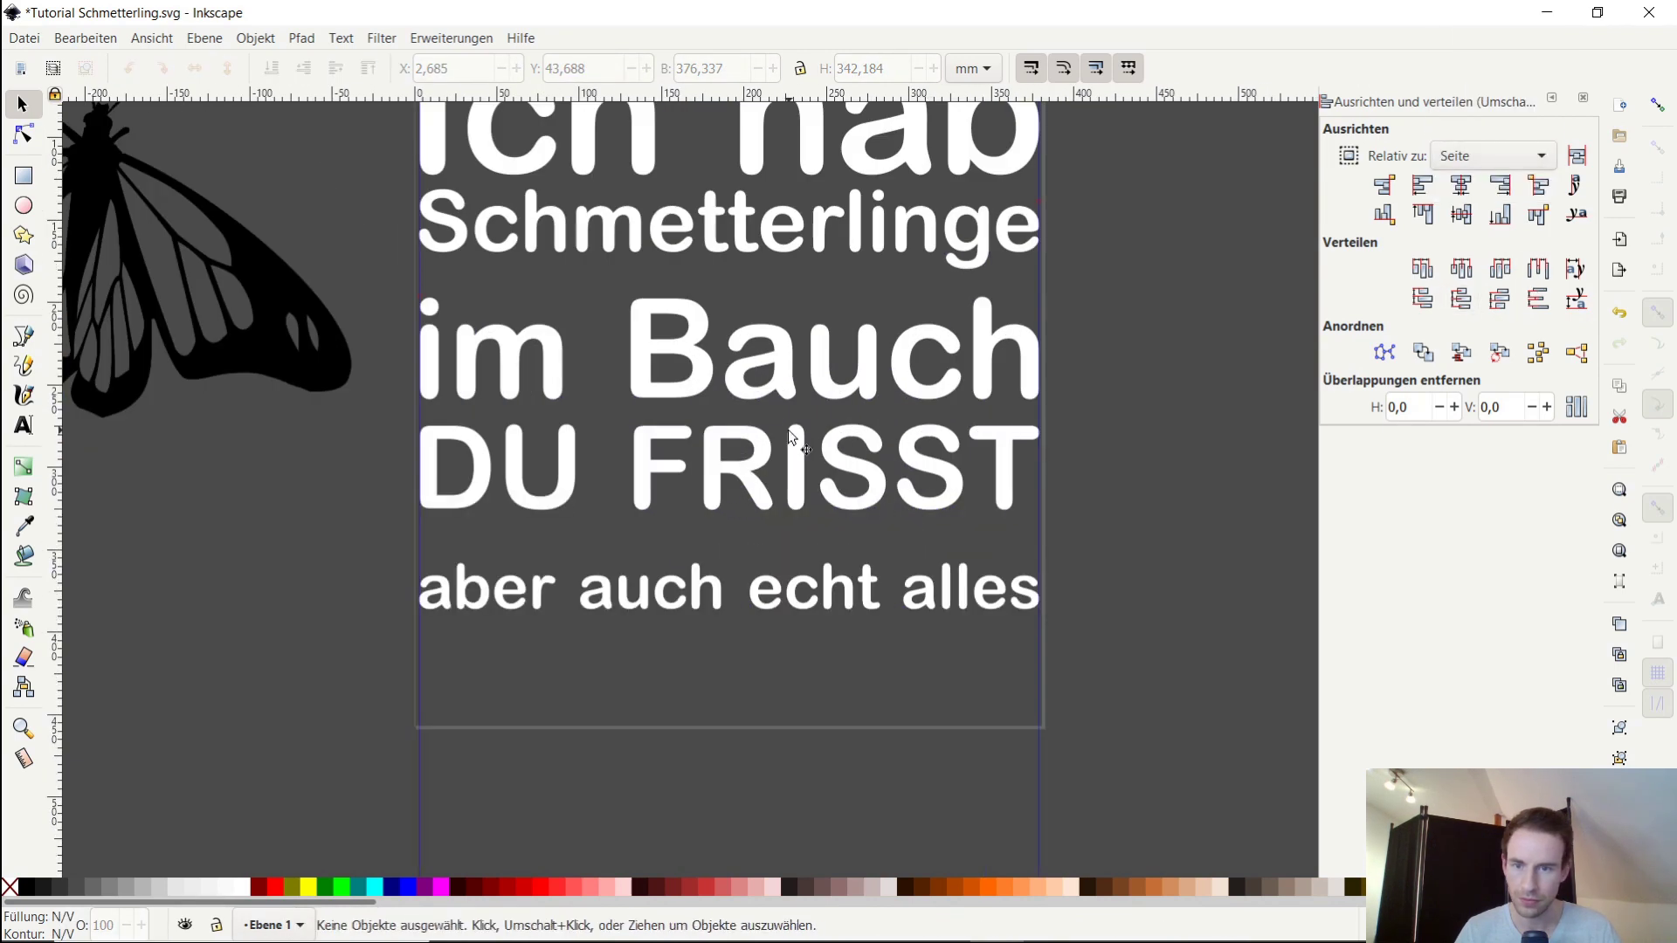
Move im Bauch and DU FRISST up under Schmetterlinge, then raise aber auch echt alles beneath them
click(771, 378)
shift+click(748, 461)
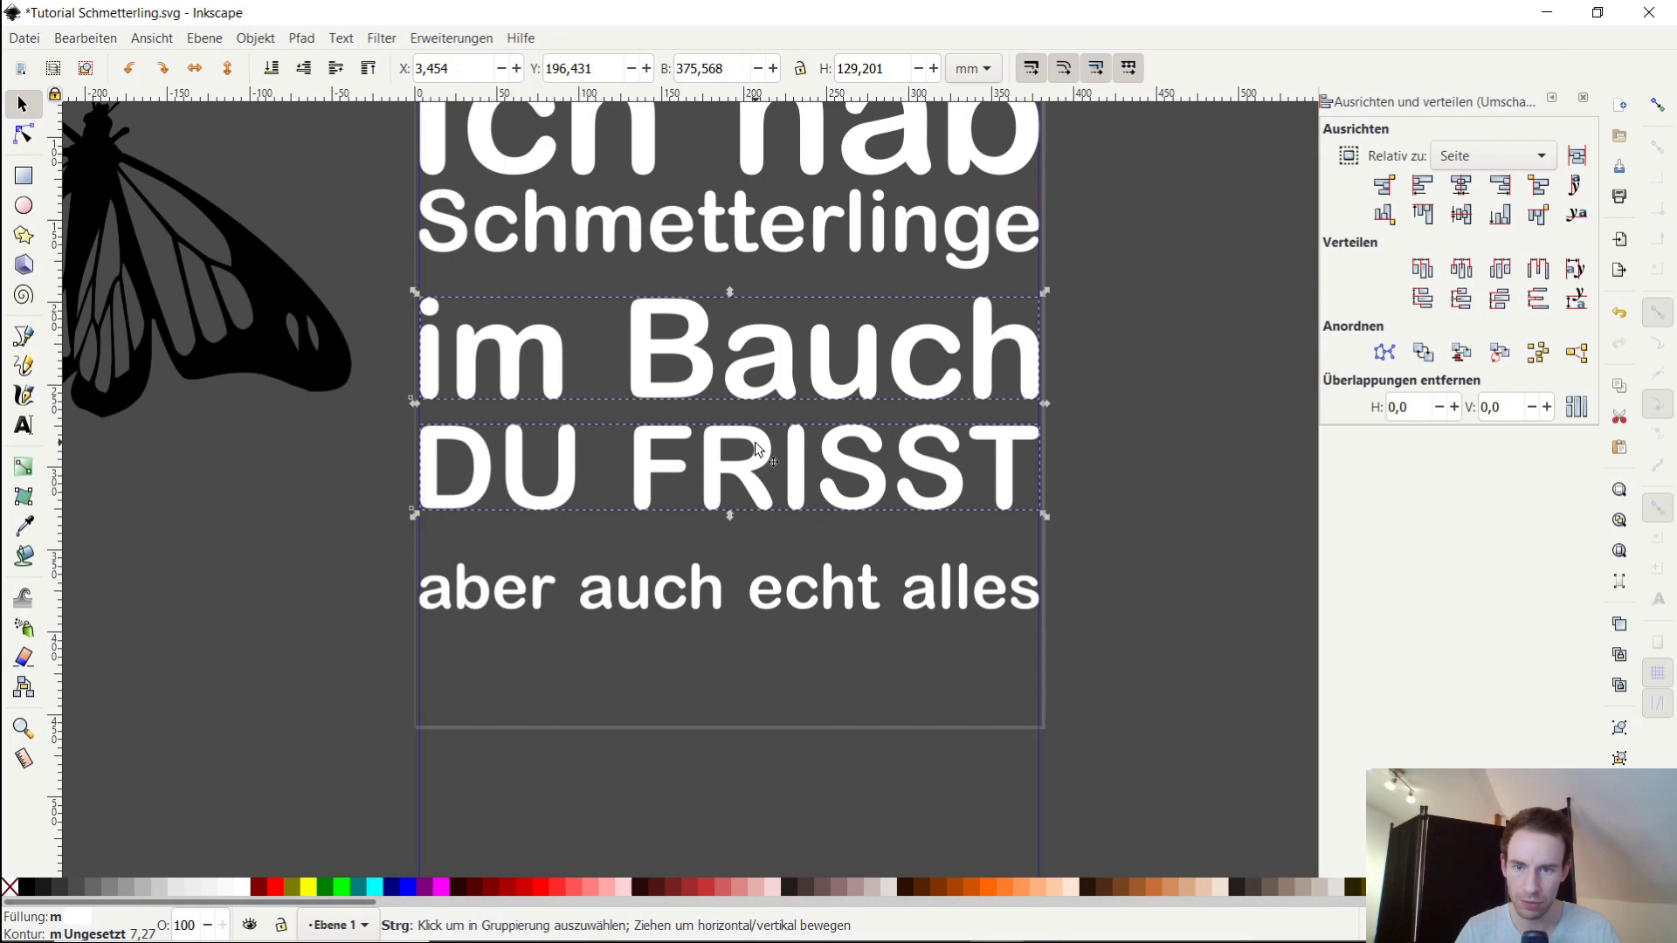
drag(758, 449, 762, 419)
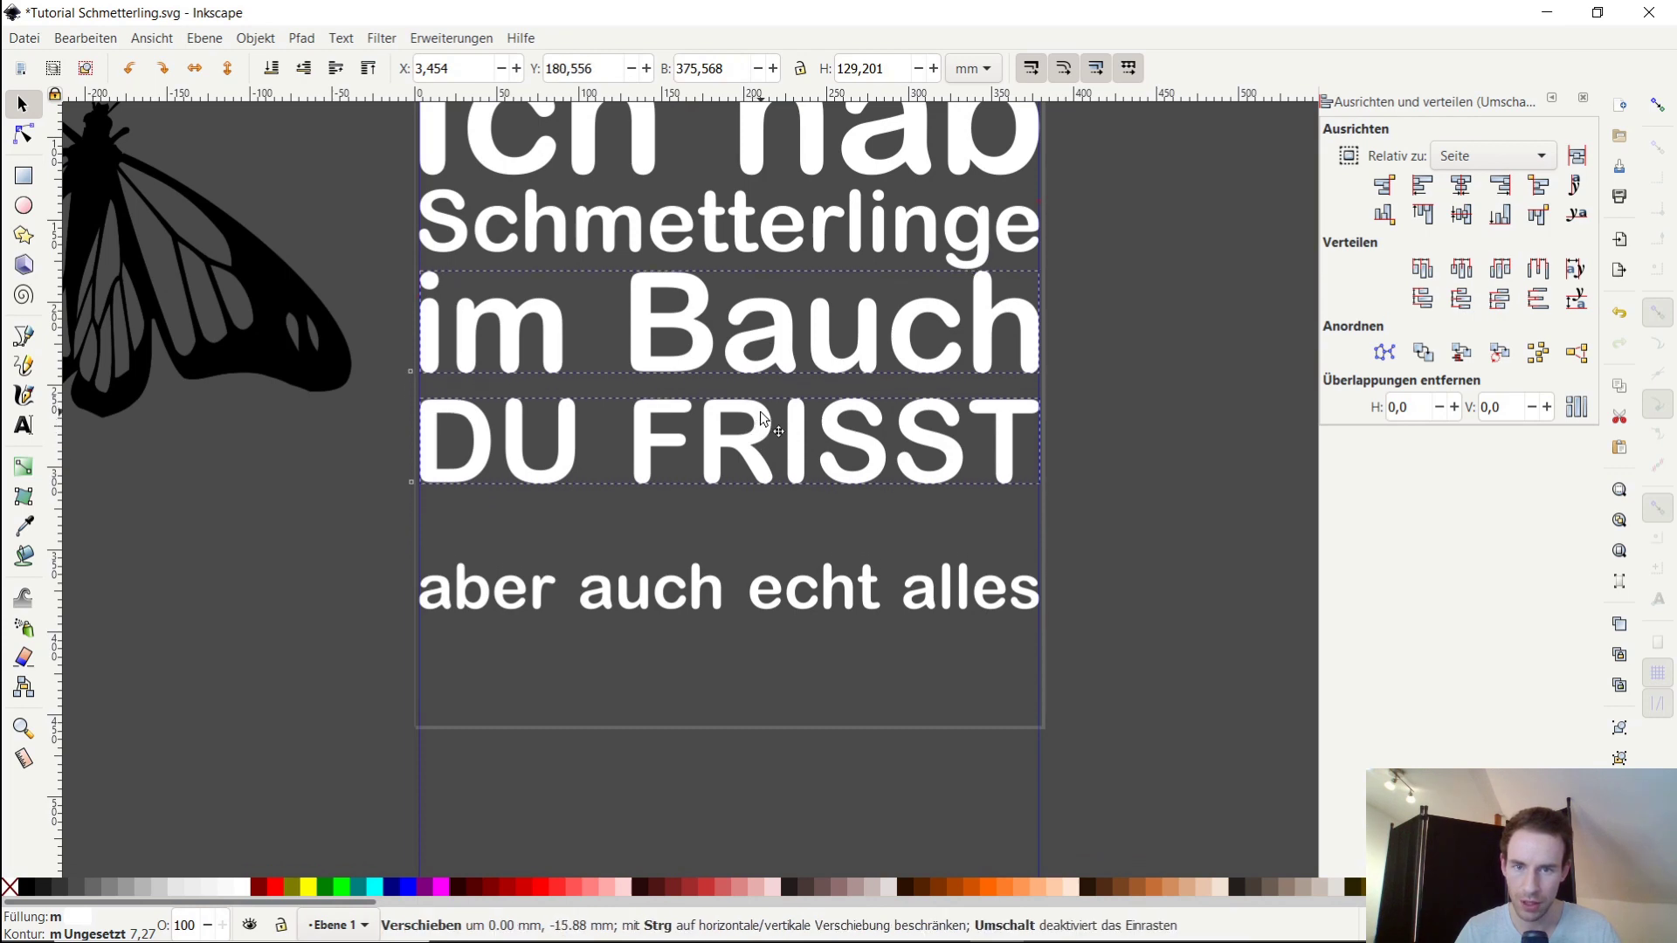
drag(762, 420, 763, 426)
click(705, 585)
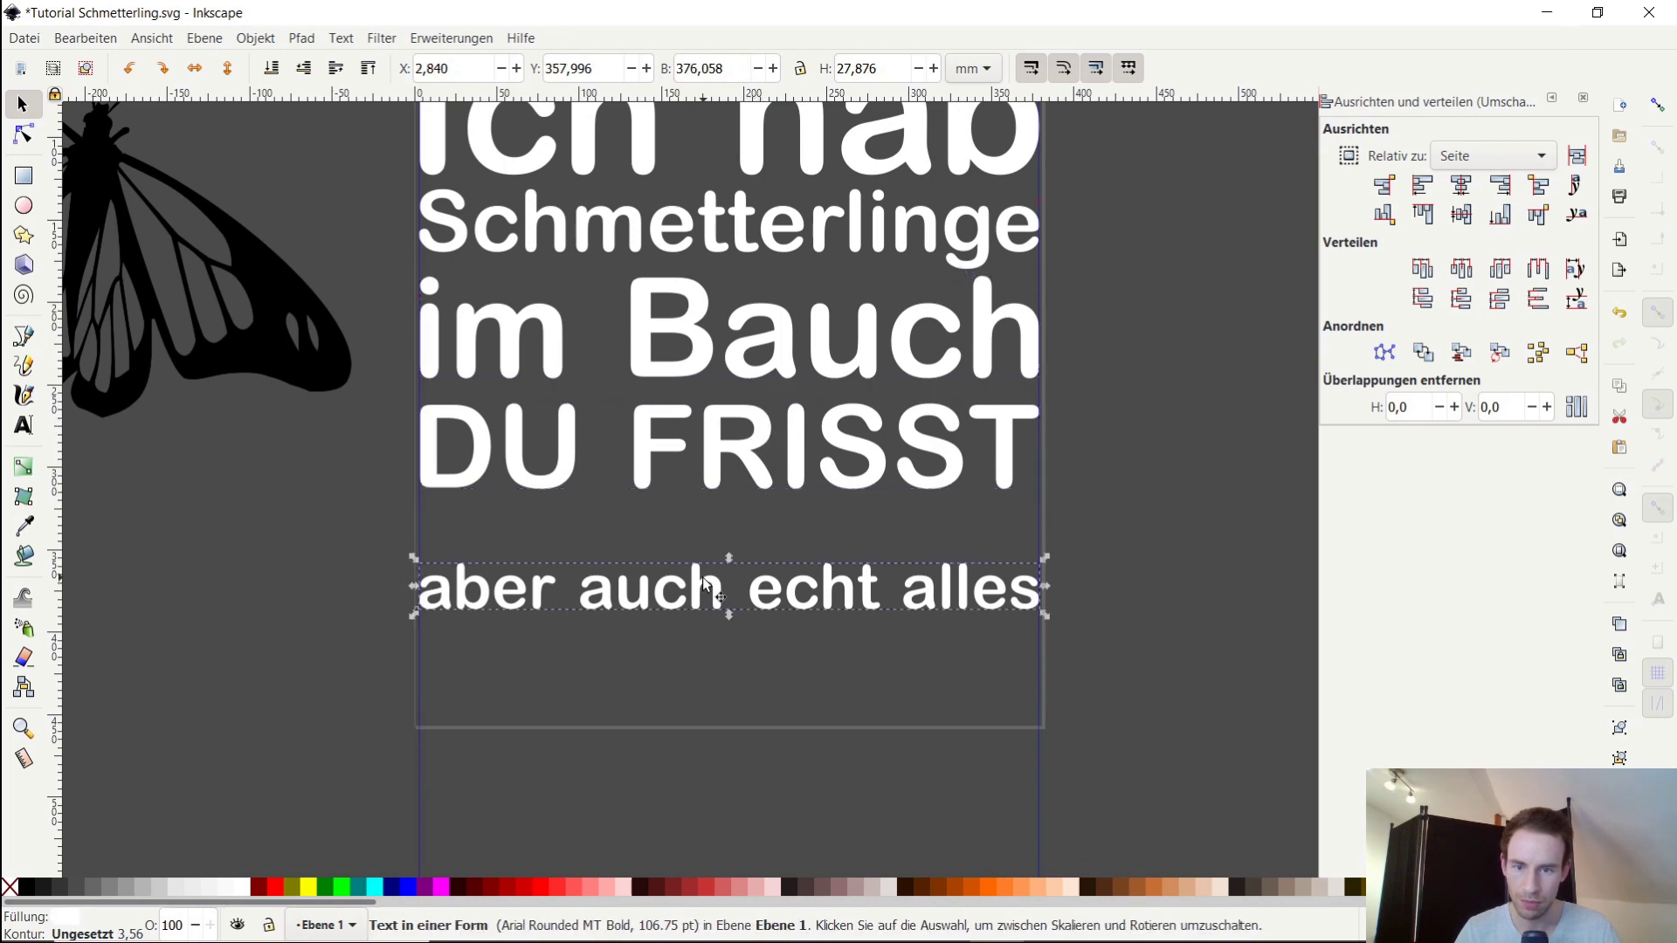
drag(706, 585, 699, 527)
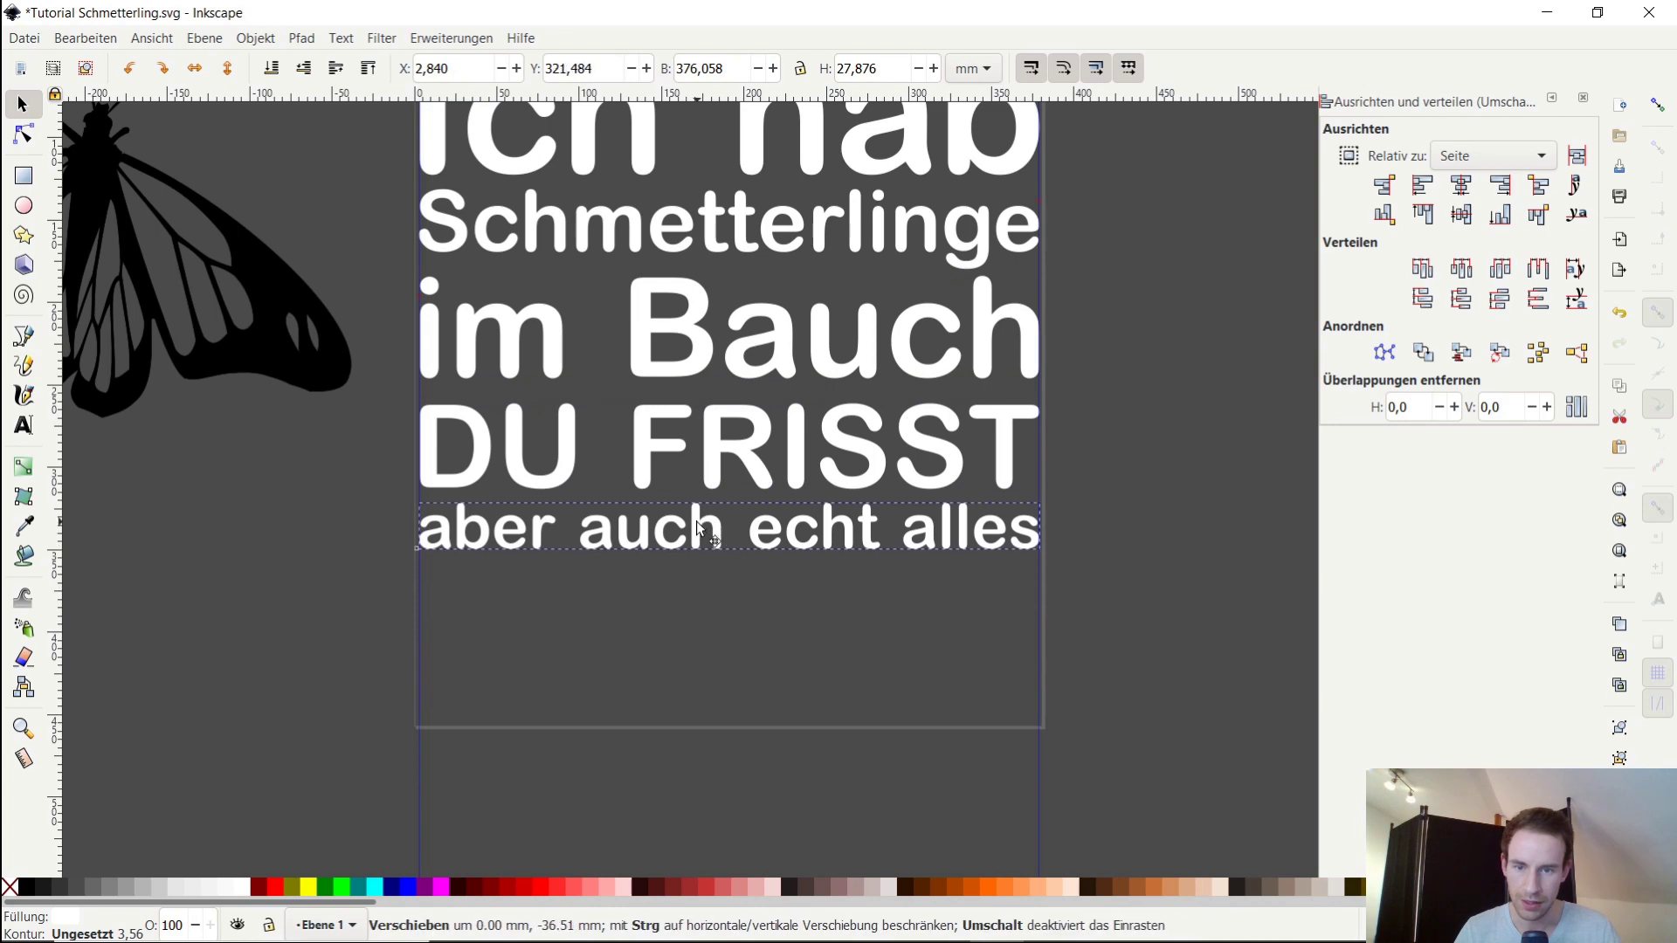
click(1176, 384)
scroll(1176, 384, down, 3)
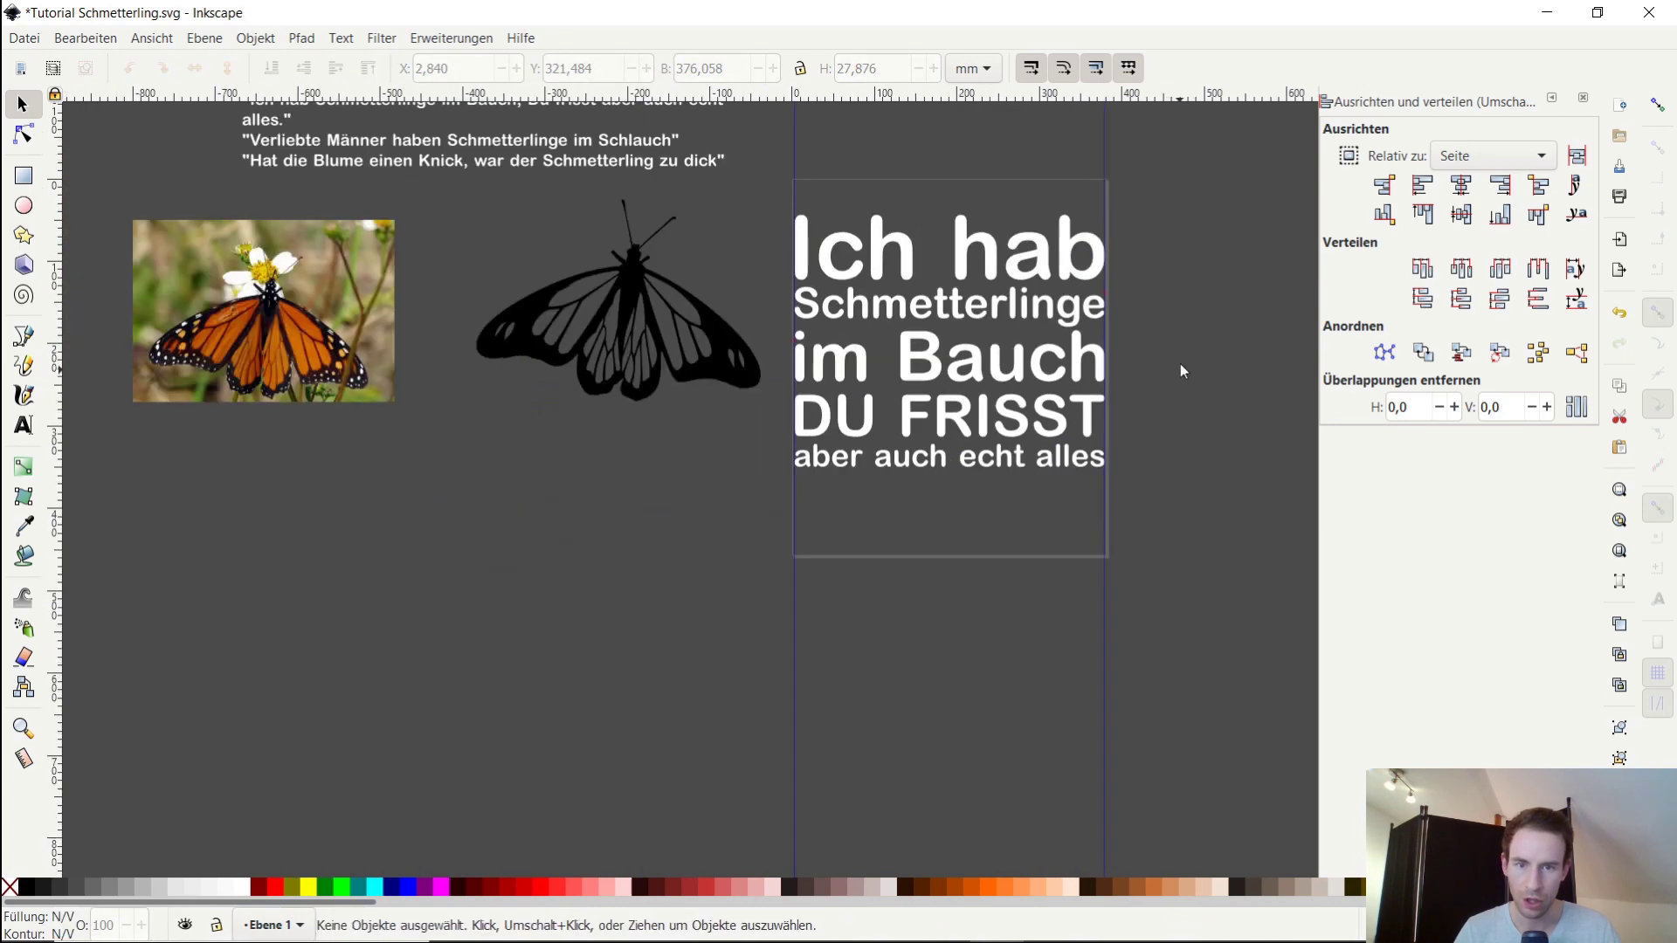
scroll(1081, 372, up, 1)
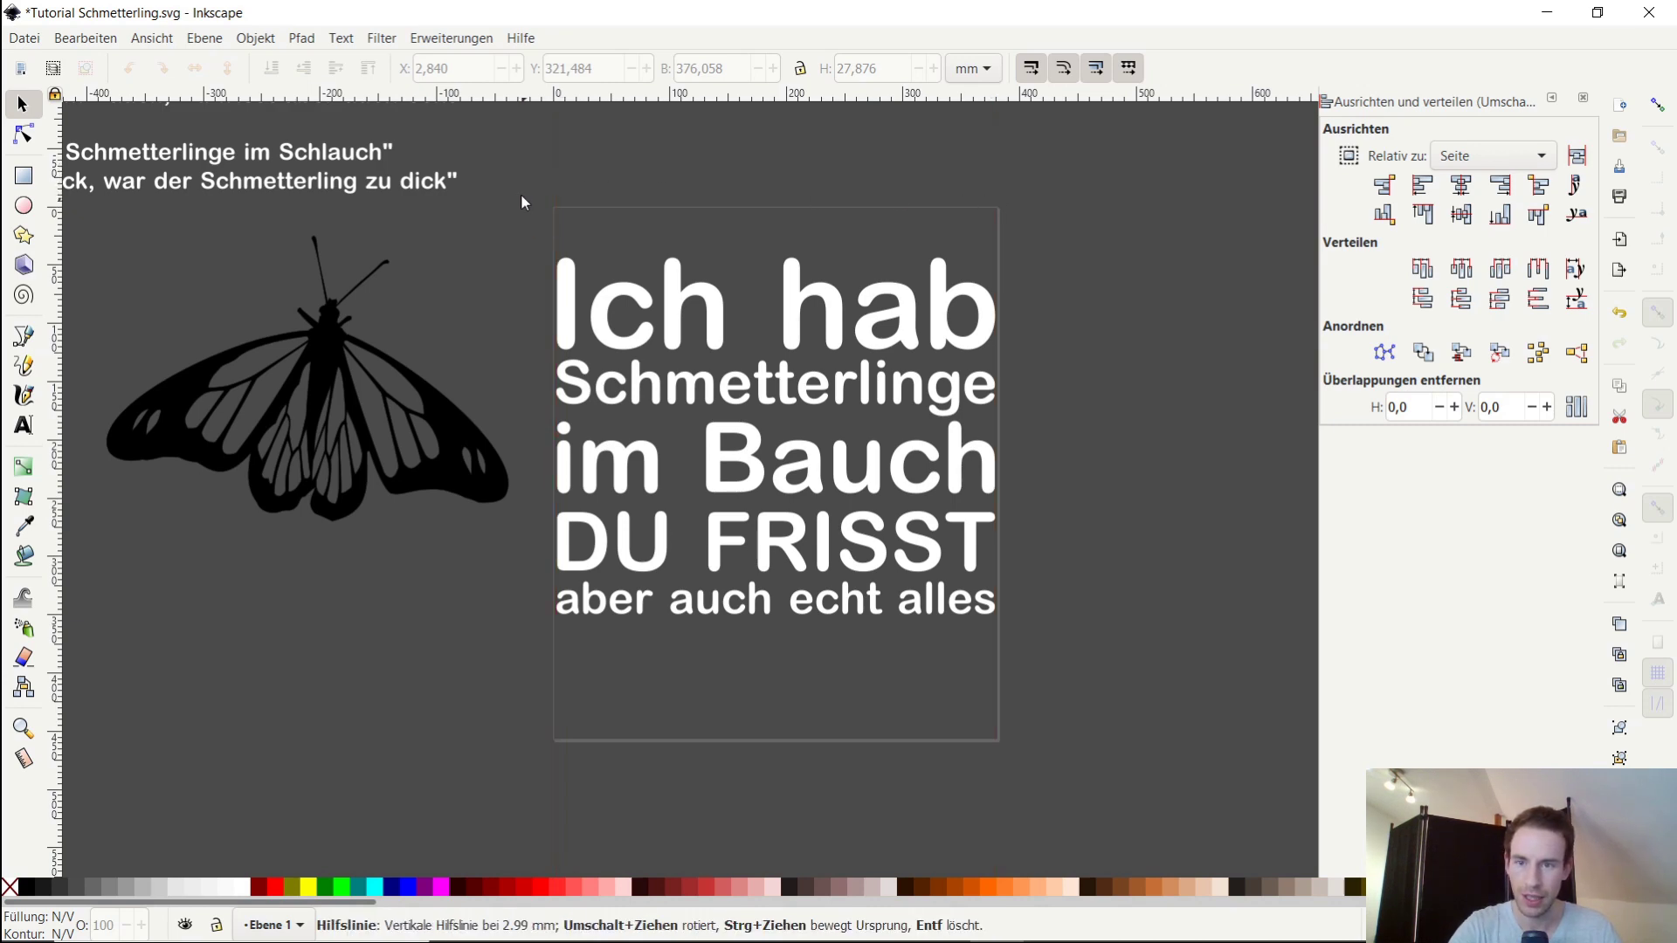
drag(522, 202, 1091, 683)
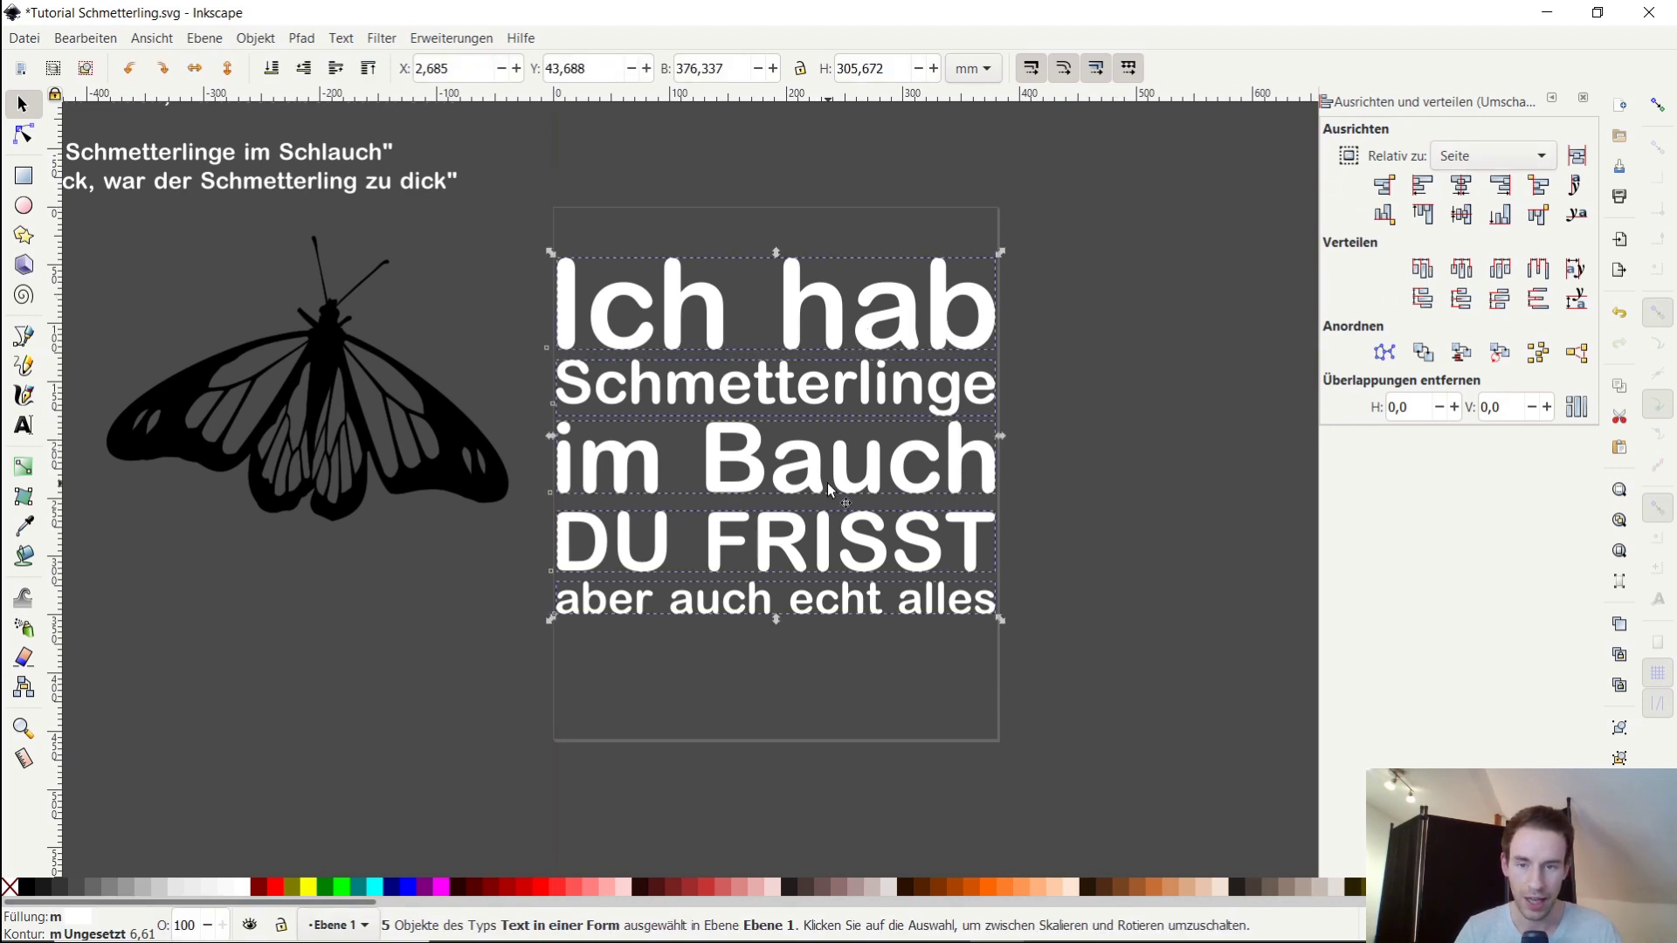
click(522, 217)
drag(523, 216, 1125, 701)
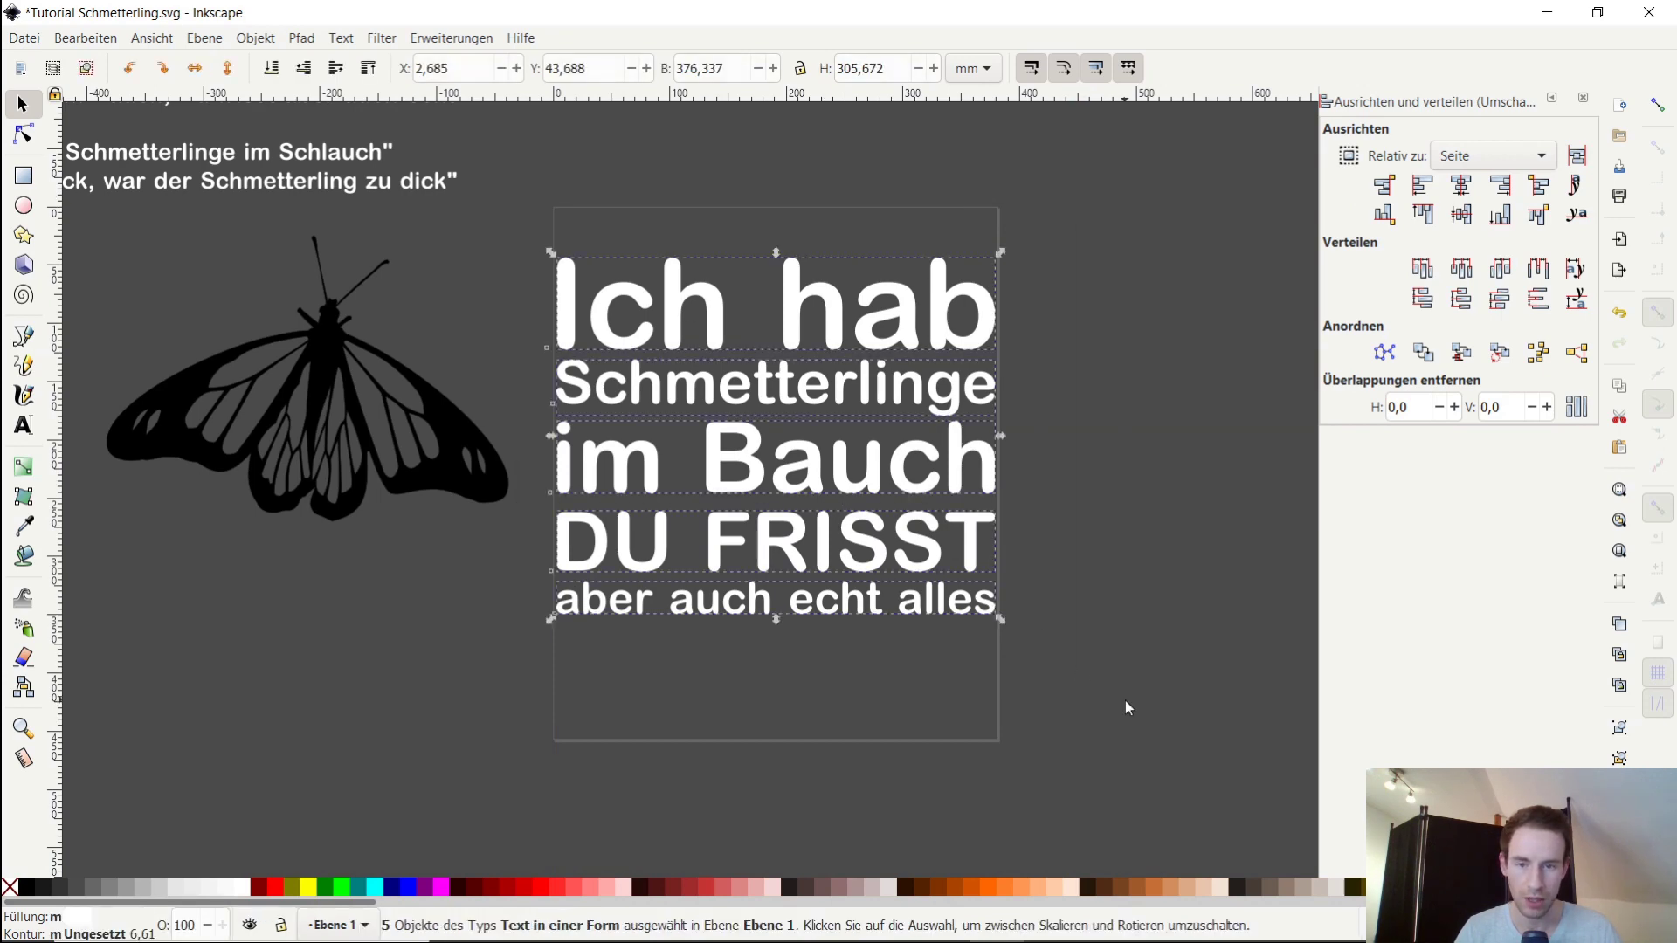
click(1463, 198)
click(1068, 400)
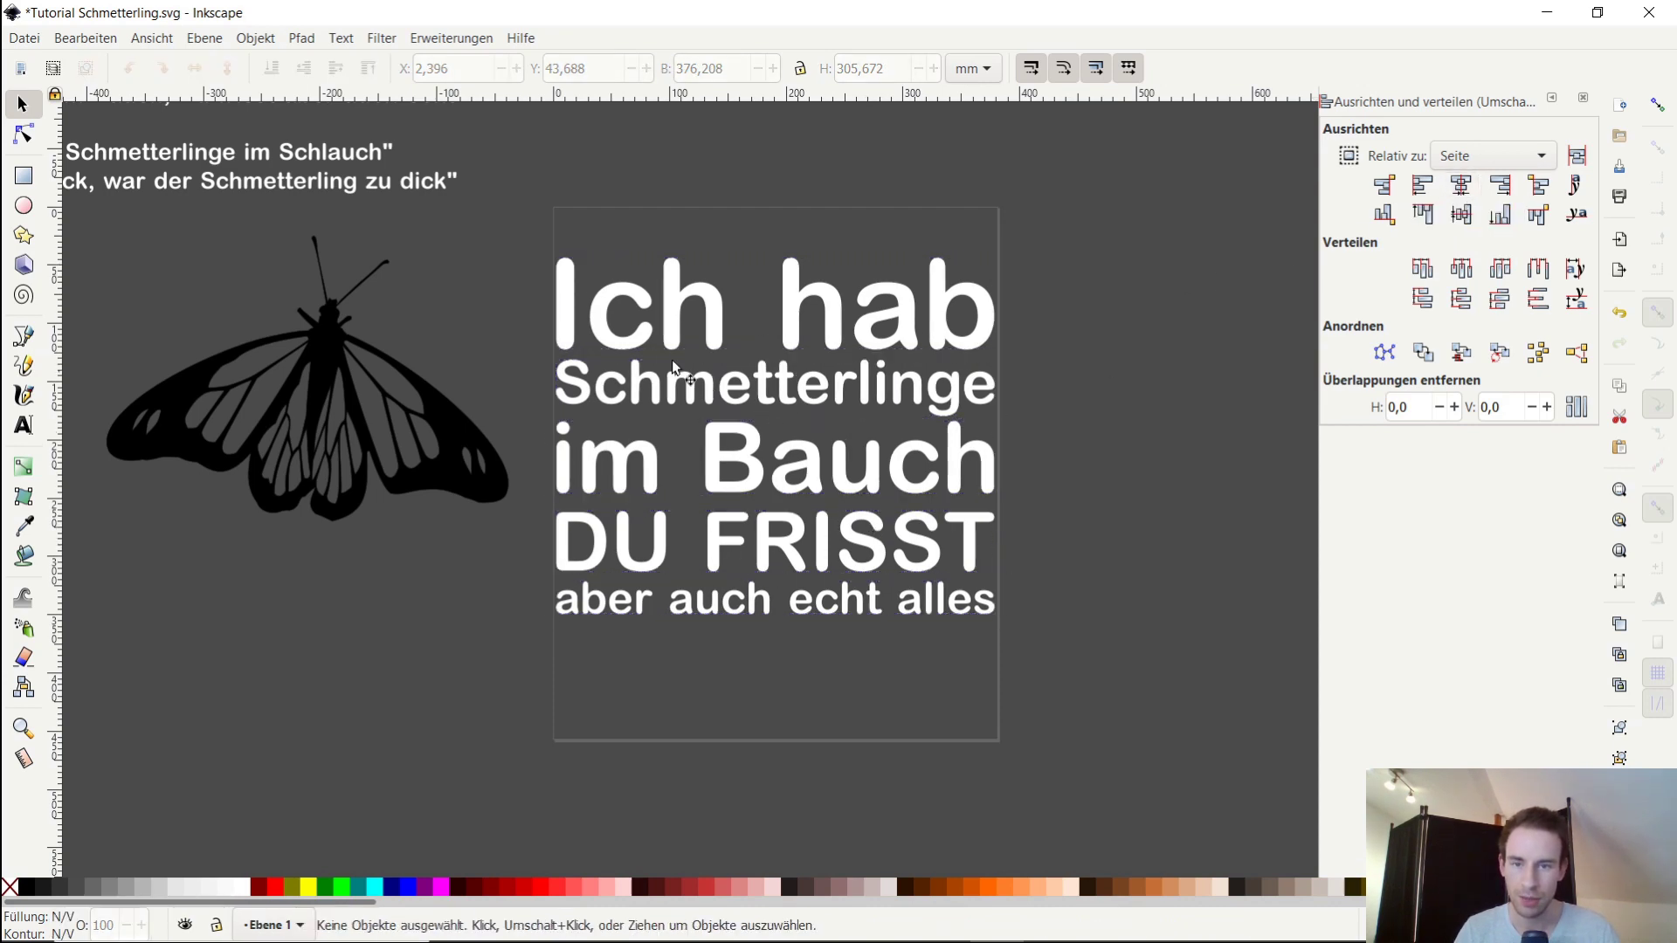
click(688, 313)
shift+click(756, 444)
shift+click(748, 386)
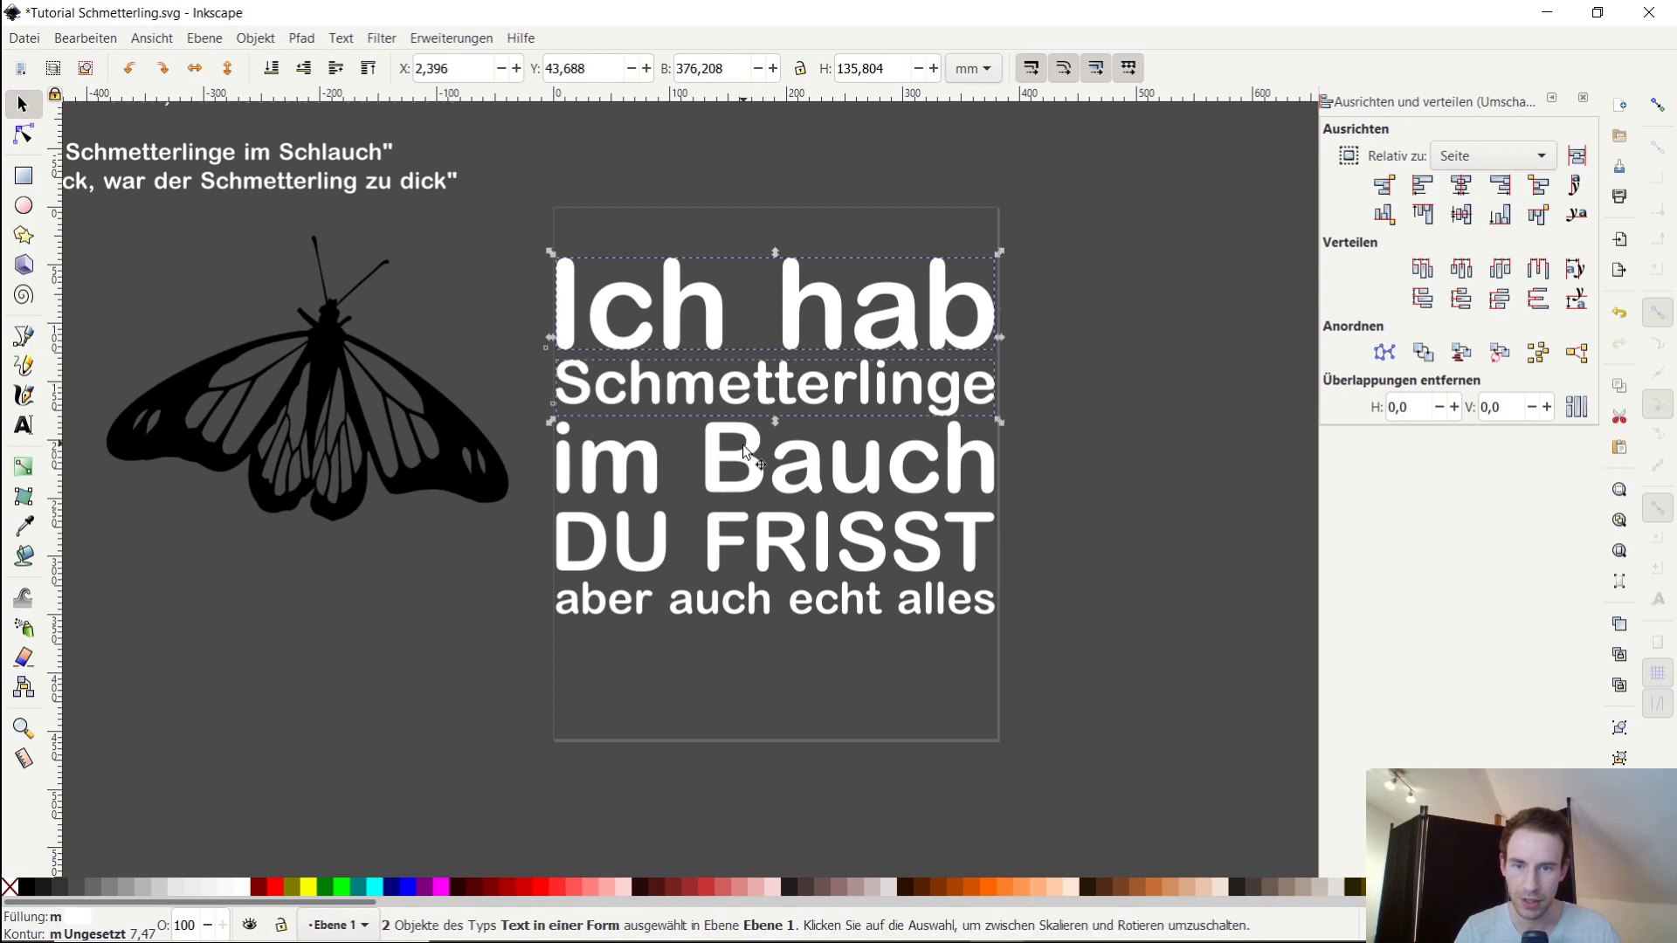
shift+click(756, 524)
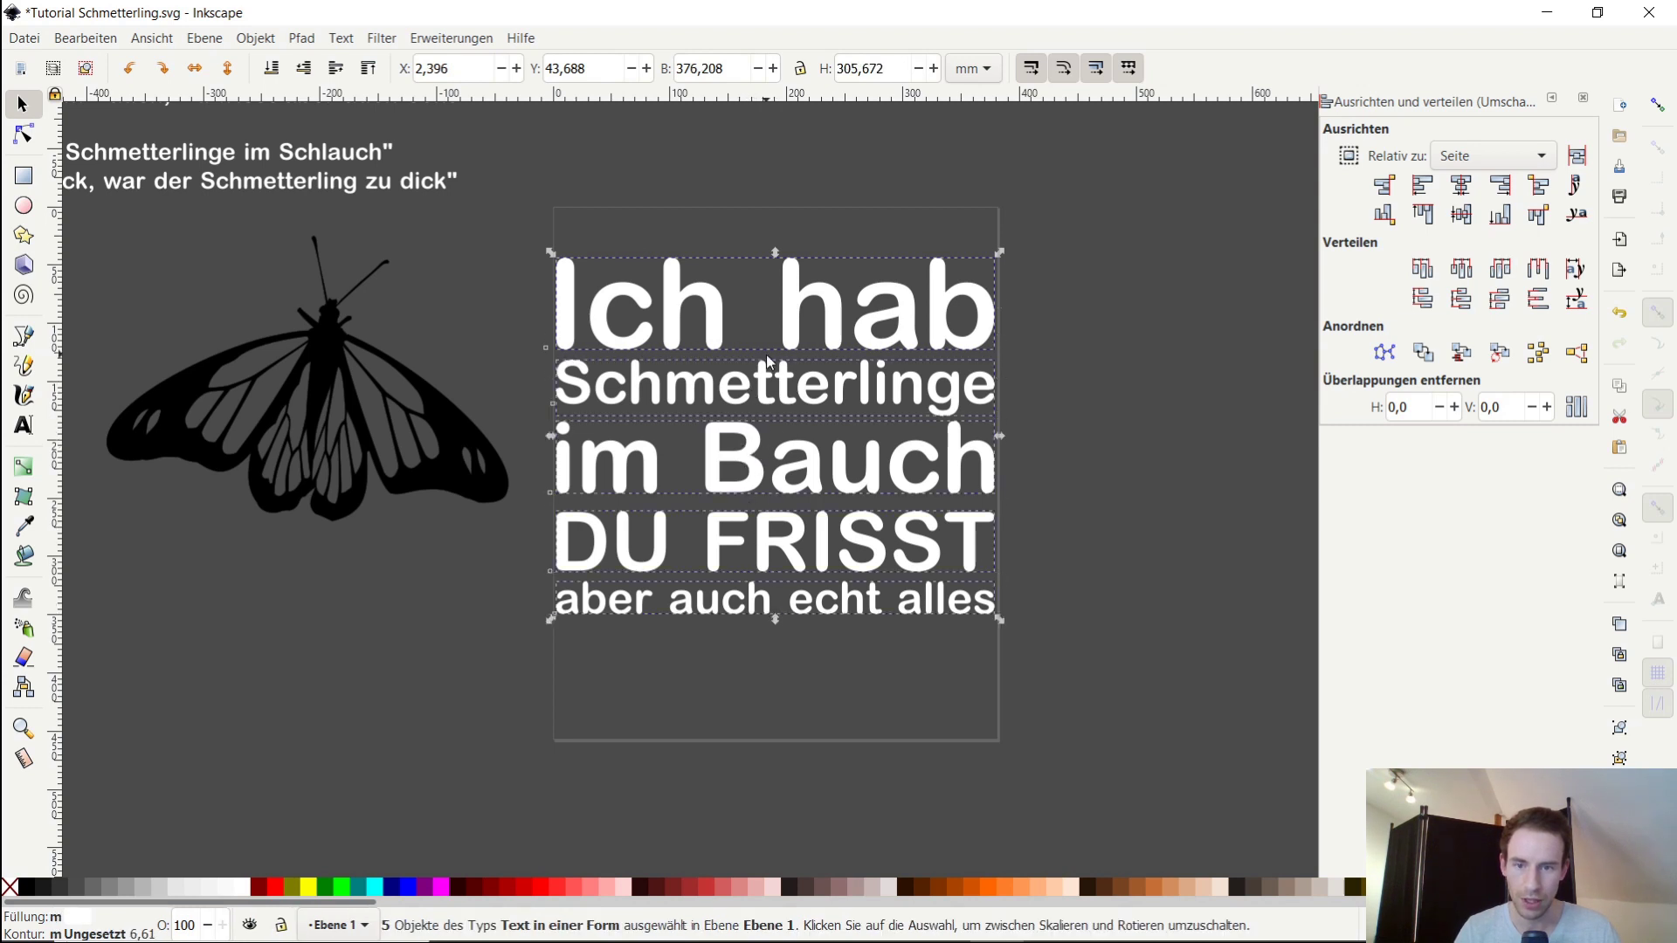
key(ctrl+g)
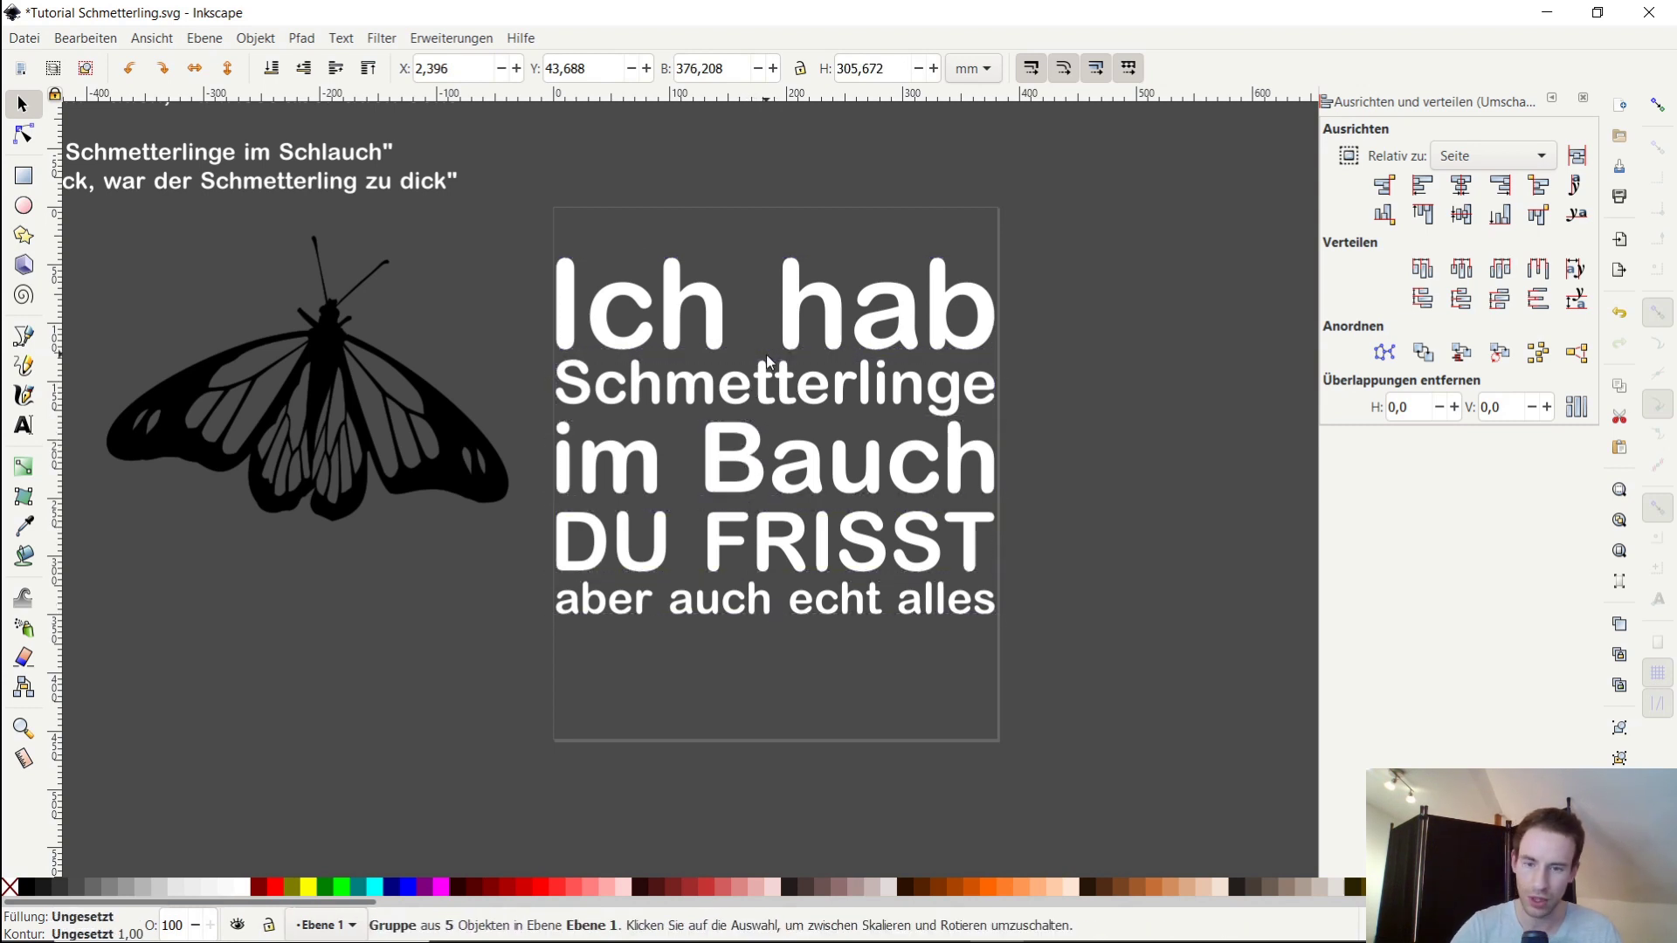
click(1055, 323)
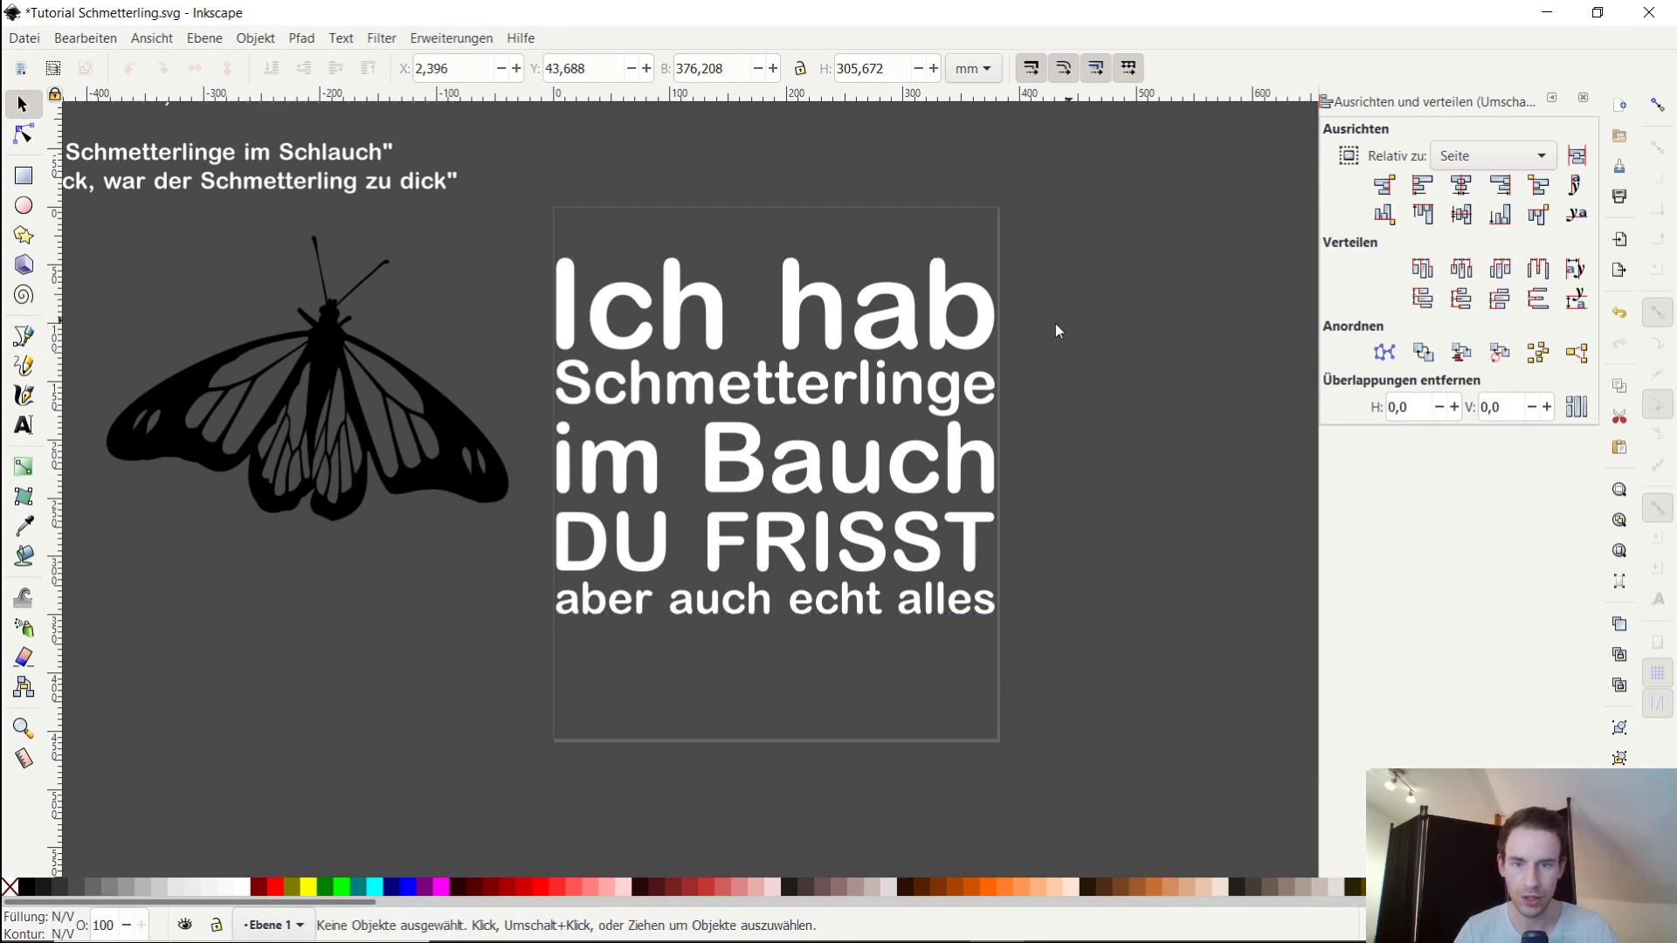
click(837, 330)
click(1079, 377)
ctrl+scroll(735, 430, up, 1)
ctrl+scroll(735, 430, up, 1)
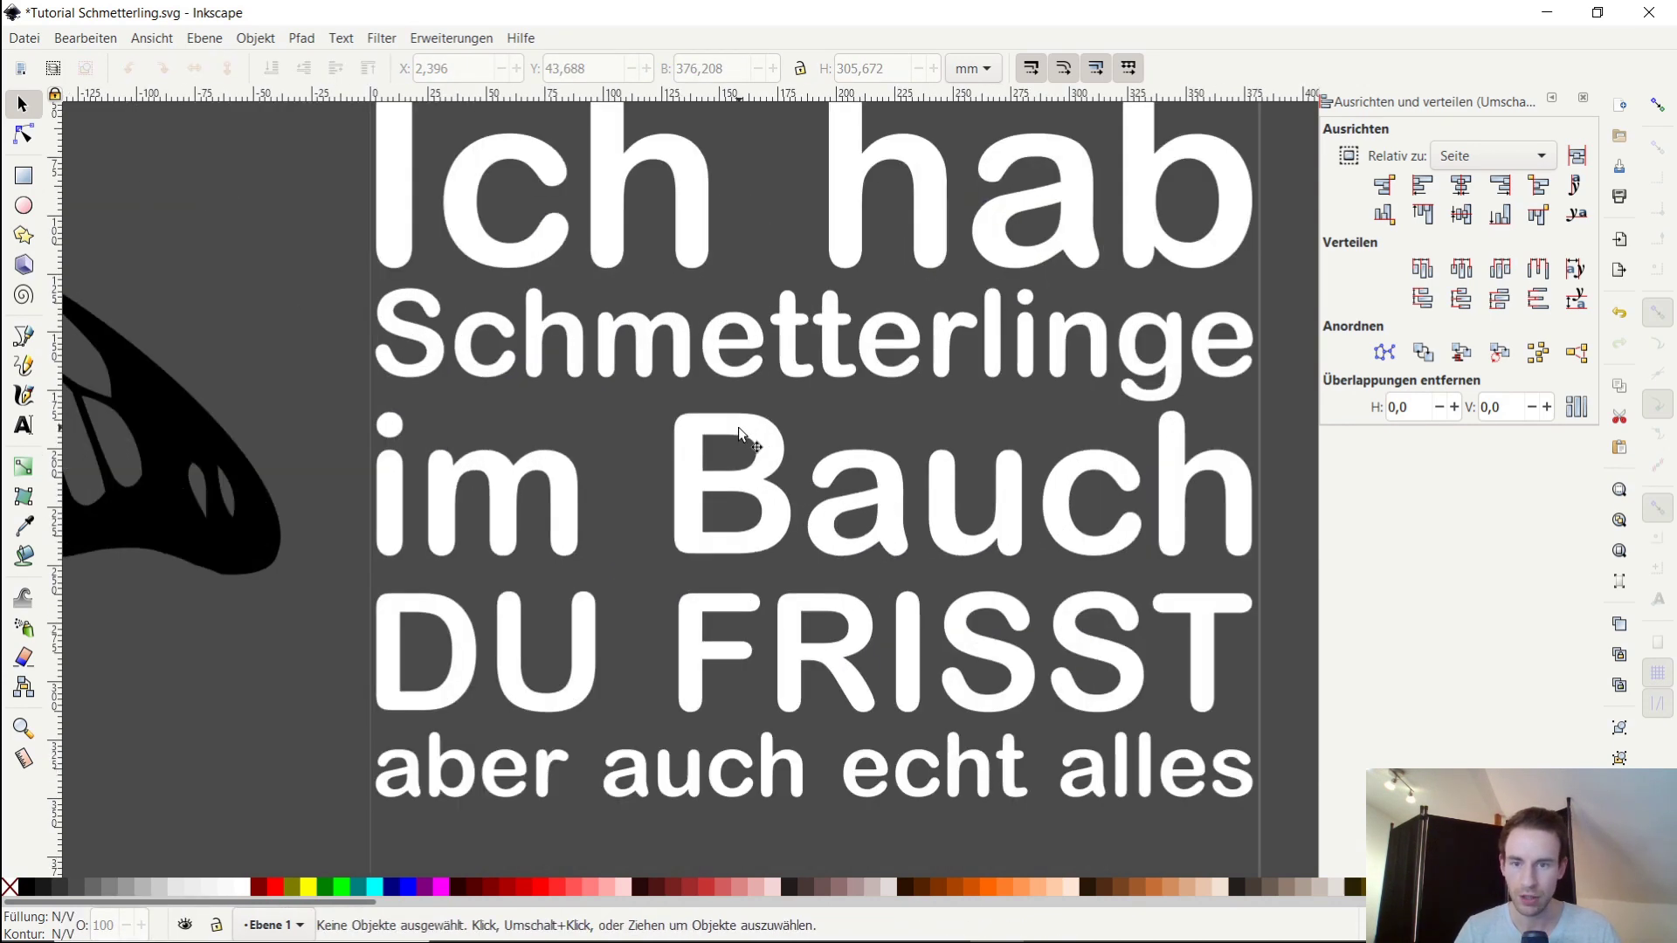
ctrl+scroll(741, 426, down, 2)
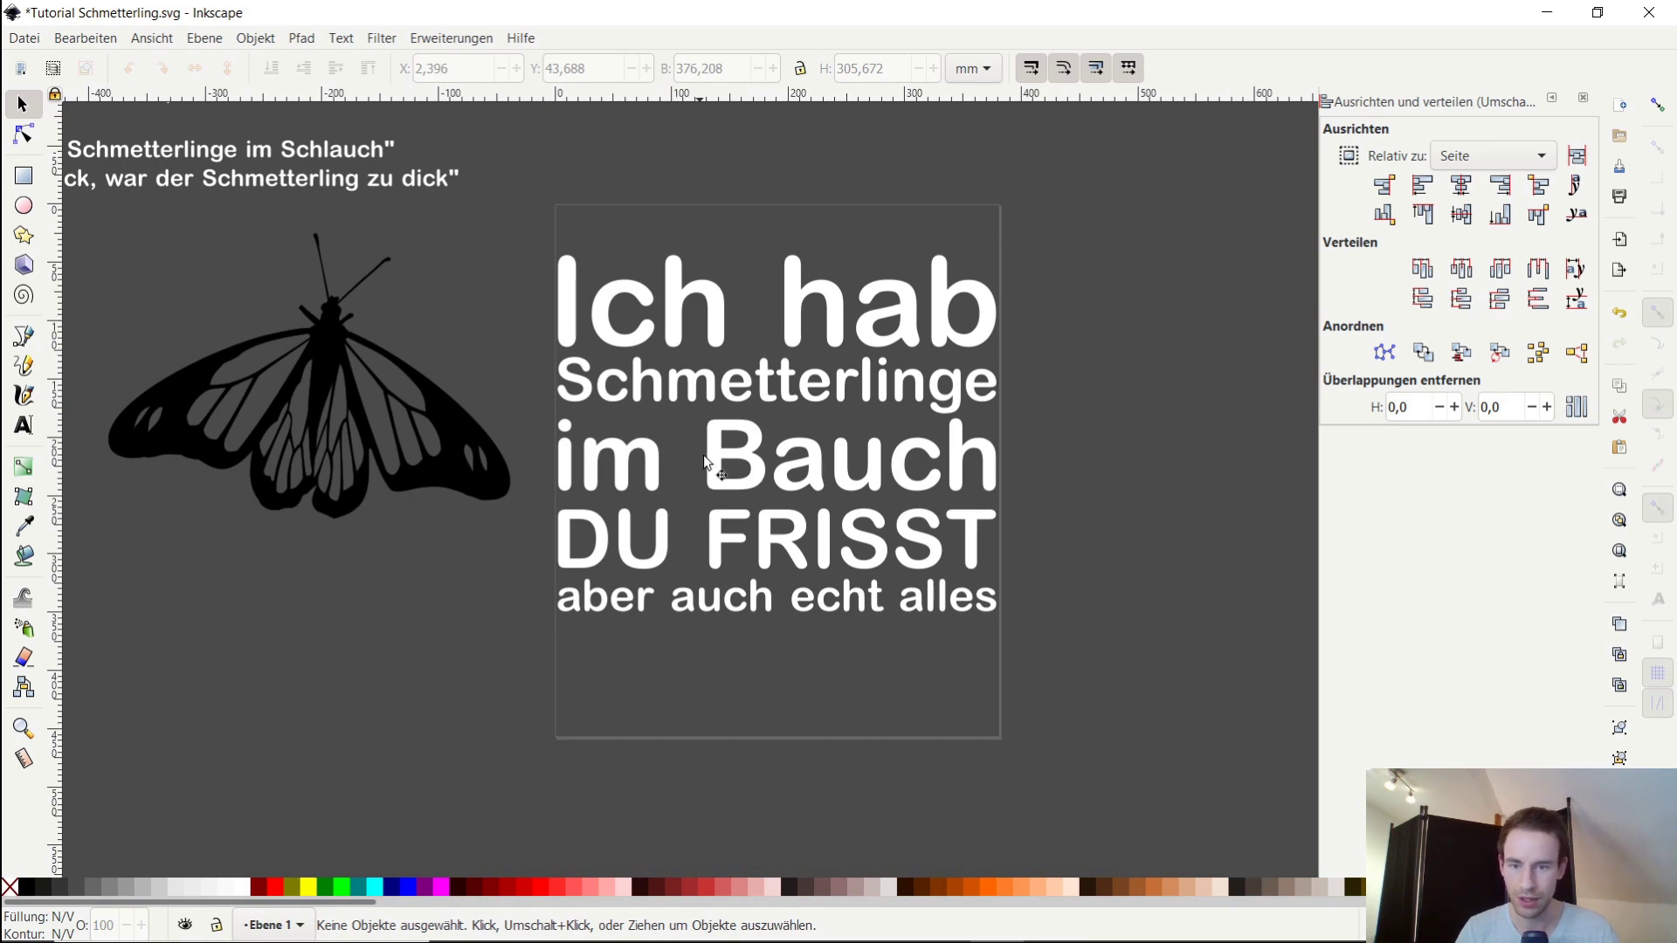
ctrl+scroll(759, 402, up, 1)
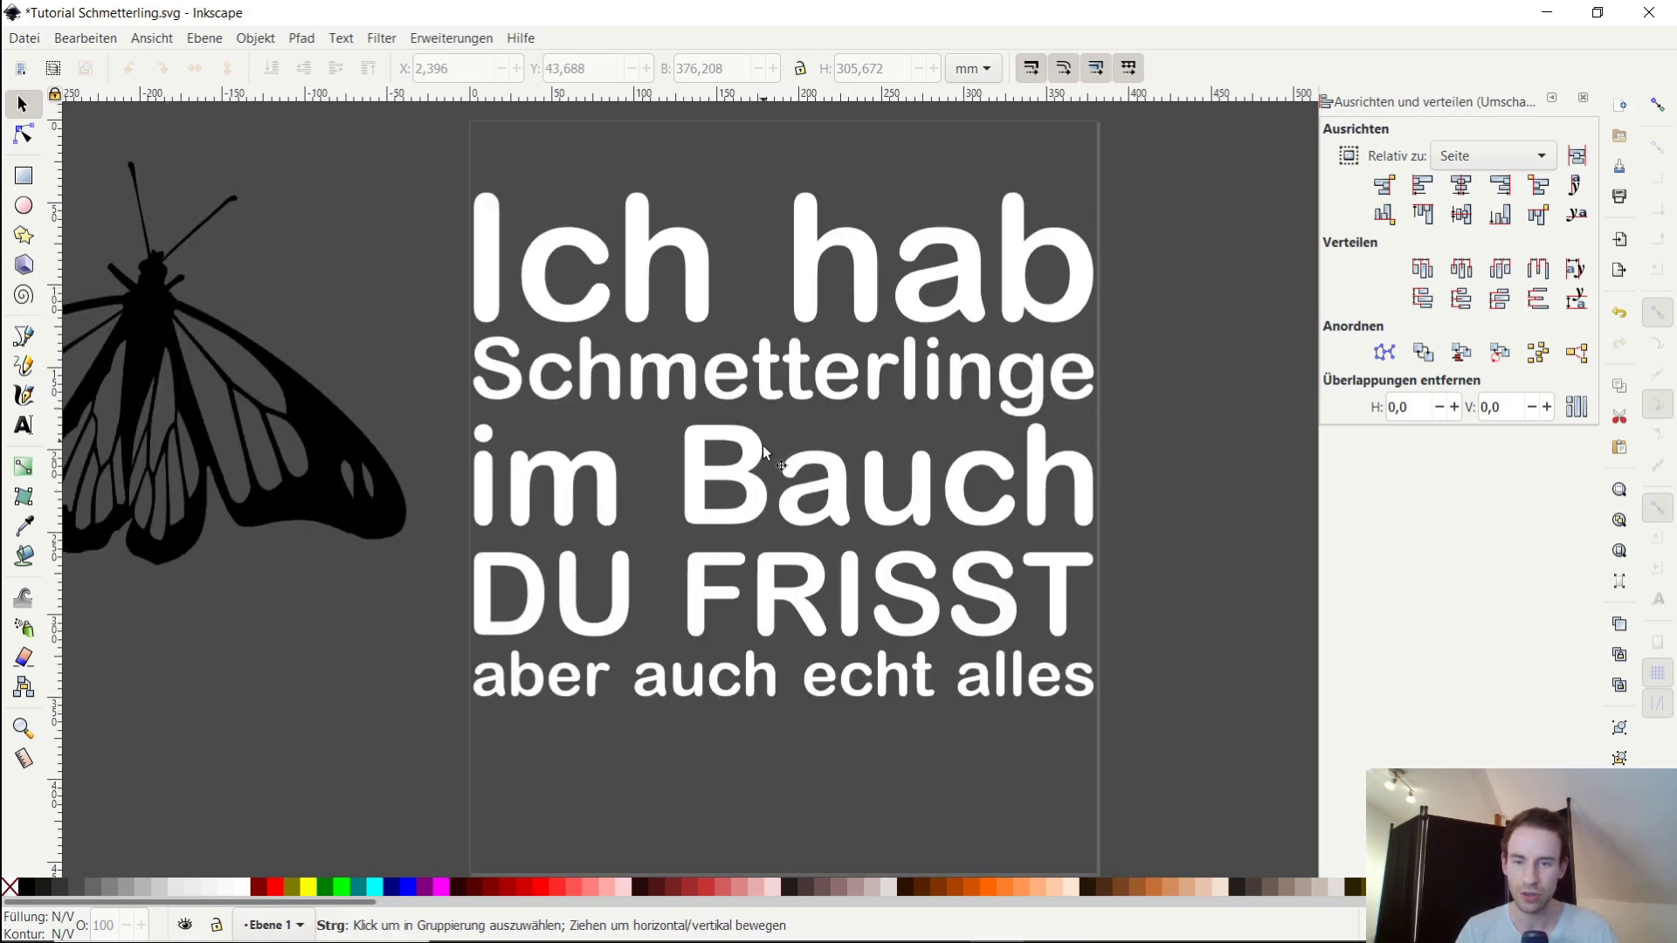
scroll(766, 367, up, 2)
ctrl+scroll(767, 389, up, 1)
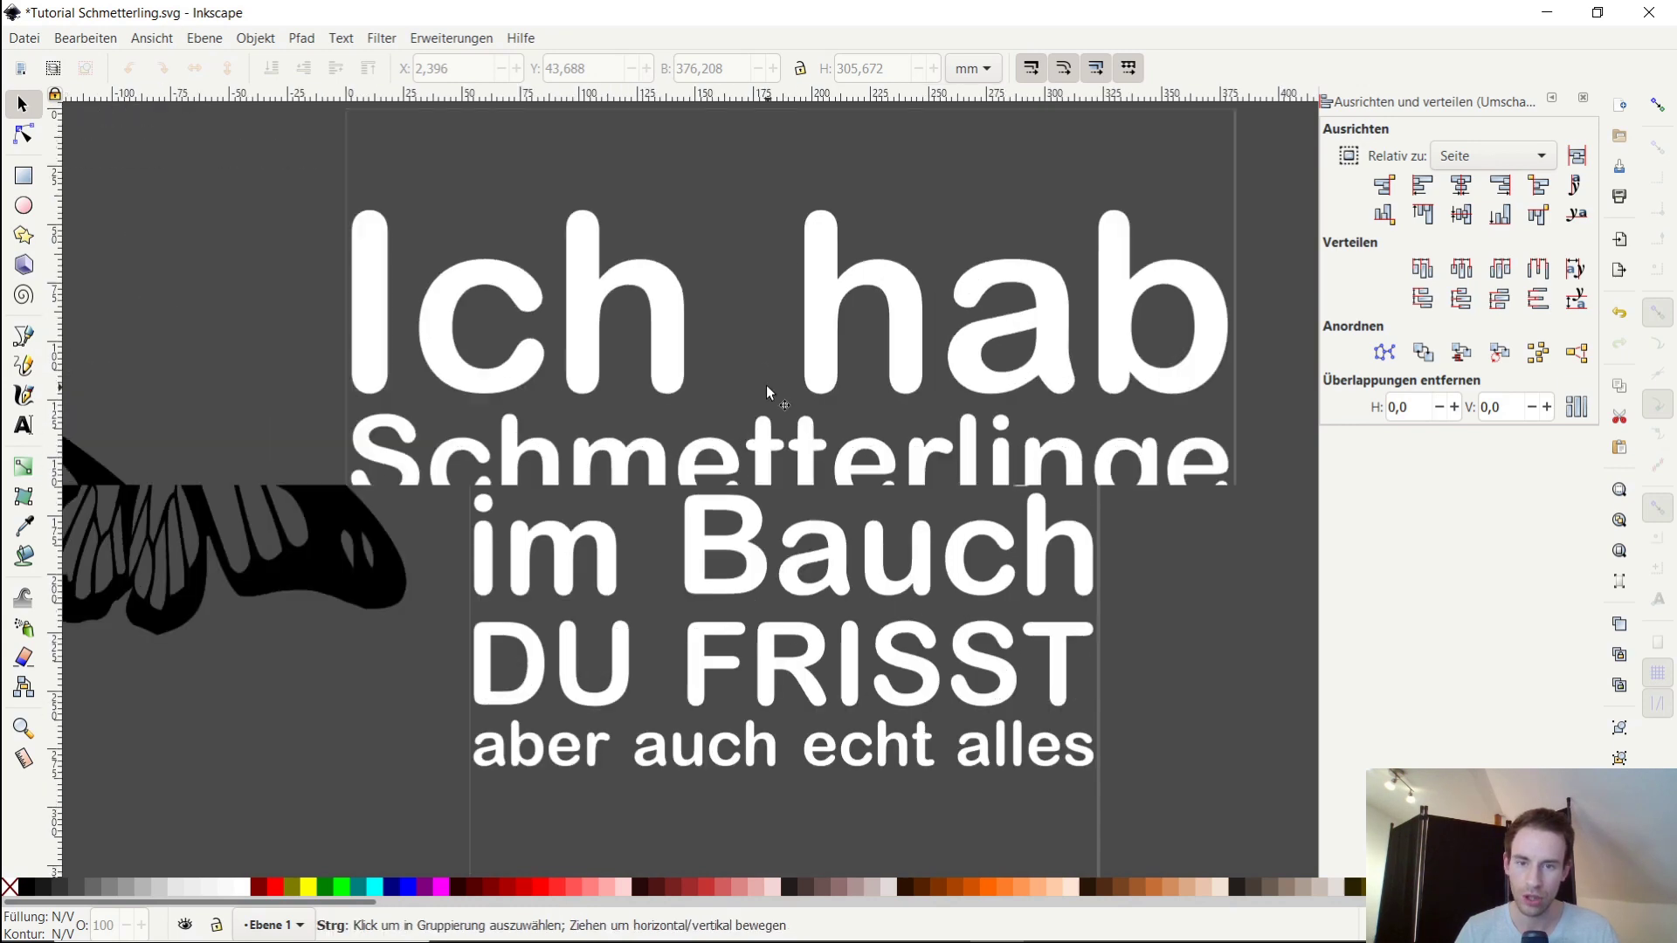
drag(805, 475, 803, 384)
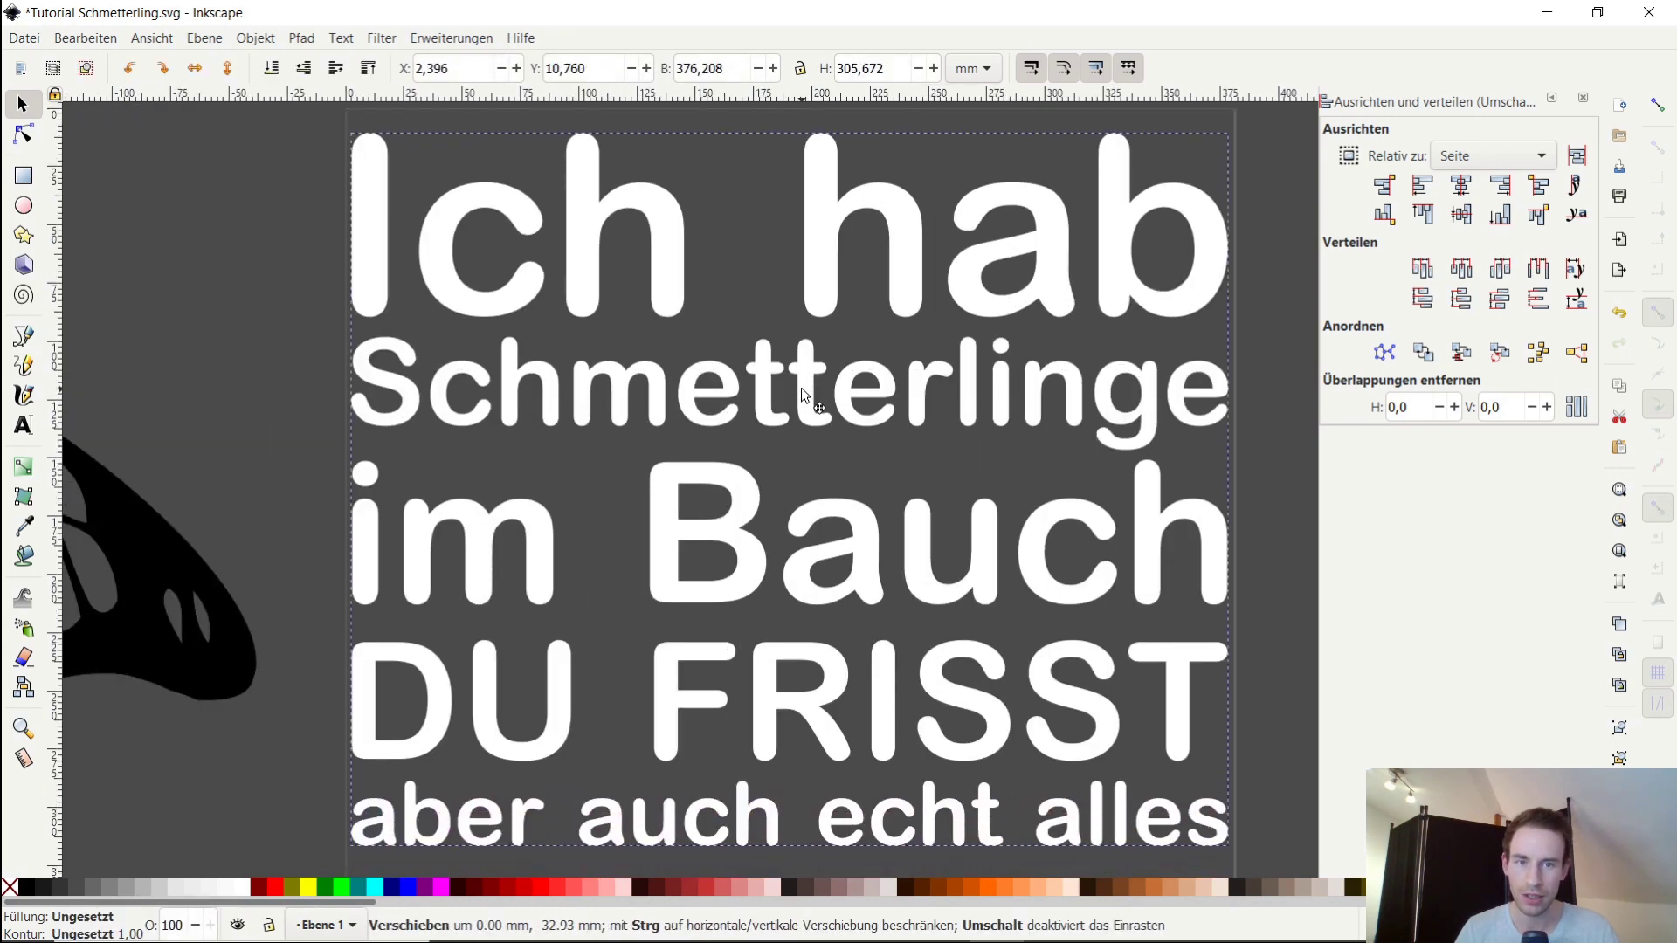
scroll(803, 385, up, 3)
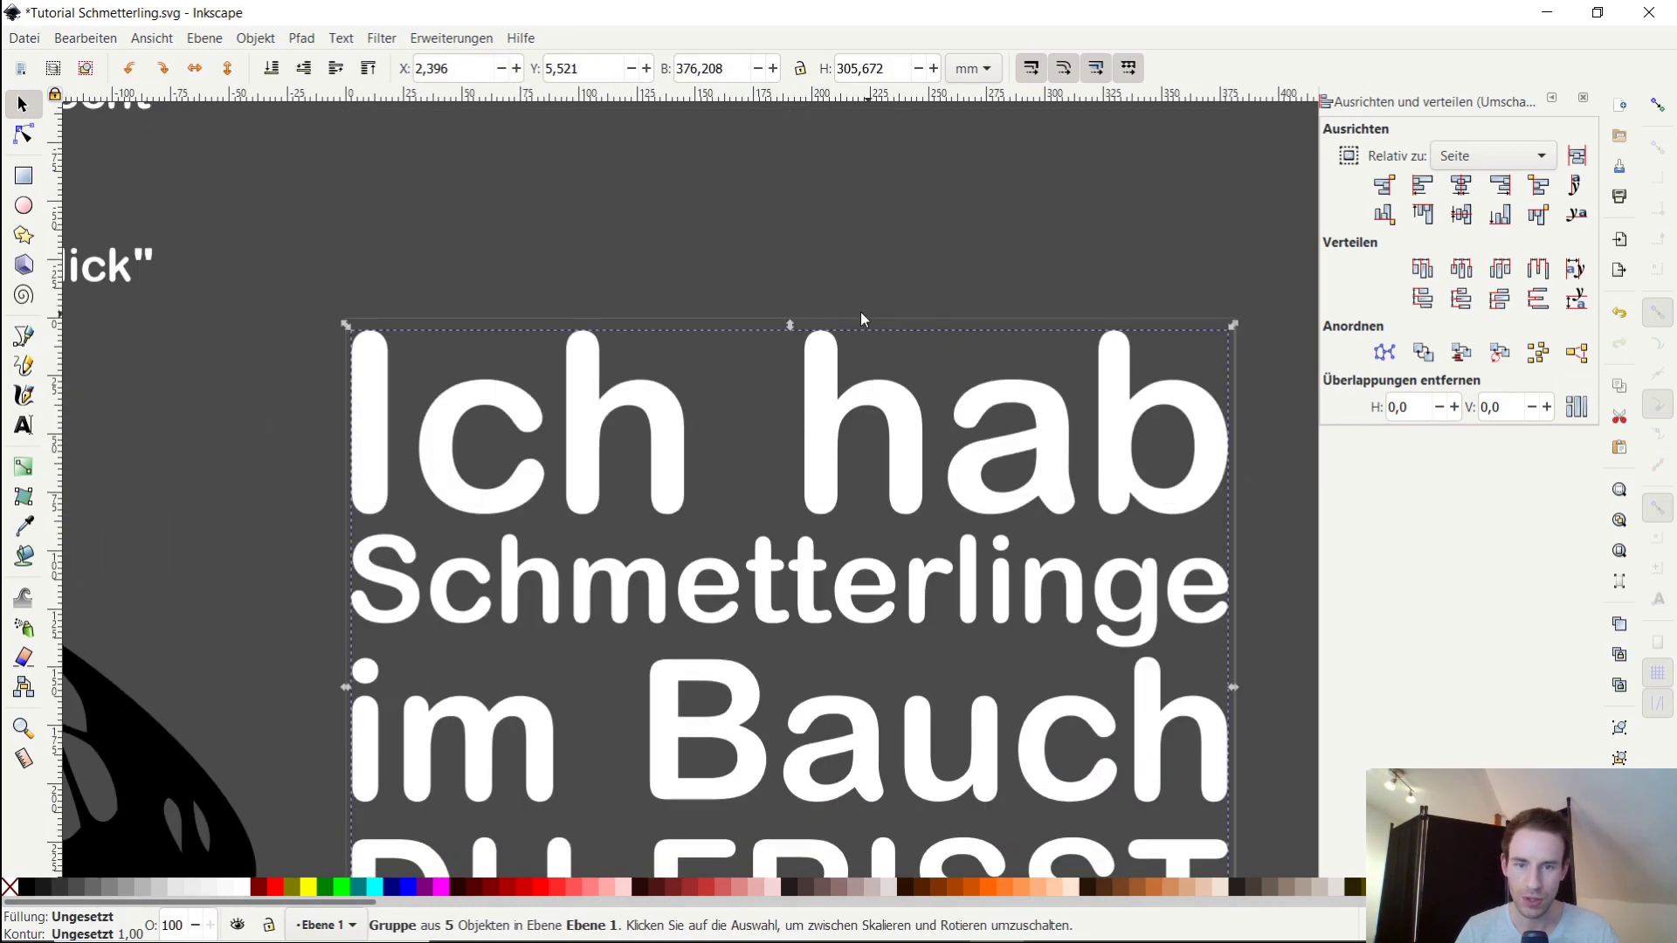
click(868, 267)
ctrl+scroll(930, 405, down, 3)
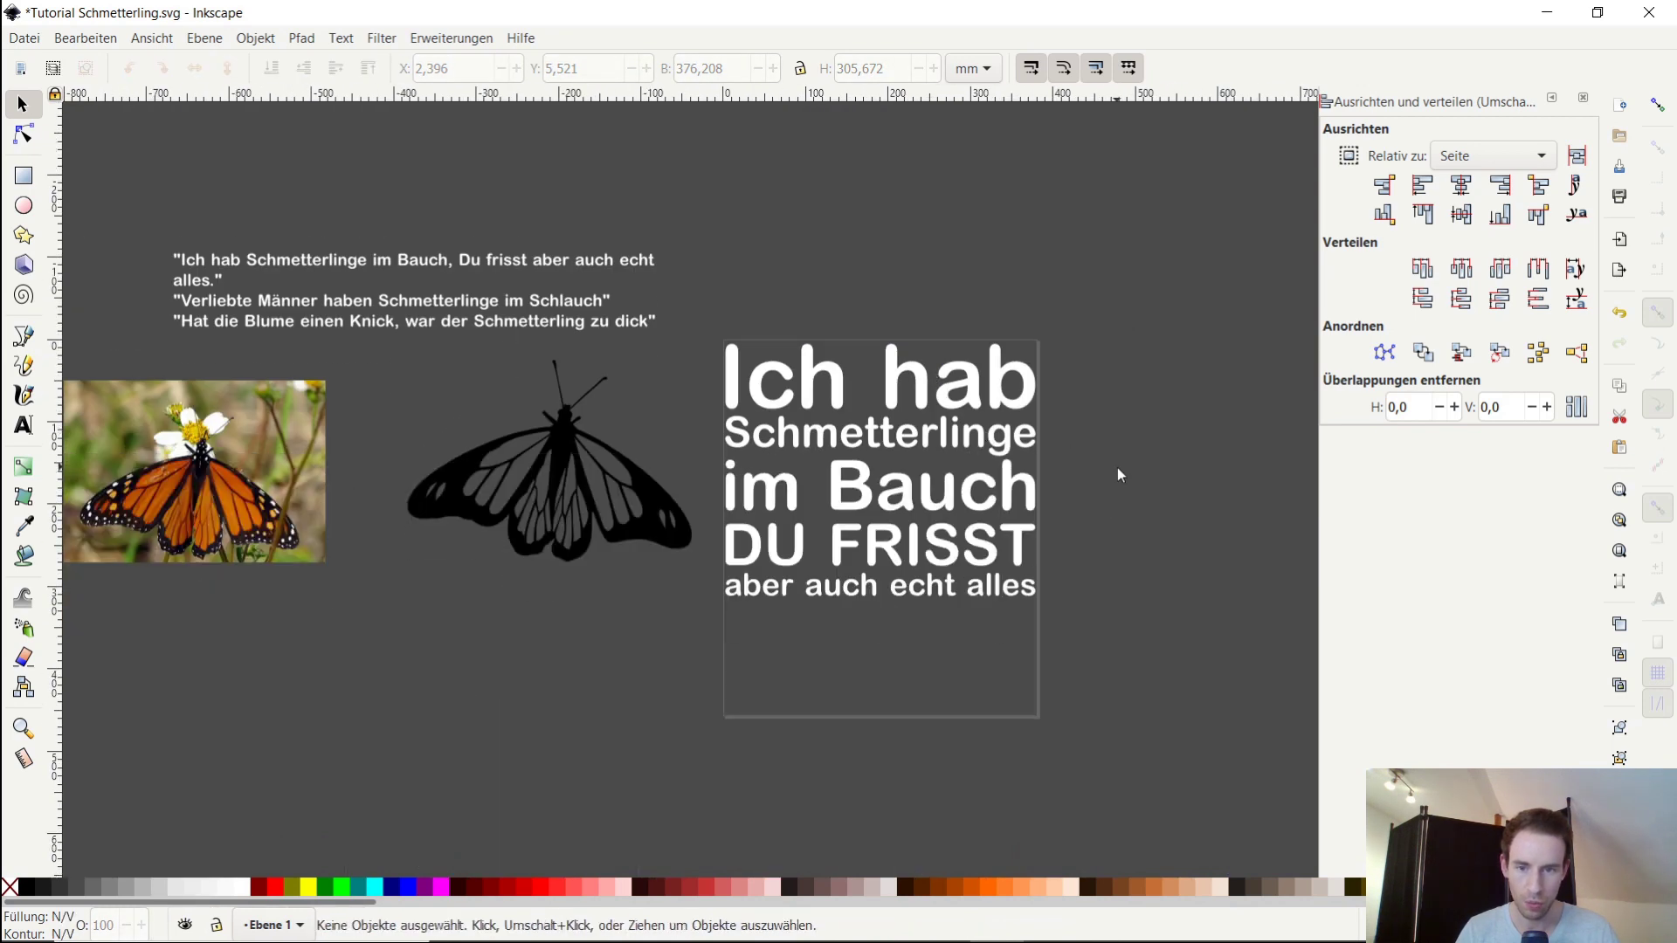
scroll(1117, 468, down, 2)
scroll(1103, 475, down, 1)
scroll(1104, 475, right, 1)
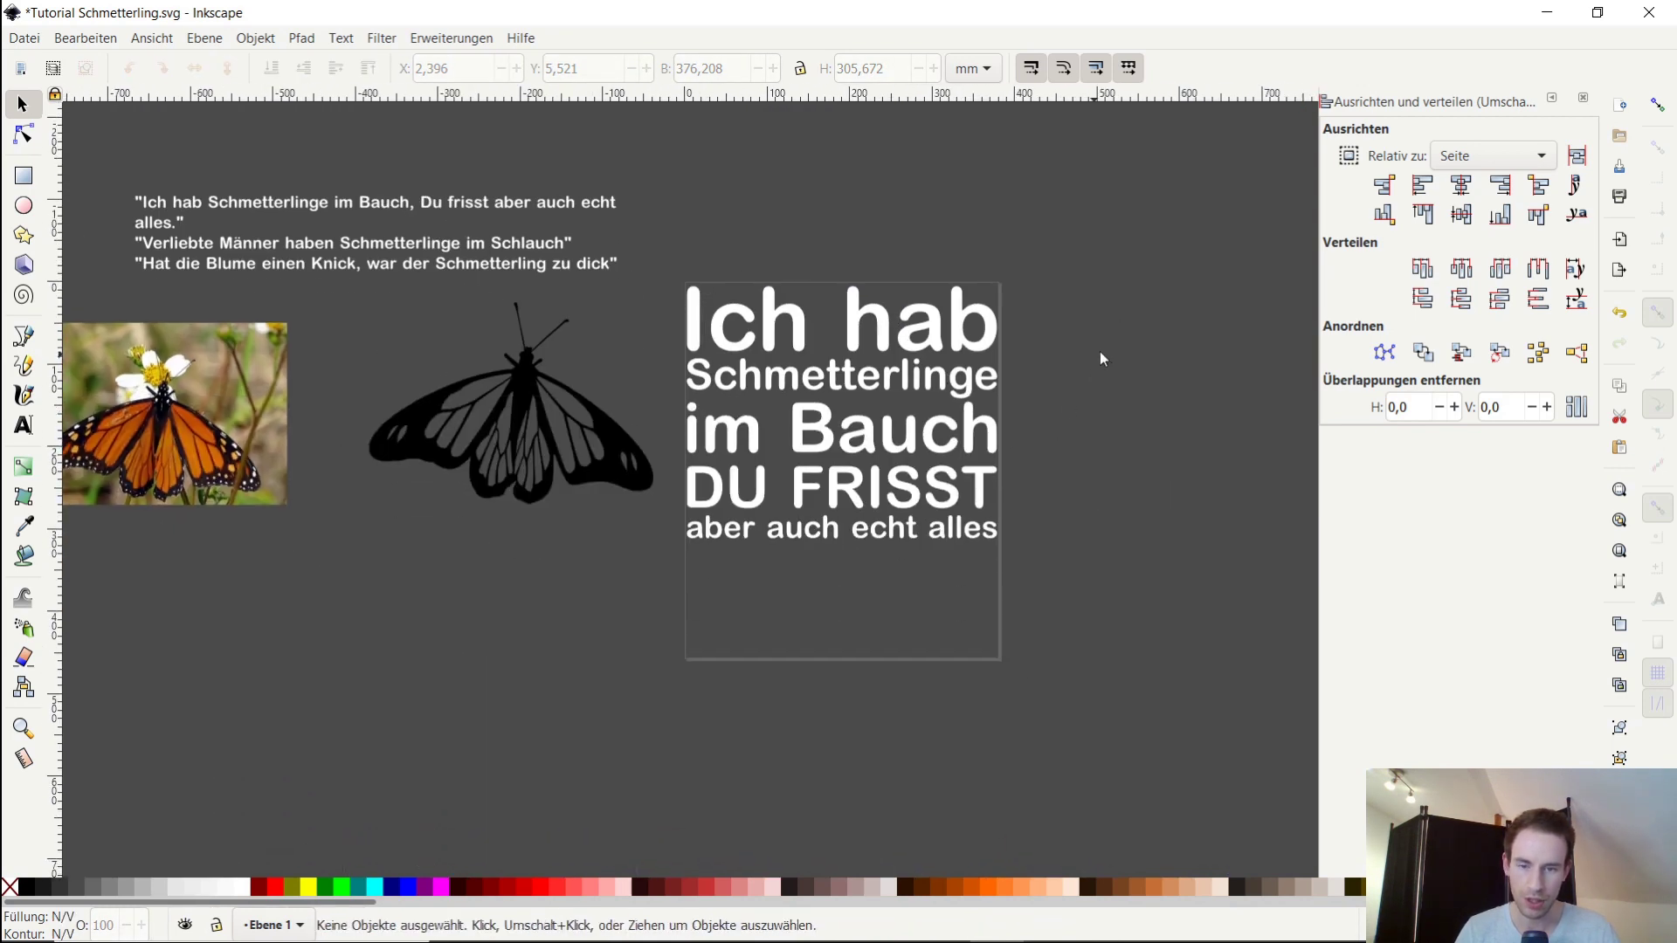
ctrl+scroll(1085, 364, up, 1)
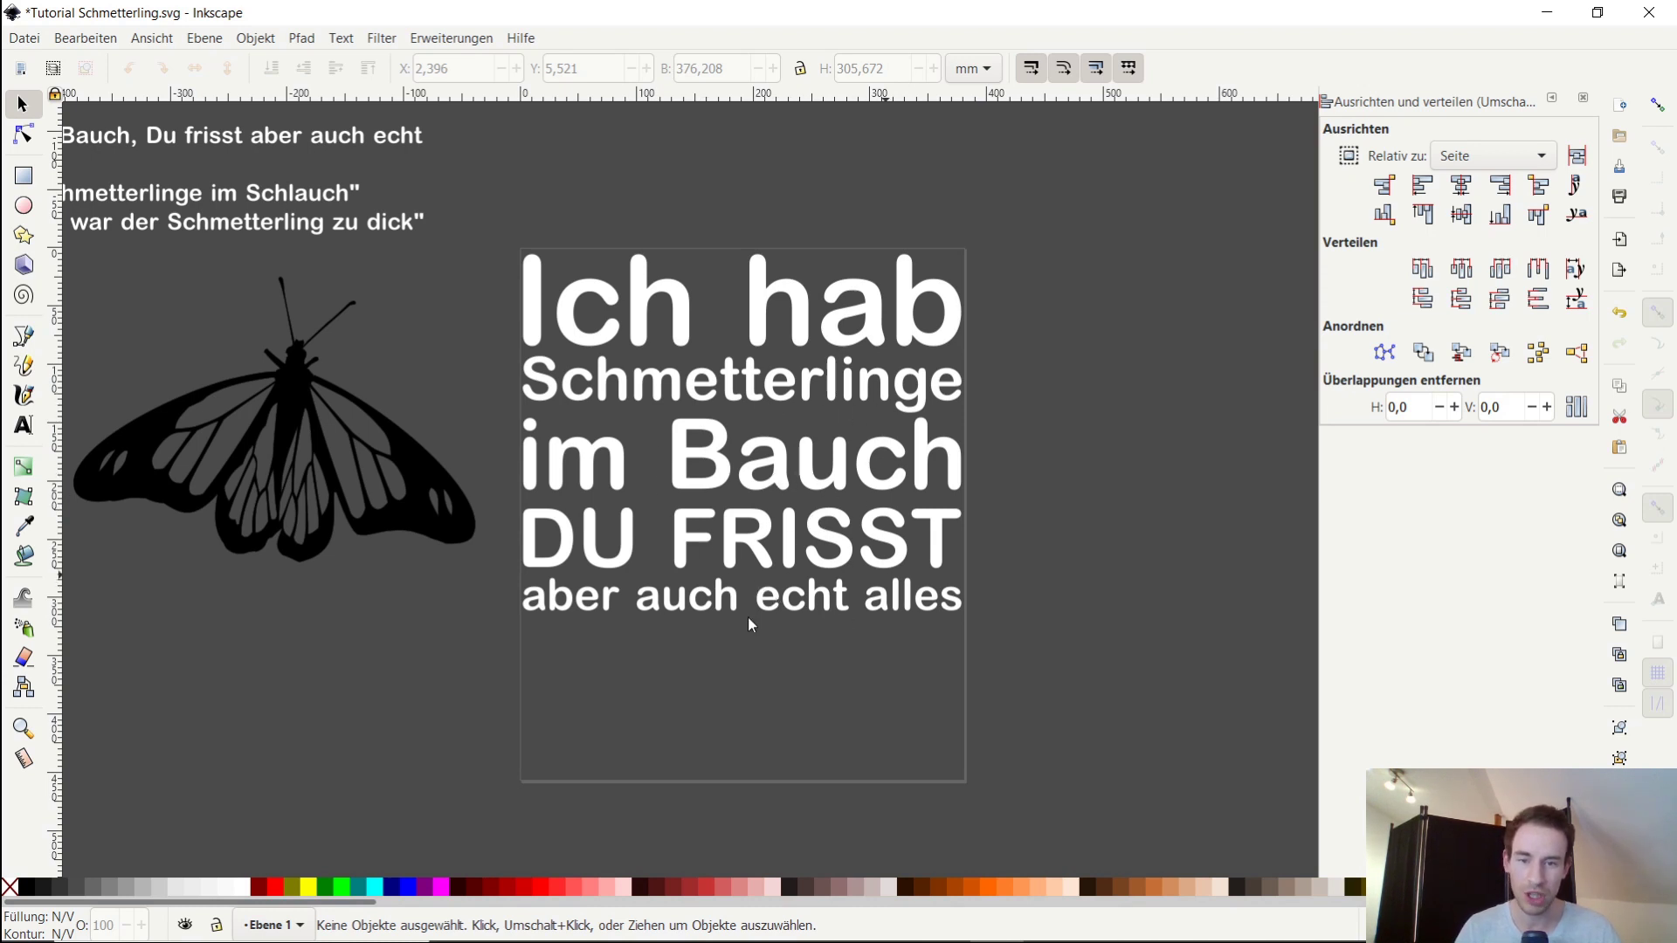
mouse_move(563, 936)
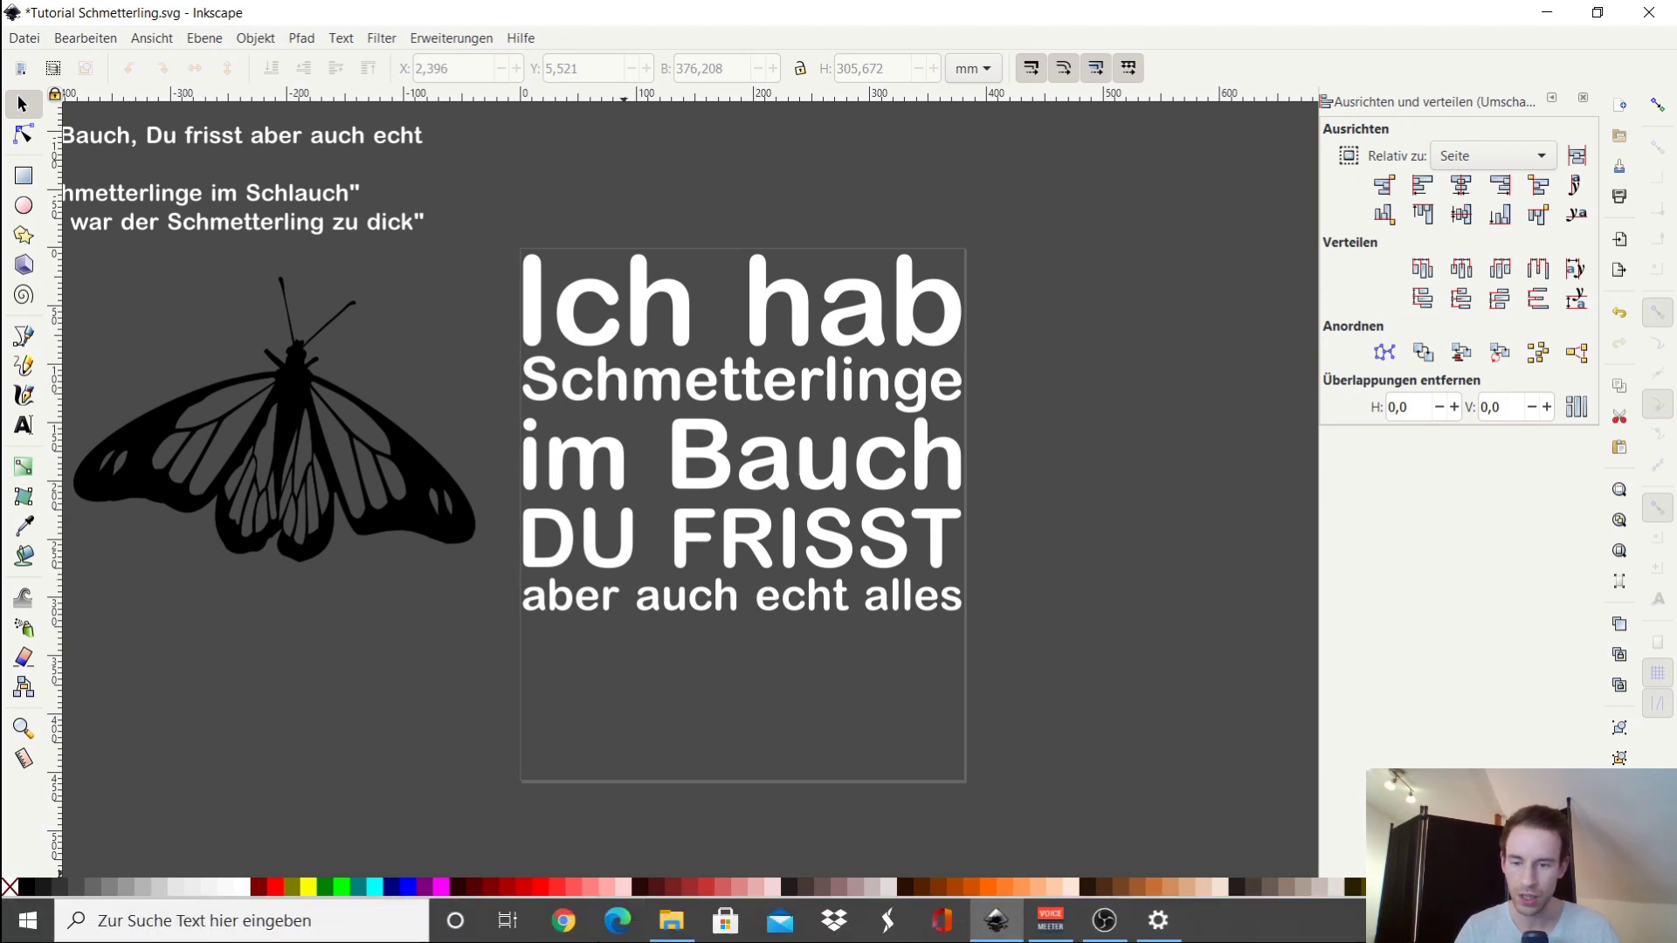
Search Google in Chrome for 'blumenwiese' and show the image results
click(563, 921)
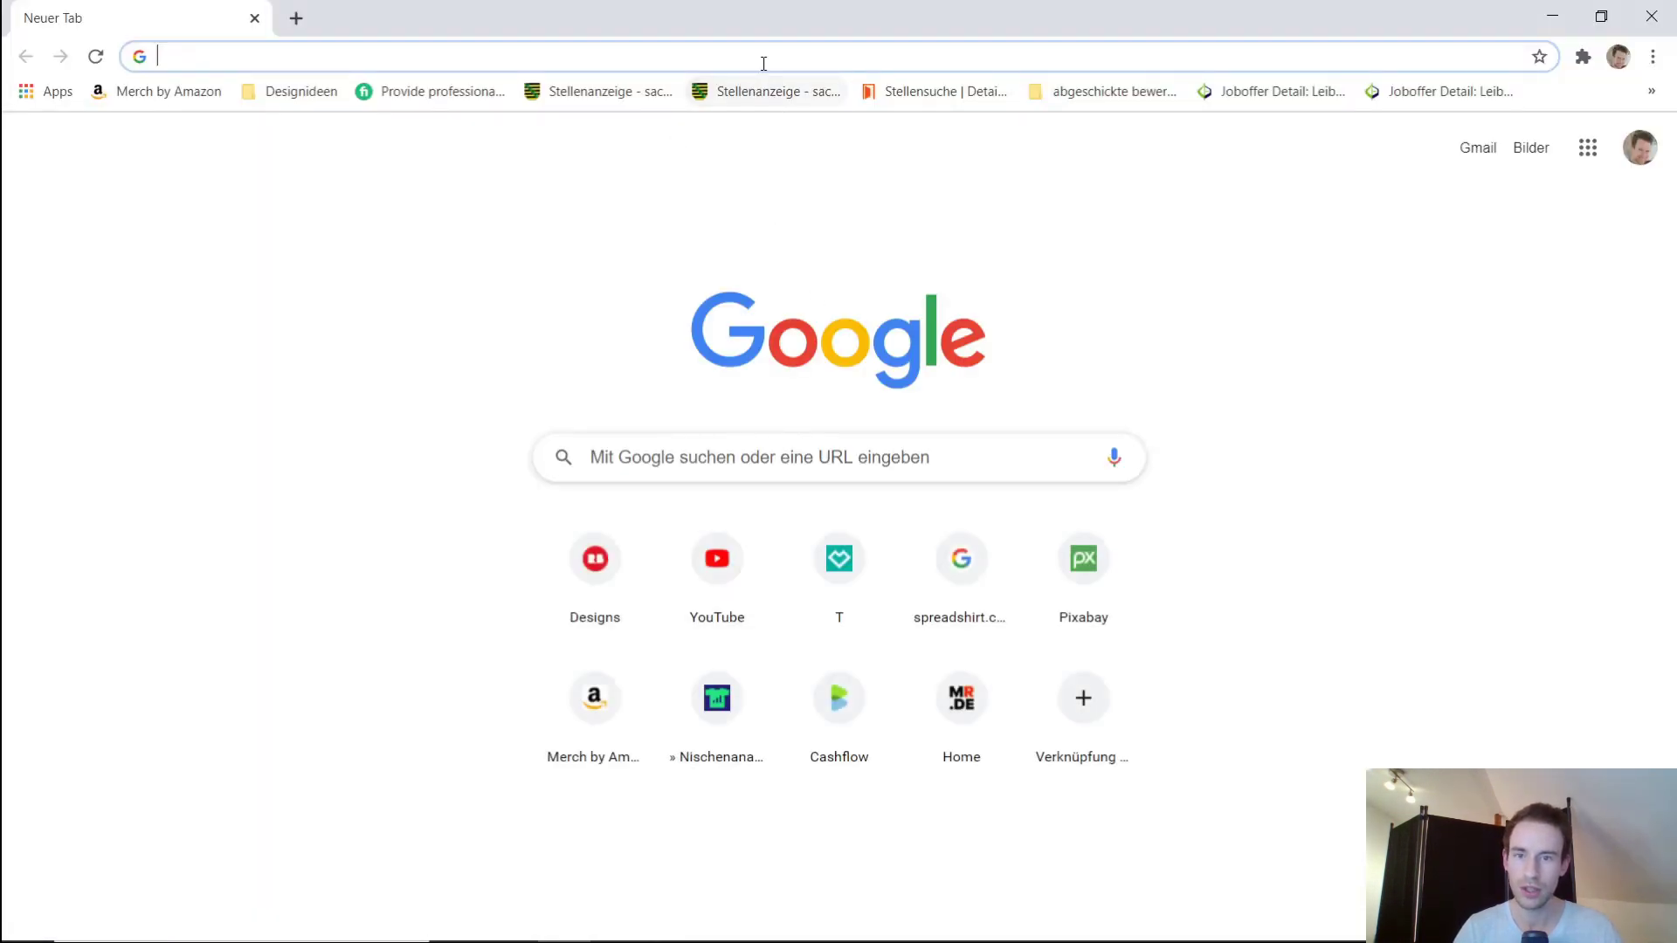
click(766, 52)
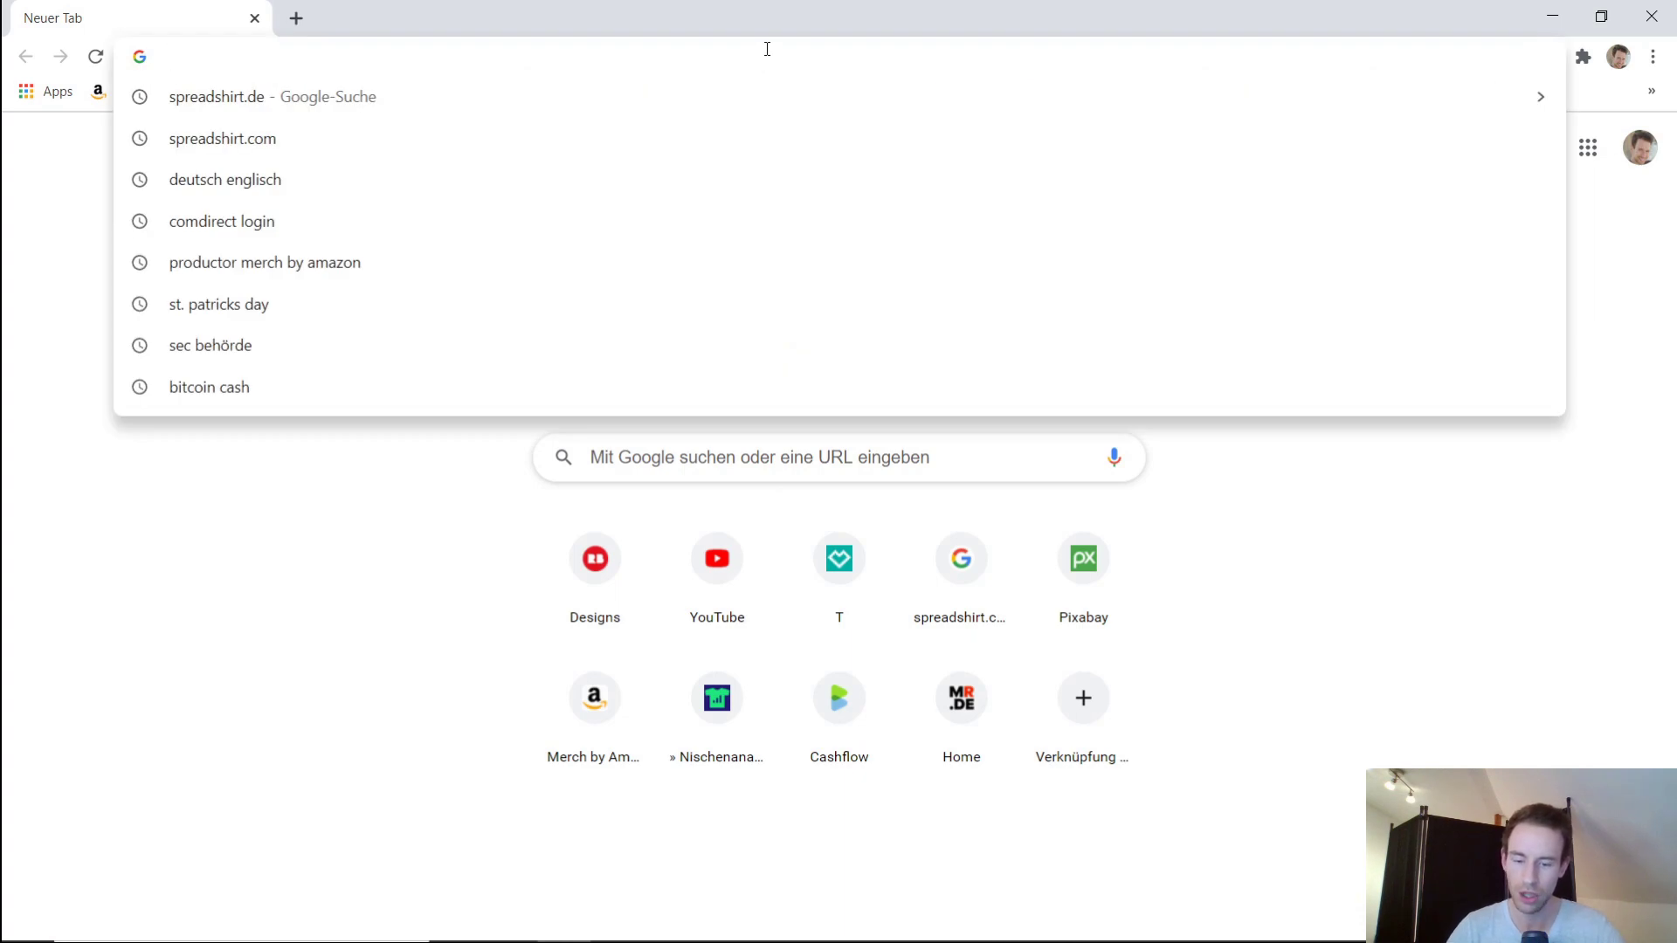
text(blumenwi)
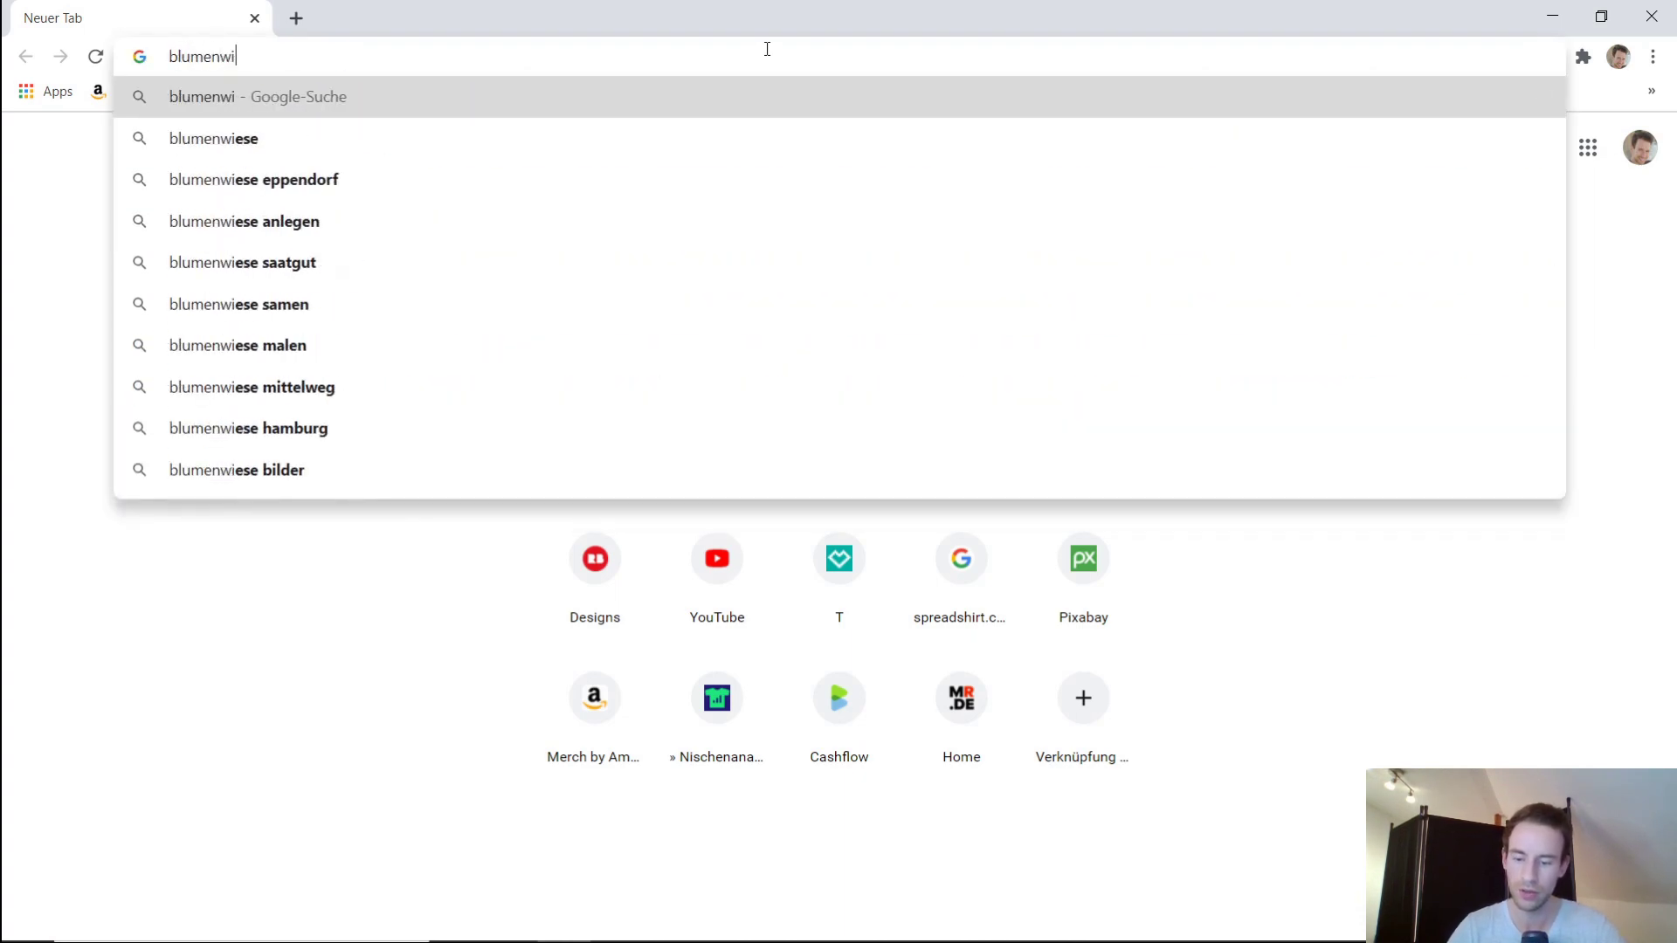
text(ese)
key(Return)
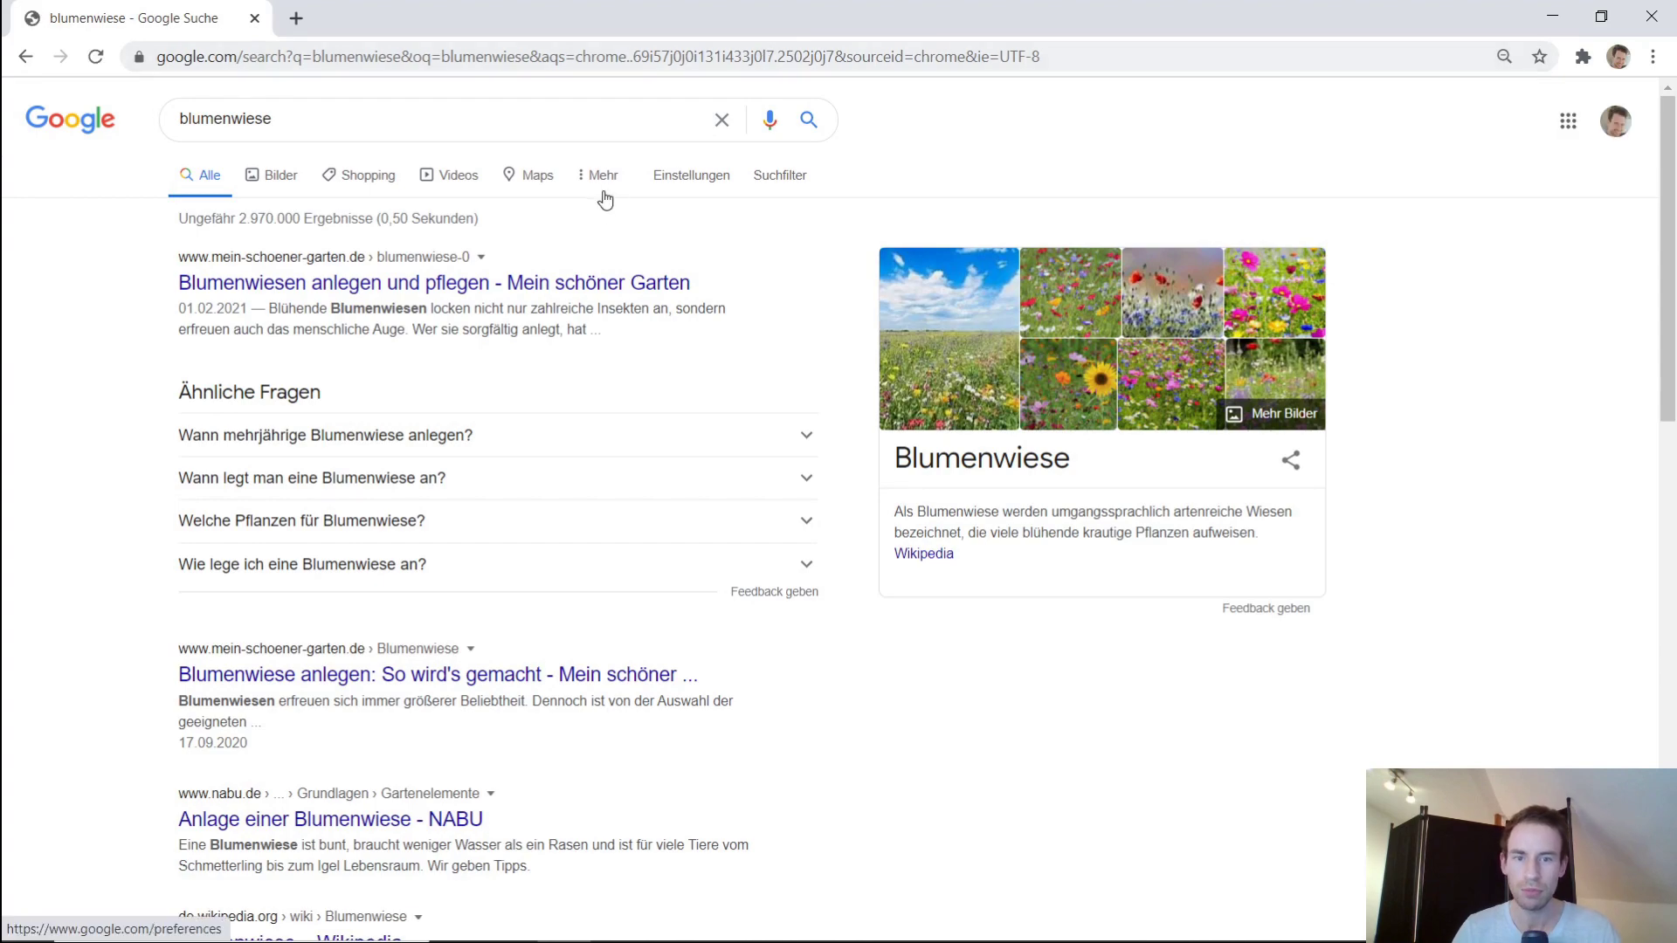
click(280, 175)
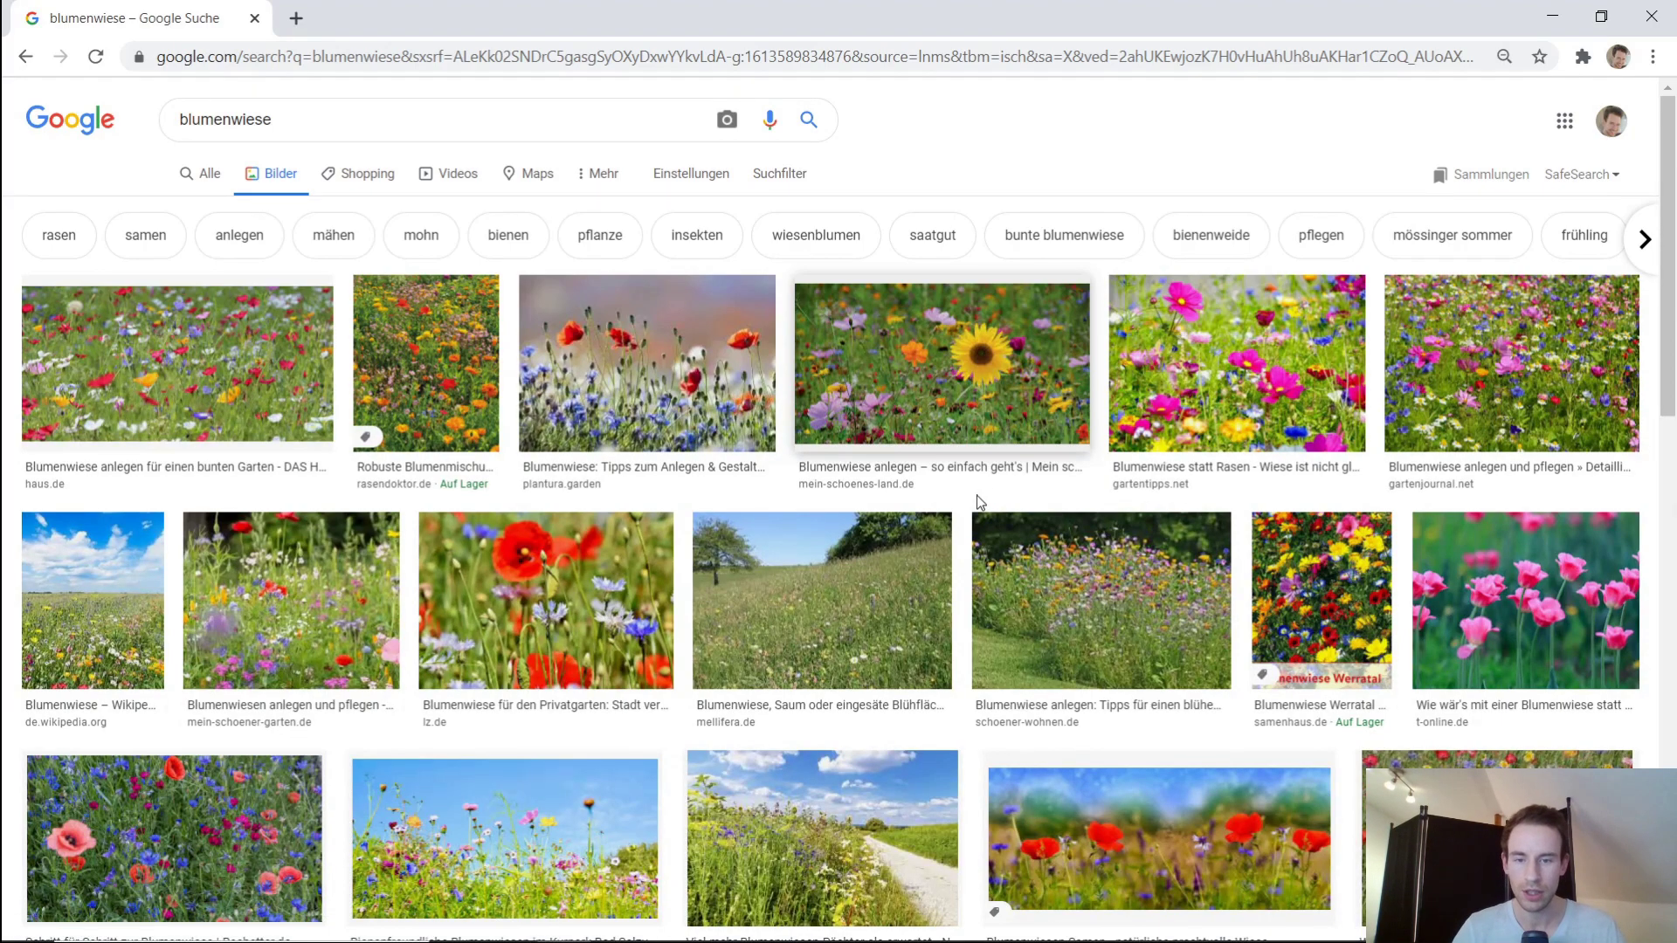
Open a colourful flower-meadow photo and copy it with Bild kopieren
scroll(960, 603, down, 3)
scroll(958, 620, up, 3)
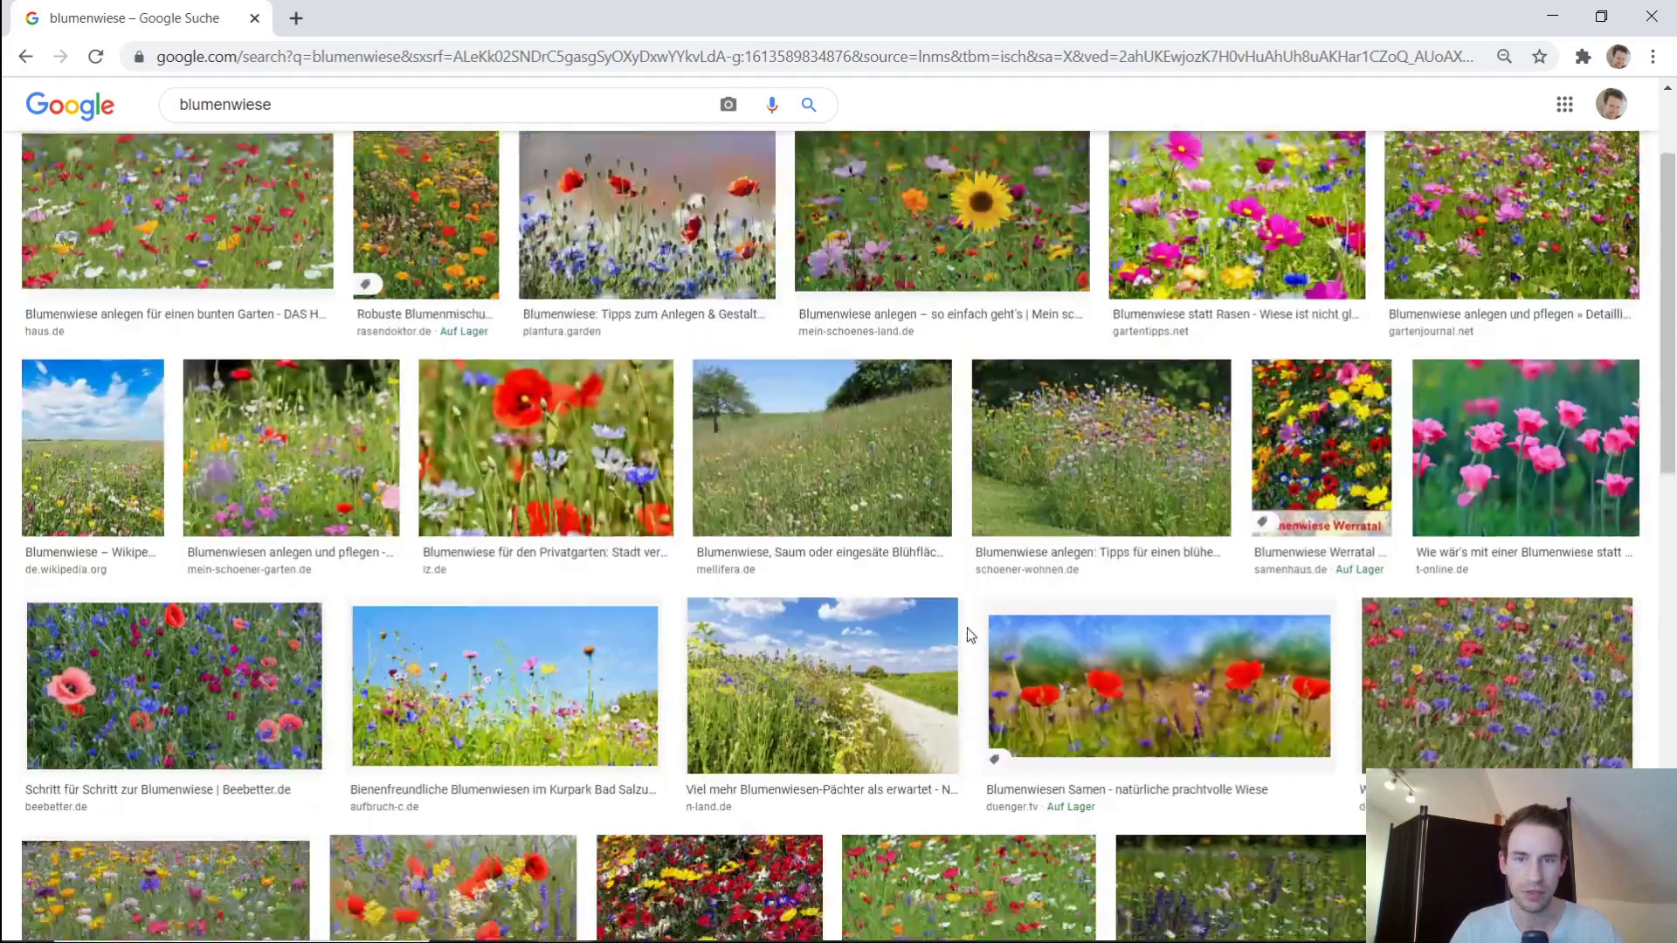
scroll(978, 450, down, 7)
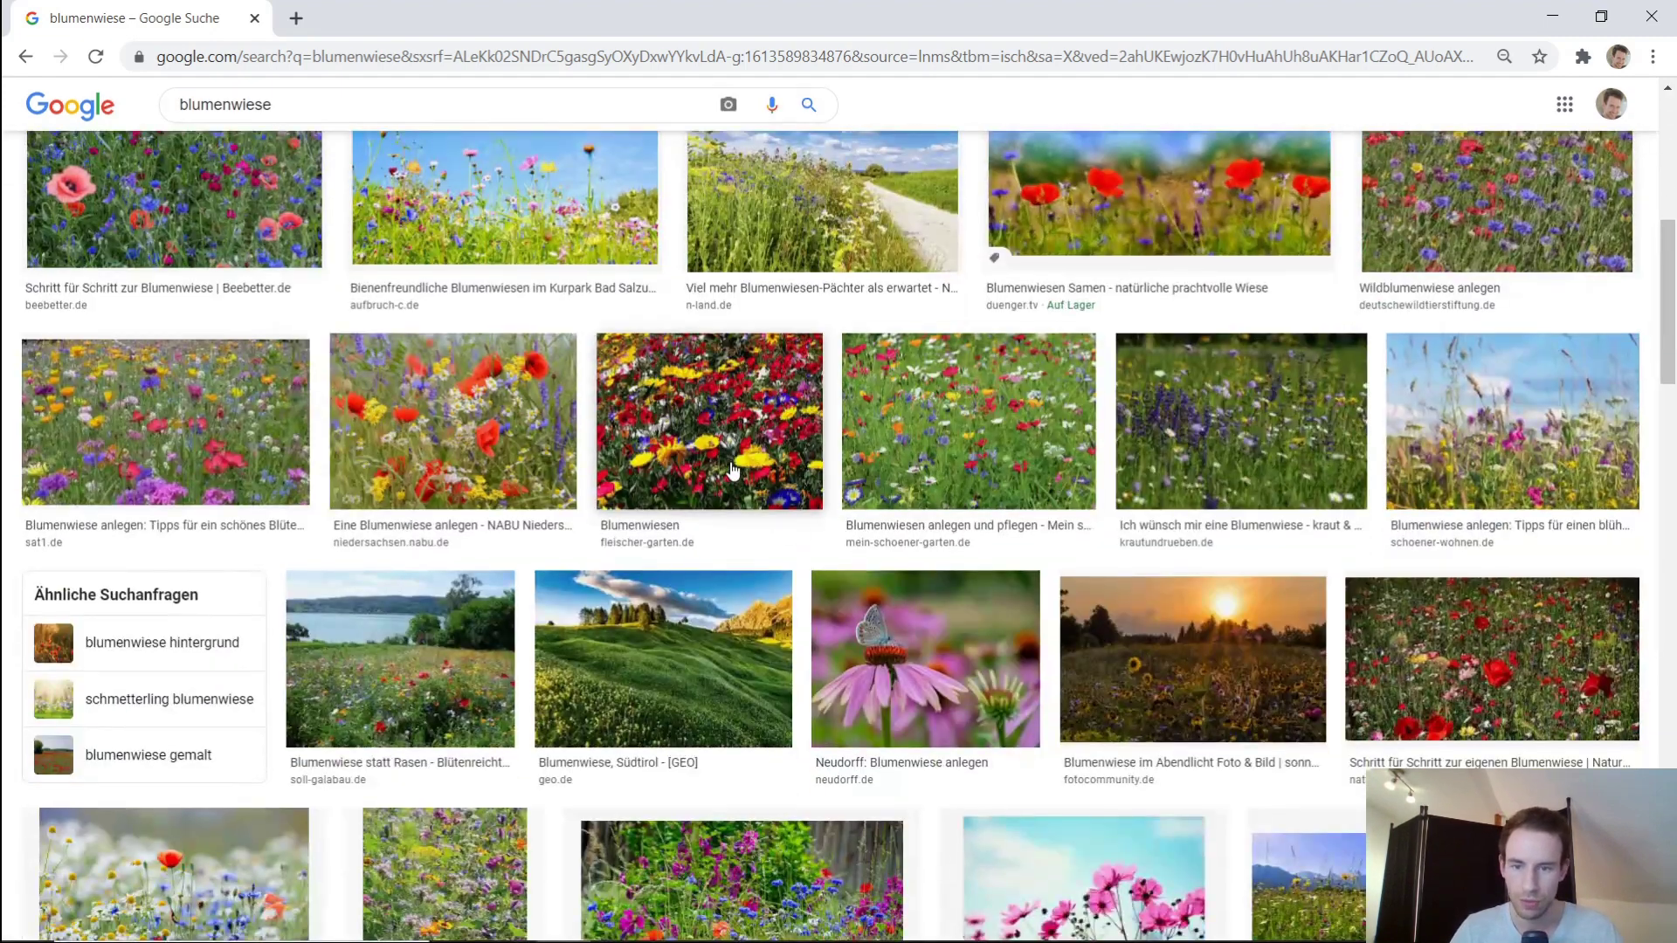
click(738, 447)
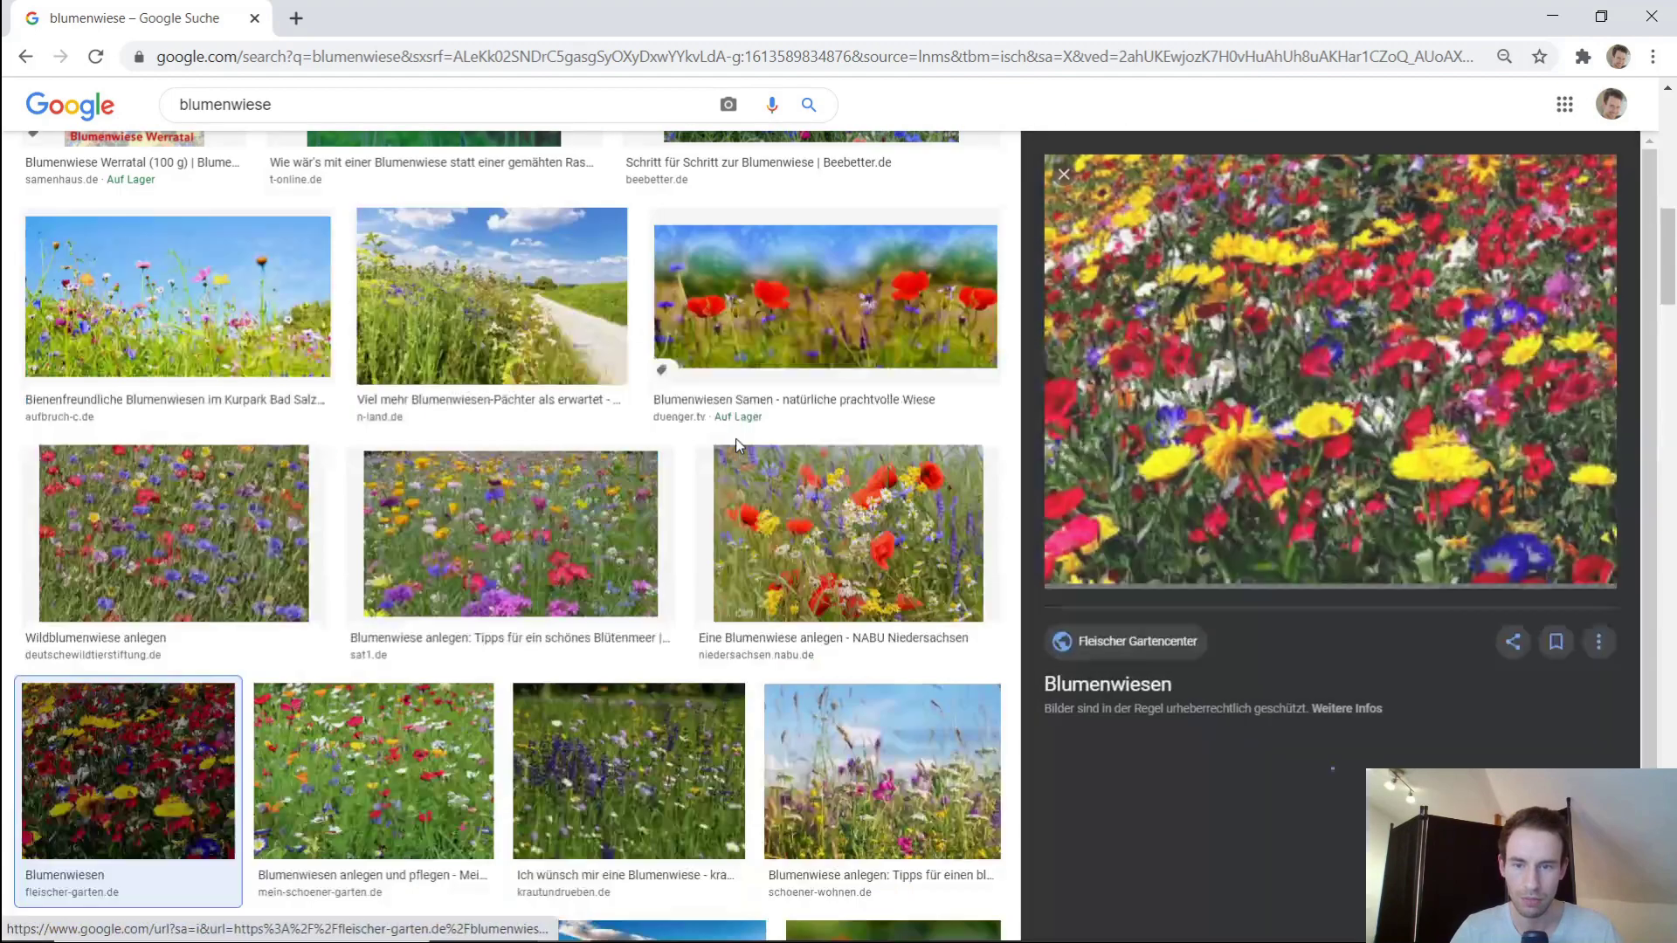
right_click(1291, 393)
mouse_move(1329, 369)
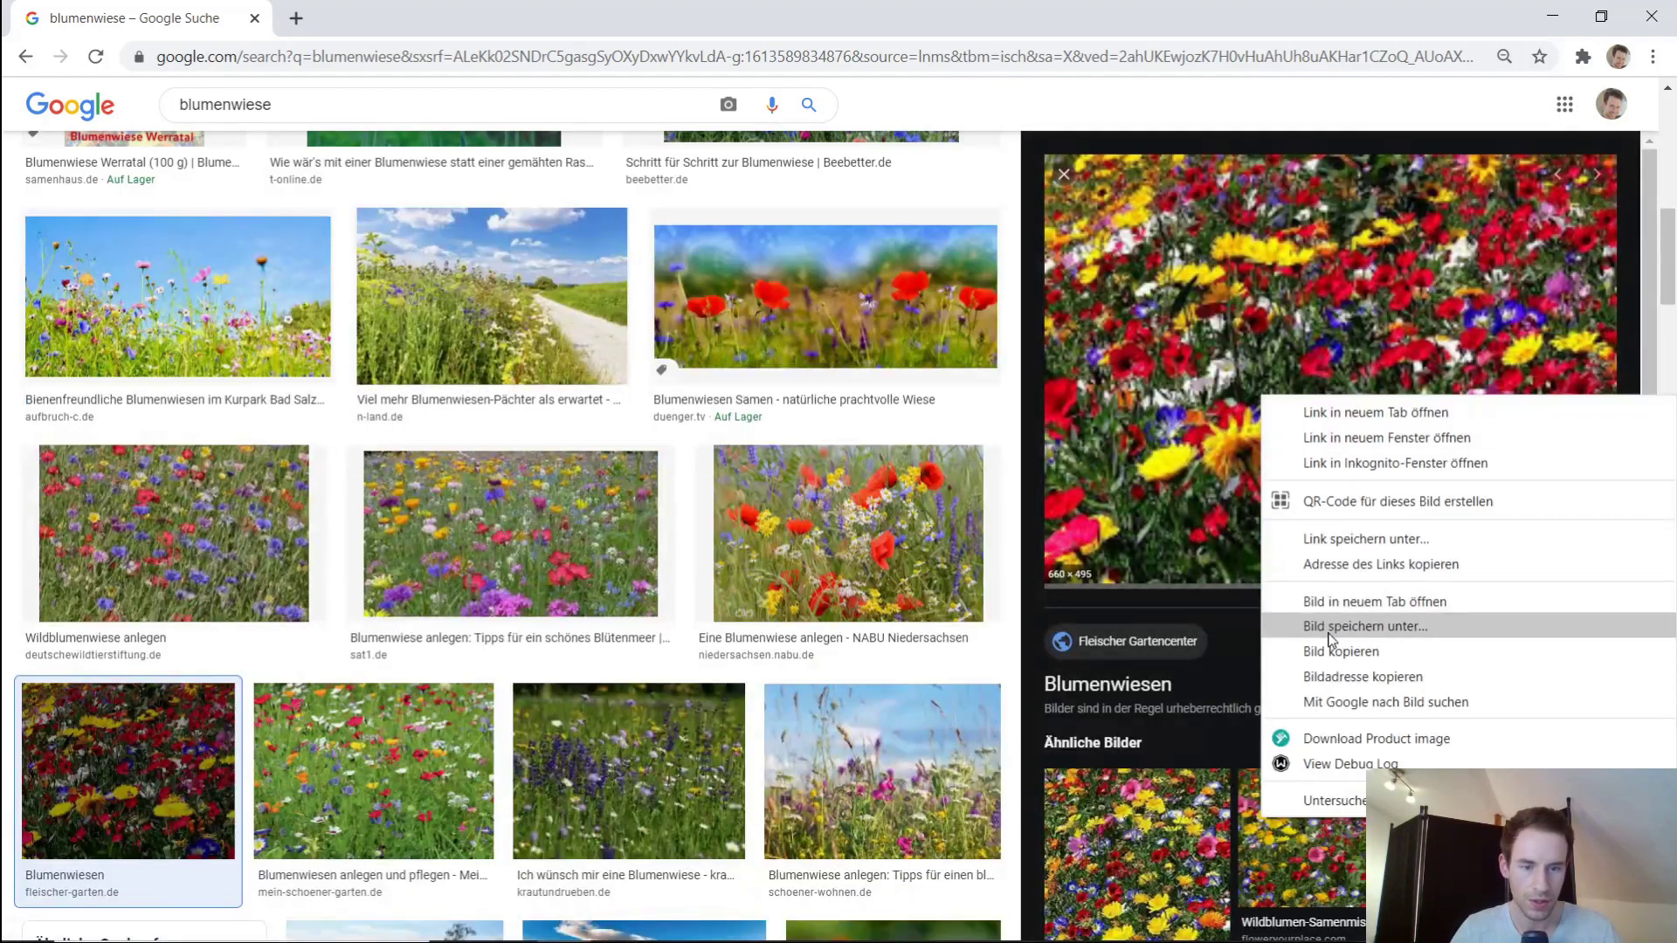
click(1333, 654)
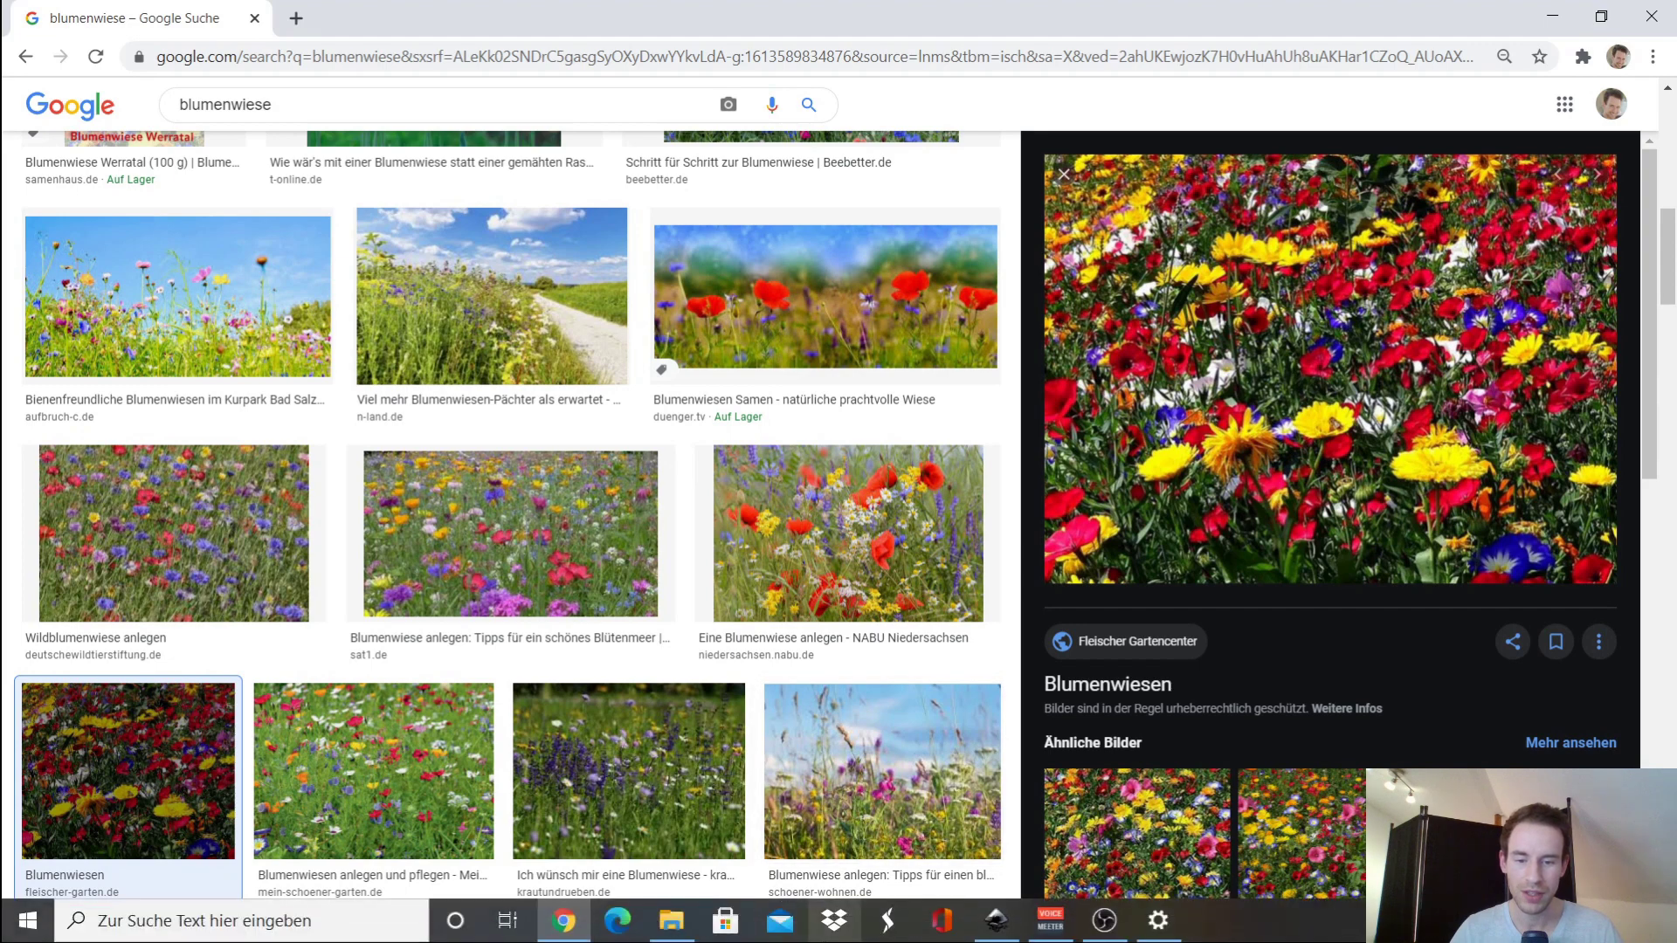
Paste the flower photo onto the Inkscape canvas, keeping the document open
click(997, 919)
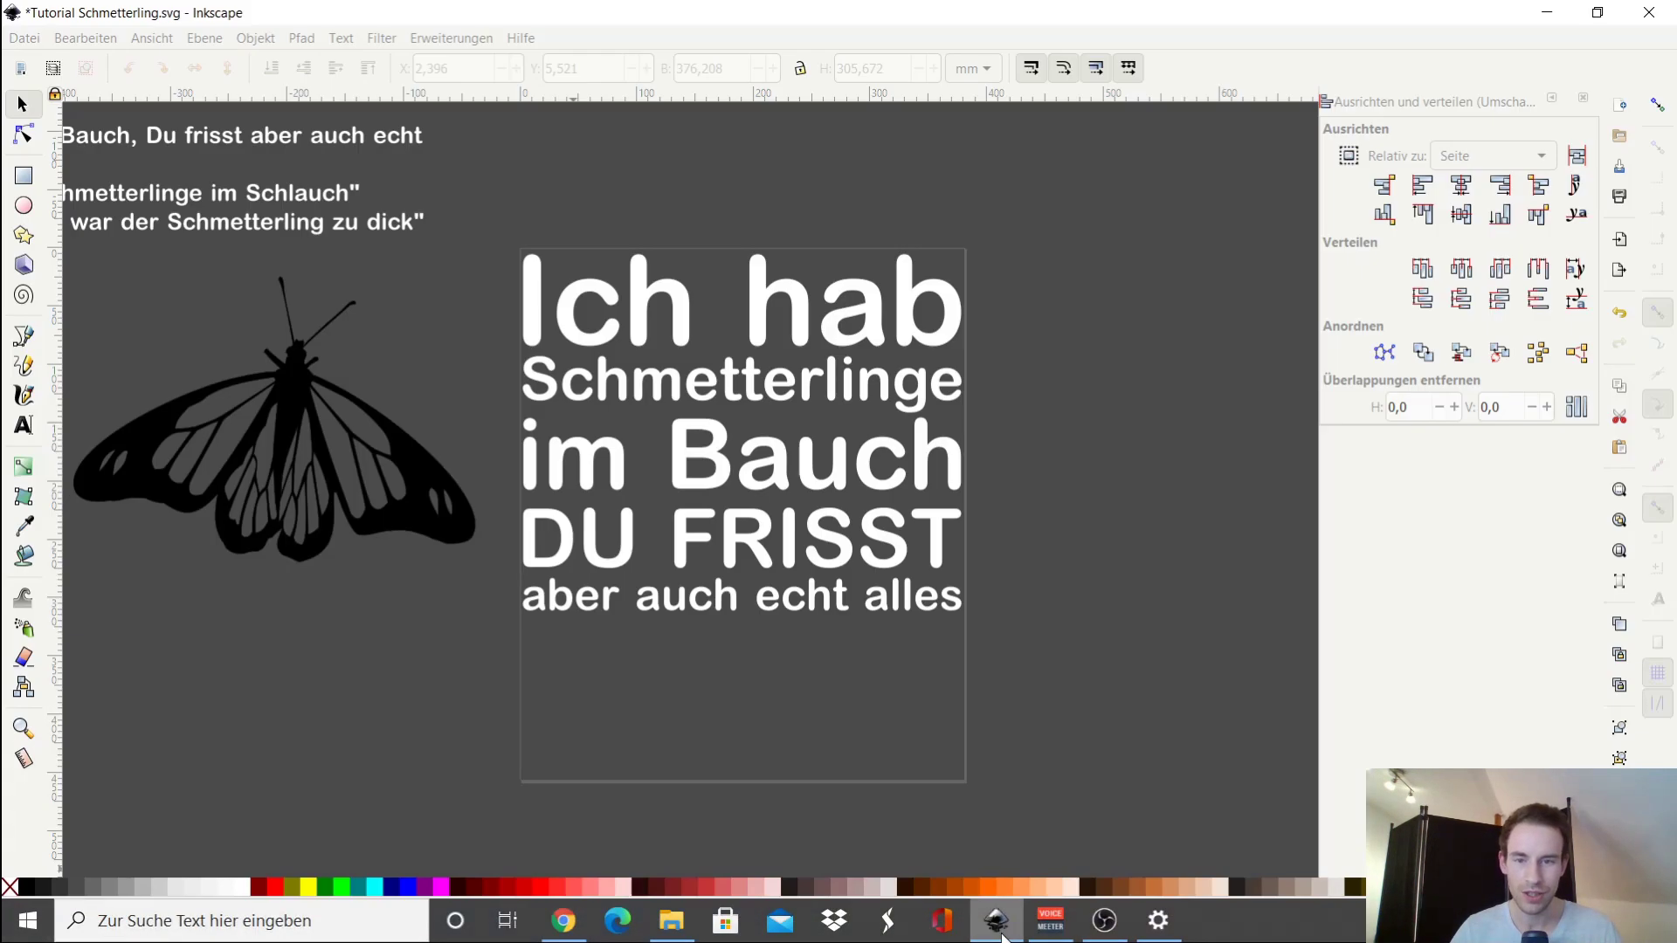
right_click(1107, 454)
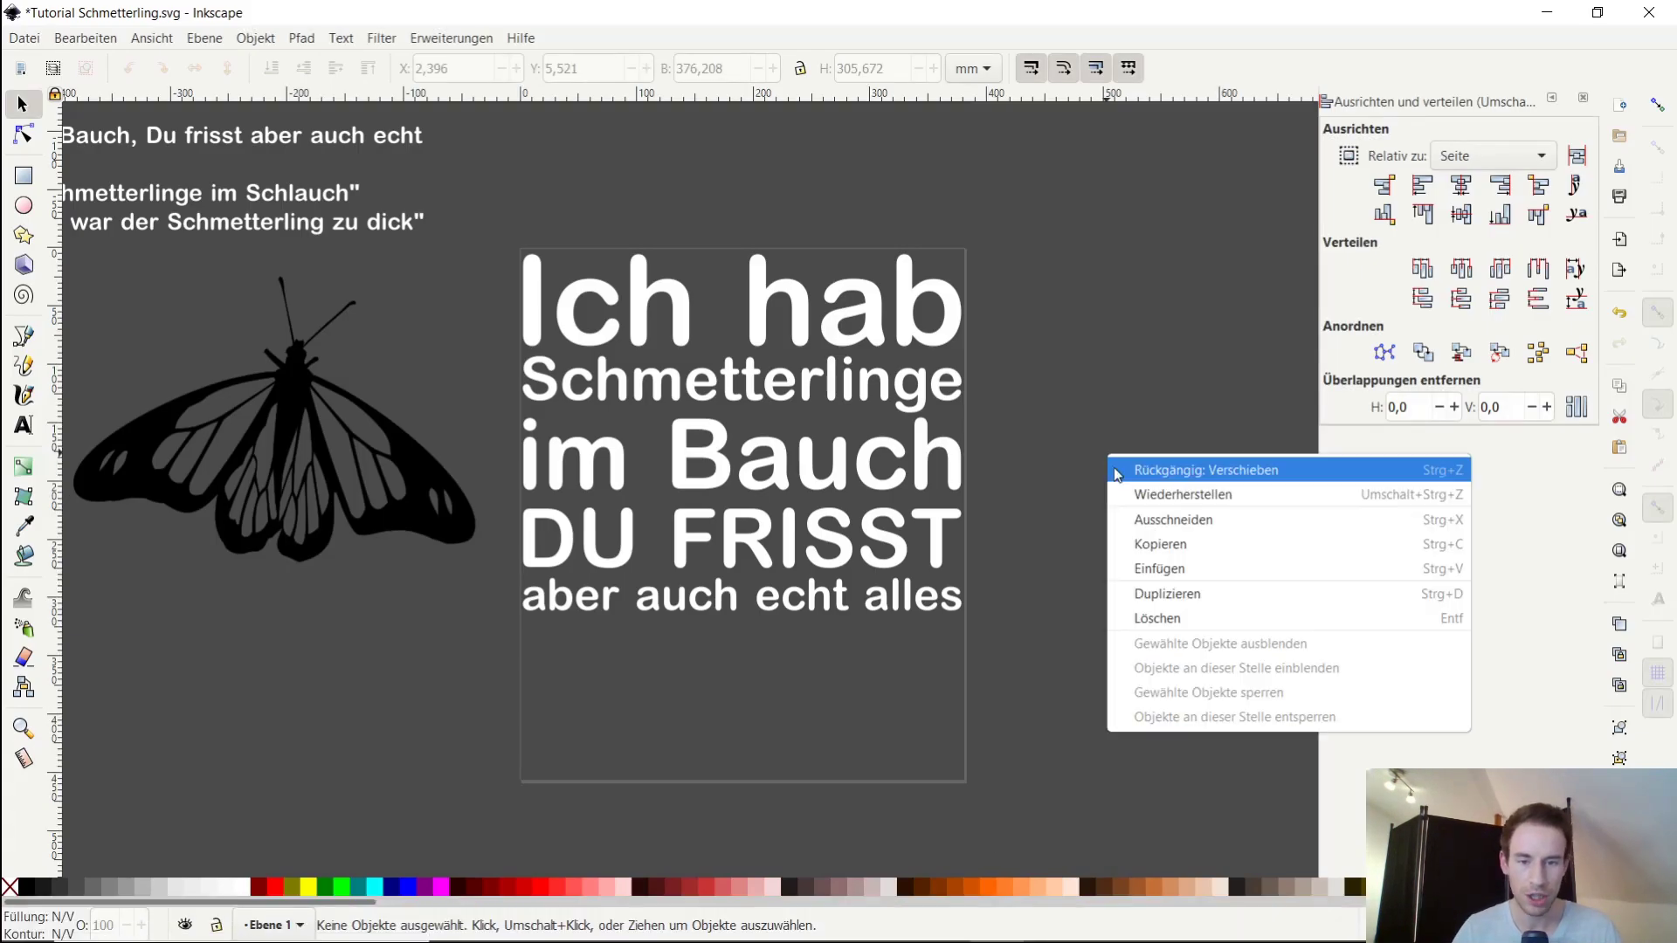
click(1184, 581)
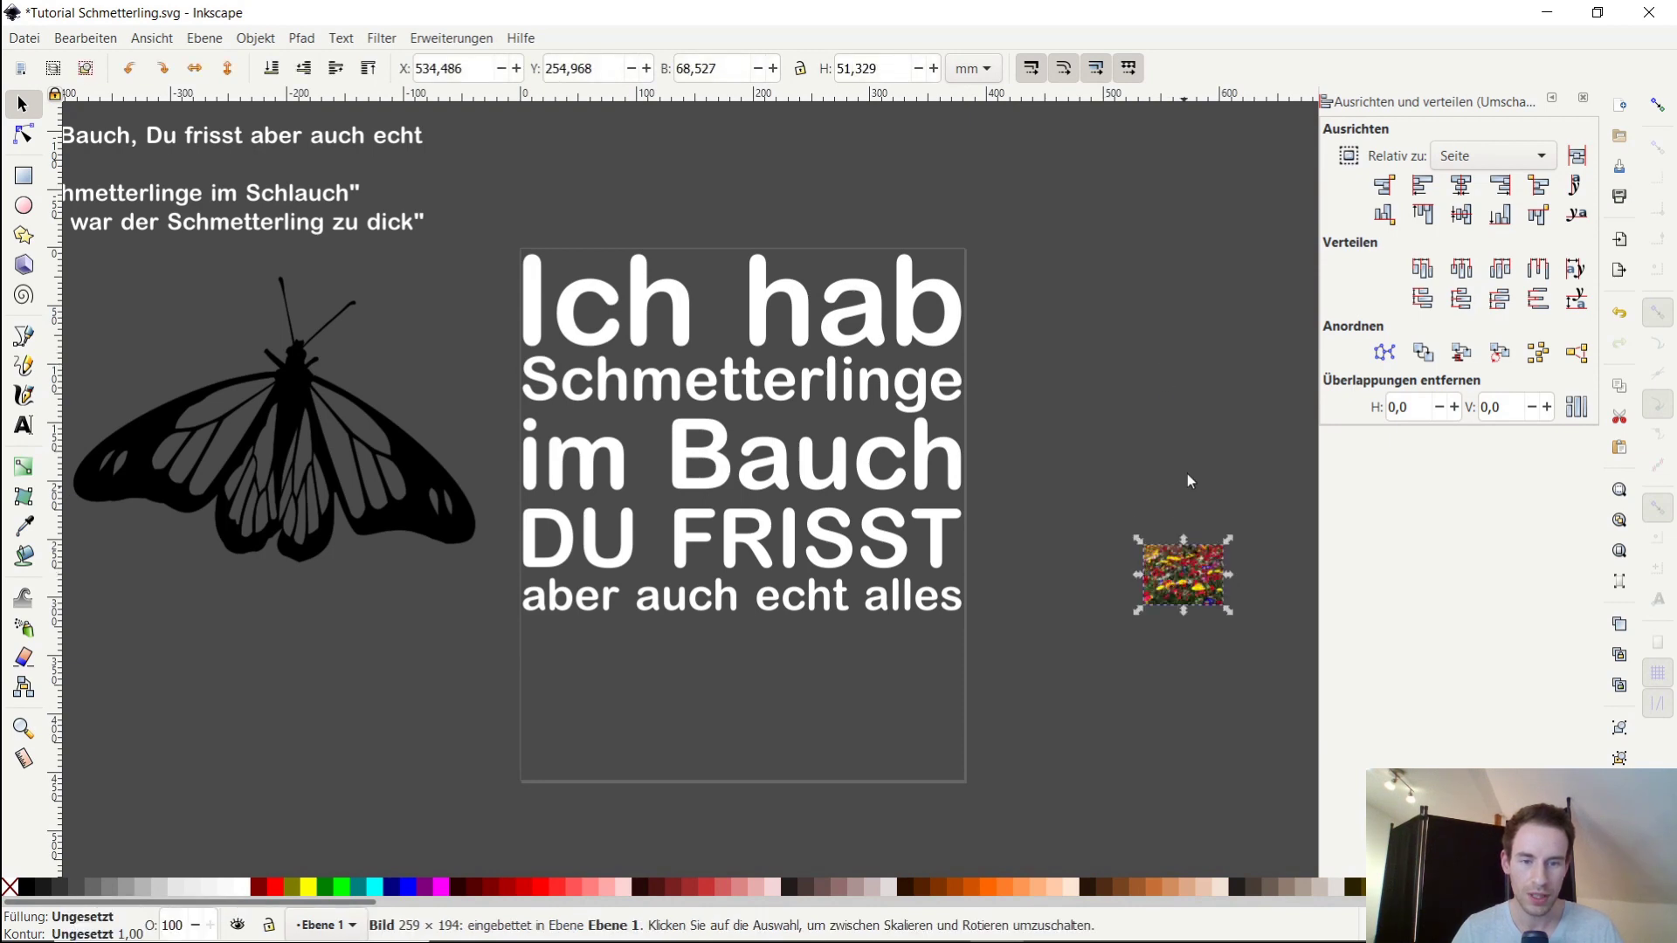
drag(1187, 480, 917, 412)
click(1649, 12)
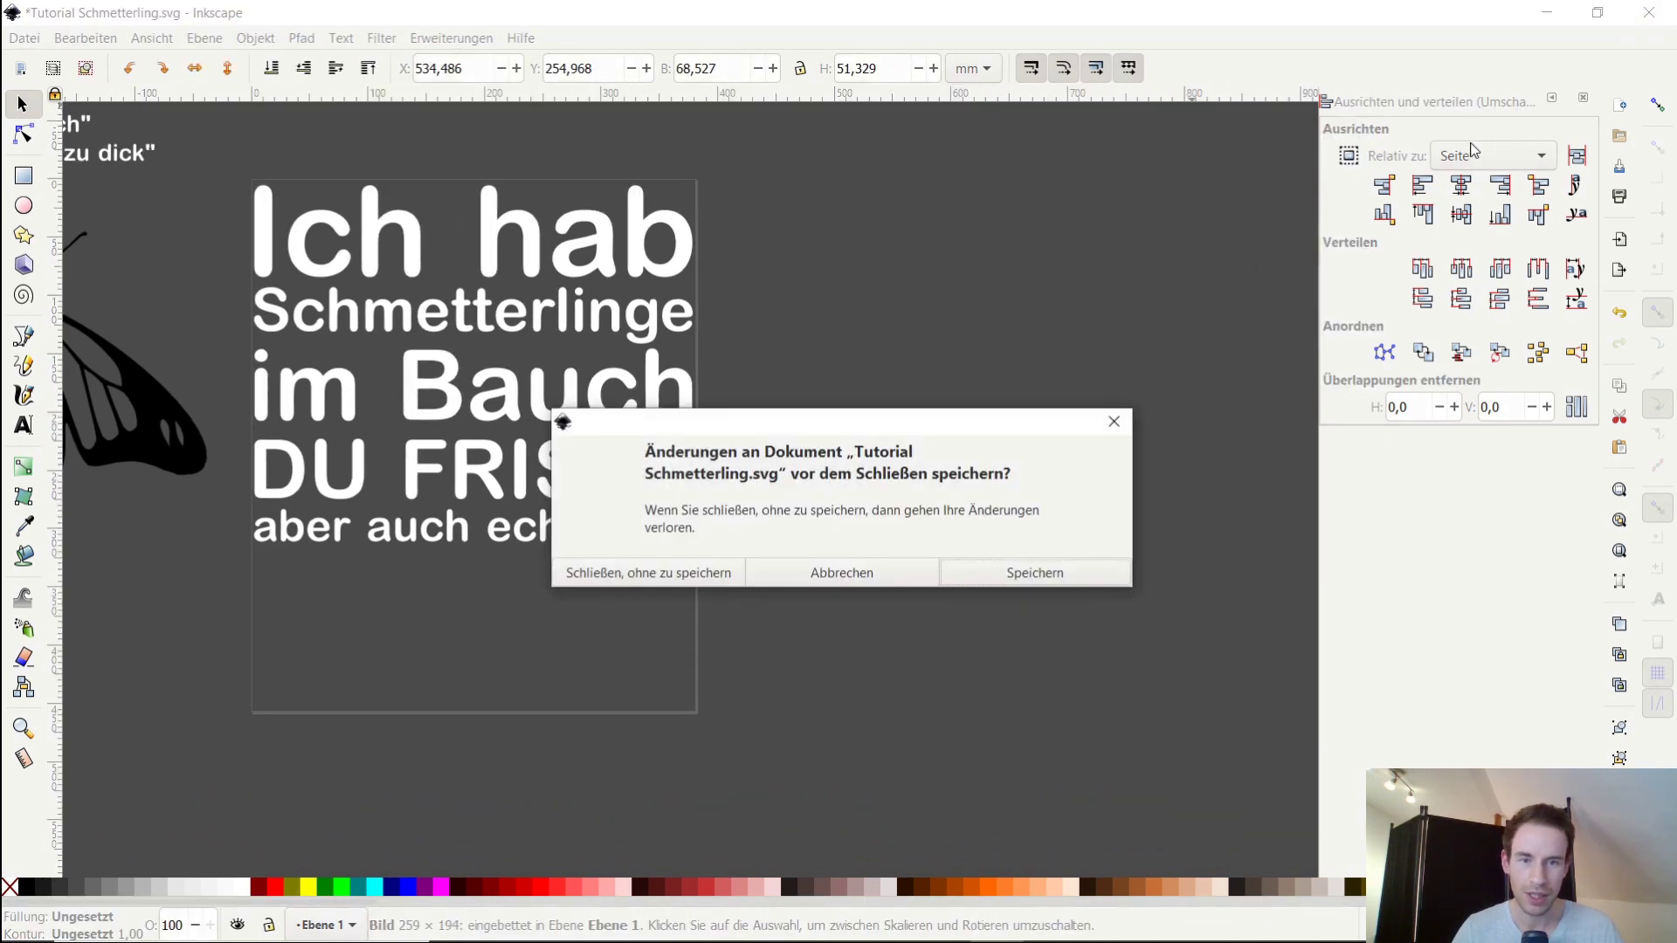
click(801, 572)
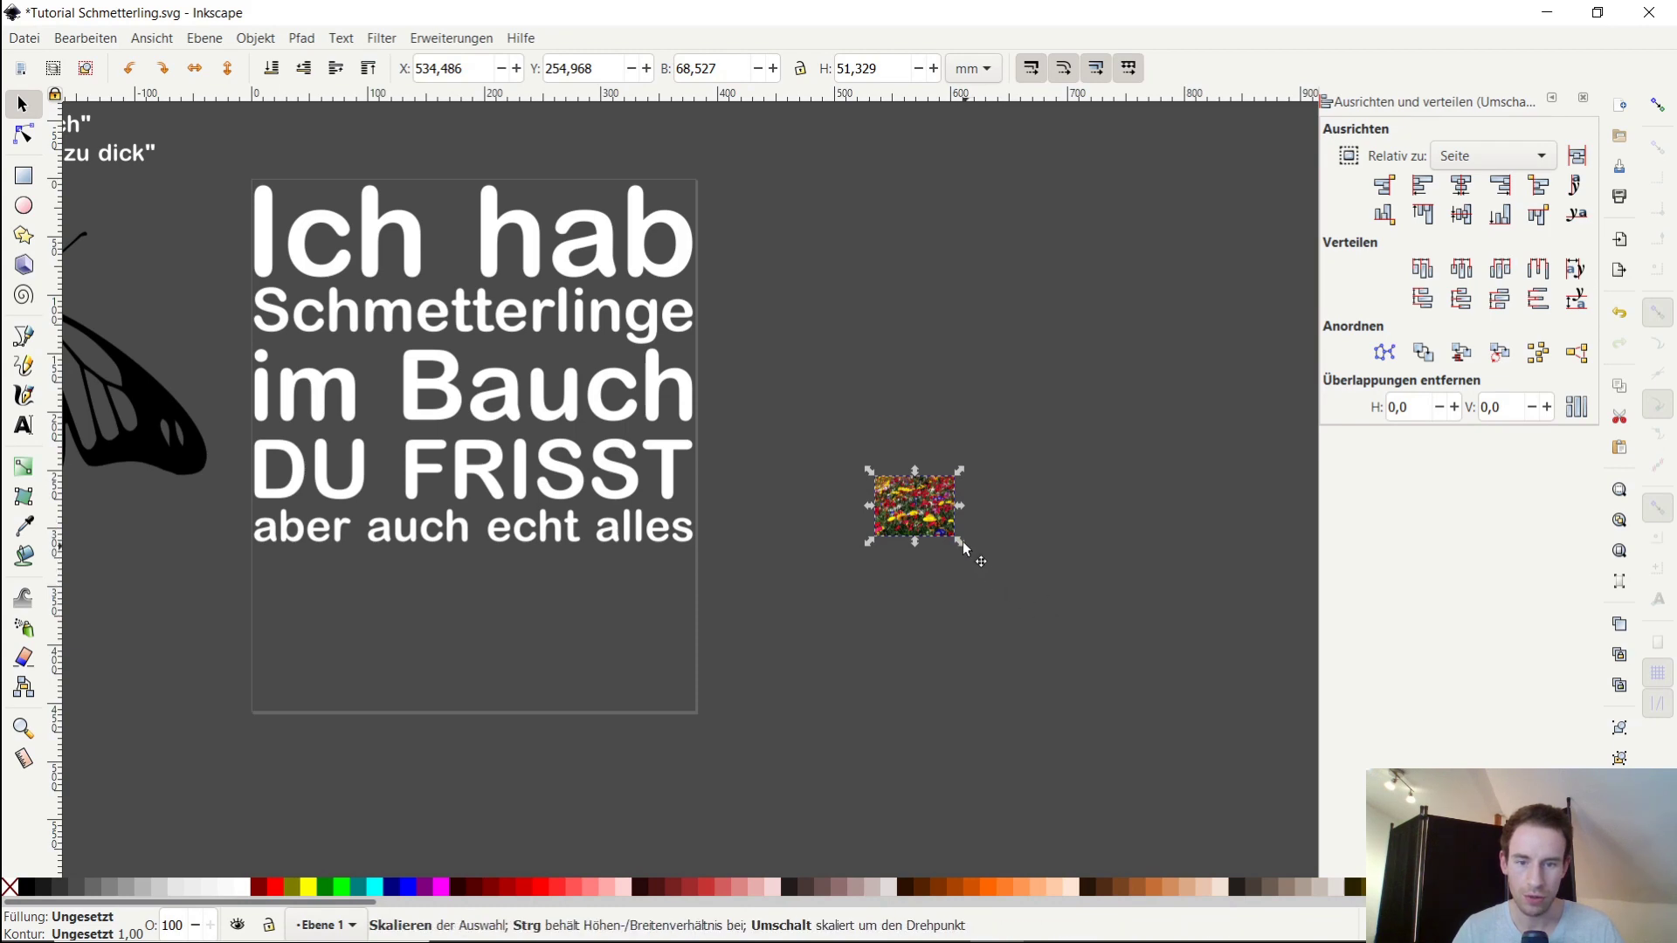
Enlarge the flower photo, move it over the text block and send it behind the white text
drag(960, 542, 1229, 737)
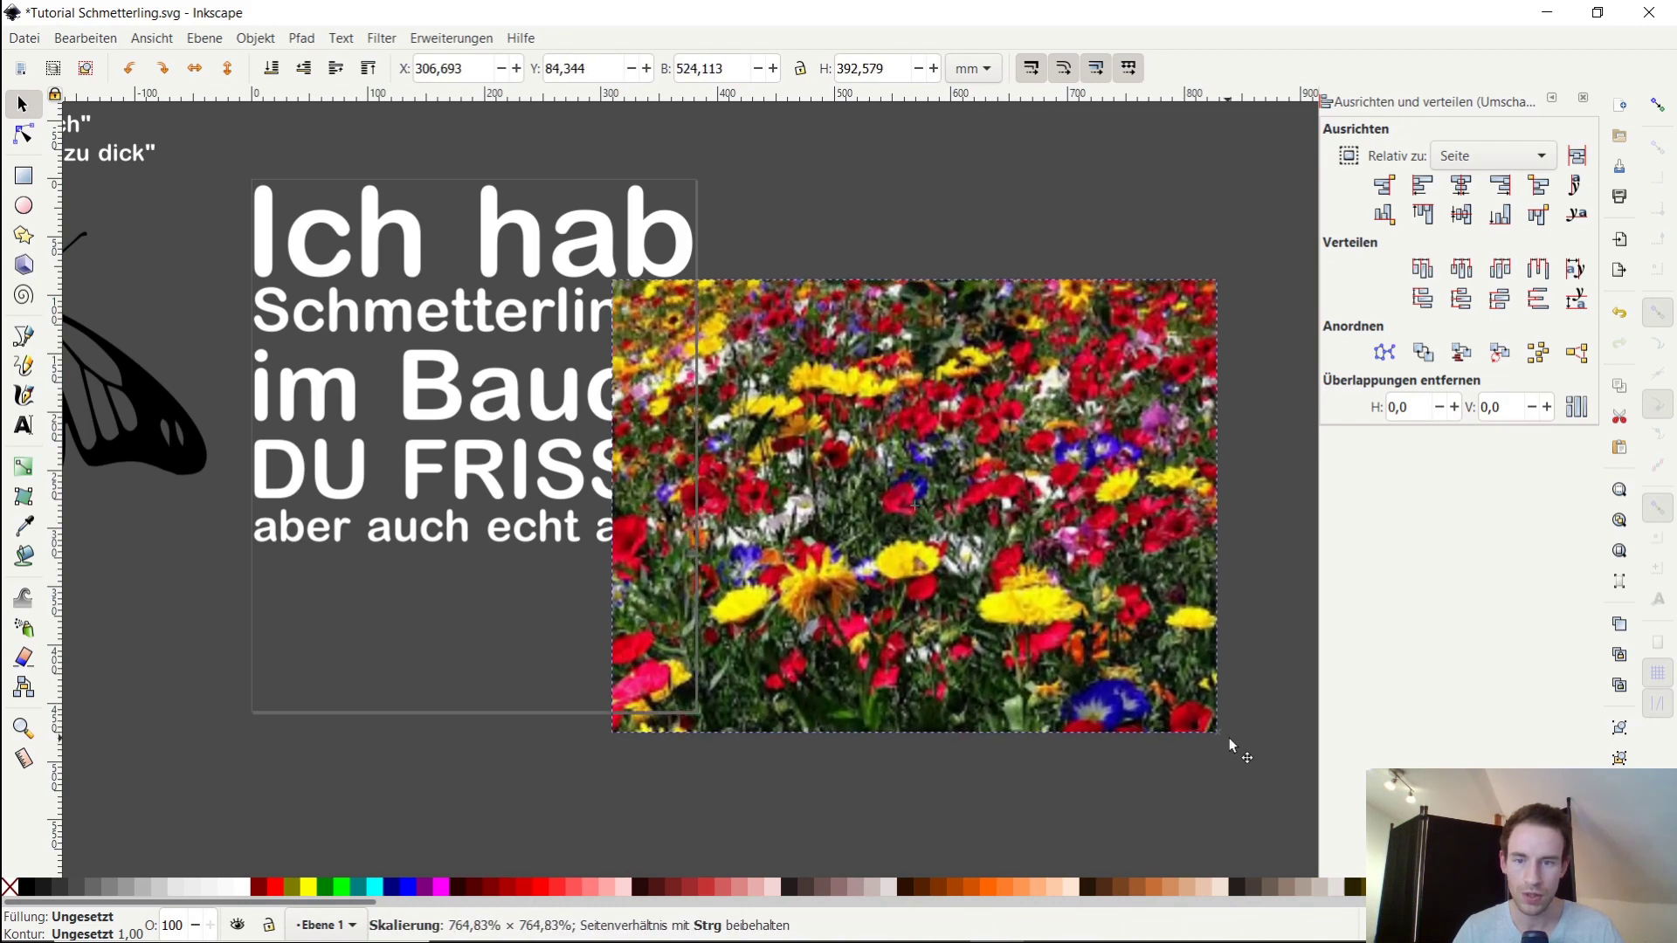
click(862, 201)
drag(1089, 557, 652, 438)
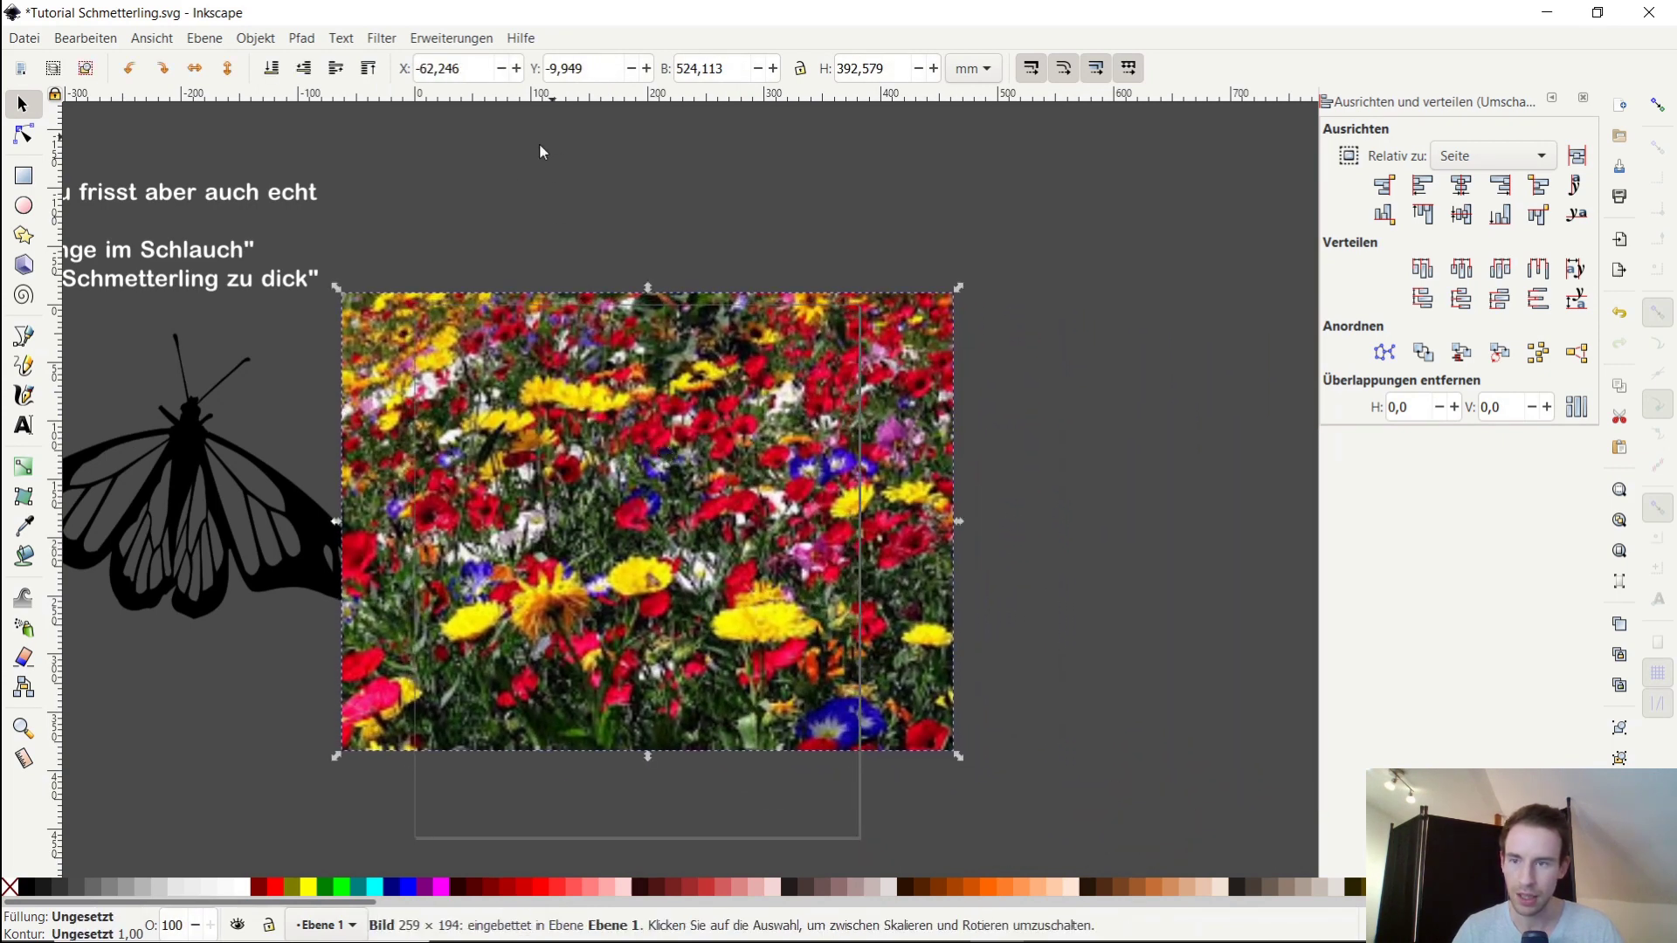
click(283, 72)
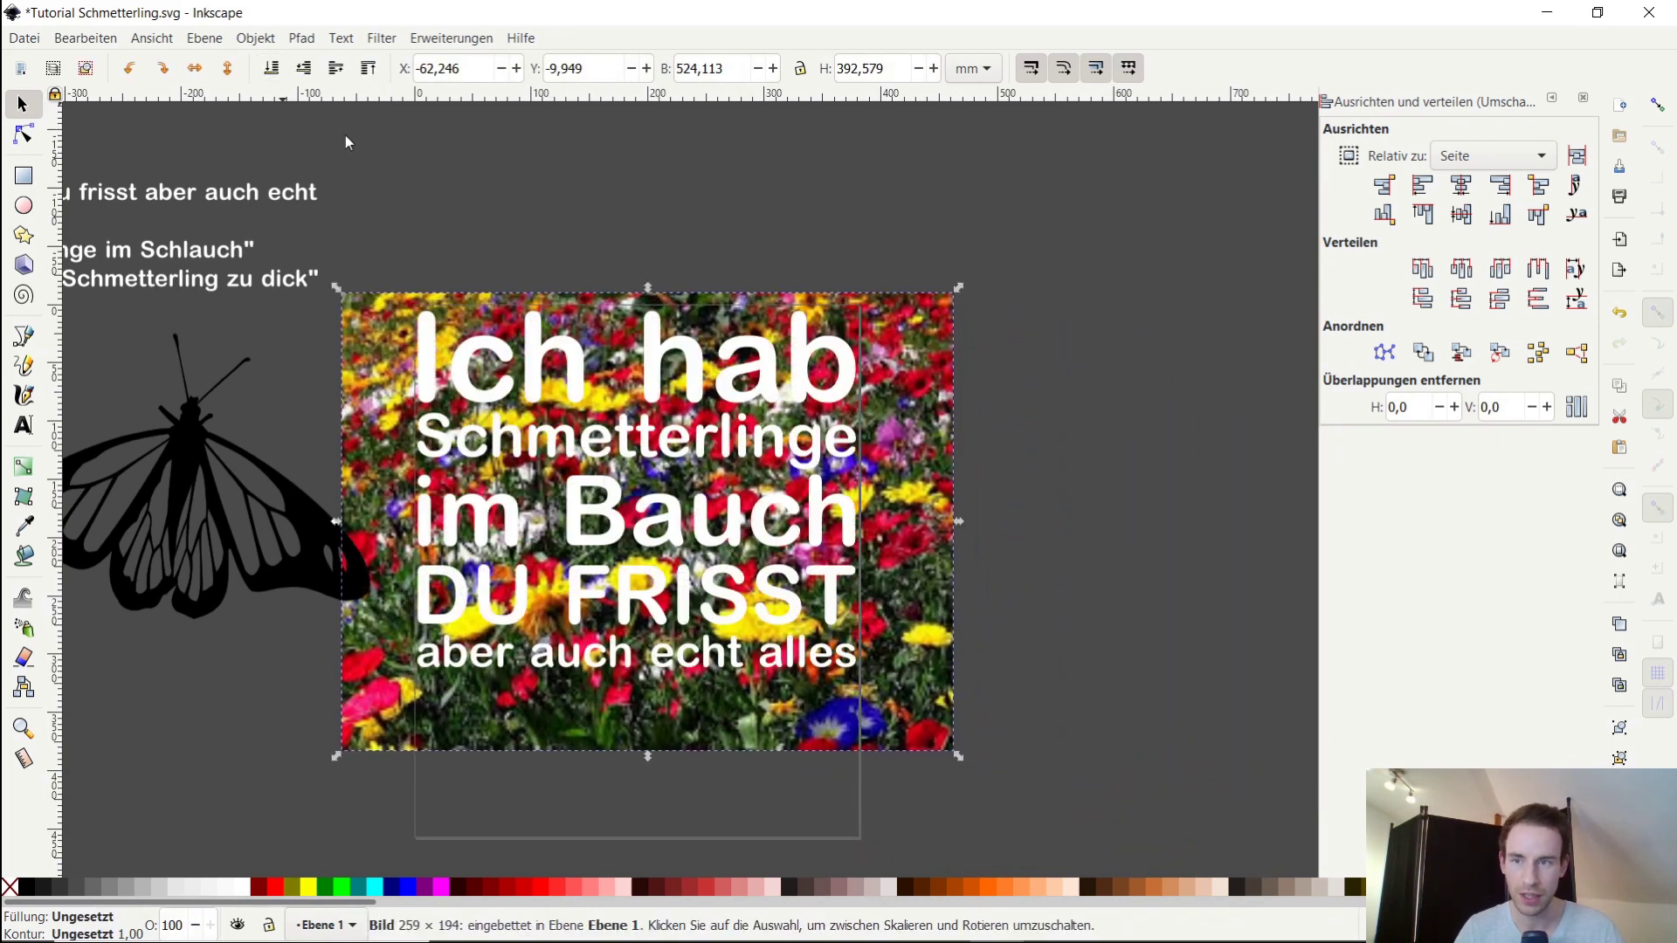
key(Escape)
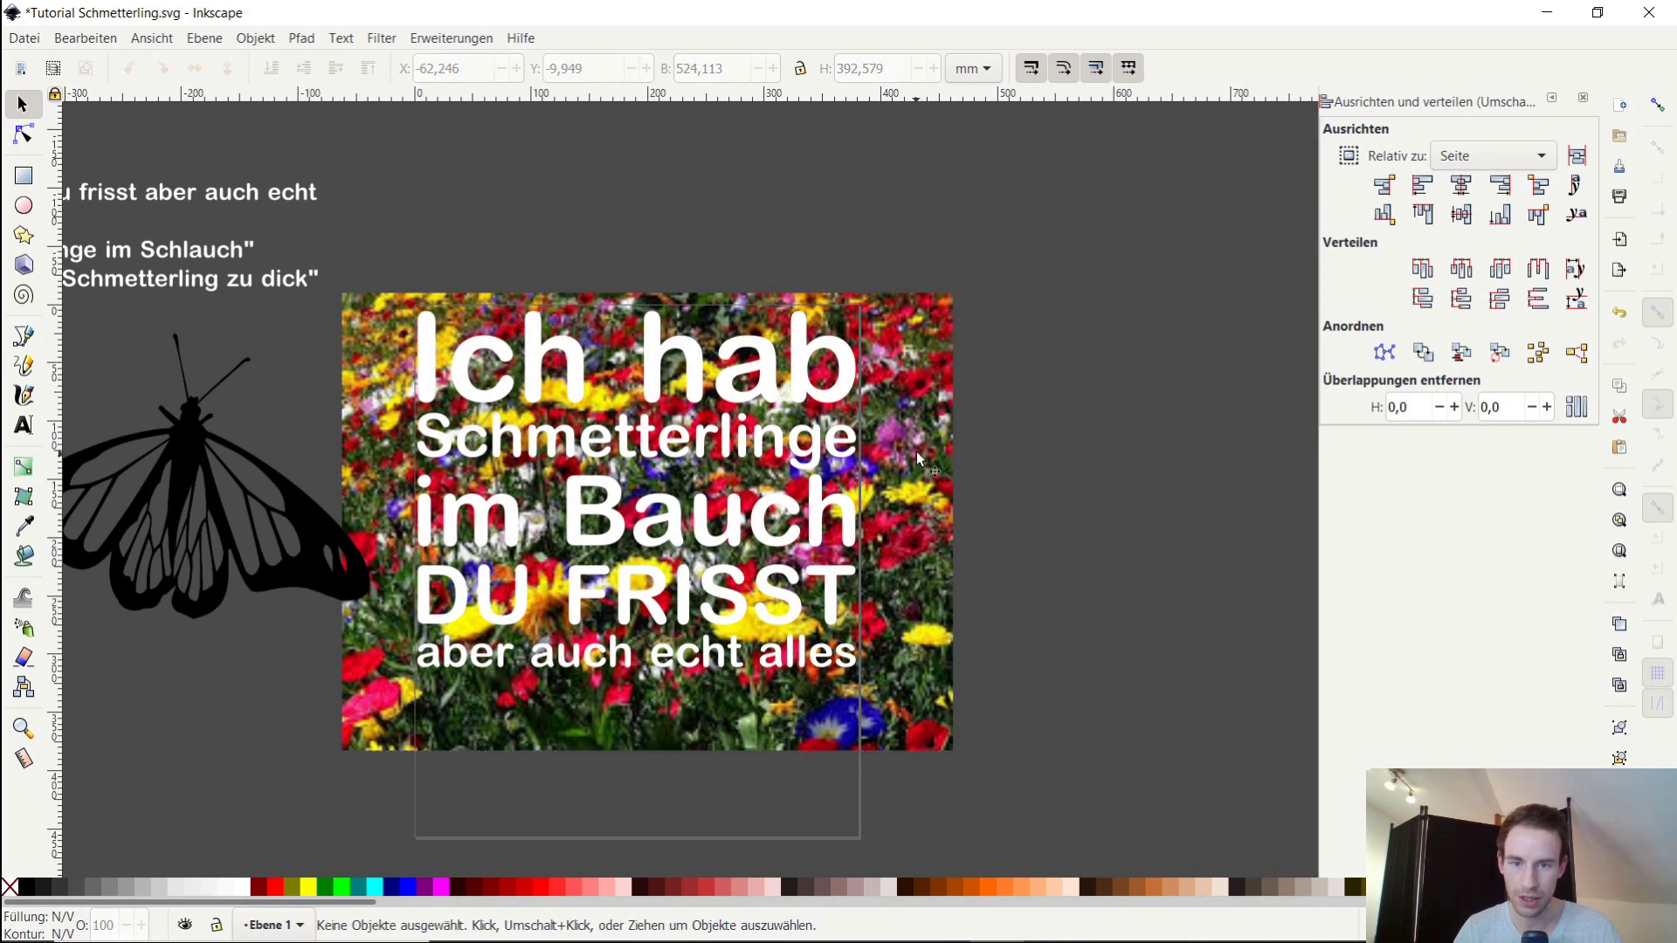
click(920, 447)
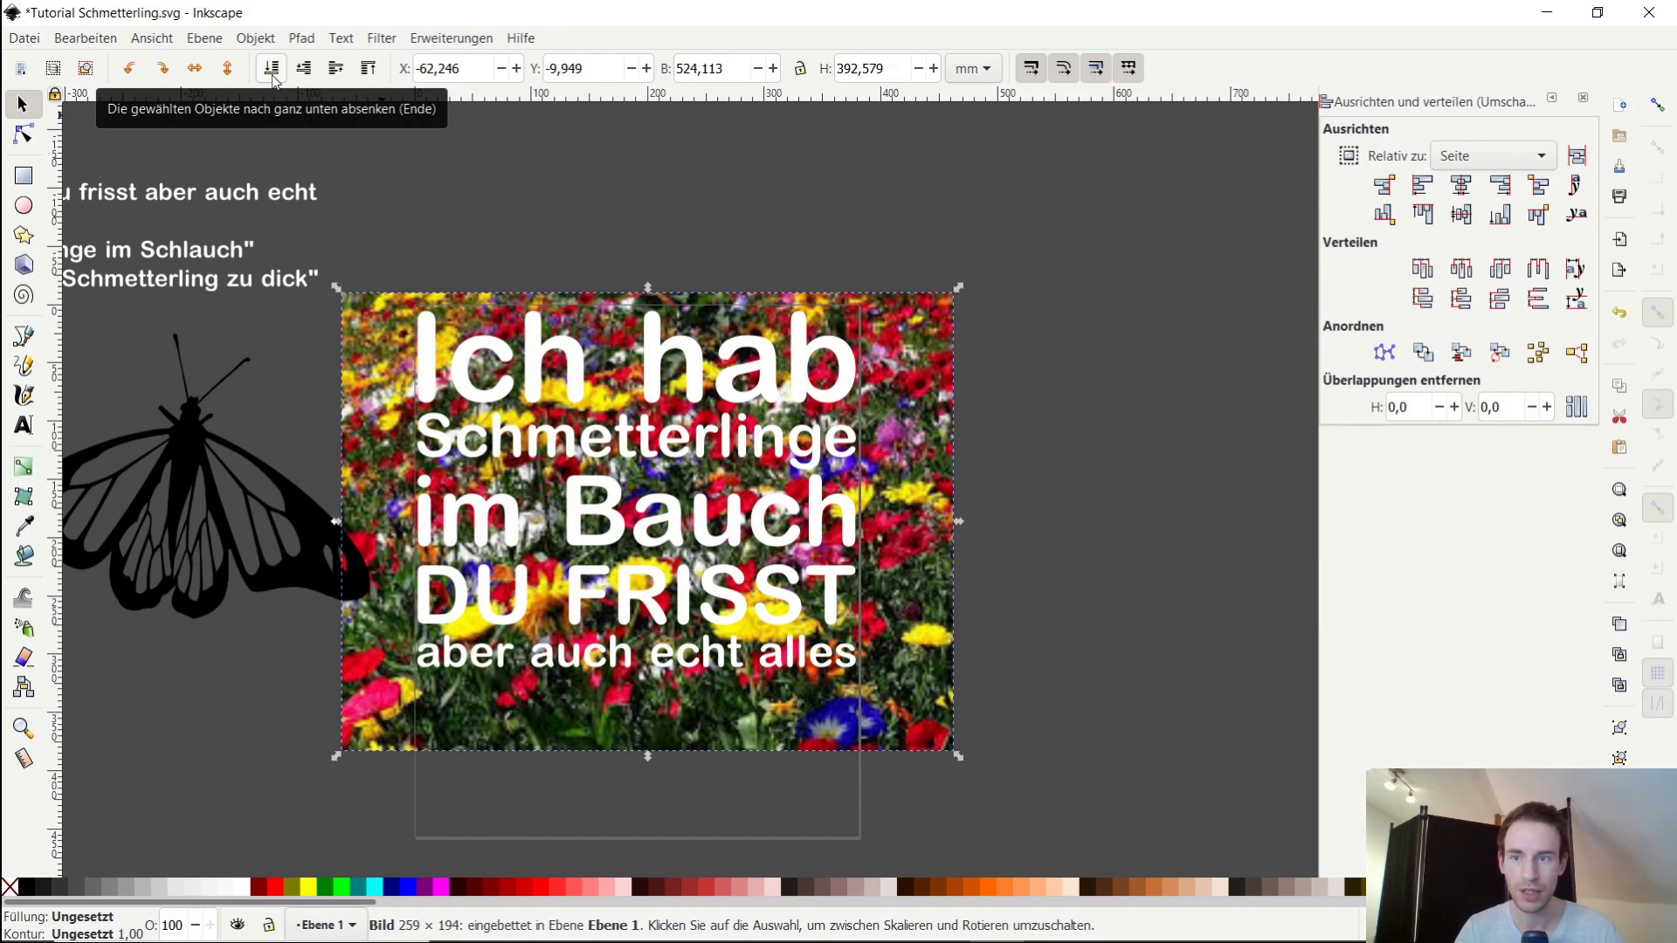
Lower the white text group beneath the flower photo
click(846, 266)
scroll(736, 207, down, 2)
scroll(735, 208, left, 3)
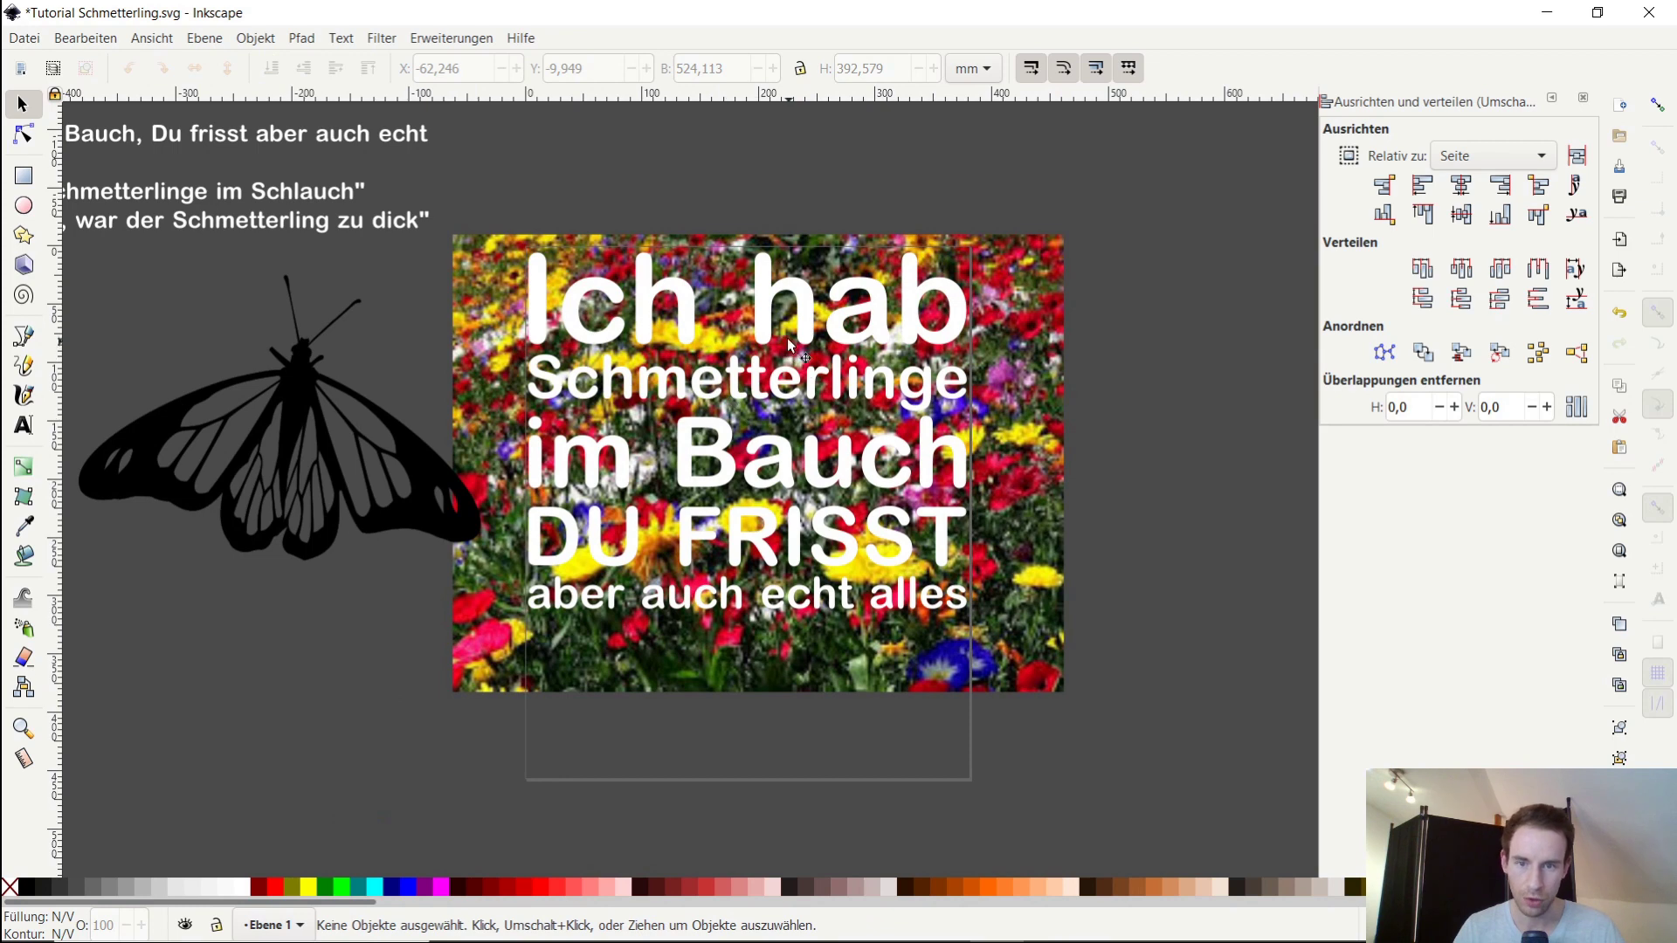
click(769, 319)
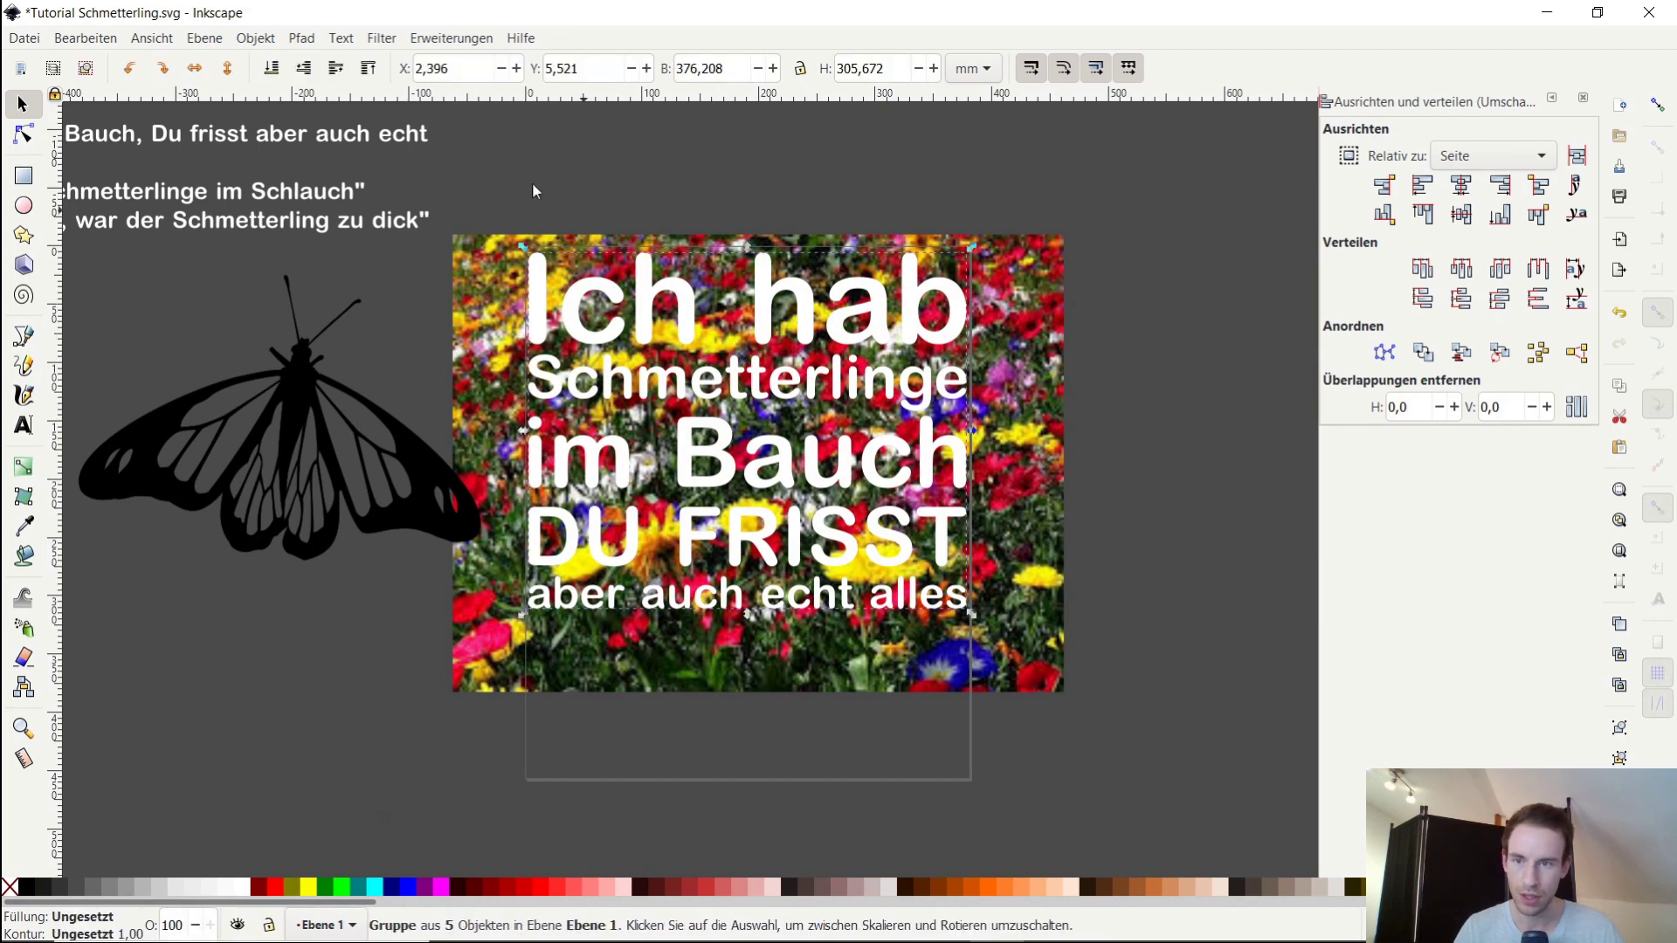
click(272, 77)
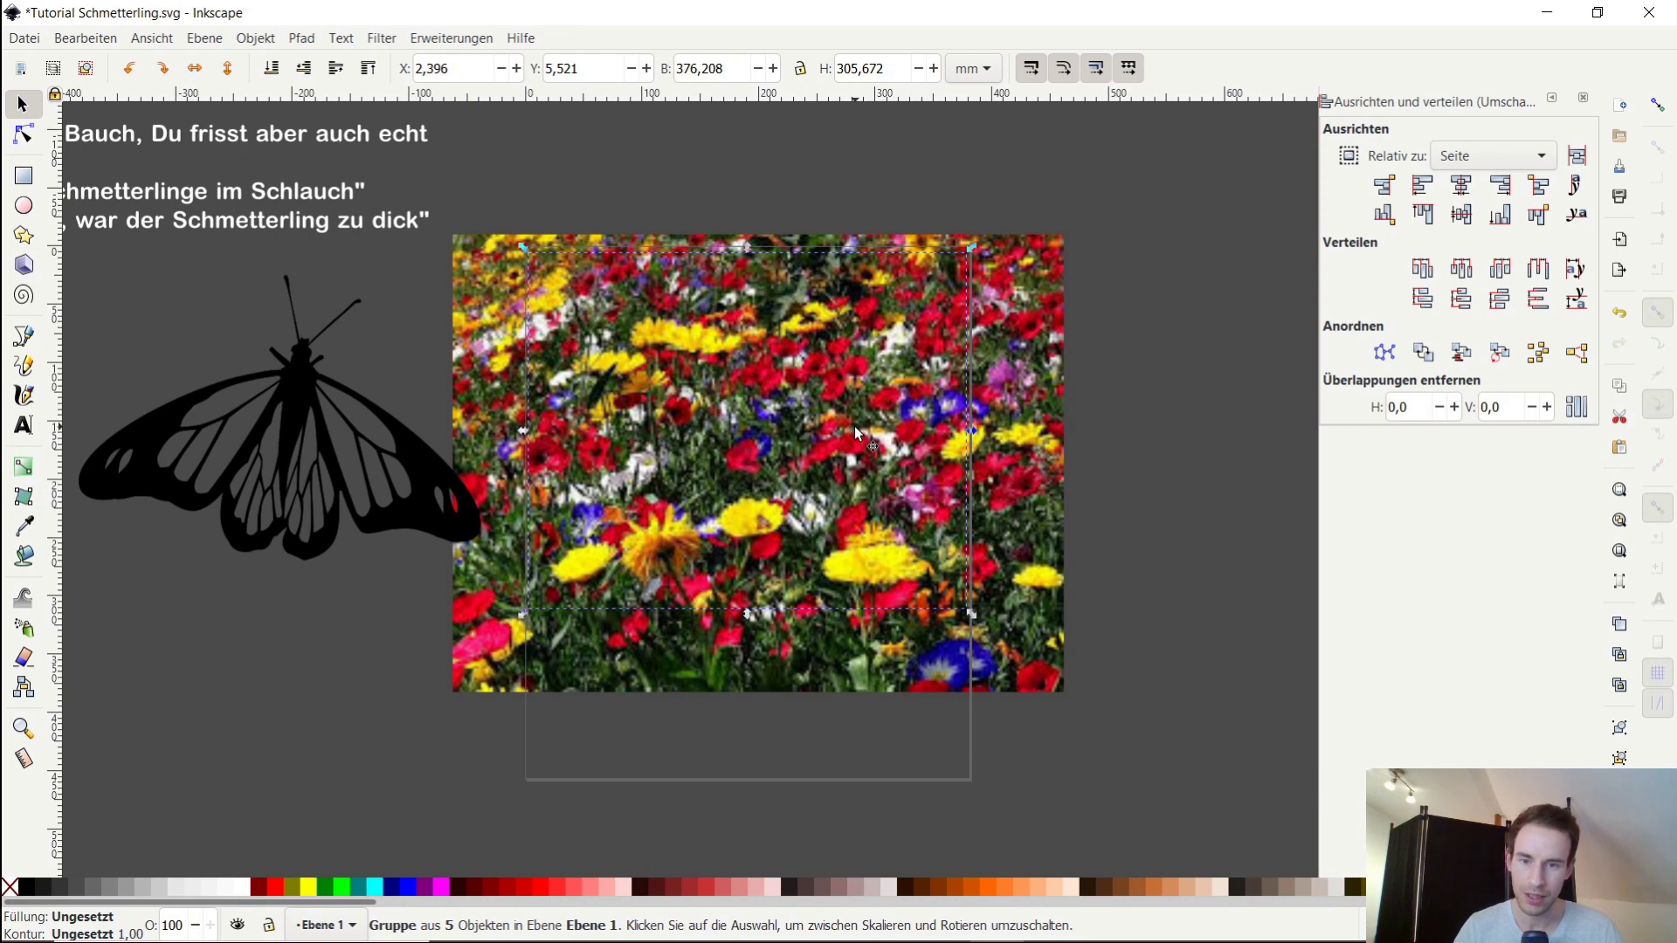
Mask the flower photo with the selected text group, then deselect everything
key(shift)
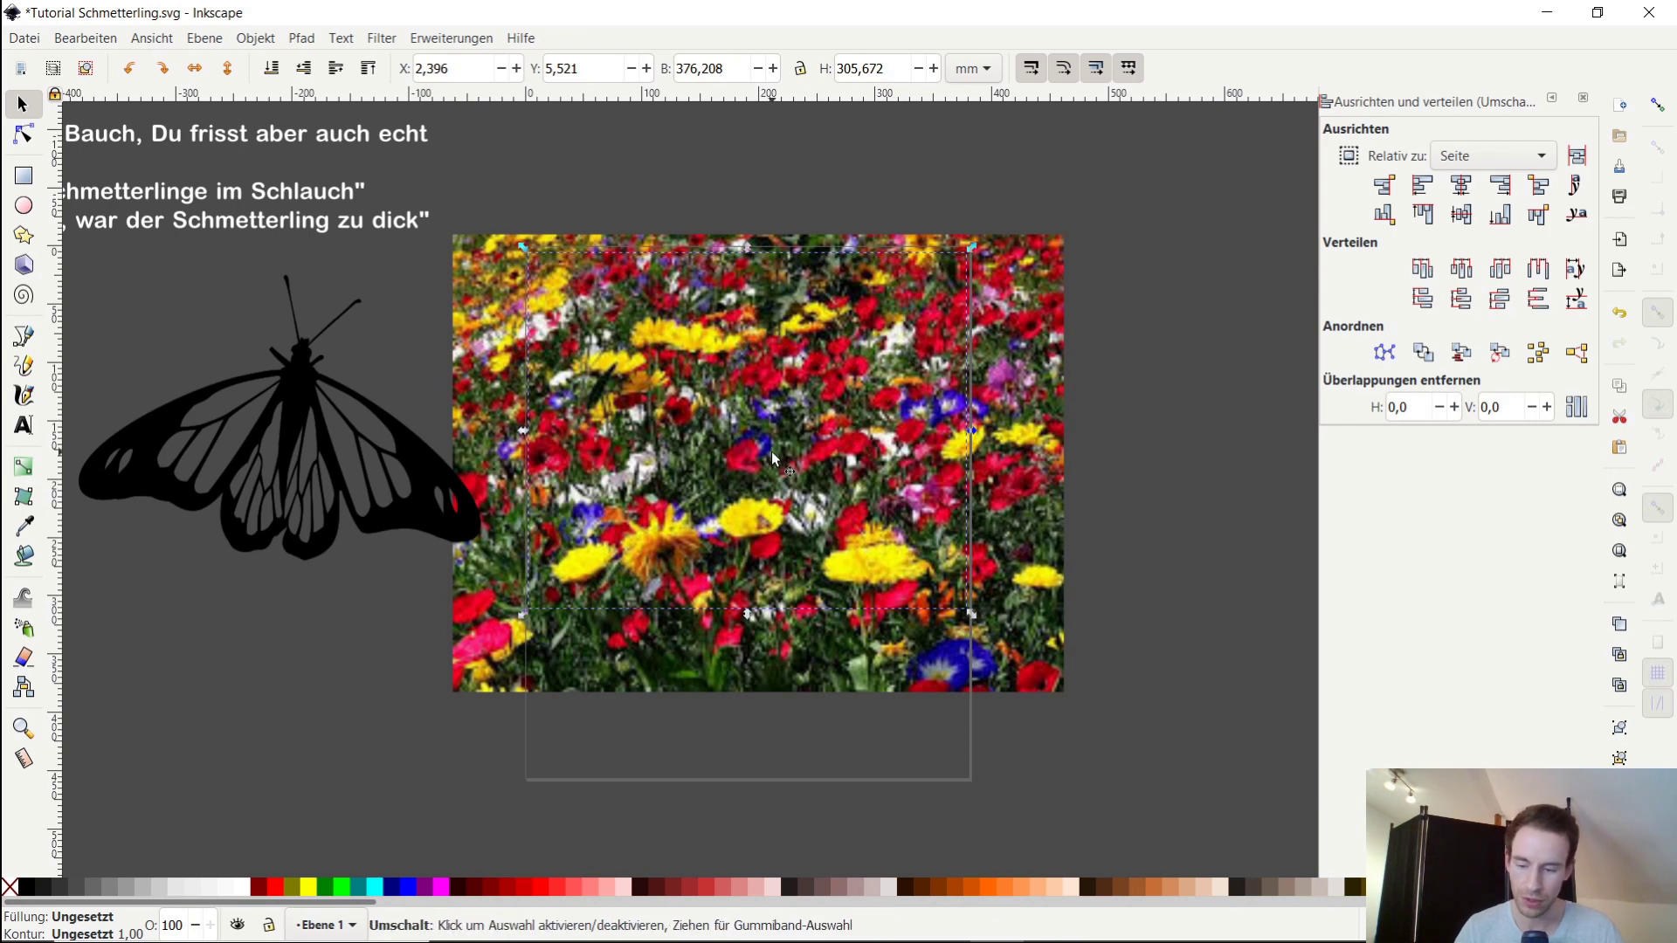
shift+click(773, 458)
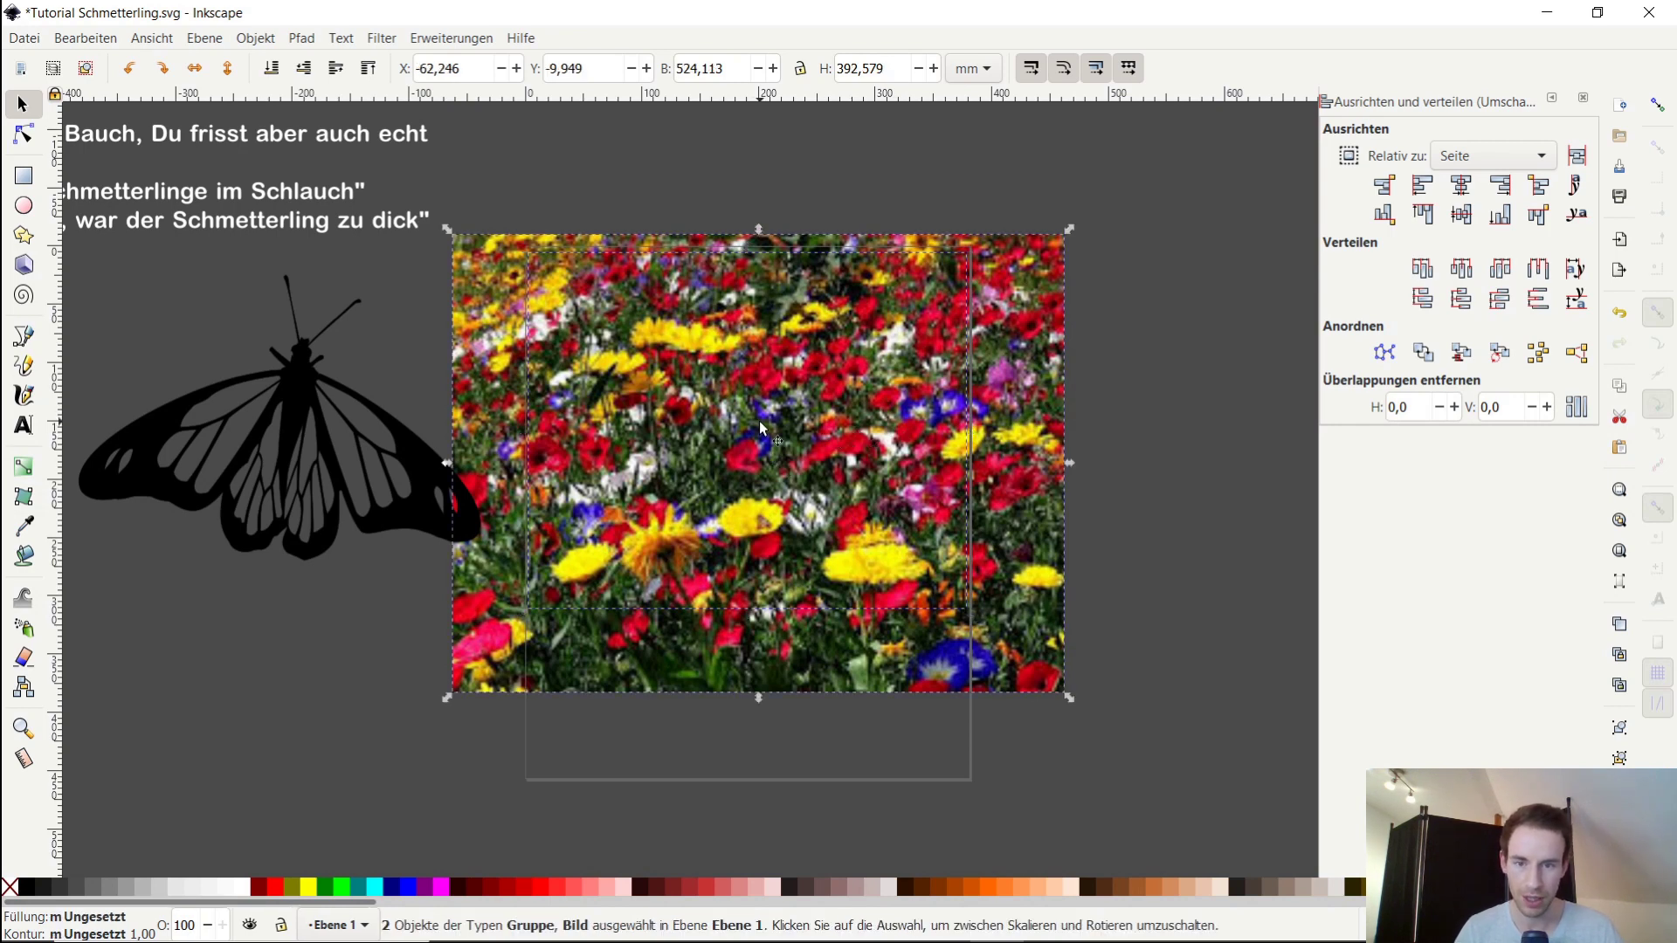
right_click(761, 428)
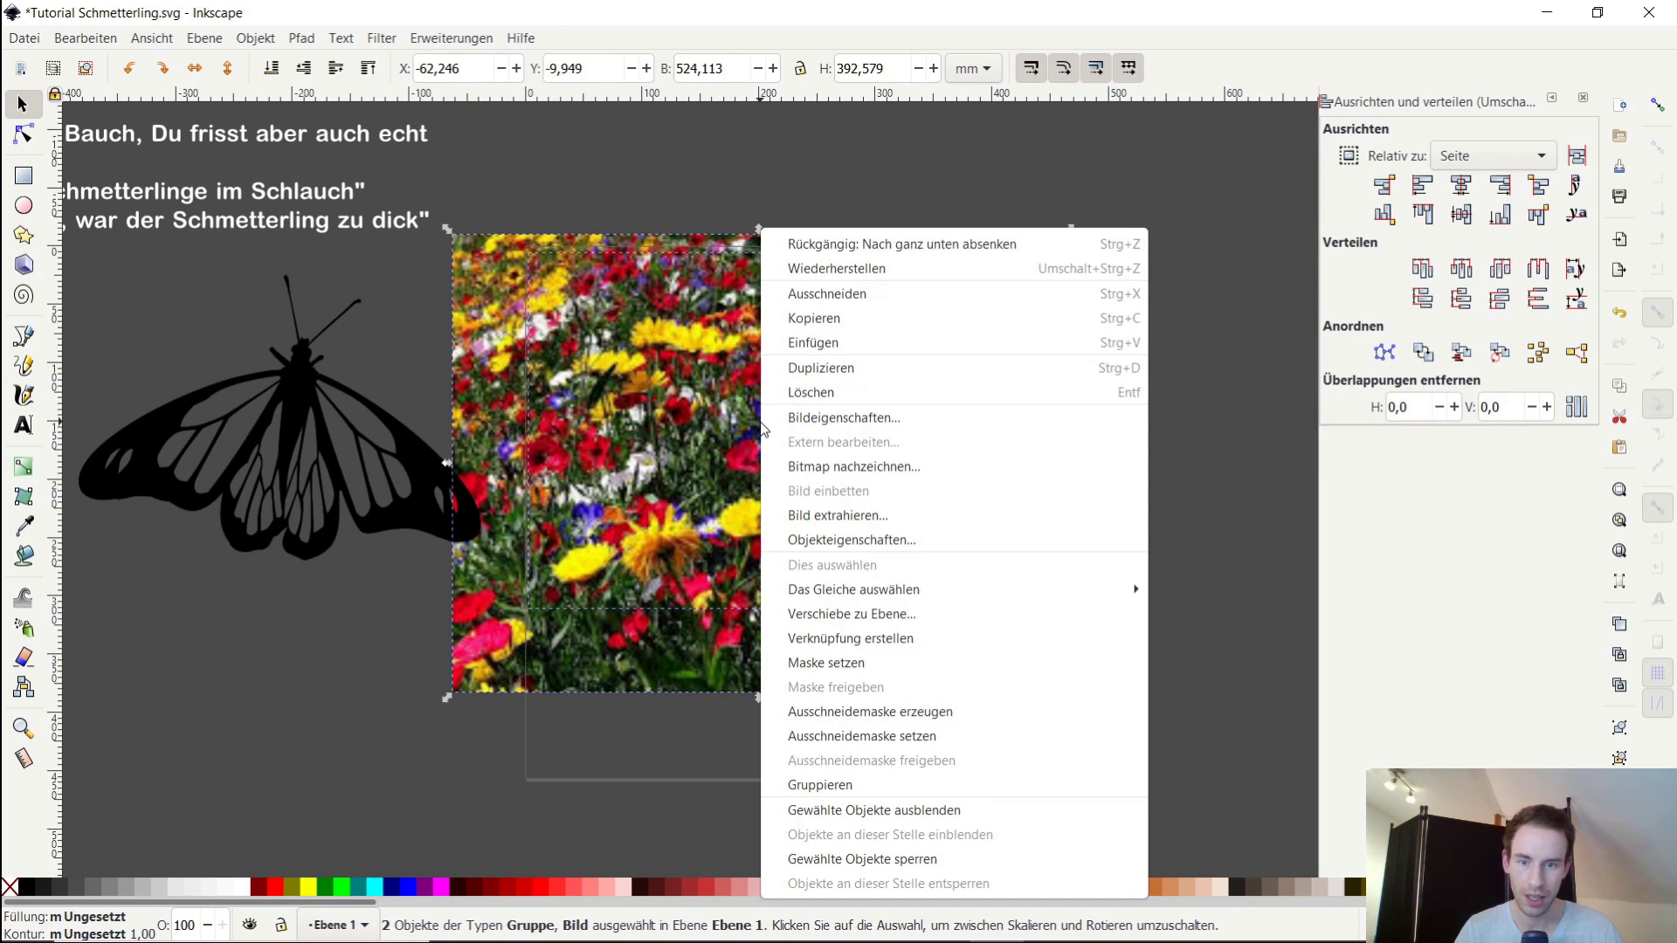
click(845, 663)
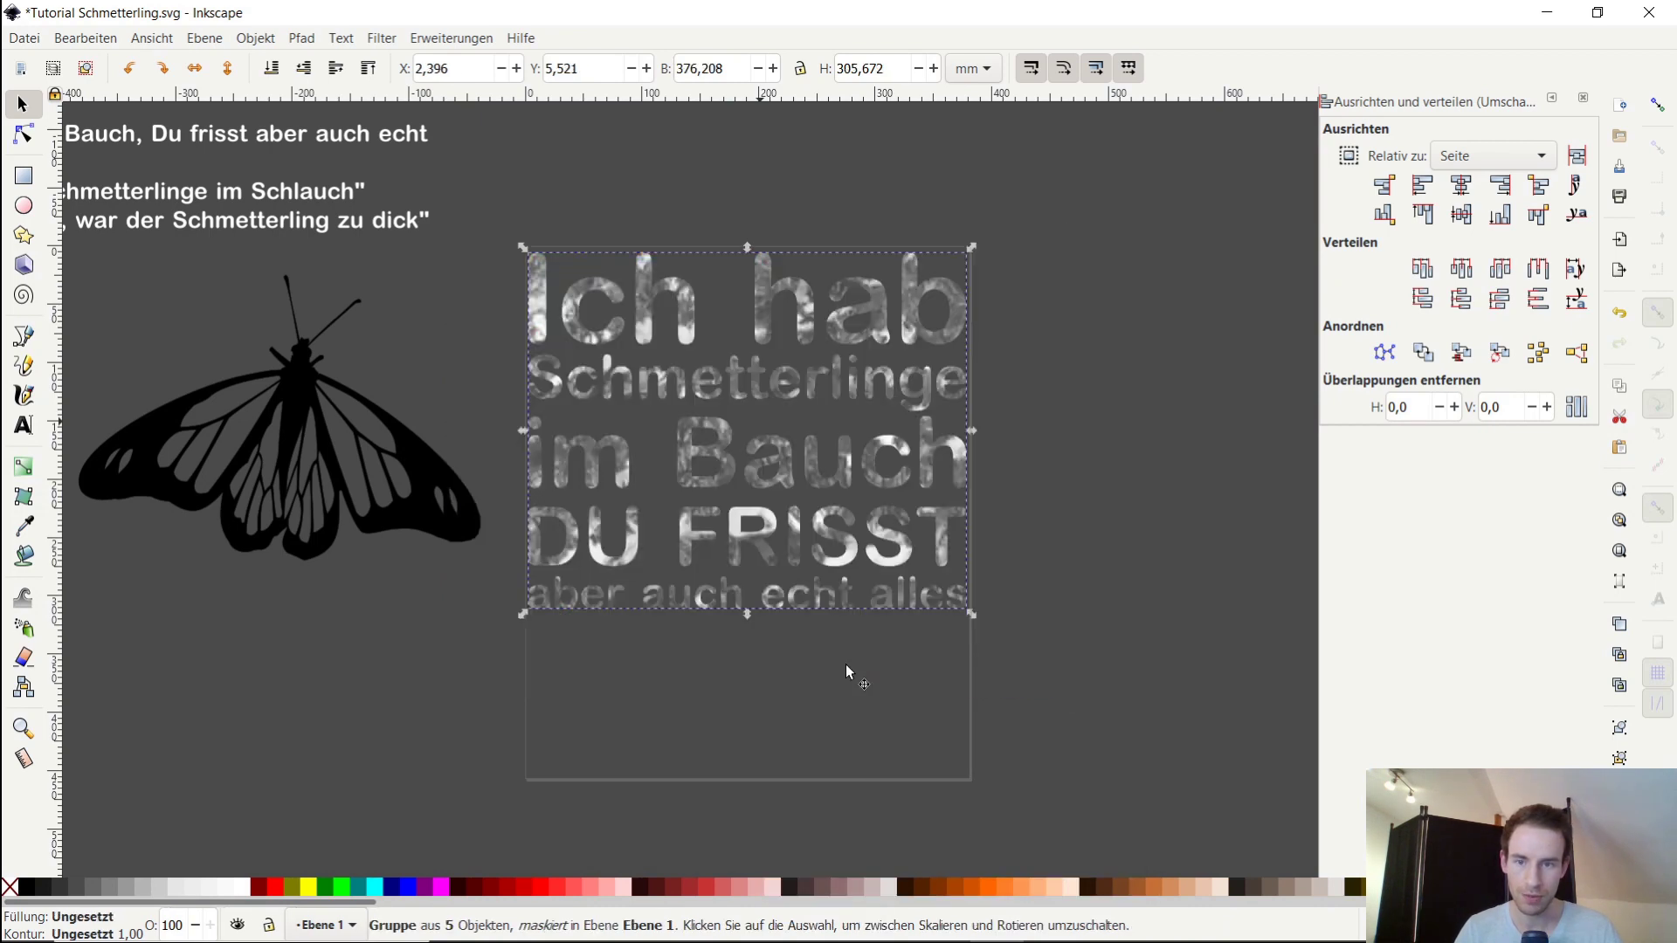
click(1074, 415)
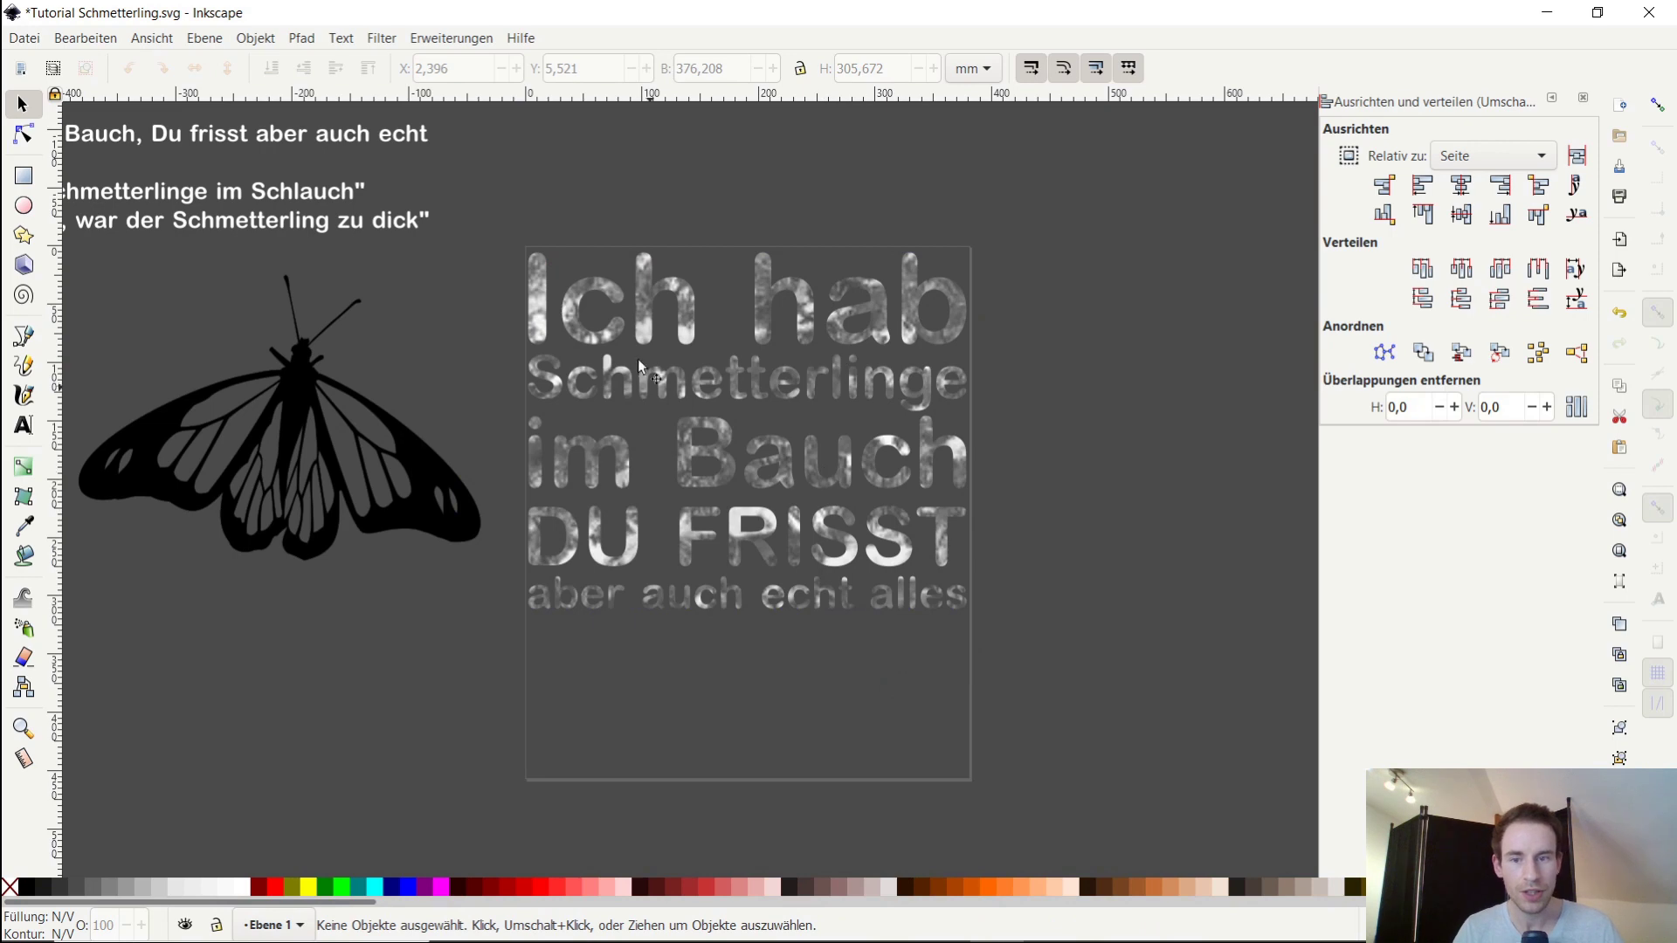
Zoom in to inspect the masked text group up close
scroll(662, 346, up, 1)
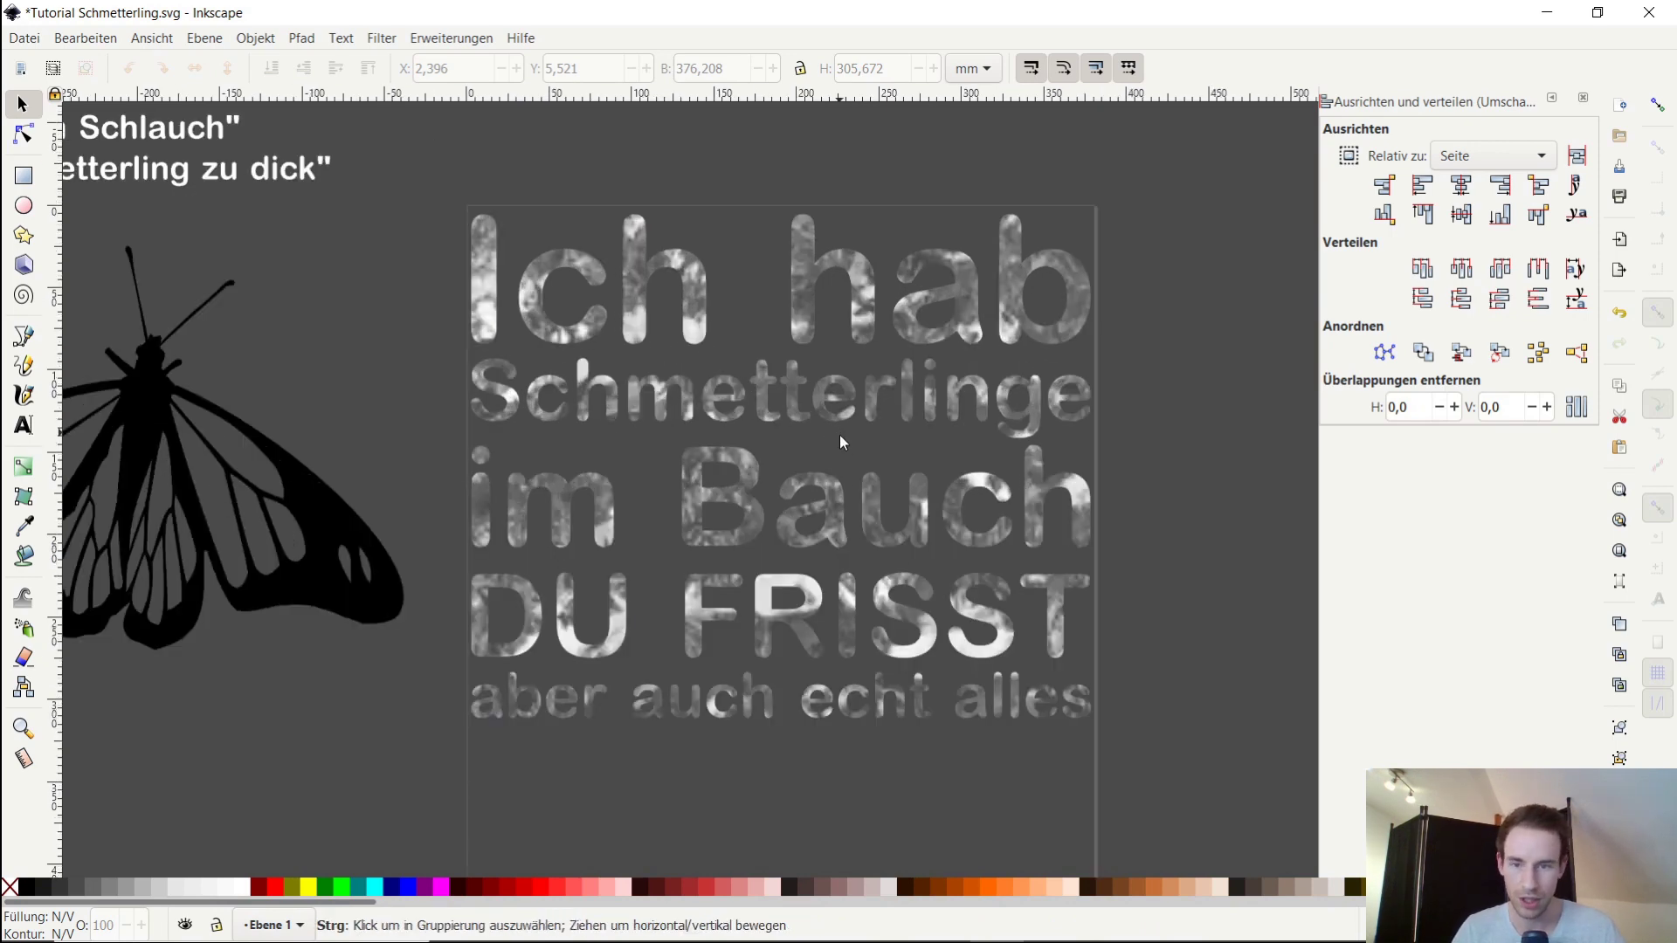
ctrl+scroll(845, 450, up, 1)
scroll(805, 470, down, 3)
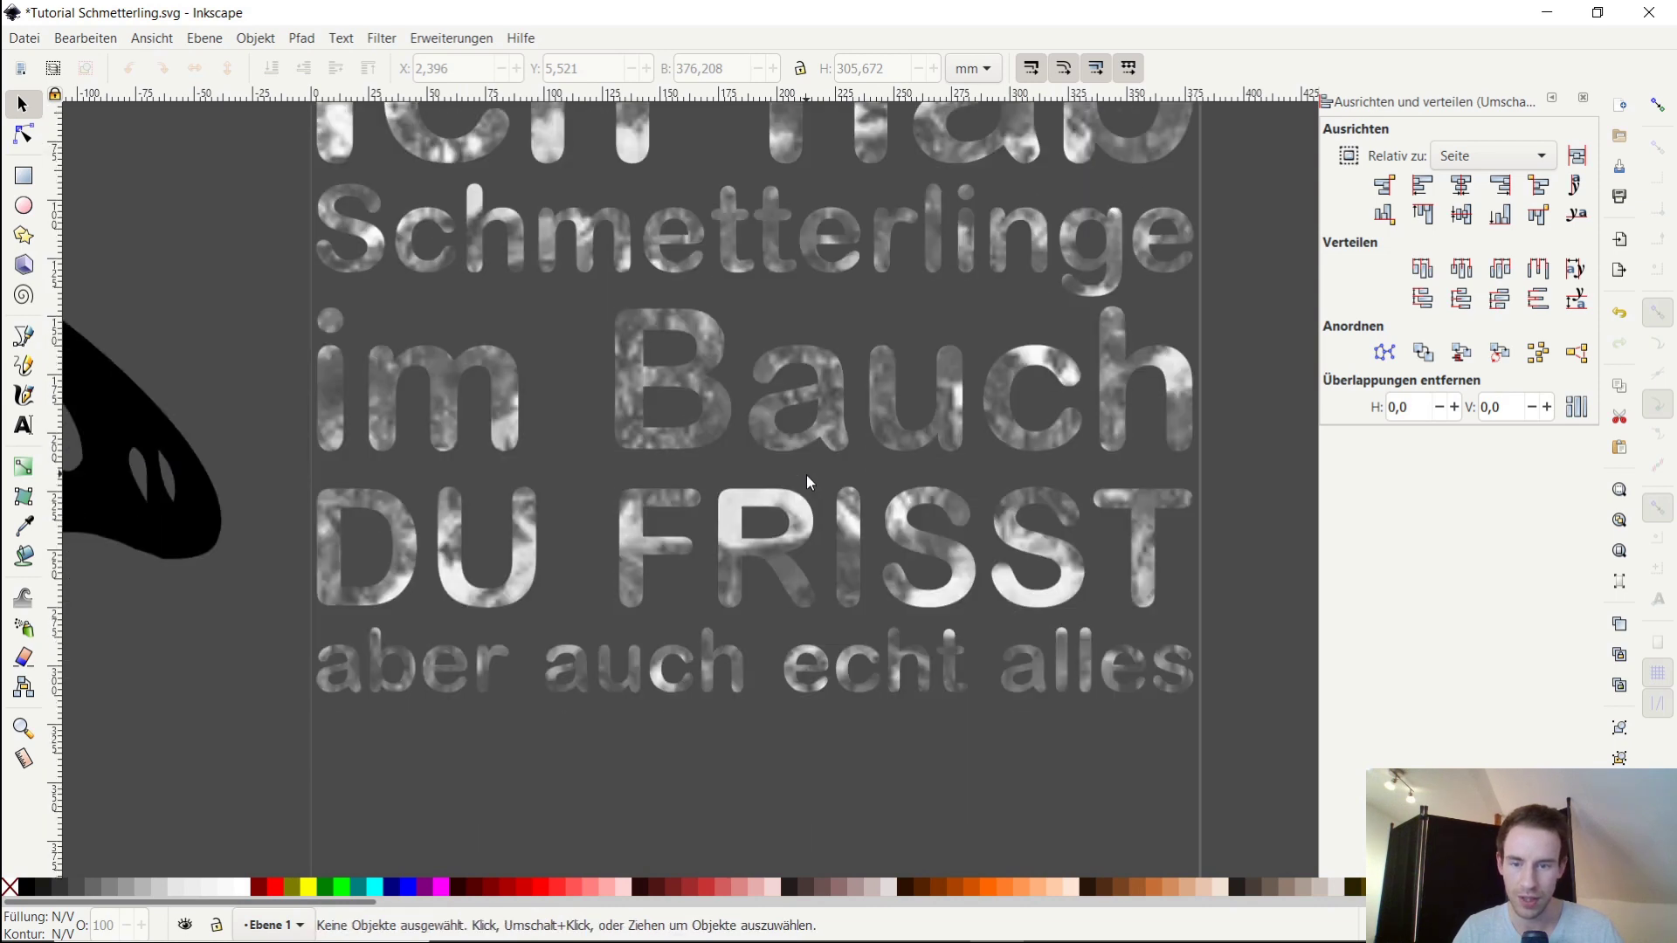
scroll(805, 472, up, 1)
scroll(805, 468, up, 3)
ctrl+scroll(802, 454, down, 1)
ctrl+scroll(786, 443, down, 1)
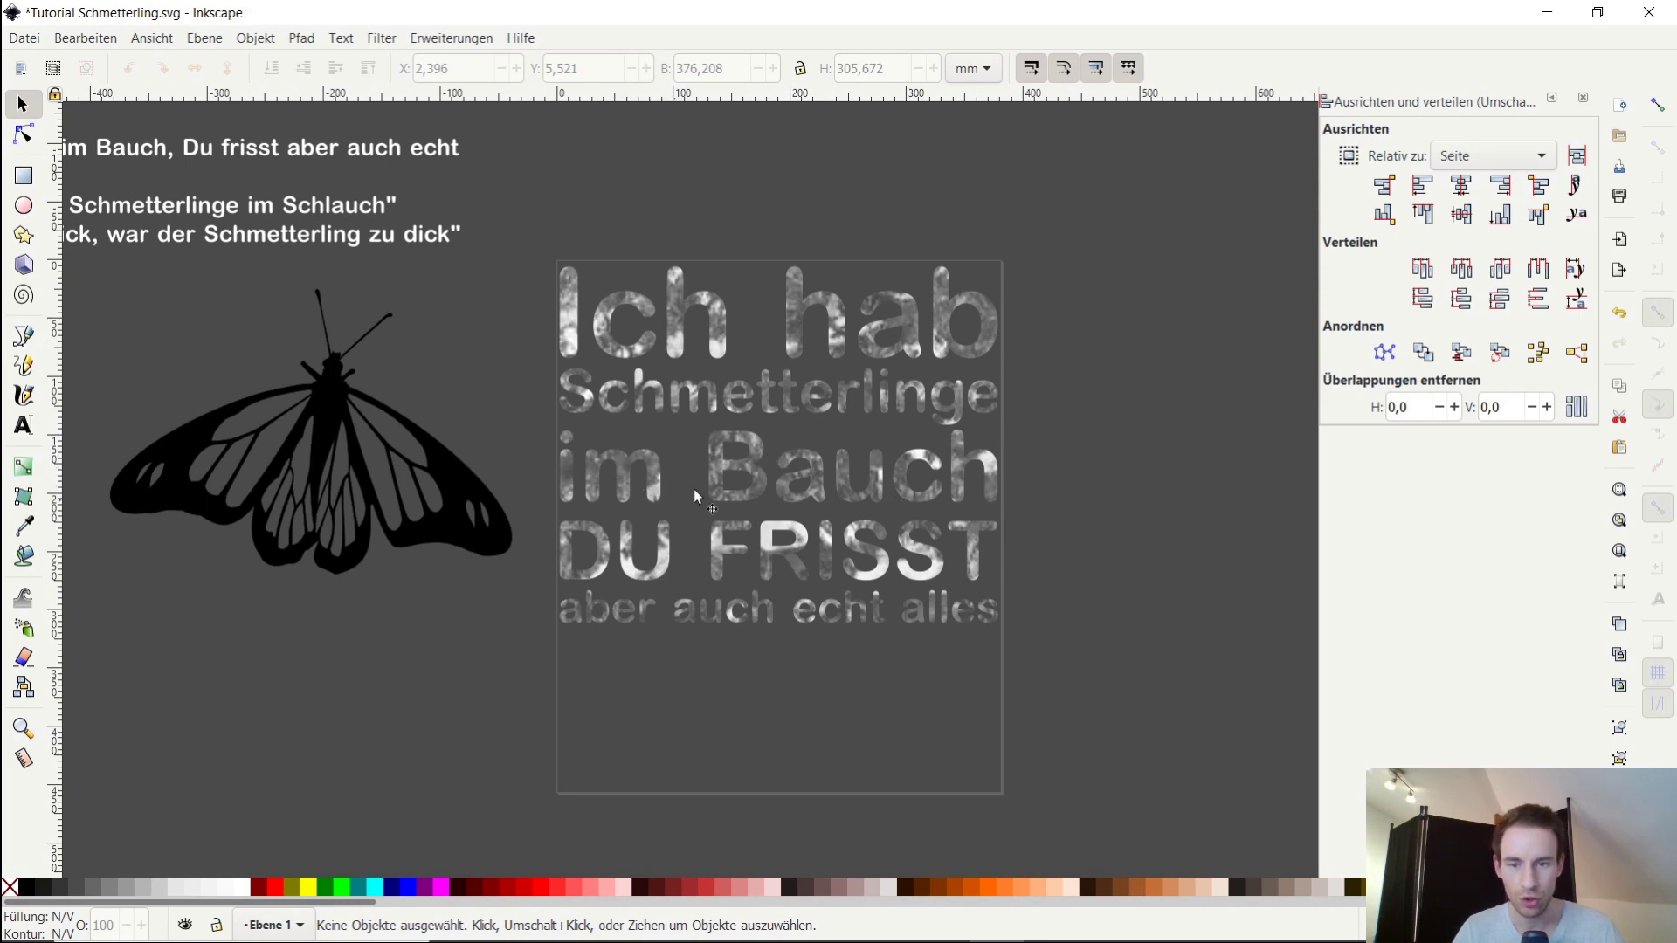
click(898, 494)
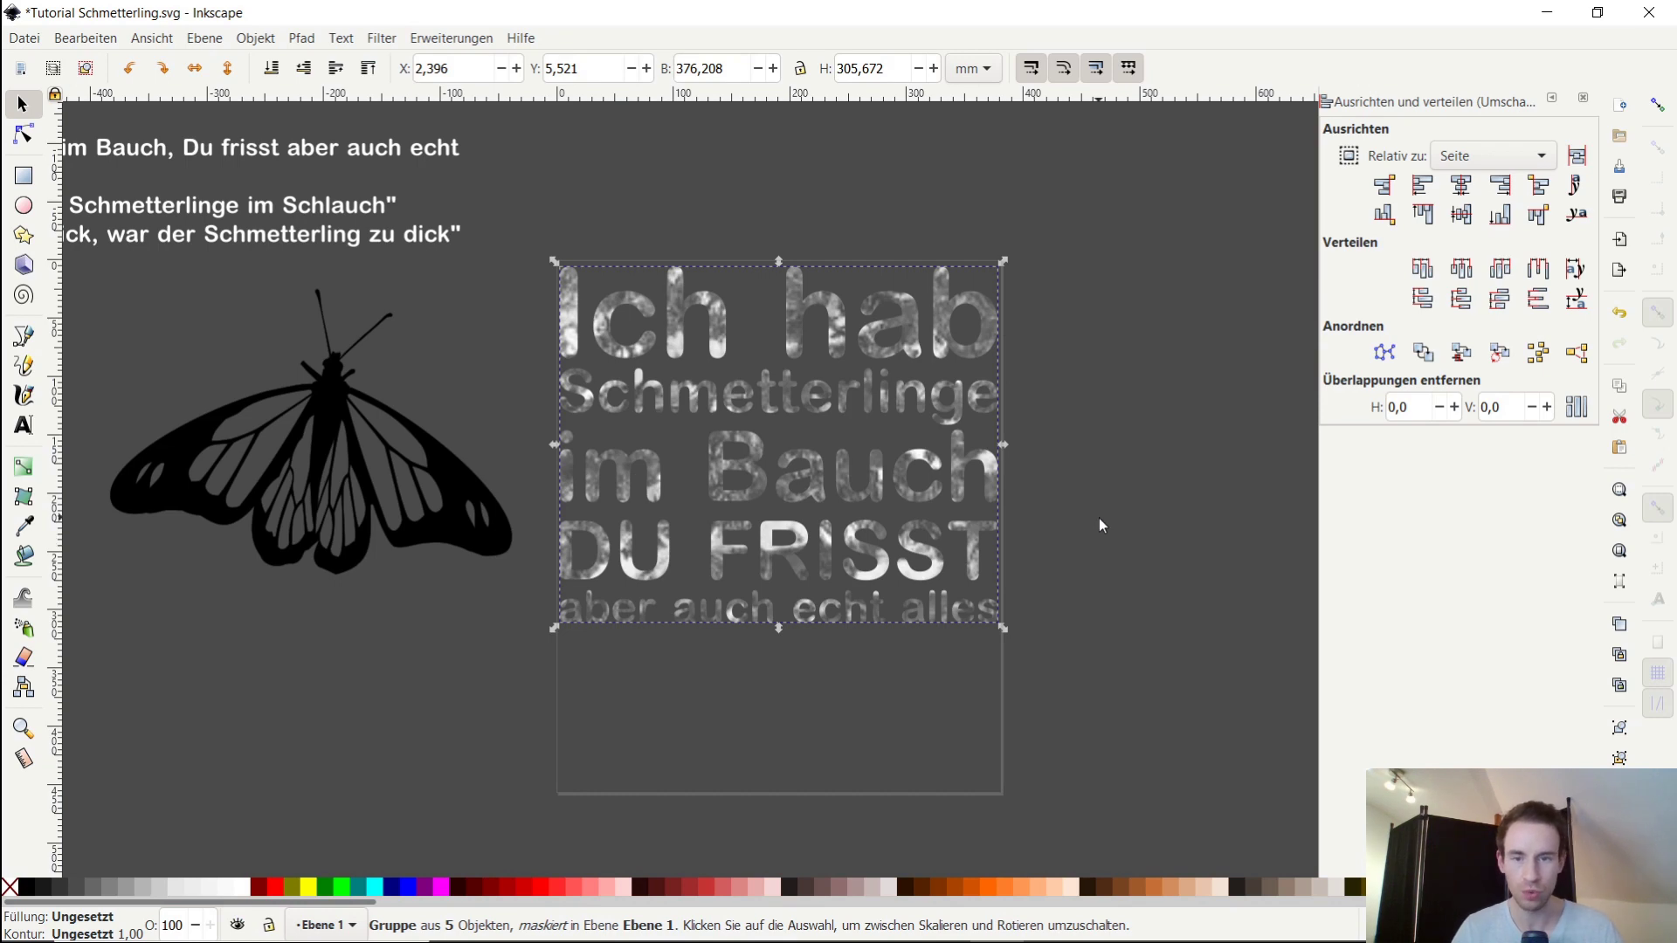
key(ctrl)
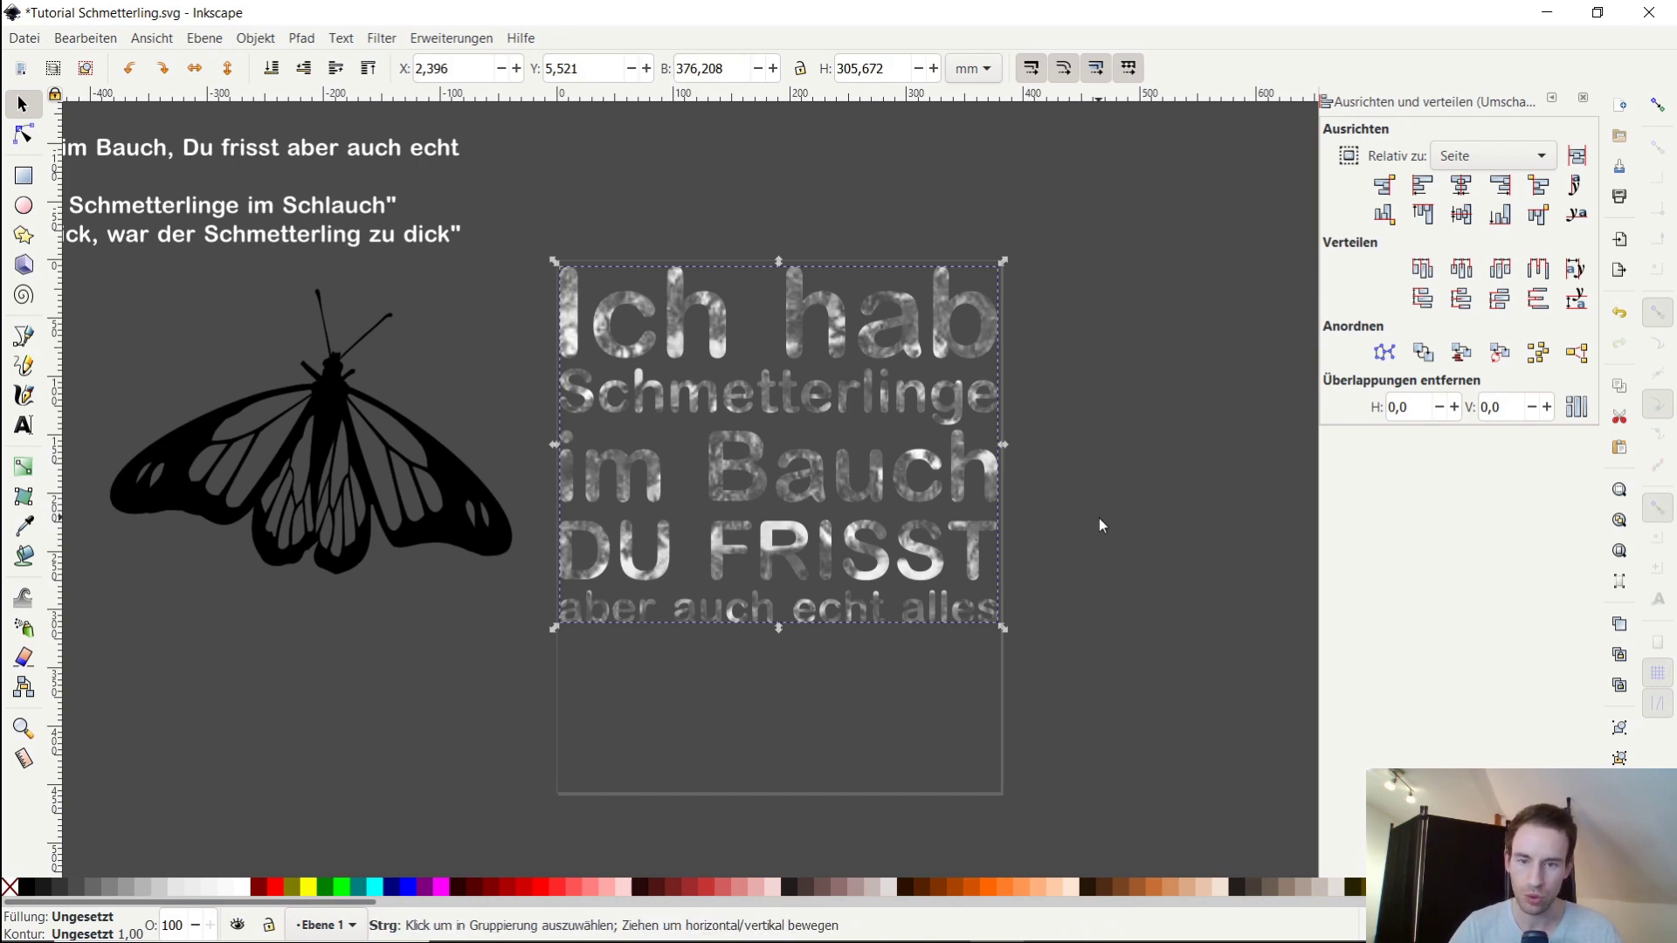
key(ctrl)
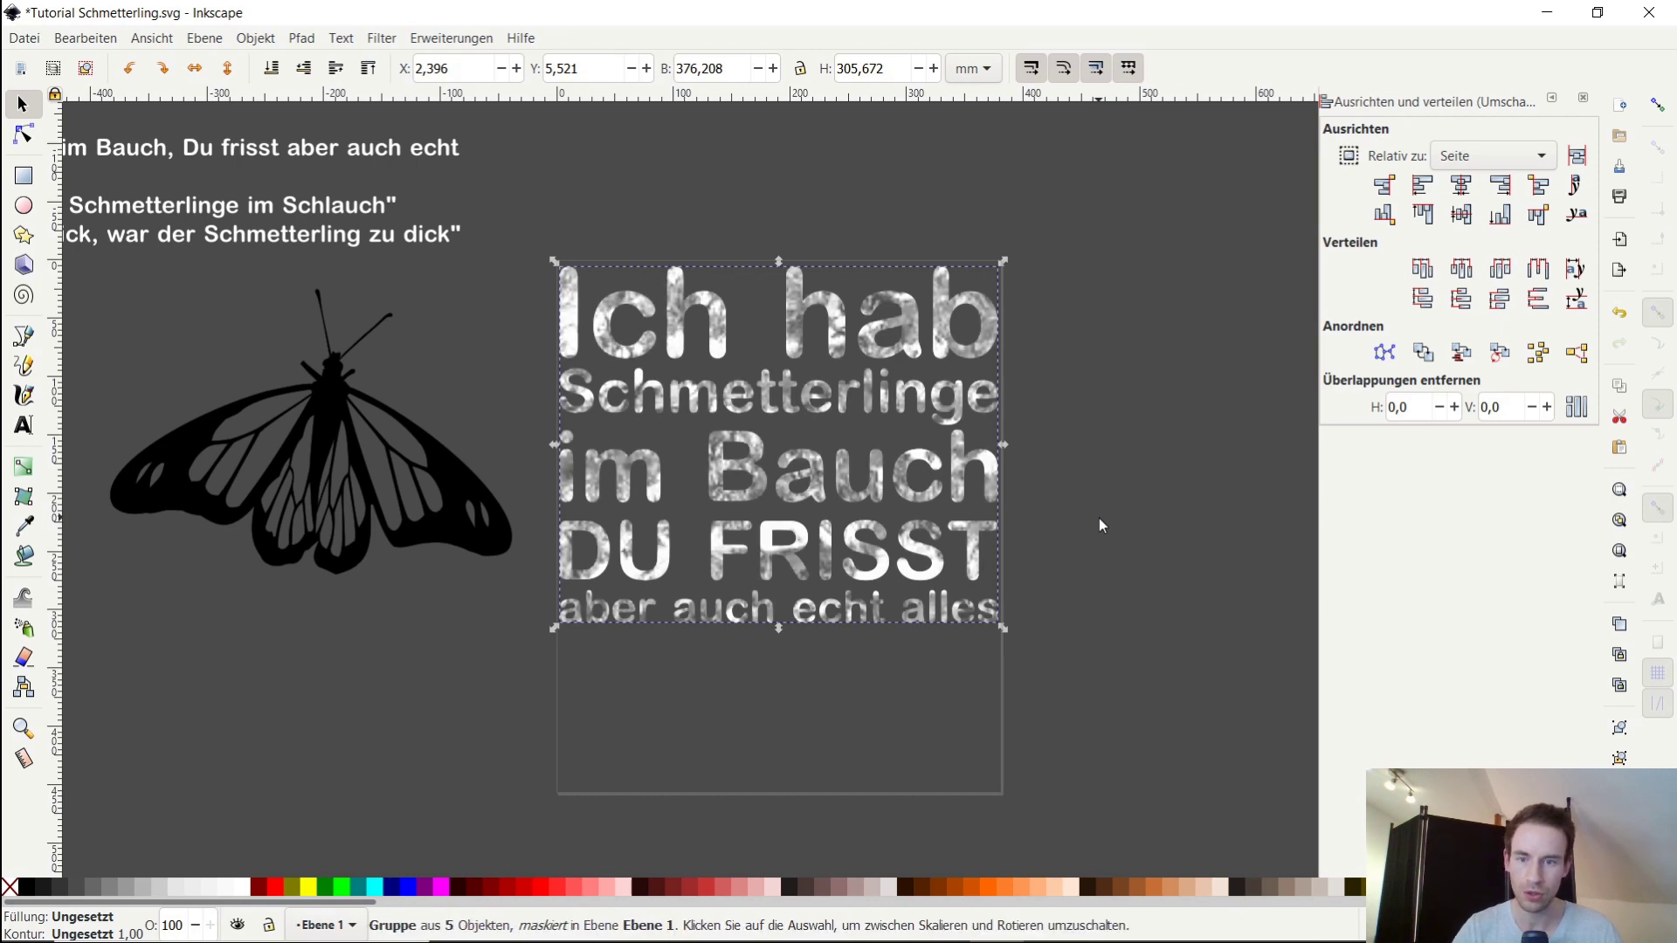
key(ctrl)
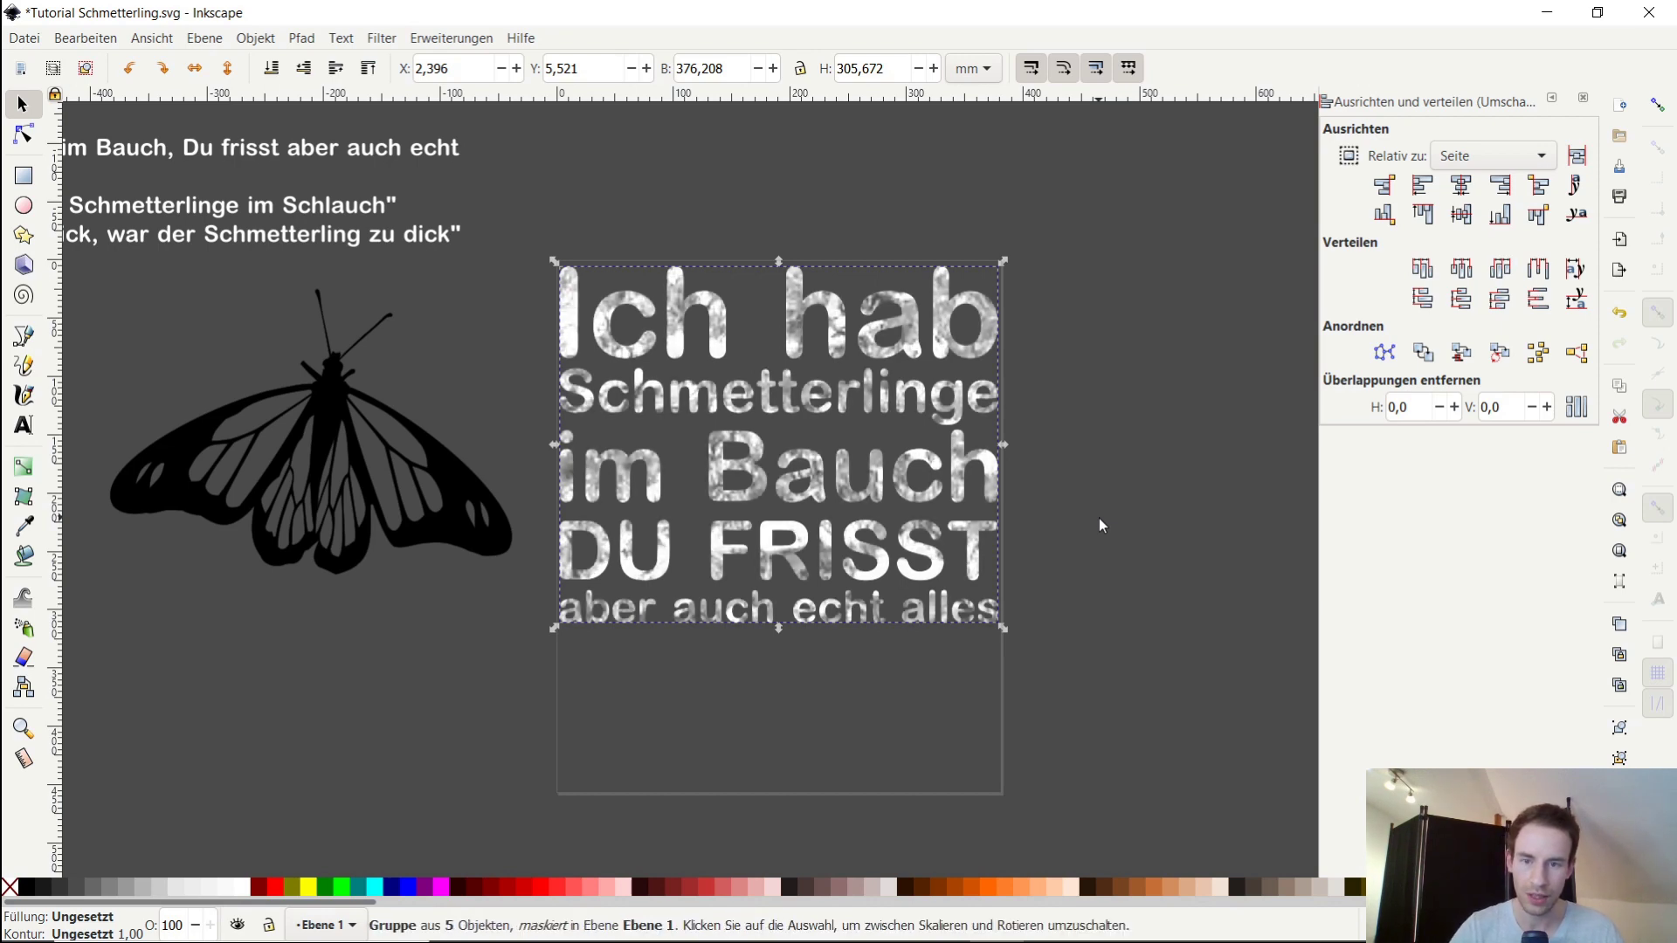
click(1098, 519)
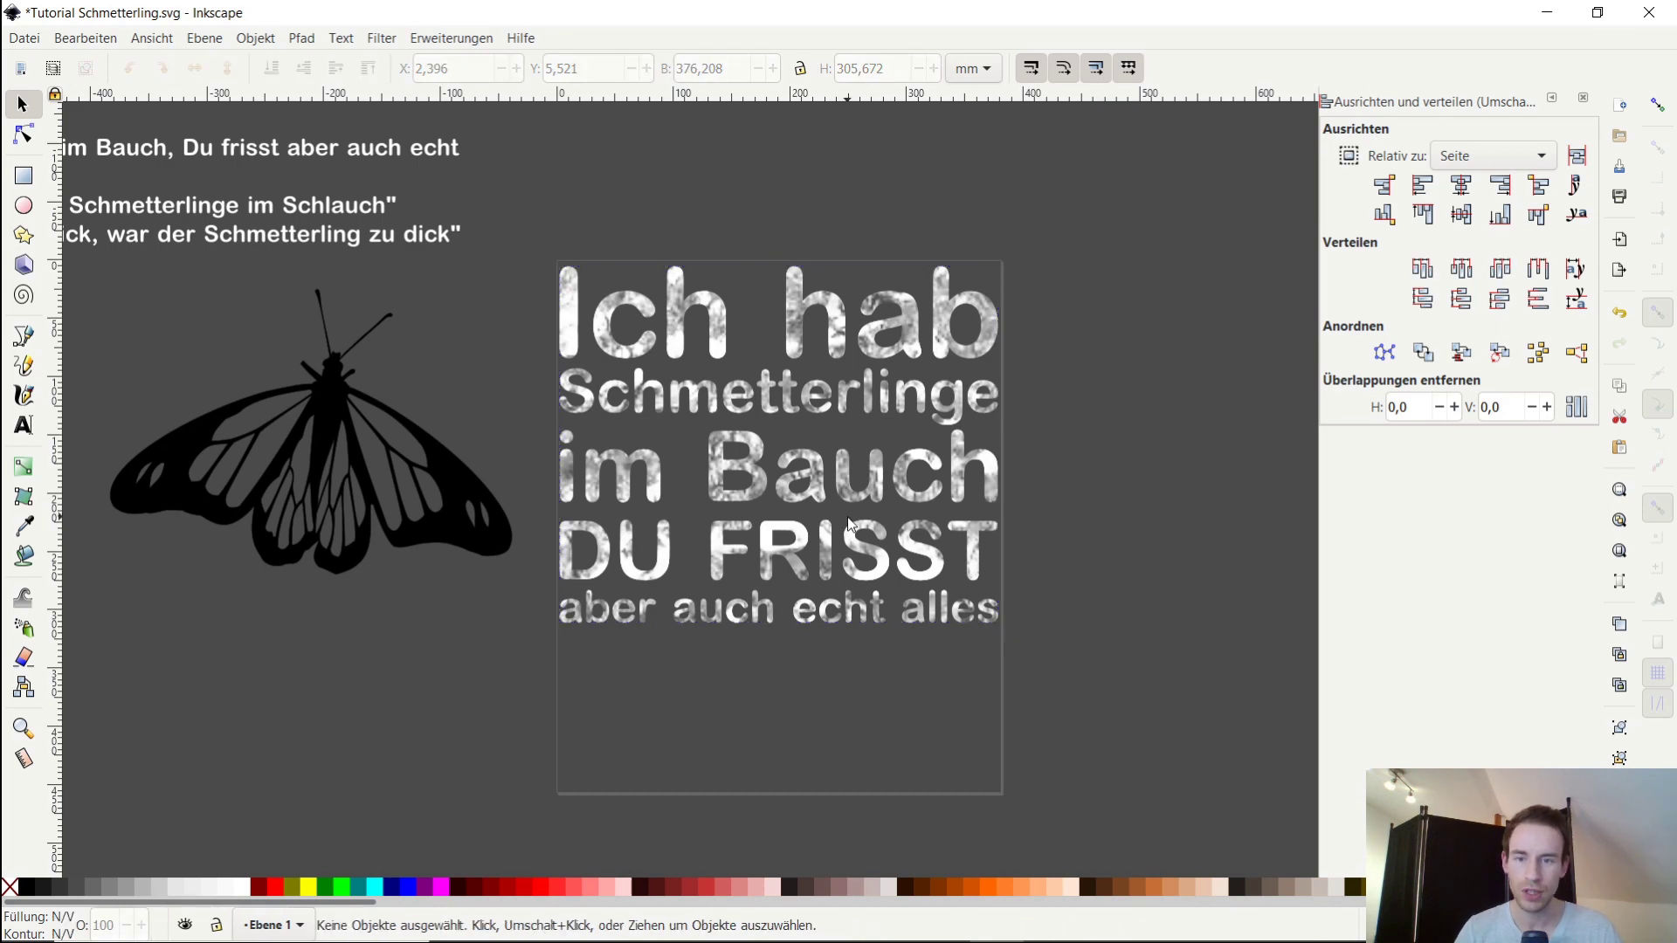
Bring the photo, butterfly and quotes into view and close the Align and Distribute panel
ctrl+scroll(753, 467, up, 1)
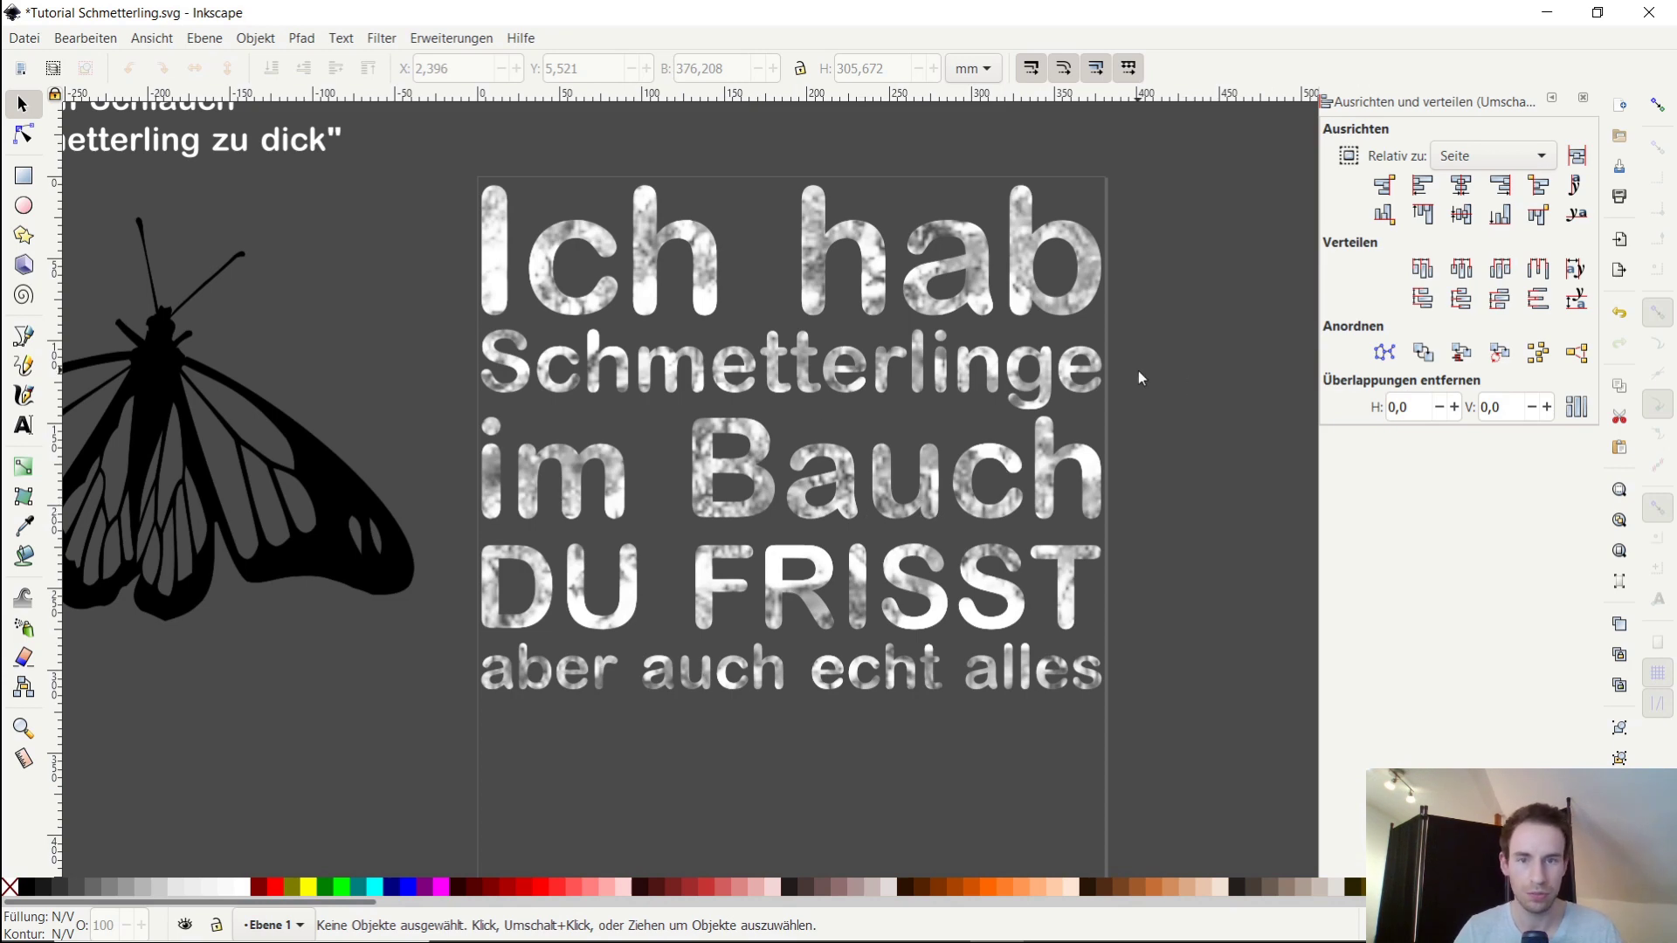
ctrl+scroll(1147, 358, down, 2)
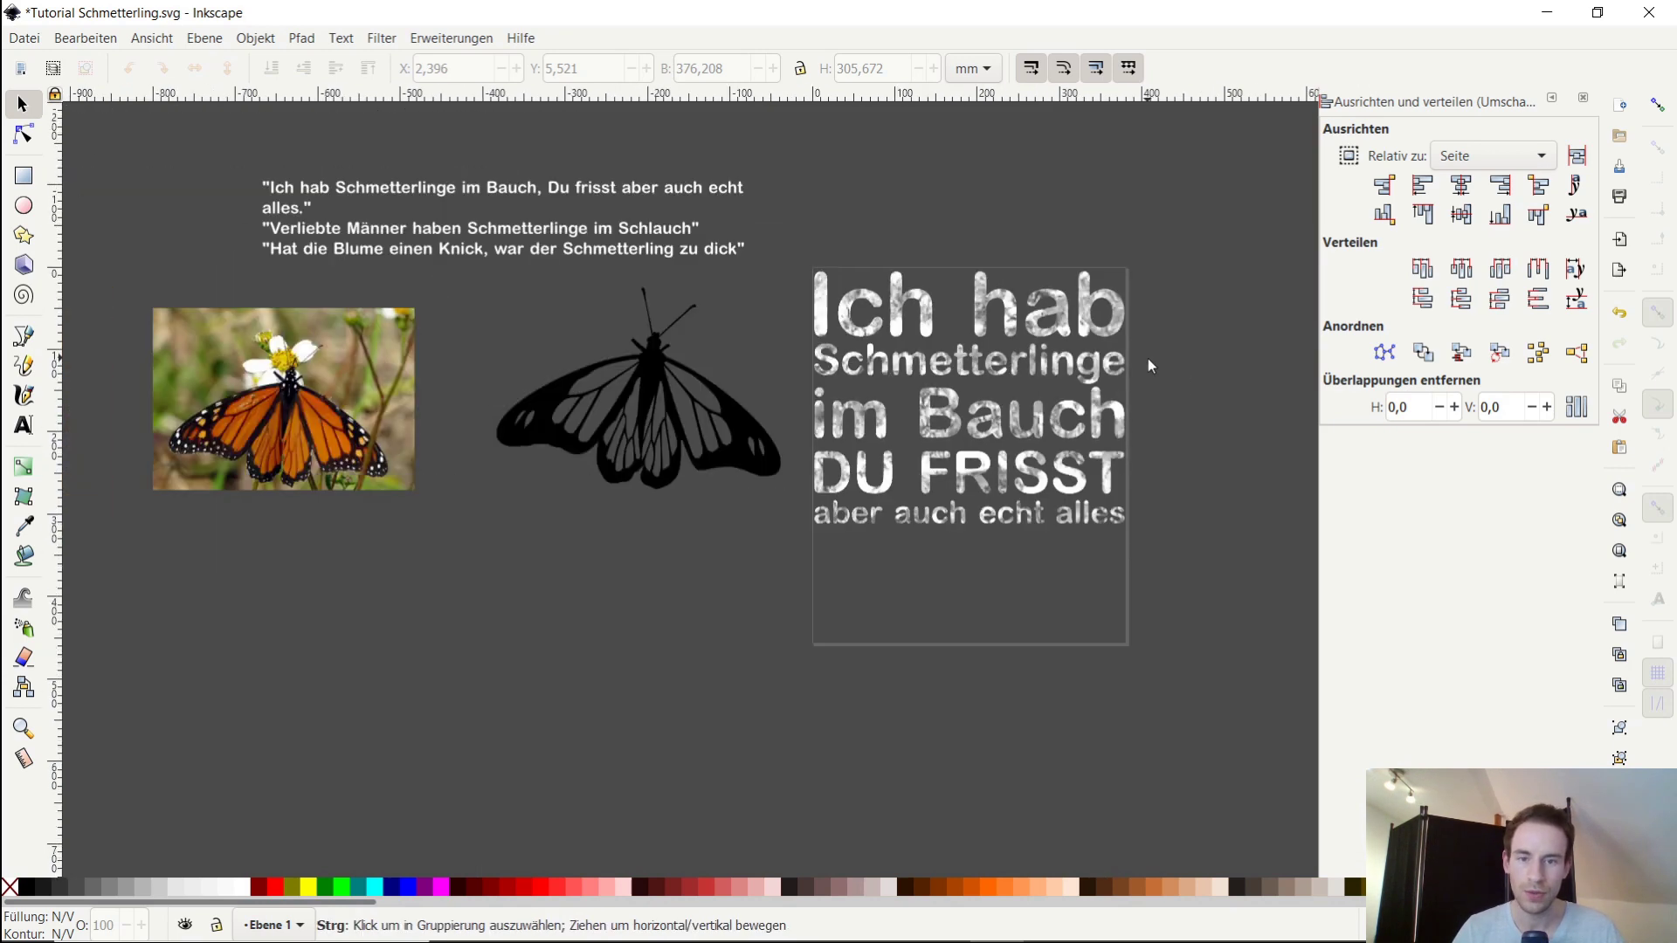
drag(1200, 311, 1041, 349)
ctrl+scroll(934, 401, up, 2)
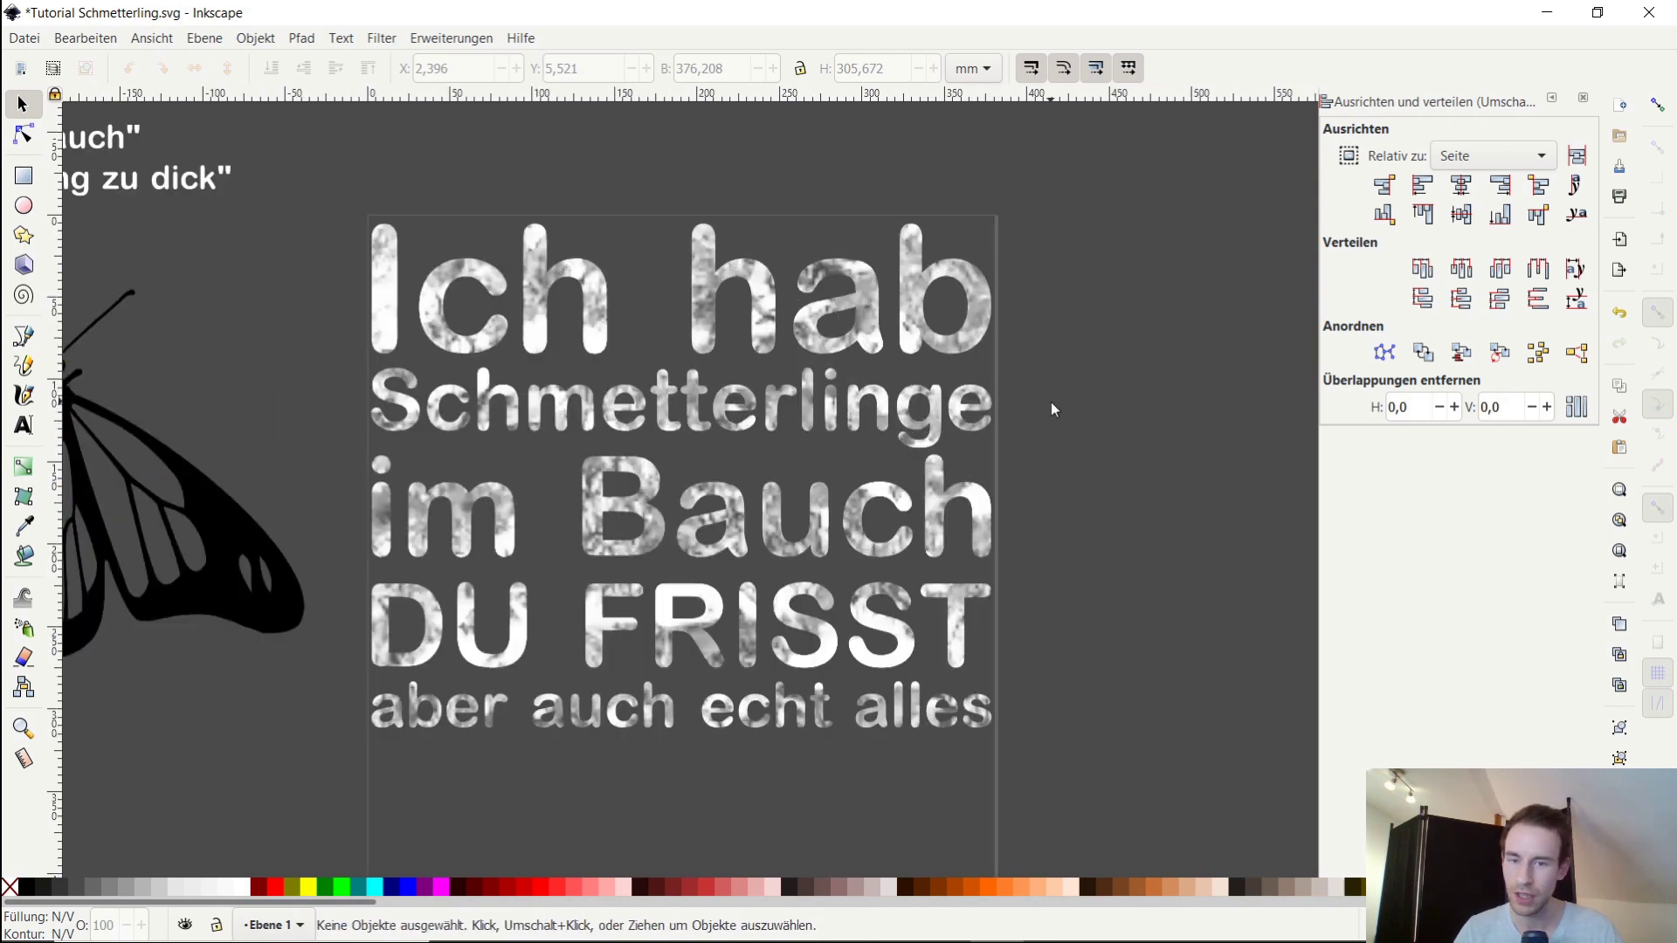
ctrl+scroll(1034, 390, down, 1)
ctrl+scroll(1024, 385, down, 1)
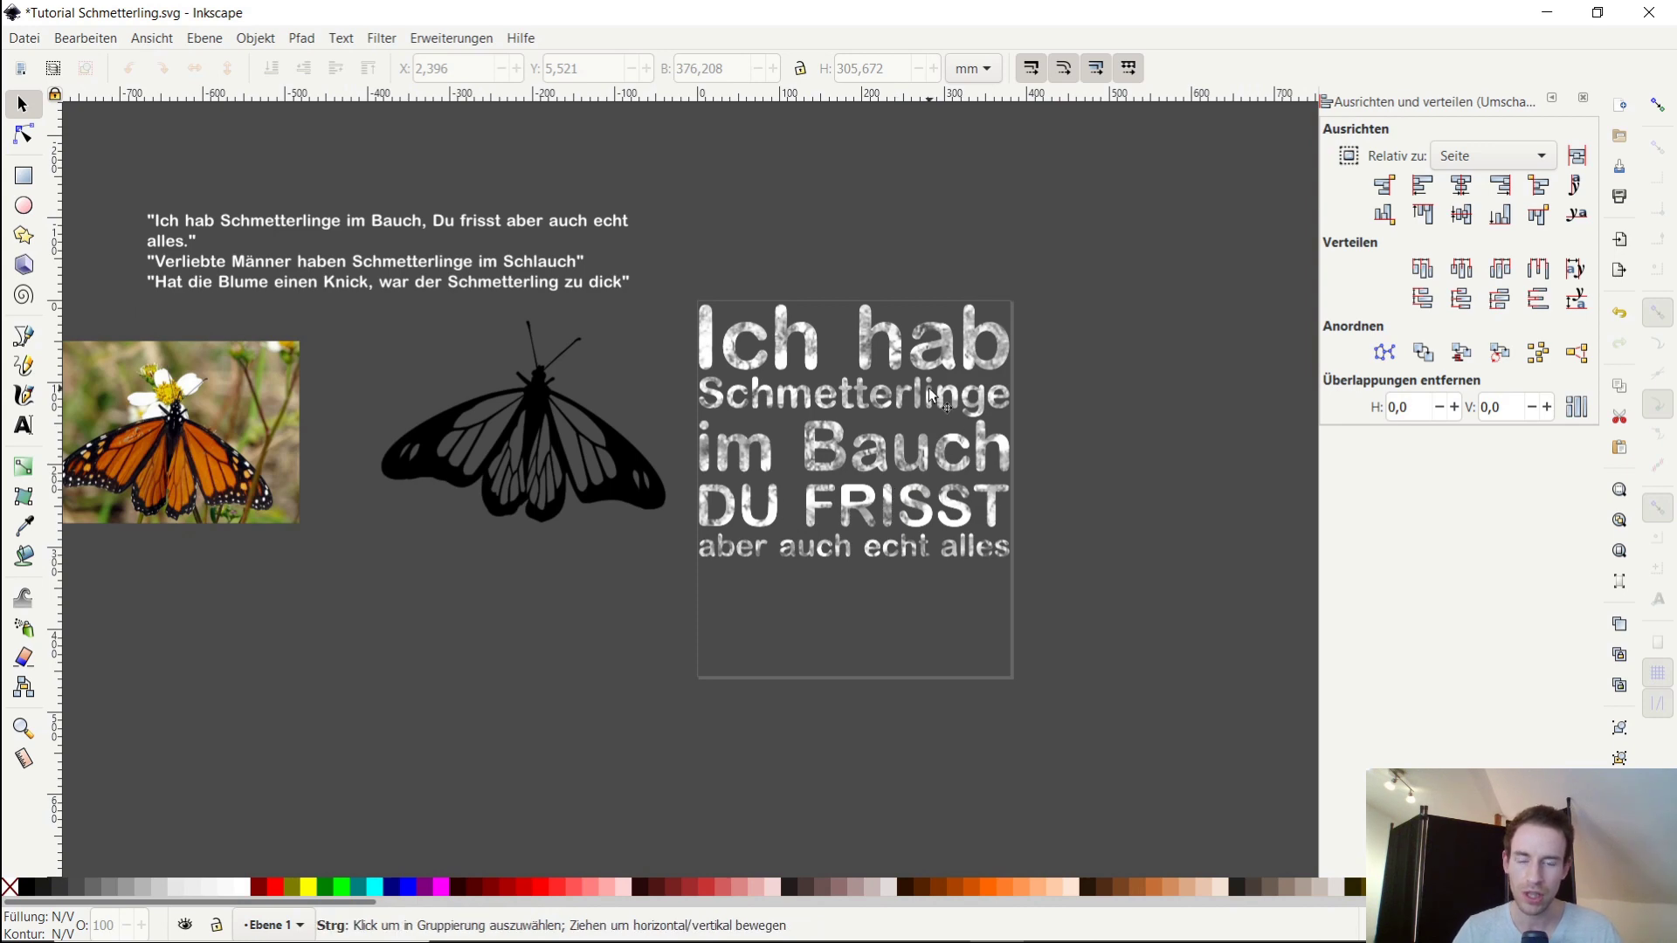
ctrl+scroll(941, 395, up, 1)
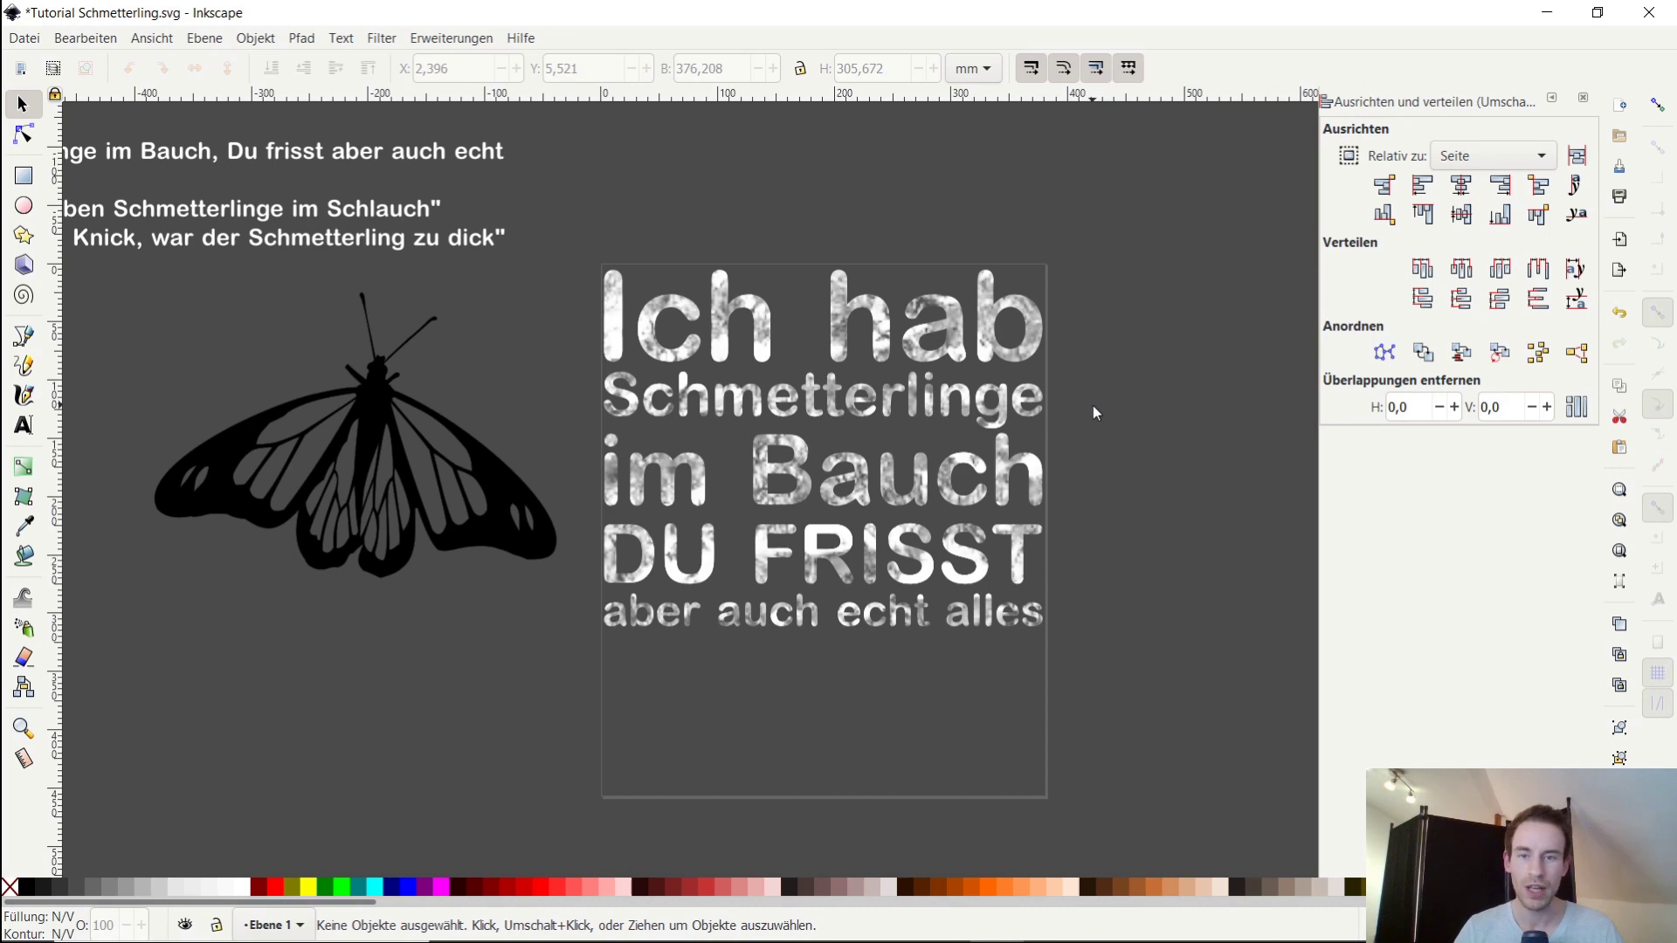
ctrl+scroll(1093, 405, down, 1)
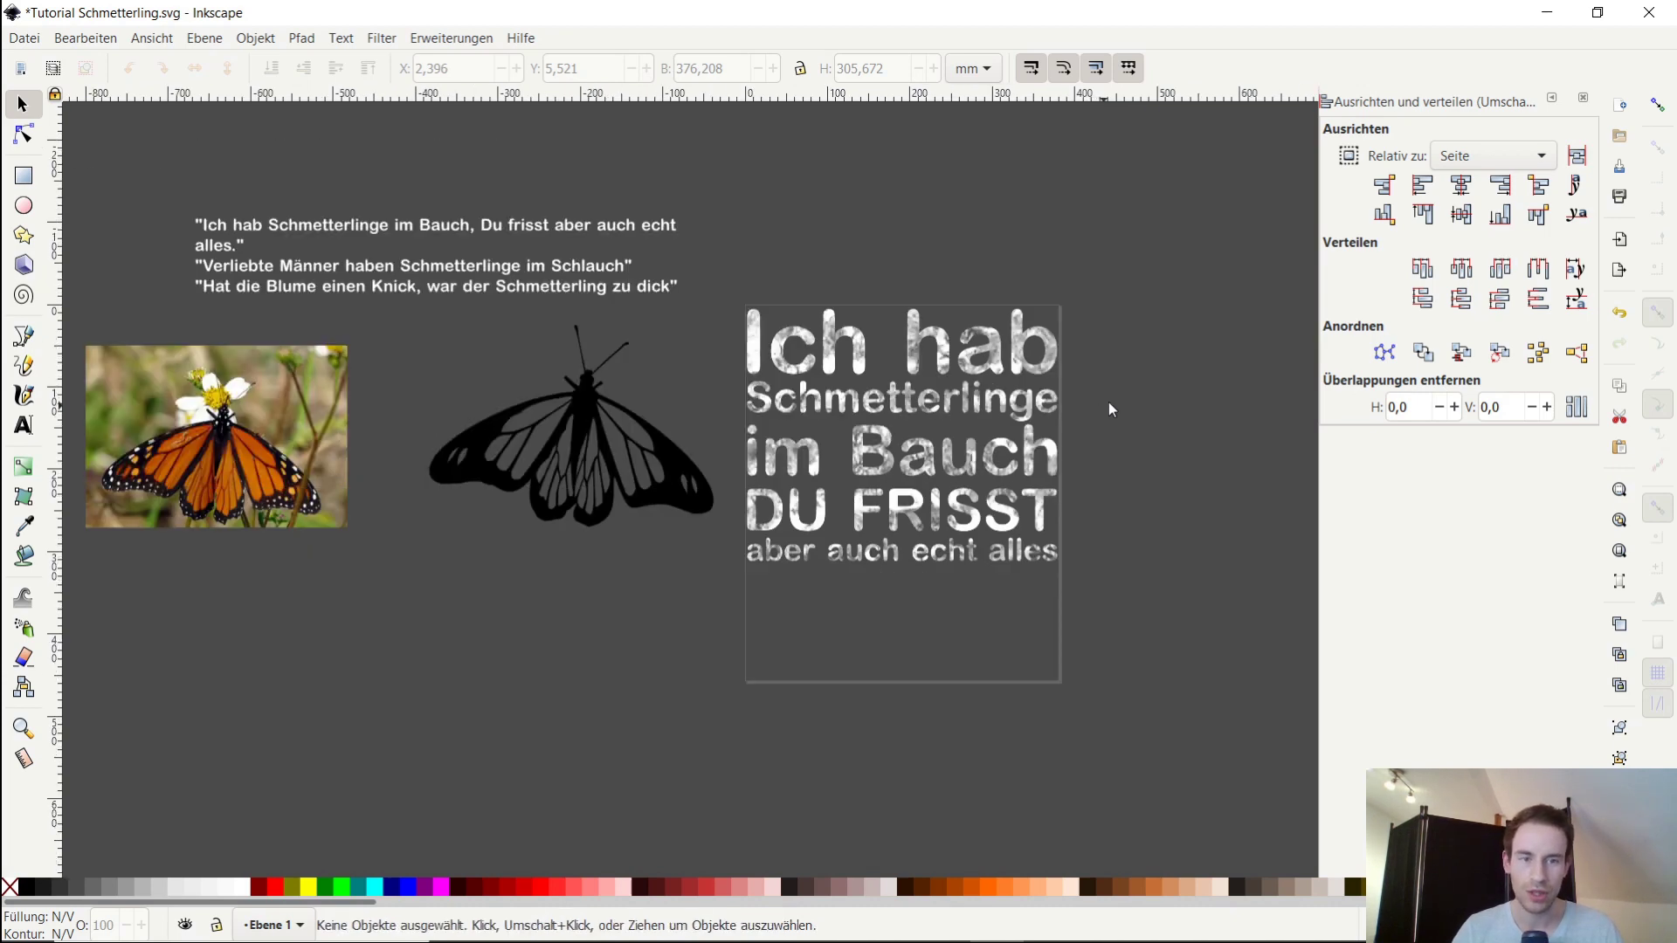
click(1583, 102)
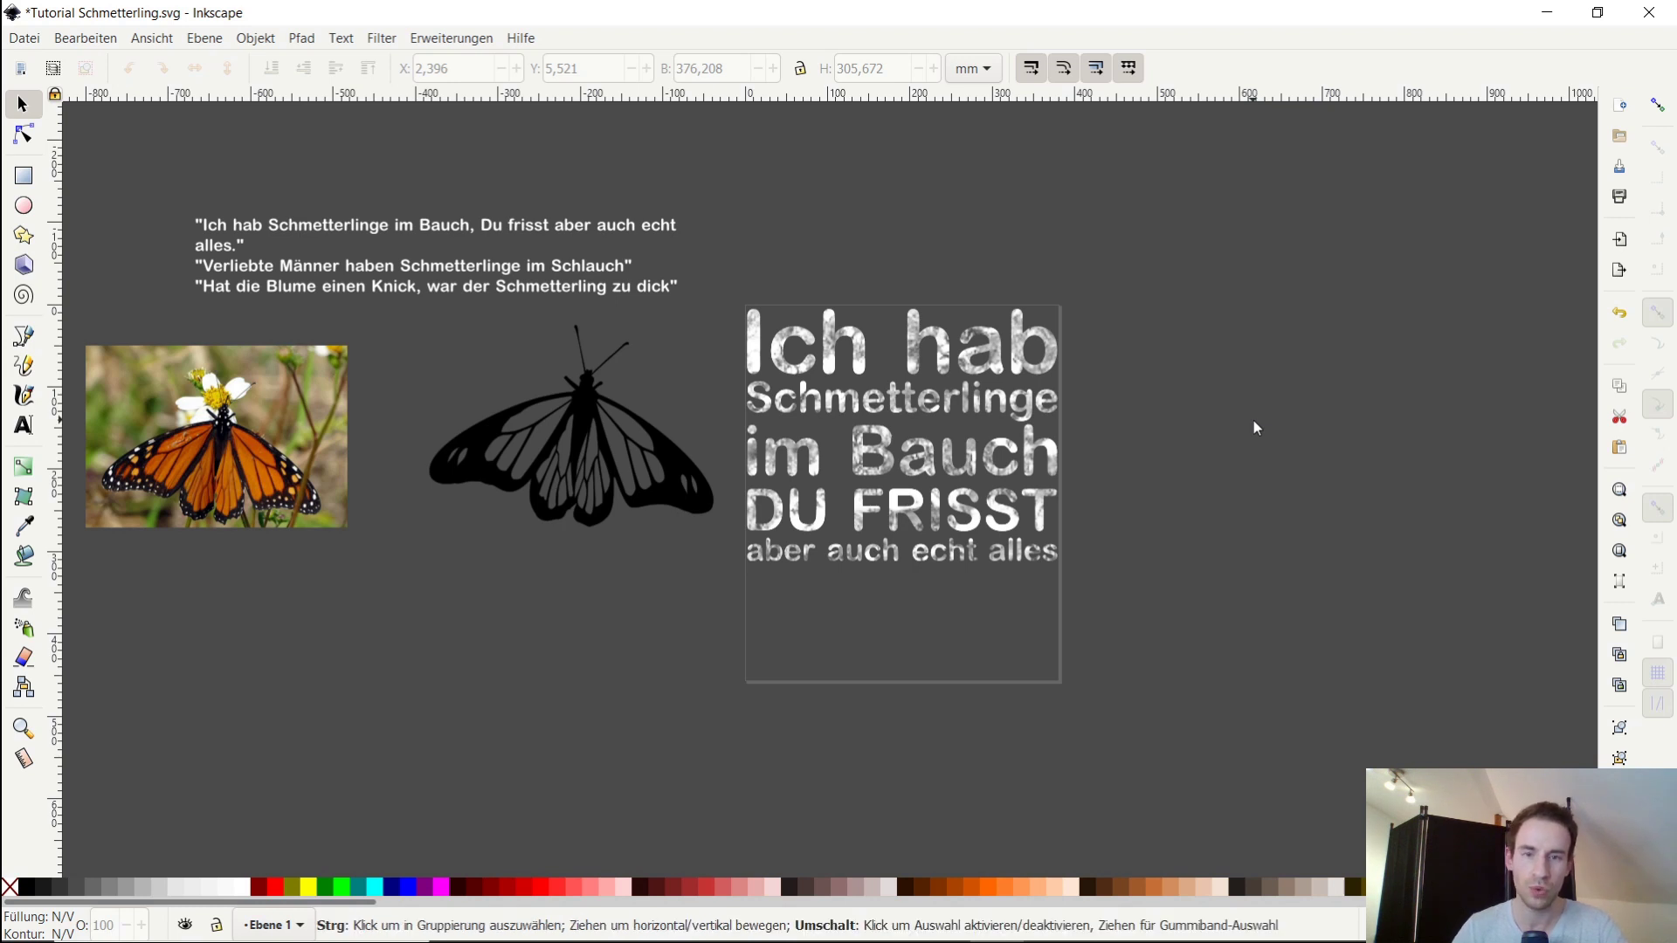
Export the Seite area as Tutorial Schmetterling.png at 300 dpi (4500 × 5400 px)
key(shift+ctrl+e)
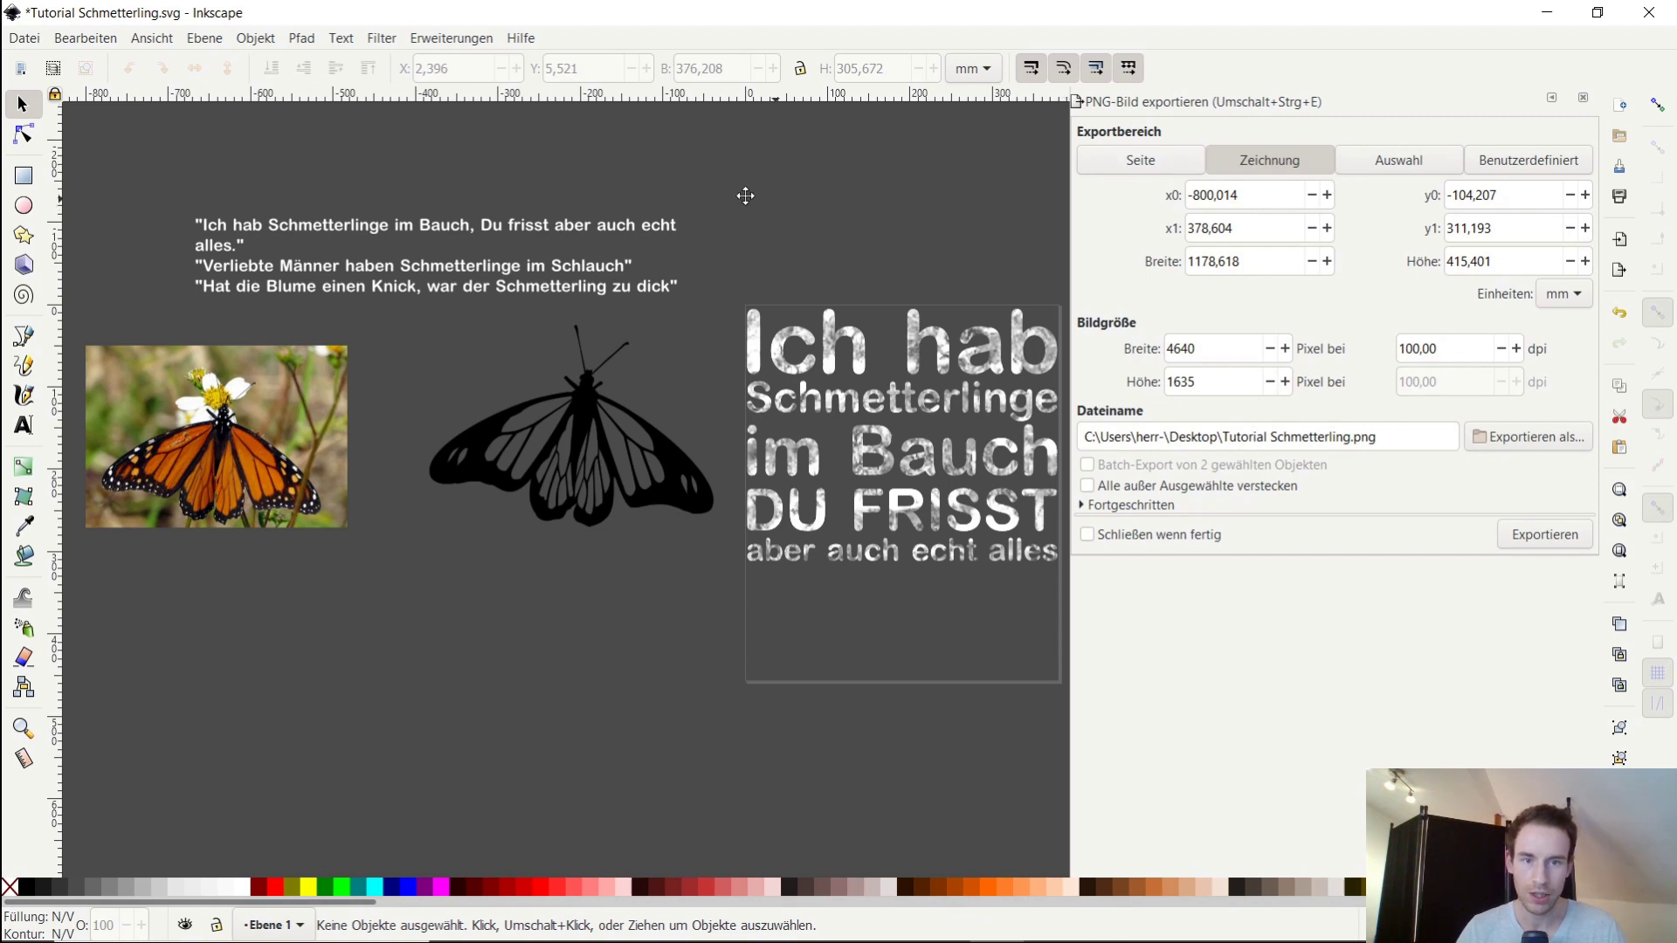
scroll(744, 195, right, 3)
ctrl+scroll(772, 289, down, 2)
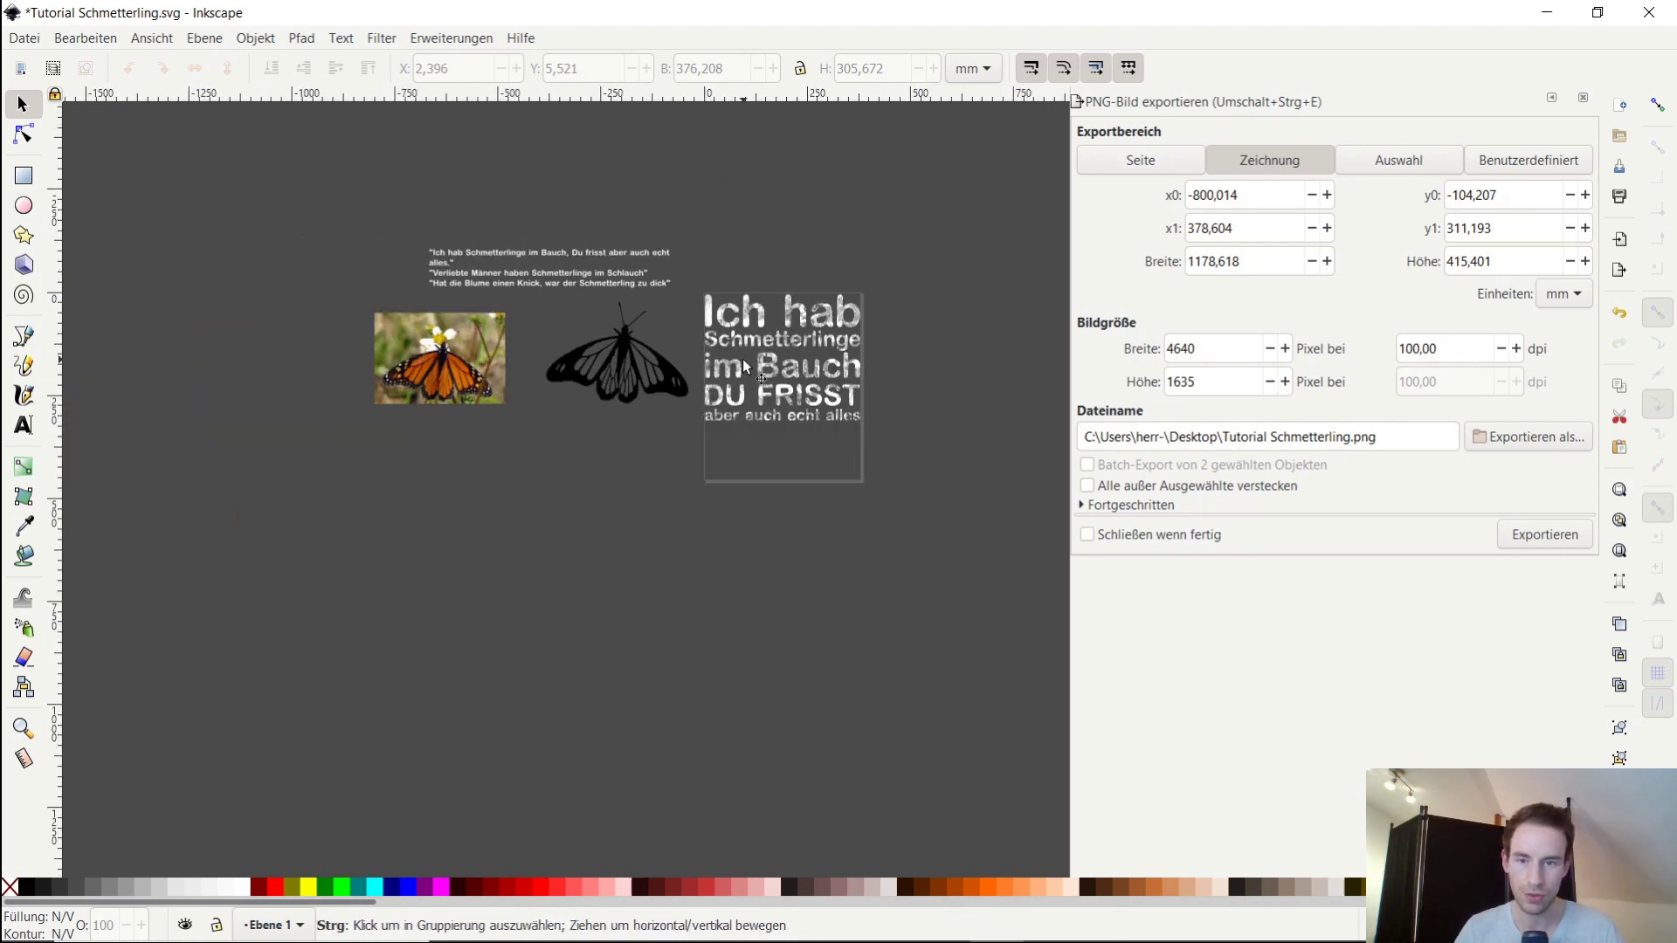
ctrl+scroll(908, 338, up, 2)
scroll(857, 225, right, 1)
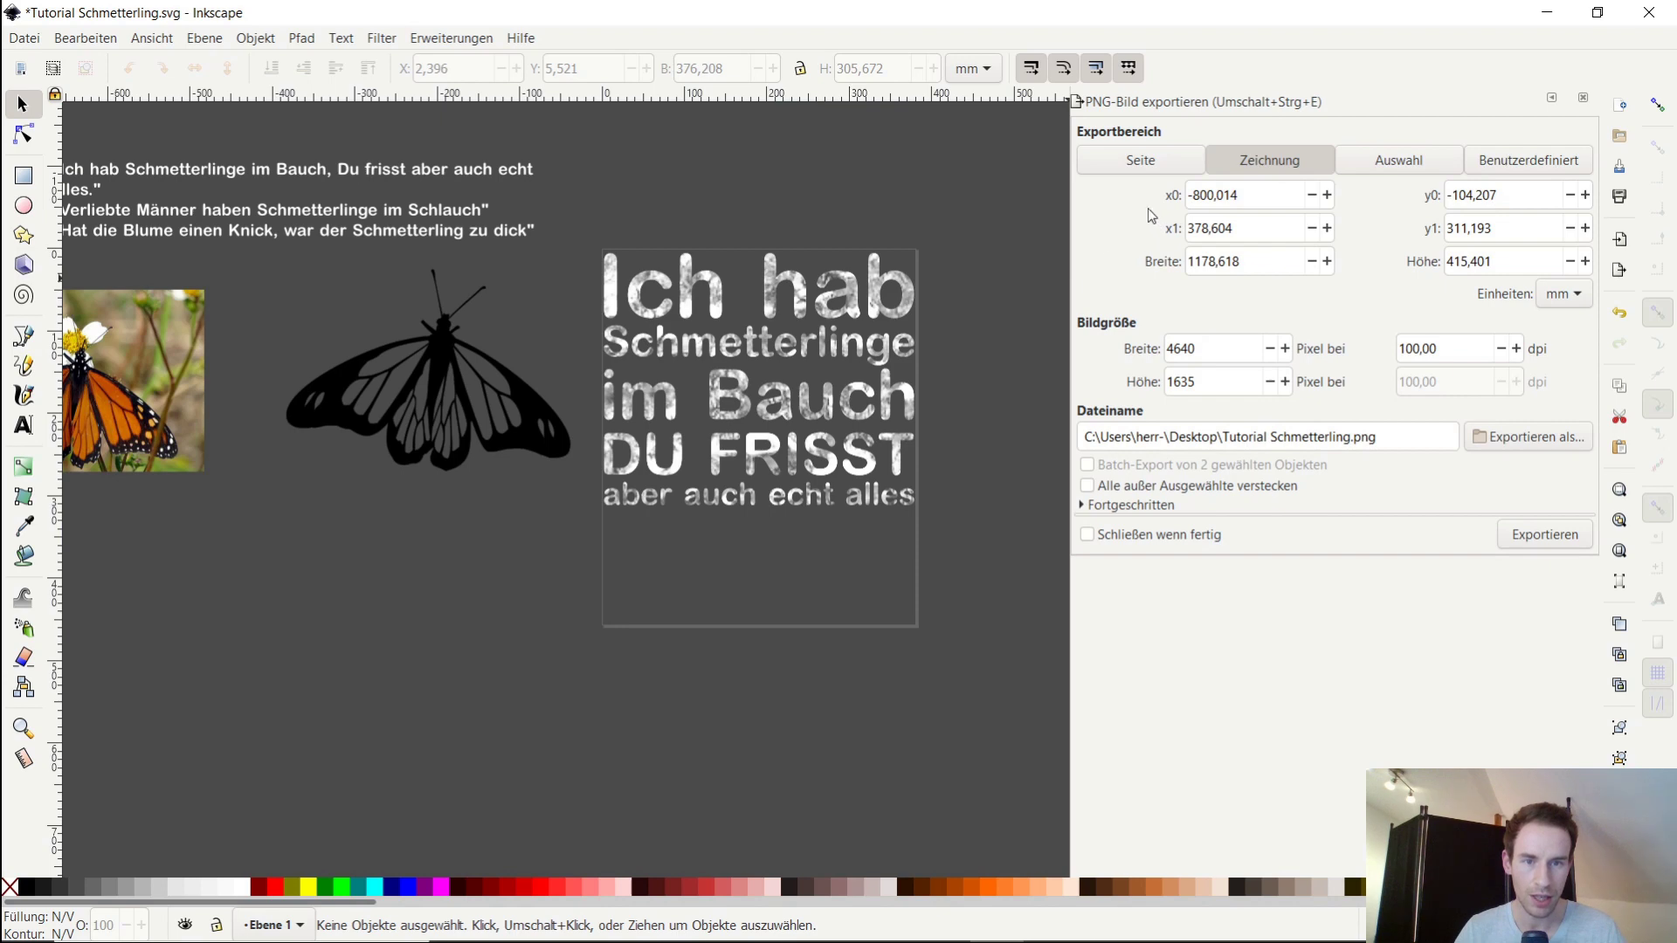
click(1115, 166)
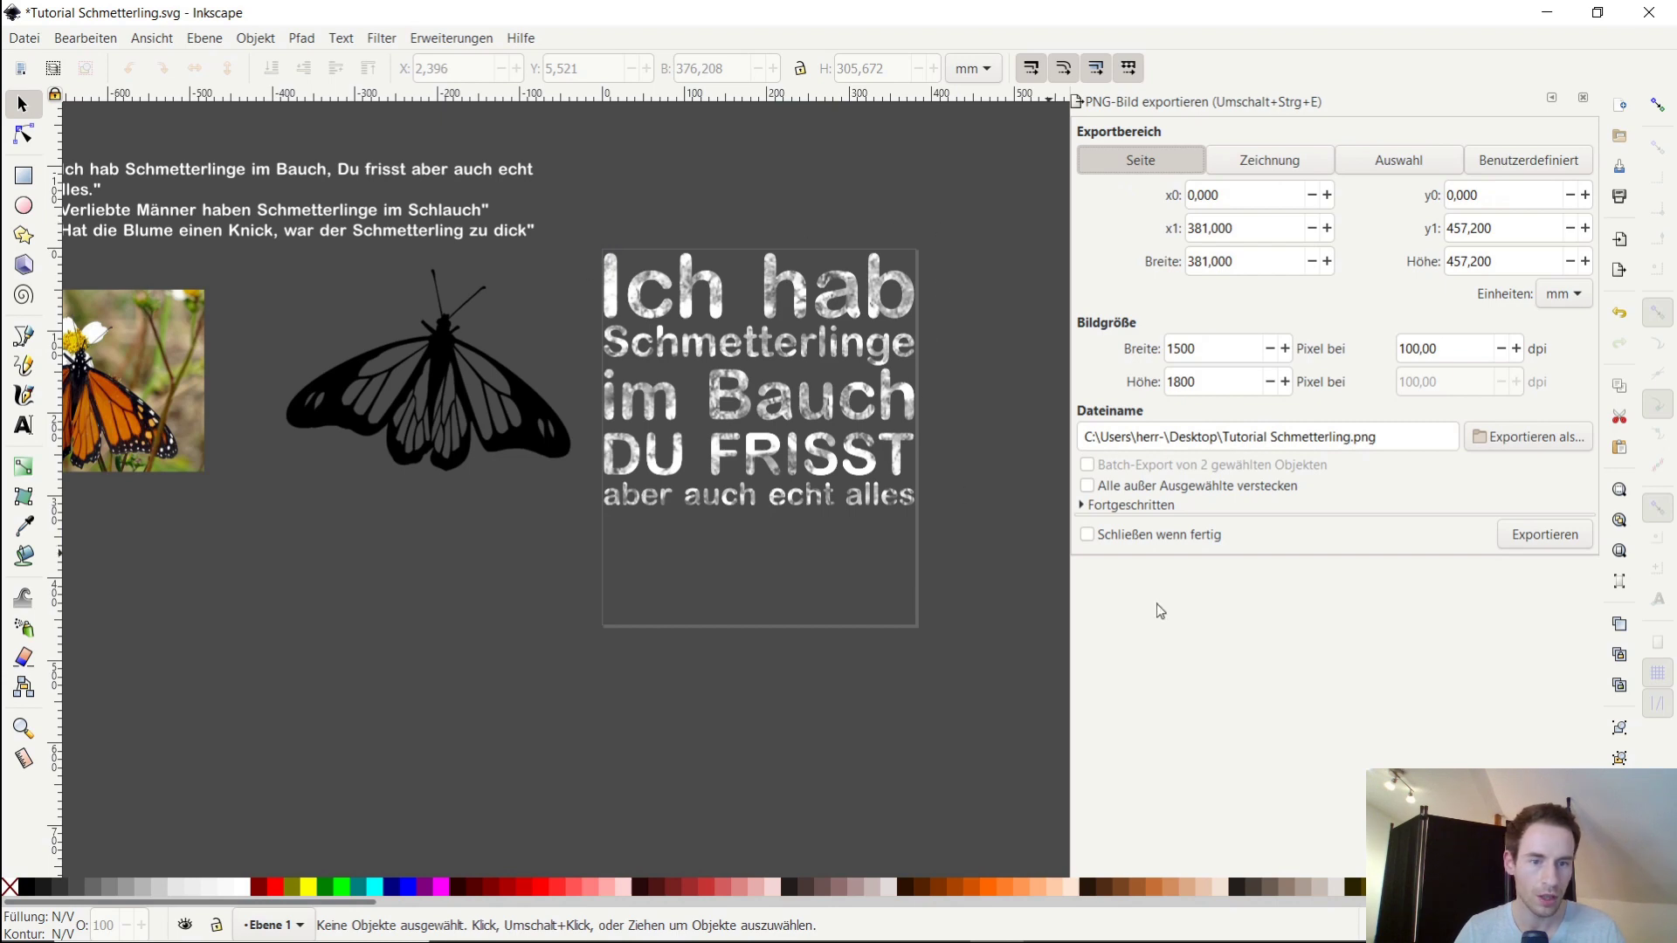
double_click(1446, 350)
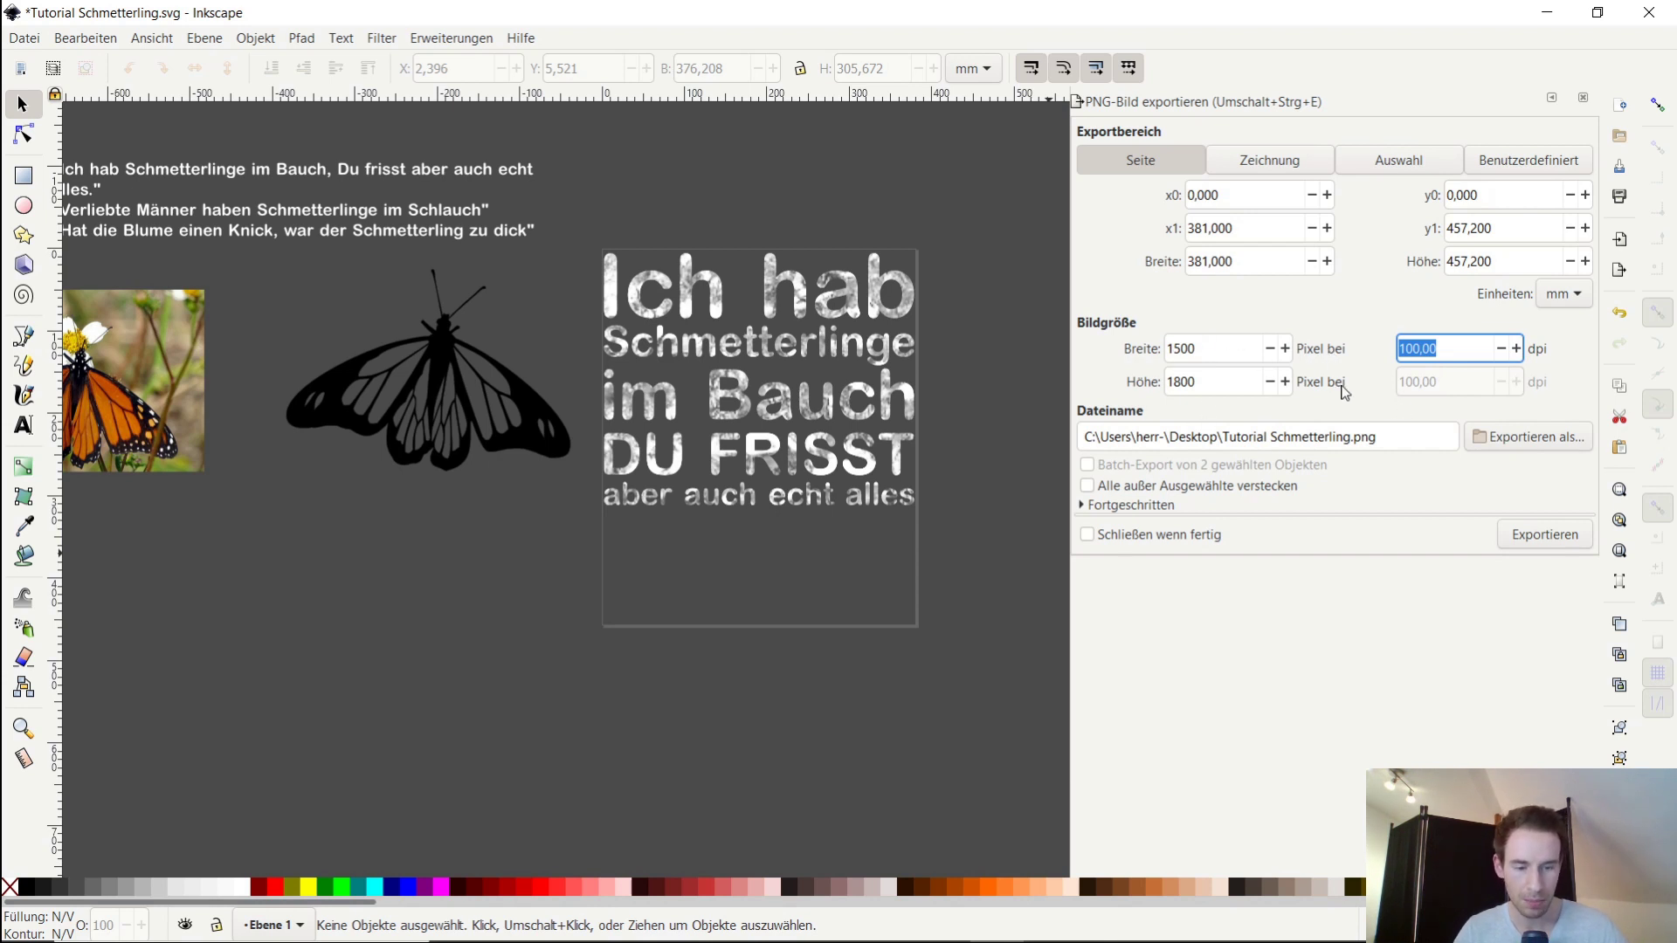
text(300)
key(Return)
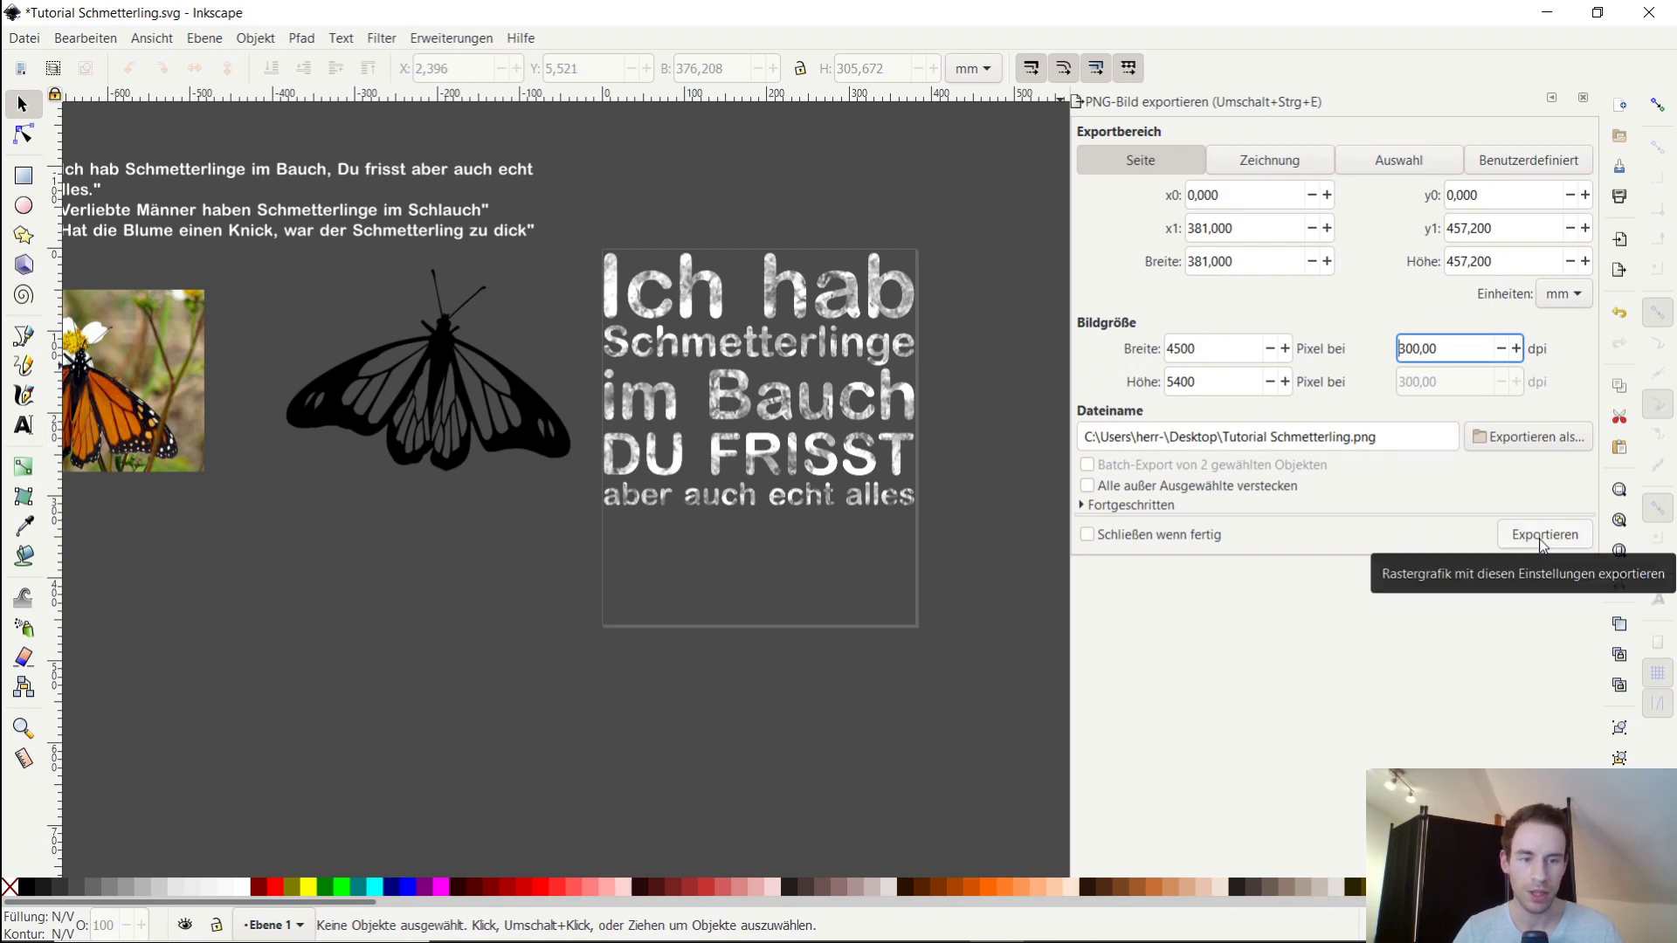
click(1542, 536)
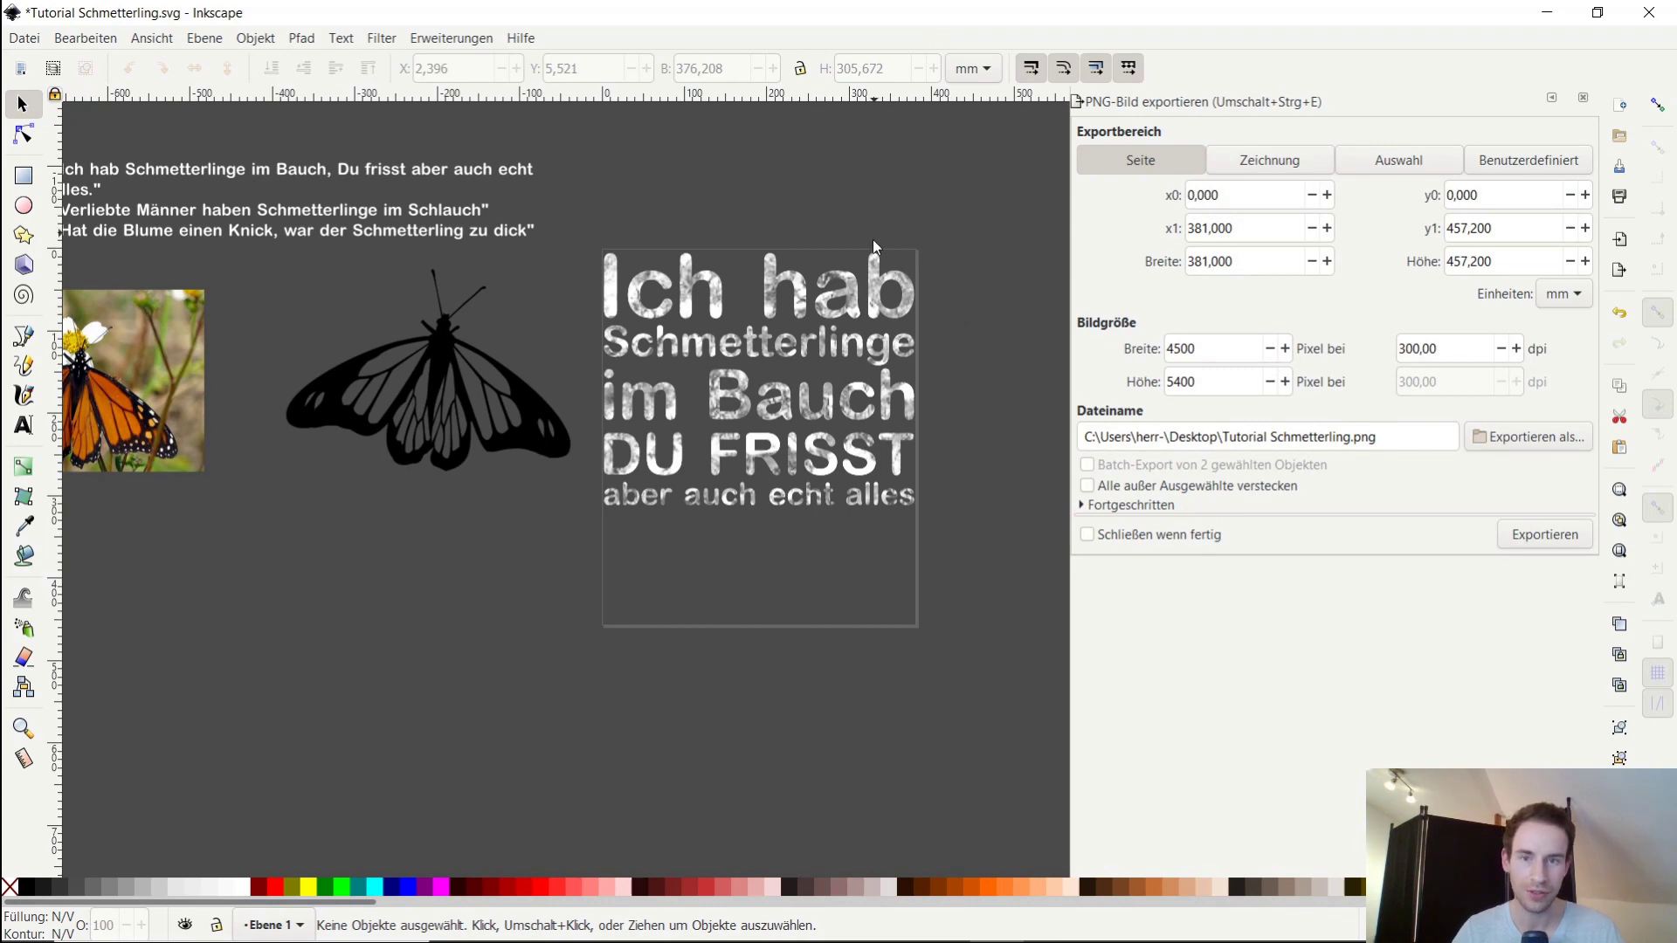
Close the export panel and paste two copies of the masked text group
ctrl+scroll(807, 289, up, 2)
ctrl+scroll(808, 289, down, 1)
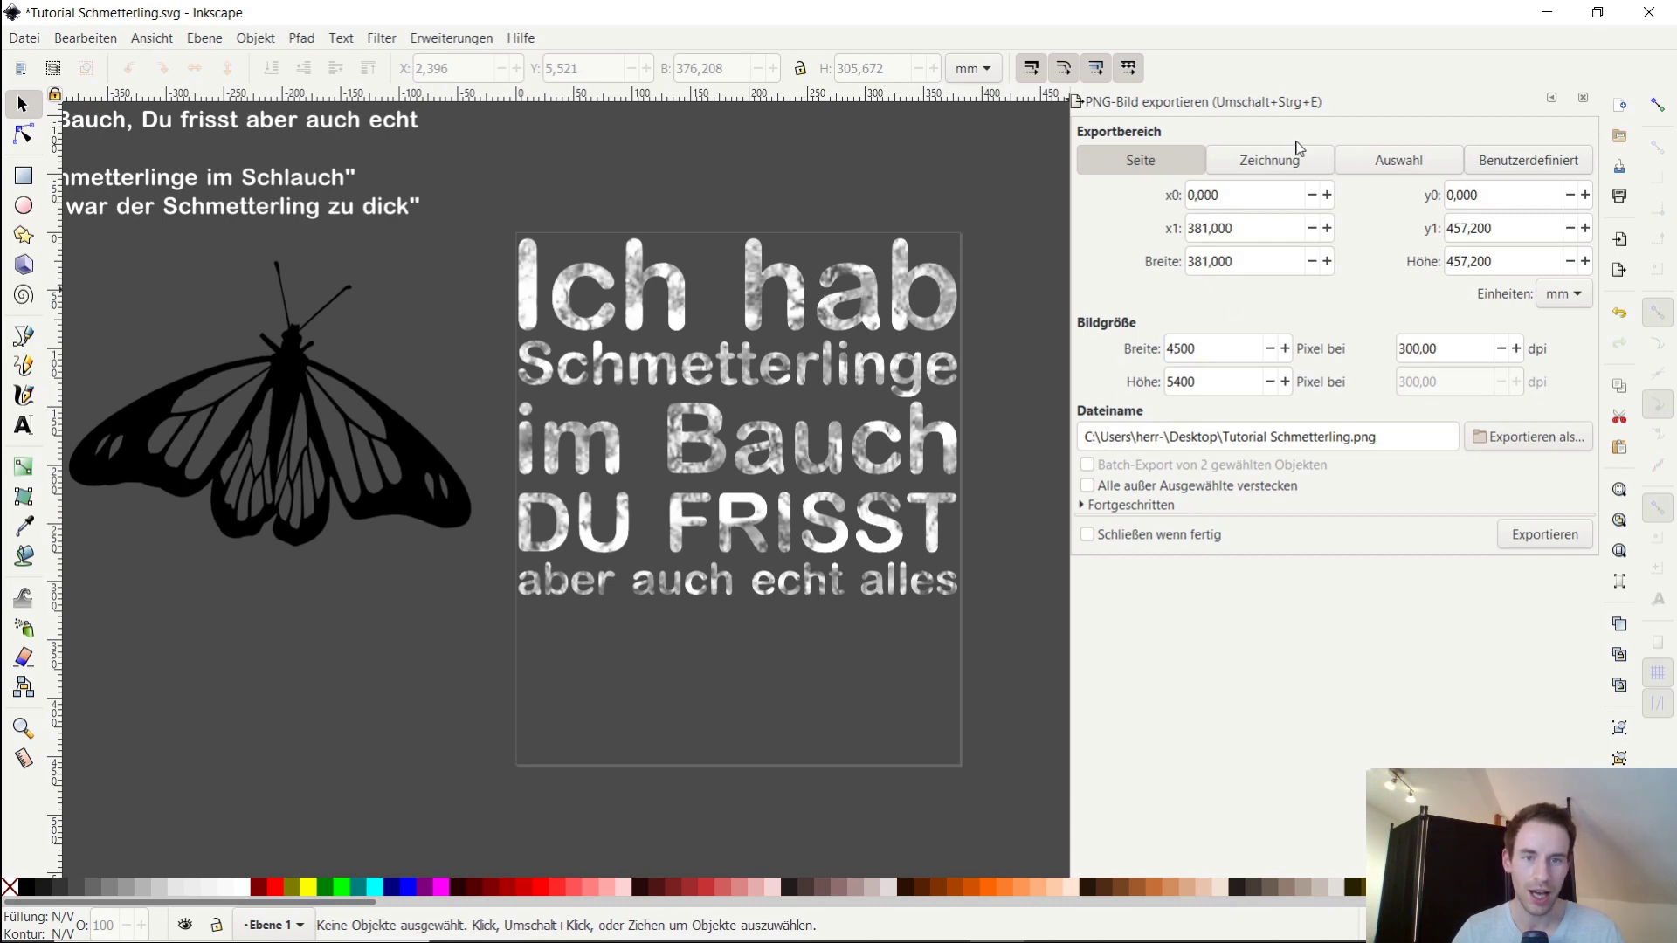
click(1578, 98)
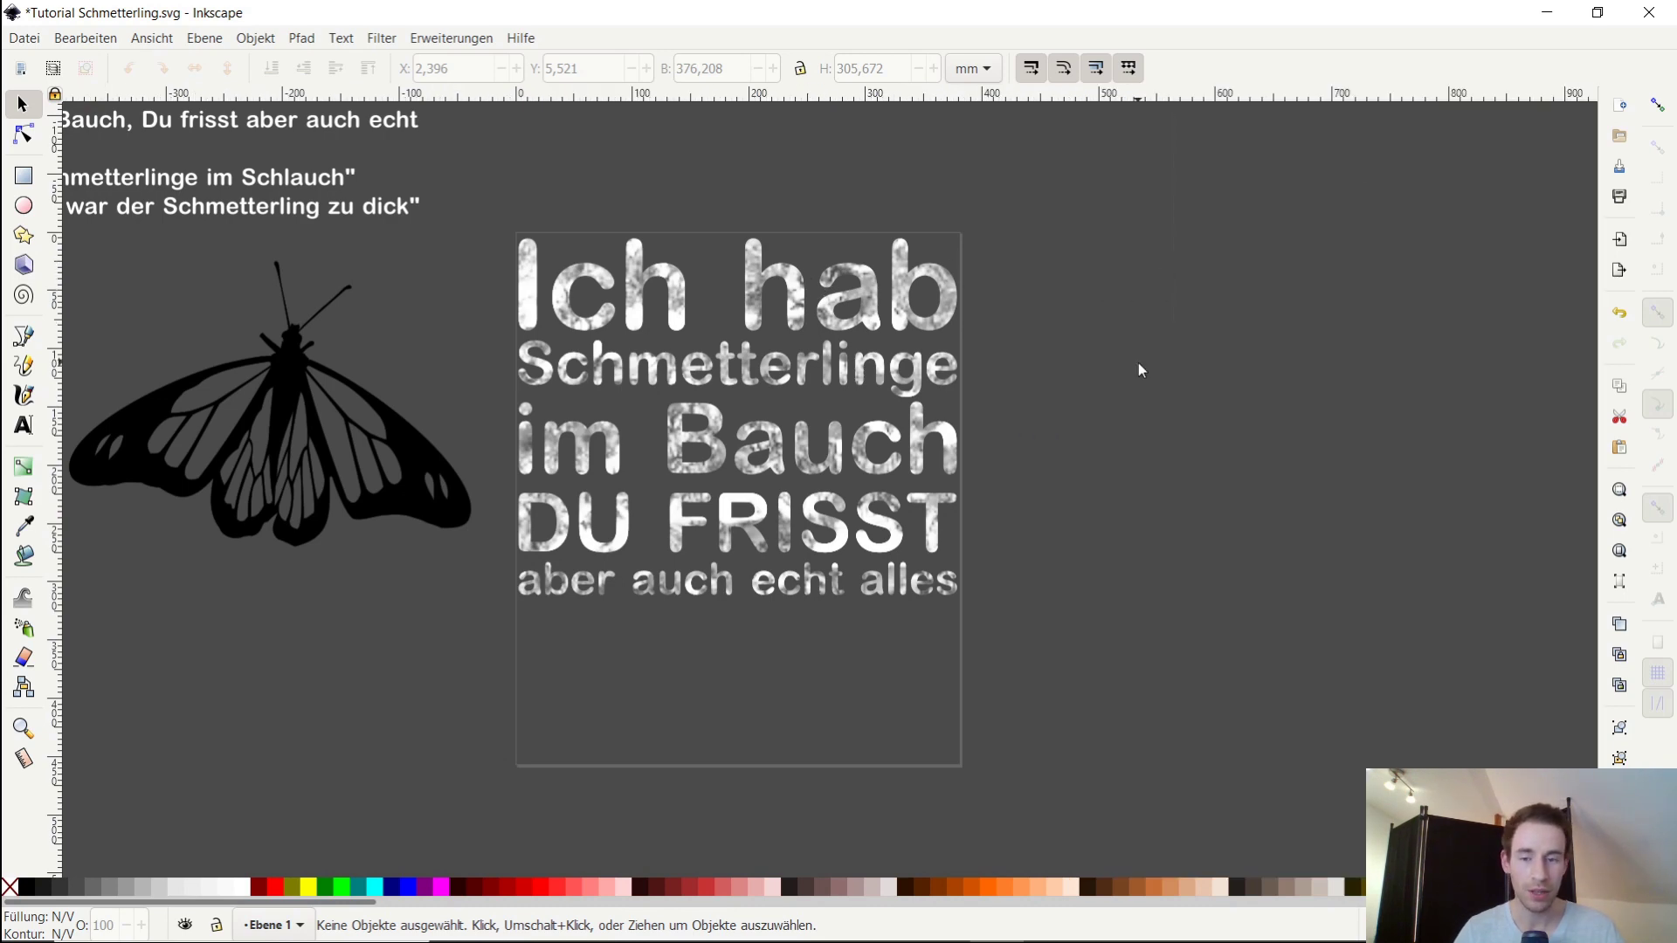
ctrl+scroll(1137, 365, down, 1)
ctrl+scroll(1135, 365, down, 1)
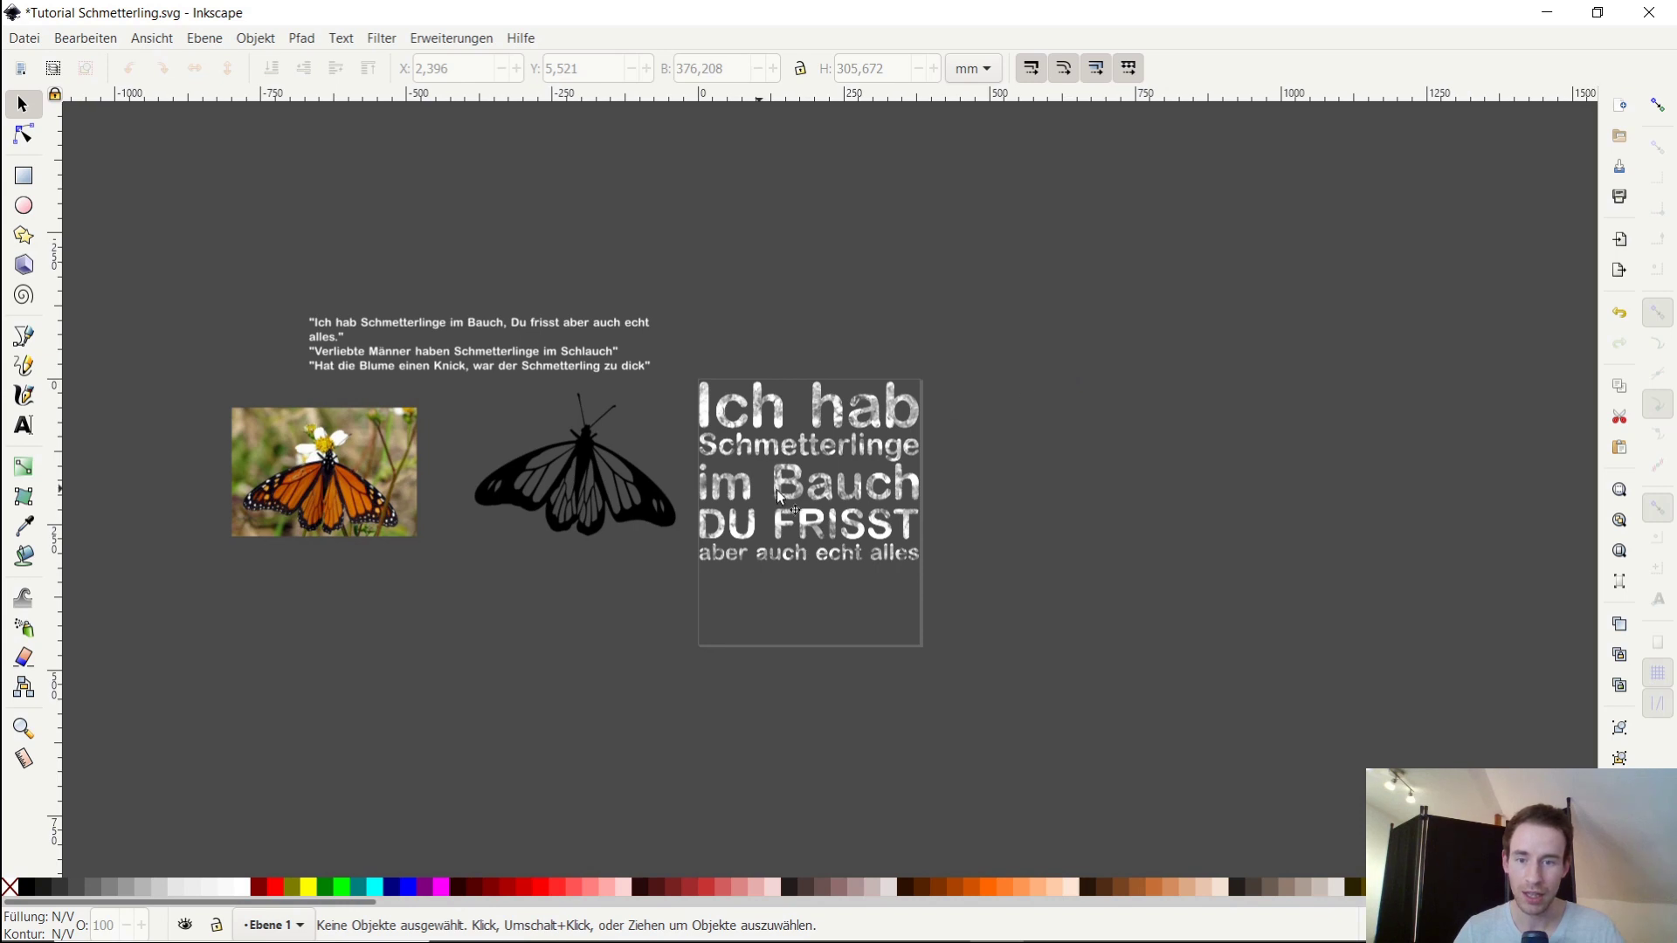
click(824, 501)
key(ctrl+c)
key(ctrl+v)
key(ctrl+v)
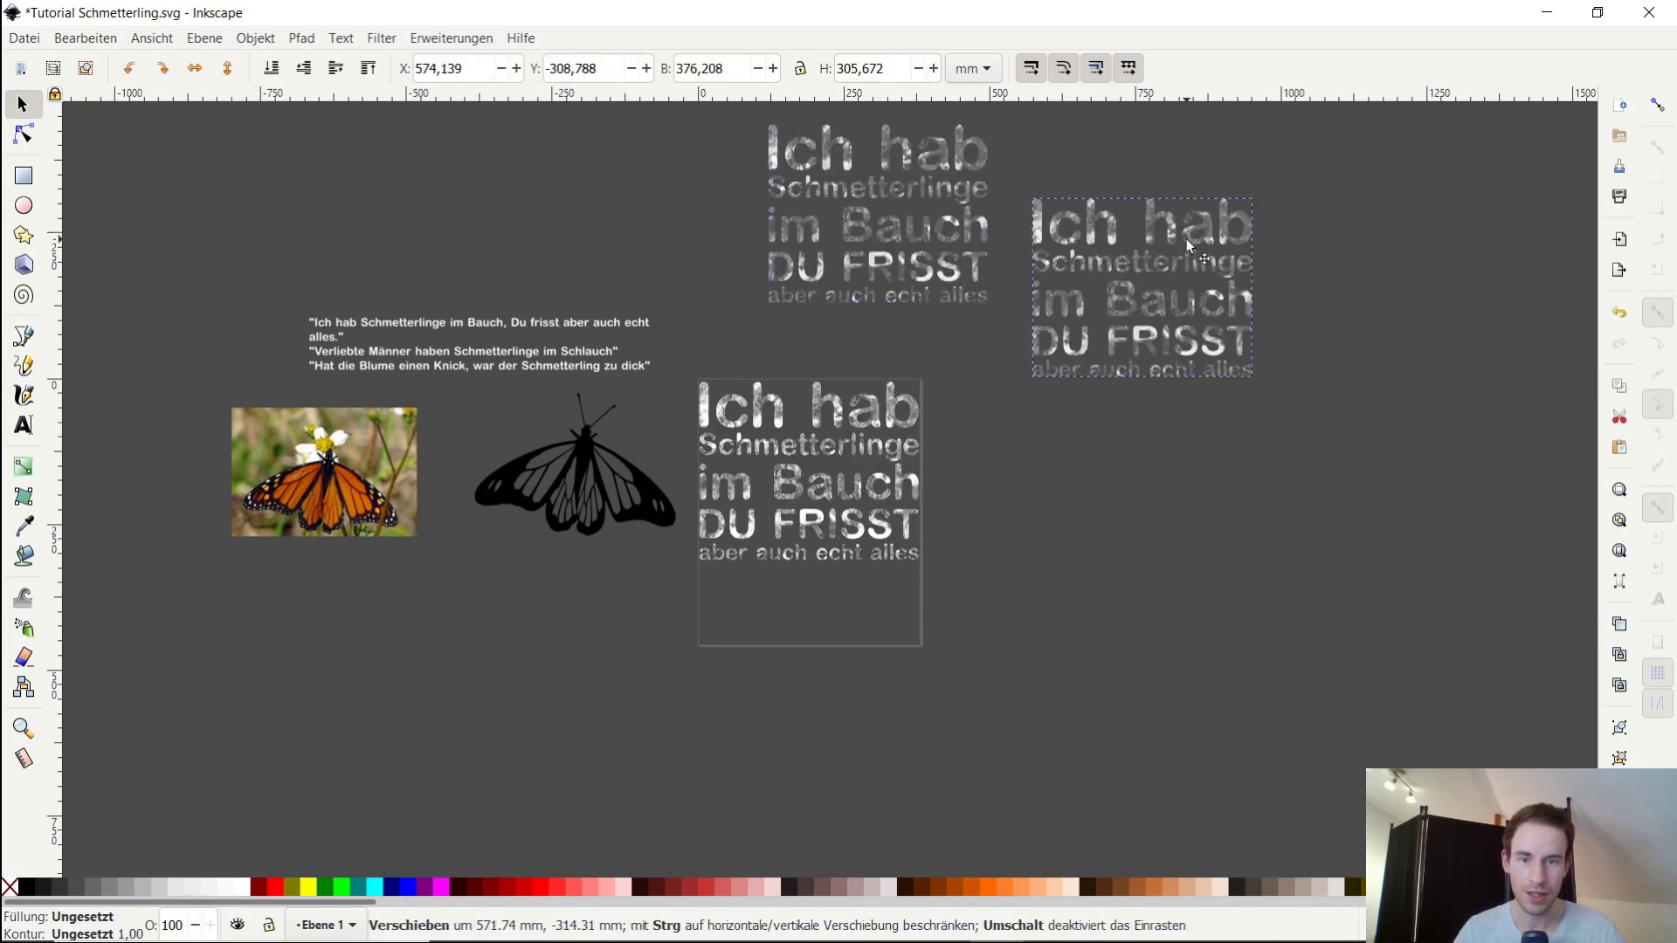
key(ctrl+v)
Delete the three stray pasted copies of the text group
drag(811, 480, 1144, 433)
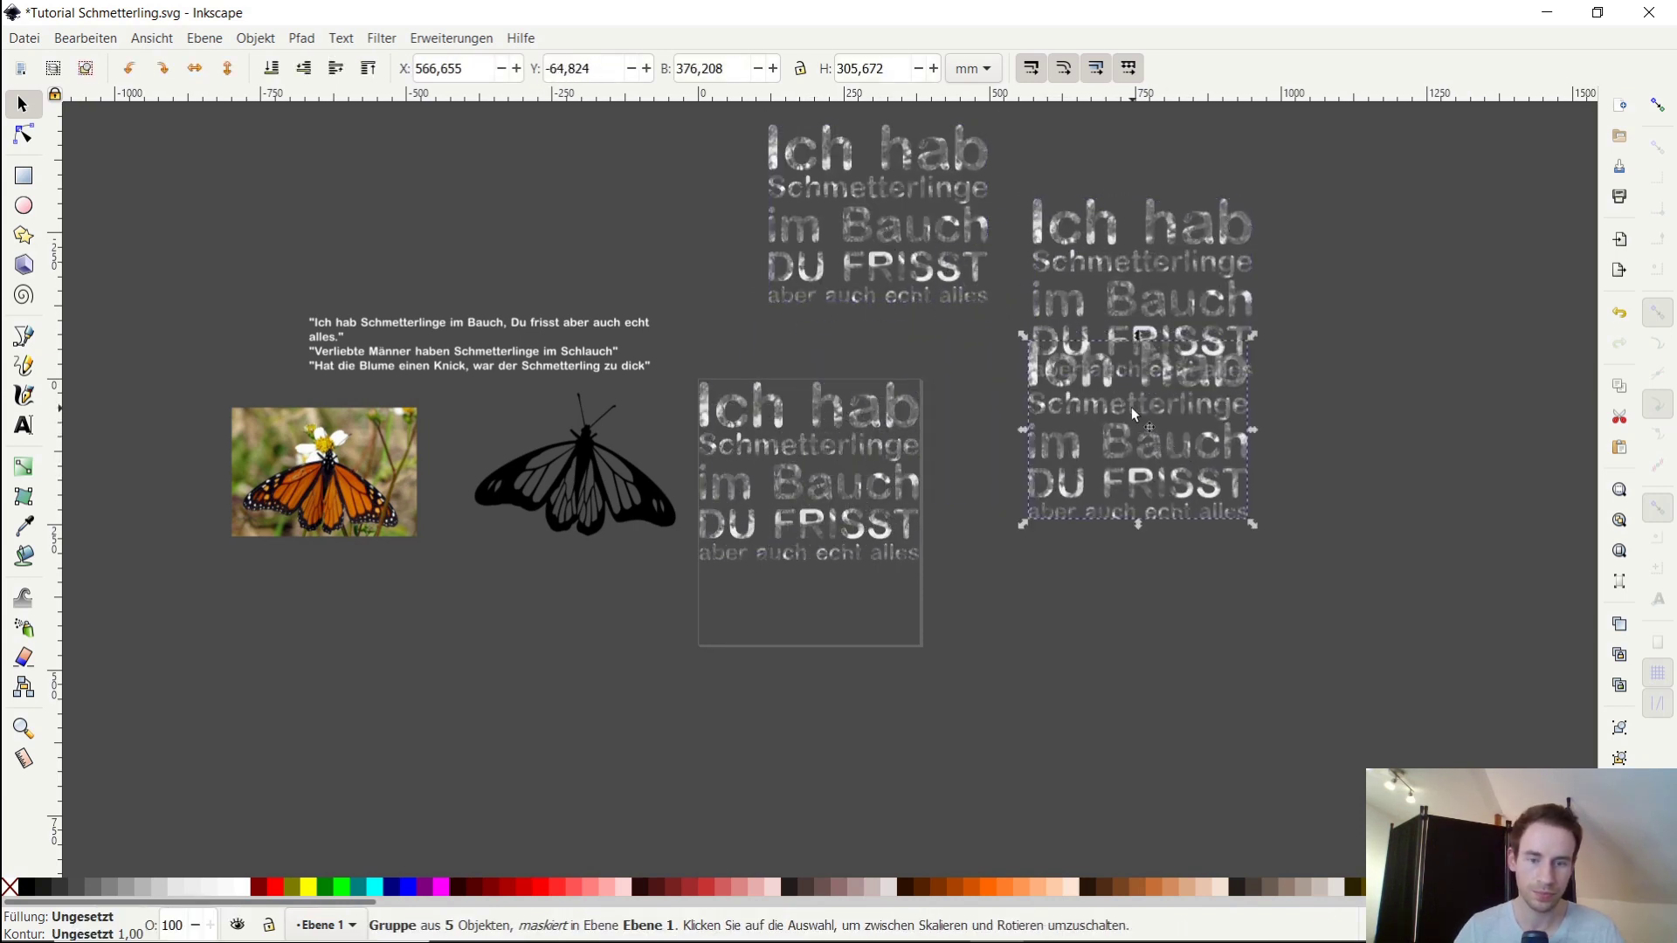
key(Delete)
click(1107, 278)
key(Delete)
click(887, 293)
key(Delete)
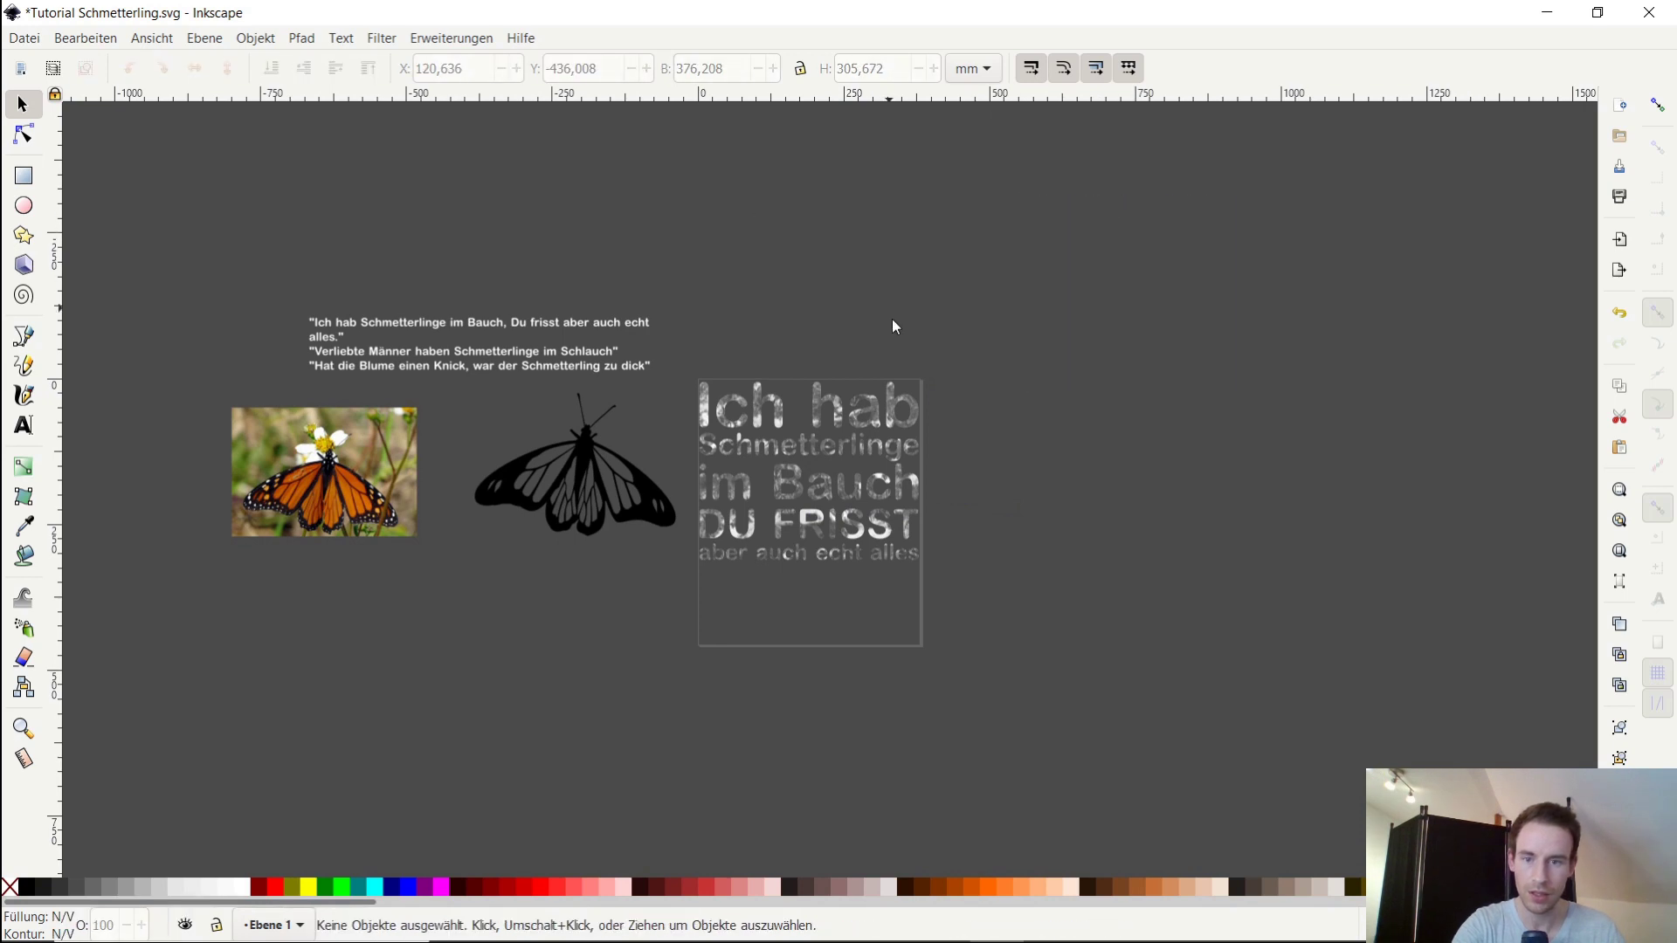
Release the mask from the text group, separating text and flower photo
scroll(829, 497, up, 2)
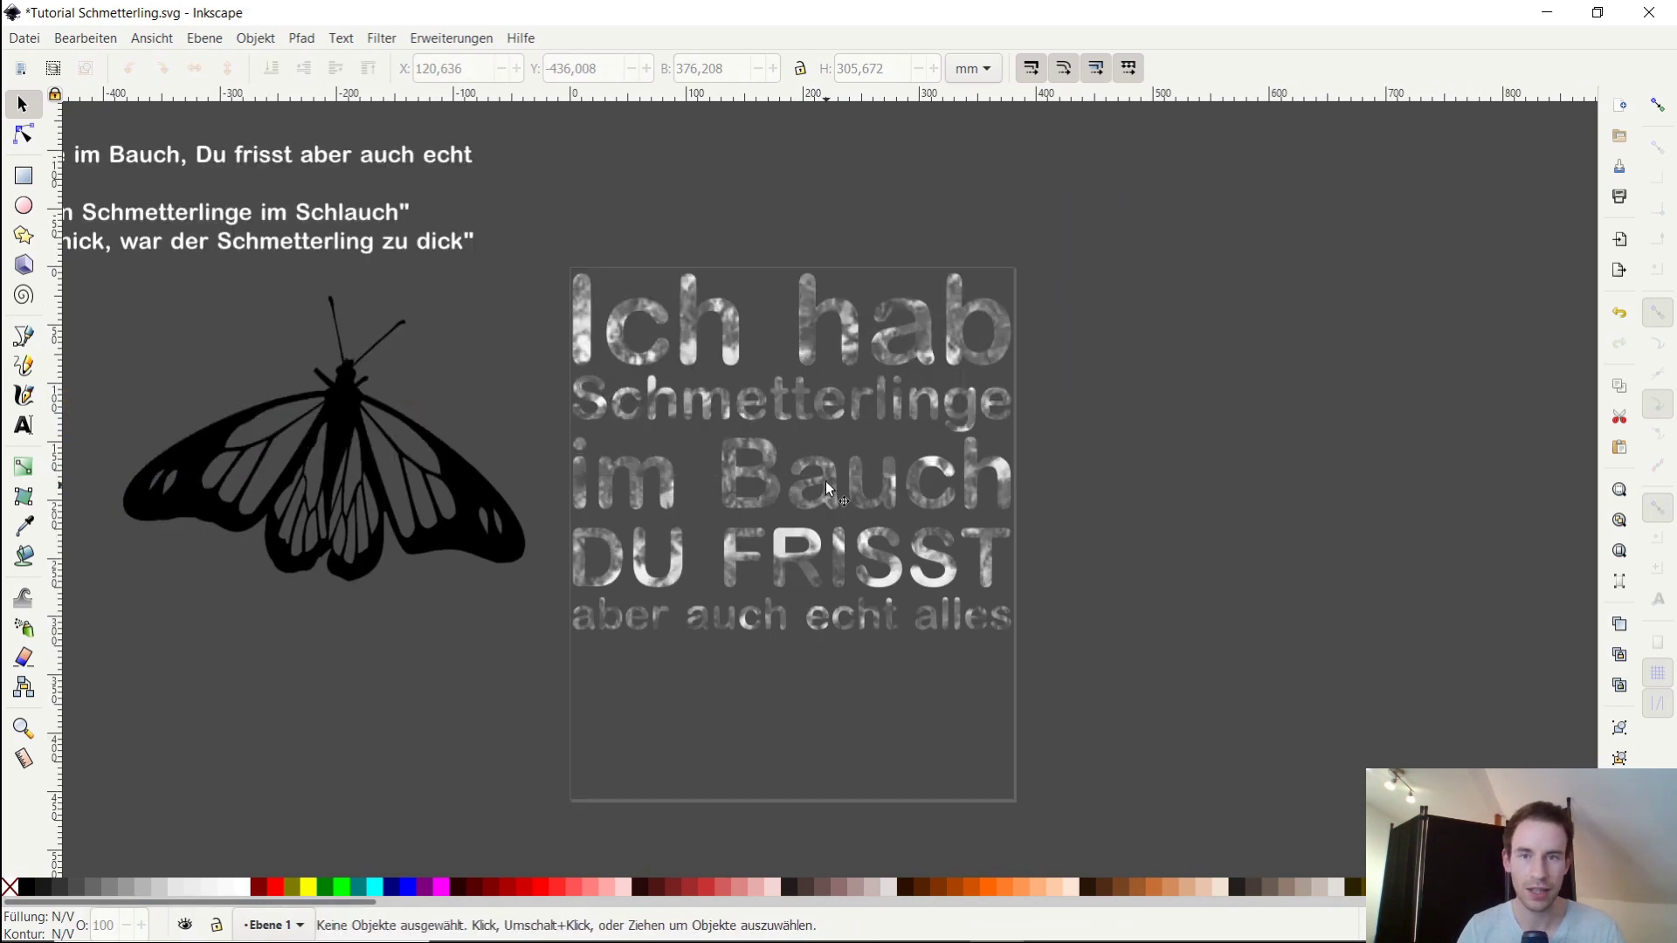
drag(834, 499, 909, 499)
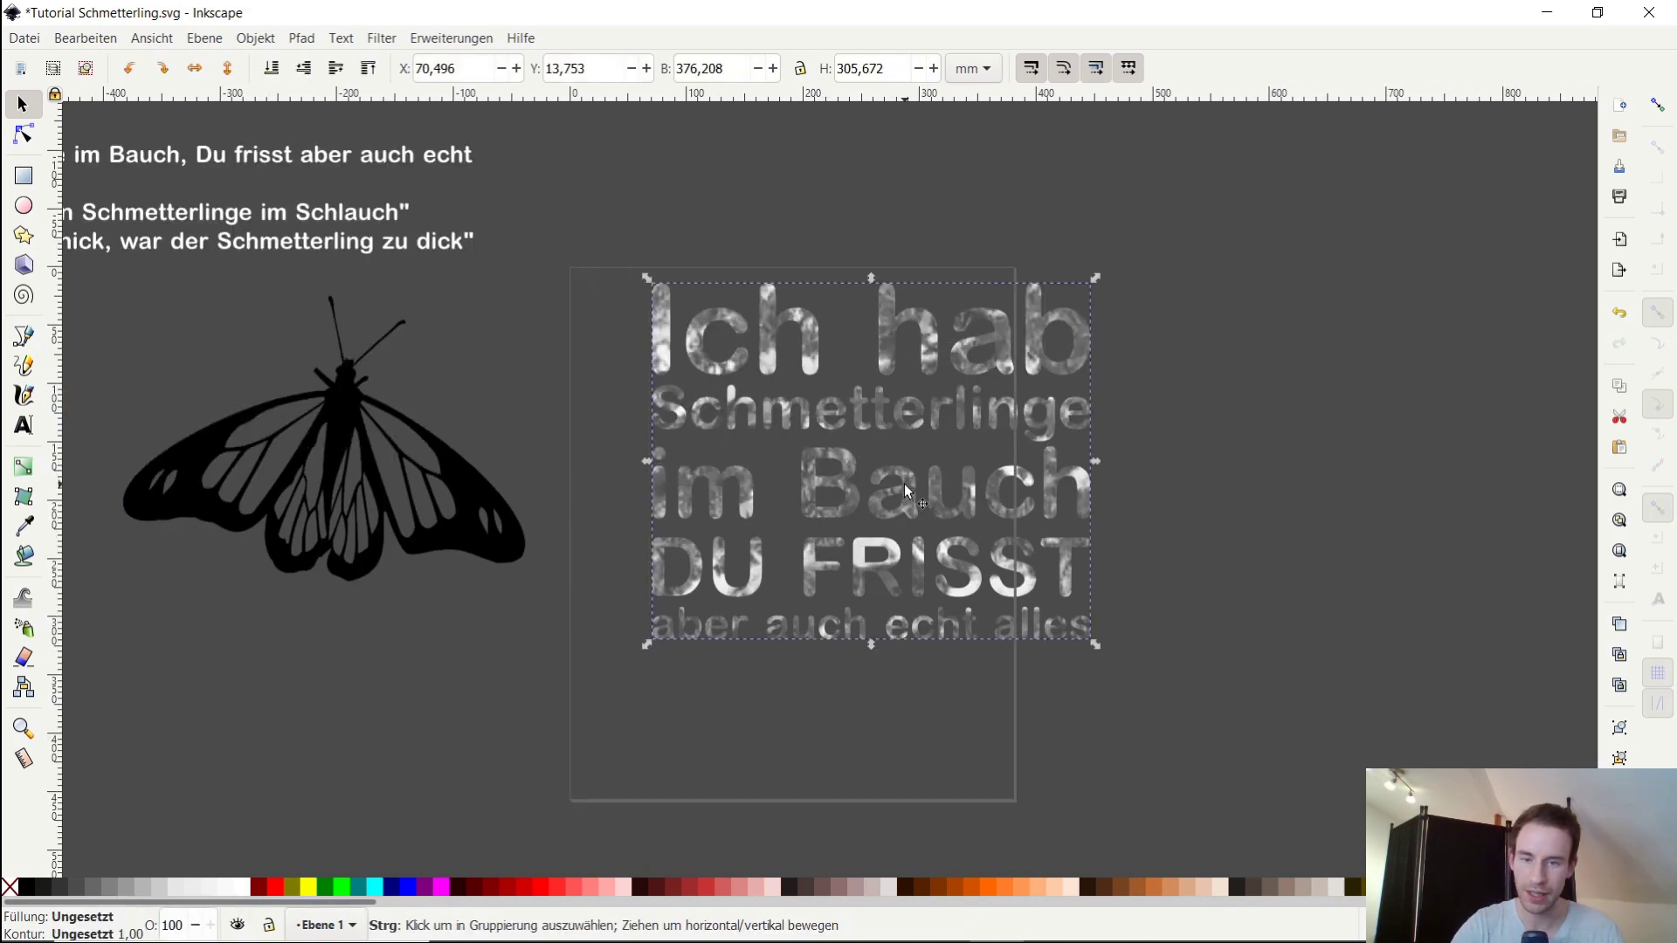
key(ctrl+z)
right_click(836, 471)
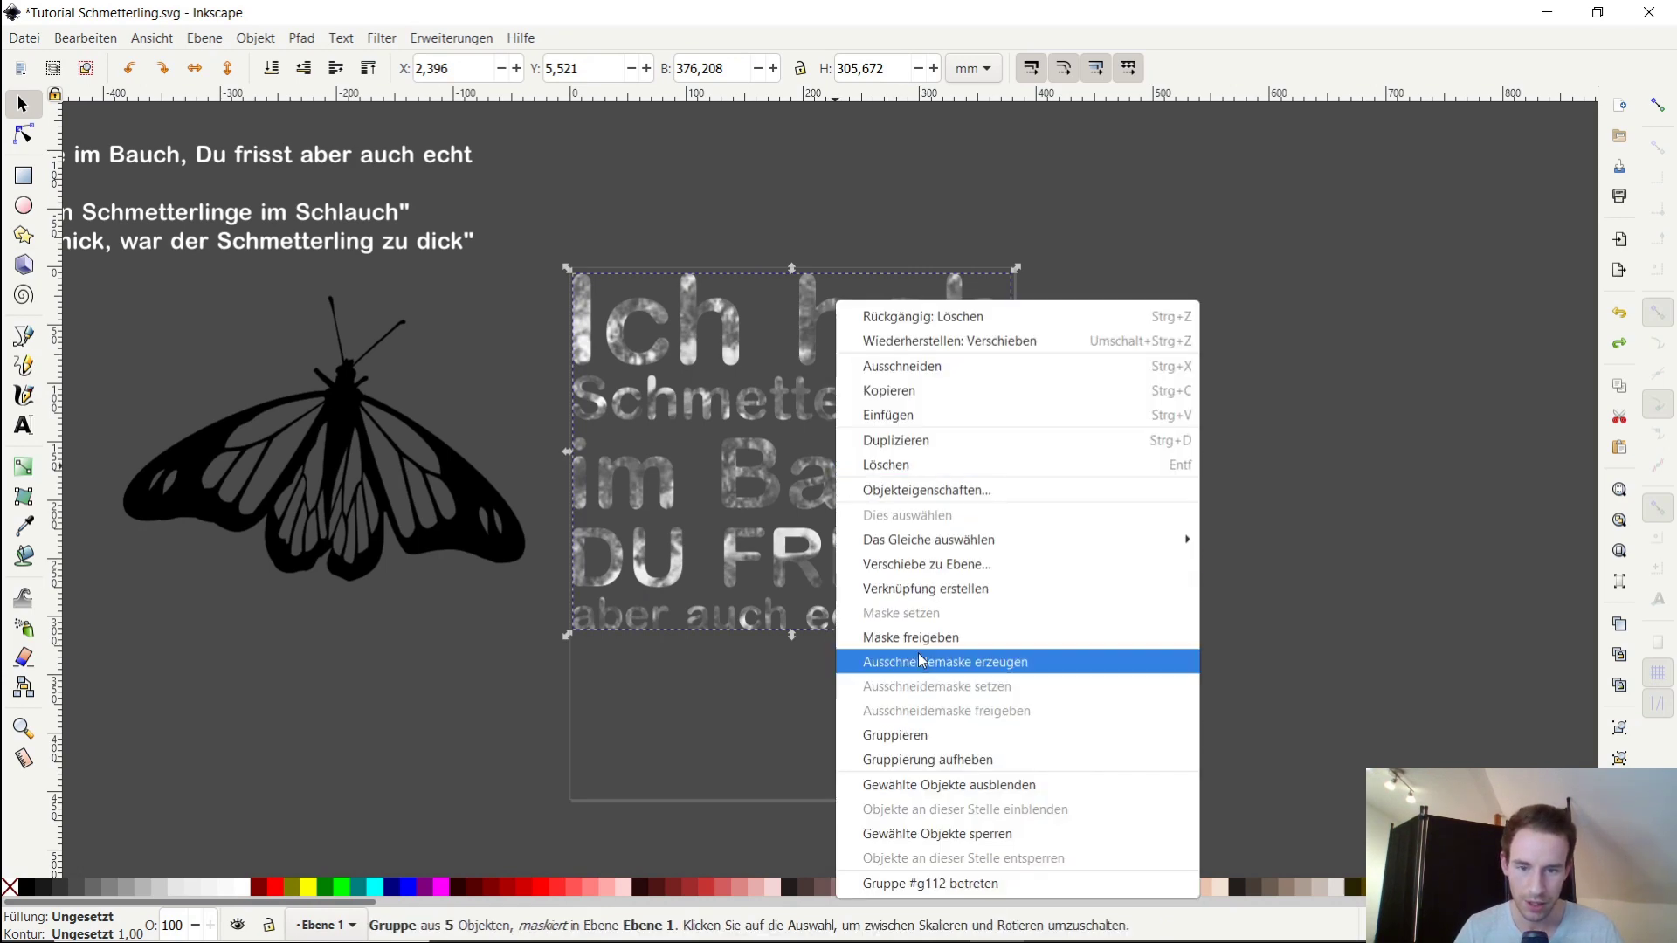
click(909, 638)
click(1301, 493)
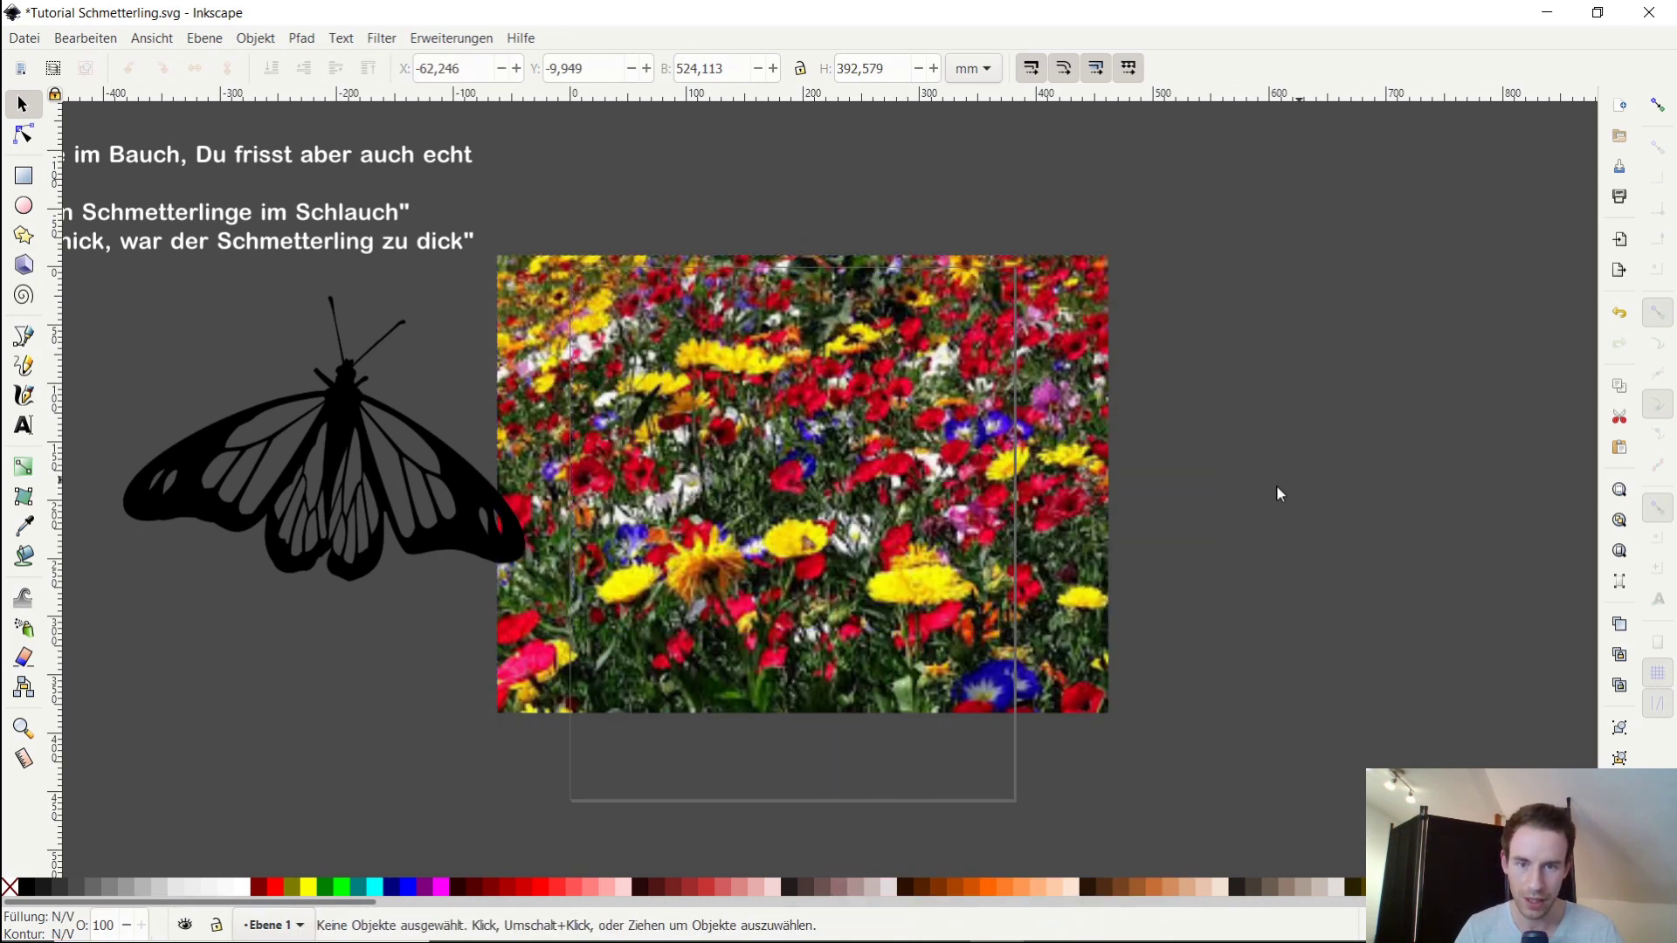
Lower the flower image, fill the text black and lower the text beneath it
click(1004, 454)
click(272, 68)
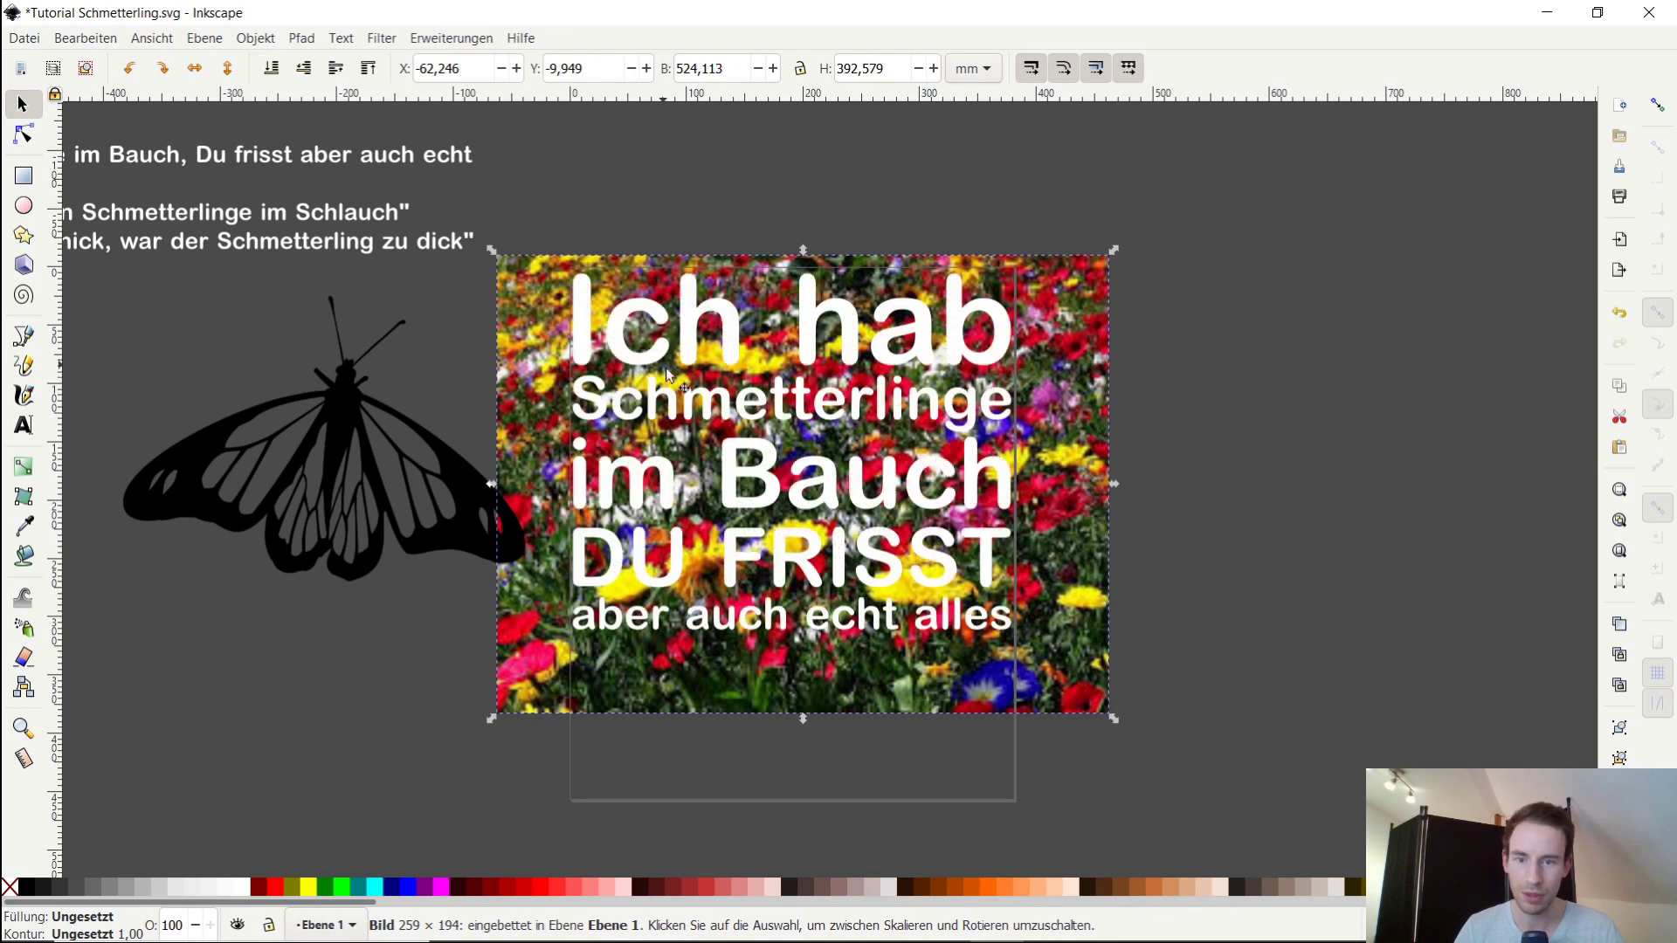
click(799, 476)
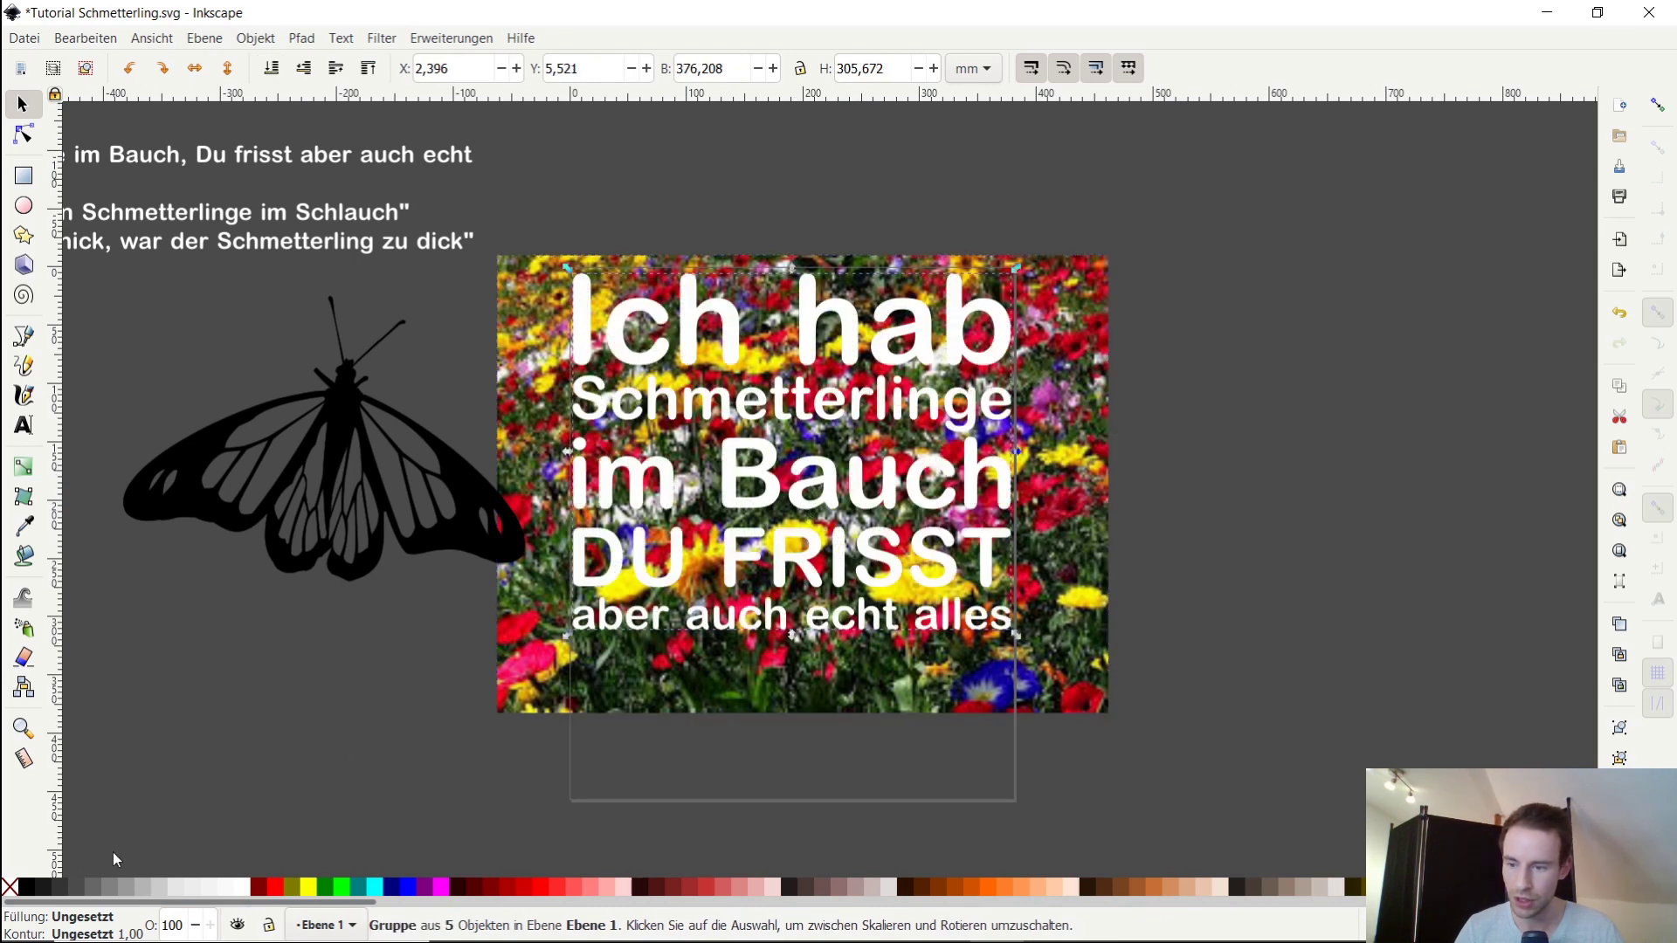
click(34, 885)
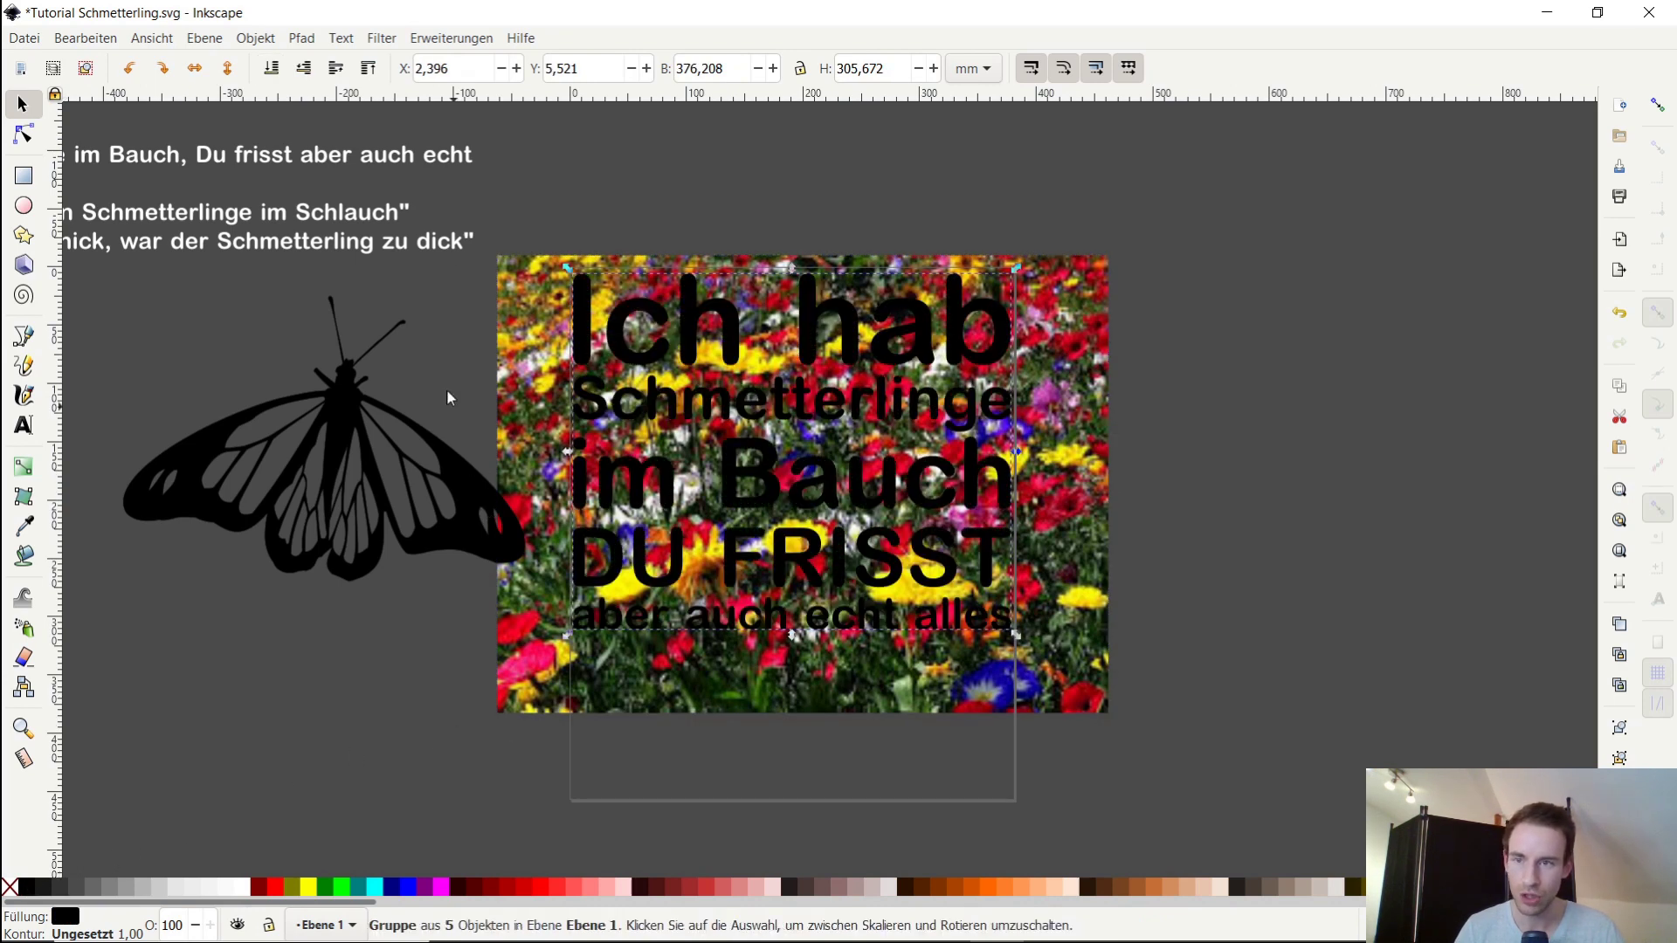
click(271, 68)
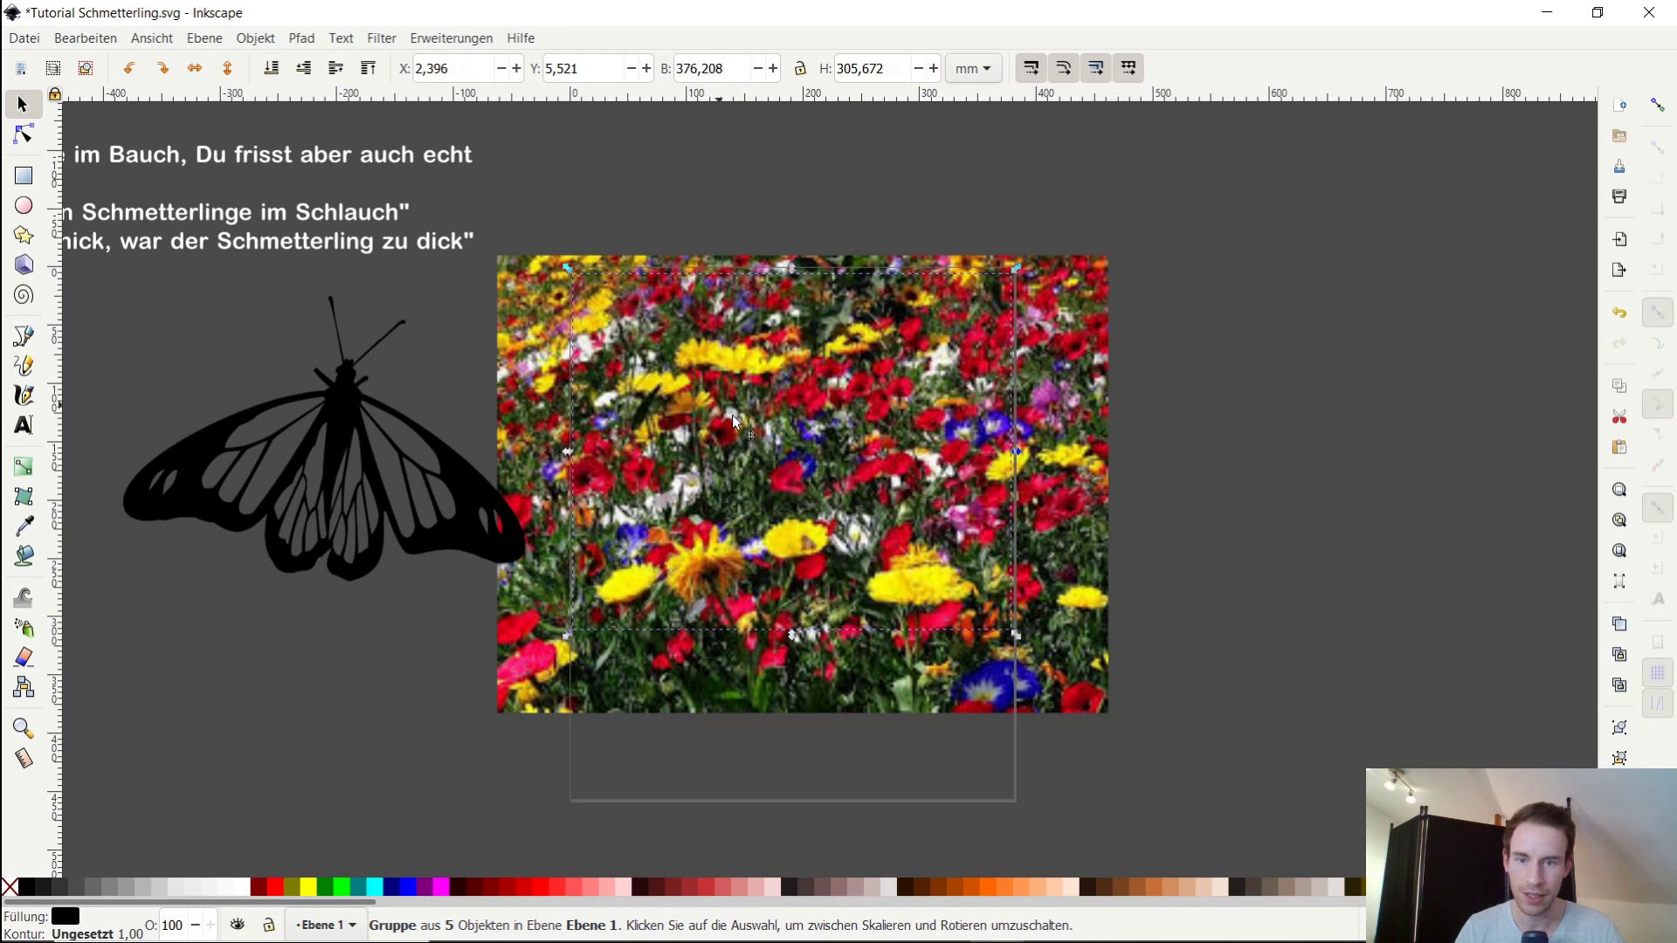
Mask the flower image with the black text and deselect the group
shift+click(768, 443)
right_click(767, 442)
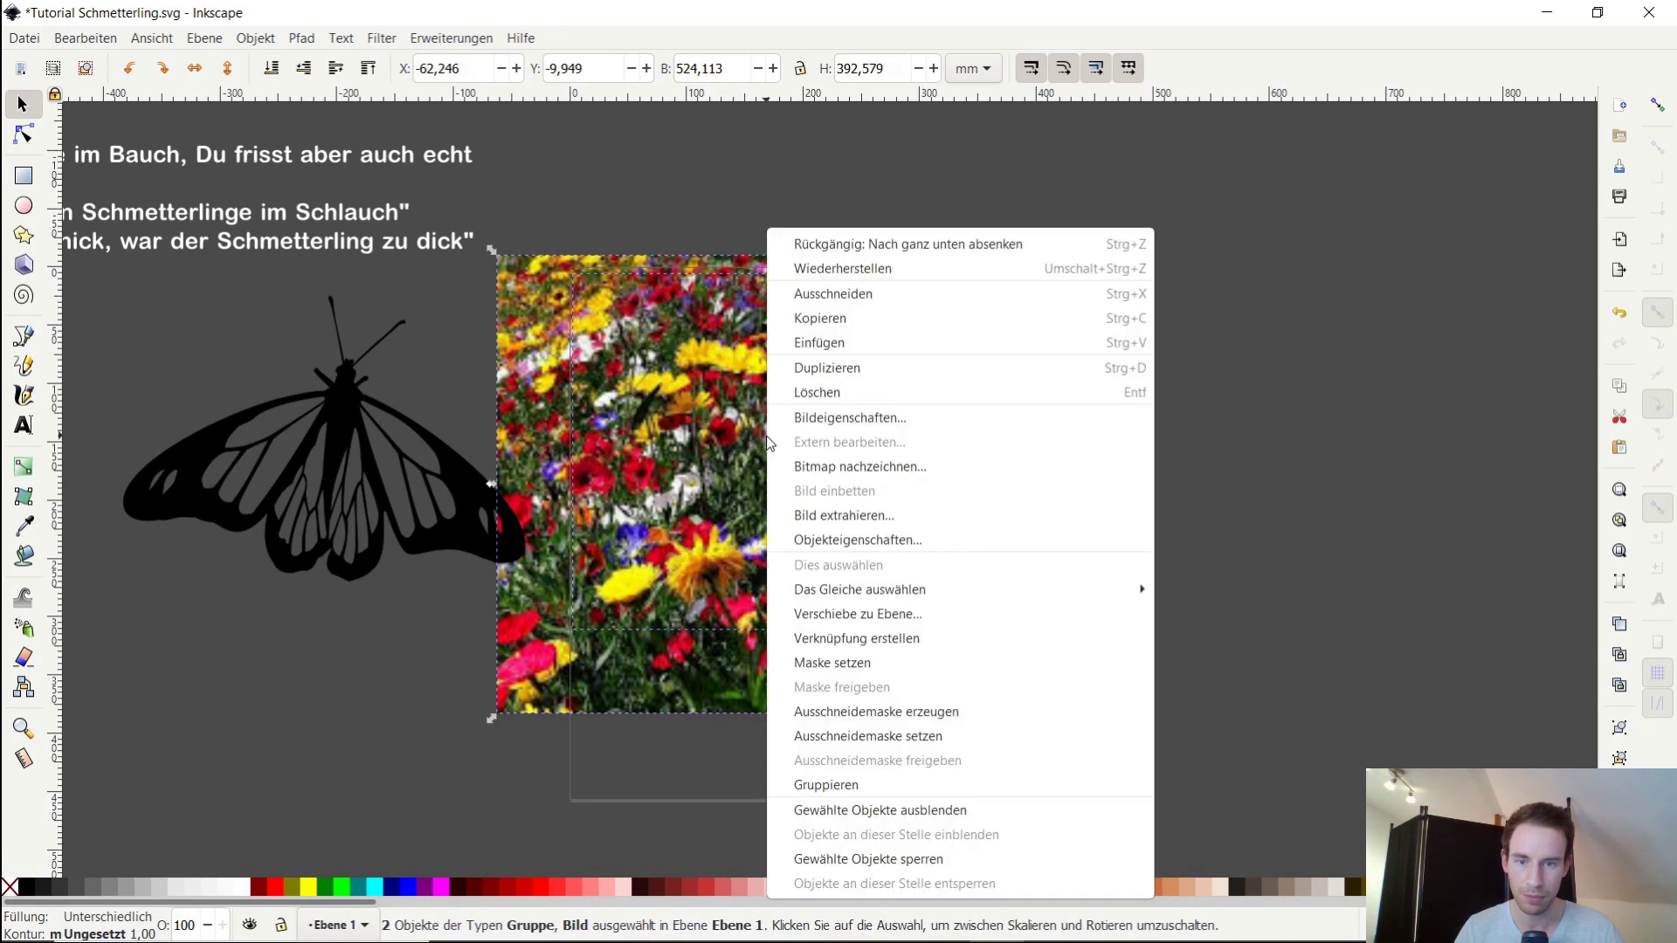
click(914, 675)
ctrl+scroll(935, 503, up, 1)
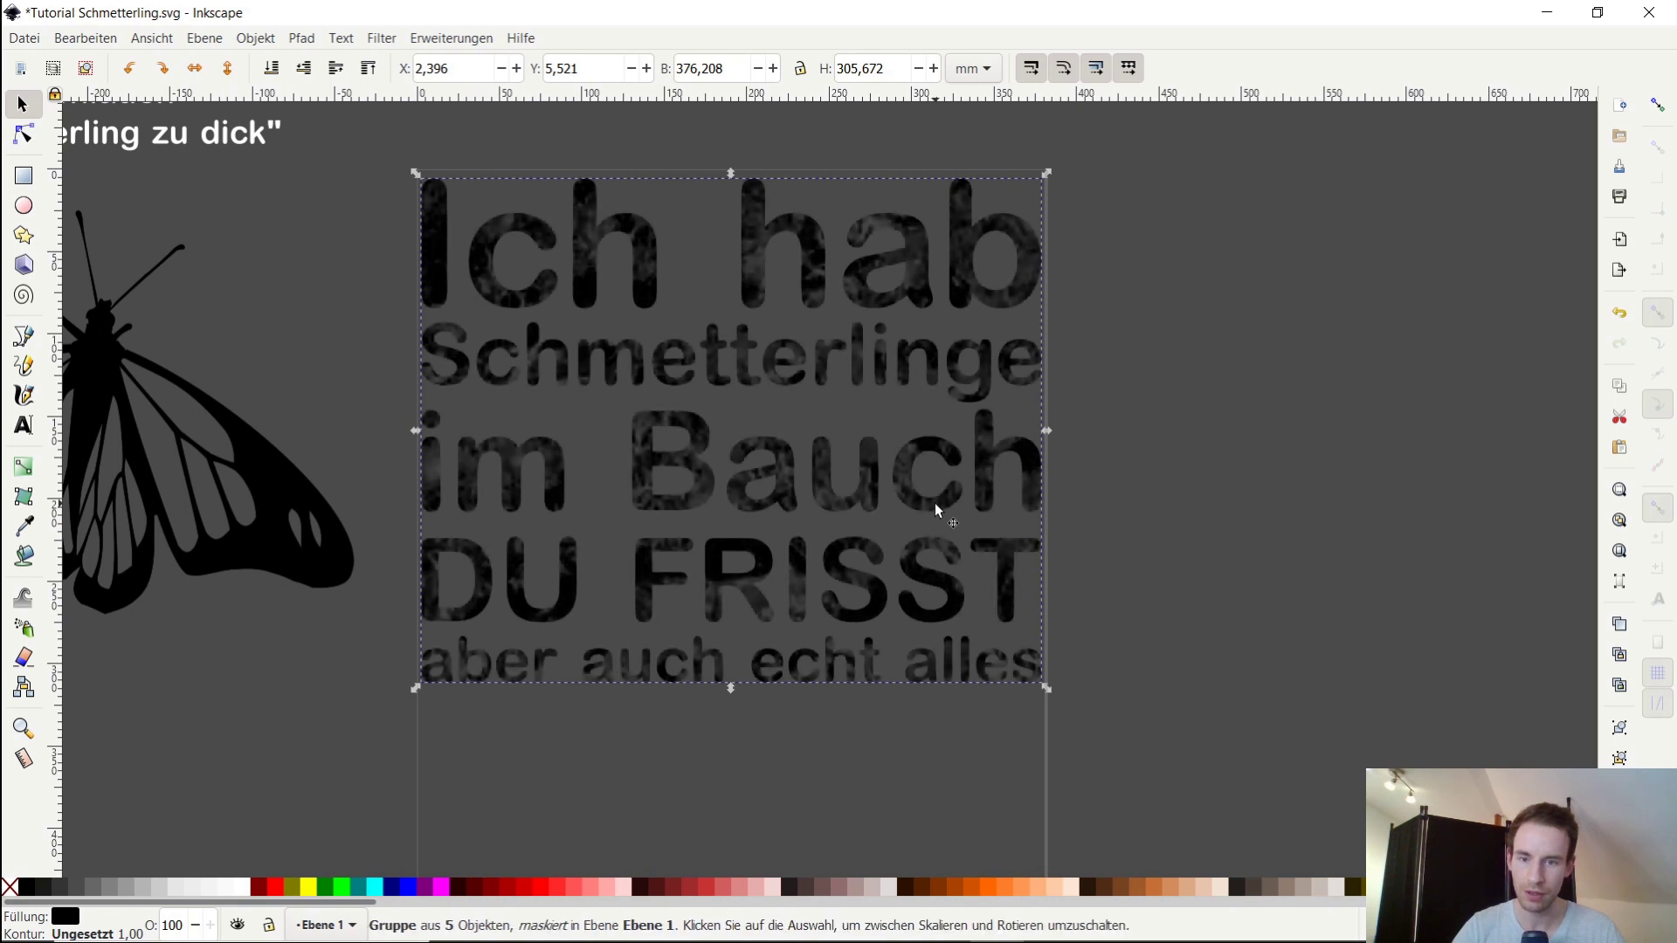
key(ctrl)
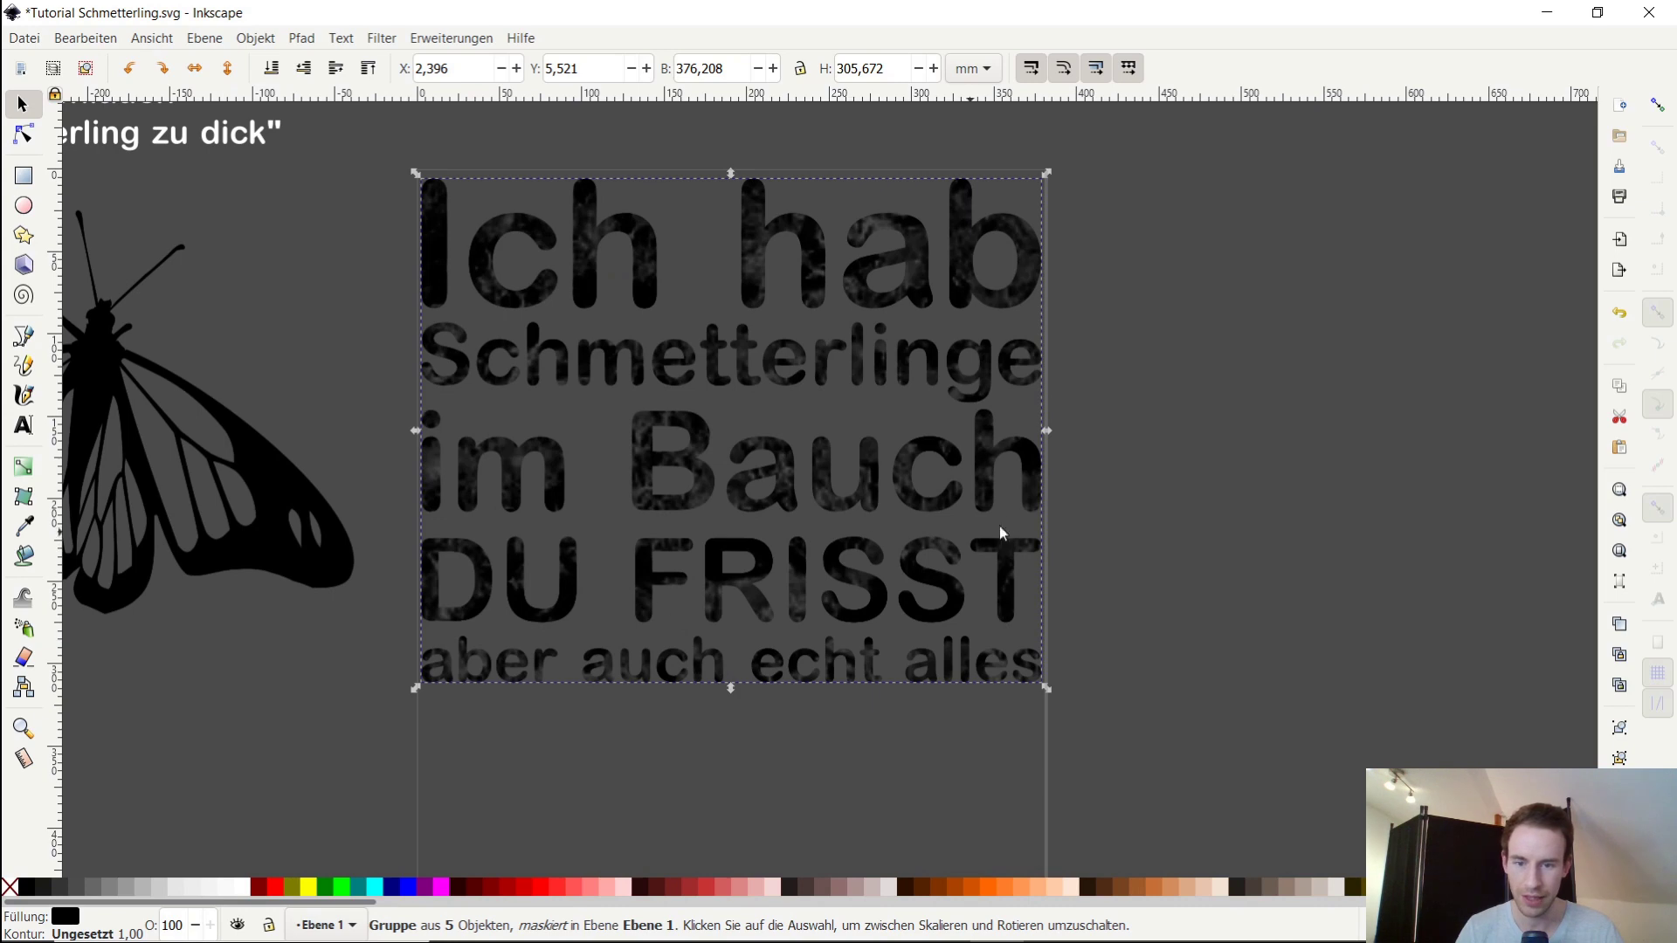
click(1163, 433)
Pan and zoom to centre the black-textured text block in the view
ctrl+scroll(1163, 433, down, 1)
ctrl+scroll(1174, 410, down, 1)
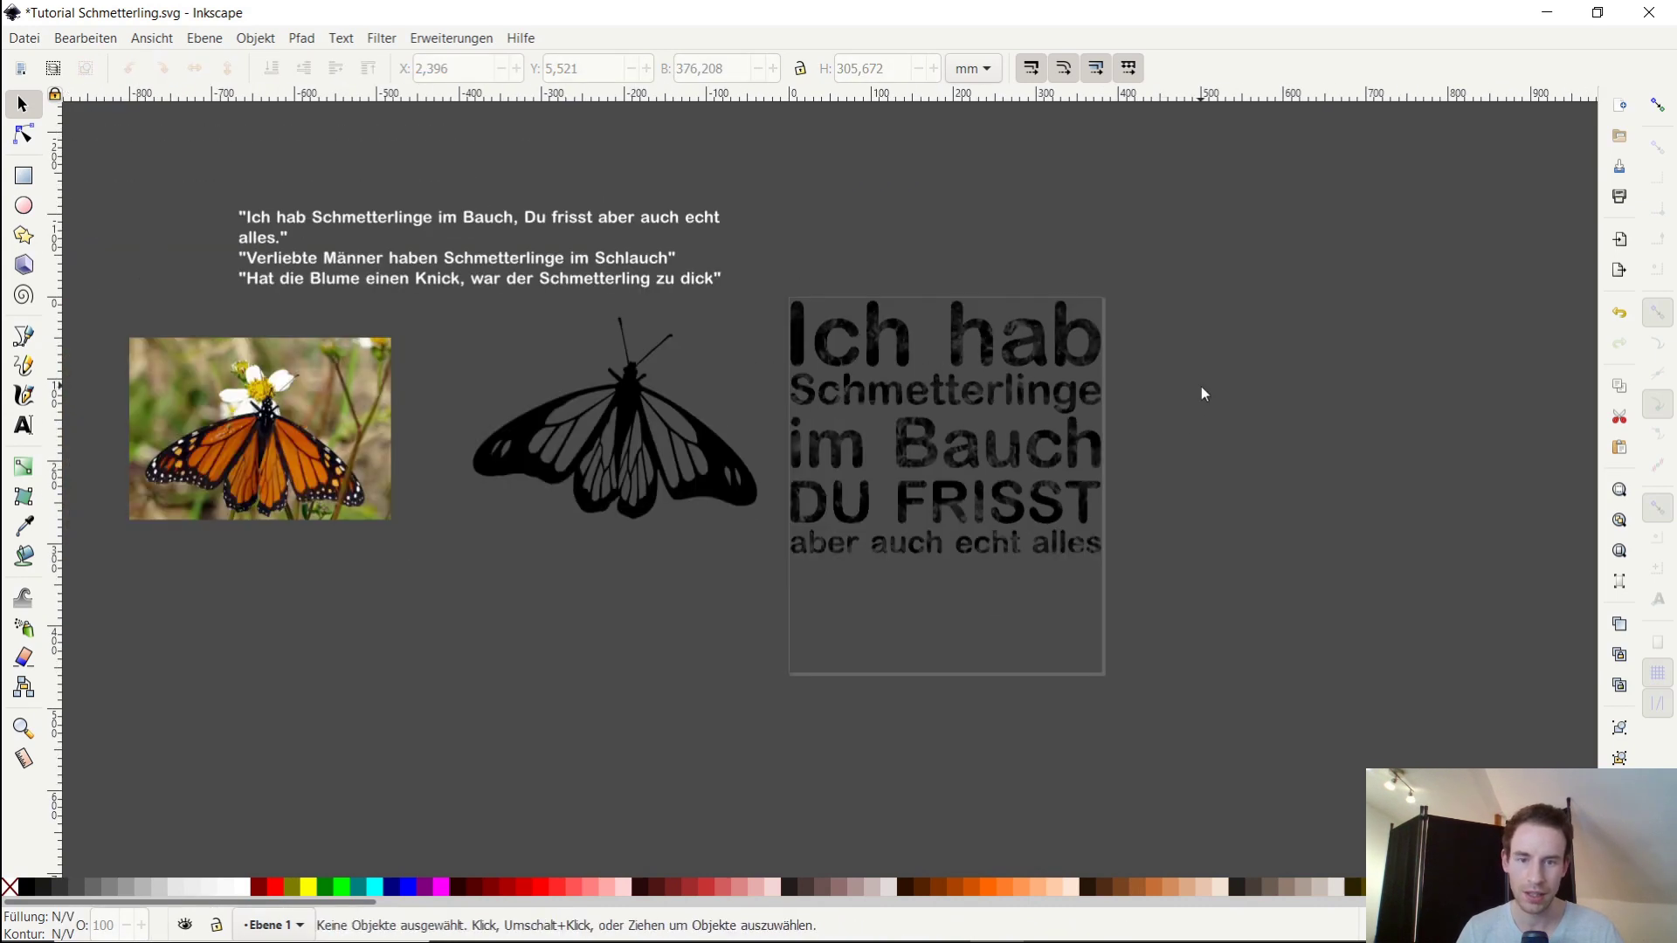
drag(1202, 390, 1062, 433)
ctrl+scroll(759, 472, up, 3)
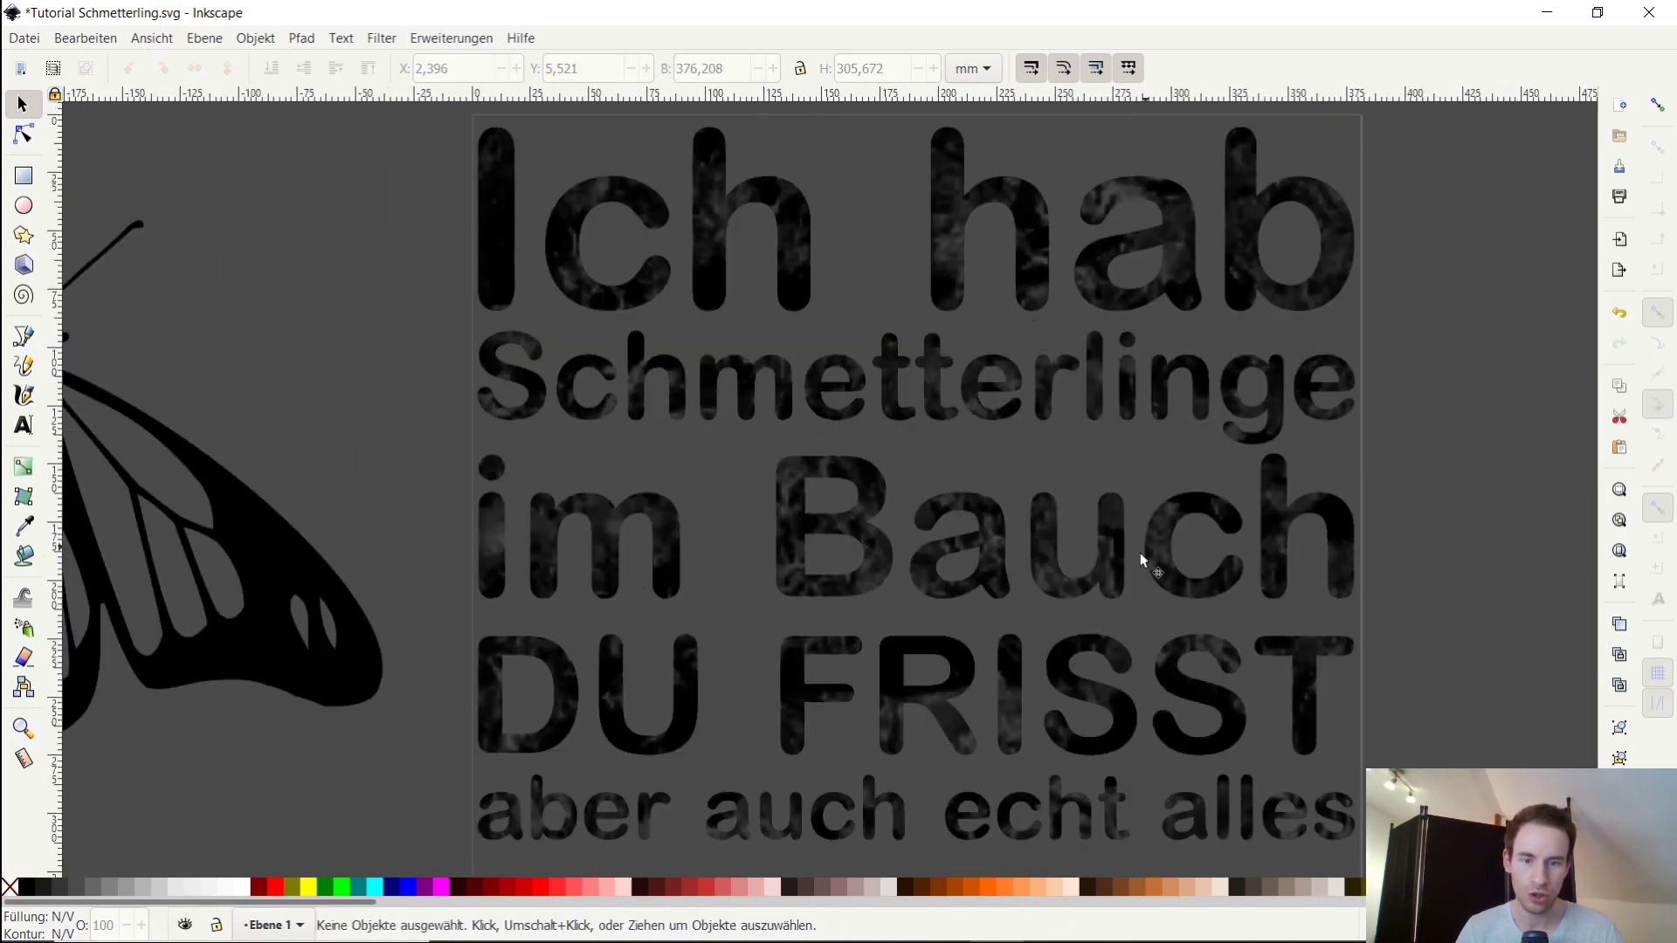
ctrl+scroll(1364, 436, down, 1)
ctrl+scroll(1363, 436, down, 1)
drag(1380, 441, 1118, 437)
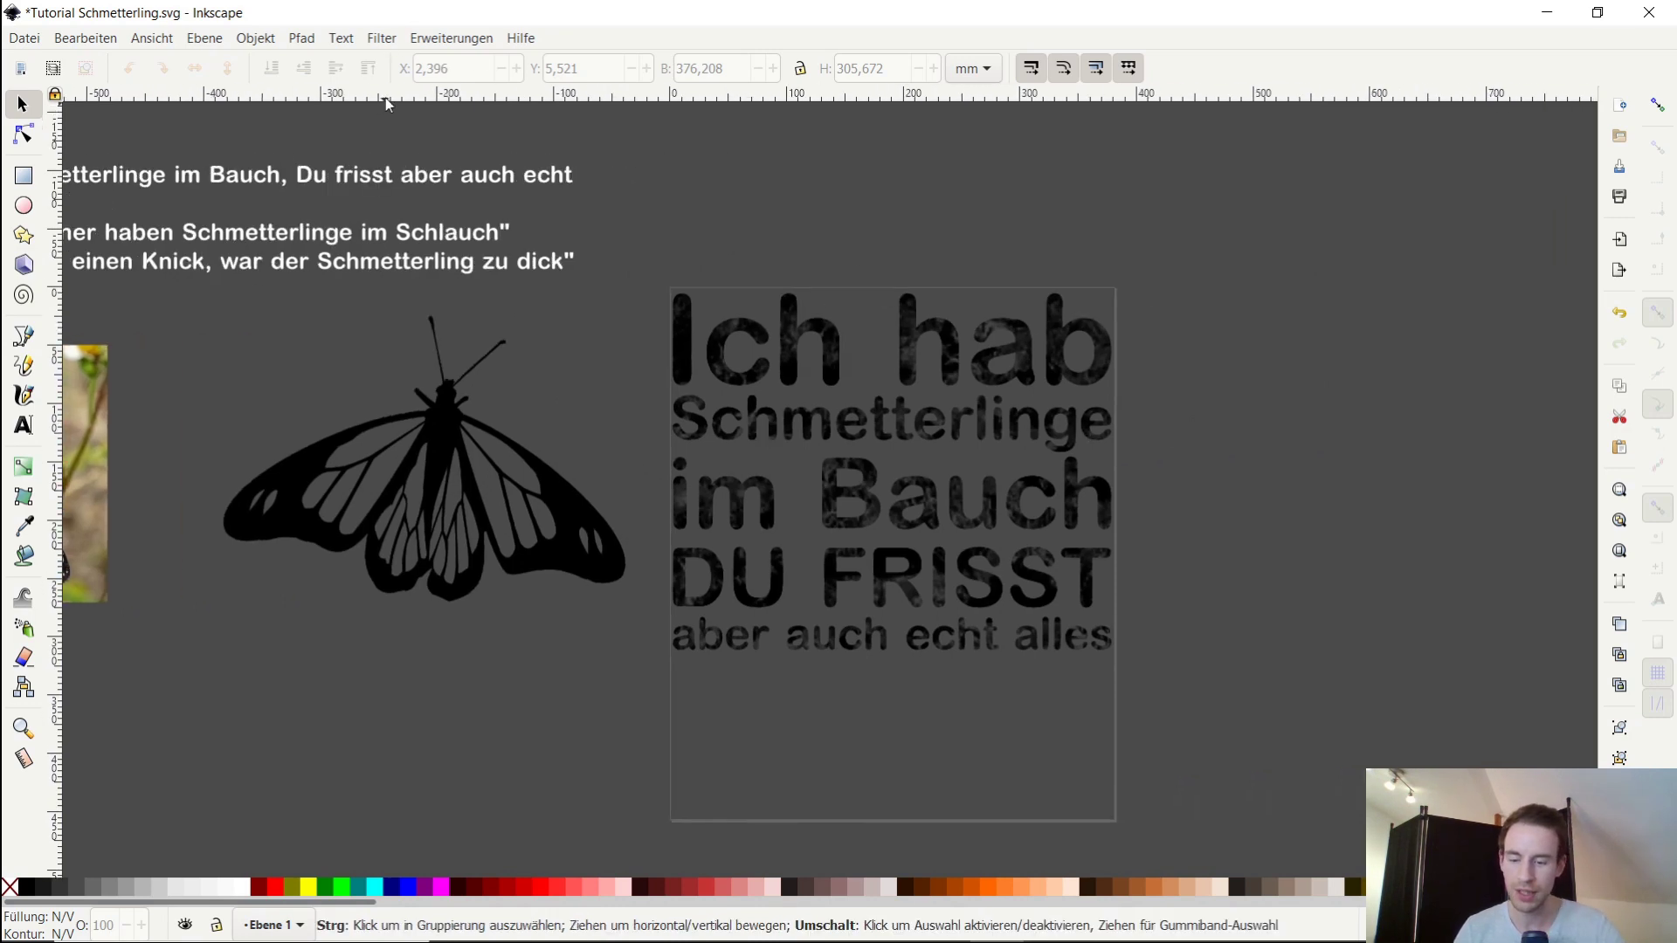
key(shift+ctrl+e)
Set the export area to Seite, append 'schwarz' to the file name, export, and close the panel
click(1137, 162)
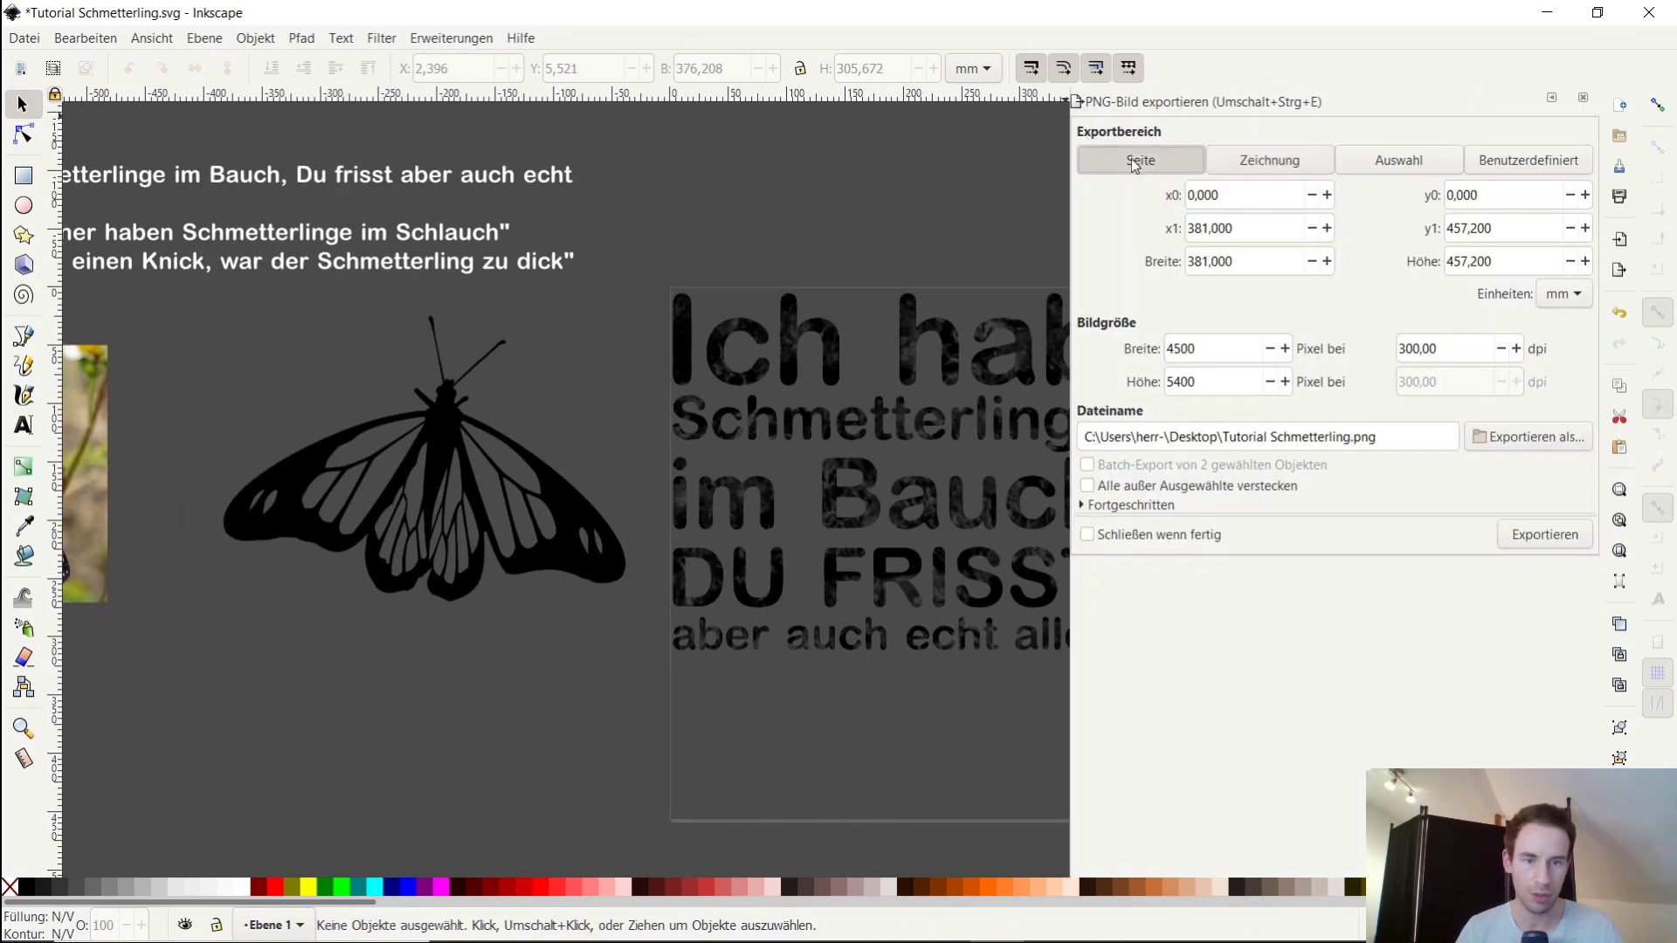
click(1349, 439)
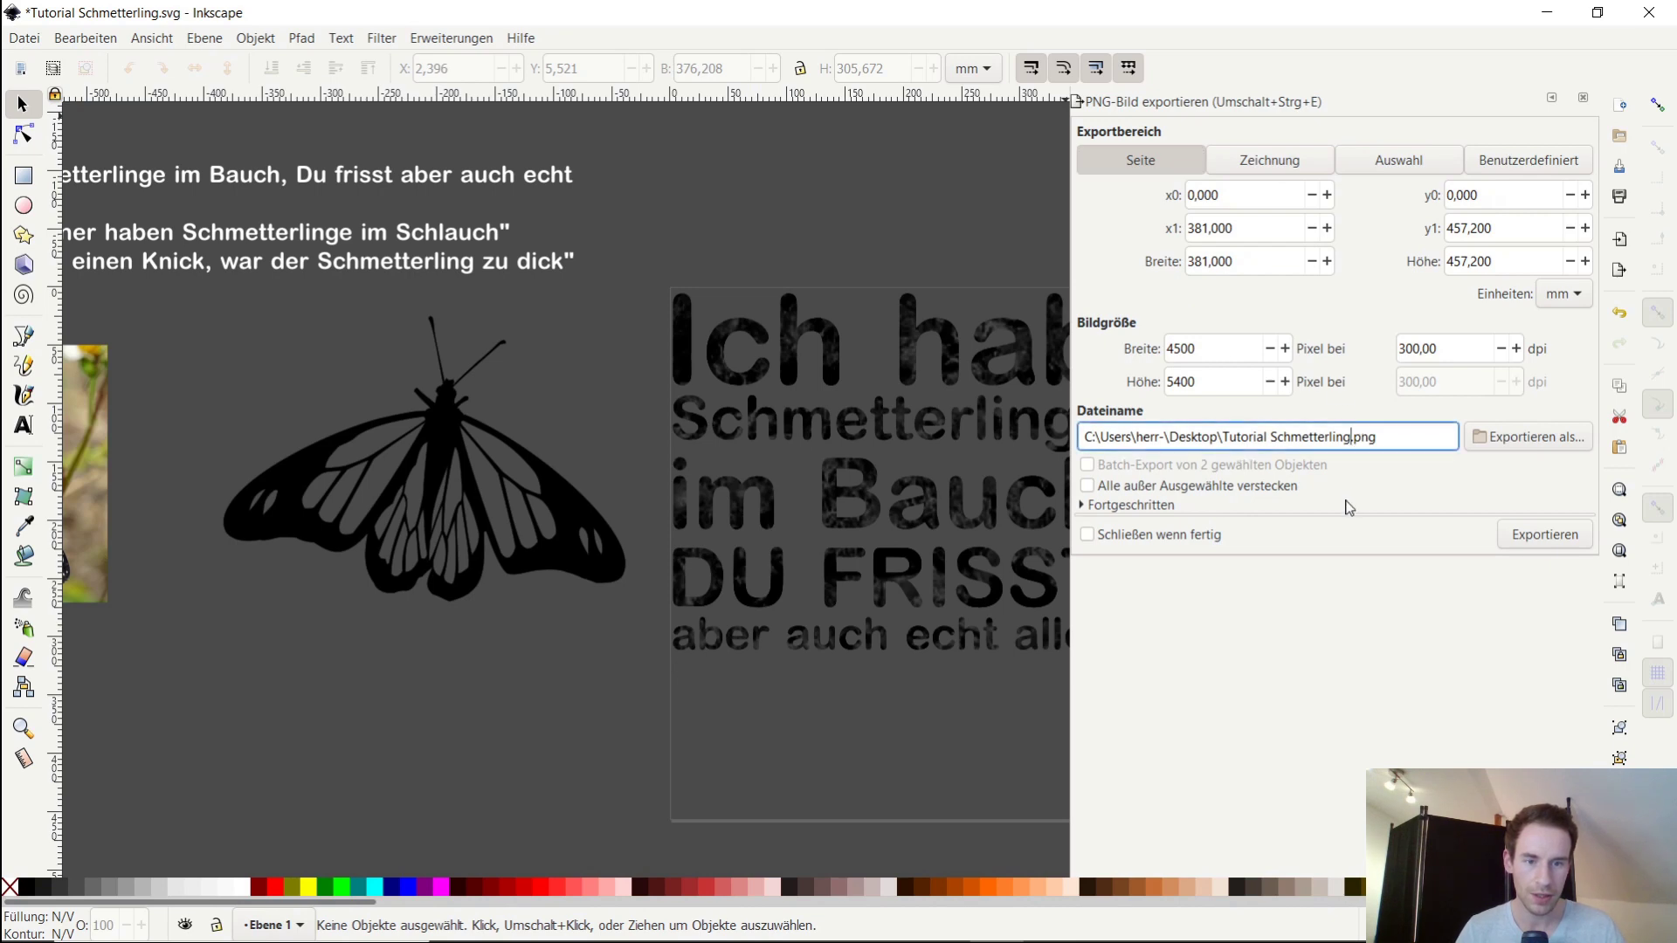
text(schw)
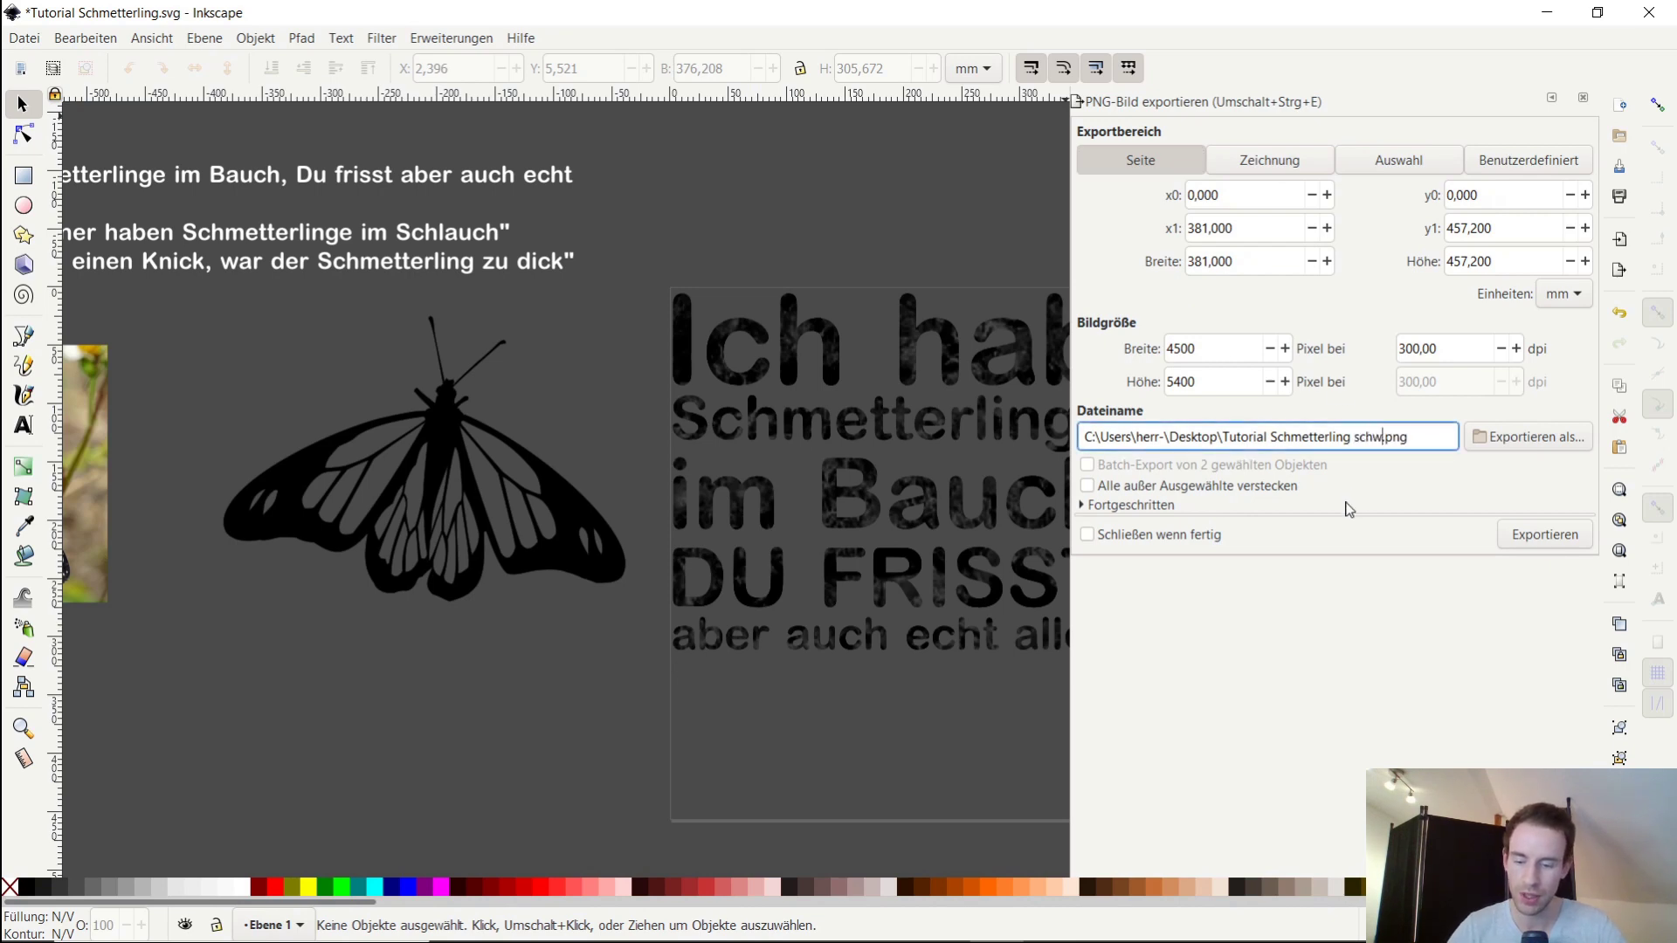
text(arz)
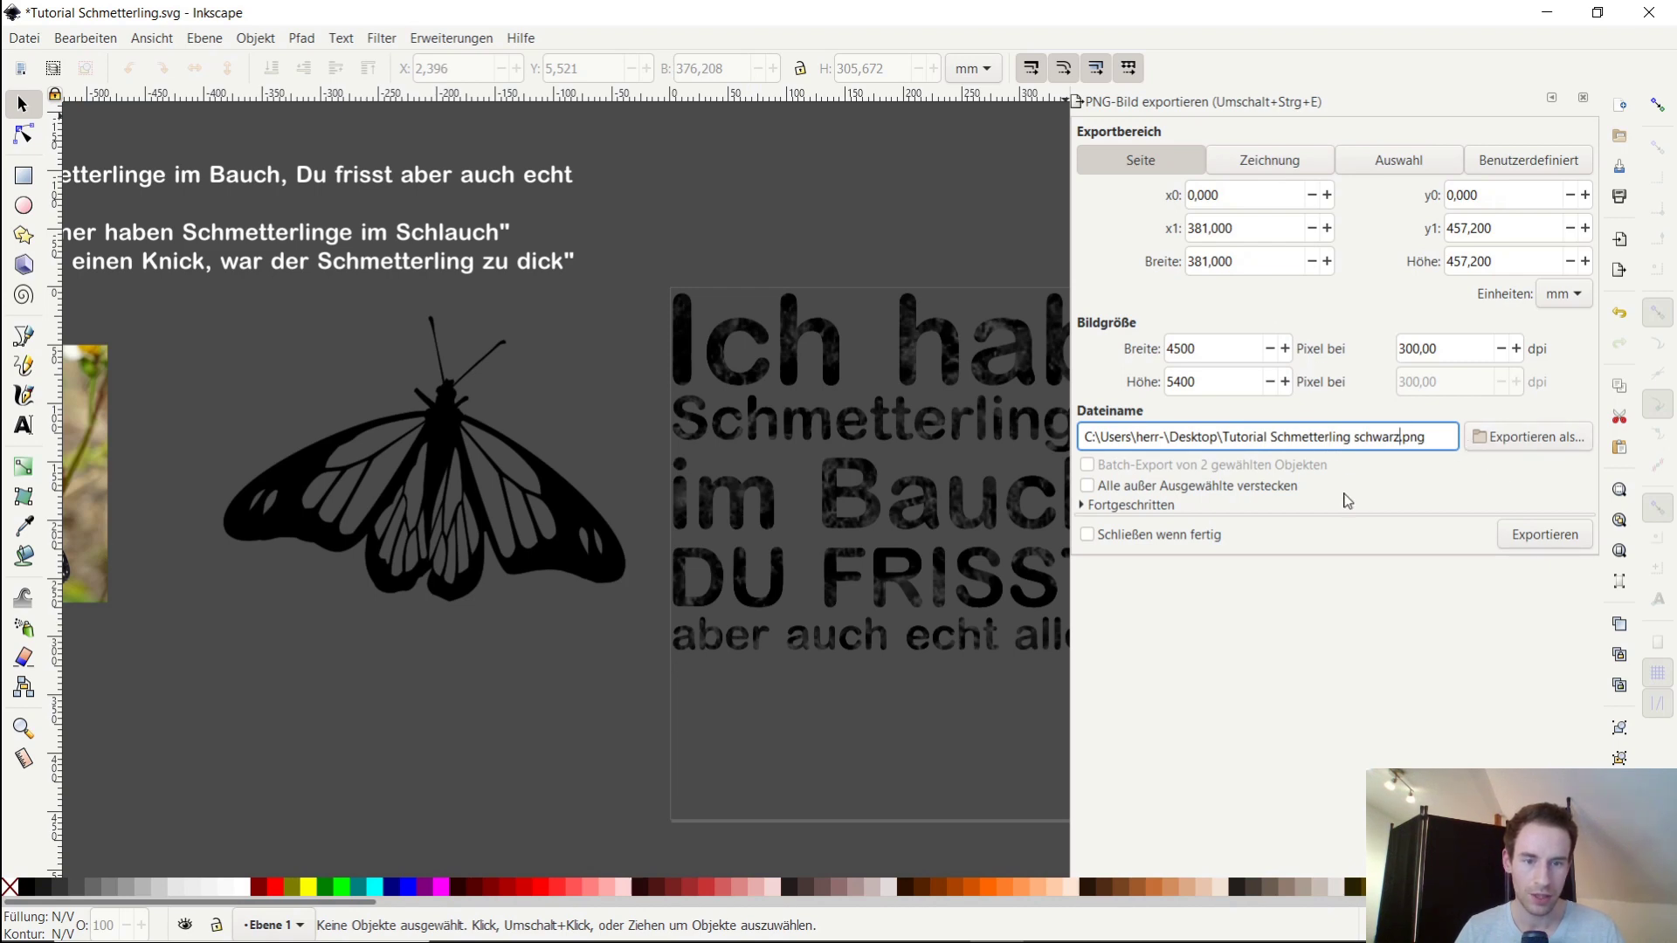
click(1528, 541)
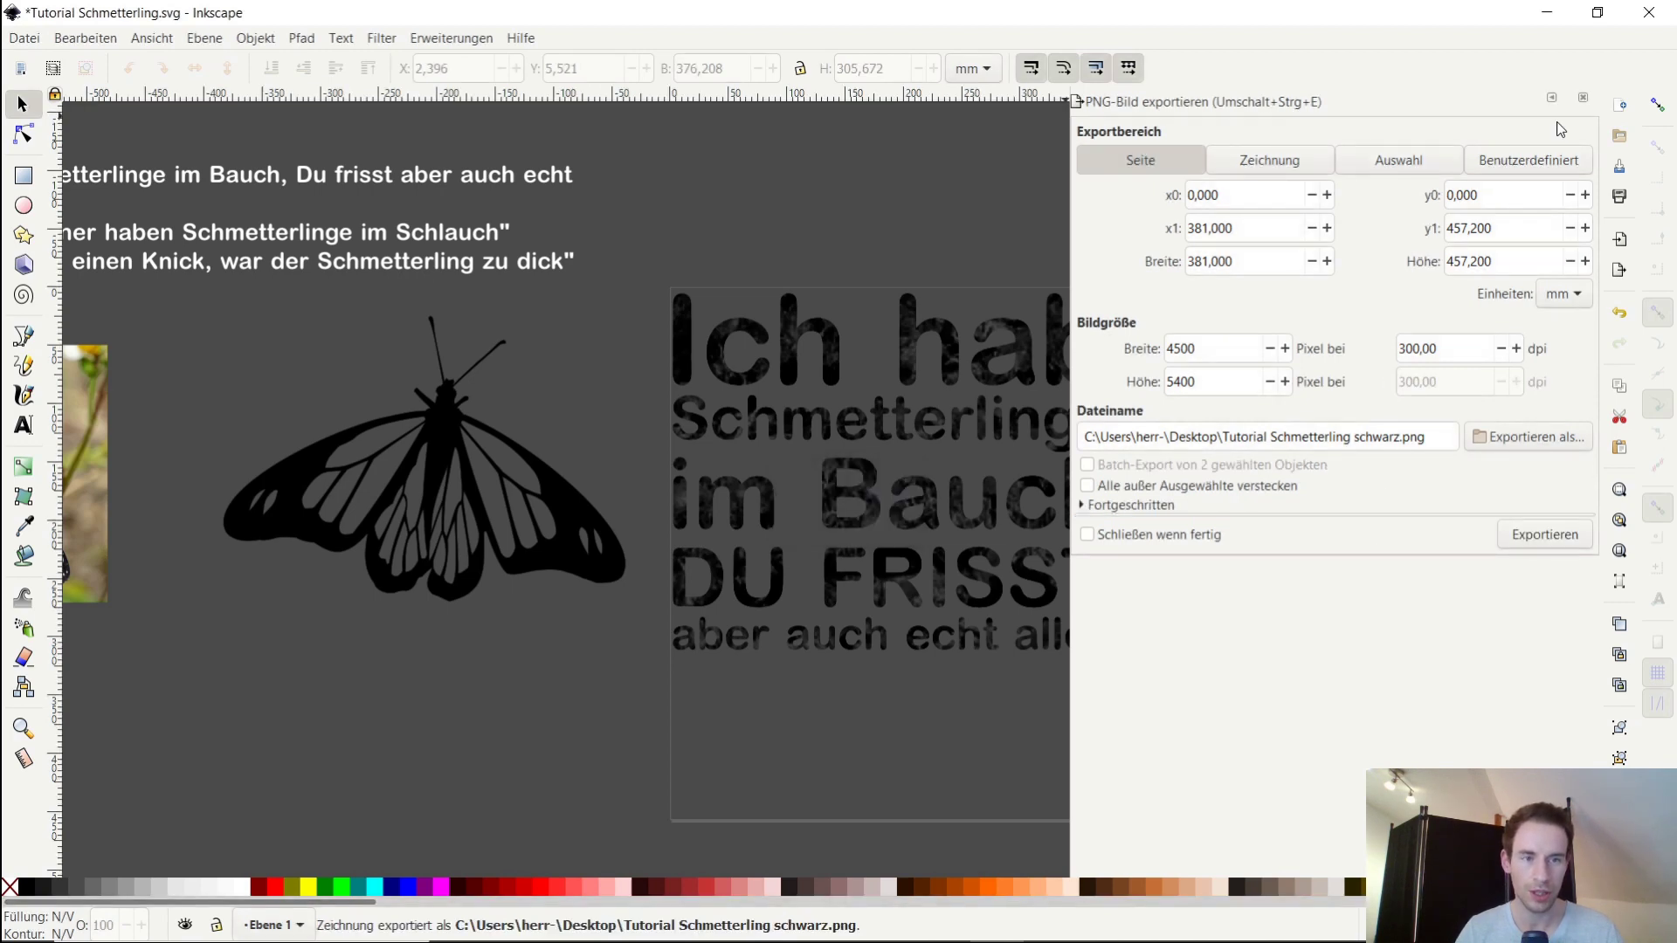
click(1582, 97)
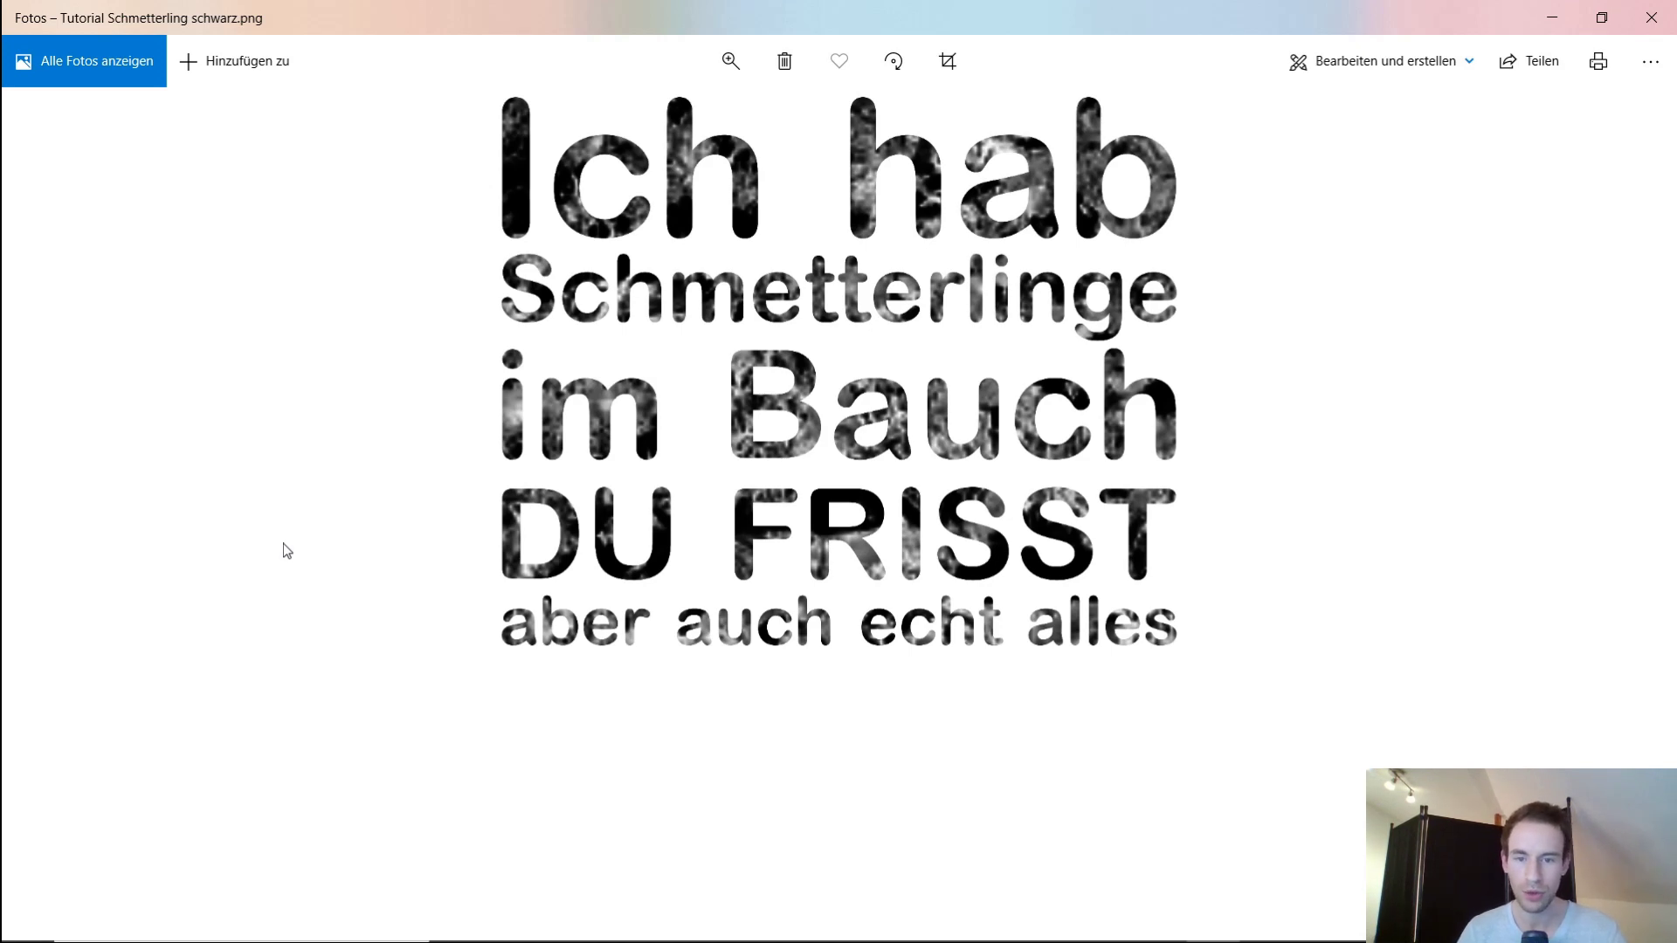
key(Left)
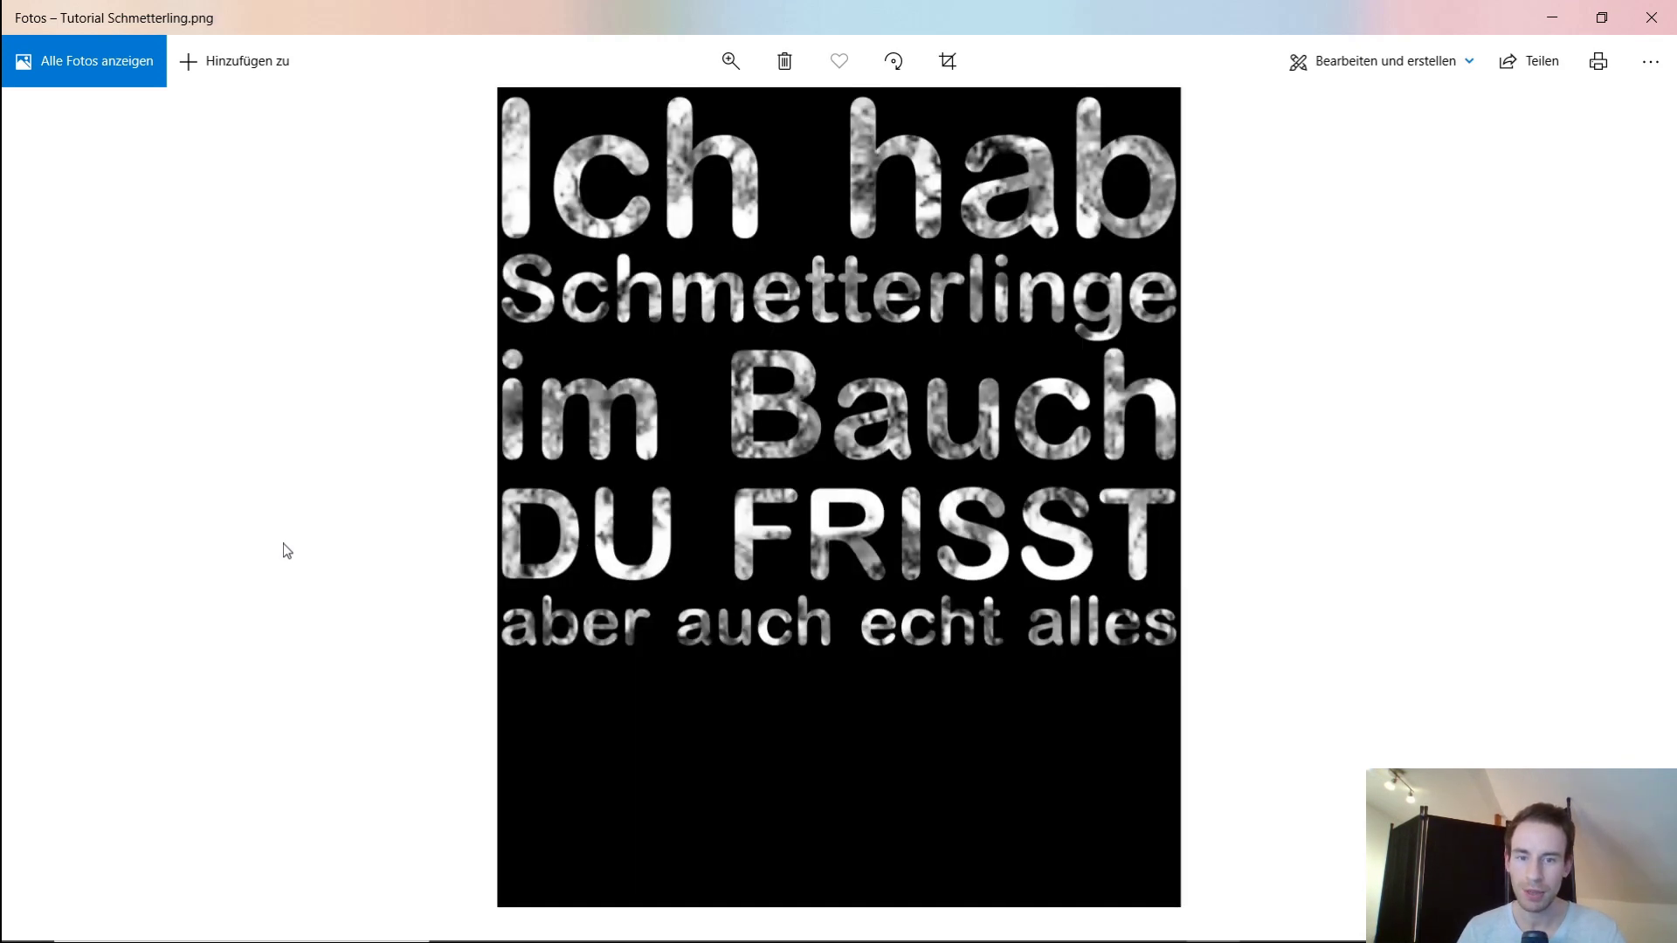
key(Right)
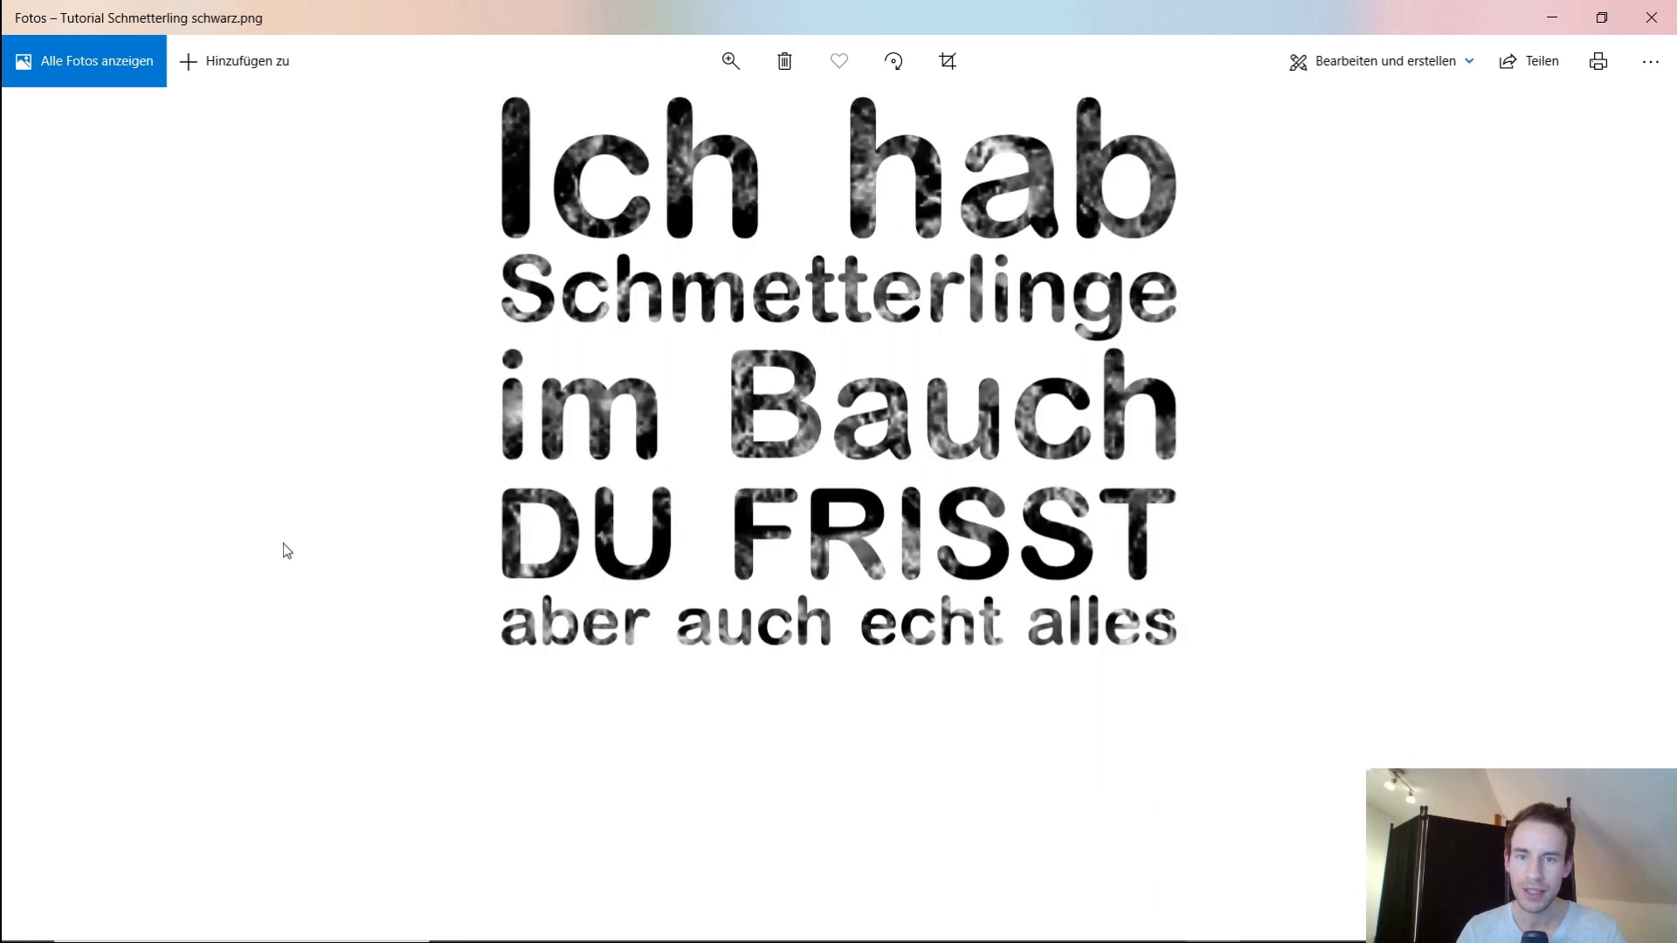
key(Left)
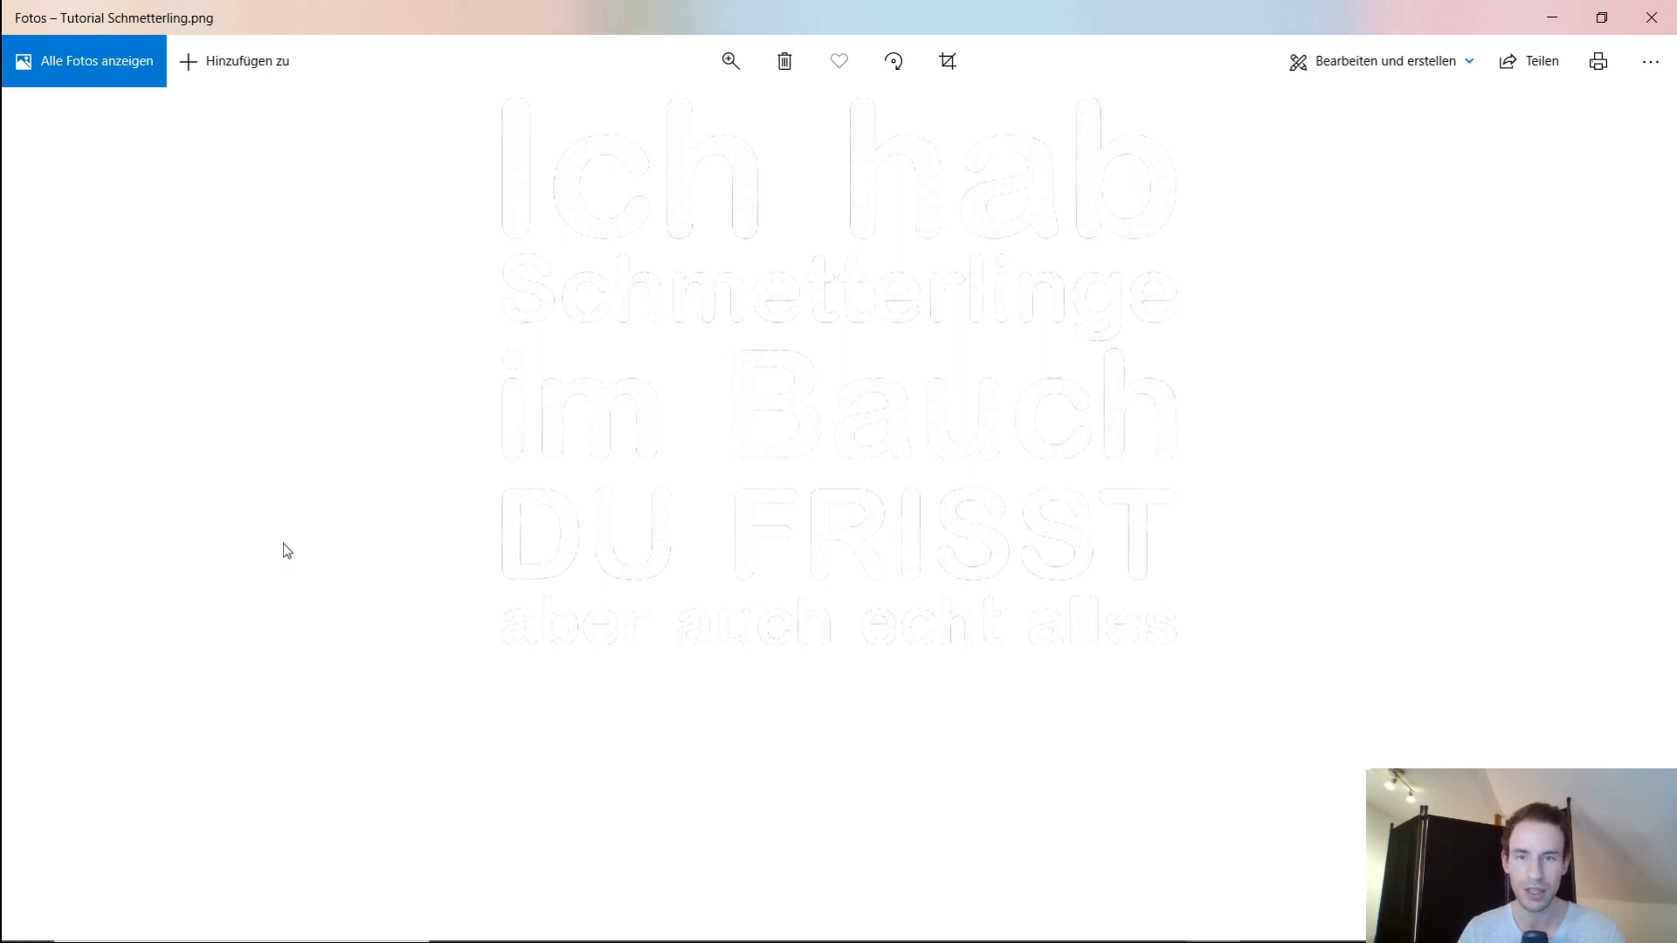
key(Right)
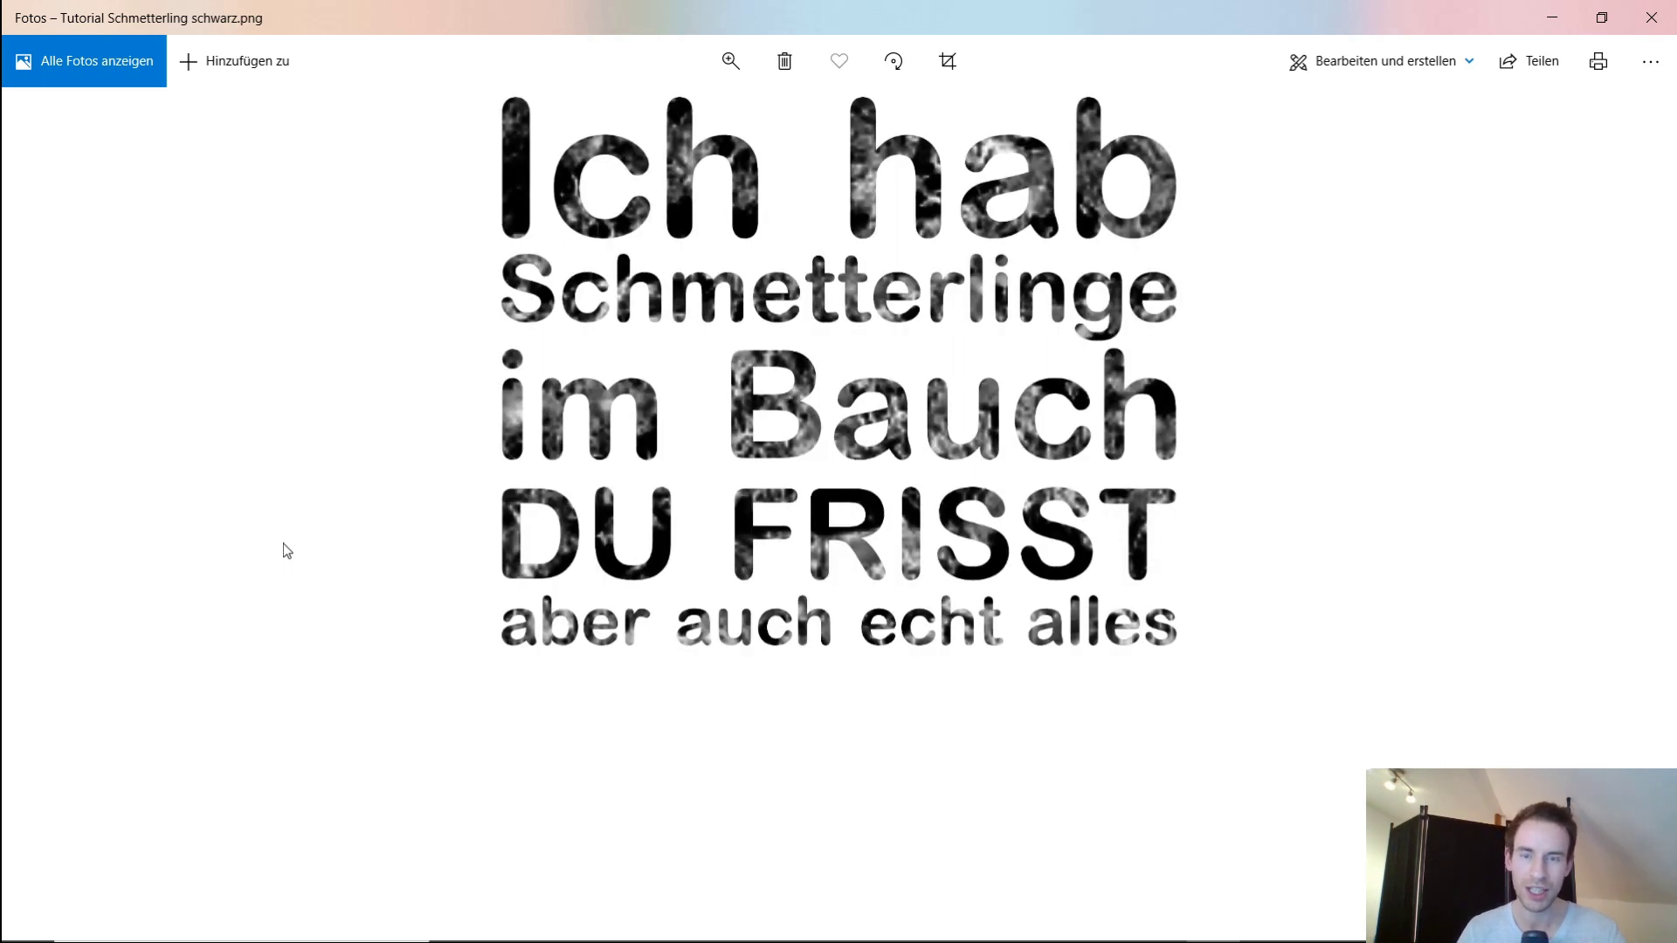